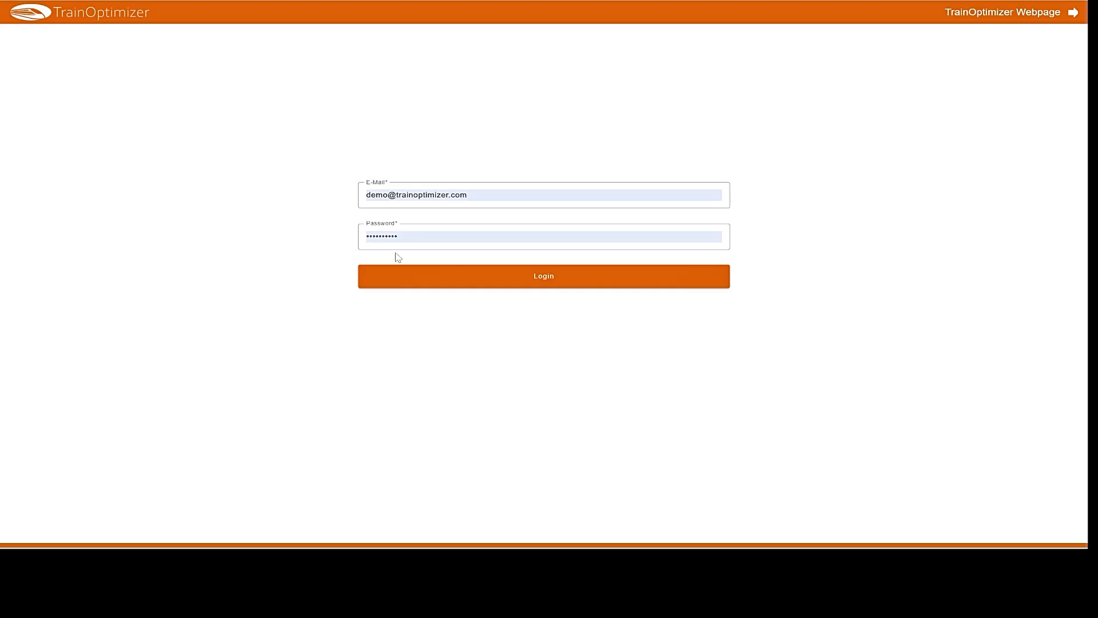
# - Log in and start a new project named IC2 with the description "InterCityZug - 2"
pyautogui.click(552, 282)
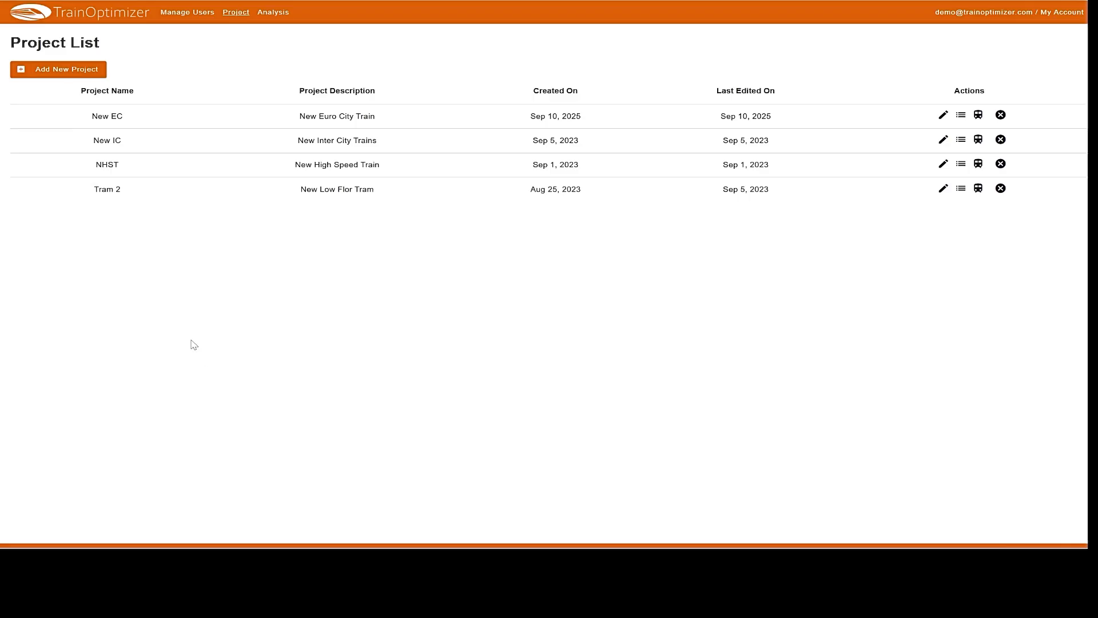
pyautogui.click(65, 75)
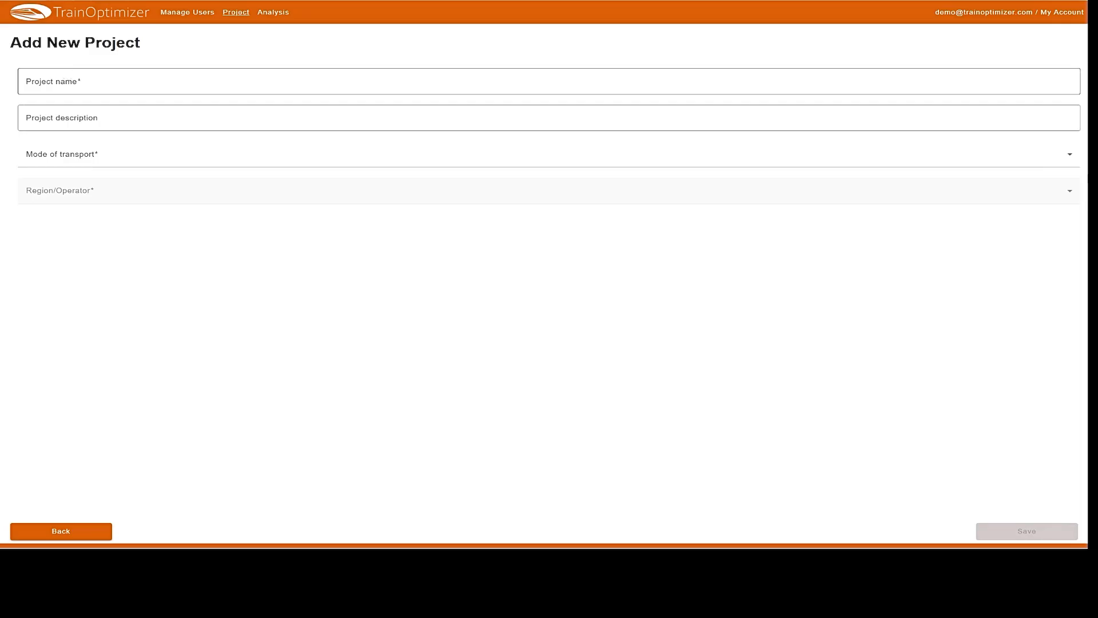
pyautogui.click(64, 81)
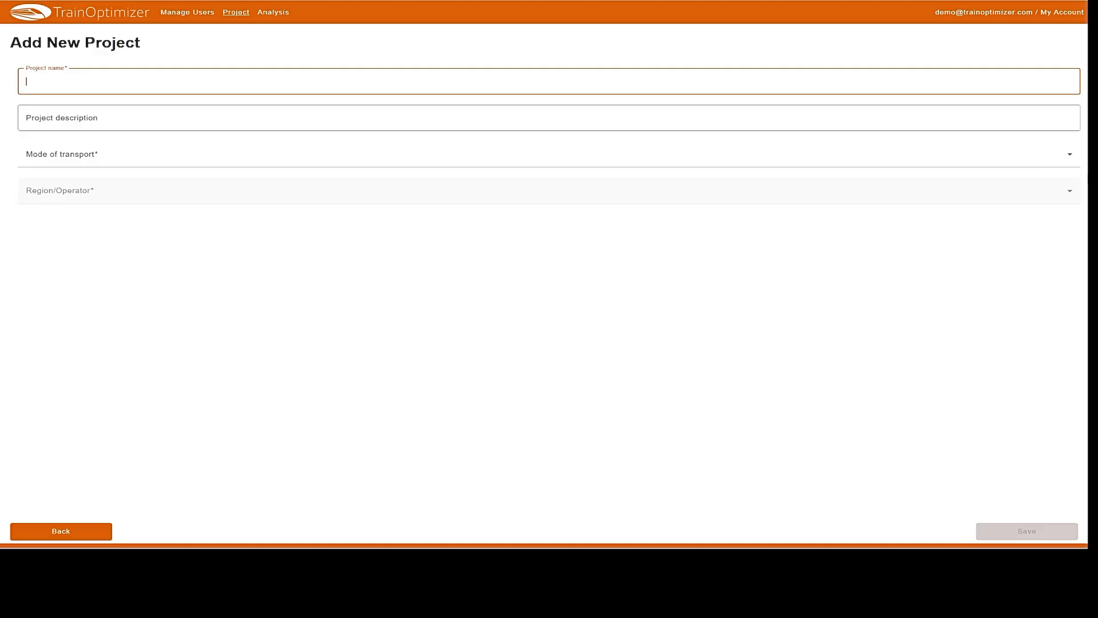
pyautogui.write('IC2')
pyautogui.click(75, 112)
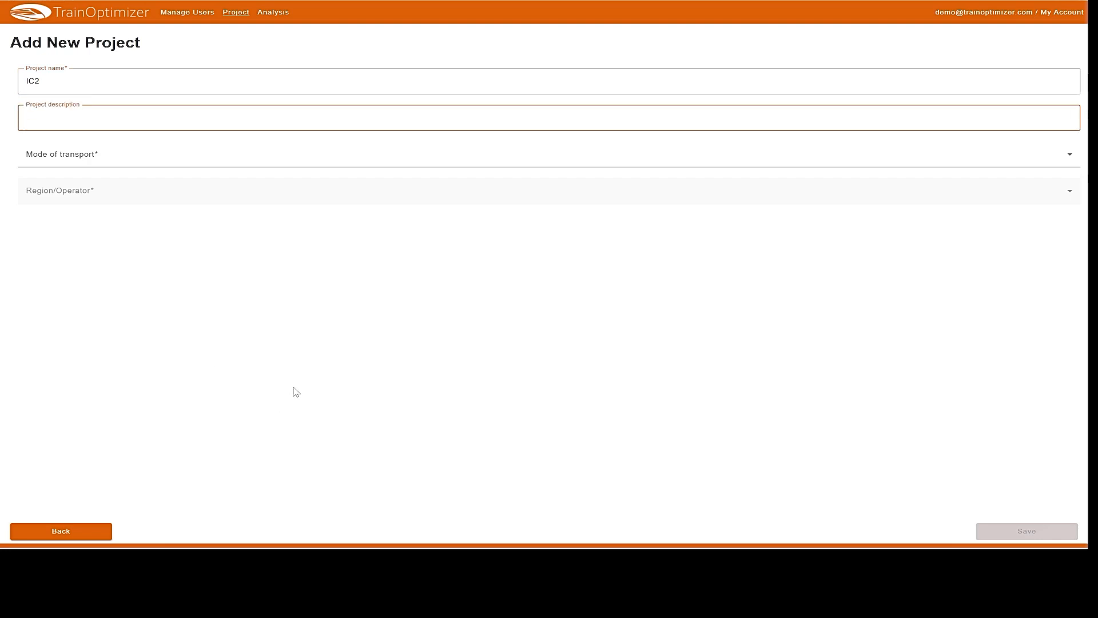
pyautogui.write('InterCityZug - 2')
# - Set the project's mode of transport to Long-distance transport and its region/operator to General
pyautogui.click(118, 159)
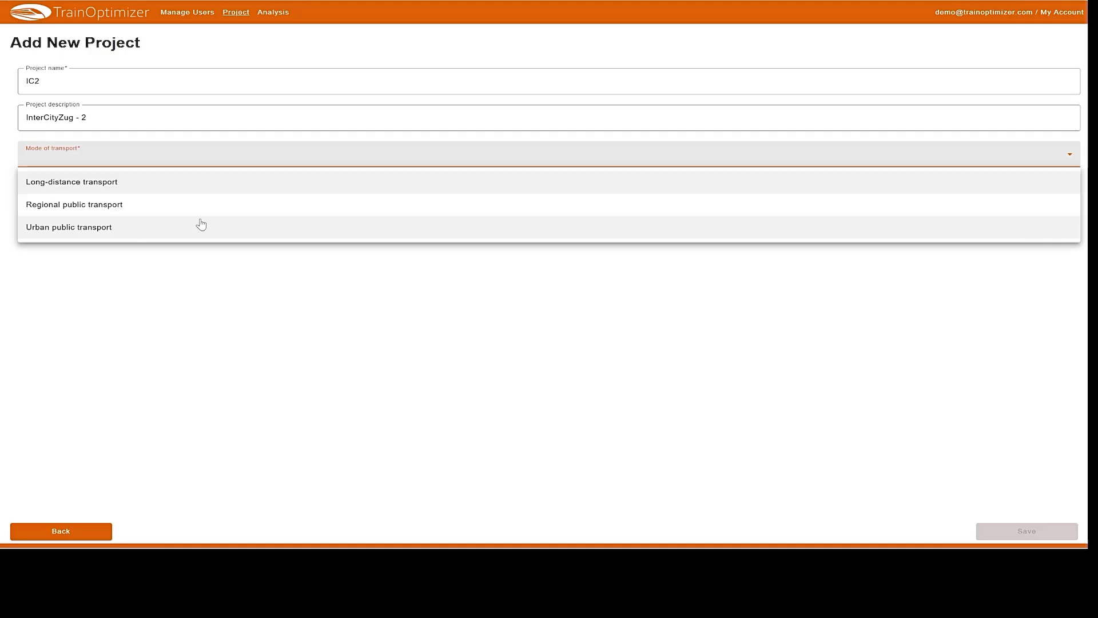
pyautogui.click(192, 186)
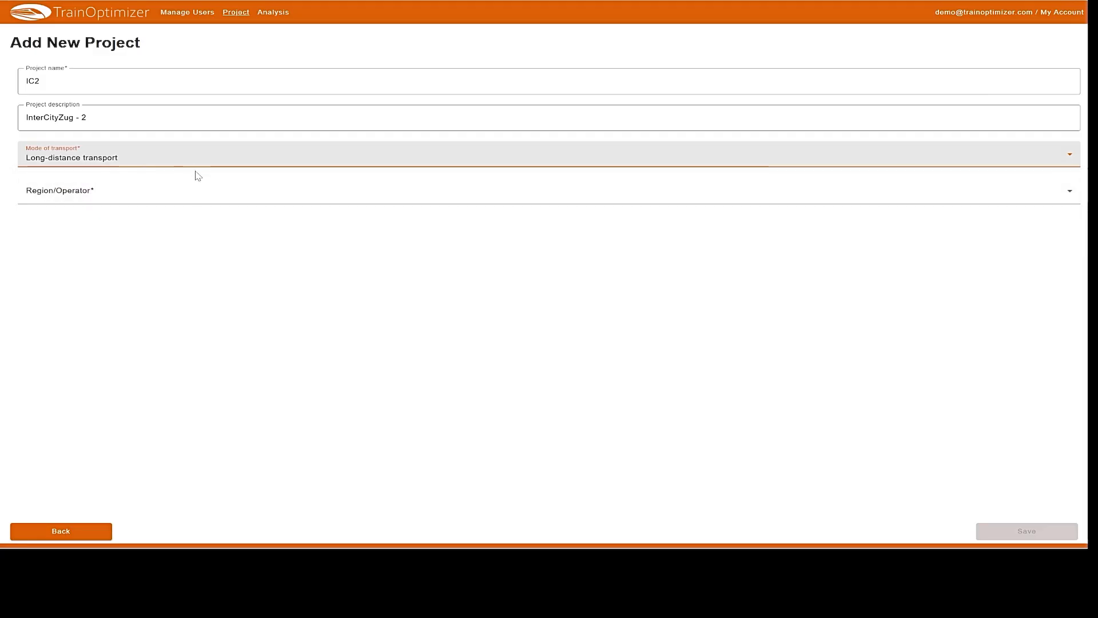
pyautogui.click(192, 196)
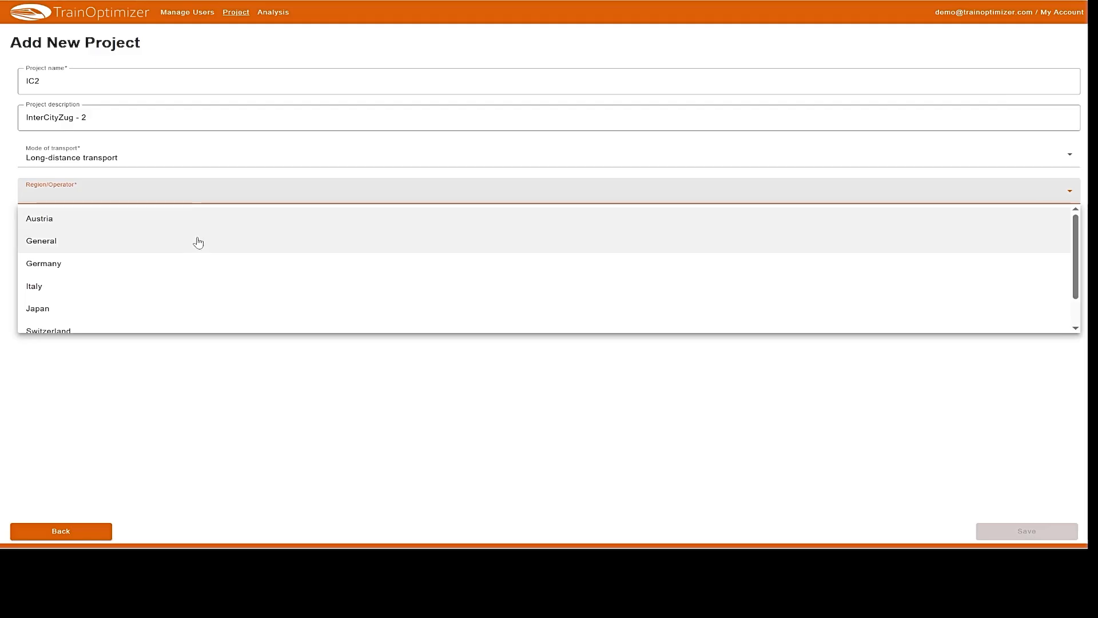
pyautogui.scroll(-1, 79, 222)
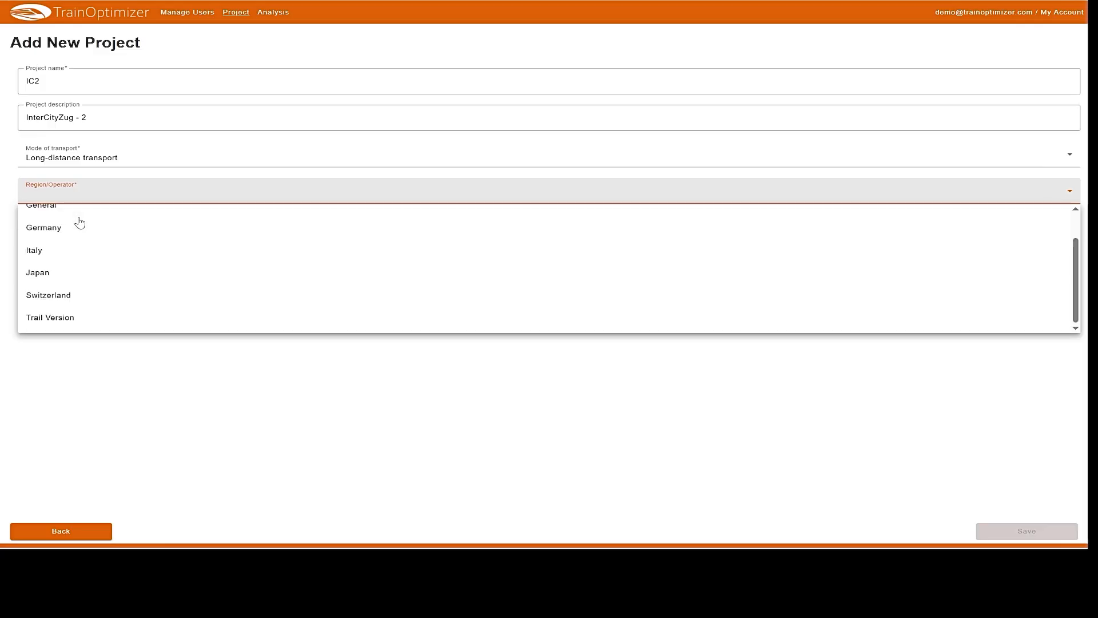
pyautogui.scroll(1, 85, 246)
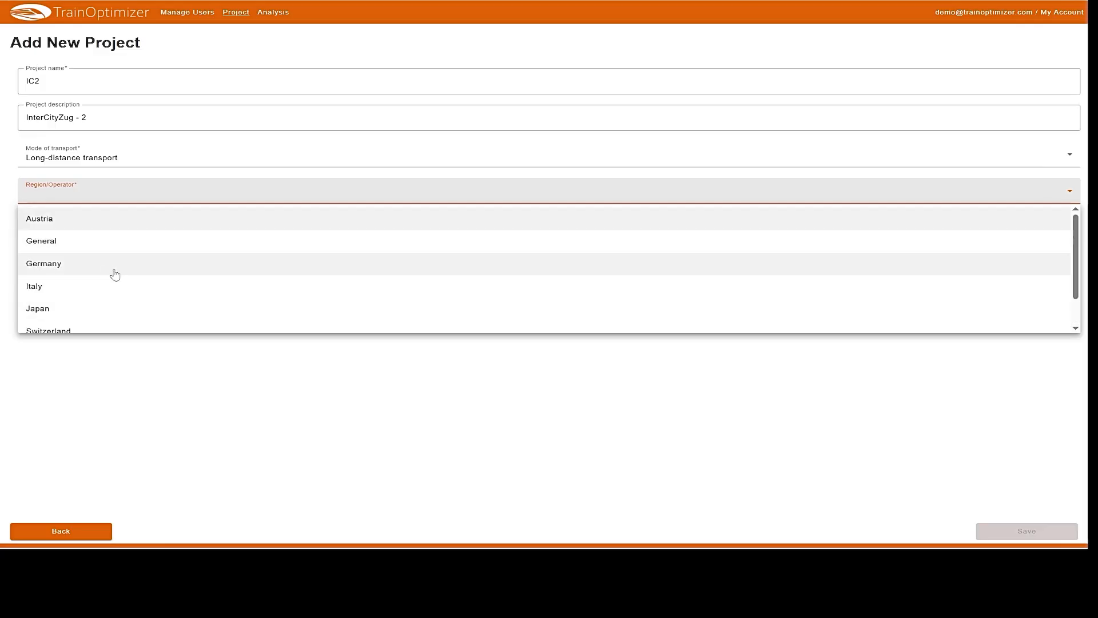
pyautogui.click(77, 246)
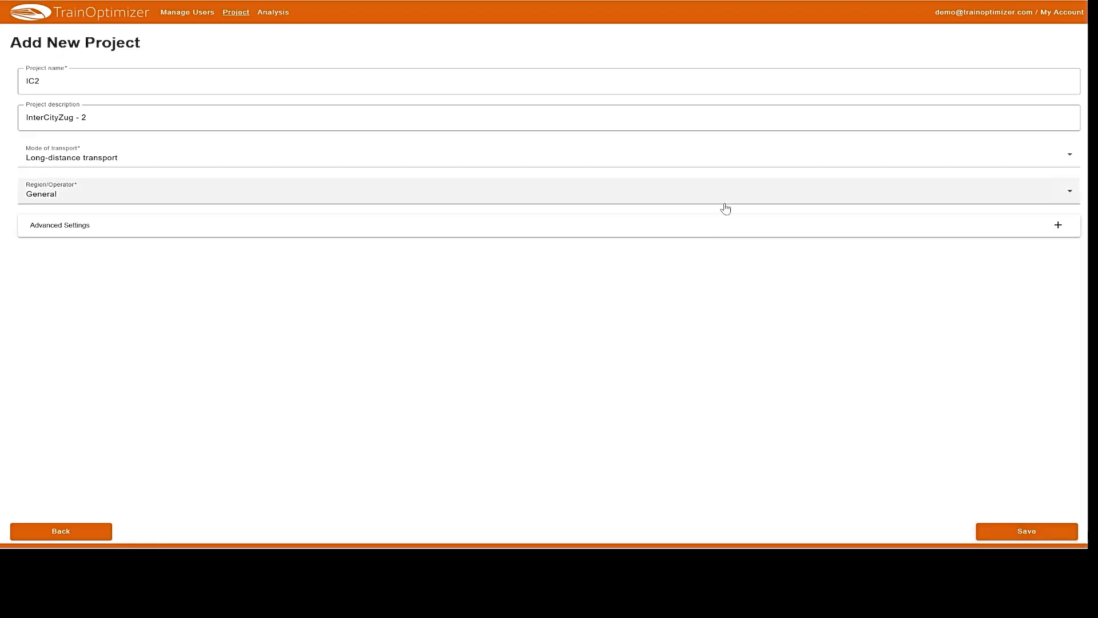
# - Examine the project's advanced settings, including the baggage lifting willingness options and the age gender distribution, keeping the defaults
pyautogui.click(787, 235)
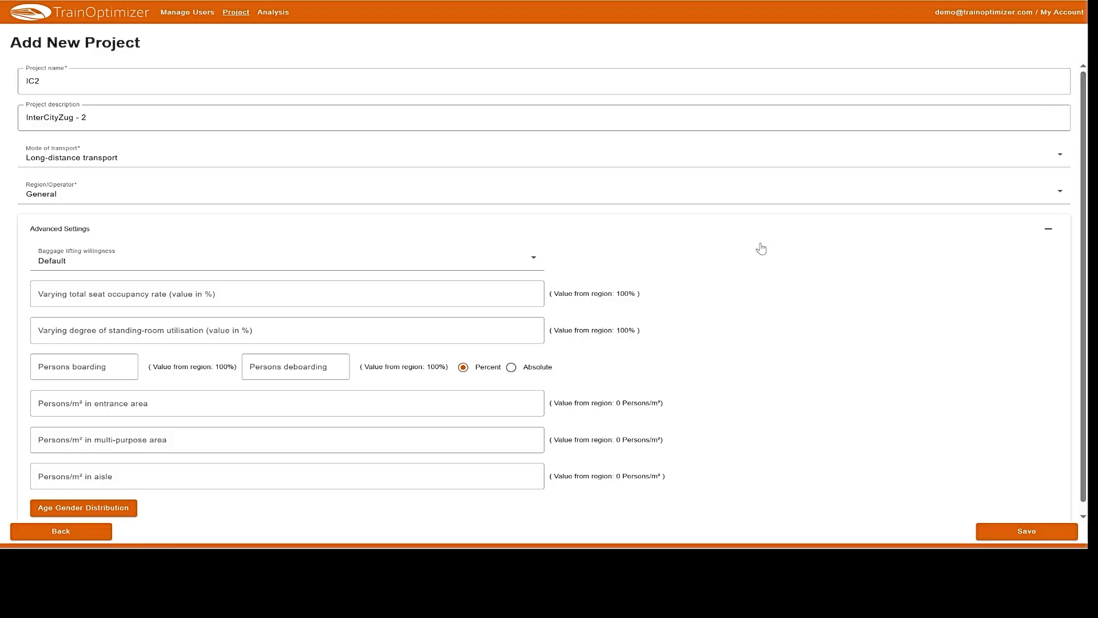
pyautogui.scroll(-1, 756, 273)
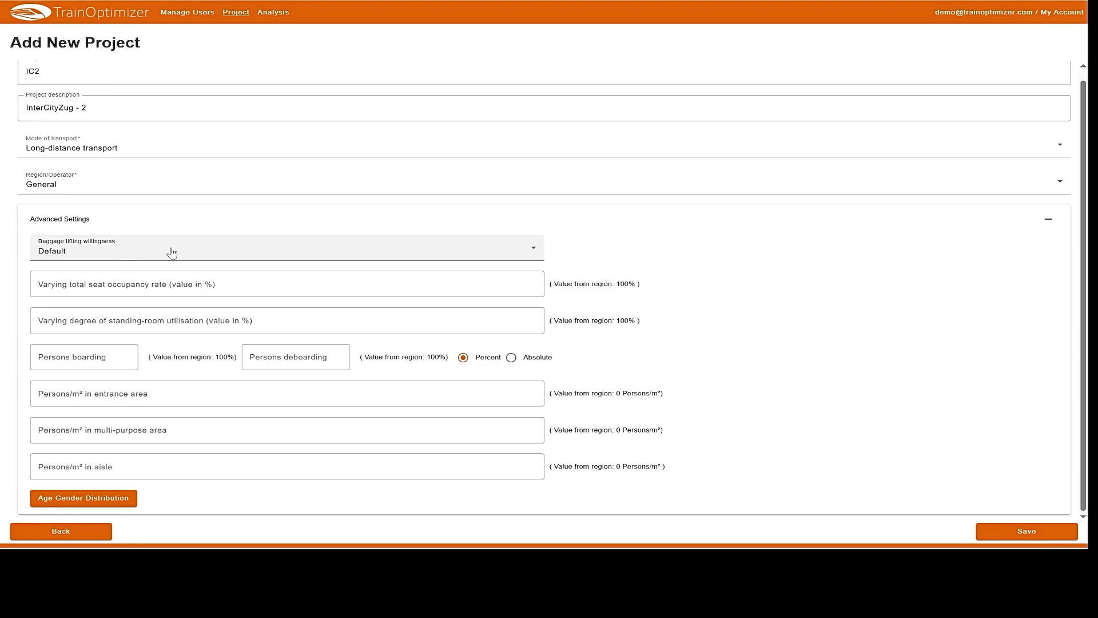
pyautogui.click(377, 255)
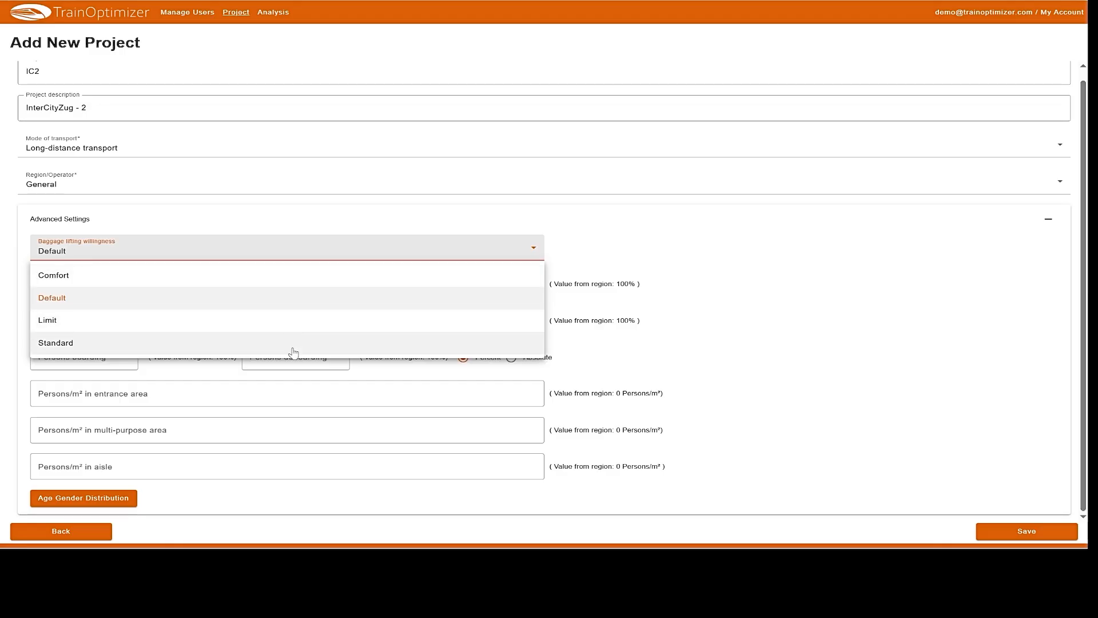
pyautogui.click(327, 298)
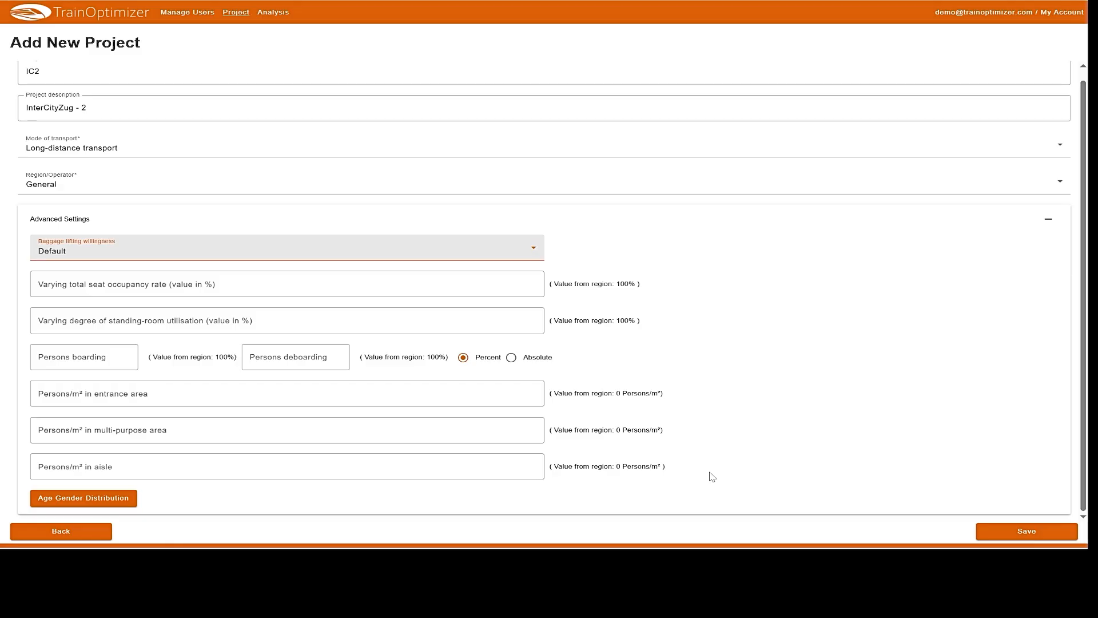
pyautogui.click(107, 501)
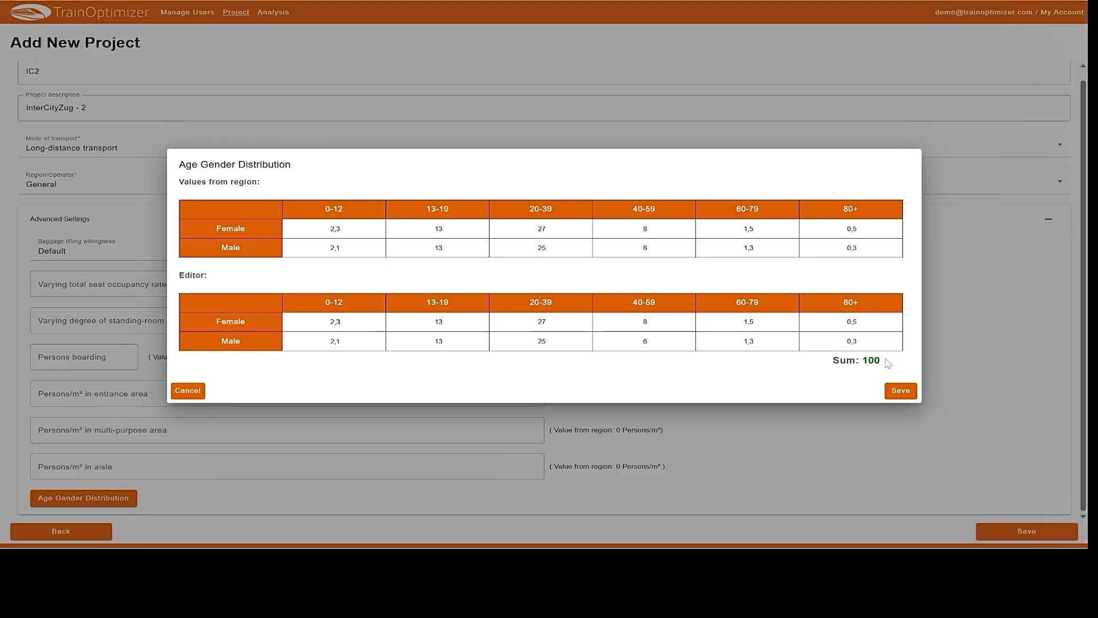
pyautogui.click(189, 392)
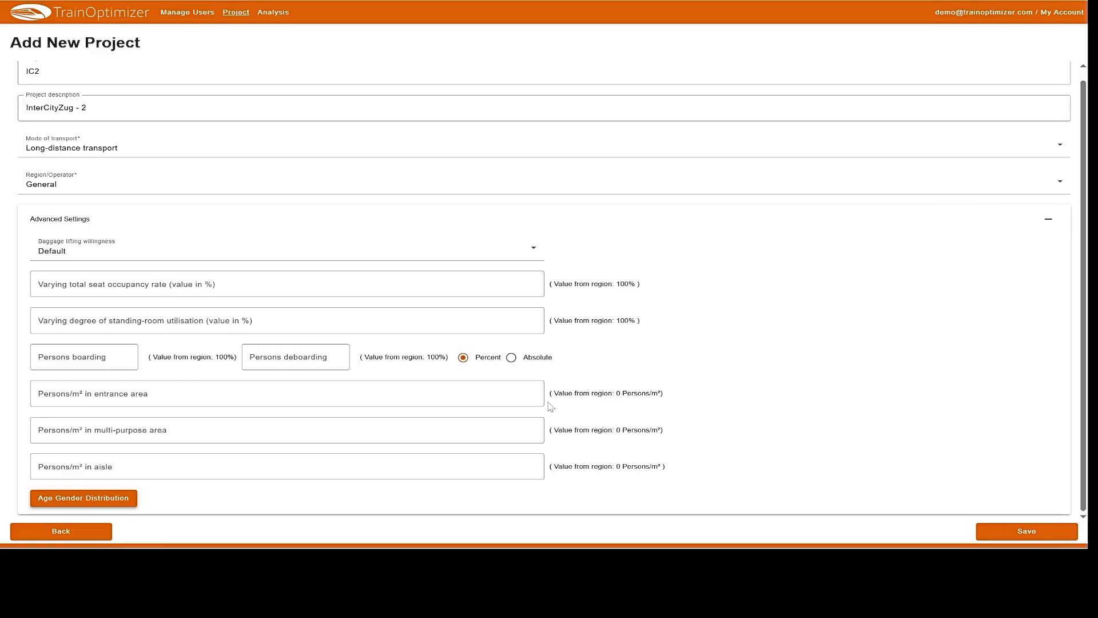
# - Save the new project and start adding a carriage to project IC2
pyautogui.click(1041, 534)
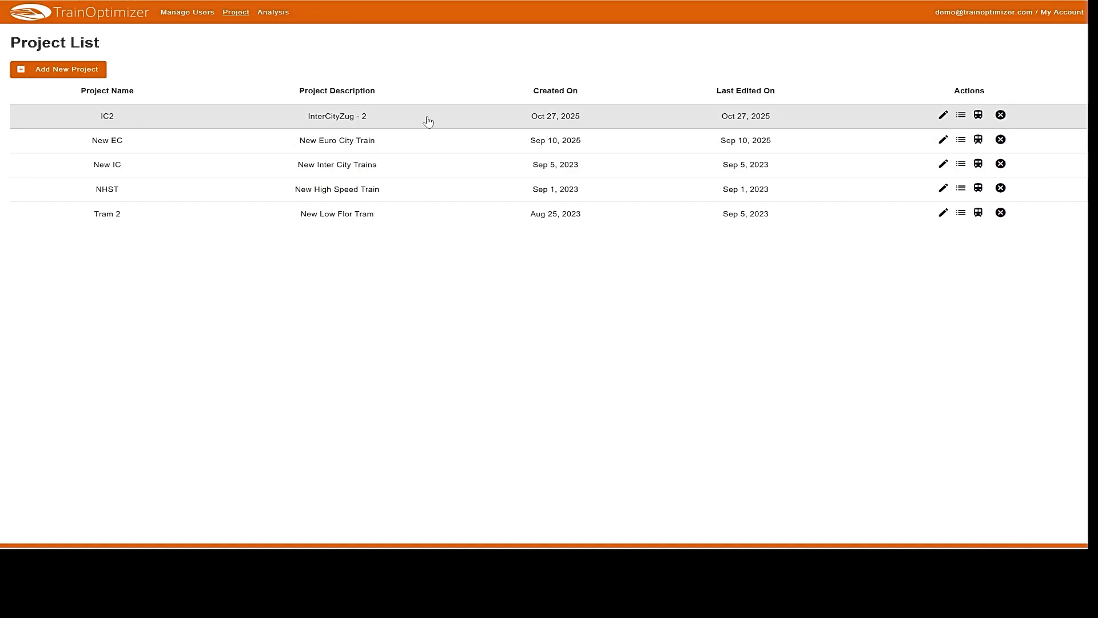
pyautogui.click(962, 116)
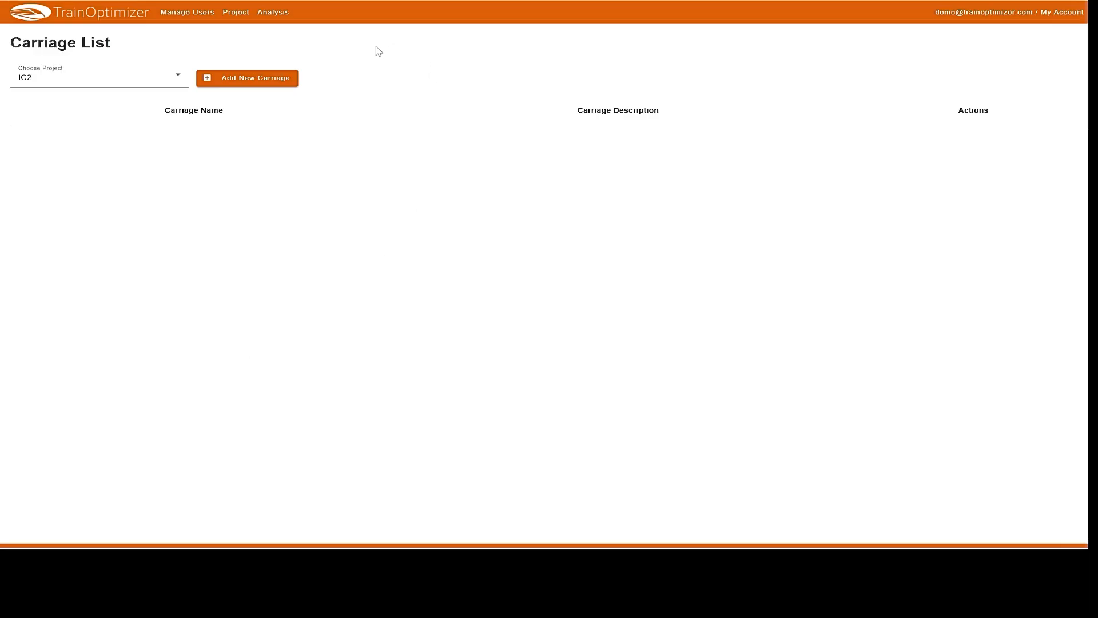
pyautogui.click(242, 84)
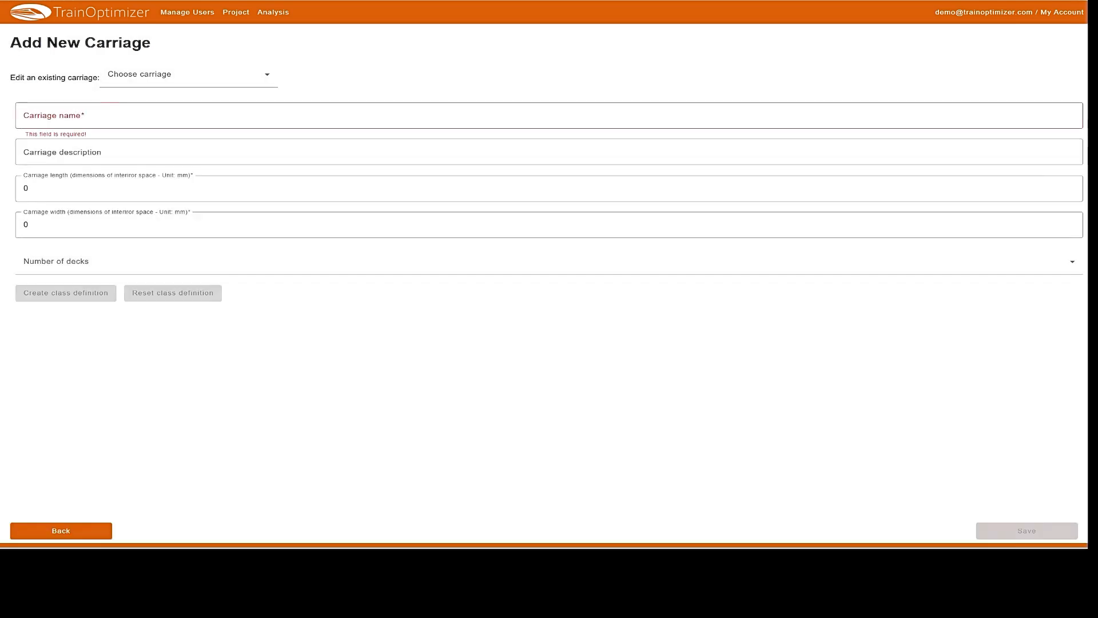
# - Name the carriage 2ndCl-Std and give it the description "2nd Class Standard"
pyautogui.click(53, 115)
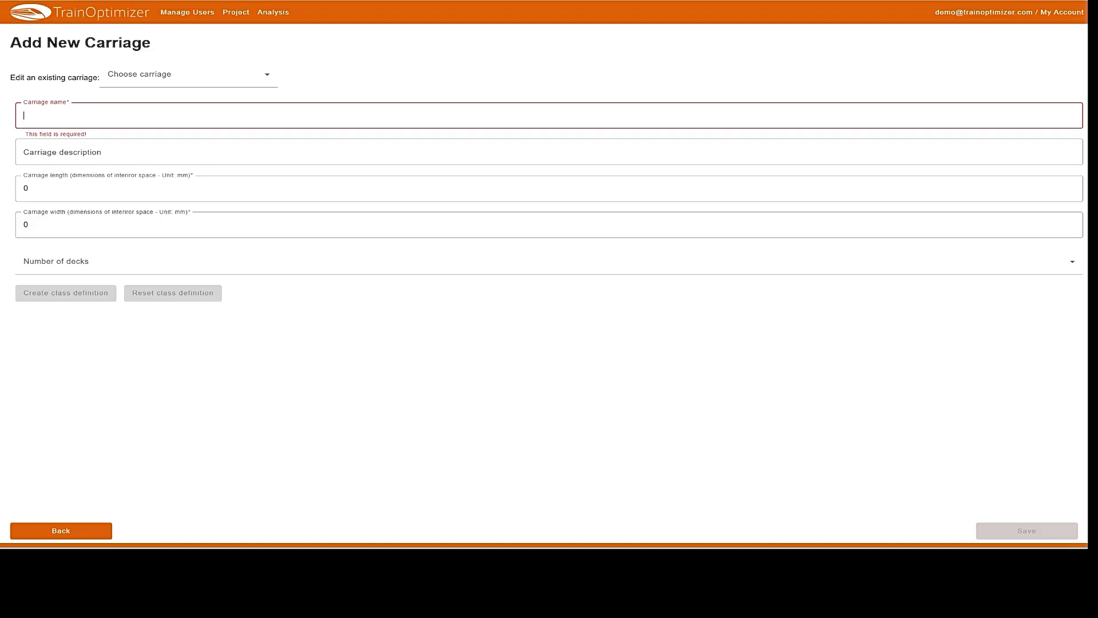
pyautogui.write('2')
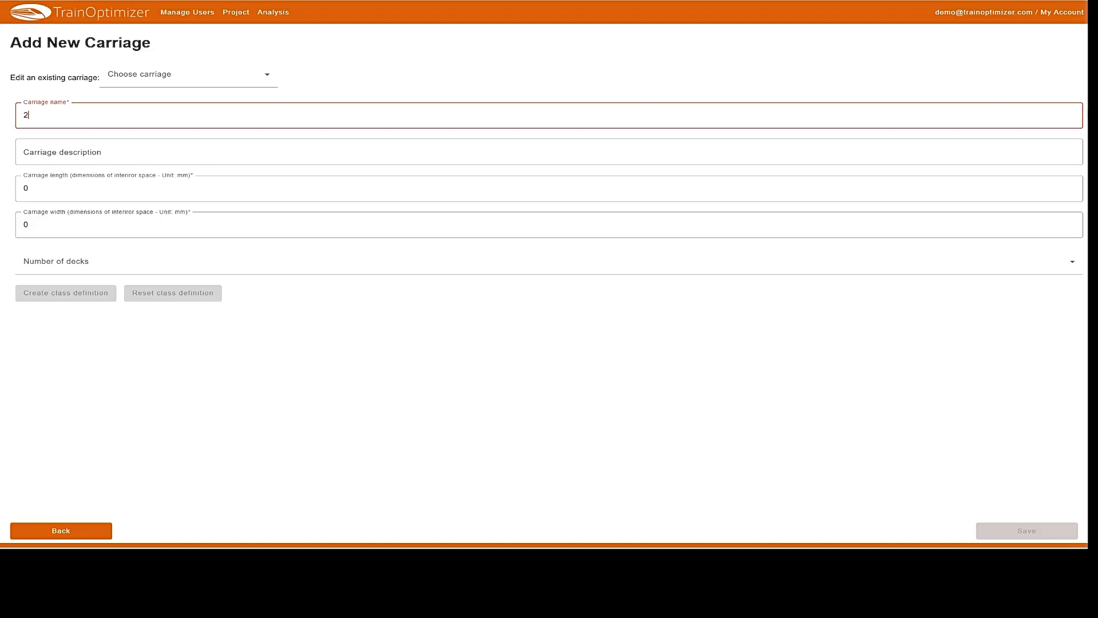
pyautogui.write('ndCl-Std')
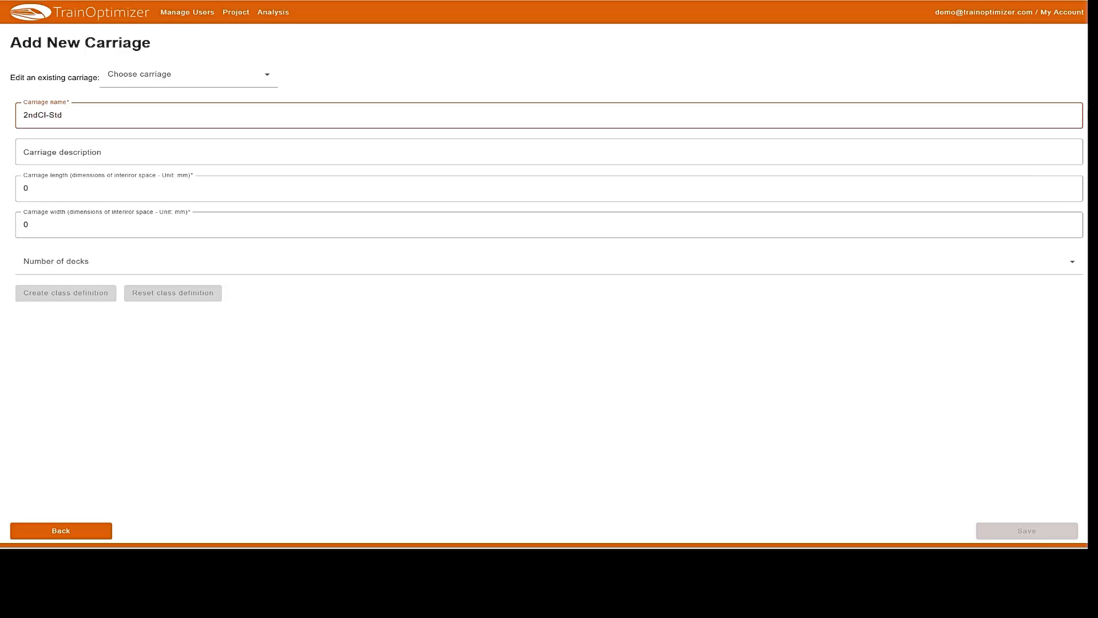
pyautogui.click(96, 162)
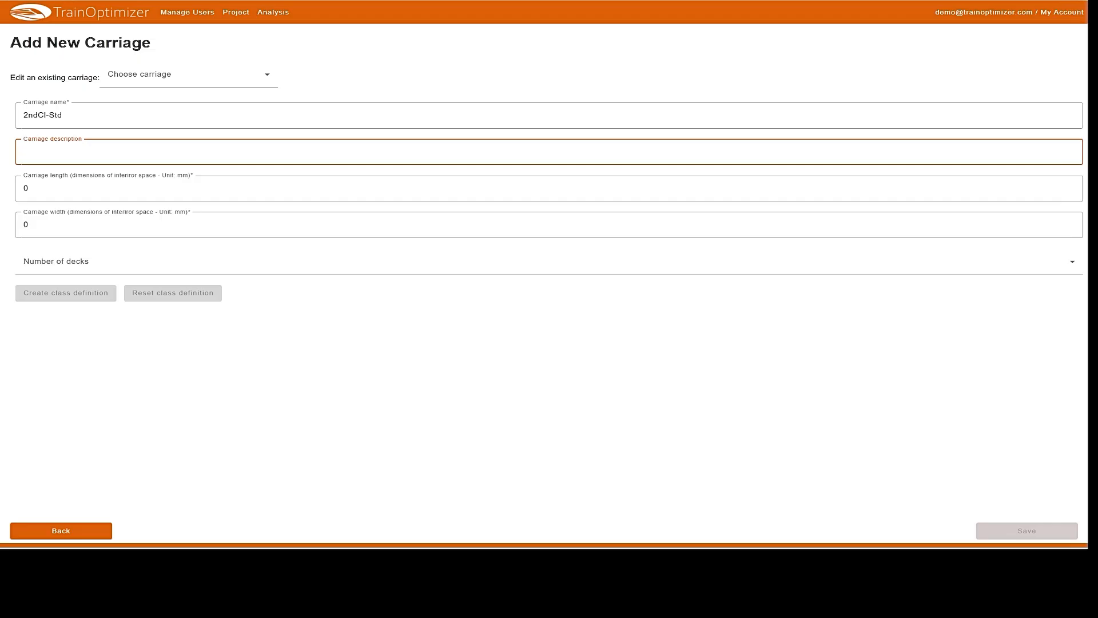
pyautogui.write('2nd Class Standr')
pyautogui.press('BackSpace')
pyautogui.write('ard')
pyautogui.click(328, 344)
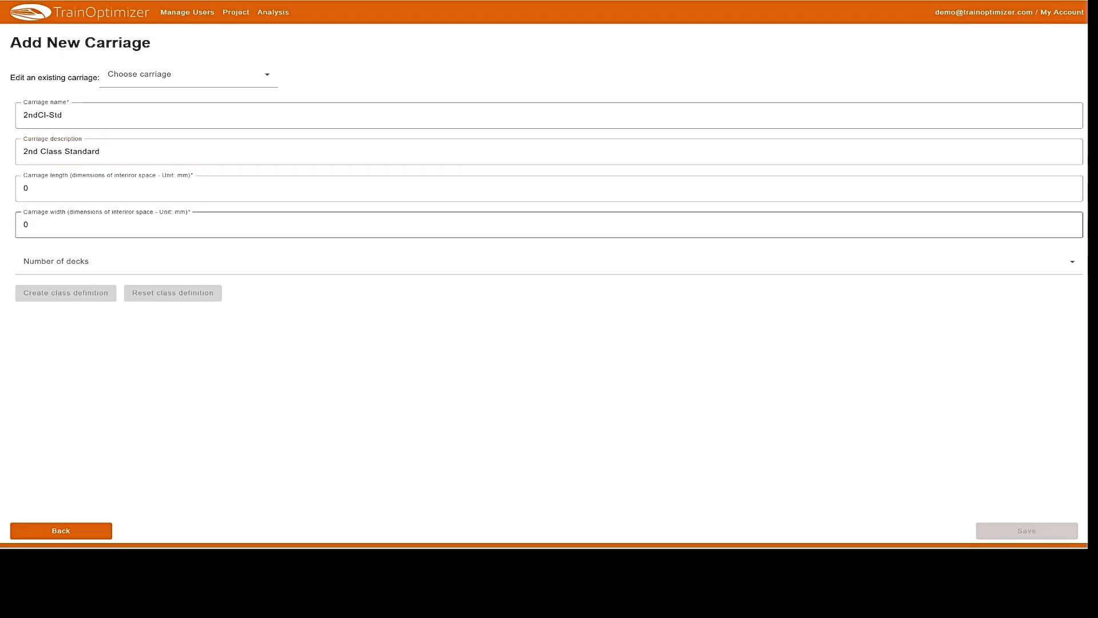
# - Set the carriage's interior length to 25500 mm and its interior width to 2700 mm
pyautogui.click(165, 195)
pyautogui.press('BackSpace')
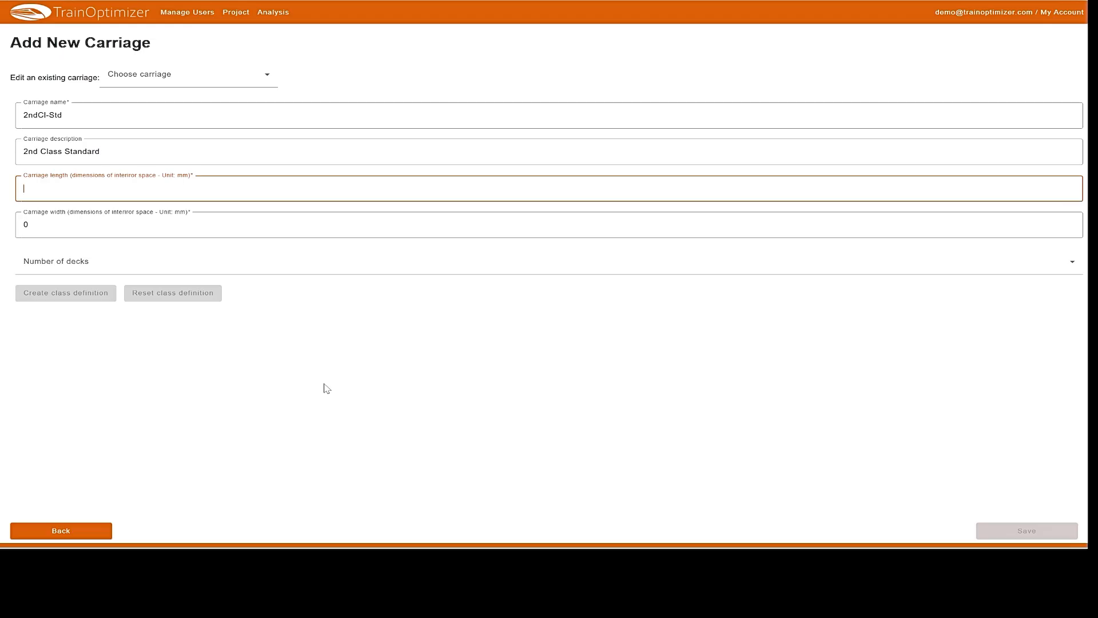
pyautogui.write('2550')
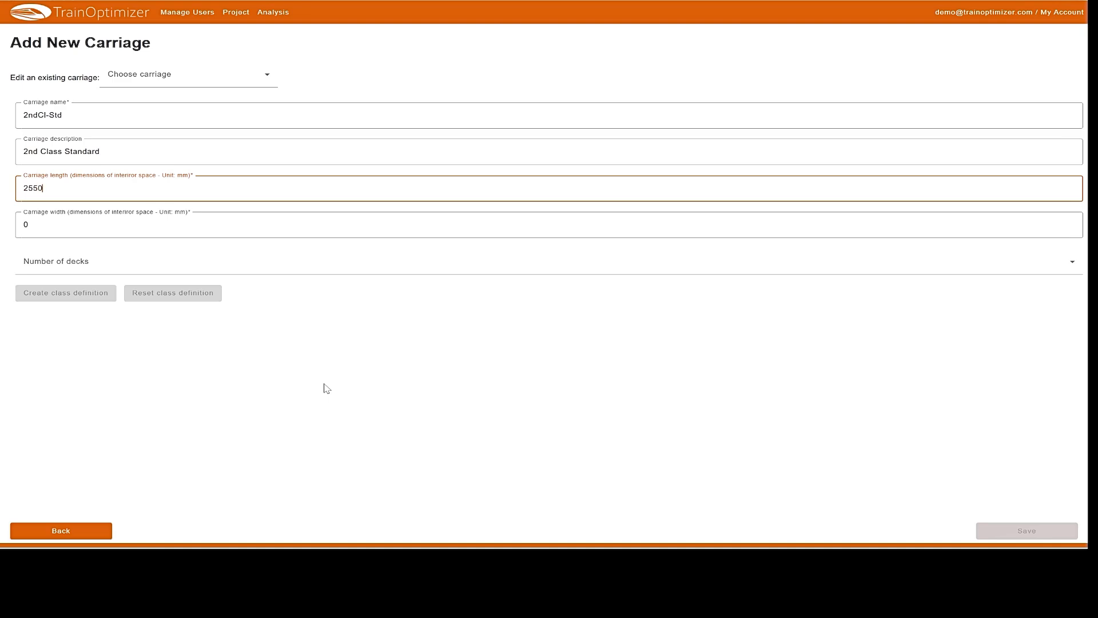
pyautogui.write('0')
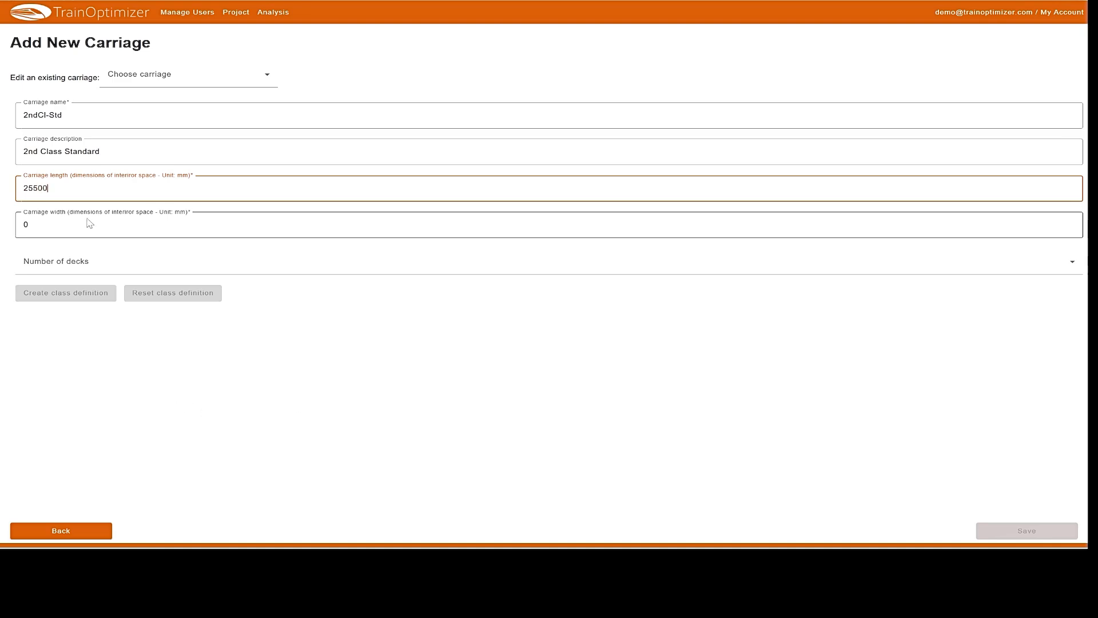
pyautogui.press('Tab')
pyautogui.write('2700')
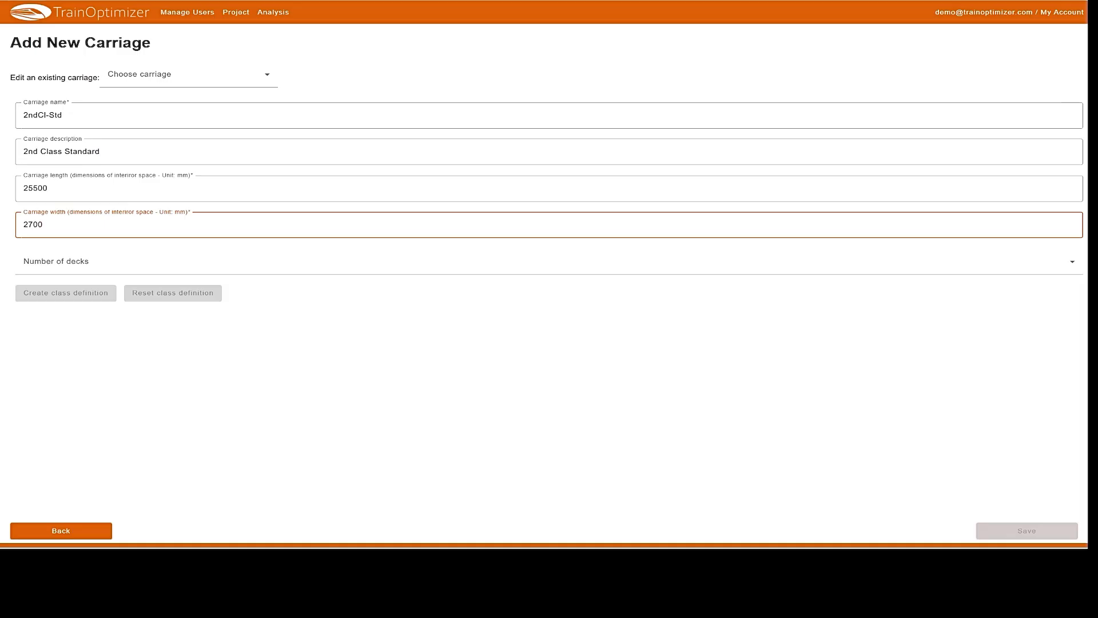
# - Make the carriage a single deck vehicle and create a class definition with a single class
pyautogui.click(363, 274)
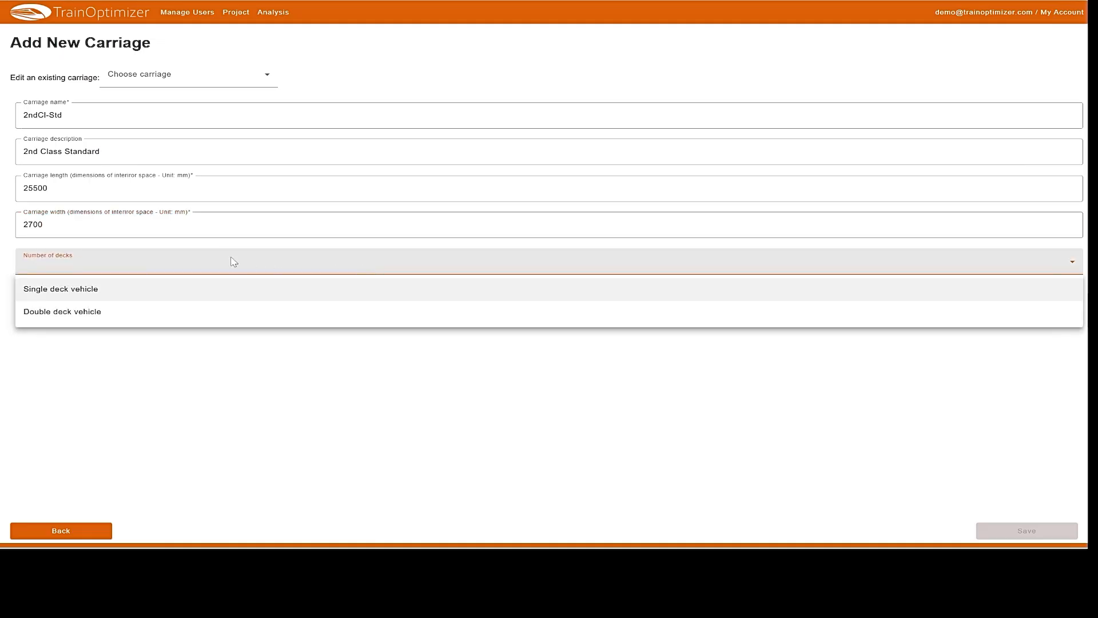
pyautogui.click(100, 294)
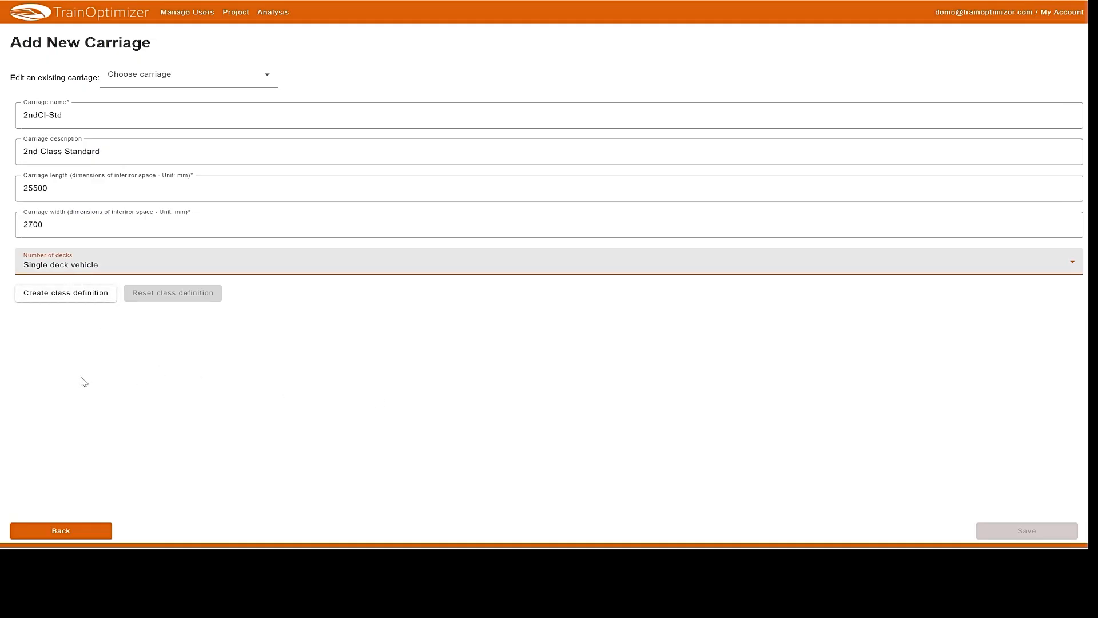
pyautogui.click(79, 294)
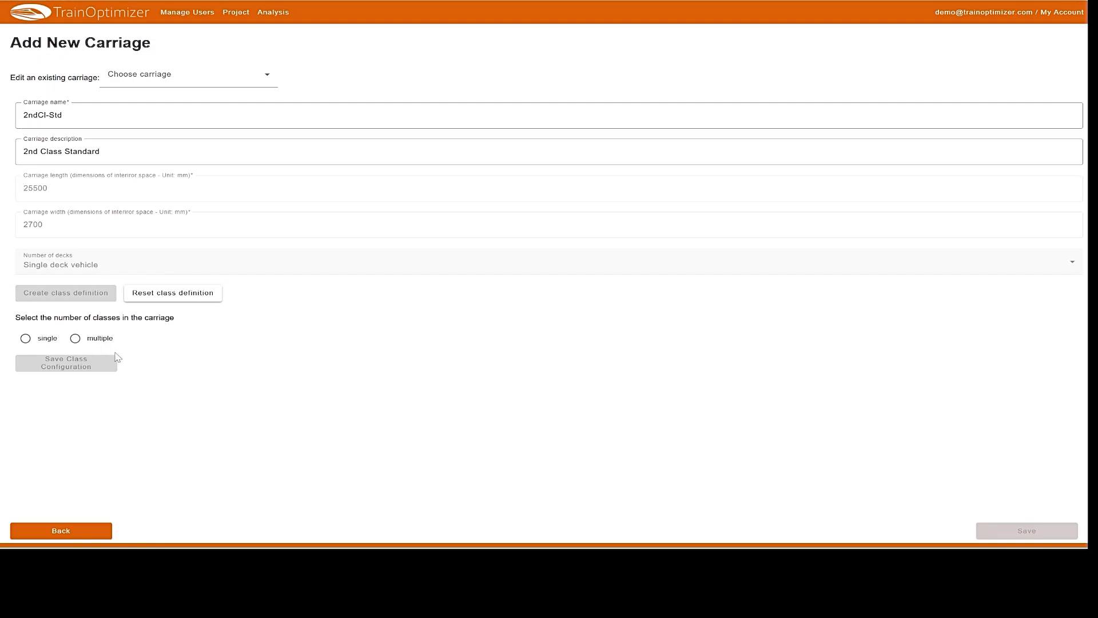
pyautogui.click(26, 339)
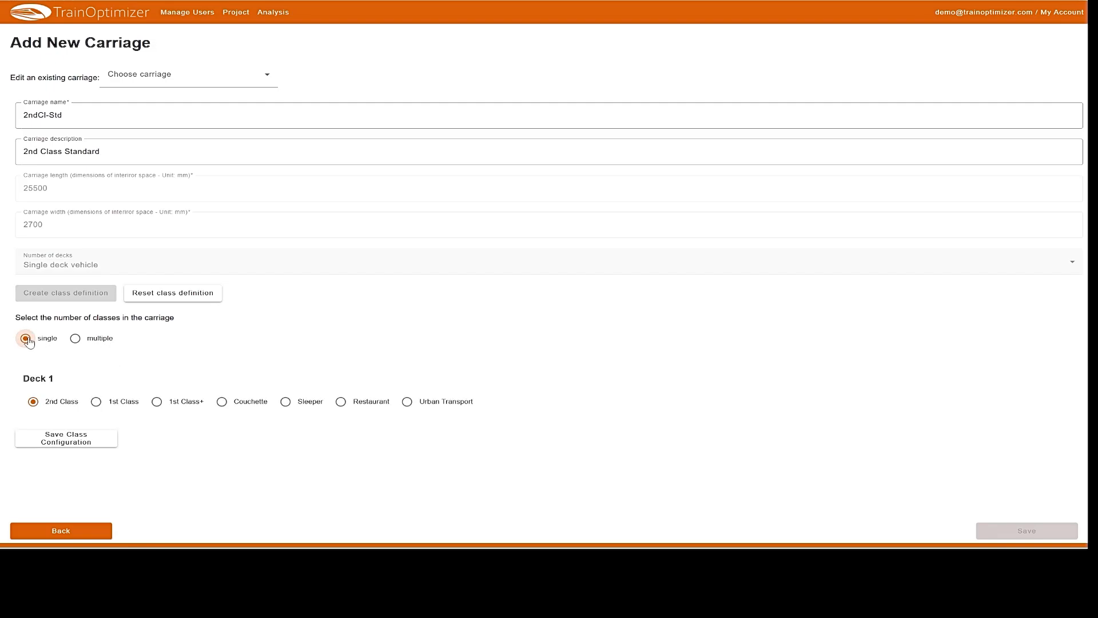
# - Try the other class options for Deck 1, from 1st Class through Urban Transport, and return to 2nd Class
pyautogui.click(98, 406)
pyautogui.click(156, 403)
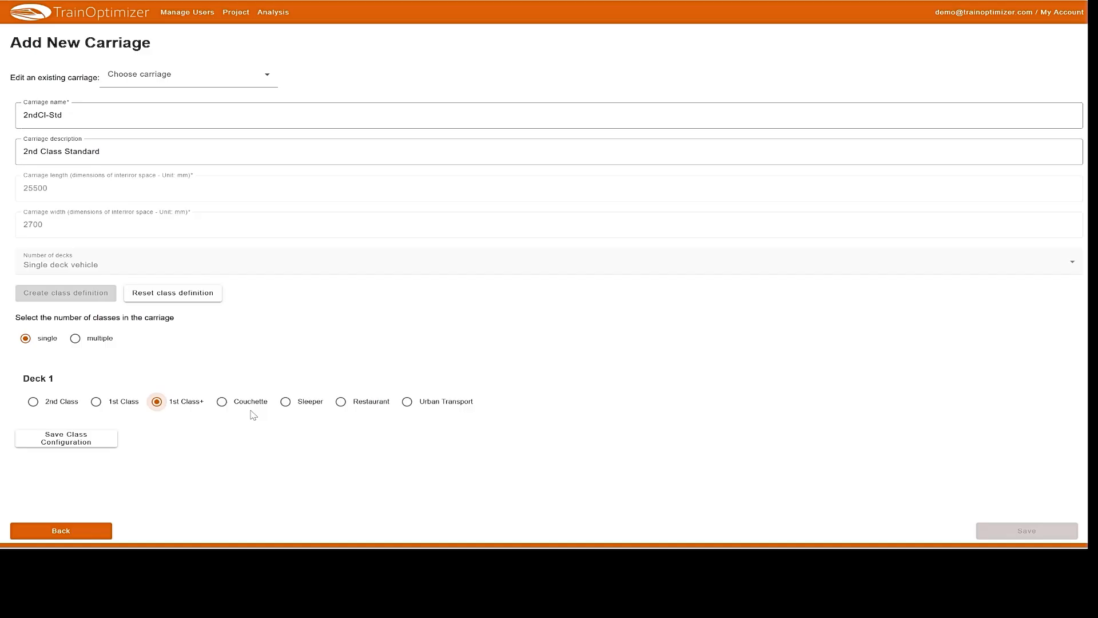
pyautogui.click(222, 403)
pyautogui.click(285, 401)
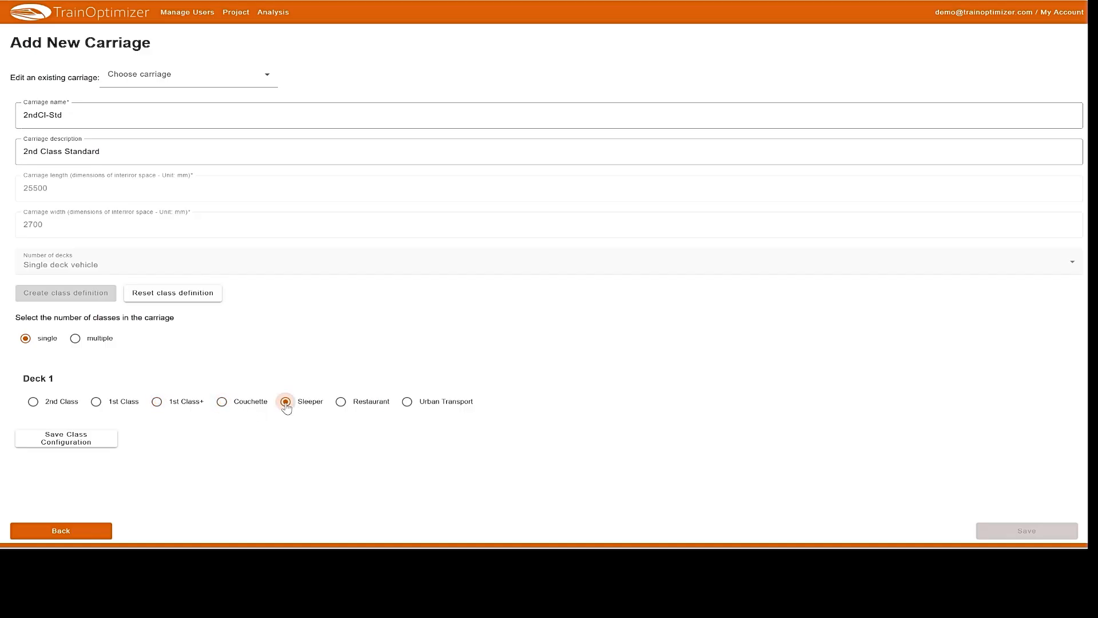
pyautogui.click(342, 403)
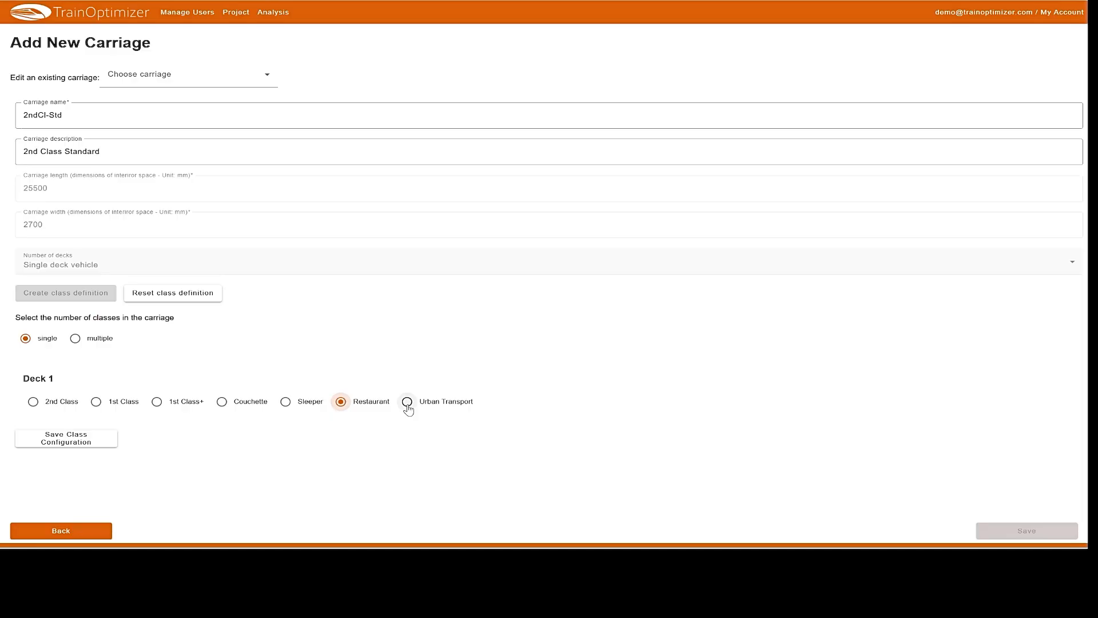
pyautogui.click(408, 402)
pyautogui.click(33, 402)
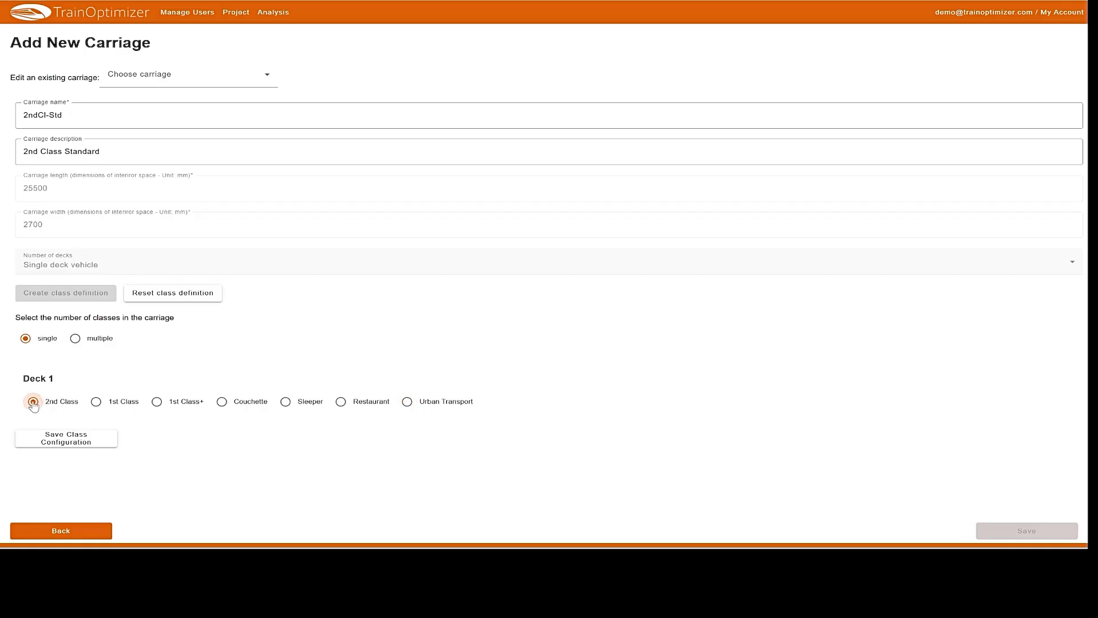
# - Try splitting Deck 1 into multiple classes, with 1st Class up to 10000 mm and 2nd Class beyond, and remove the second area
pyautogui.click(75, 339)
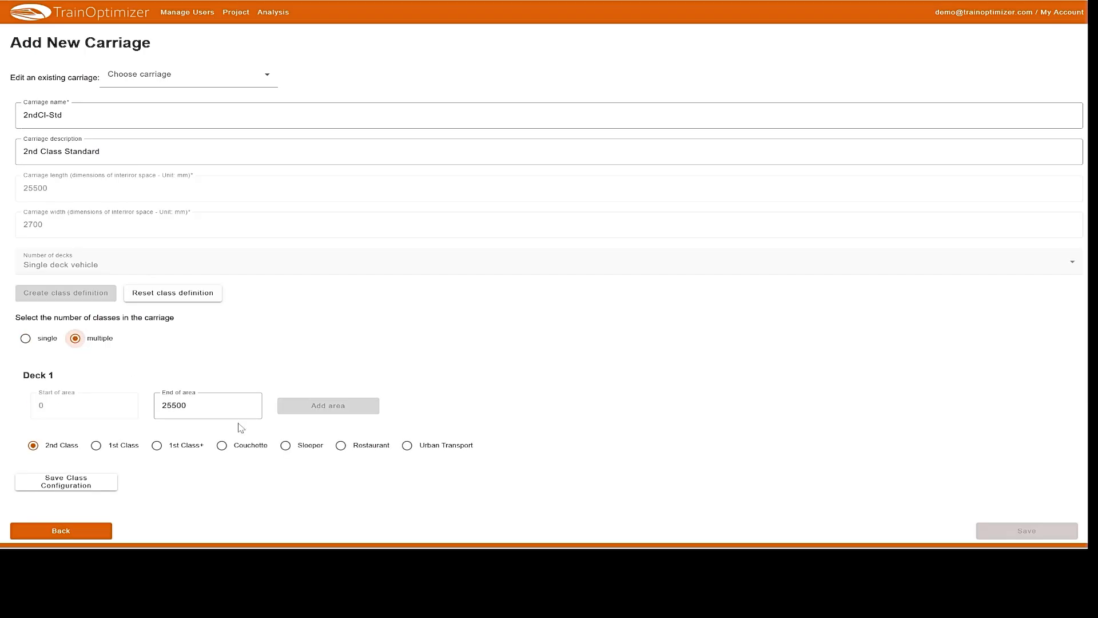
pyautogui.moveTo(240, 407); pyautogui.dragTo(125, 414)
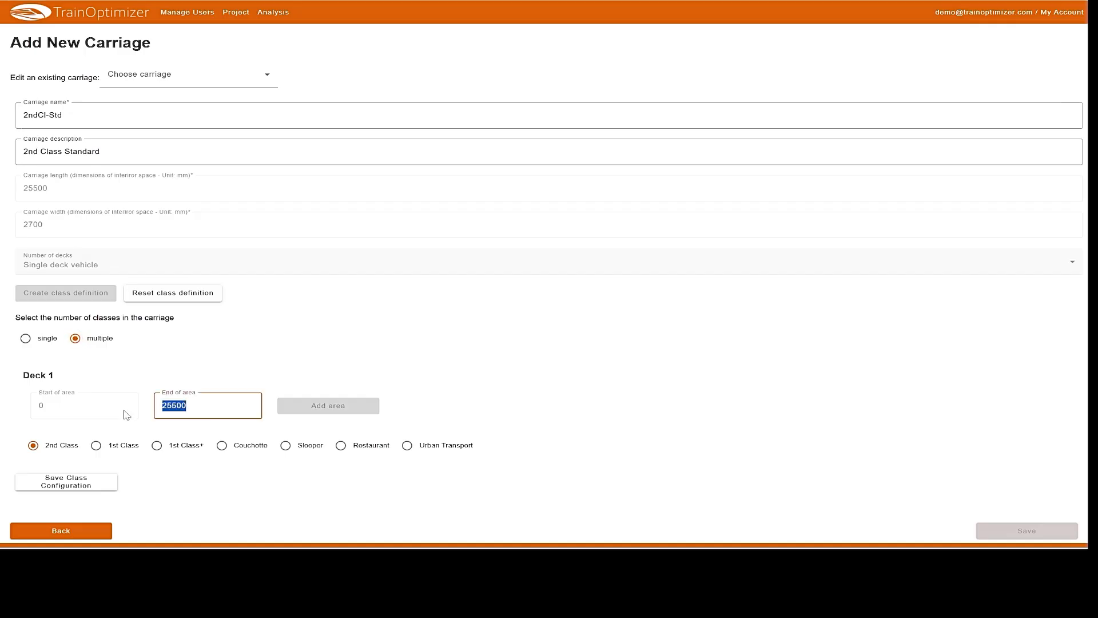
pyautogui.write('10000')
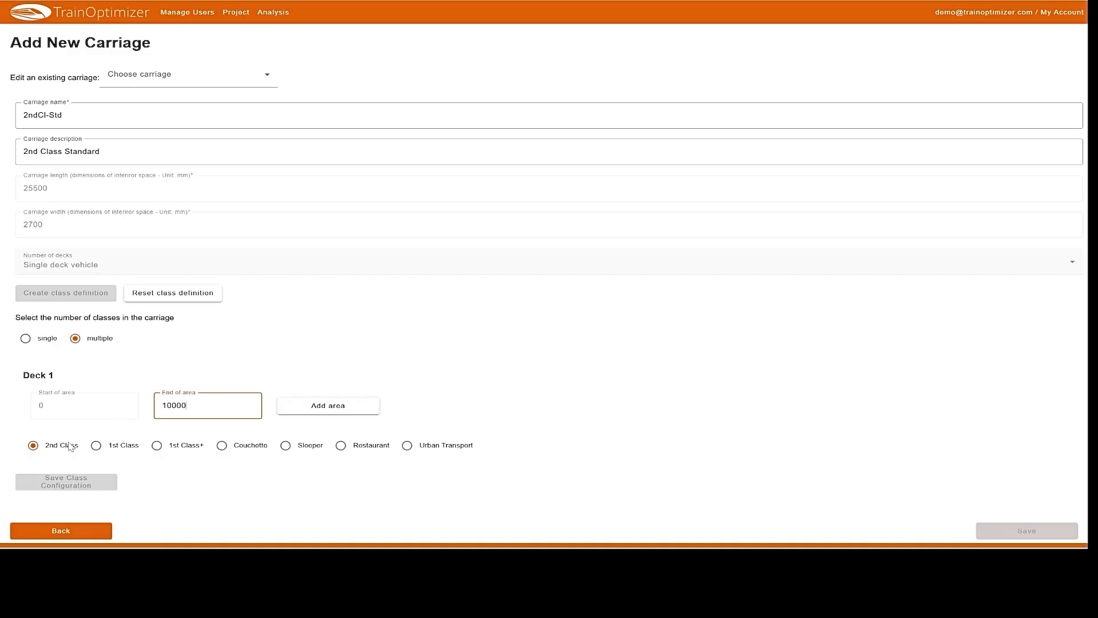
pyautogui.click(114, 450)
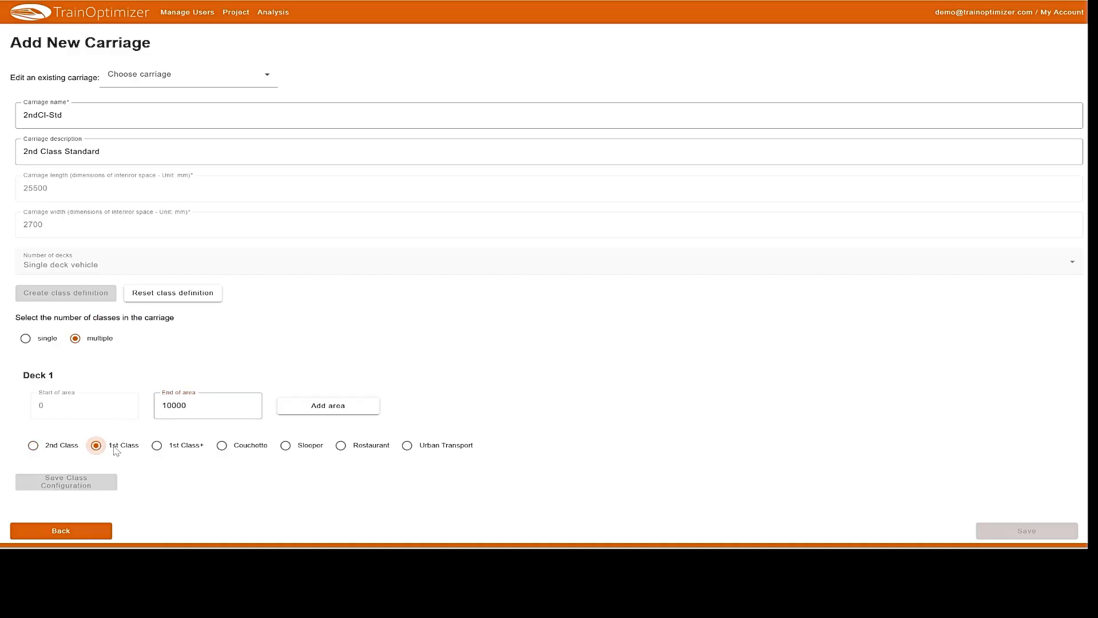
pyautogui.click(319, 410)
pyautogui.scroll(-1, 514, 389)
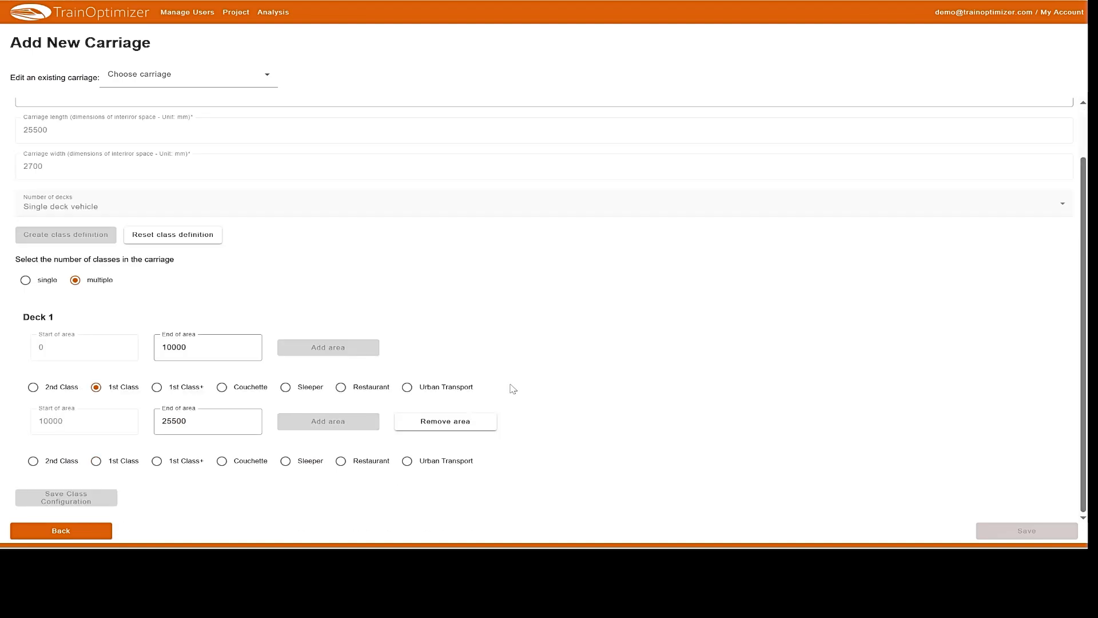
pyautogui.click(33, 462)
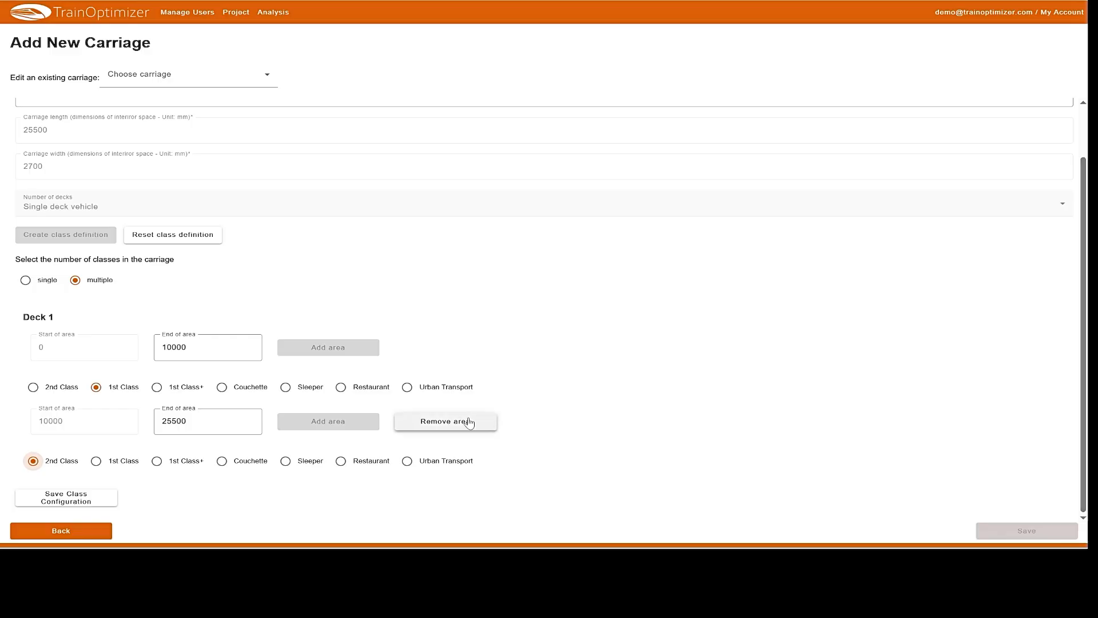
pyautogui.click(489, 424)
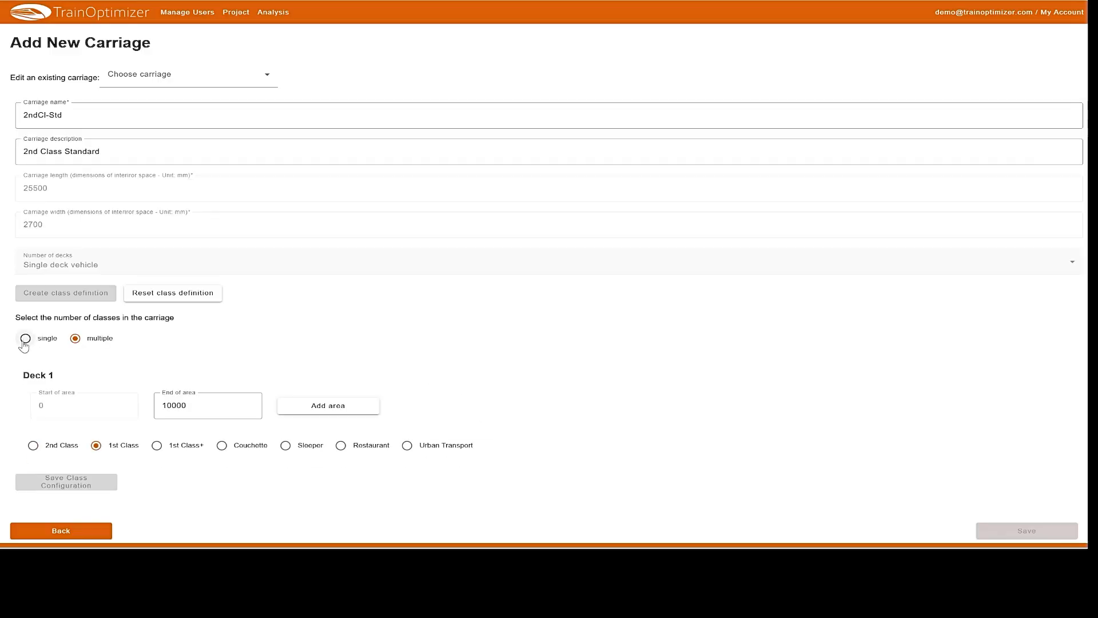
# - Set the carriage back to a single 2nd Class, and save its class configuration and the carriage
pyautogui.click(25, 340)
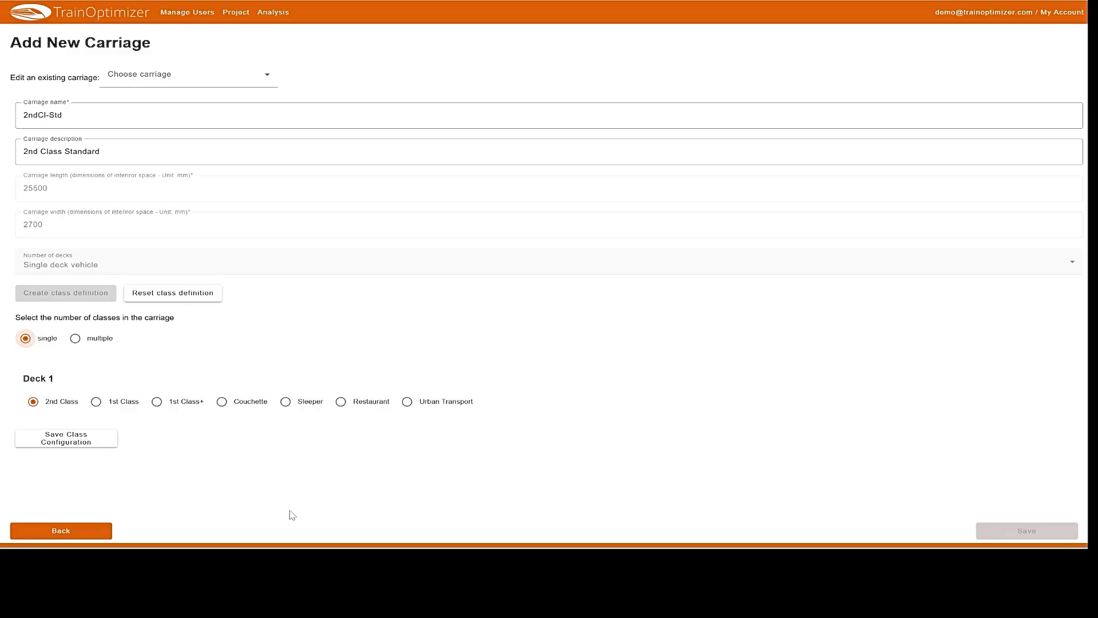
pyautogui.click(62, 442)
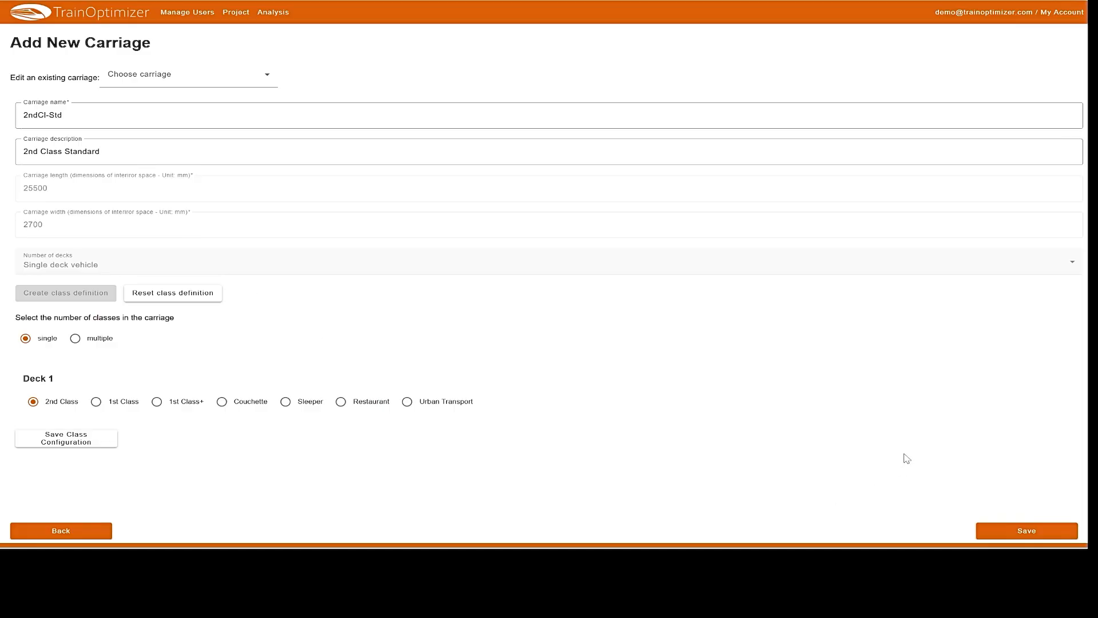
pyautogui.click(995, 535)
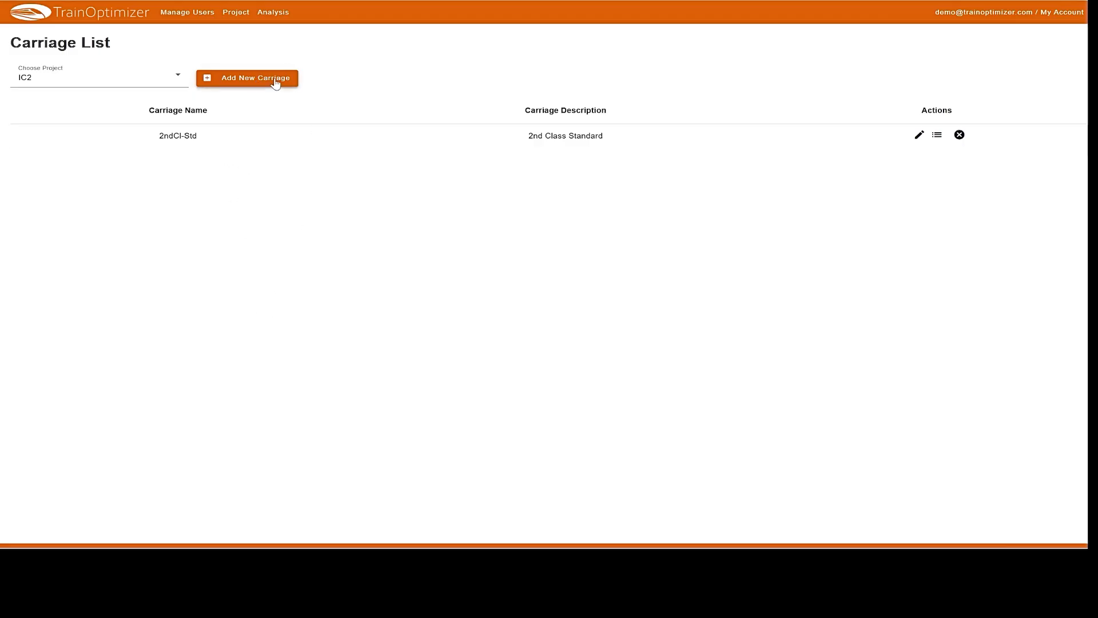
# - Keep project IC2 selected in the carriage list and open the layout list of carriage 2ndCl-Std
pyautogui.click(178, 77)
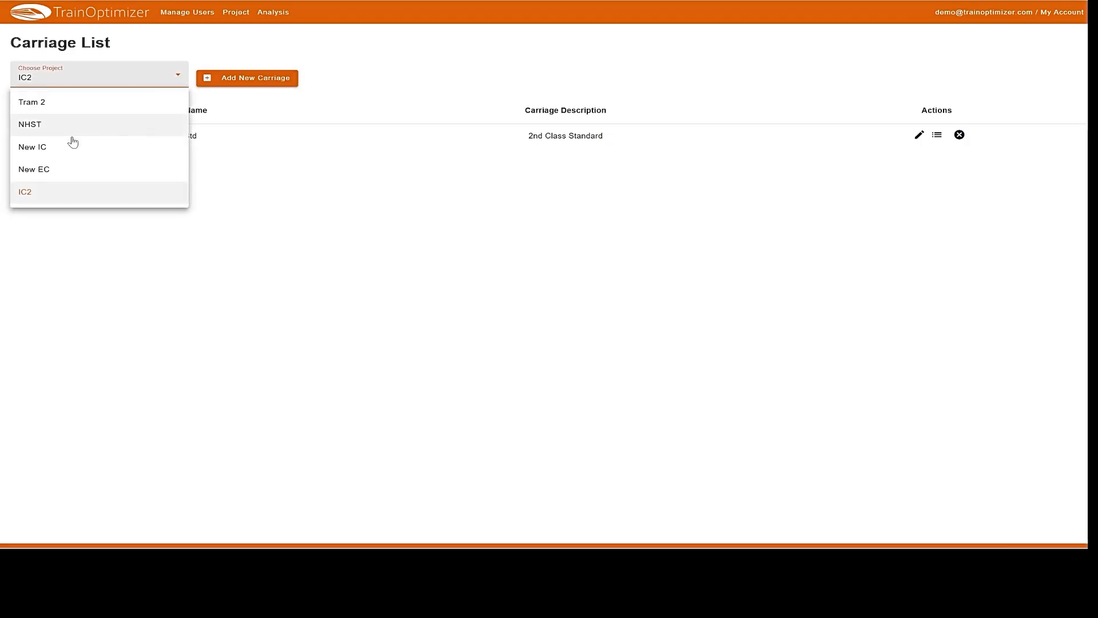
pyautogui.click(60, 201)
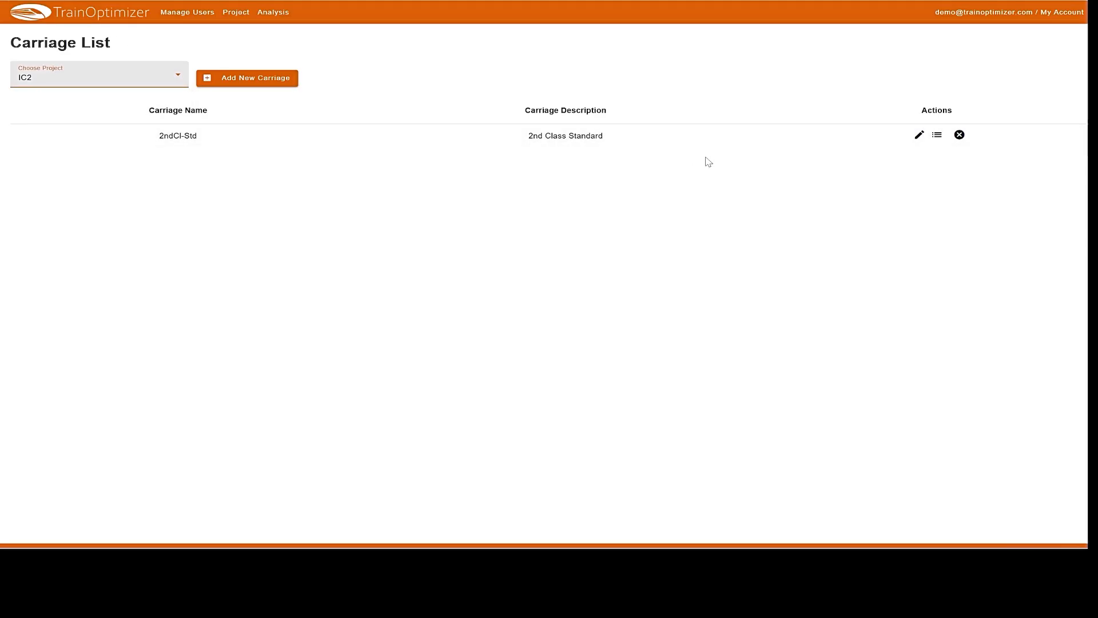
pyautogui.click(937, 135)
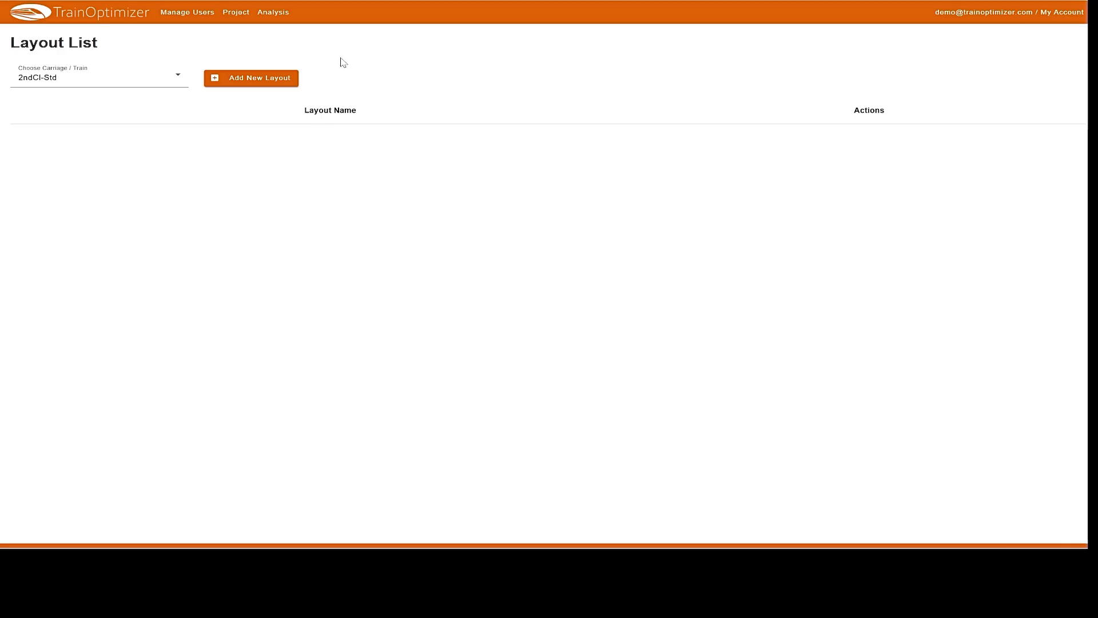
# - Create a layout named V01 for carriage 2ndCl-Std and open it for editing
pyautogui.click(280, 84)
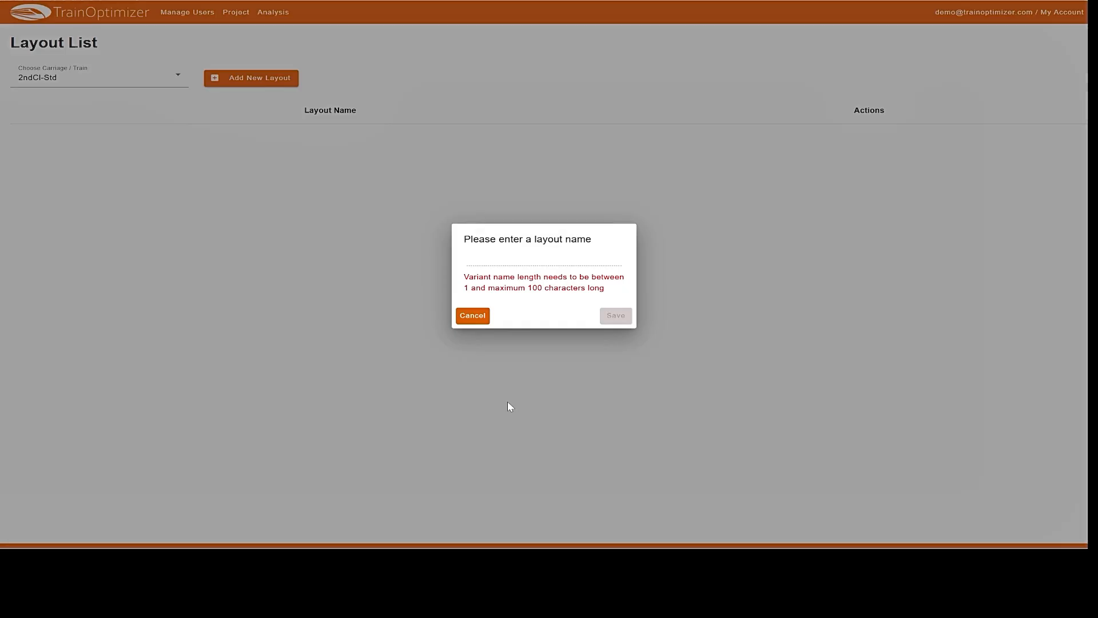
pyautogui.write('V')
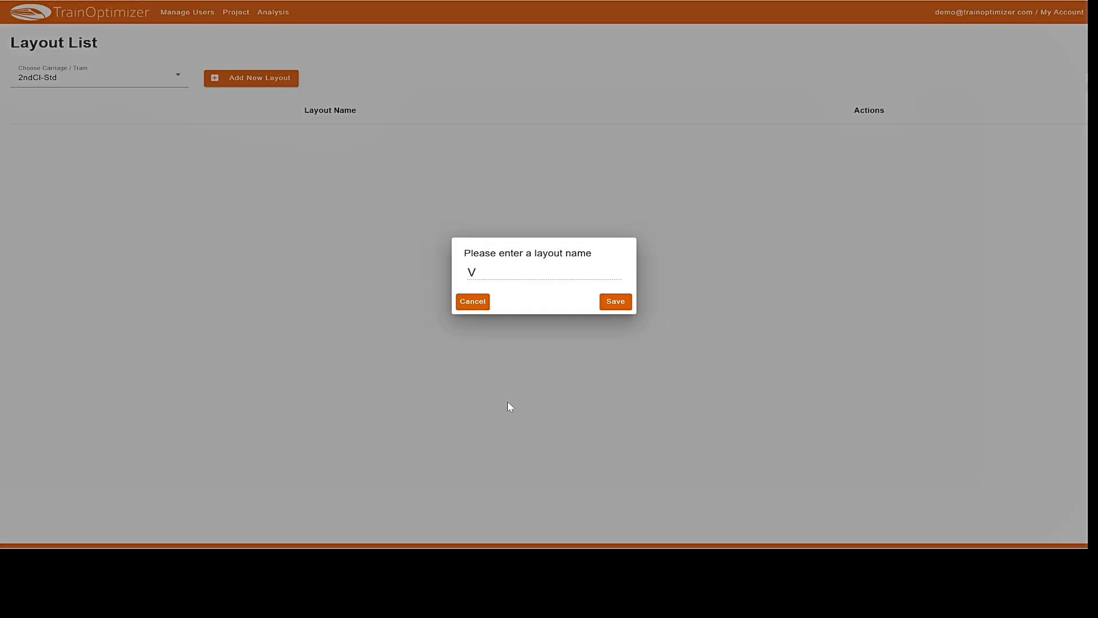
pyautogui.write('01')
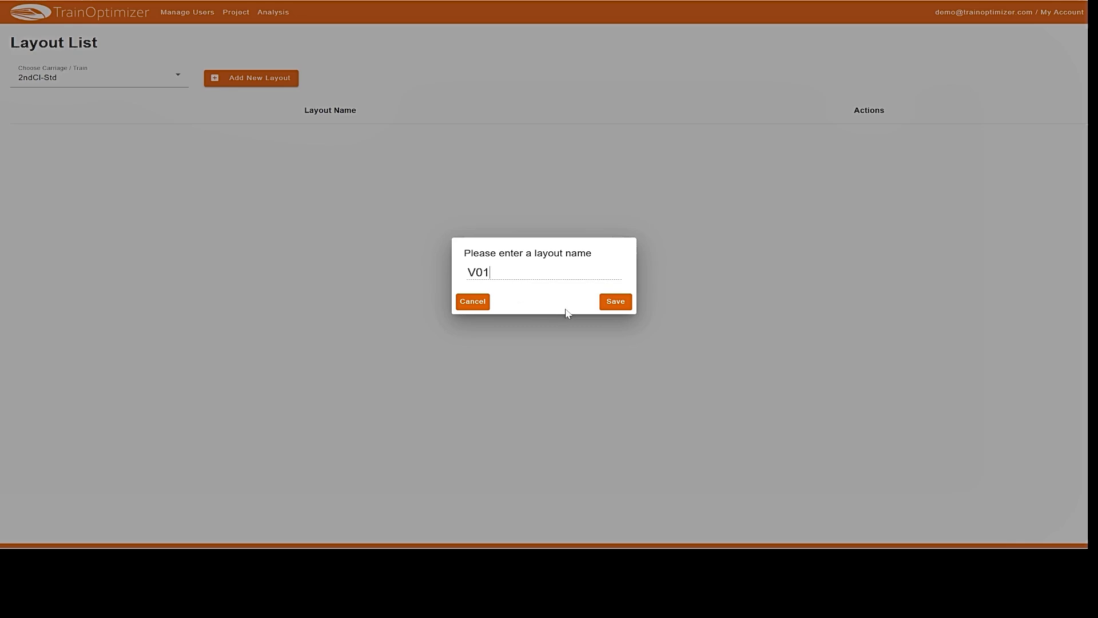
pyautogui.click(617, 305)
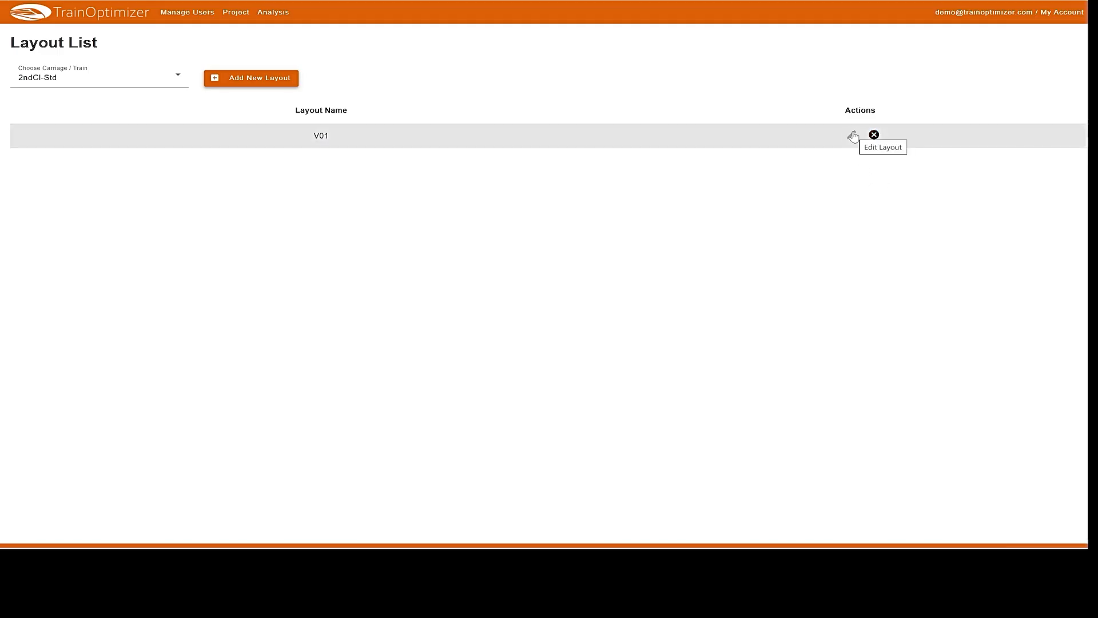
pyautogui.click(851, 138)
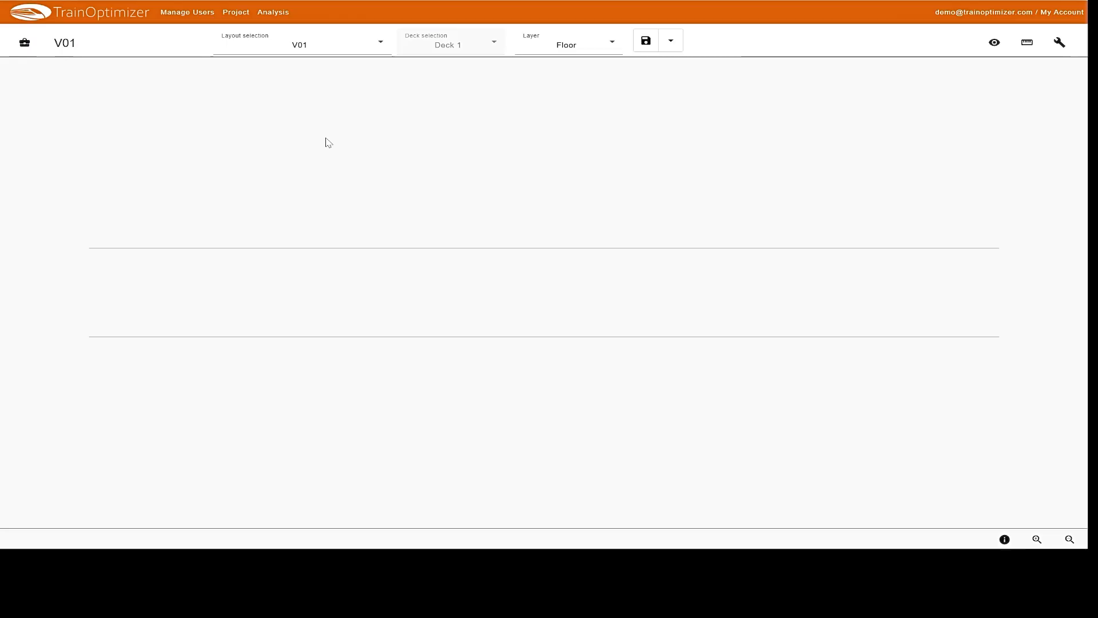
# - Examine the interior elements available for placing in the layout, from single seat to bed
pyautogui.click(28, 51)
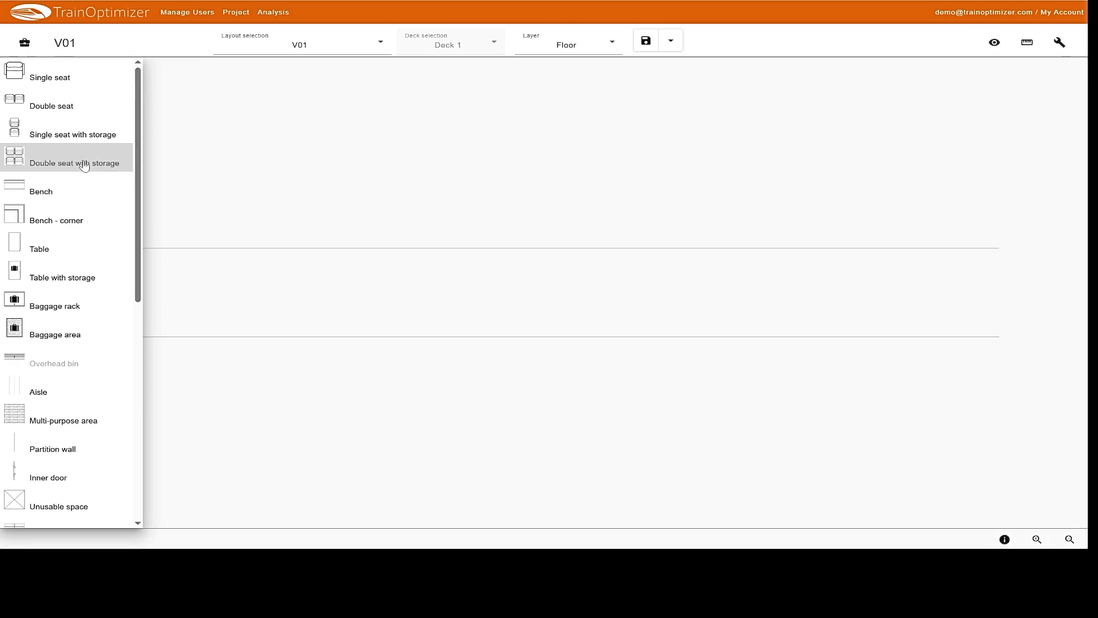
pyautogui.scroll(-1, 83, 158)
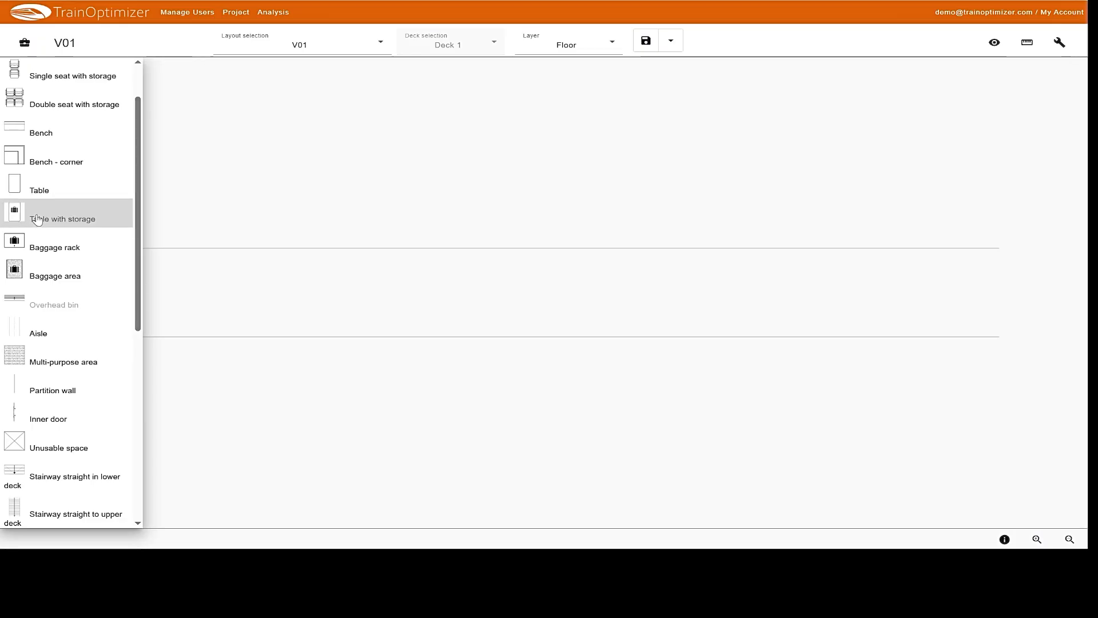
pyautogui.scroll(-1, 37, 221)
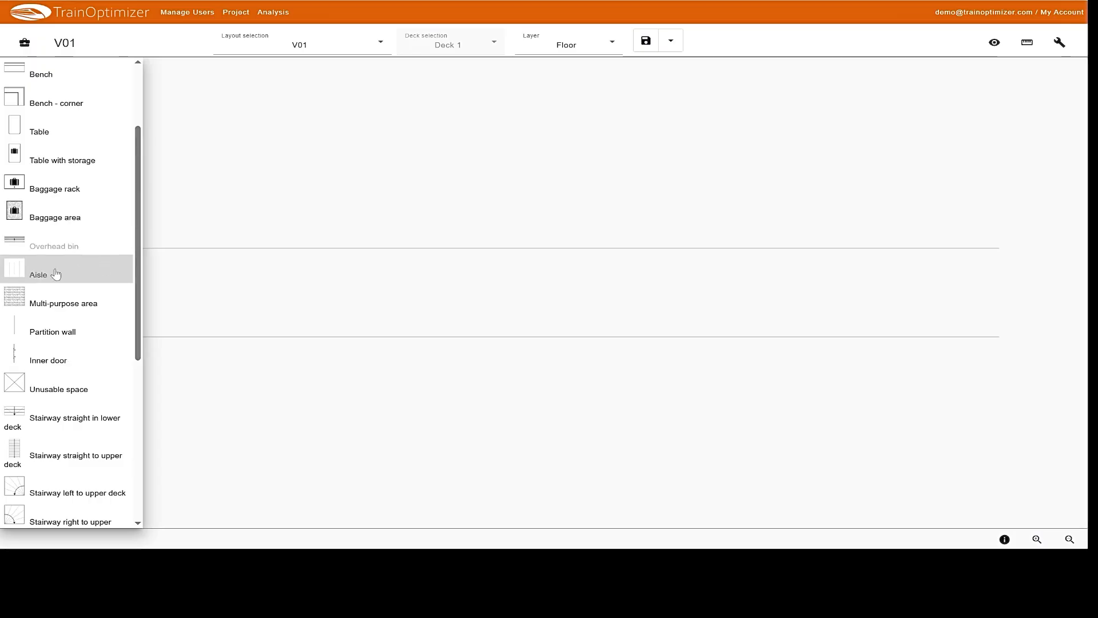
pyautogui.scroll(-3, 39, 276)
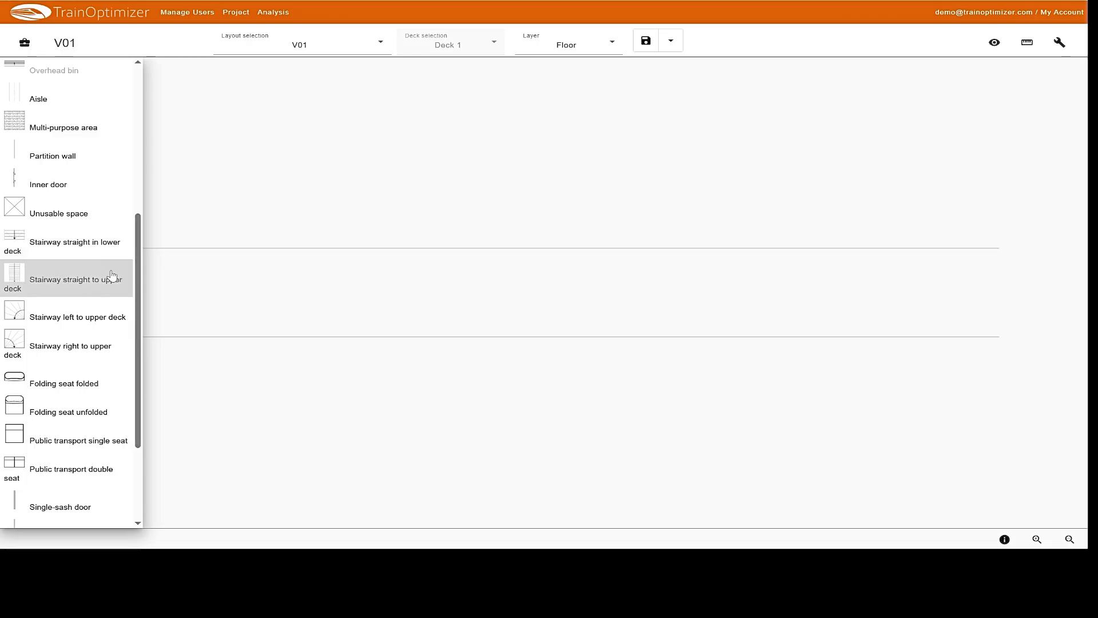
pyautogui.scroll(-2, 108, 283)
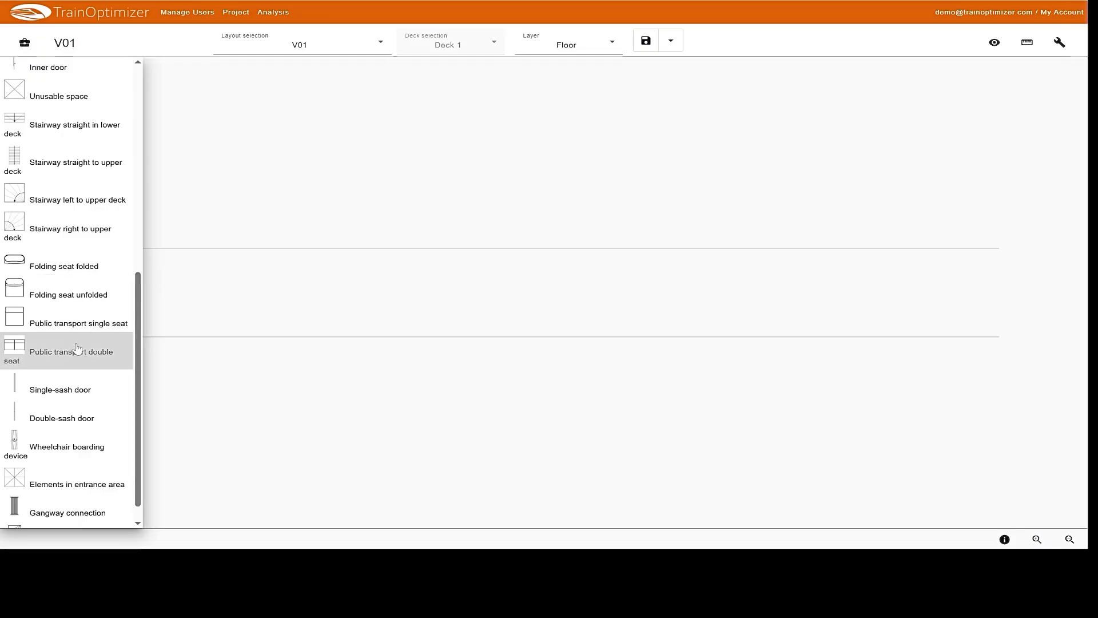
pyautogui.scroll(-1, 77, 349)
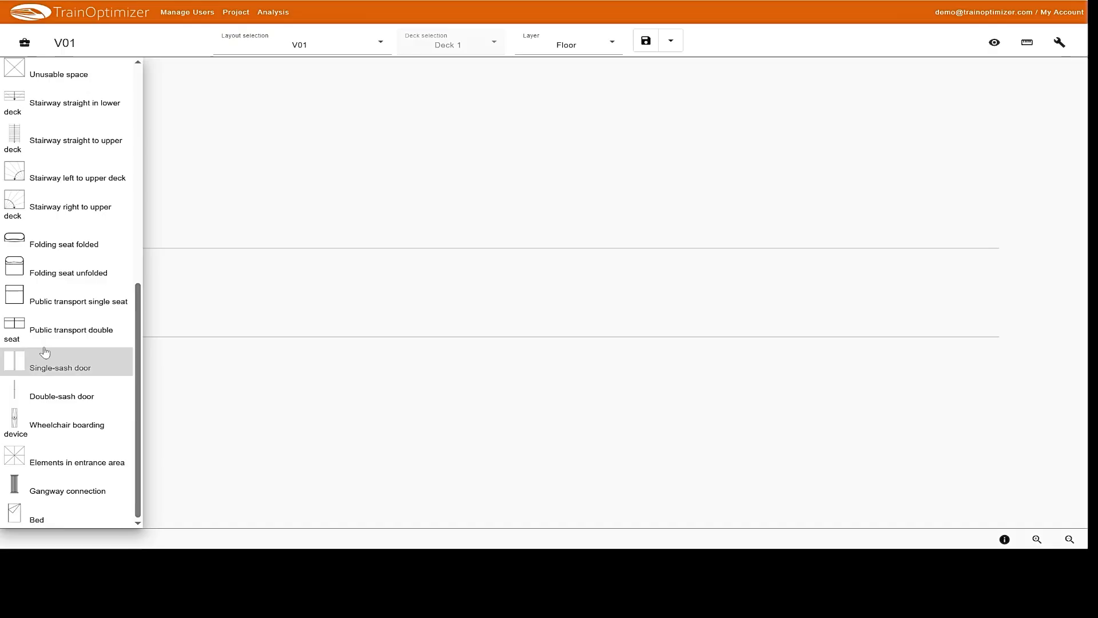
pyautogui.click(31, 43)
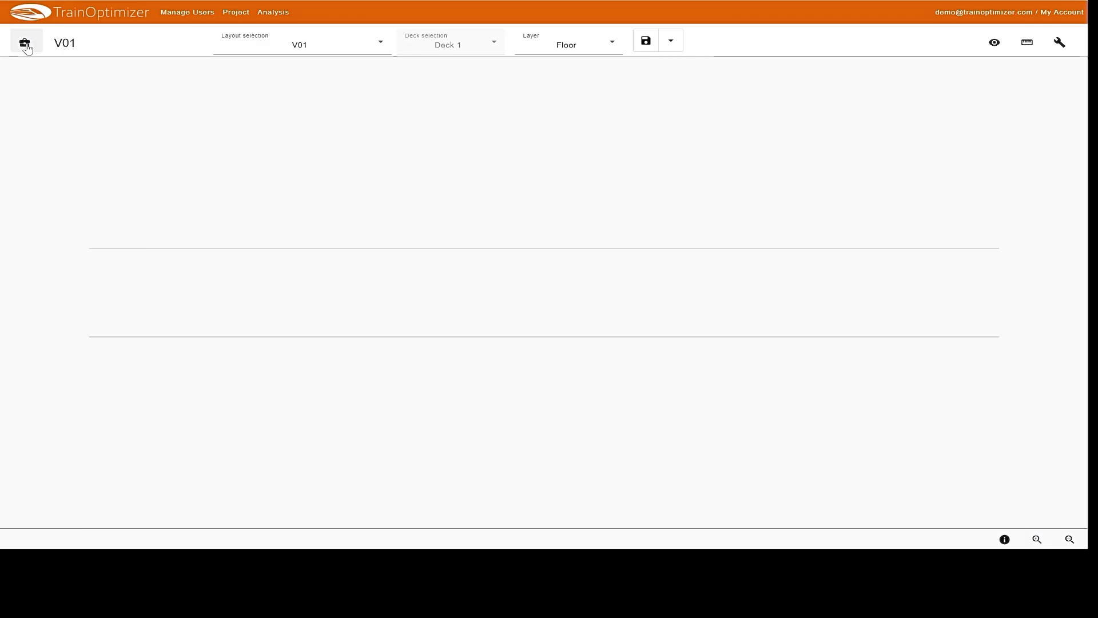
# - Check which layouts can be selected, and switch the layer to Ceiling and back to Floor
pyautogui.click(383, 45)
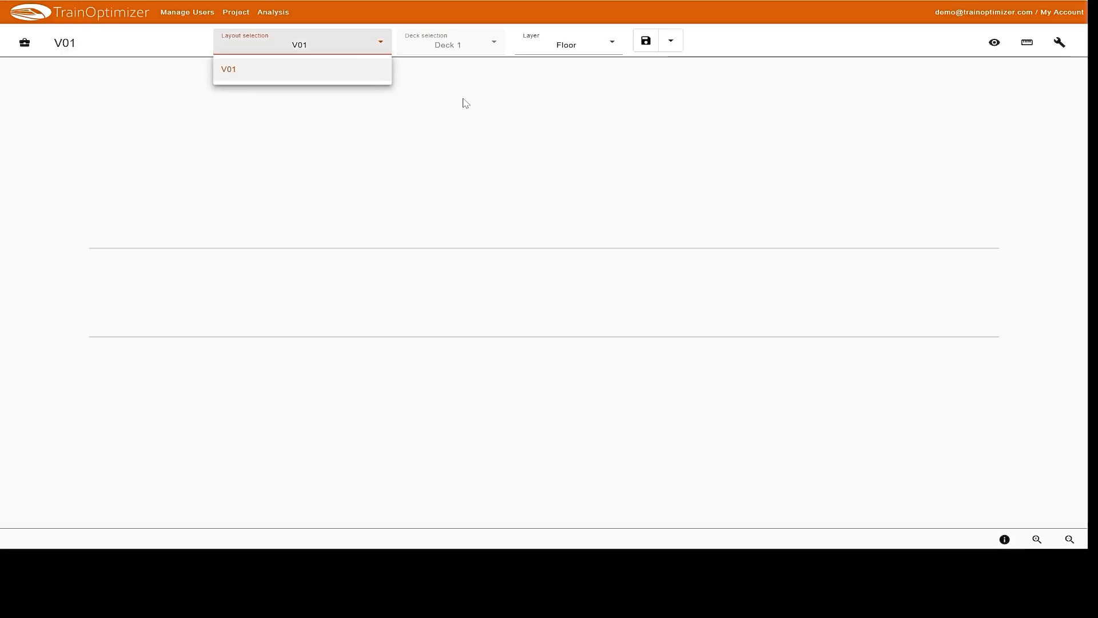
pyautogui.click(506, 84)
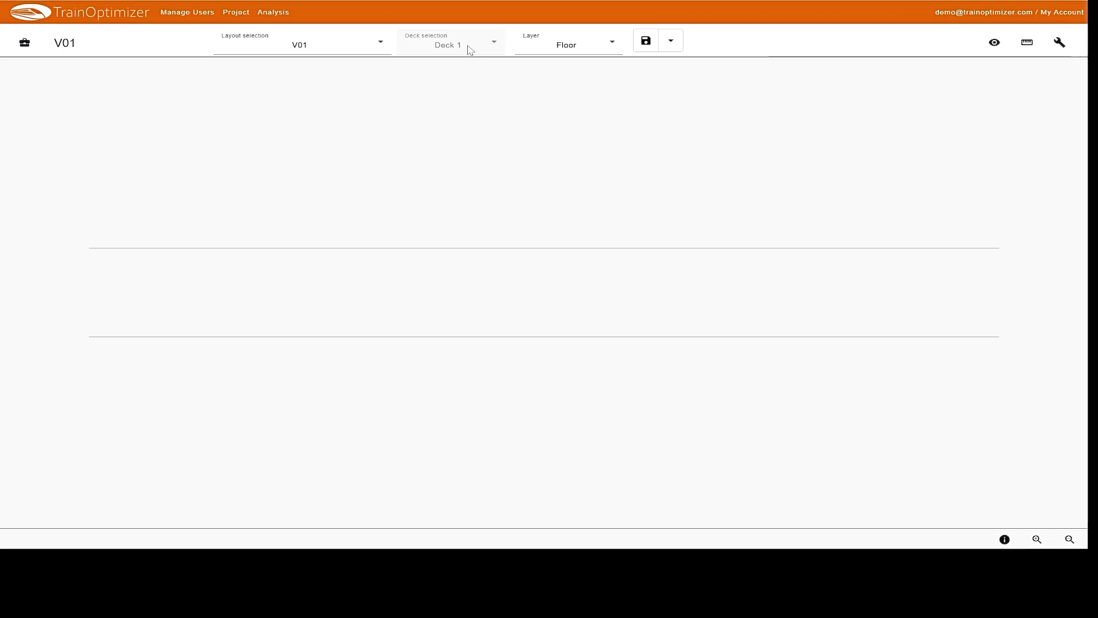
pyautogui.click(592, 52)
pyautogui.click(562, 95)
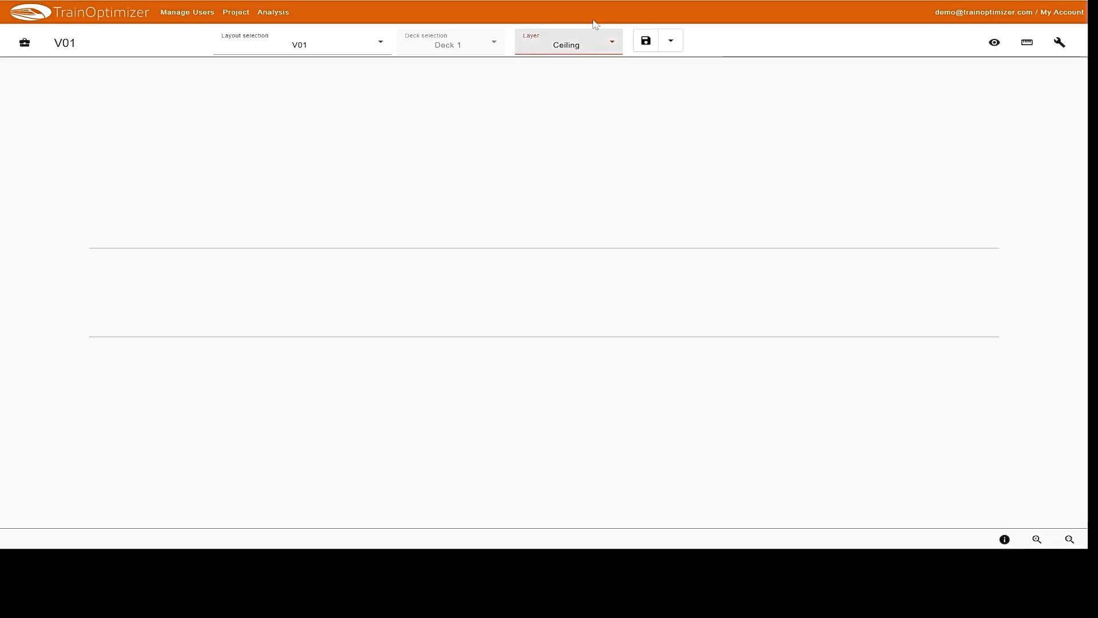
pyautogui.click(610, 43)
pyautogui.click(545, 77)
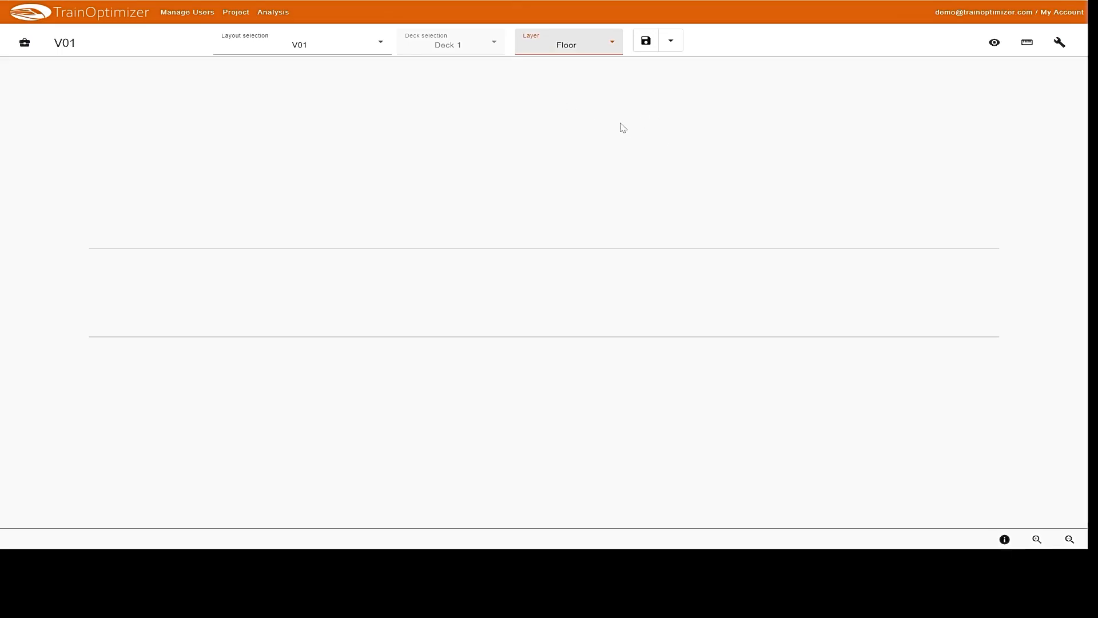
# - Save layout V01 and check the option for saving it under another name
pyautogui.click(645, 43)
pyautogui.click(675, 44)
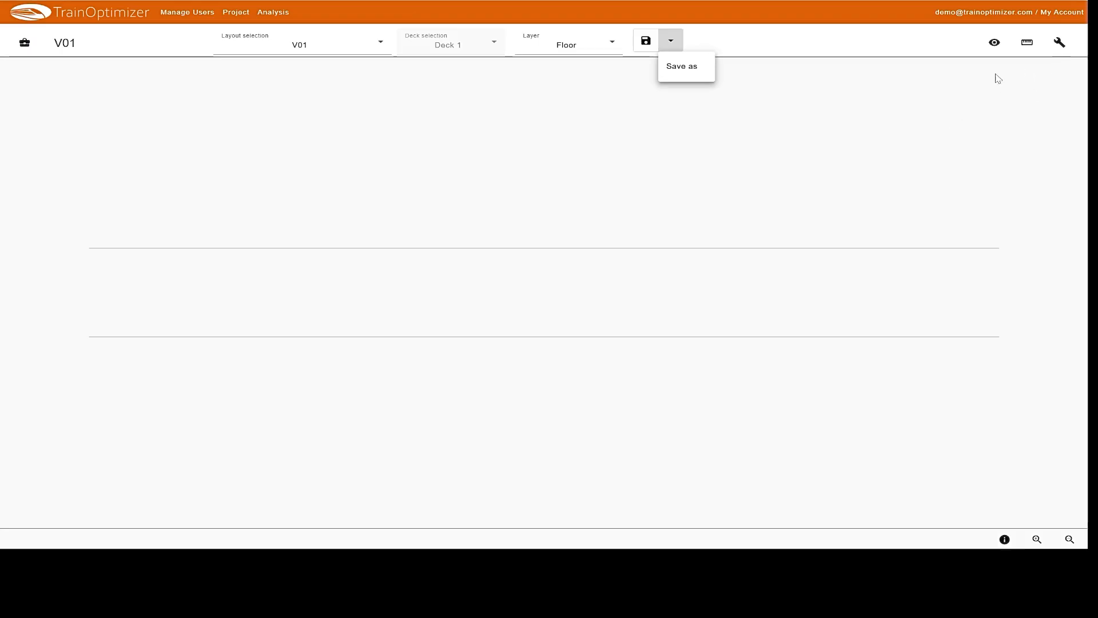
pyautogui.click(995, 44)
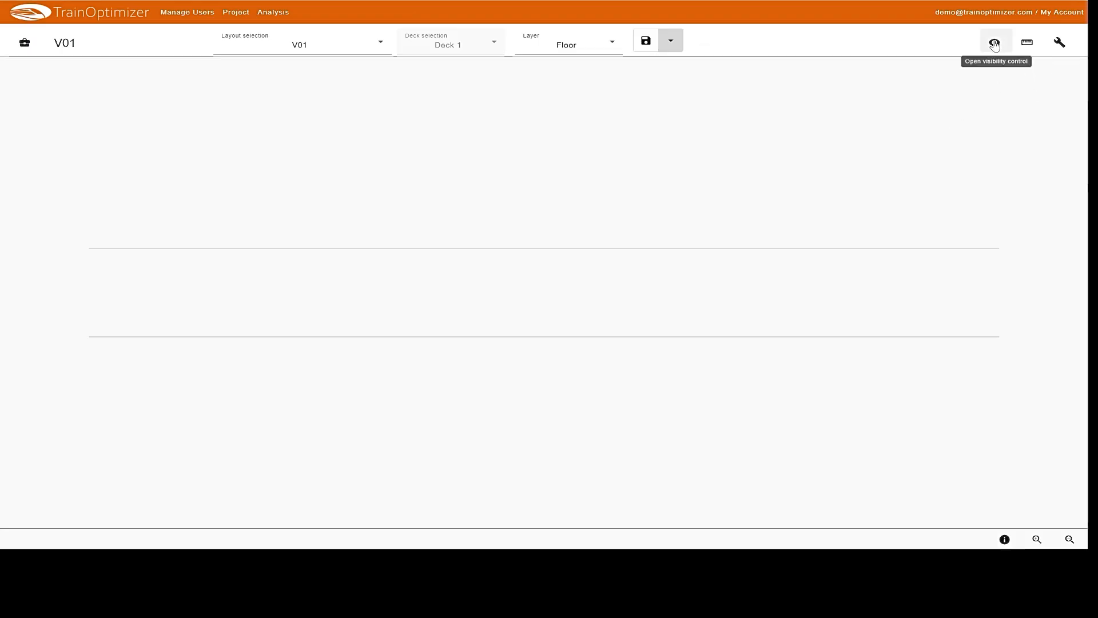
# - Check the layout's visibility controls by showing and hiding the Economy class area
pyautogui.click(995, 43)
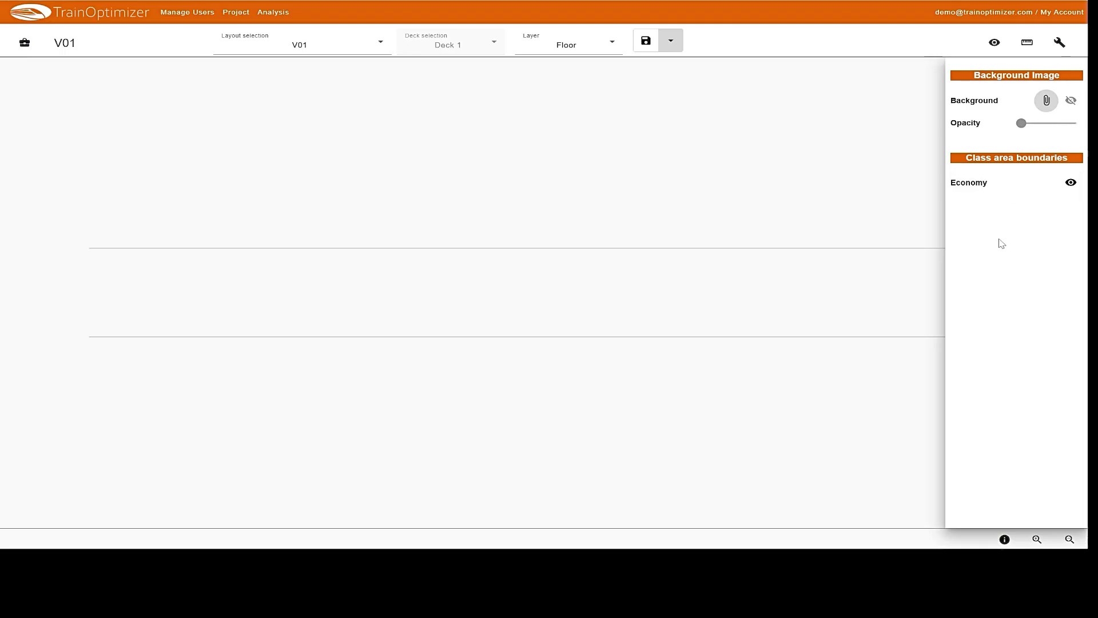
pyautogui.click(1072, 183)
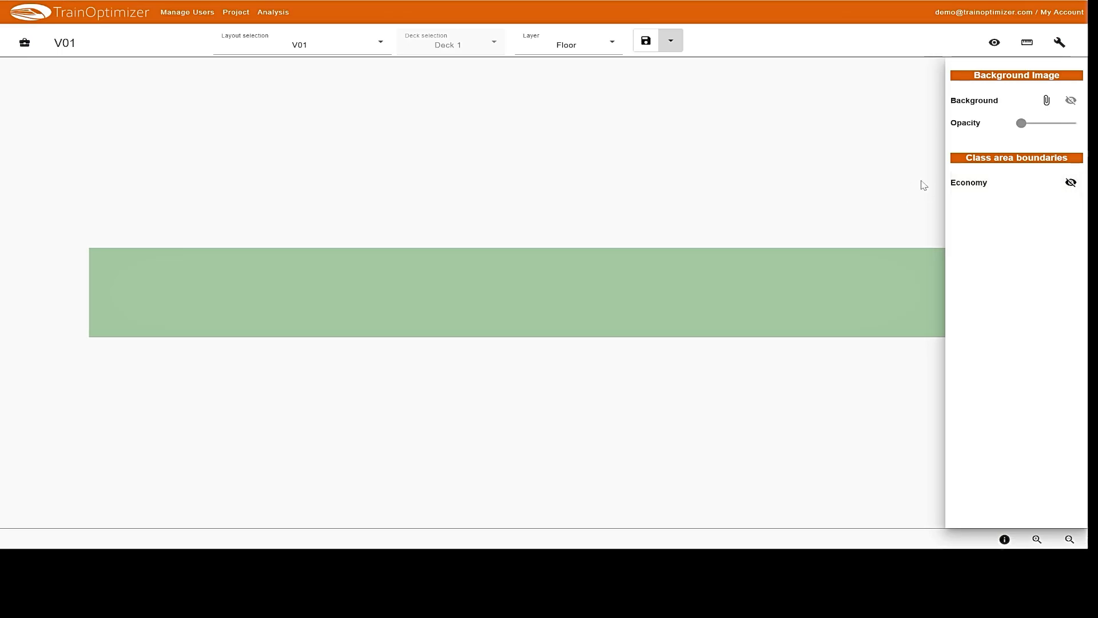
pyautogui.click(1072, 184)
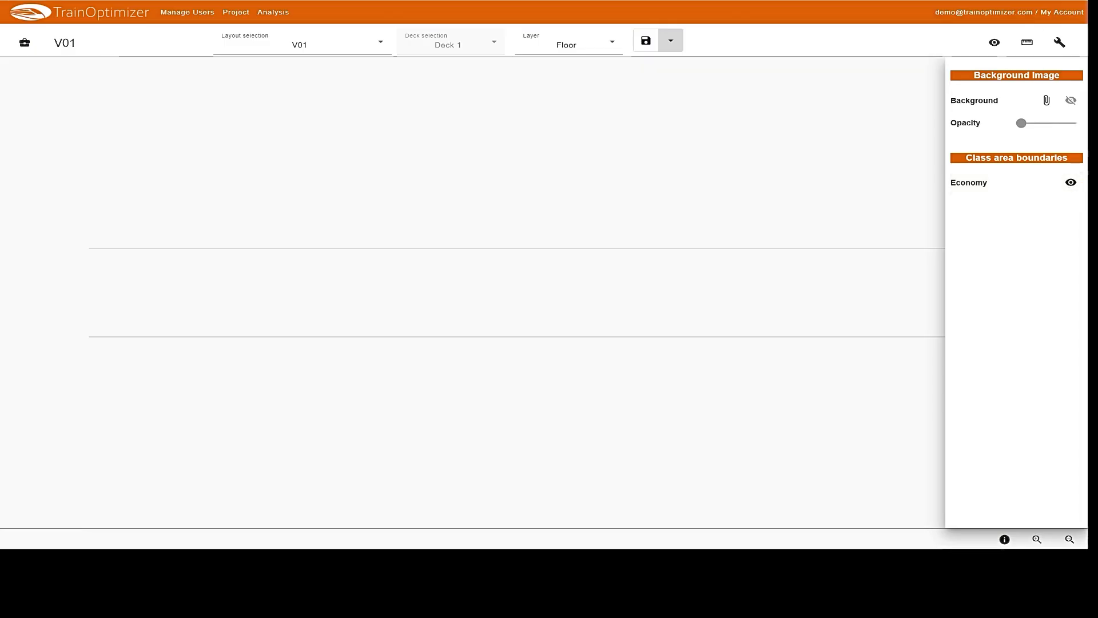
# - Activate measuring with snapping enabled and measure a horizontal distance from the carriage's left end towards its right end
pyautogui.click(1028, 47)
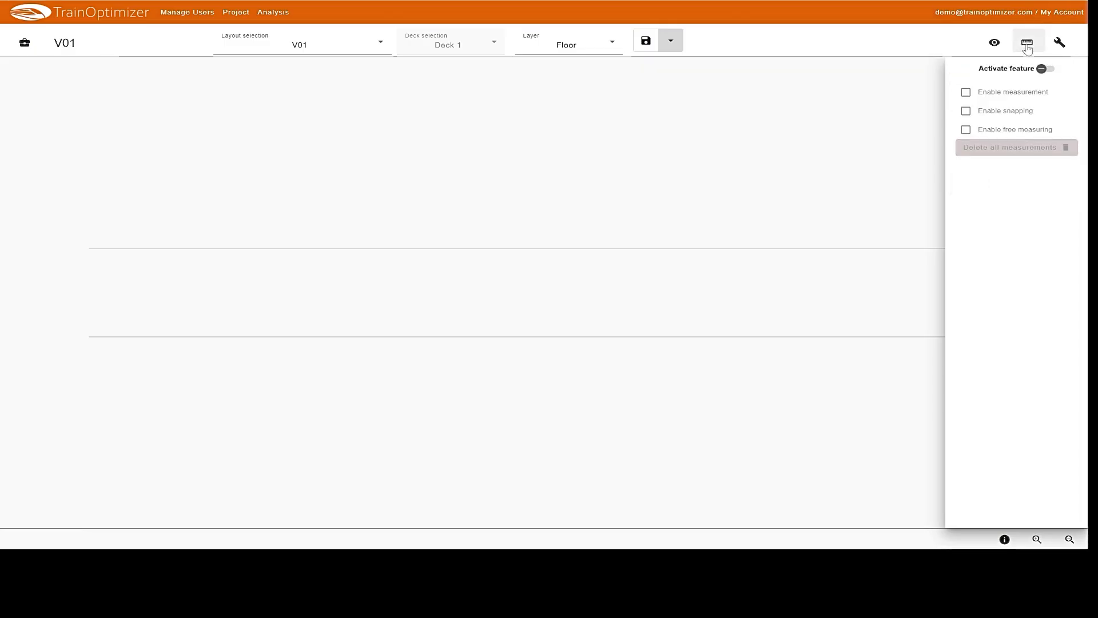
pyautogui.click(1049, 69)
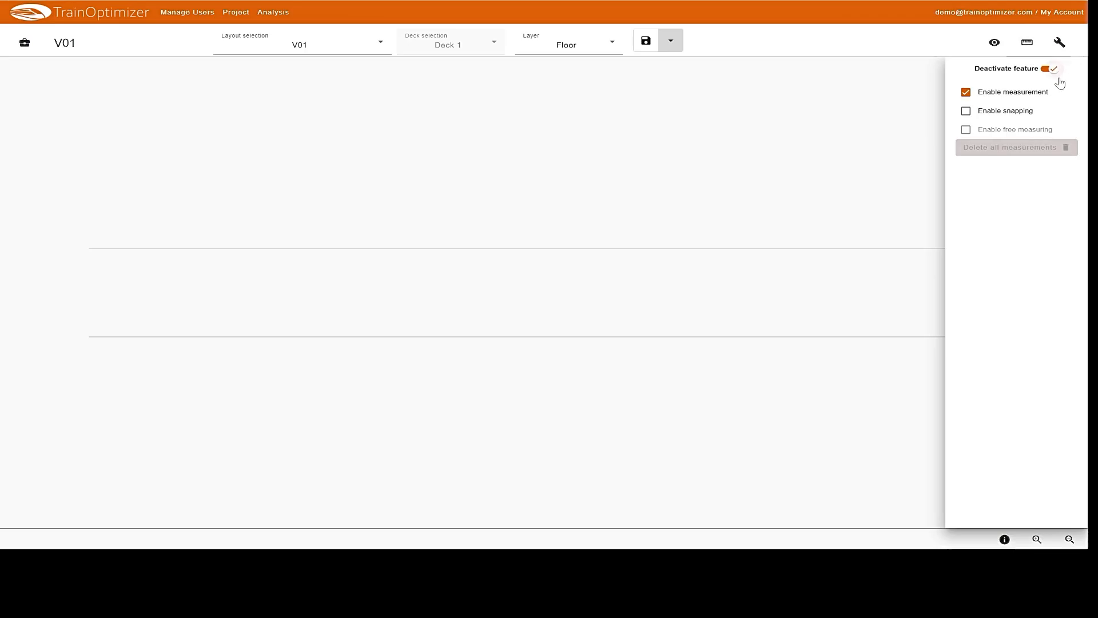
pyautogui.click(967, 112)
pyautogui.click(88, 290)
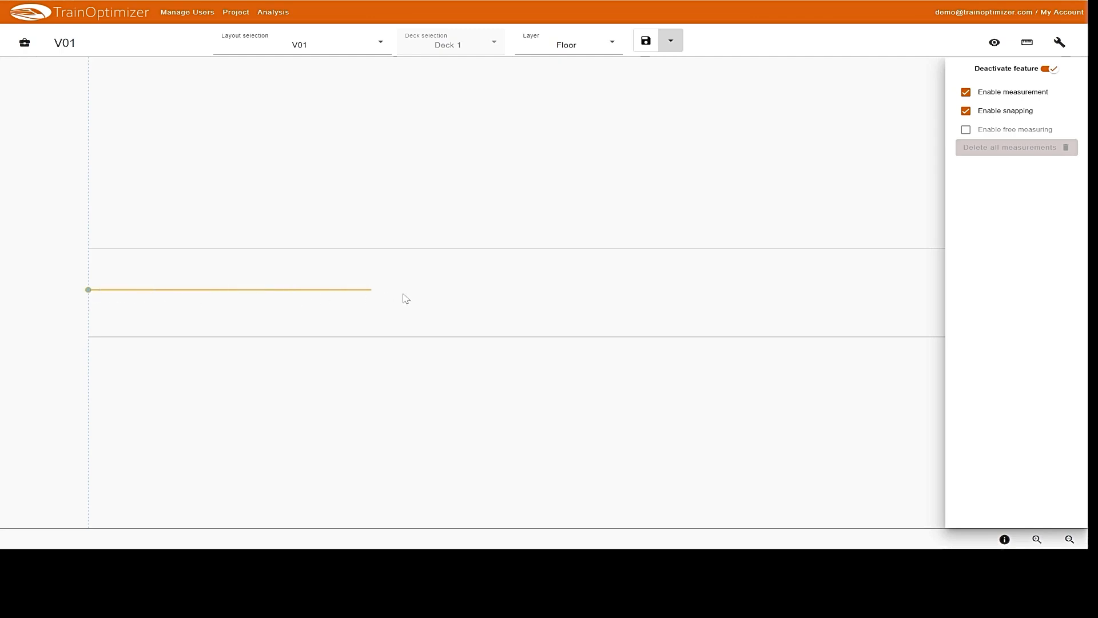
pyautogui.click(802, 289)
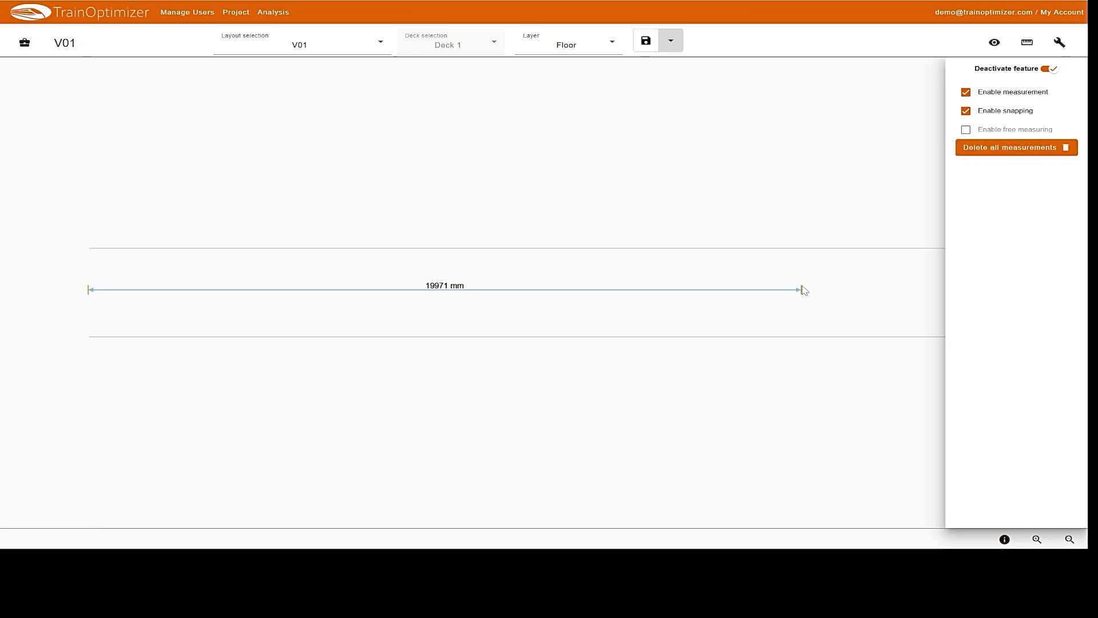
# - Switch to free measuring and measure a diagonal distance inside the carriage
pyautogui.click(966, 92)
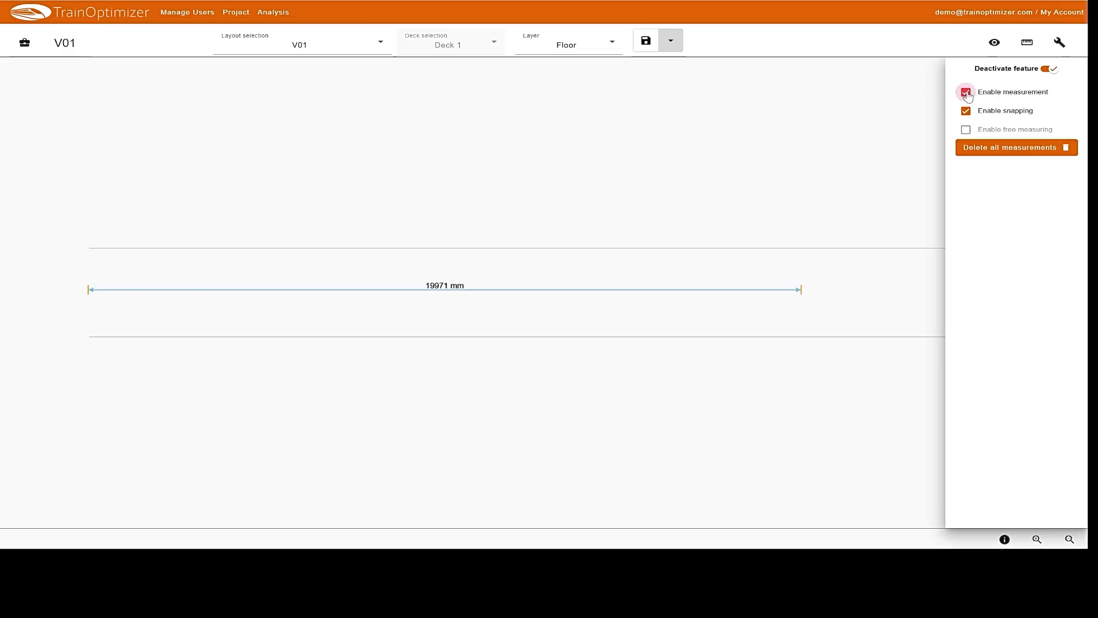
pyautogui.click(966, 129)
pyautogui.click(474, 325)
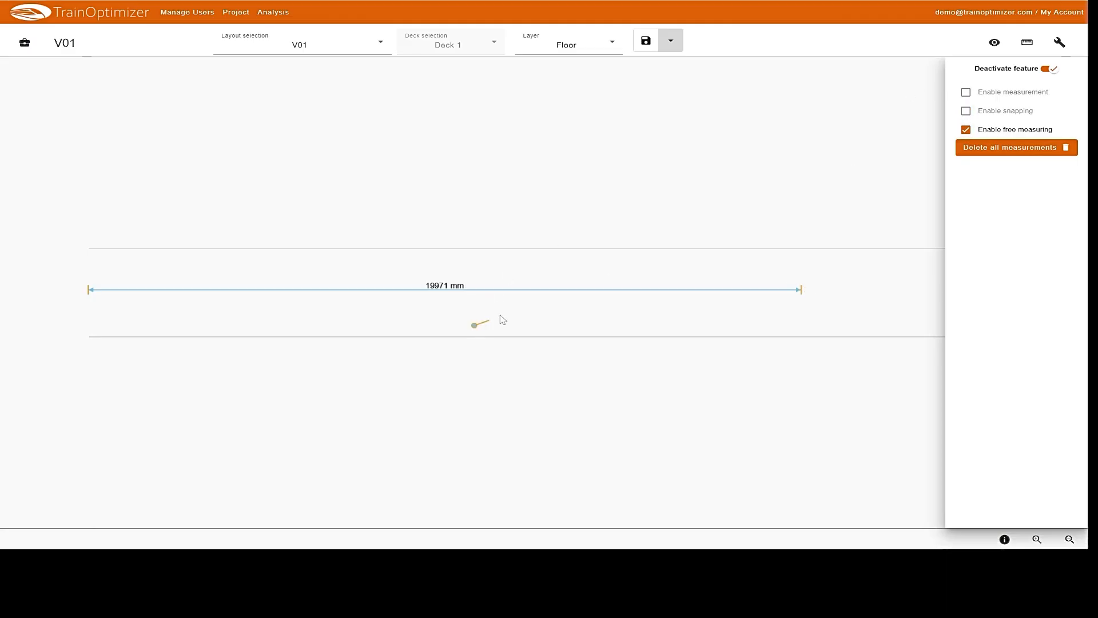
pyautogui.click(608, 258)
# - Delete all measurements and deactivate the measuring feature
pyautogui.click(1013, 150)
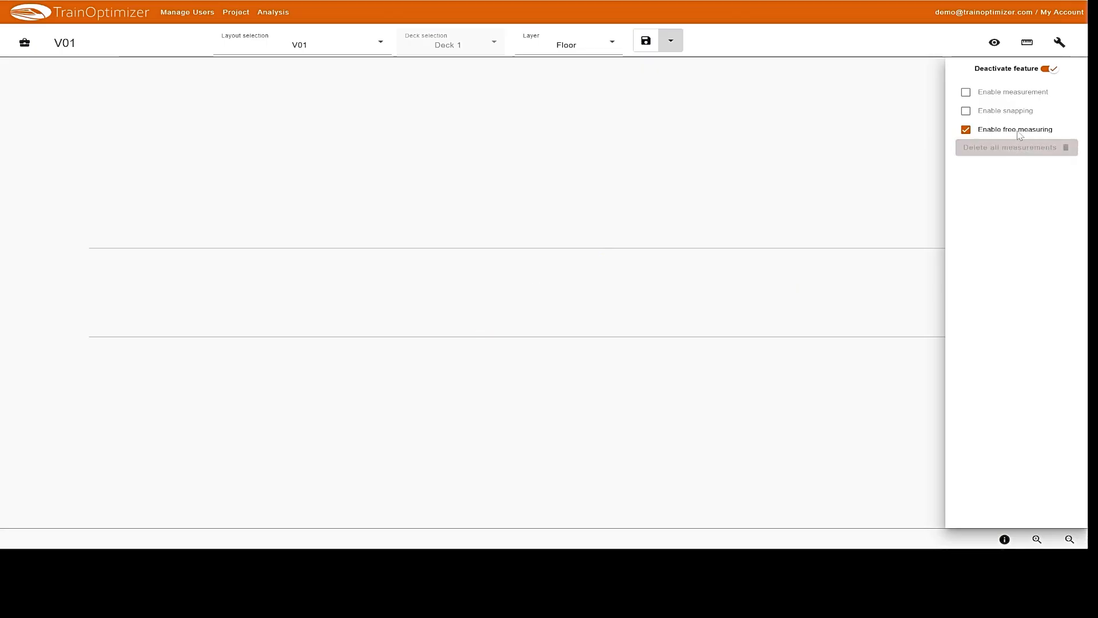
pyautogui.click(1046, 70)
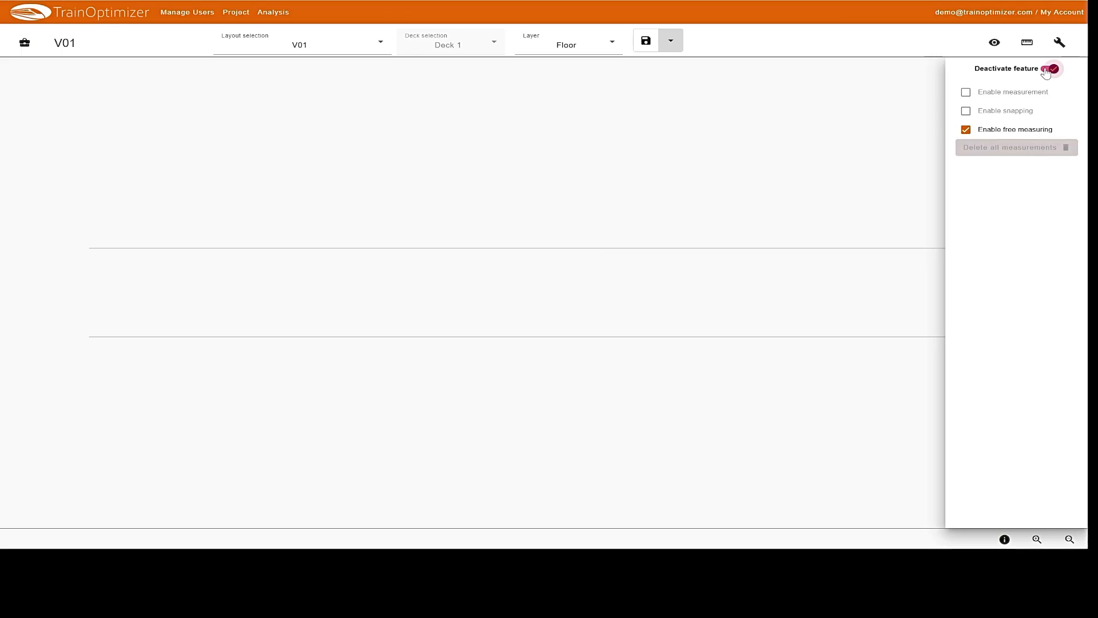
pyautogui.click(1047, 70)
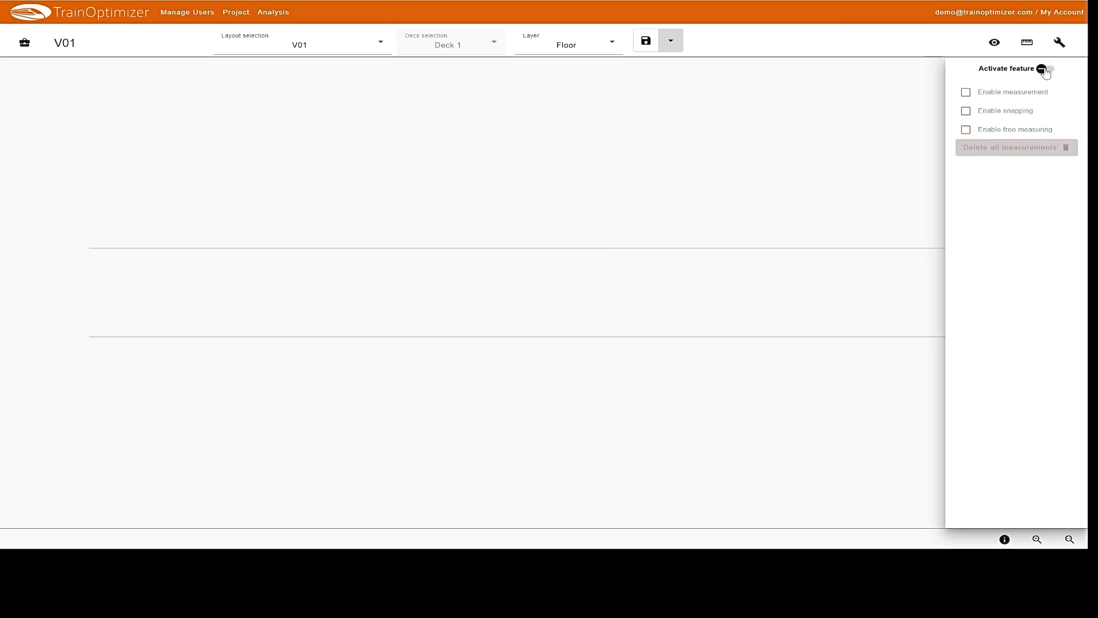
# - Check which size and position properties are offered for layout elements
pyautogui.click(1067, 45)
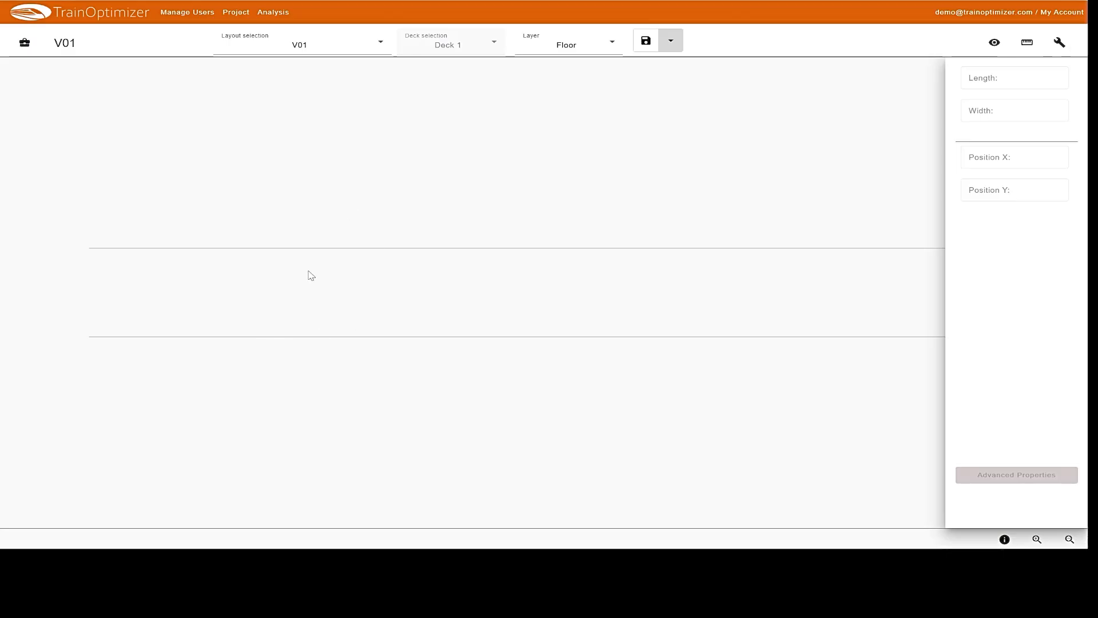
pyautogui.click(1059, 43)
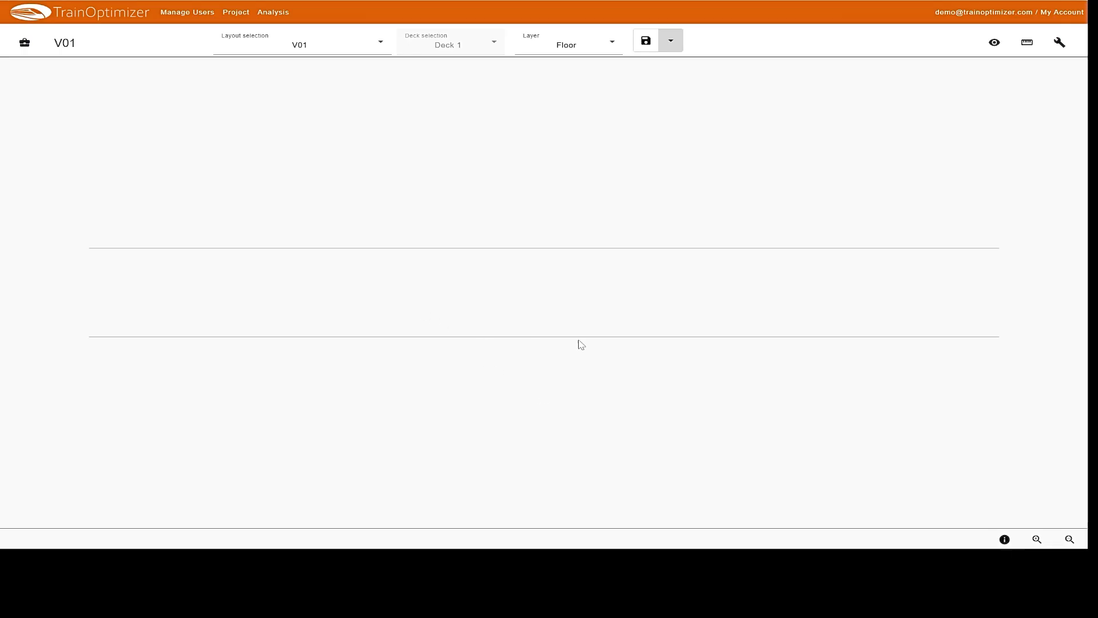
# - Examine the empty carriage outline at different magnifications and along its length to the right end
pyautogui.scroll(3, 457, 299)
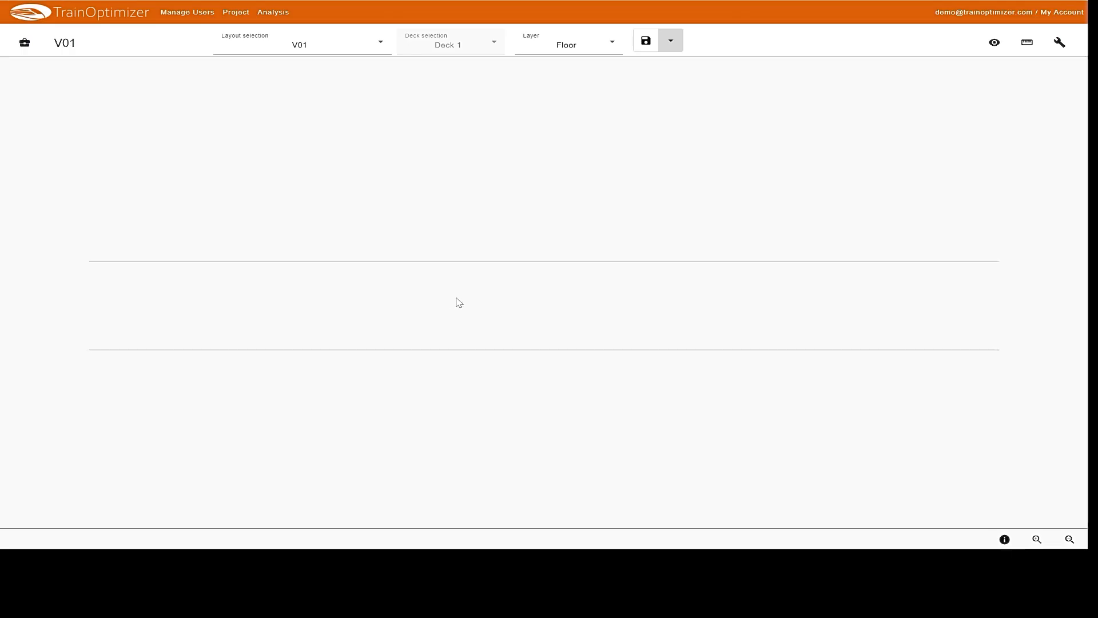
pyautogui.scroll(-3, 457, 298)
pyautogui.scroll(3, 457, 298)
pyautogui.scroll(1, 457, 299)
pyautogui.scroll(-5, 457, 300)
pyautogui.scroll(5, 458, 301)
pyautogui.scroll(-4, 457, 301)
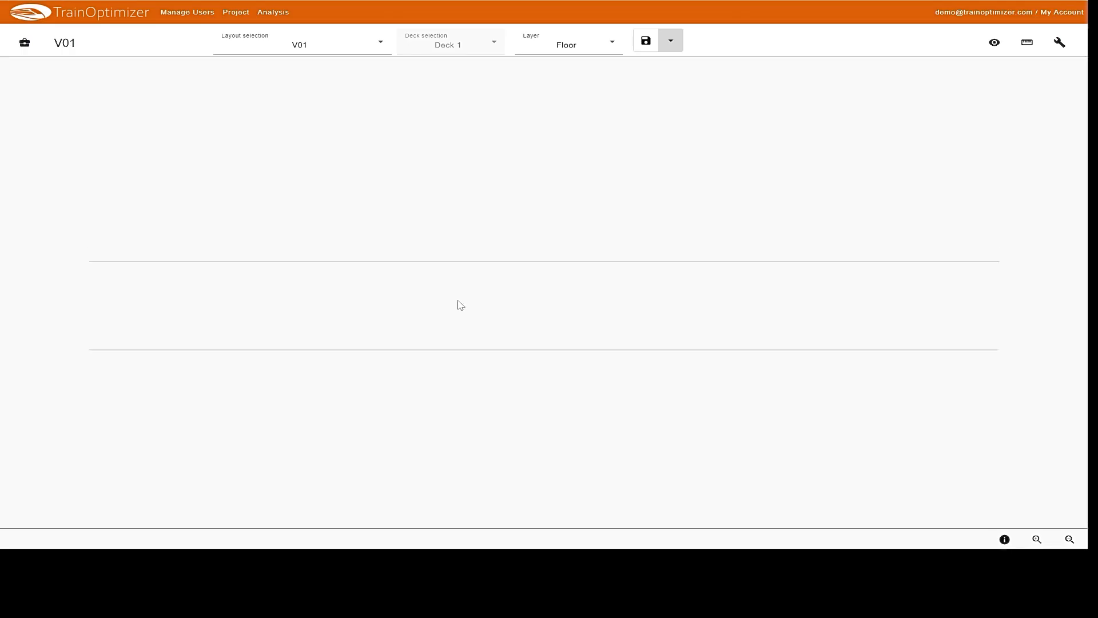
pyautogui.scroll(4, 457, 302)
pyautogui.scroll(-5, 459, 302)
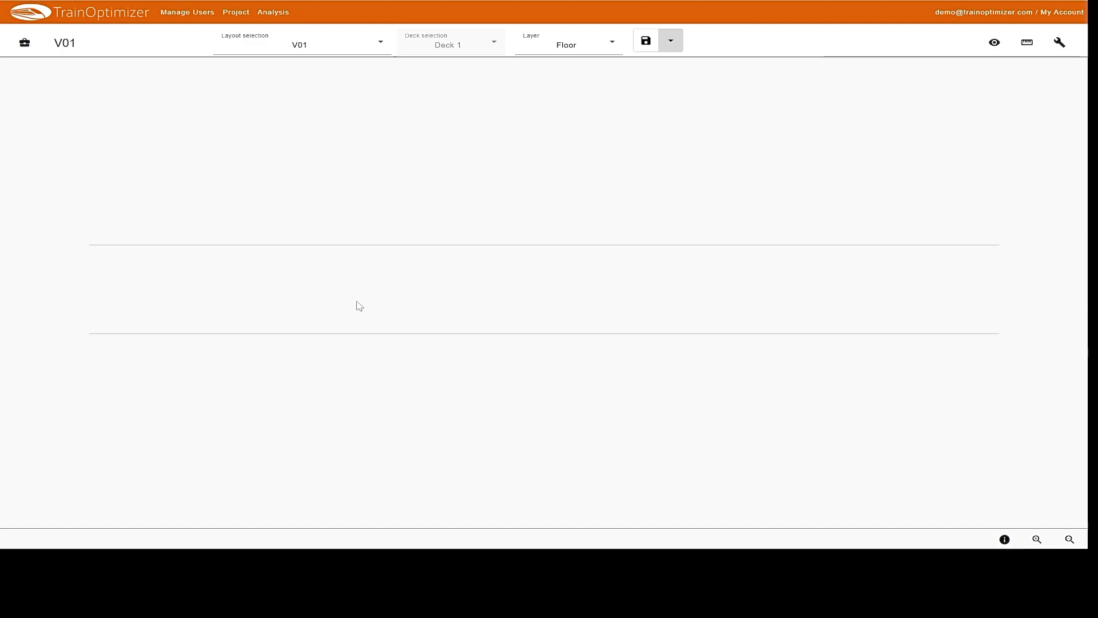
pyautogui.scroll(3, 359, 306)
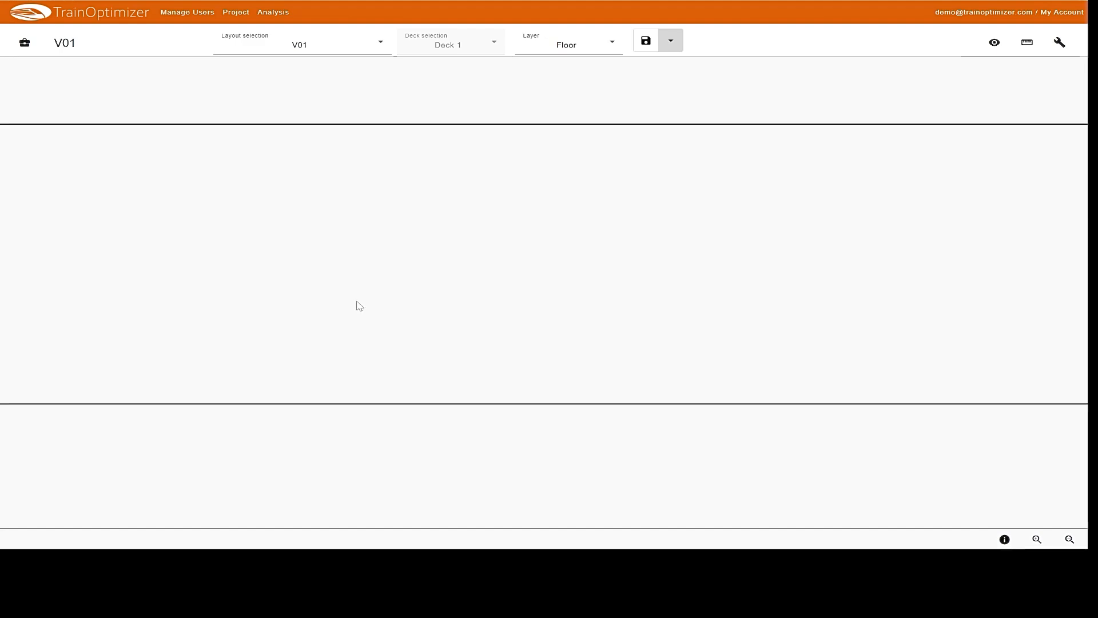
pyautogui.scroll(-2, 359, 306)
pyautogui.scroll(1, 359, 306)
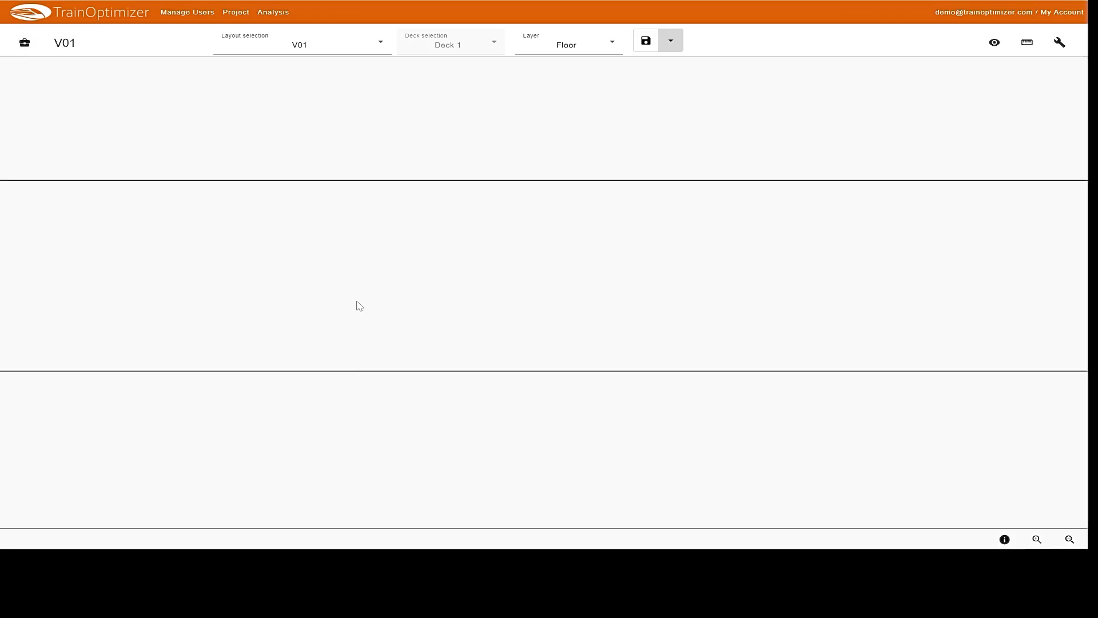
pyautogui.hscroll(4, 360, 301)
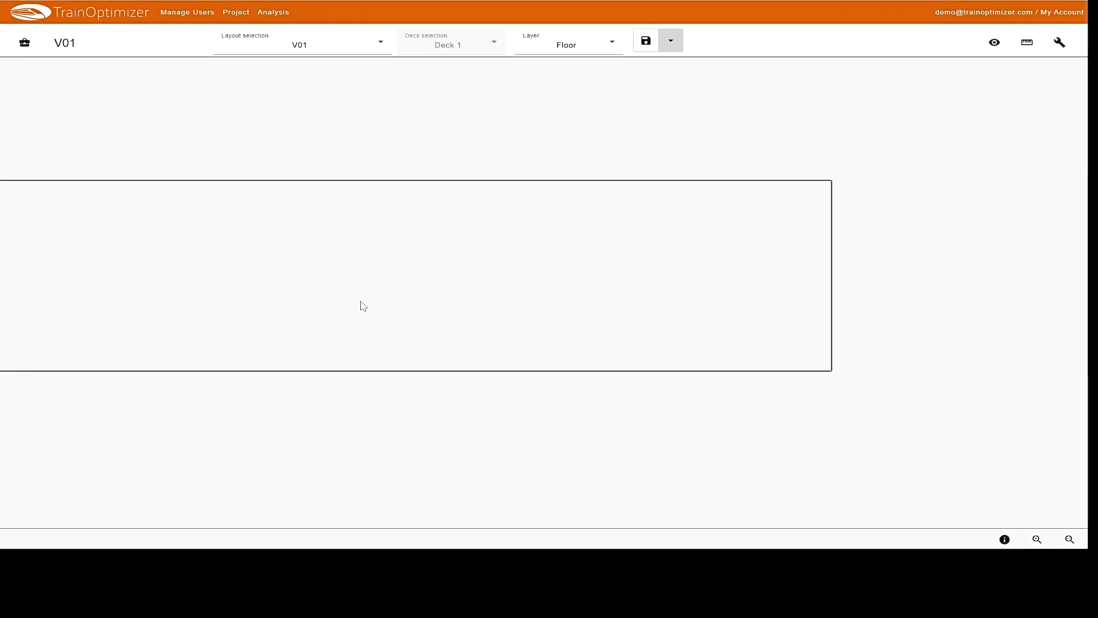
# - Place a gangway connection just outside the carriage's left end, at about X -616 and Y 770
pyautogui.hscroll(-3, 363, 306)
pyautogui.hscroll(-5, 362, 301)
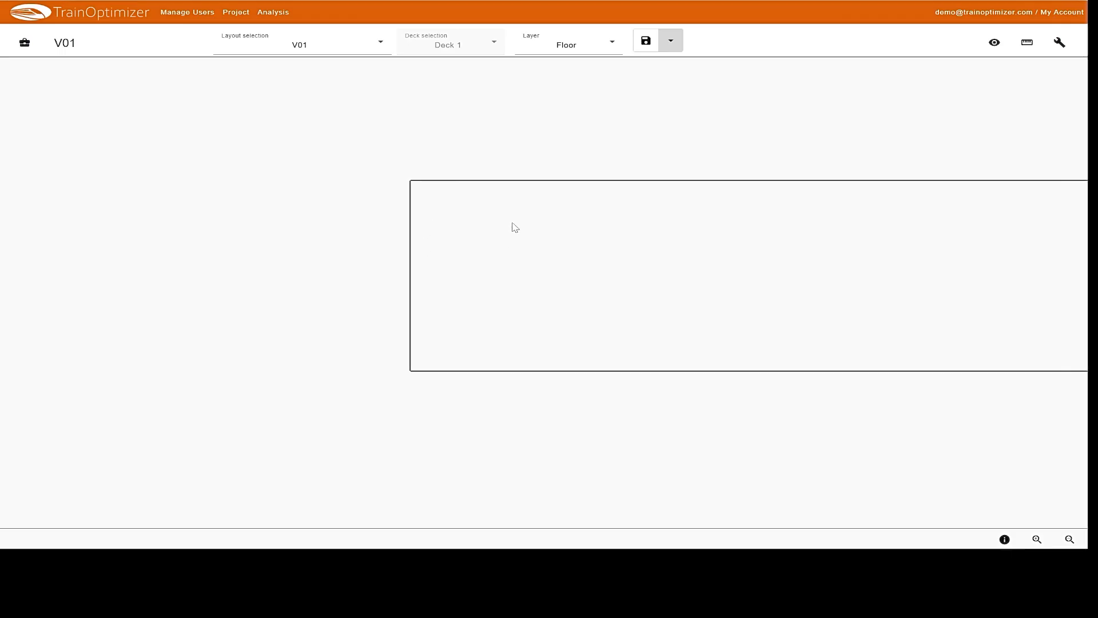
pyautogui.scroll(2, 512, 225)
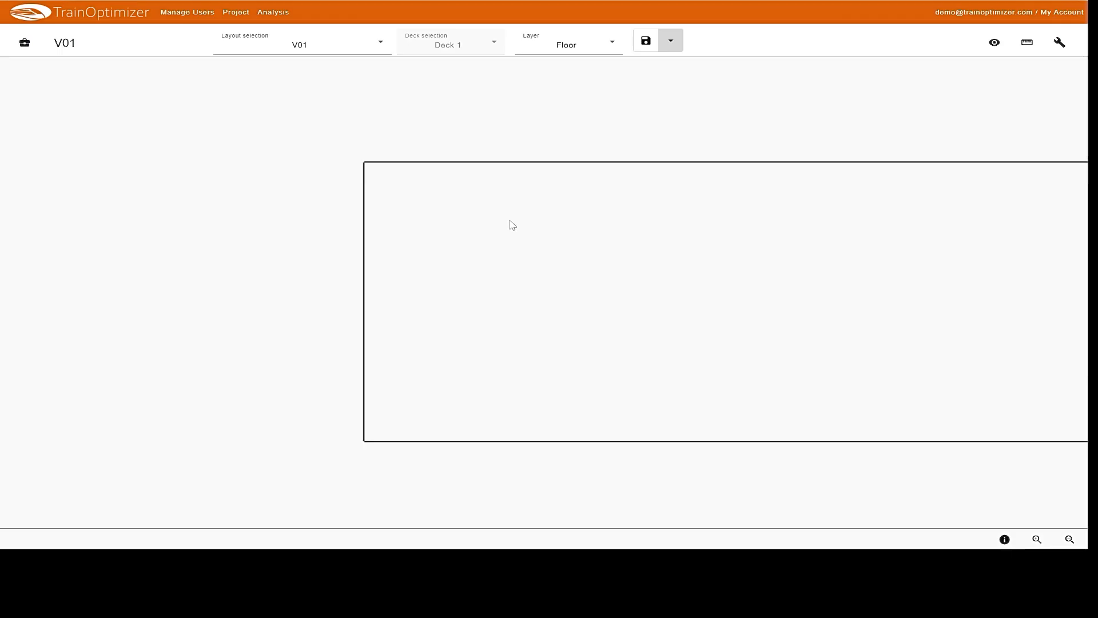
pyautogui.click(23, 46)
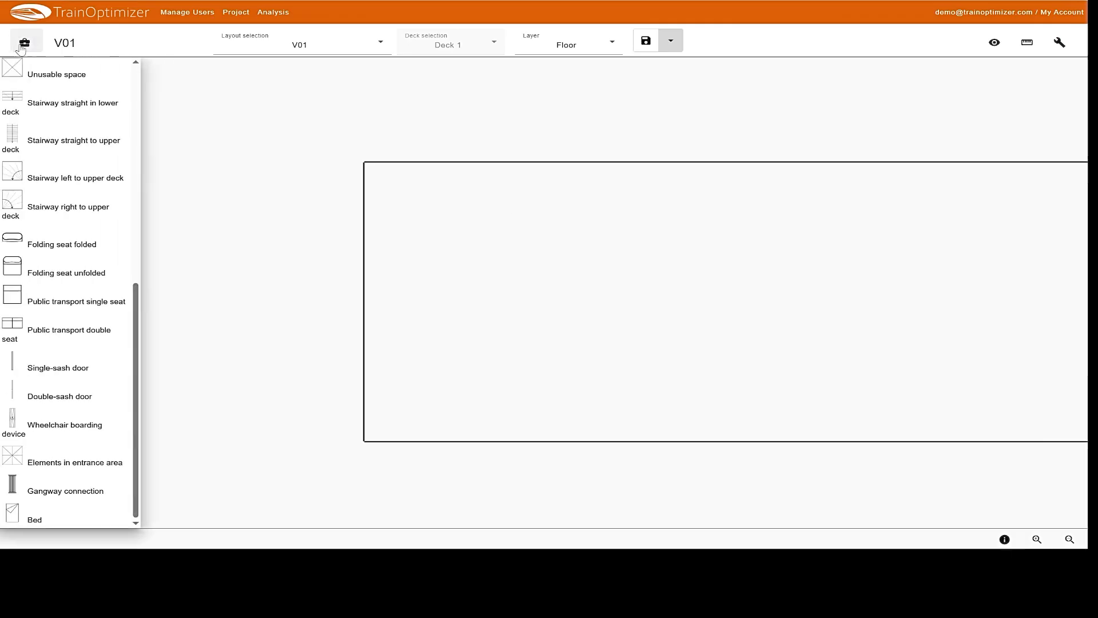
pyautogui.click(68, 419)
pyautogui.scroll(-4, 64, 418)
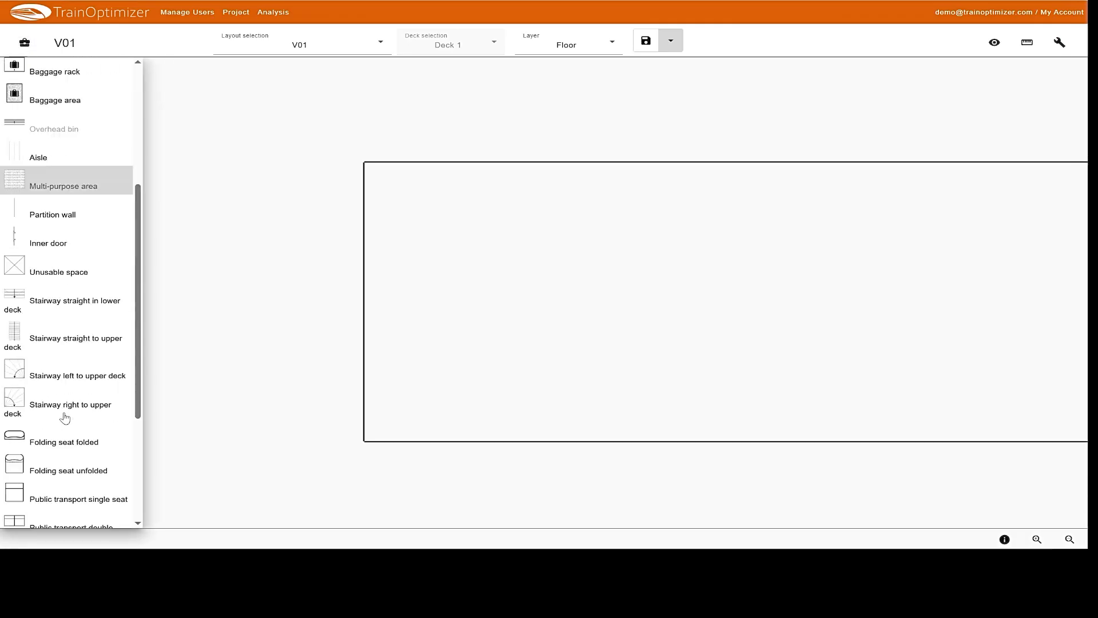
pyautogui.scroll(-4, 65, 417)
pyautogui.click(96, 483)
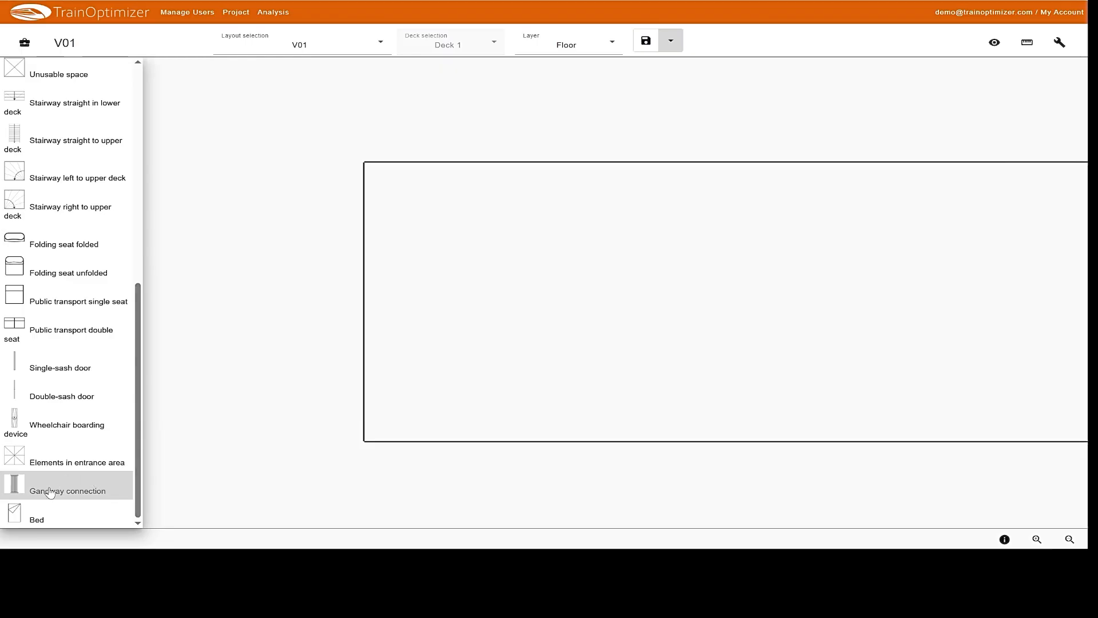
pyautogui.click(297, 245)
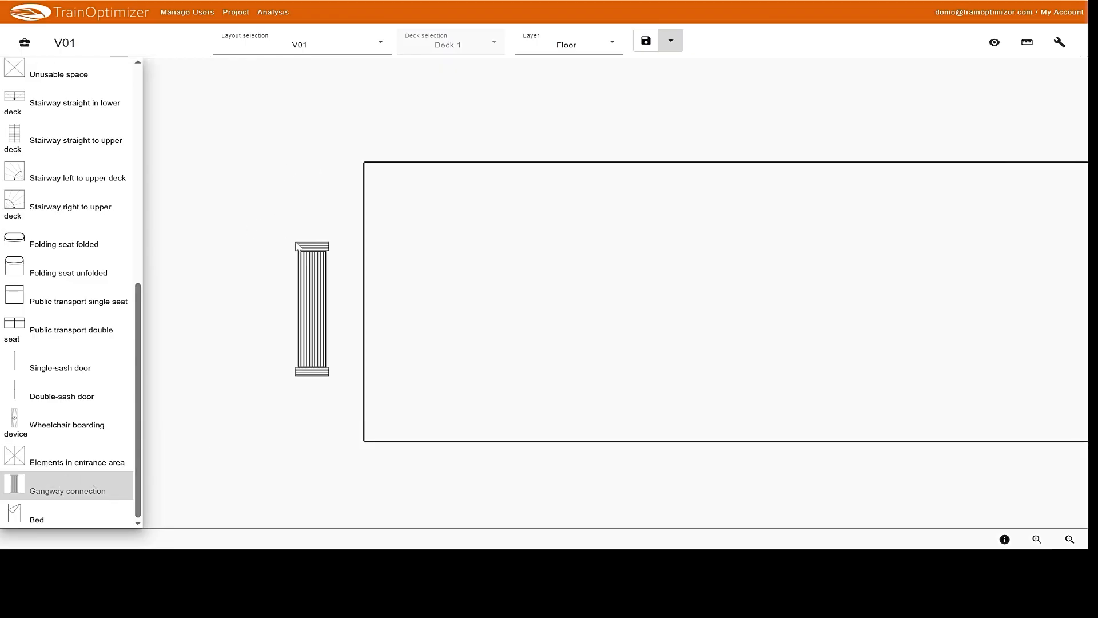
# - Set the gangway connection's length to 1500 and its width to 400
pyautogui.click(306, 279)
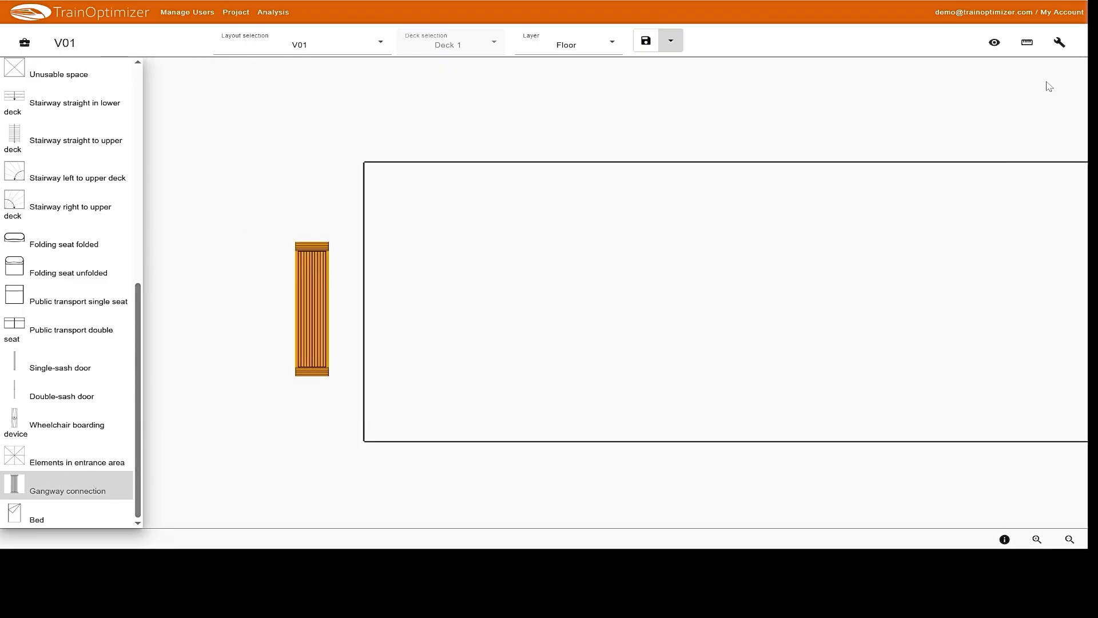
pyautogui.click(1059, 42)
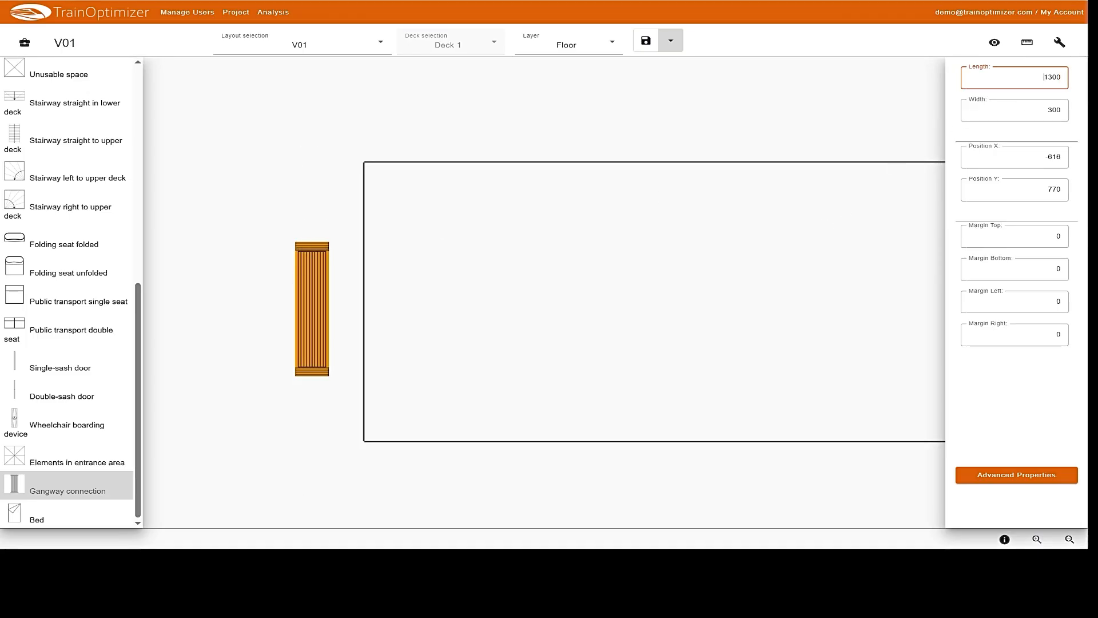
pyautogui.hotkey('ctrl', 'a')
pyautogui.write('1500')
pyautogui.press('Tab')
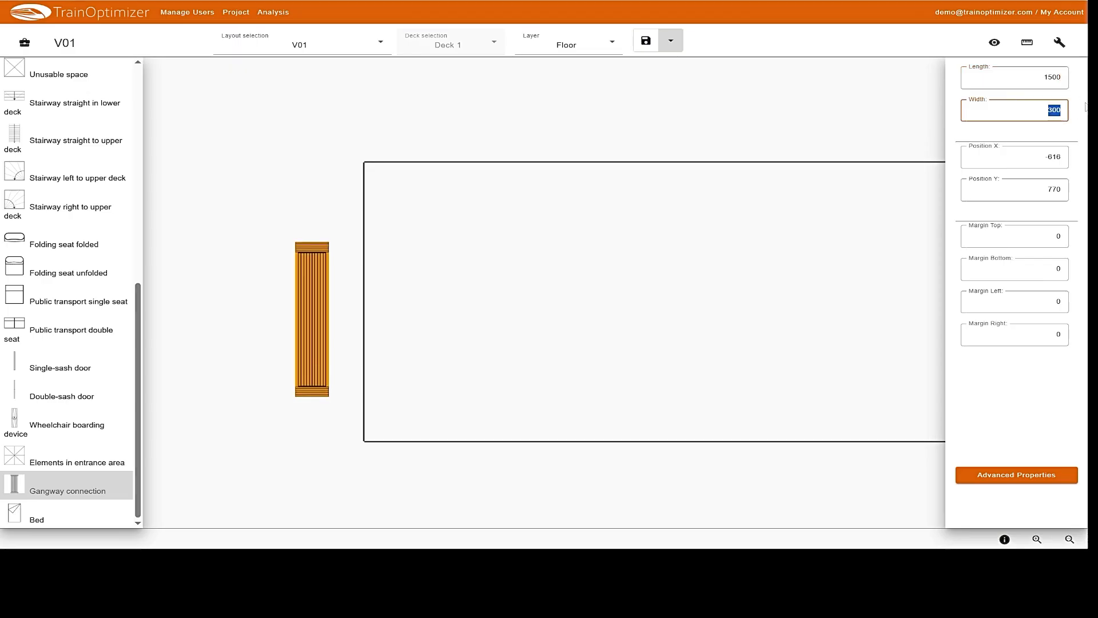
pyautogui.write('400')
pyautogui.press('Return')
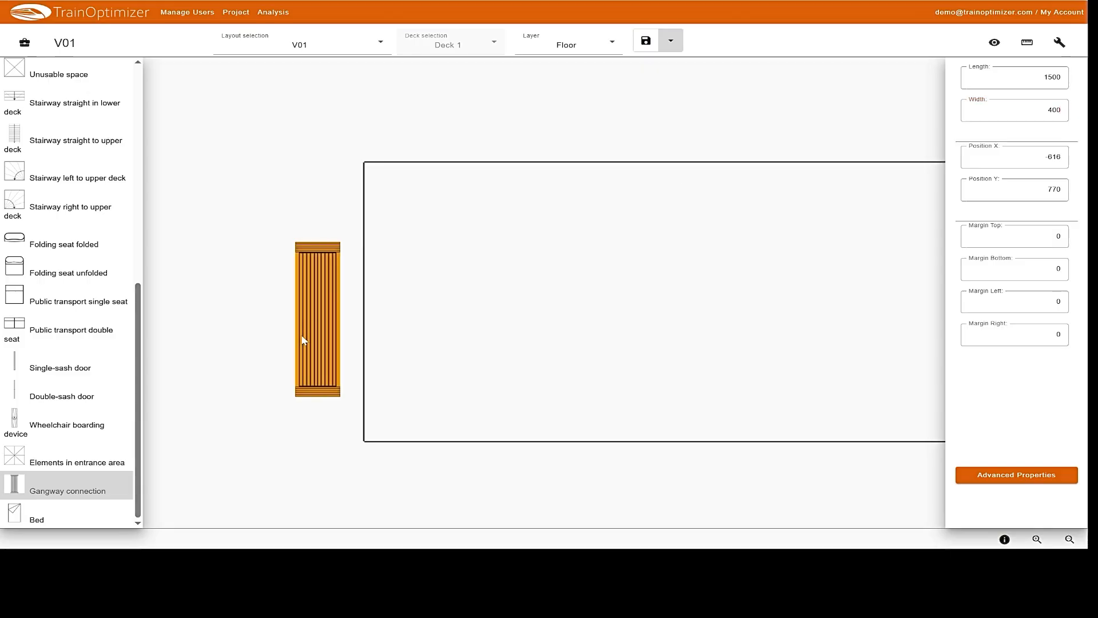
# - Move the gangway connection against the carriage's left end, roughly centred across its width, at about X -412 and Y 596
pyautogui.click(318, 330)
pyautogui.moveTo(315, 325); pyautogui.dragTo(255, 288)
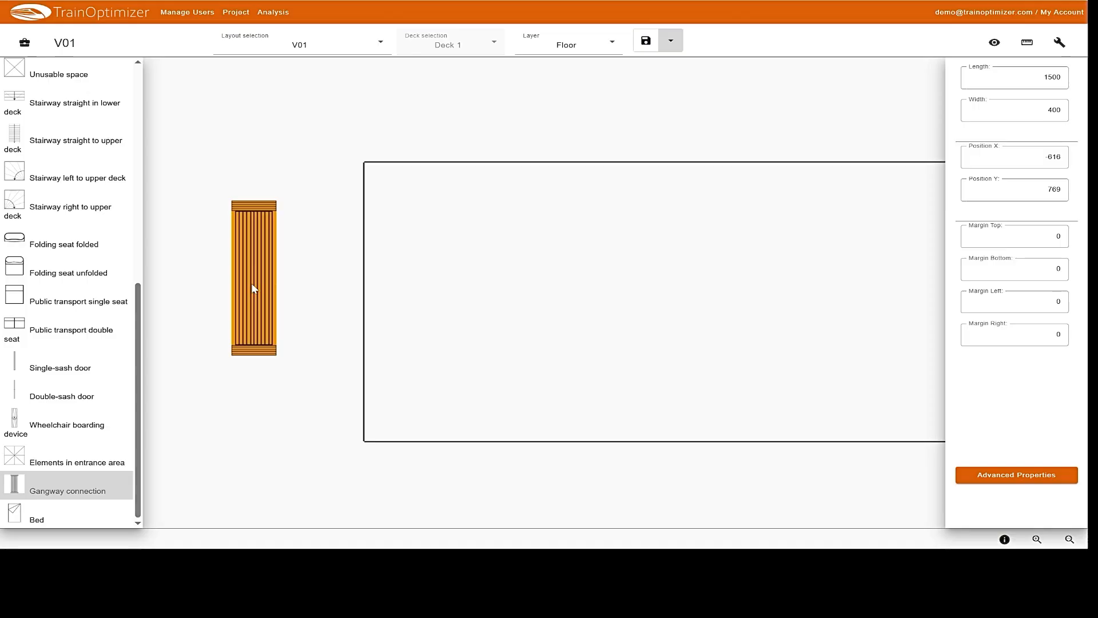
pyautogui.moveTo(254, 288); pyautogui.dragTo(333, 310)
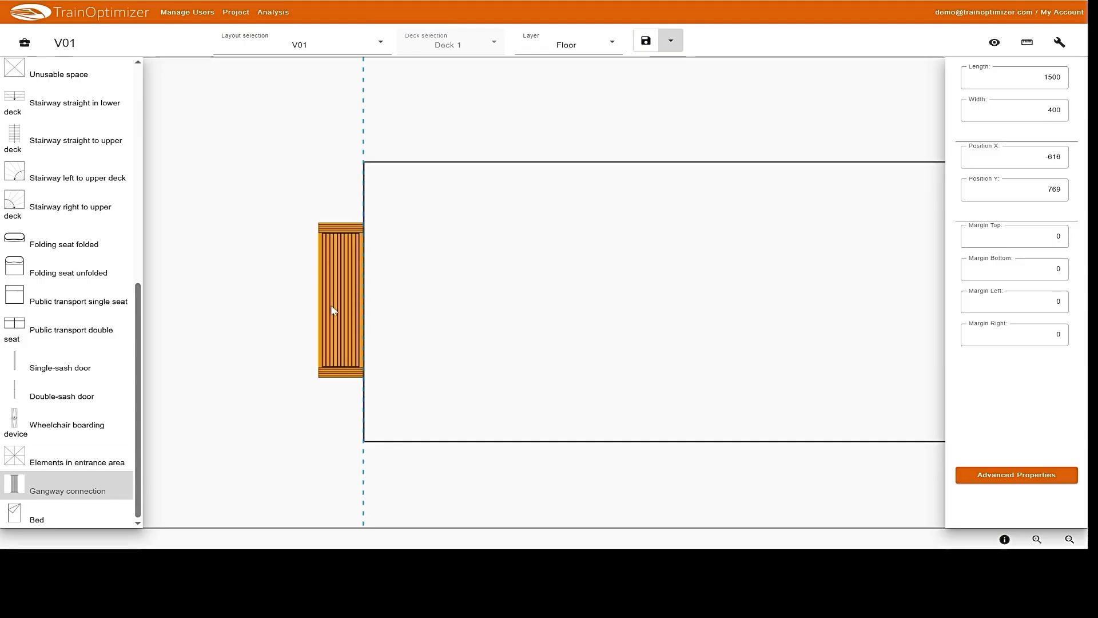
pyautogui.moveTo(333, 310); pyautogui.dragTo(334, 312)
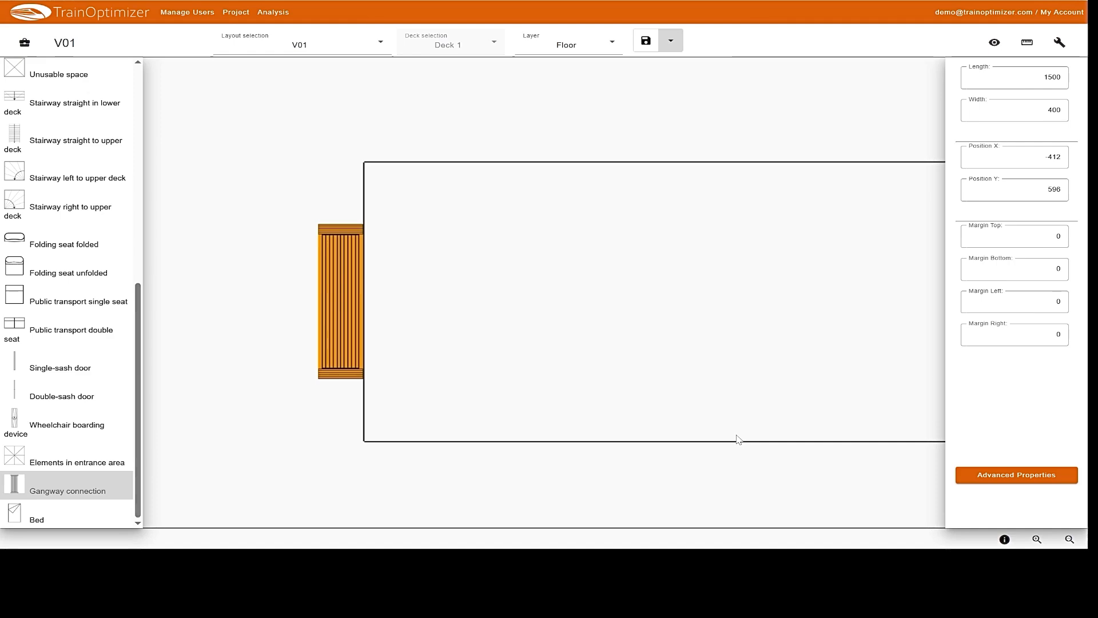
# - Add a single-sash door above the carriage at about X 843, Y -489, with length 1000 and identifier name Door 1
pyautogui.click(62, 369)
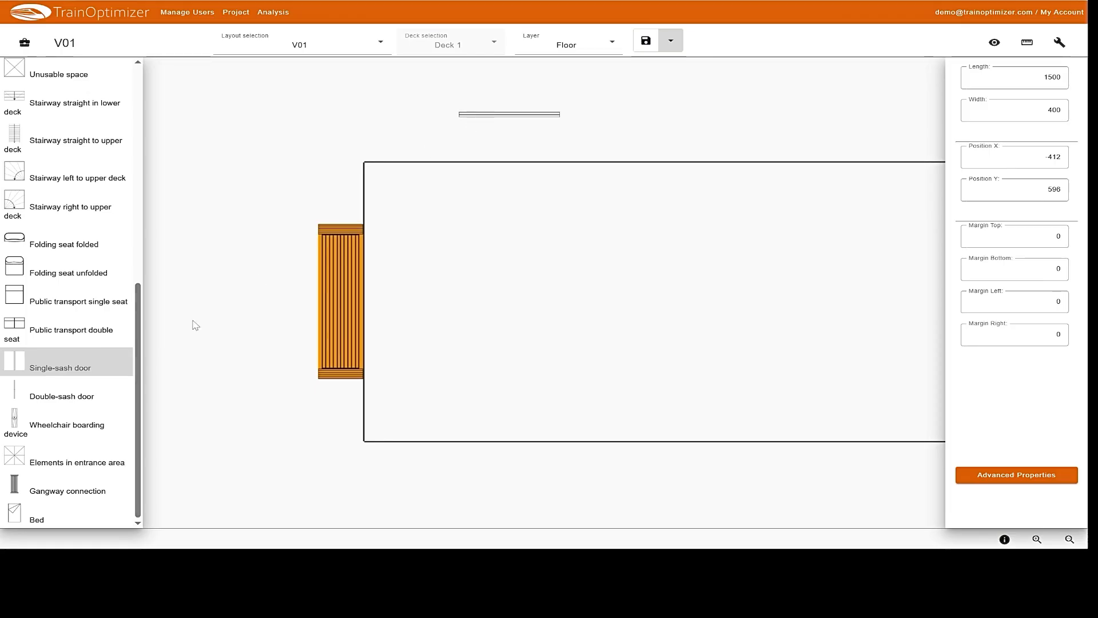
pyautogui.click(521, 116)
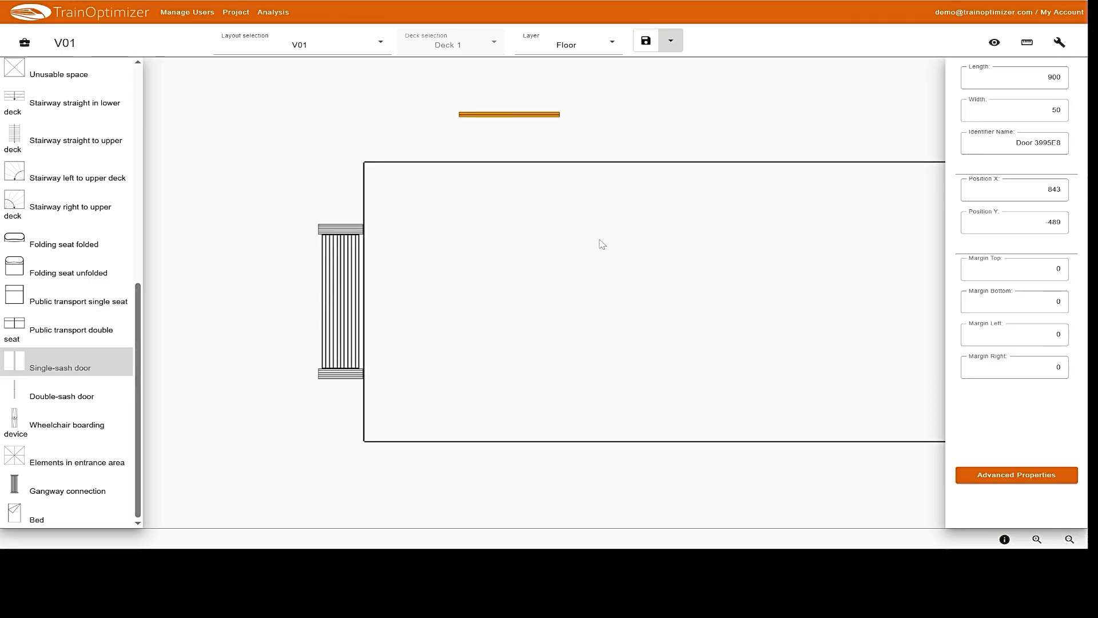
pyautogui.doubleClick(1068, 81)
pyautogui.write('1000')
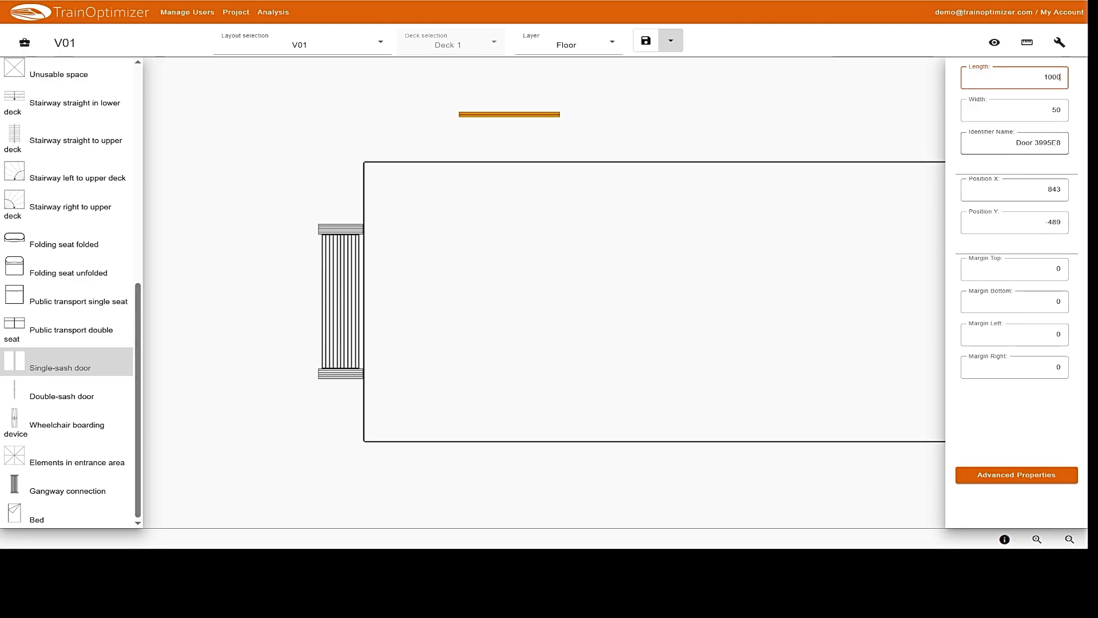
pyautogui.doubleClick(1050, 143)
pyautogui.write('1')
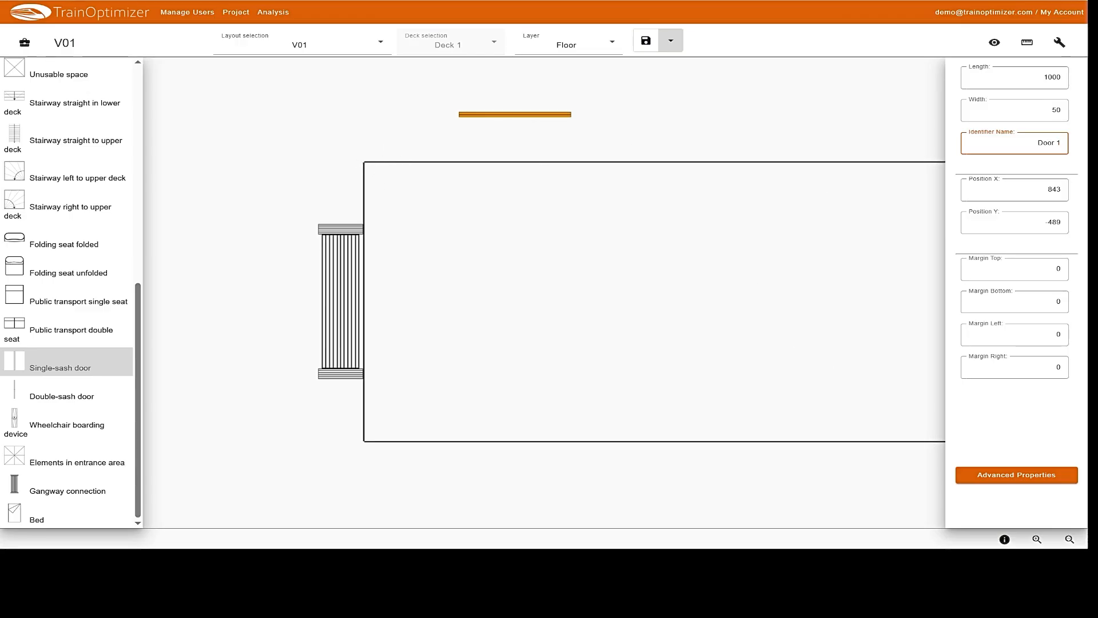
# - Set Door 1's left margin to 250 and move it against the carriage's upper wall at about X 252, Y -58
pyautogui.click(1058, 337)
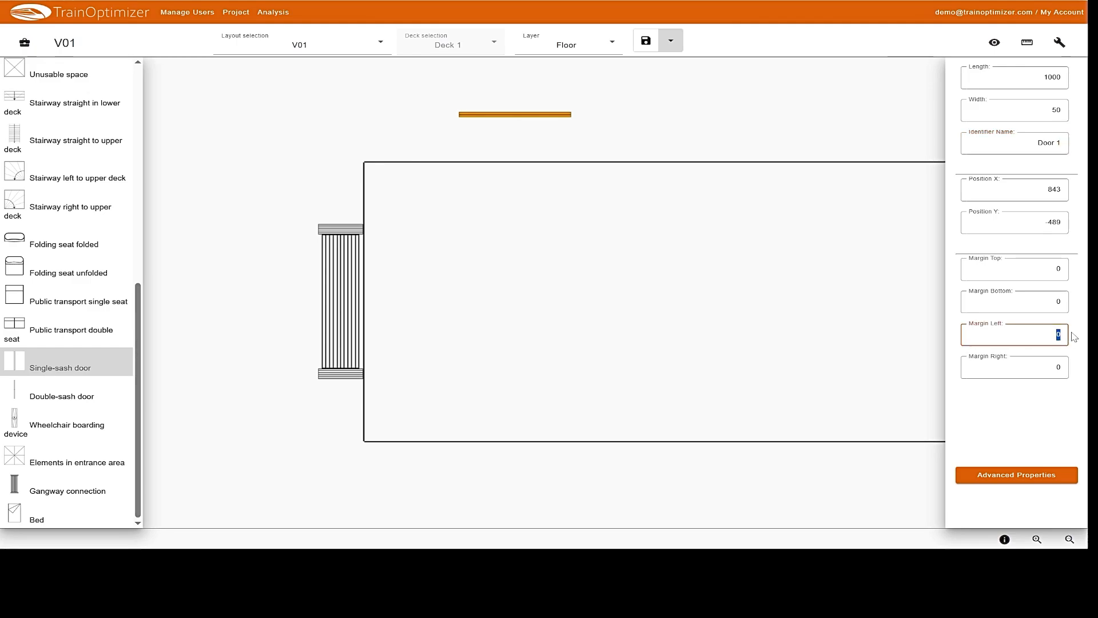
pyautogui.write('250')
pyautogui.click(1018, 409)
pyautogui.moveTo(523, 117); pyautogui.dragTo(458, 156)
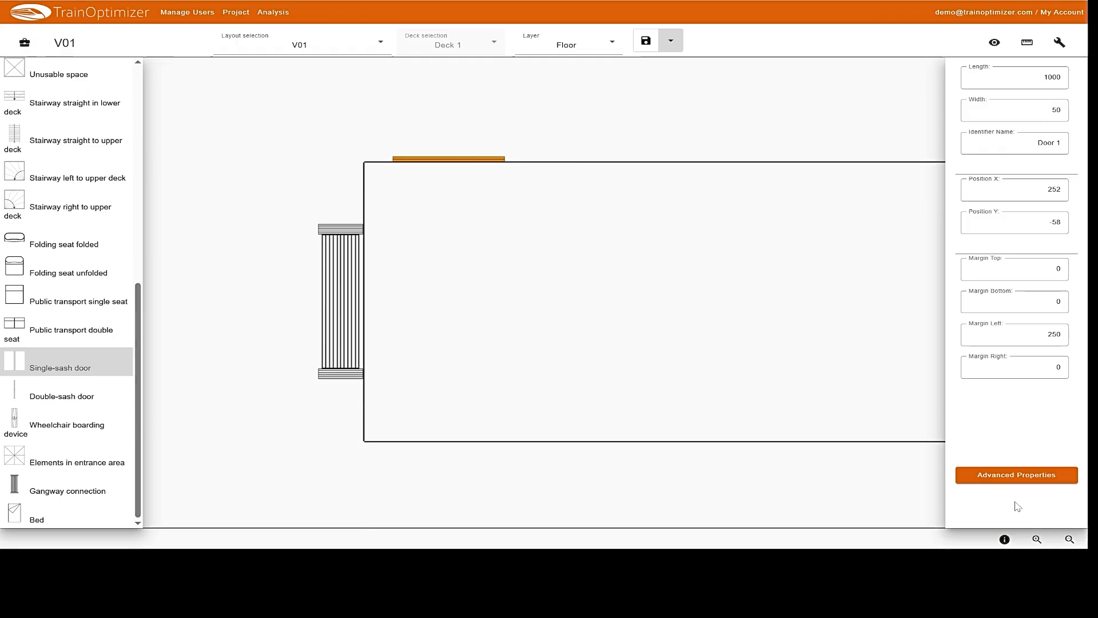
# - Set Door 1's number of steps to 3 in its advanced properties
pyautogui.click(1011, 476)
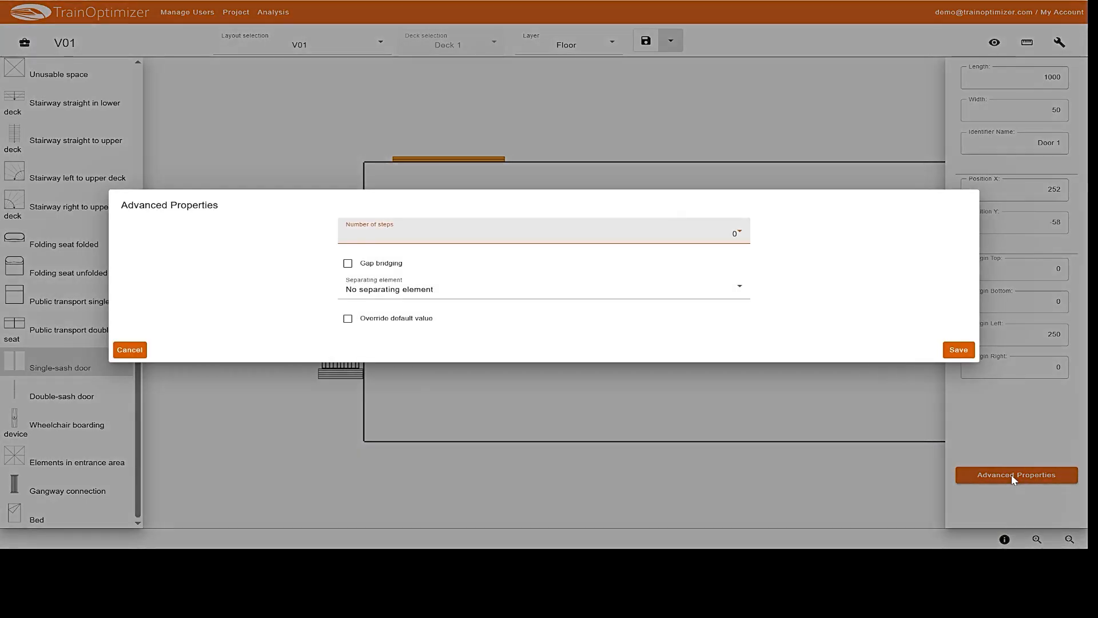
pyautogui.click(735, 236)
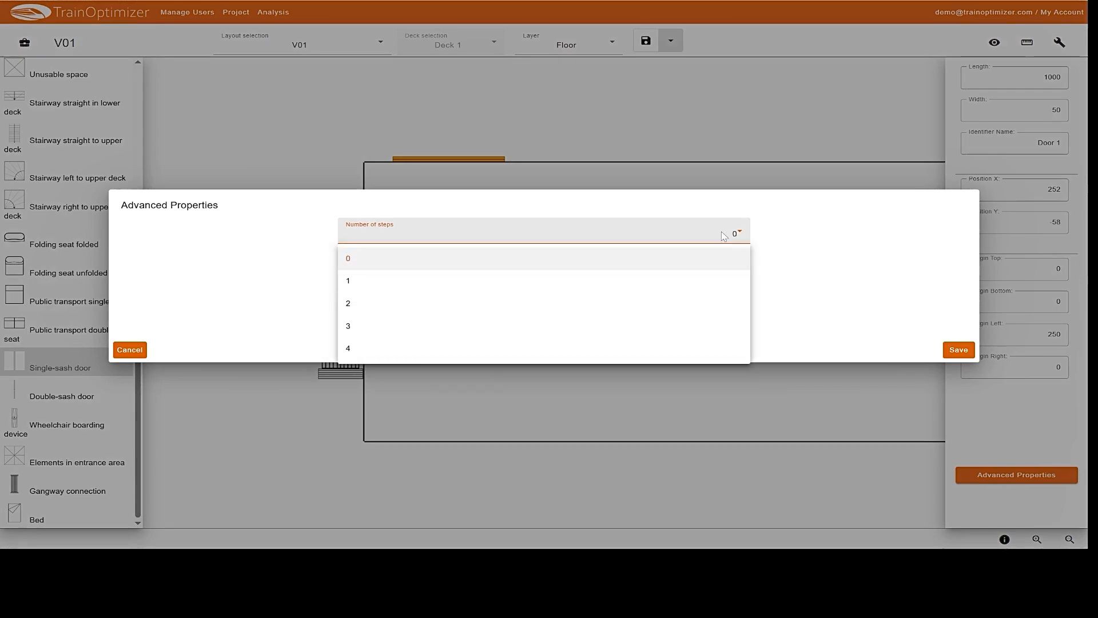
pyautogui.click(503, 327)
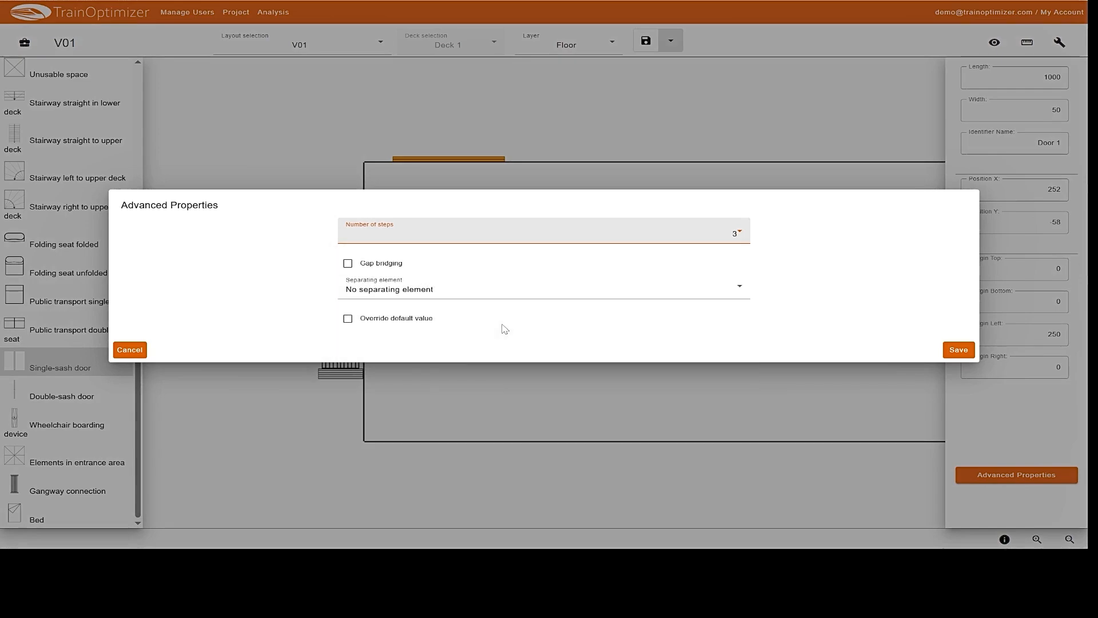
pyautogui.click(730, 237)
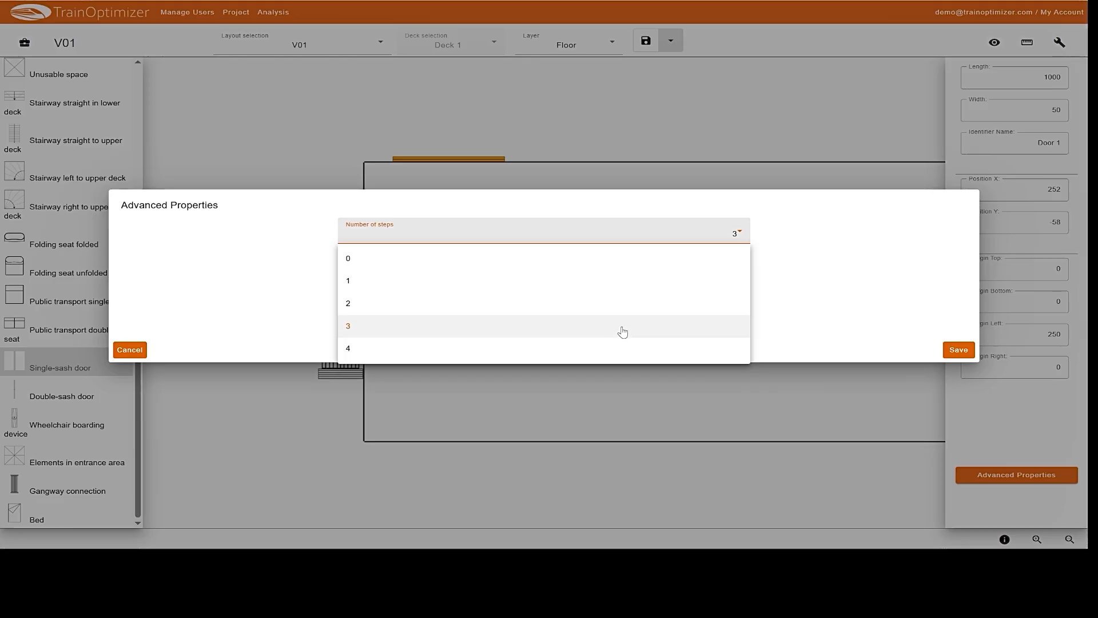
pyautogui.click(622, 332)
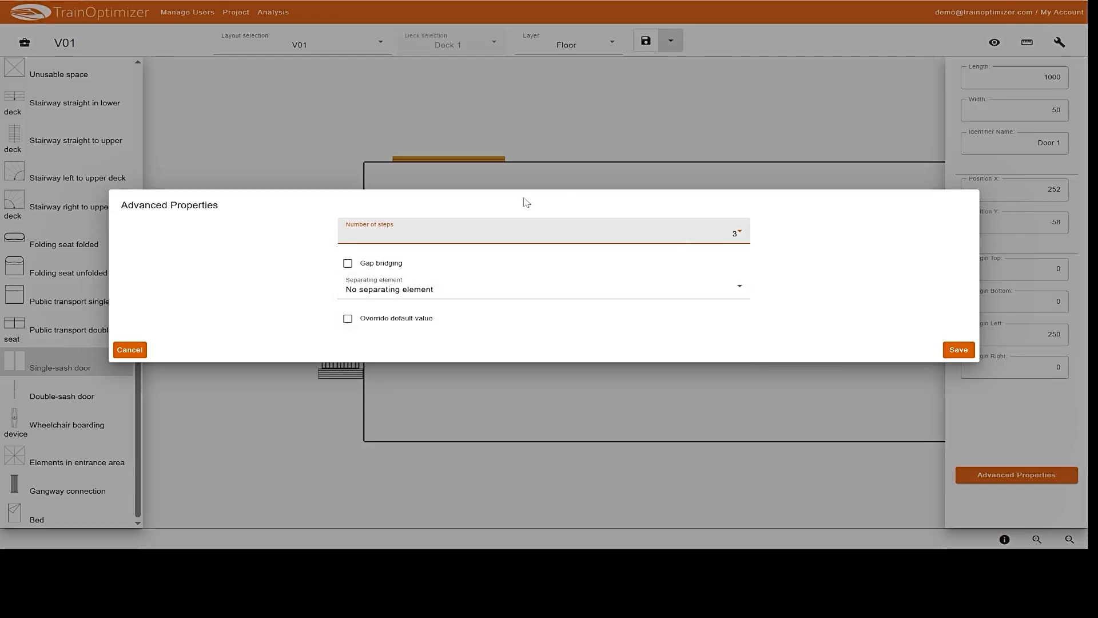
# - Switch gap bridging and the default value override on and off again, and save Door 1's advanced properties
pyautogui.click(347, 264)
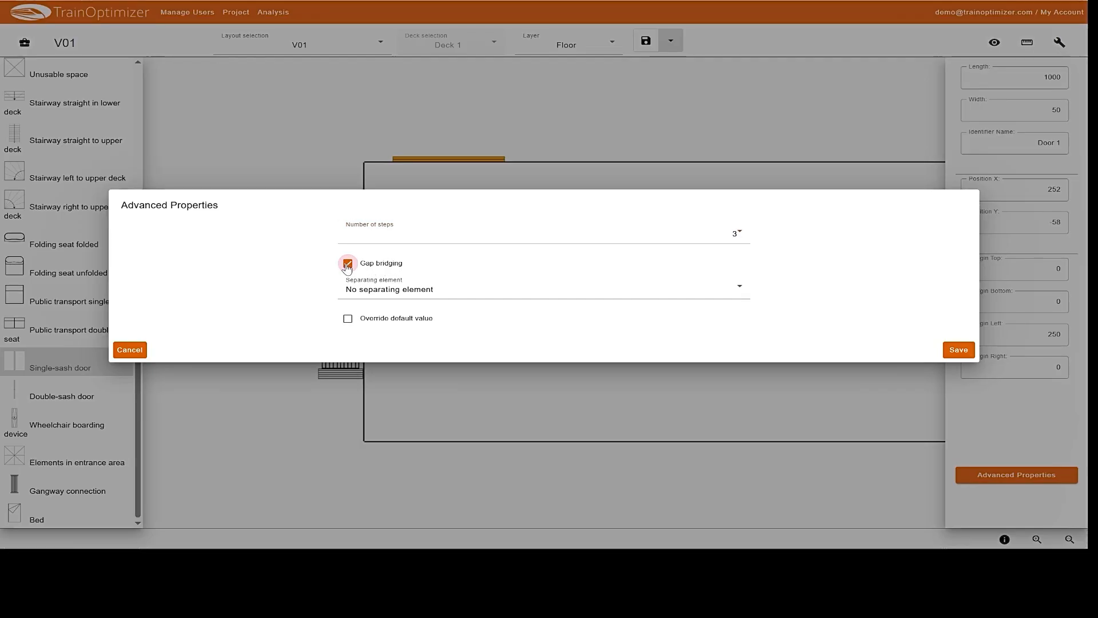
pyautogui.click(347, 265)
pyautogui.click(371, 320)
pyautogui.press('Tab')
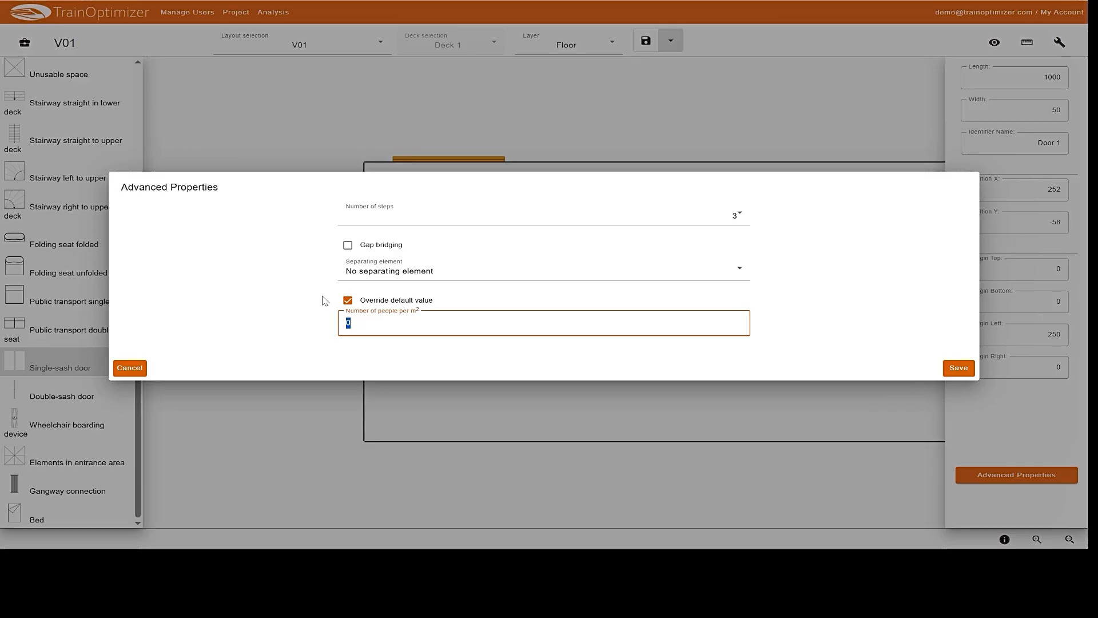
pyautogui.click(350, 301)
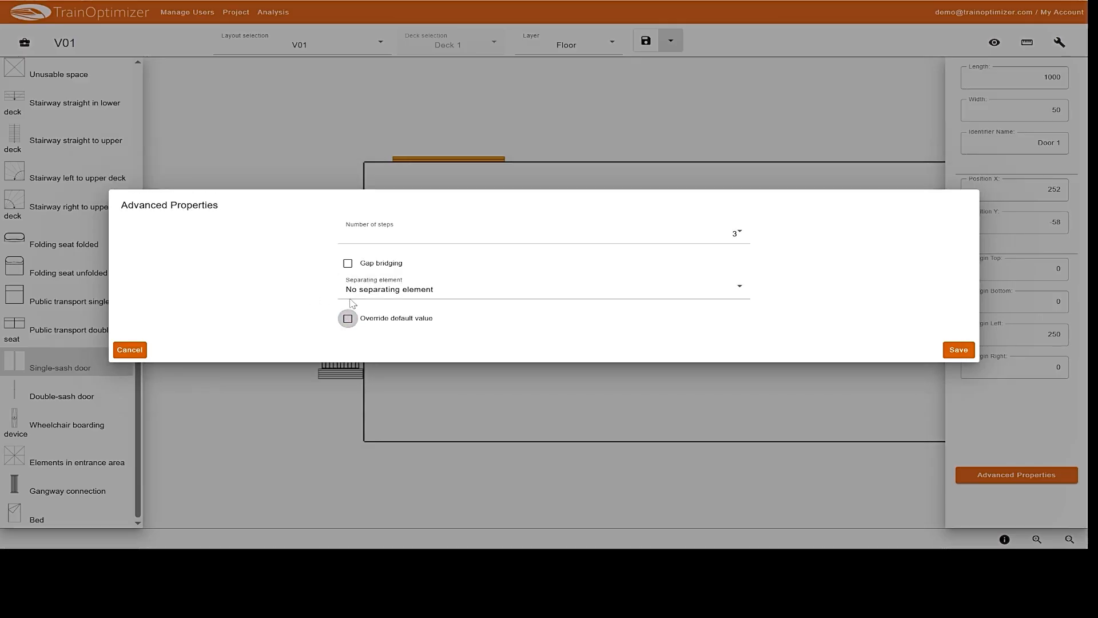
pyautogui.click(960, 350)
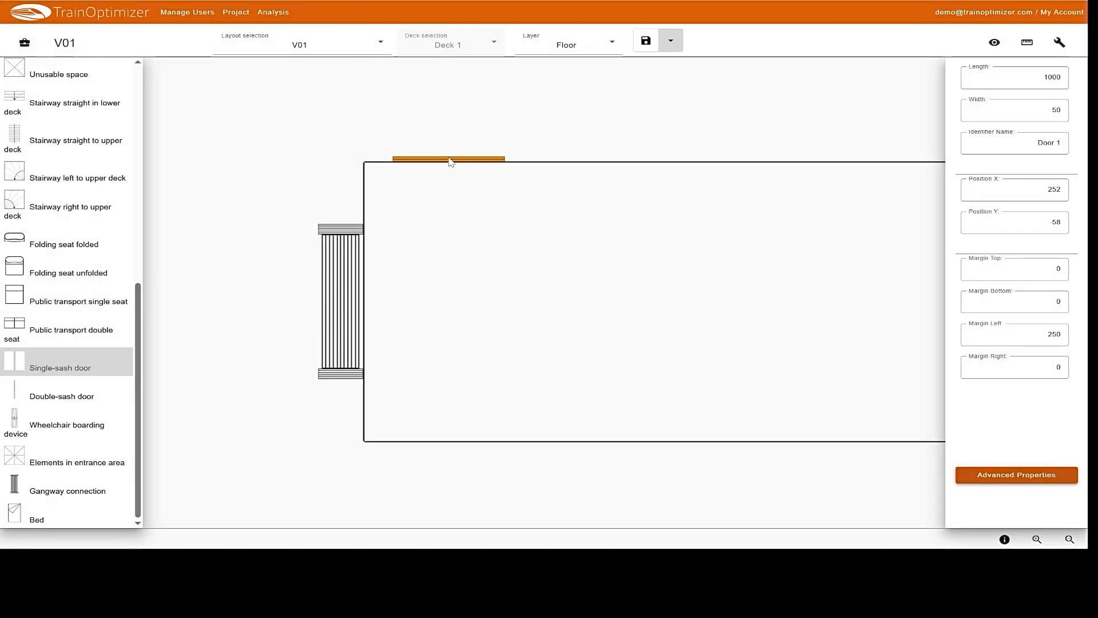
# - Duplicate Door 1 and move the copy against the carriage's lower wall opposite it, at about X 251, Y 2713
pyautogui.click(472, 159)
pyautogui.click(472, 160)
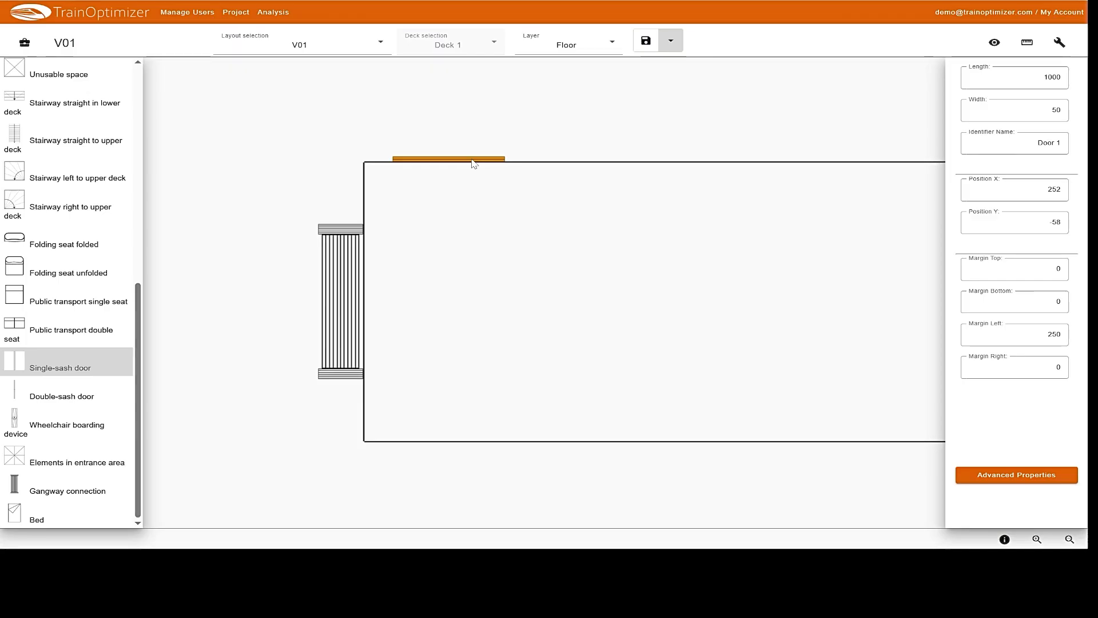
pyautogui.click(473, 163)
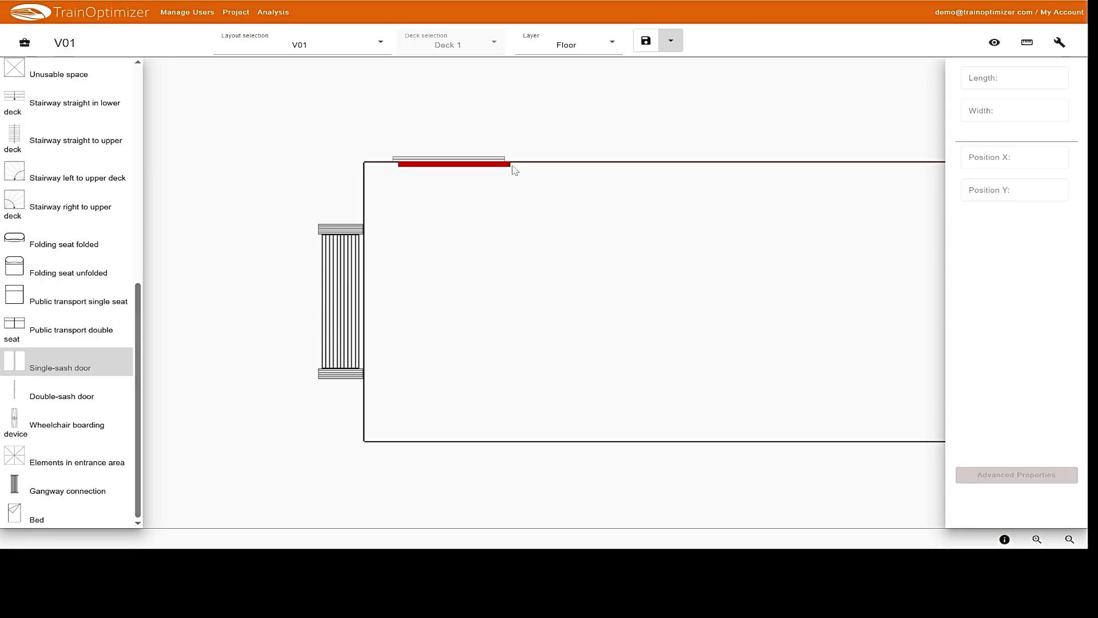
pyautogui.scroll(3, 400, 169)
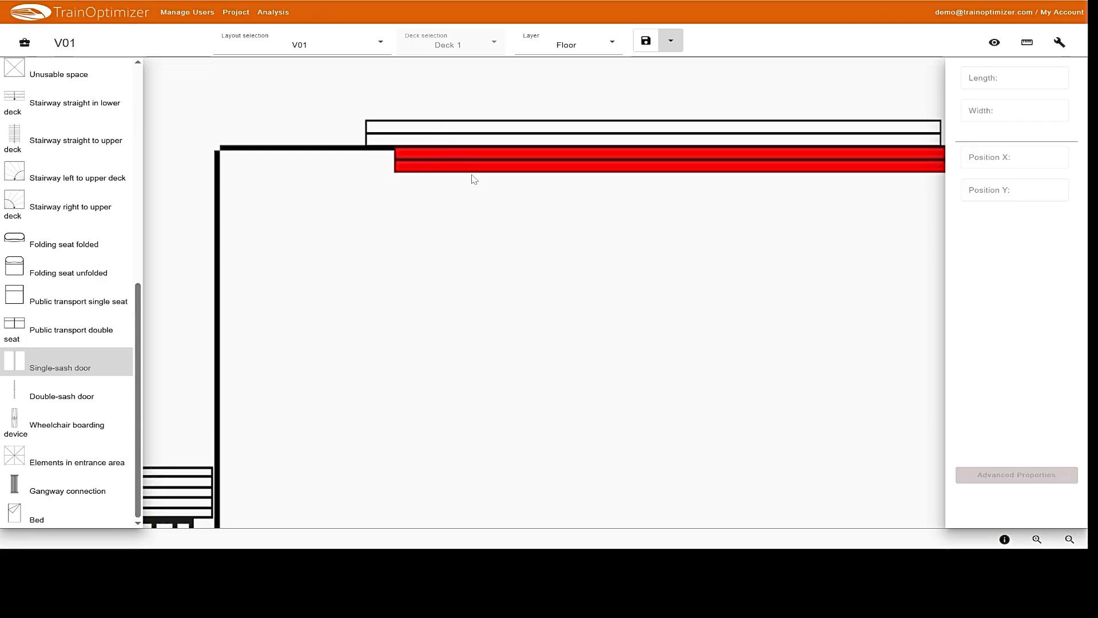
pyautogui.scroll(-5, 474, 180)
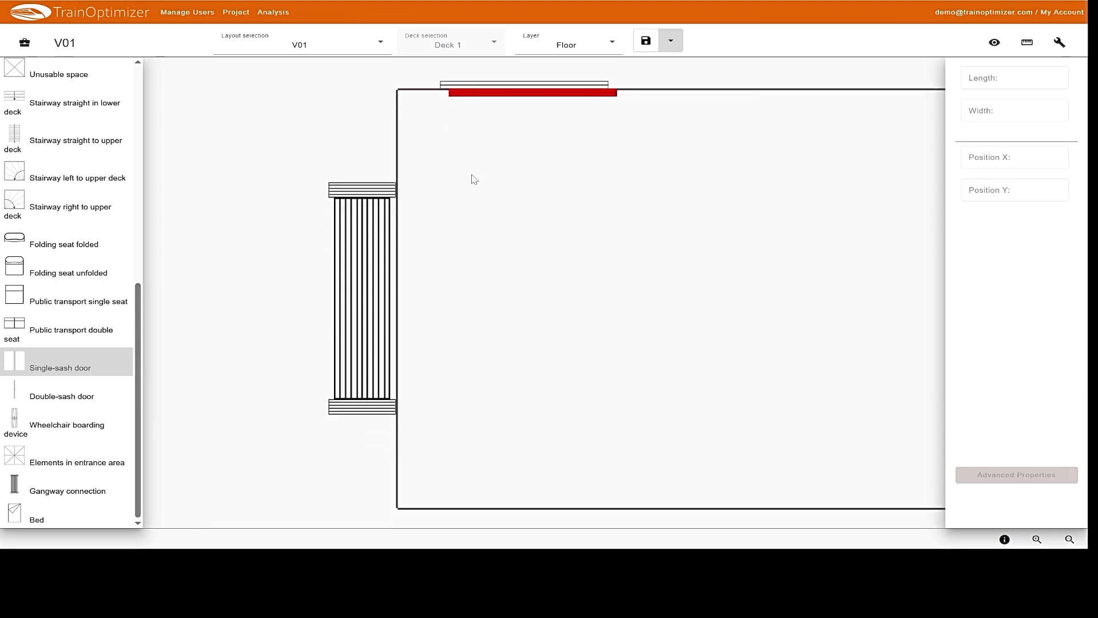
pyautogui.click(559, 94)
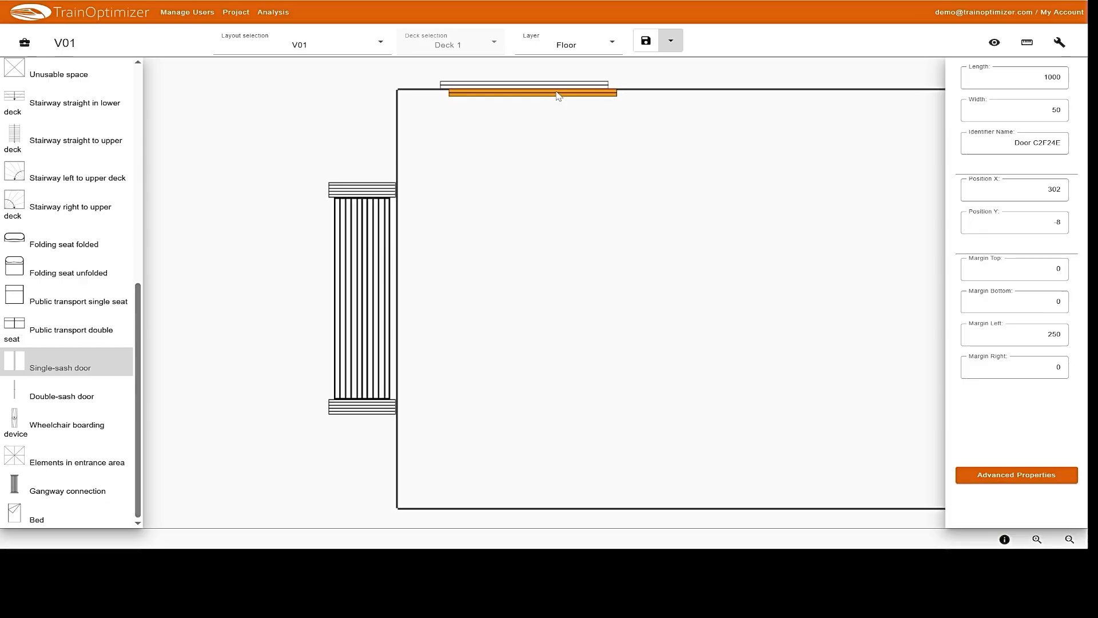
pyautogui.moveTo(559, 94); pyautogui.dragTo(553, 517)
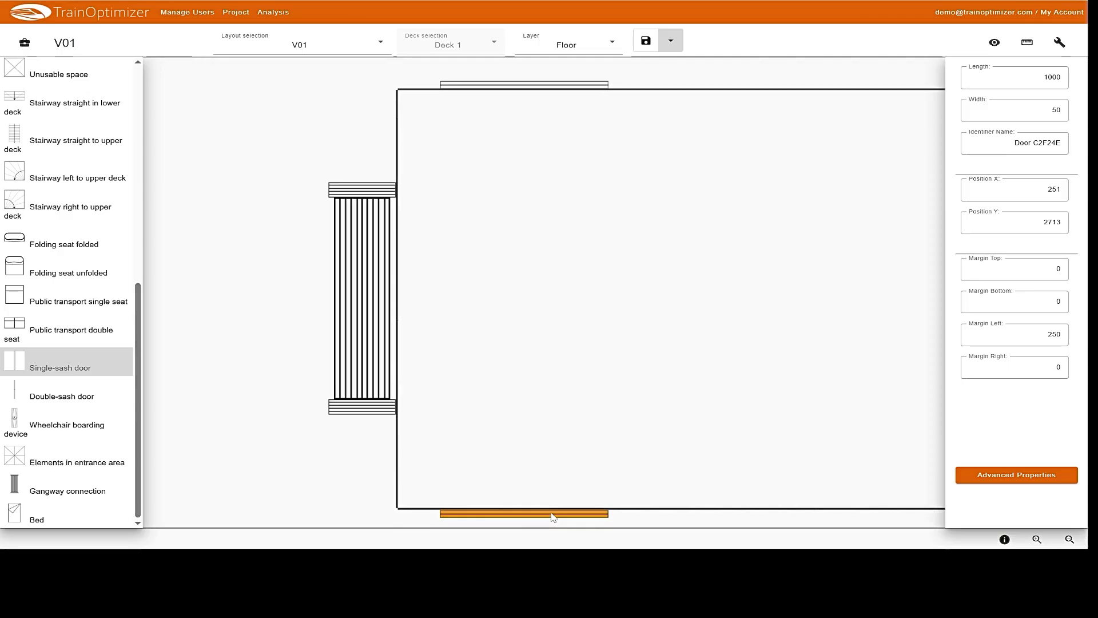
# - Check the copied door's advanced properties without saving and set its identifier name to Door 2
pyautogui.click(967, 481)
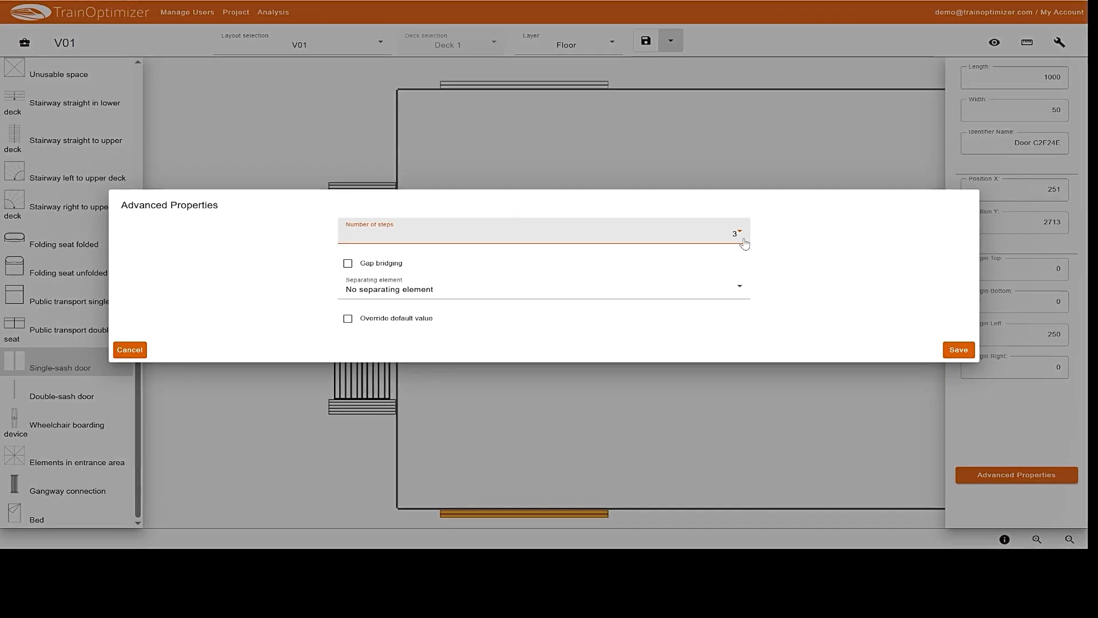
pyautogui.click(127, 350)
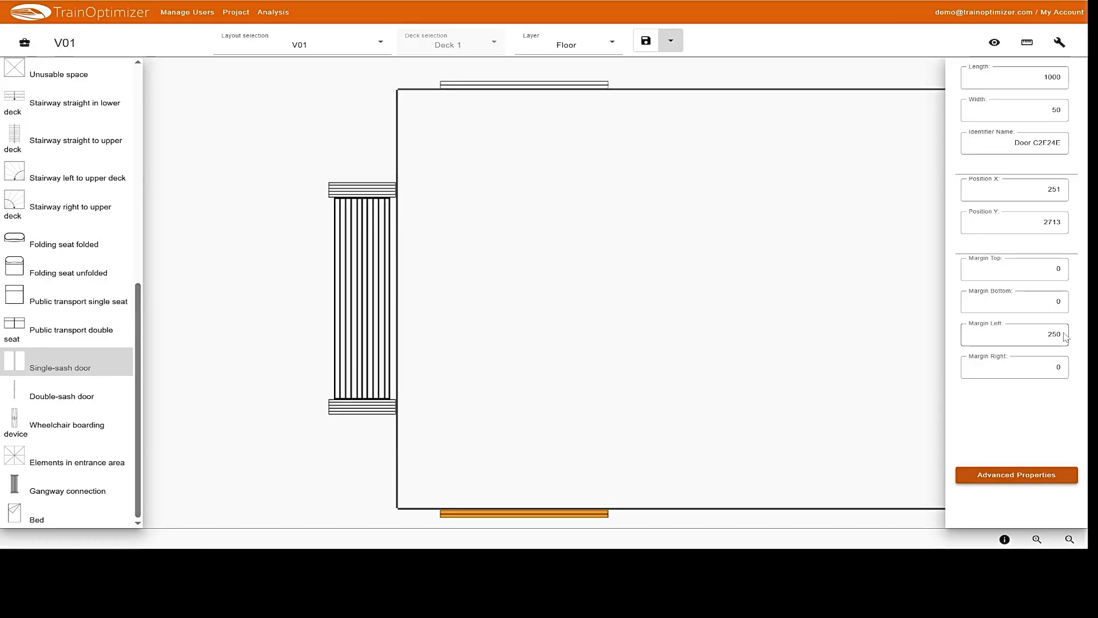
pyautogui.doubleClick(1047, 142)
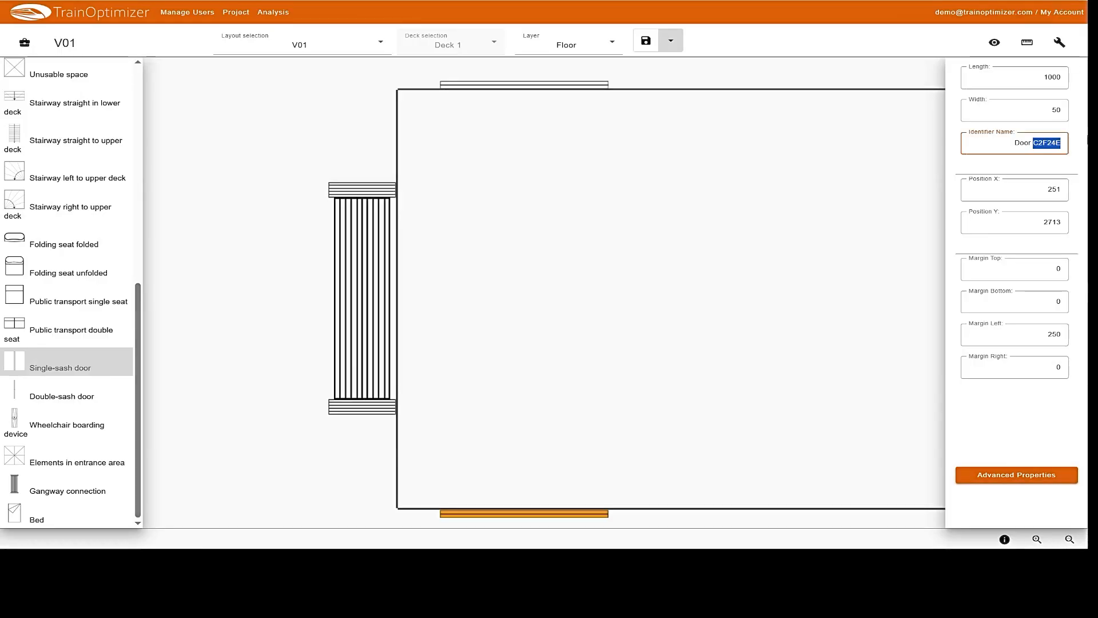
pyautogui.write('2')
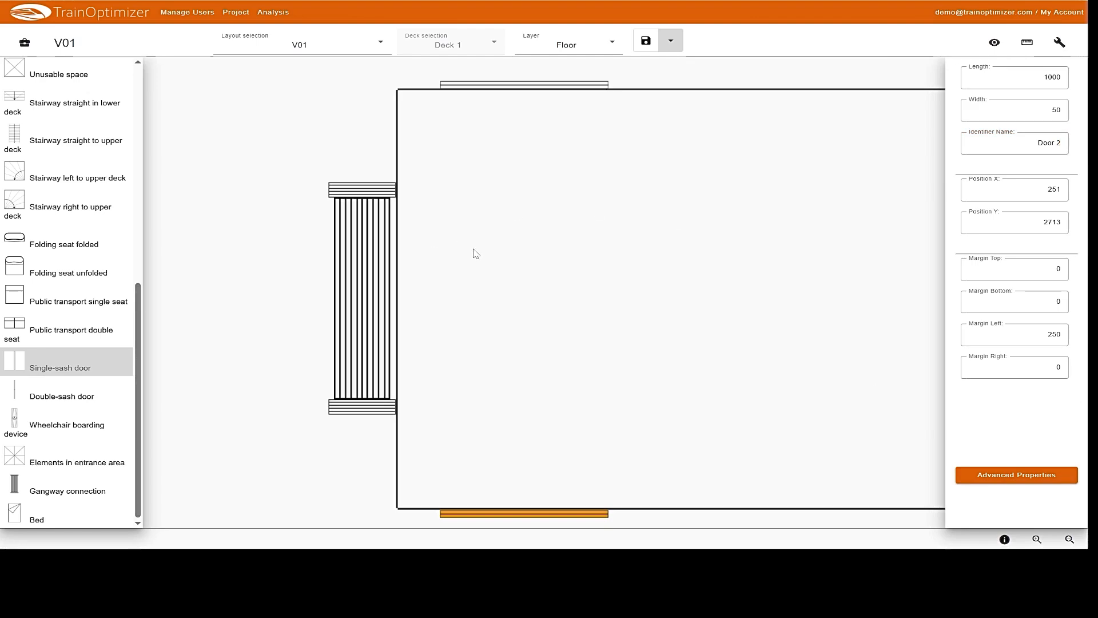
# - Place an unusable space inside the carriage, to the right of the doors, at about X 1731, Y 447
pyautogui.scroll(-1, 474, 253)
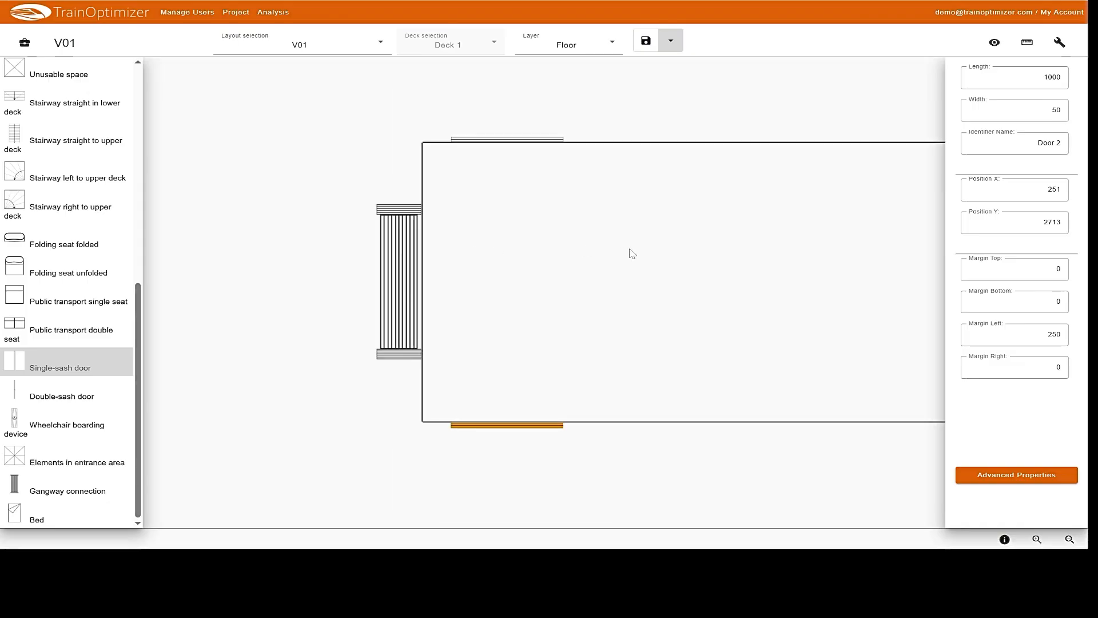
pyautogui.hscroll(3, 633, 255)
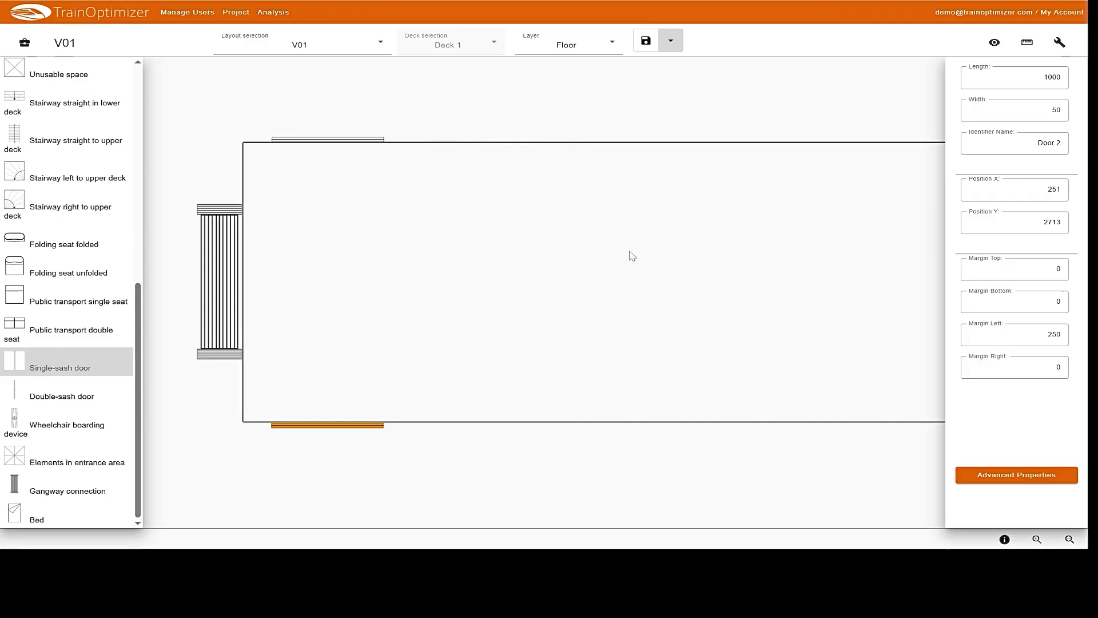
pyautogui.hscroll(1, 632, 256)
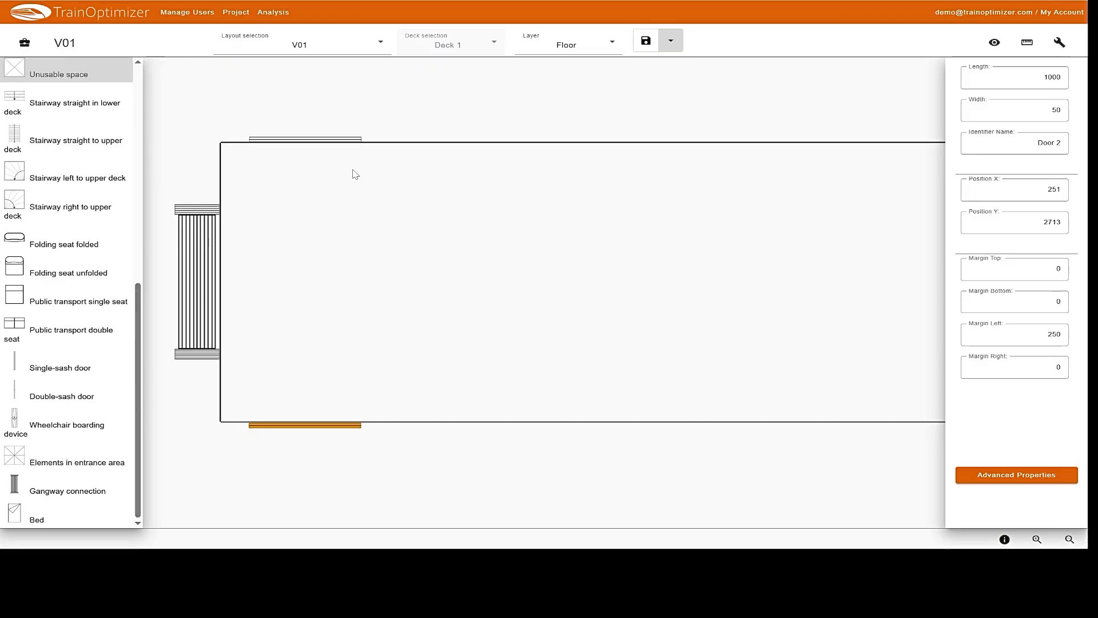
pyautogui.click(417, 194)
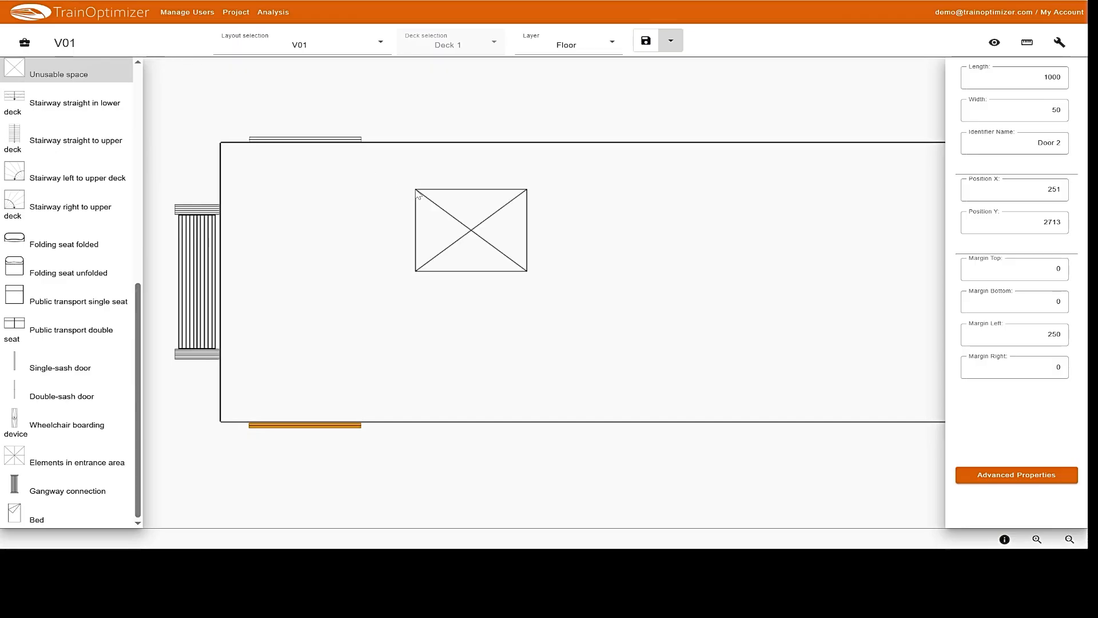
pyautogui.click(481, 224)
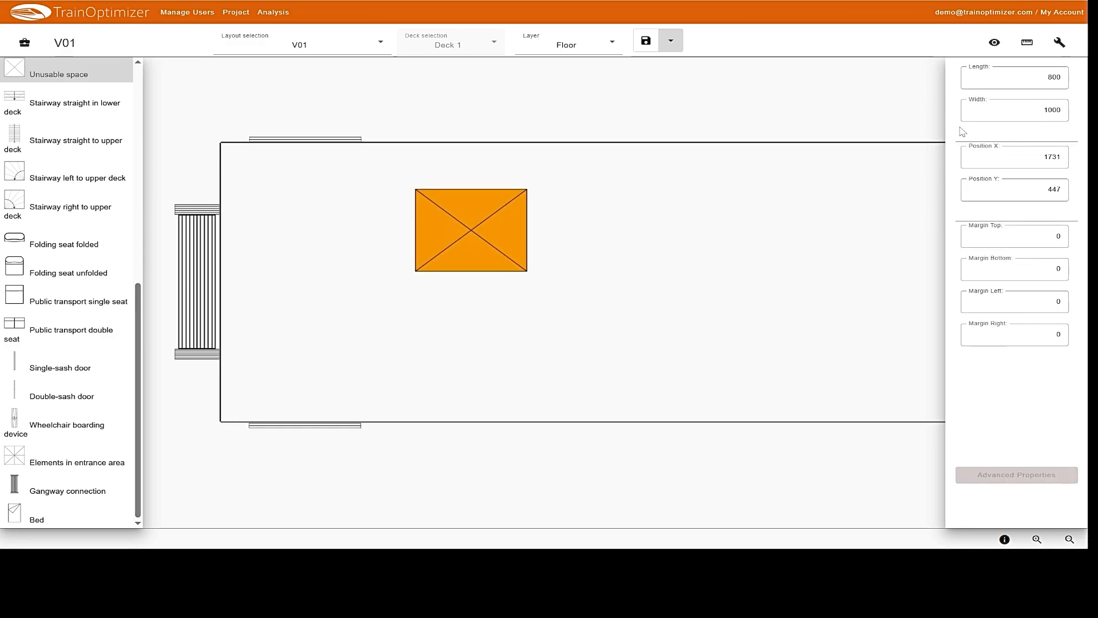
# - Set the unusable space's length to 1000 and its width to 1400
pyautogui.click(1049, 77)
pyautogui.moveTo(1048, 76); pyautogui.dragTo(1083, 79)
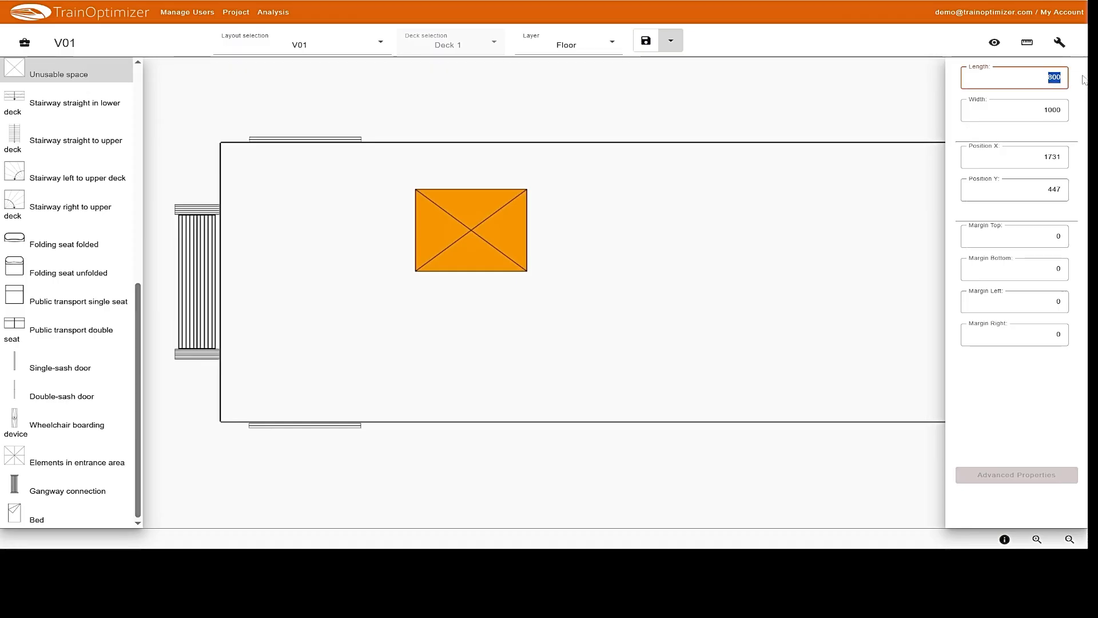
pyautogui.write('10')
pyautogui.press('Tab')
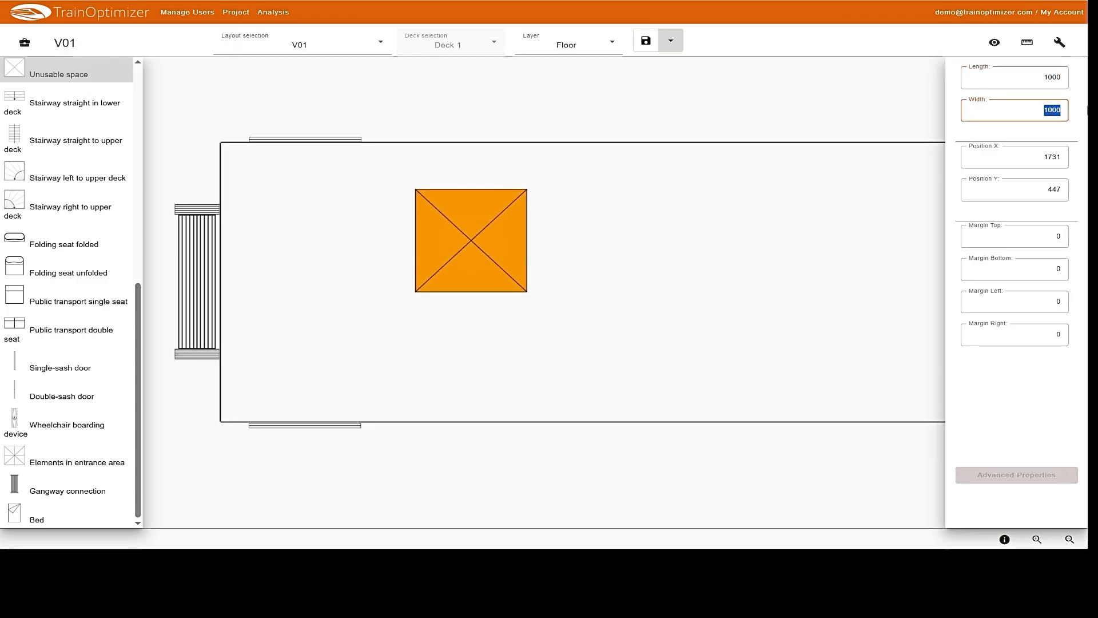
pyautogui.write('1')
pyautogui.click(1080, 118)
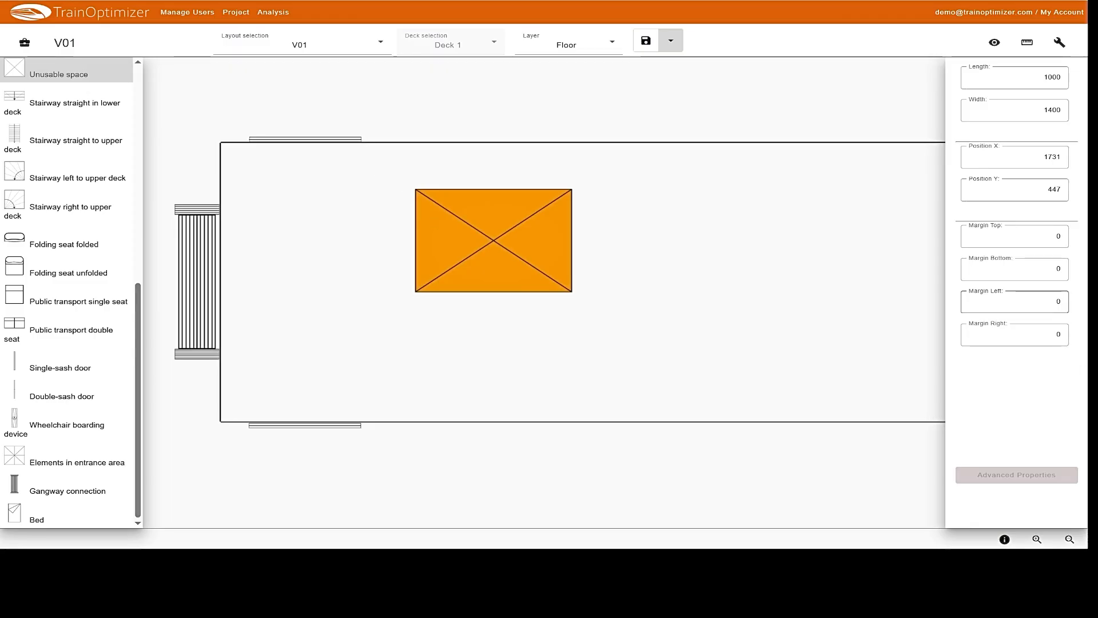
# - Set the left margin of the unusable space to 250
pyautogui.click(1056, 302)
pyautogui.moveTo(1056, 301); pyautogui.dragTo(1085, 307)
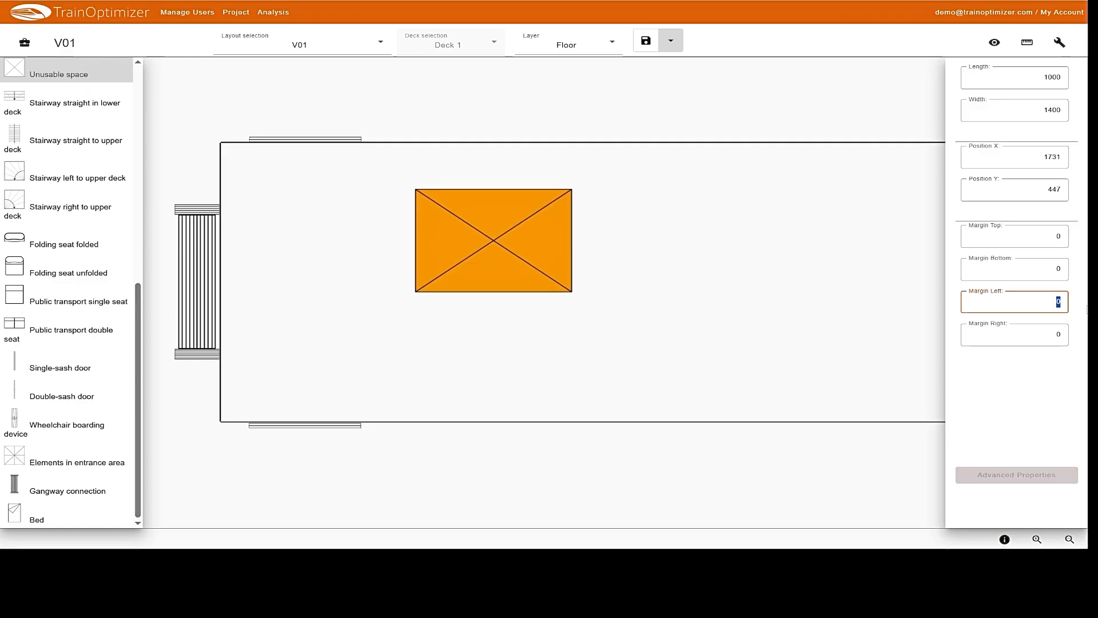
pyautogui.write('250')
pyautogui.click(1079, 305)
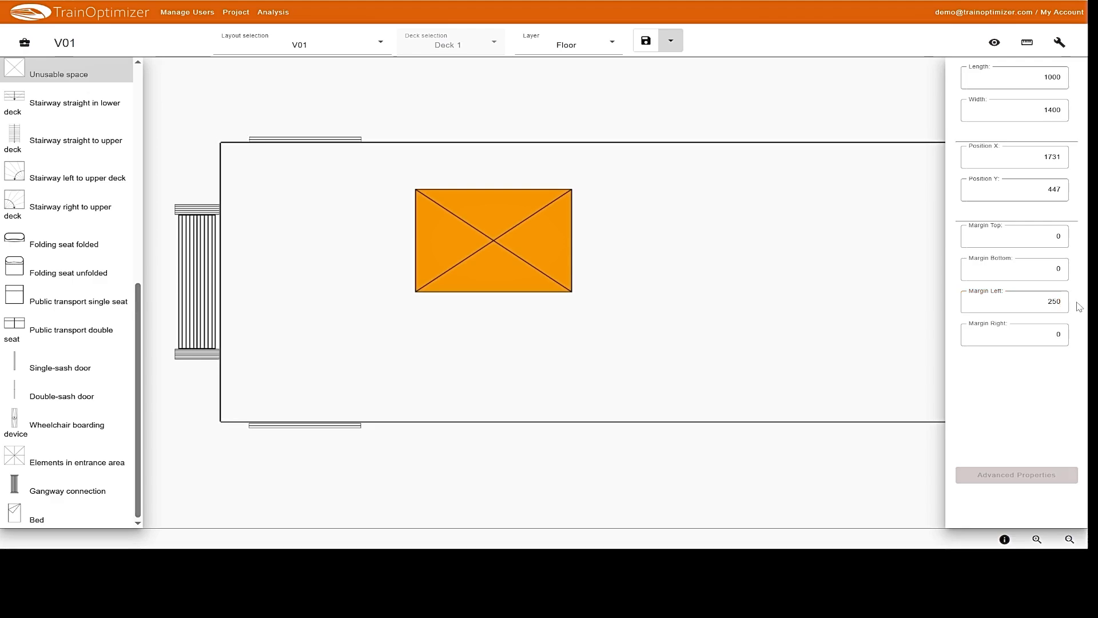
# - Move the unusable space against the carriage's upper wall, at about X 1499, Y 1
pyautogui.click(526, 245)
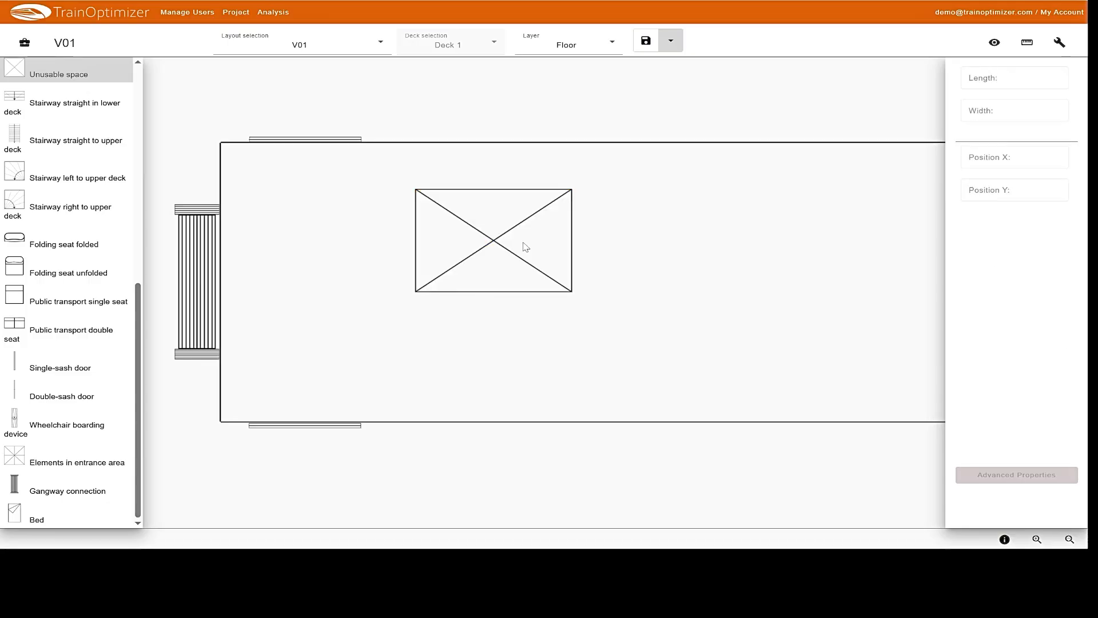
pyautogui.click(496, 231)
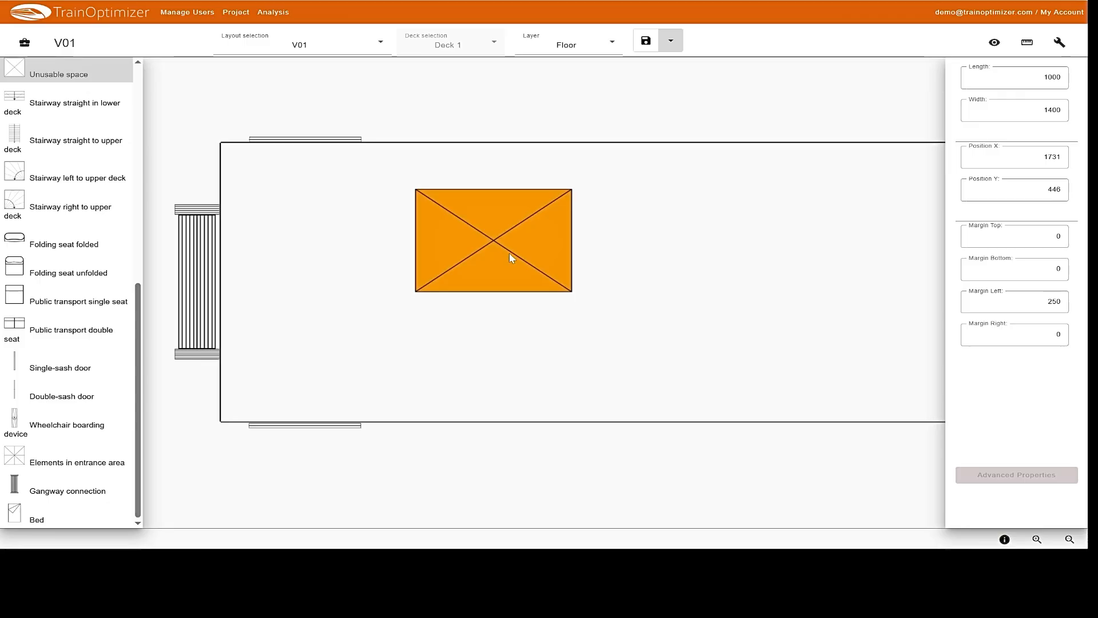
pyautogui.moveTo(509, 263); pyautogui.dragTo(481, 230)
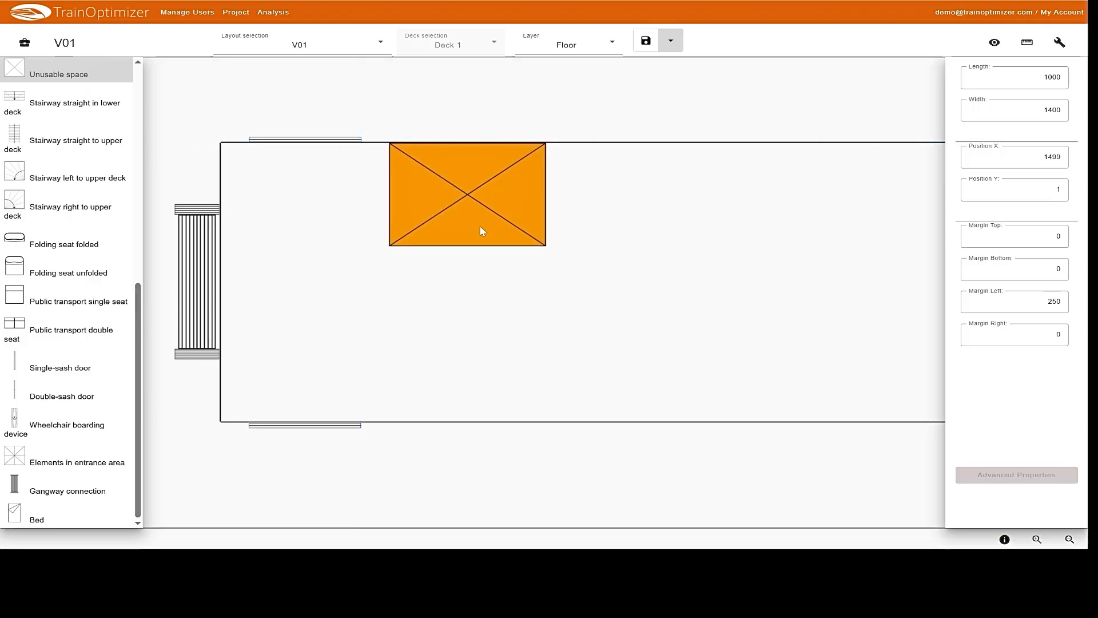
# - Duplicate the unusable space and place the copy against the lower wall, at about X 1504, Y 1701
pyautogui.hotkey('ctrl', 'v')
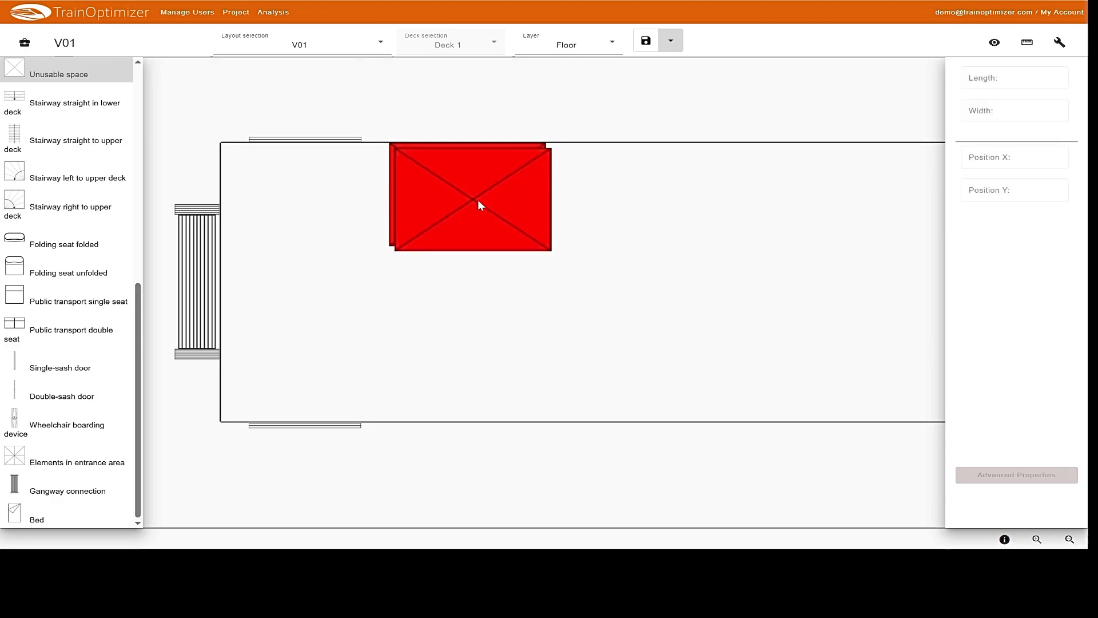
pyautogui.click(479, 200)
pyautogui.moveTo(480, 188); pyautogui.dragTo(480, 352)
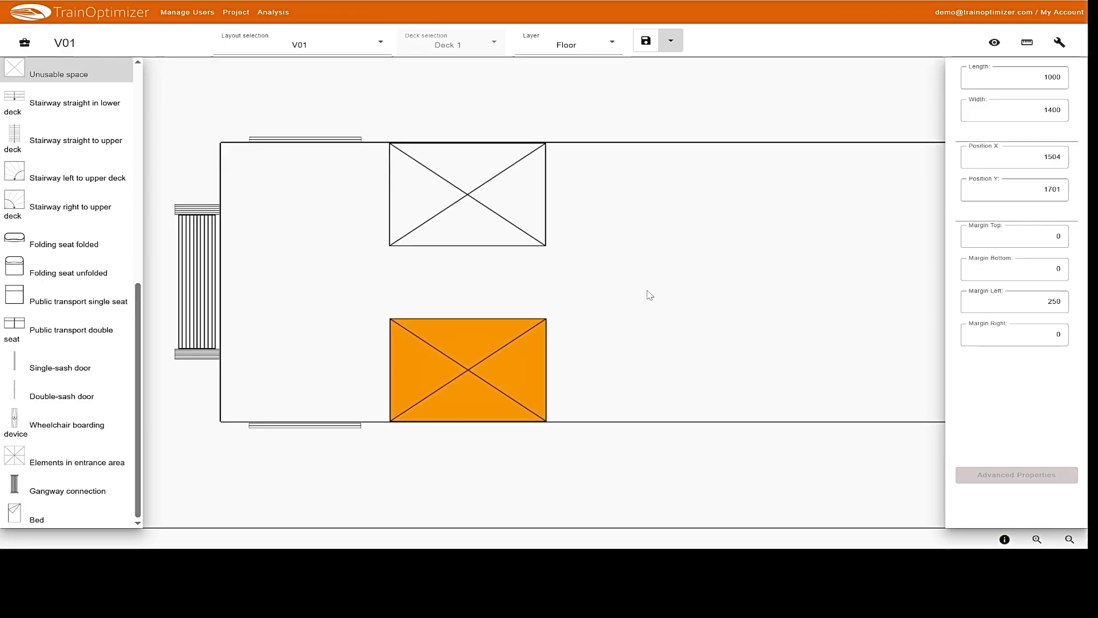
# - Place a double seat beyond the unusable spaces at about X 3977, Y 415, and set its width to 1070
pyautogui.hscroll(3, 668, 294)
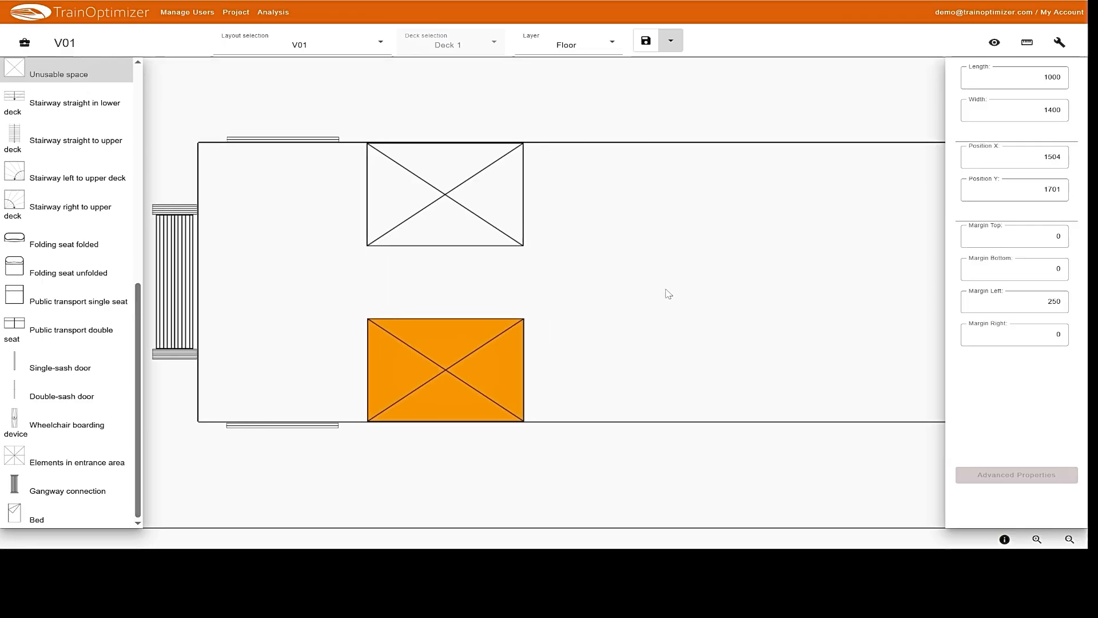
pyautogui.hscroll(1, 669, 294)
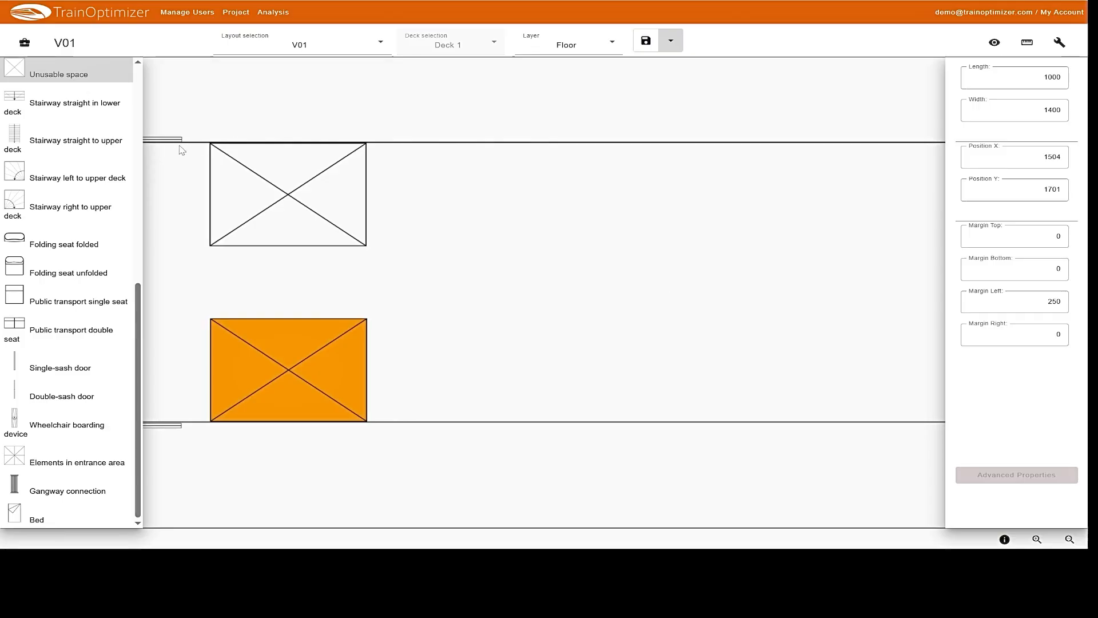
pyautogui.scroll(8, 95, 189)
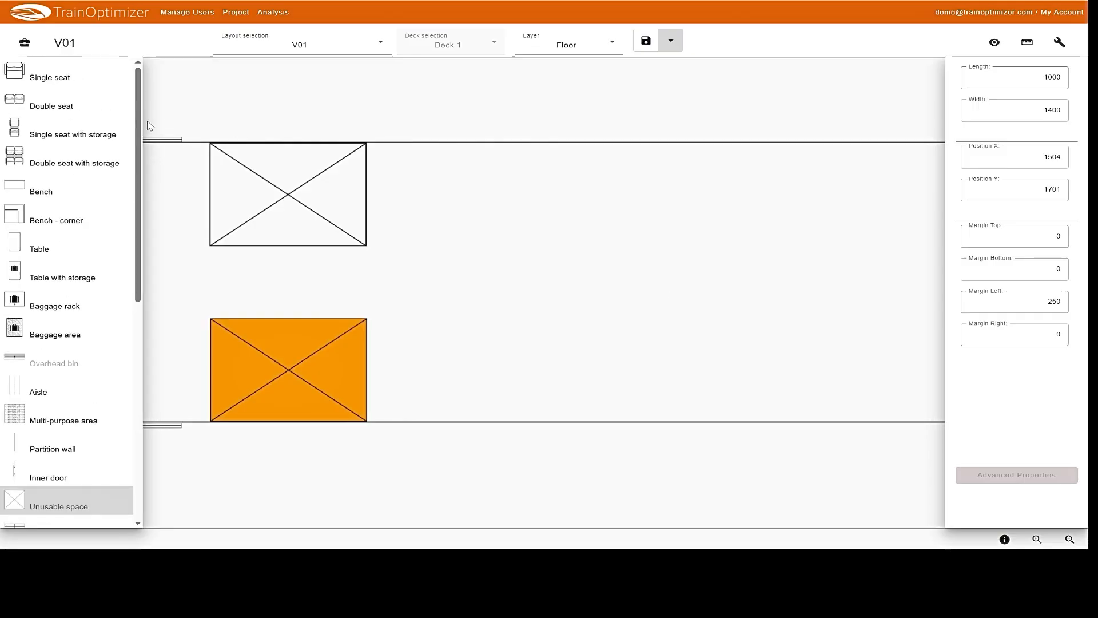
pyautogui.click(62, 103)
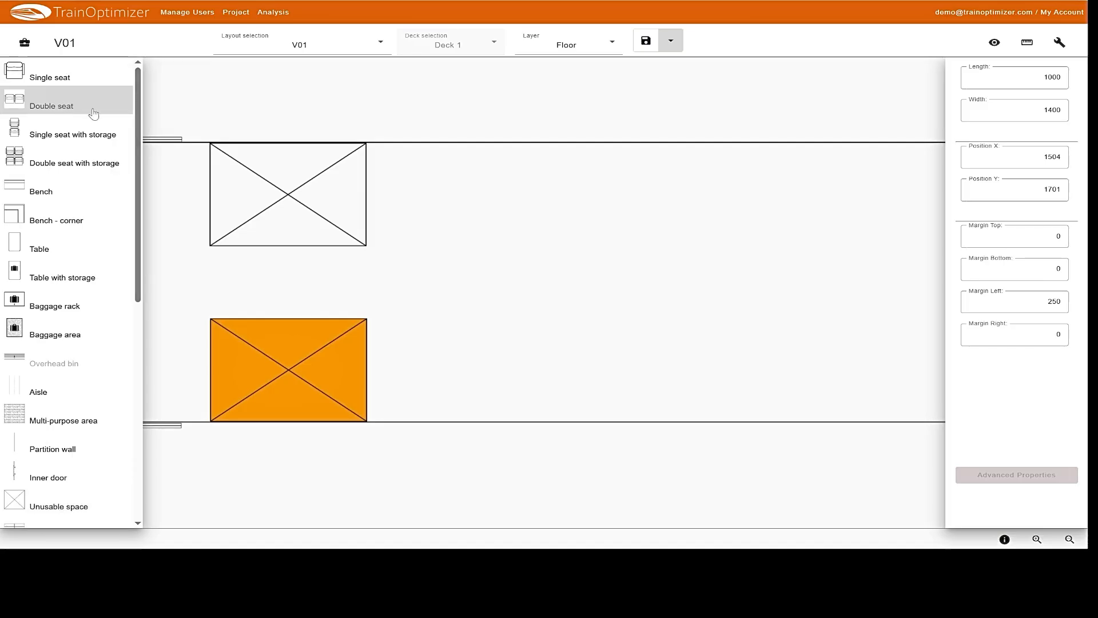
pyautogui.click(489, 190)
pyautogui.click(522, 219)
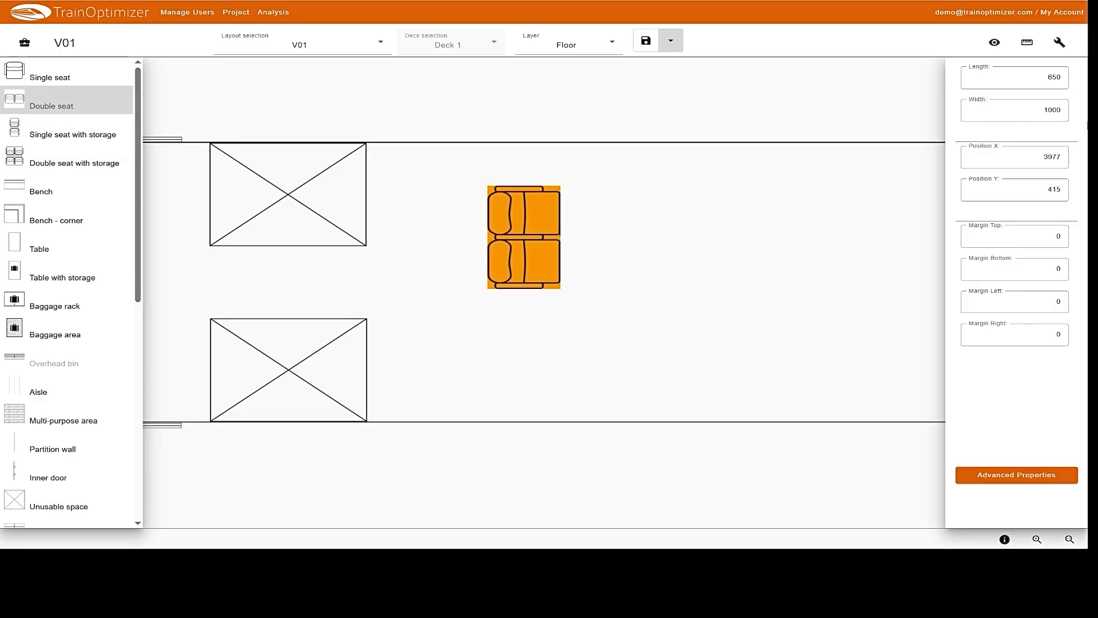
pyautogui.click(1044, 110)
pyautogui.doubleClick(1045, 110)
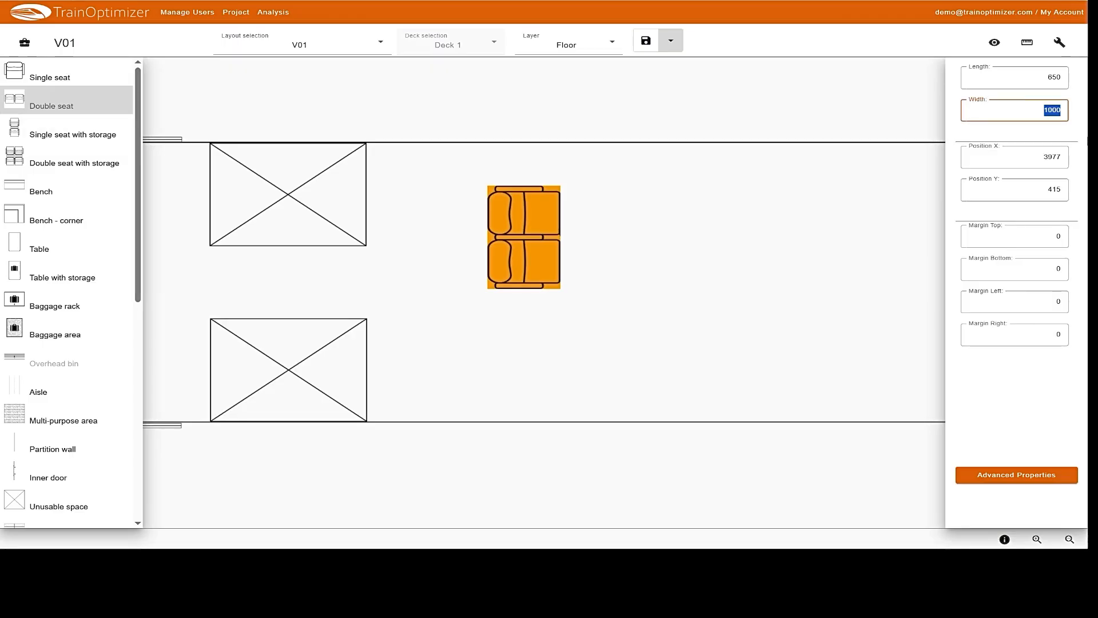
pyautogui.write('1070')
# - In the double seat's advanced properties, set h1 to 1300, w2 to 620, w3 to 520 and w4 to 450
pyautogui.click(1013, 478)
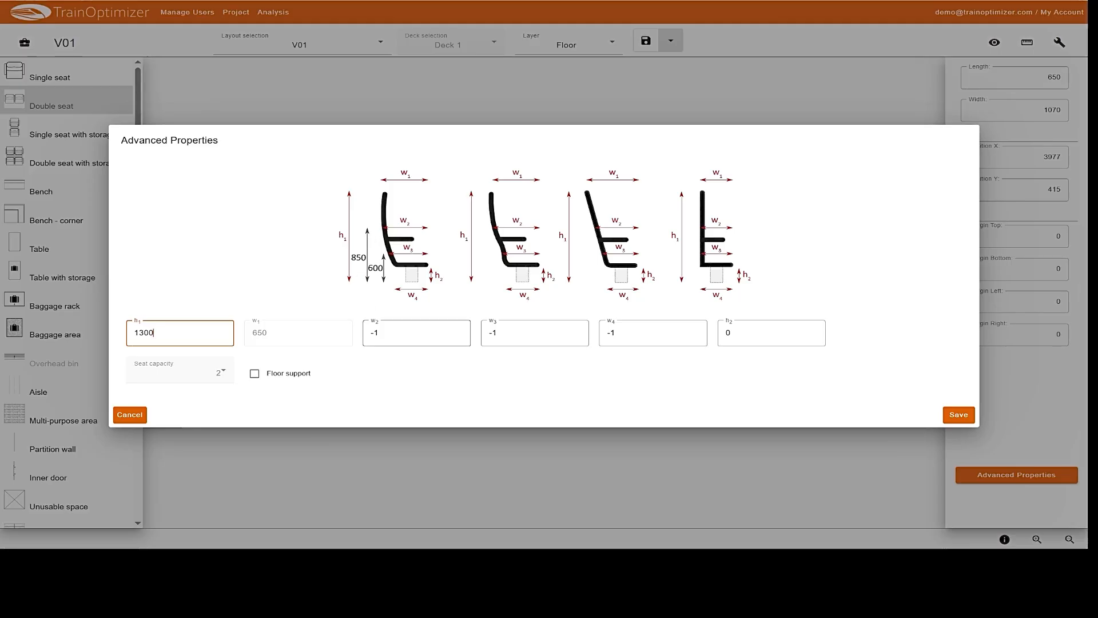
pyautogui.press('Tab')
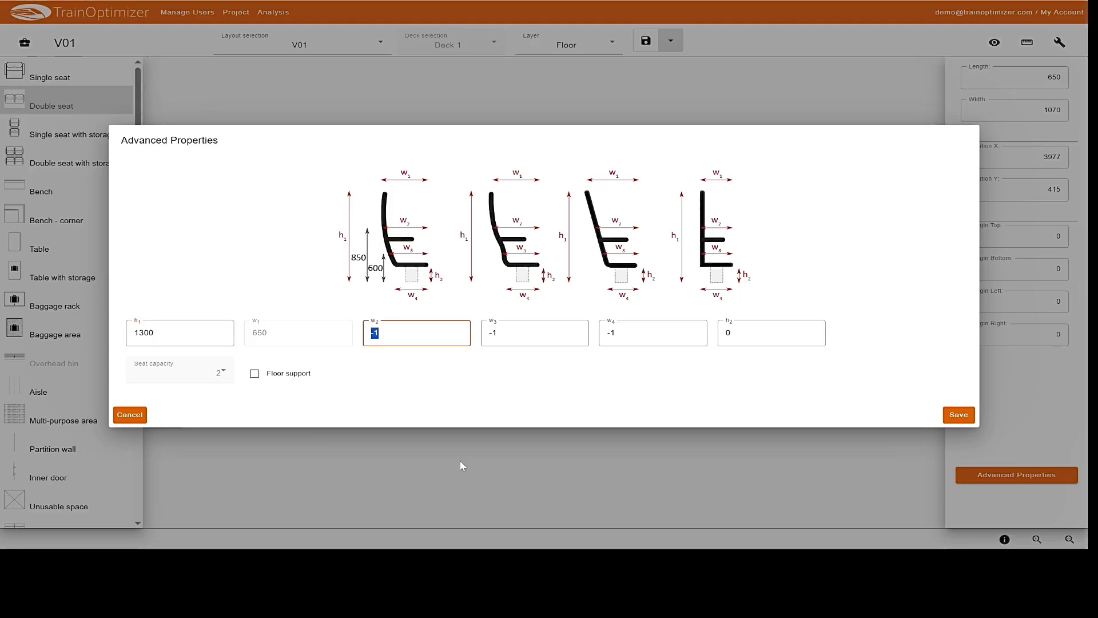
pyautogui.write('620')
pyautogui.press('Tab')
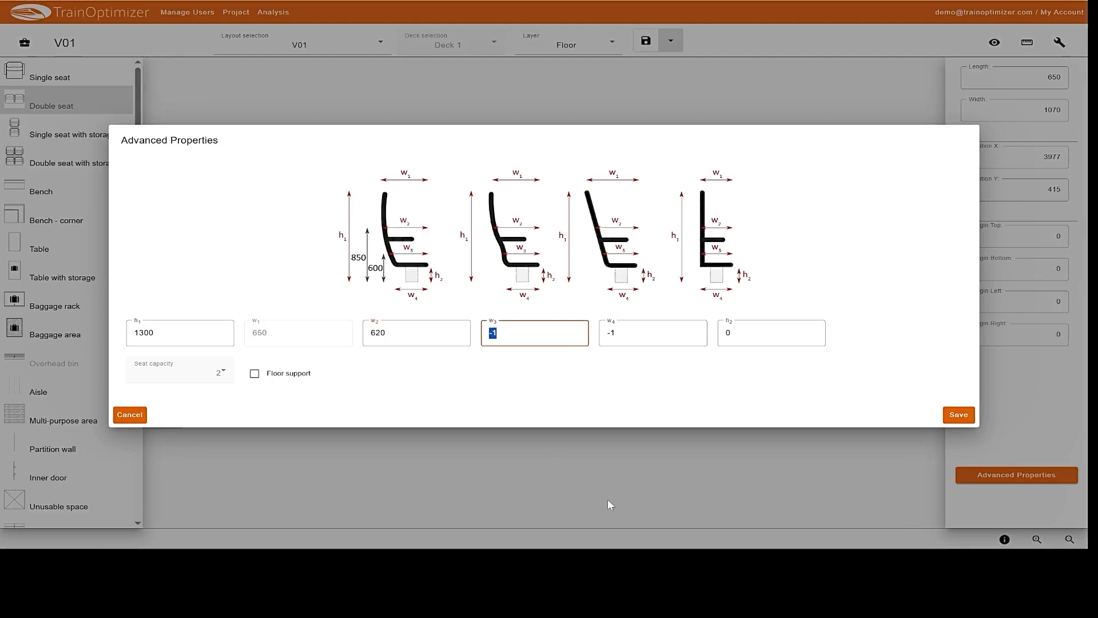
pyautogui.write('520')
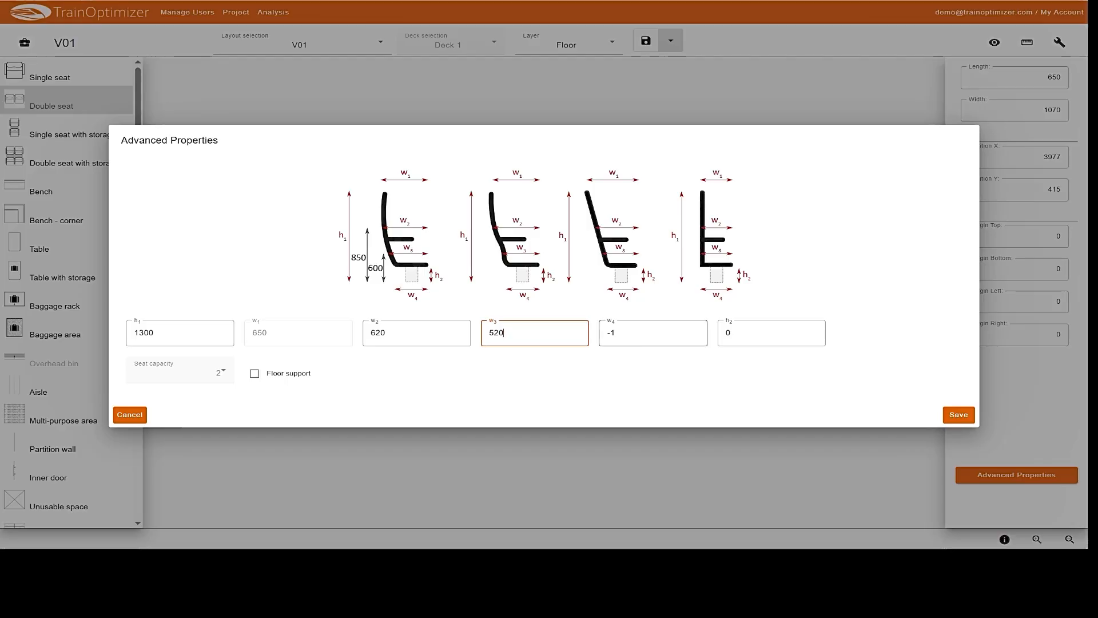
pyautogui.press('Tab')
pyautogui.write('450')
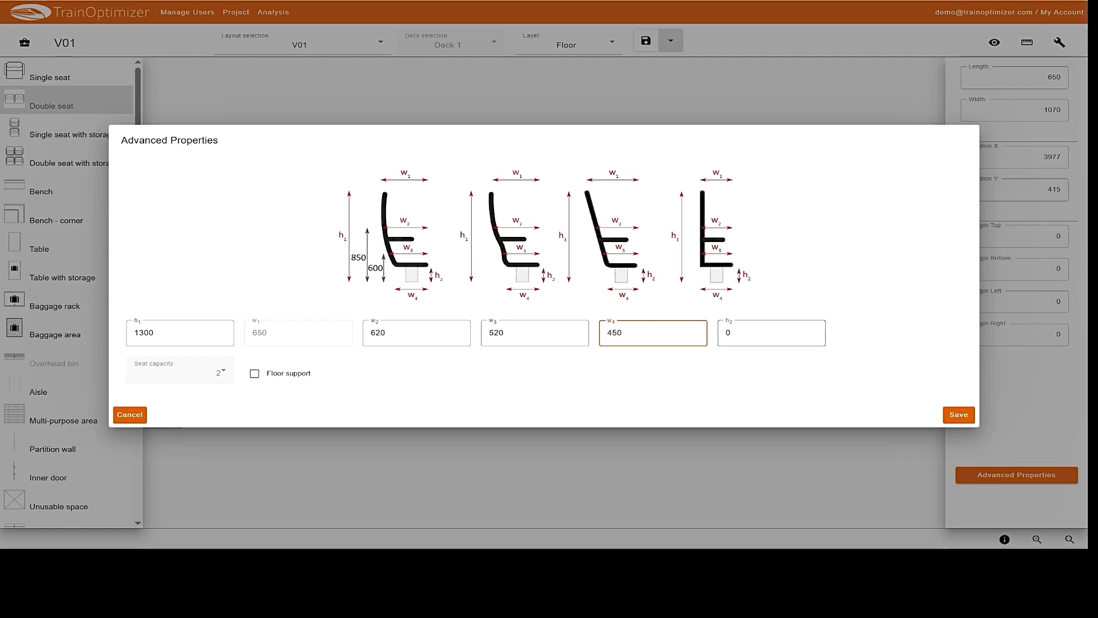
# - Set the double seat's h2 to 300, enable floor support and save the advanced properties
pyautogui.click(719, 336)
pyautogui.write('300')
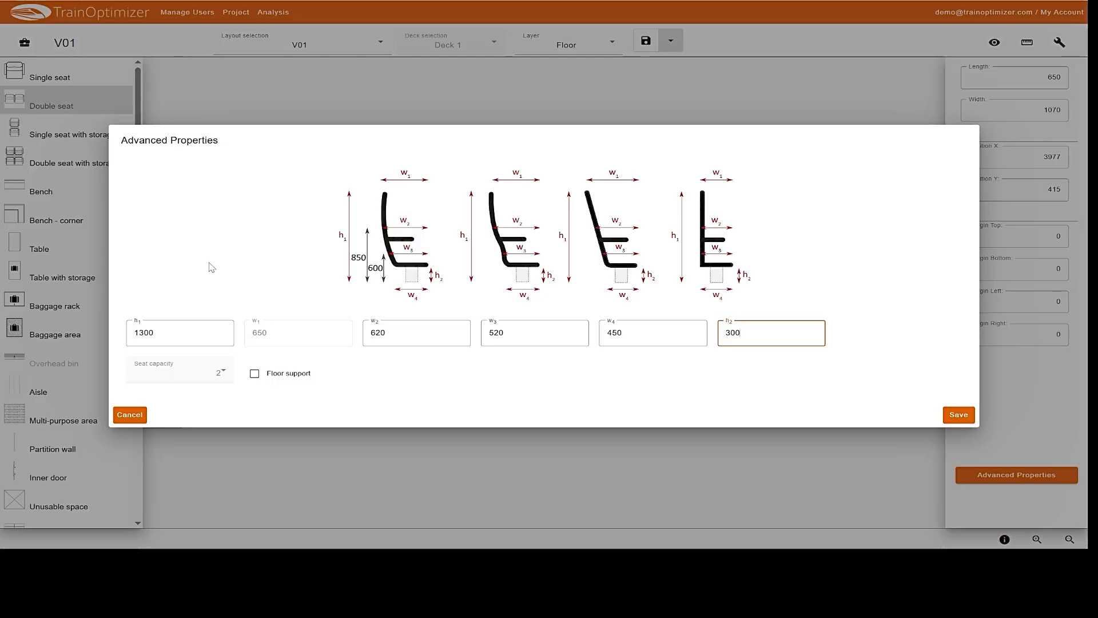
pyautogui.click(256, 376)
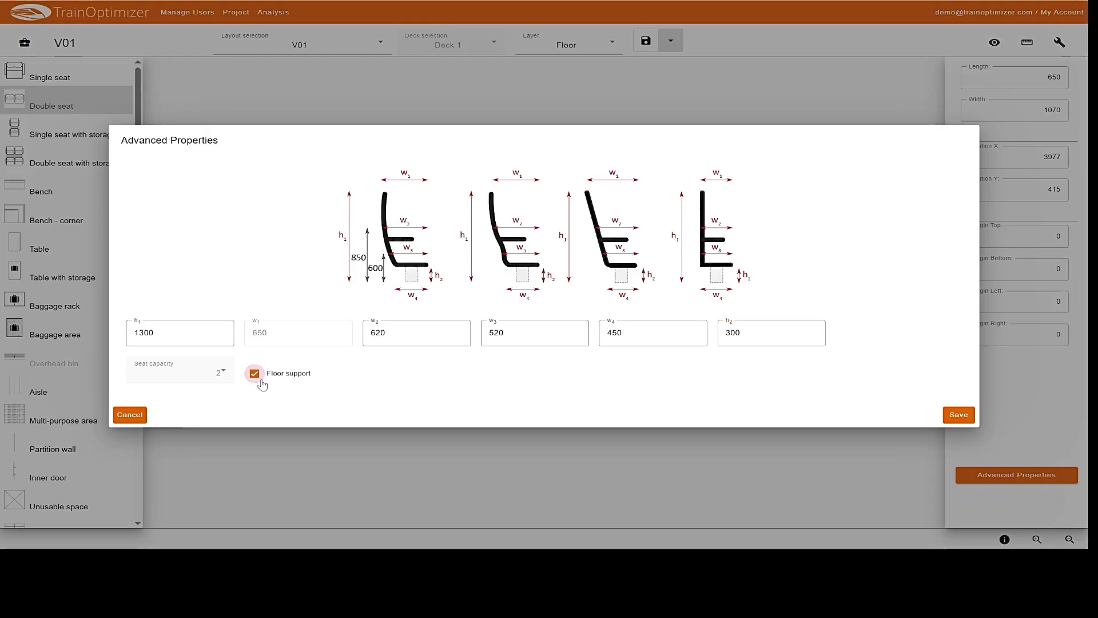
pyautogui.click(256, 377)
pyautogui.click(256, 376)
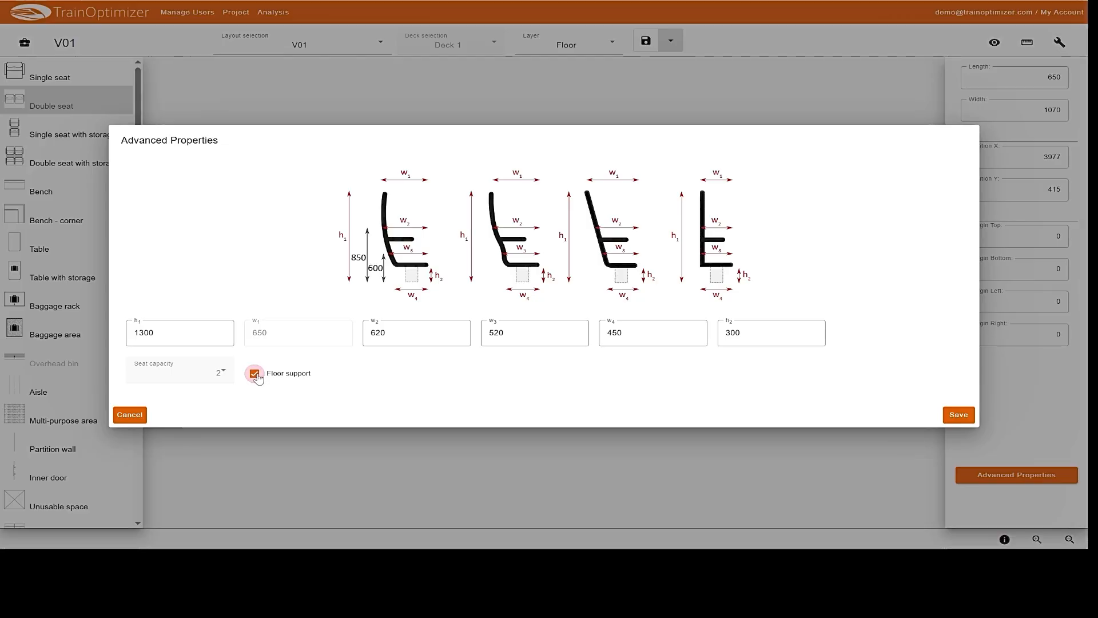
pyautogui.click(972, 415)
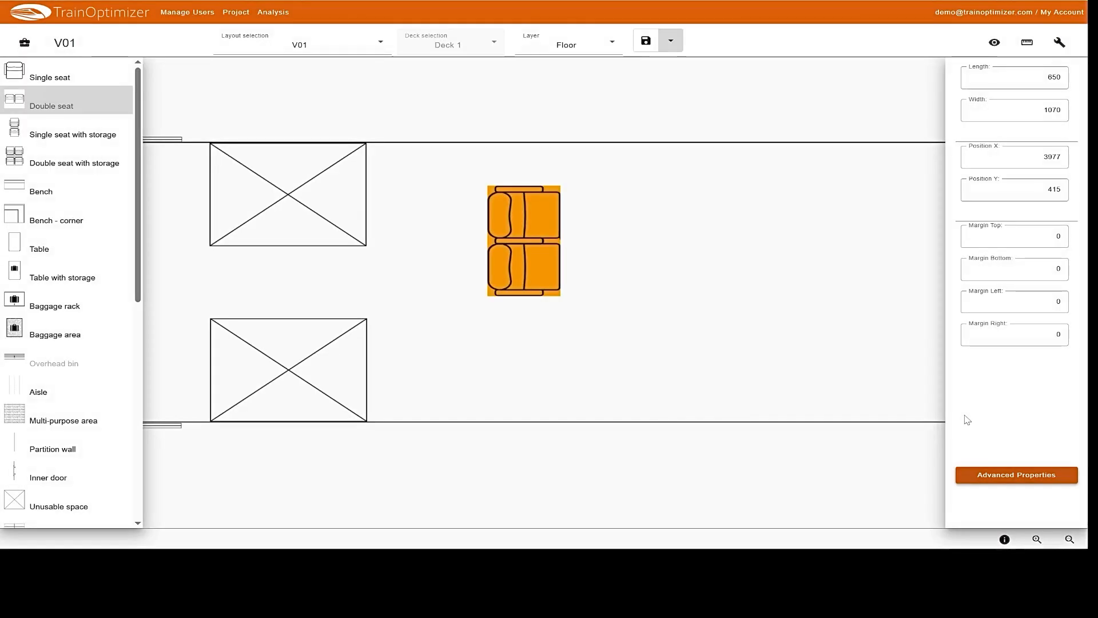
# - Move the double seat against the upper unusable space and wall, at about X 2904, Y -1, and duplicate it
pyautogui.click(523, 256)
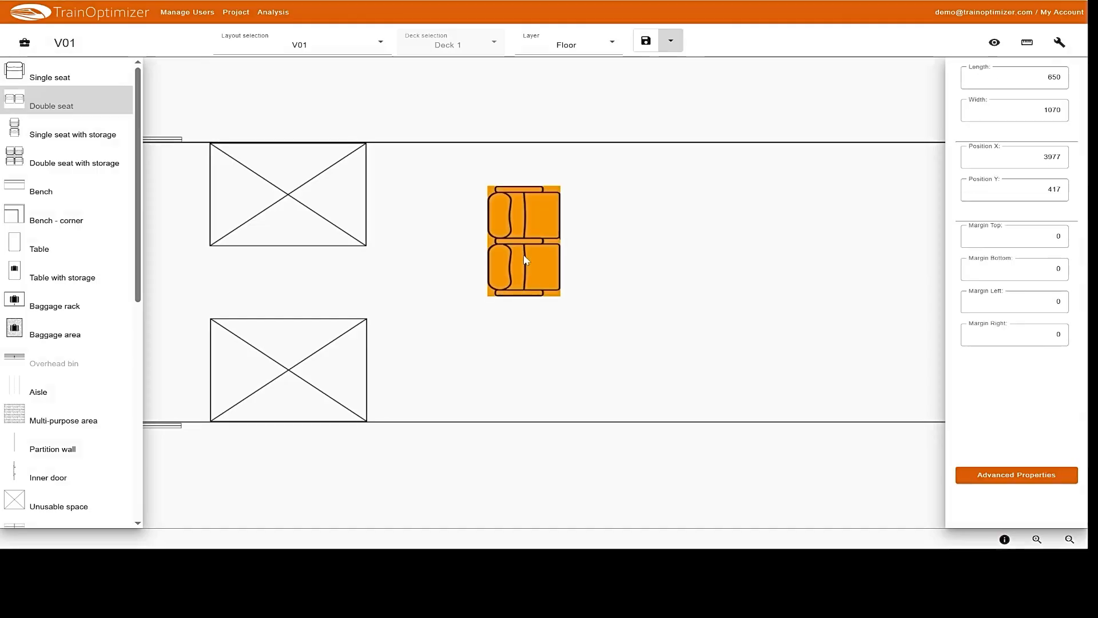
pyautogui.moveTo(525, 259); pyautogui.dragTo(423, 221)
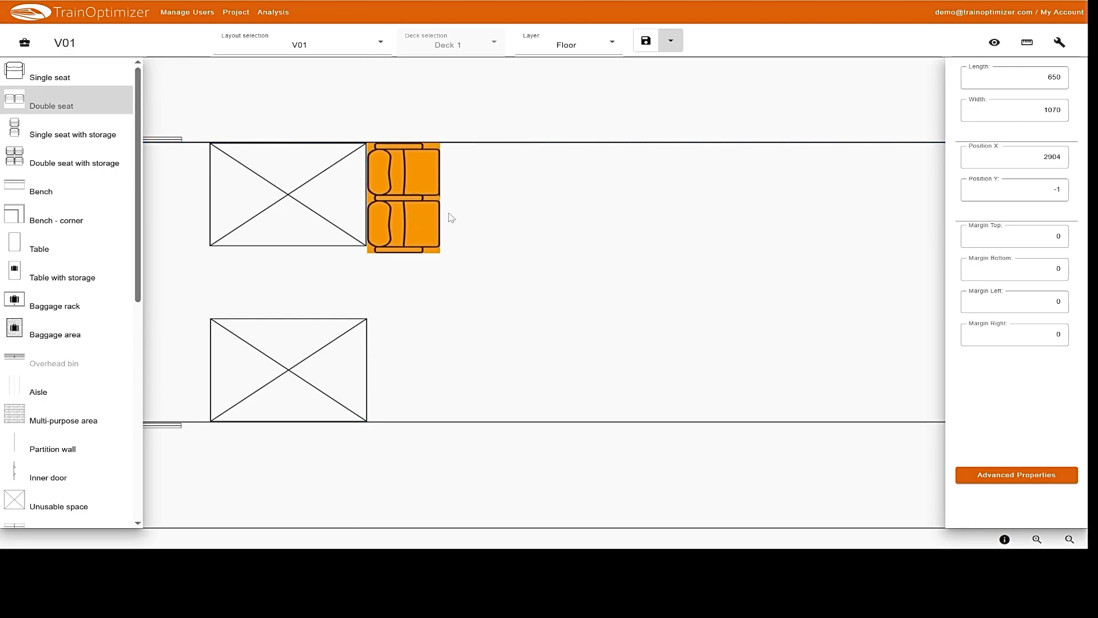
pyautogui.click(718, 194)
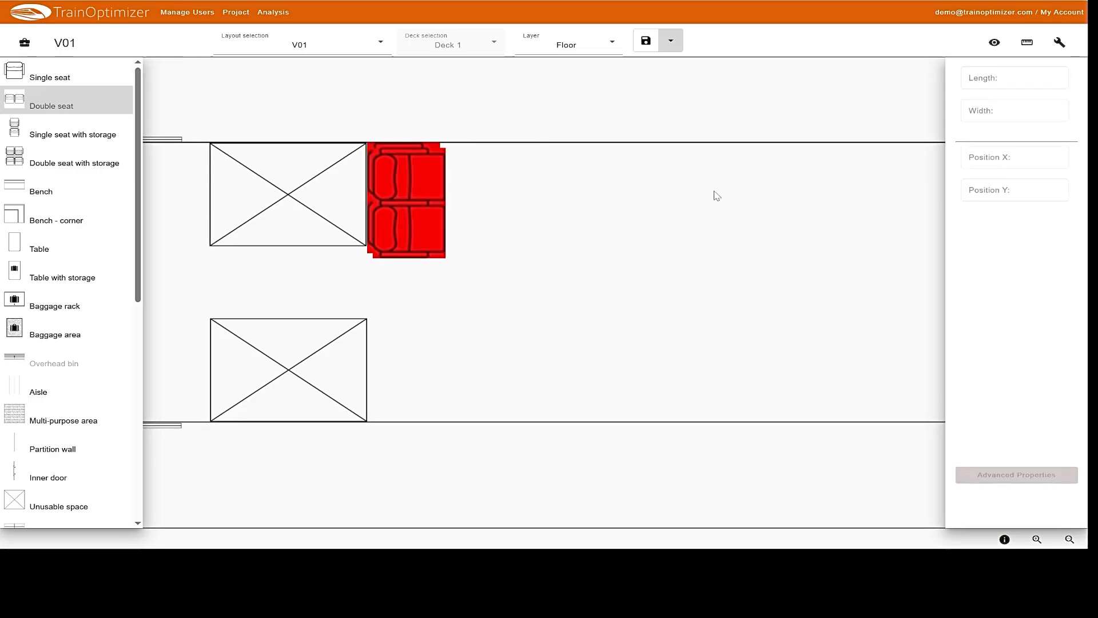
pyautogui.click(404, 192)
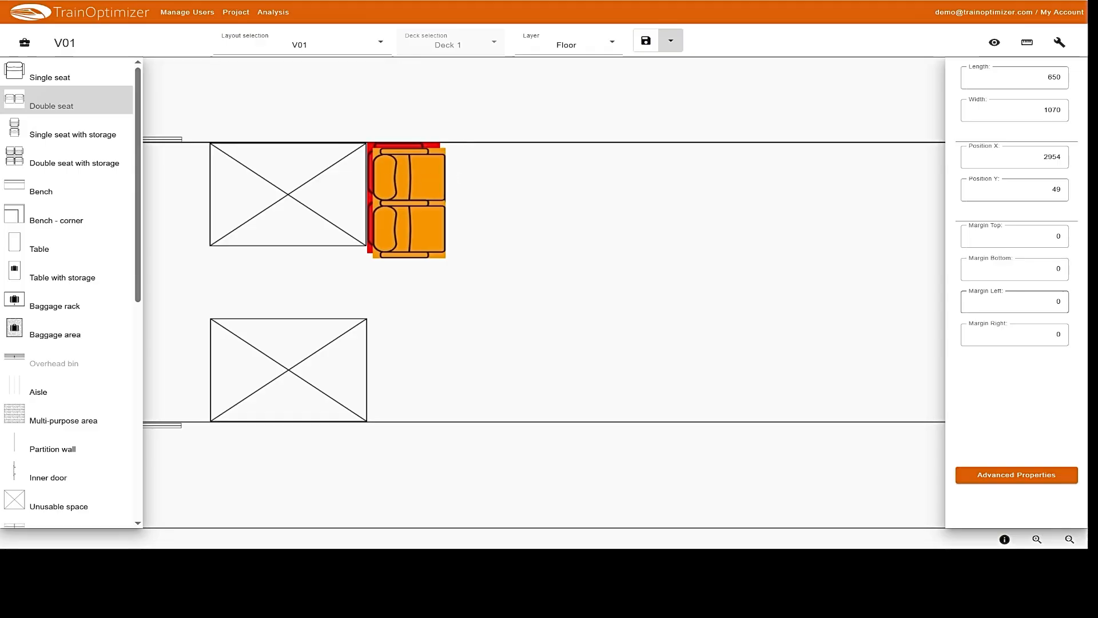
# - Set the copied seat's left margin to 250 and place it beside the first seat at about X 3804, Y -1
pyautogui.click(1059, 302)
pyautogui.press('BackSpace')
pyautogui.write('250')
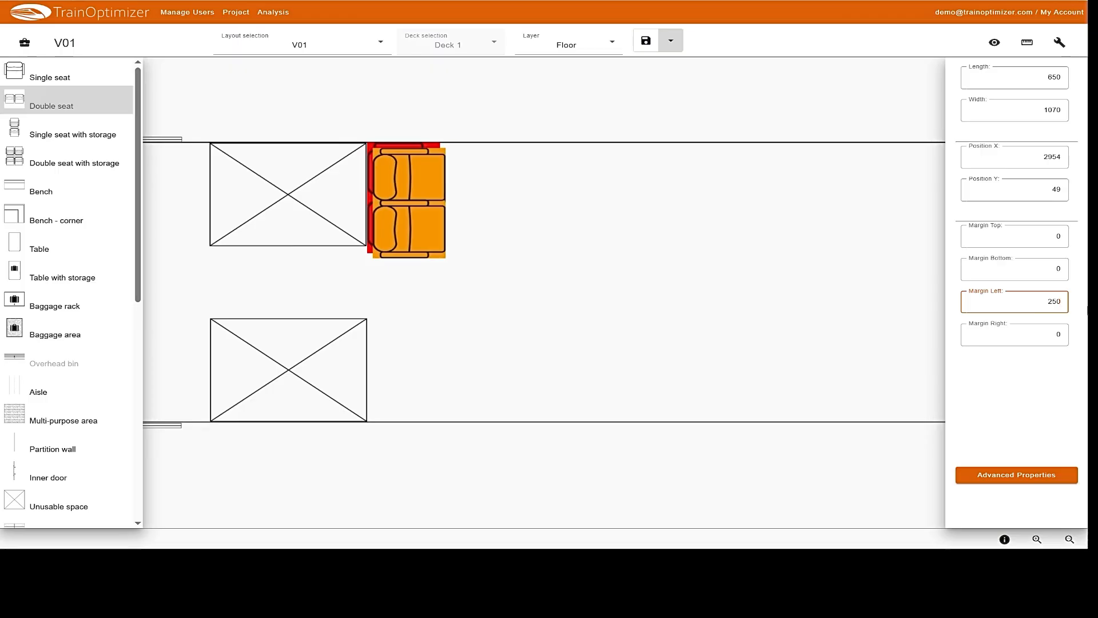
pyautogui.click(979, 371)
pyautogui.click(421, 183)
pyautogui.moveTo(411, 190); pyautogui.dragTo(508, 186)
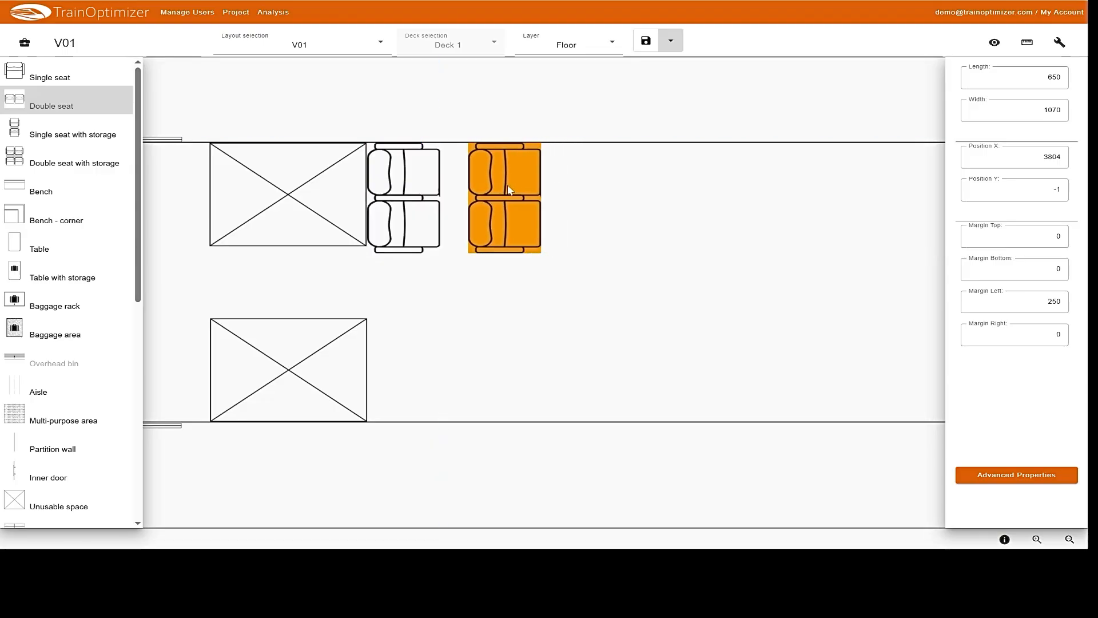
# - Add four more copies of the double seat in a row along the upper wall, up to about X 7404, Y -1
pyautogui.click(508, 189)
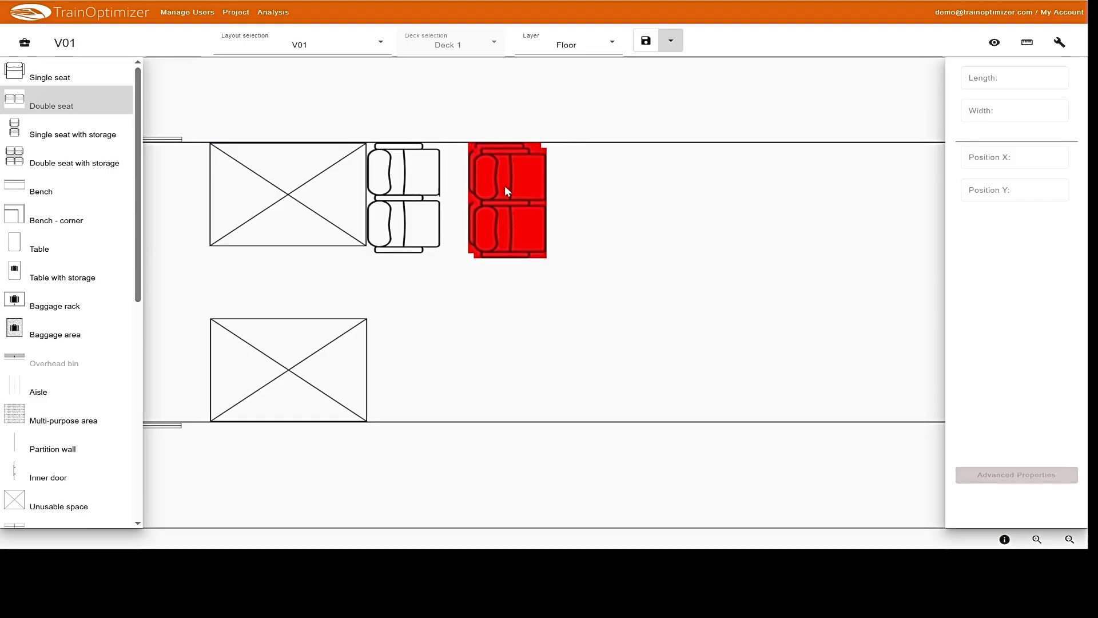
pyautogui.moveTo(505, 188); pyautogui.dragTo(884, 173)
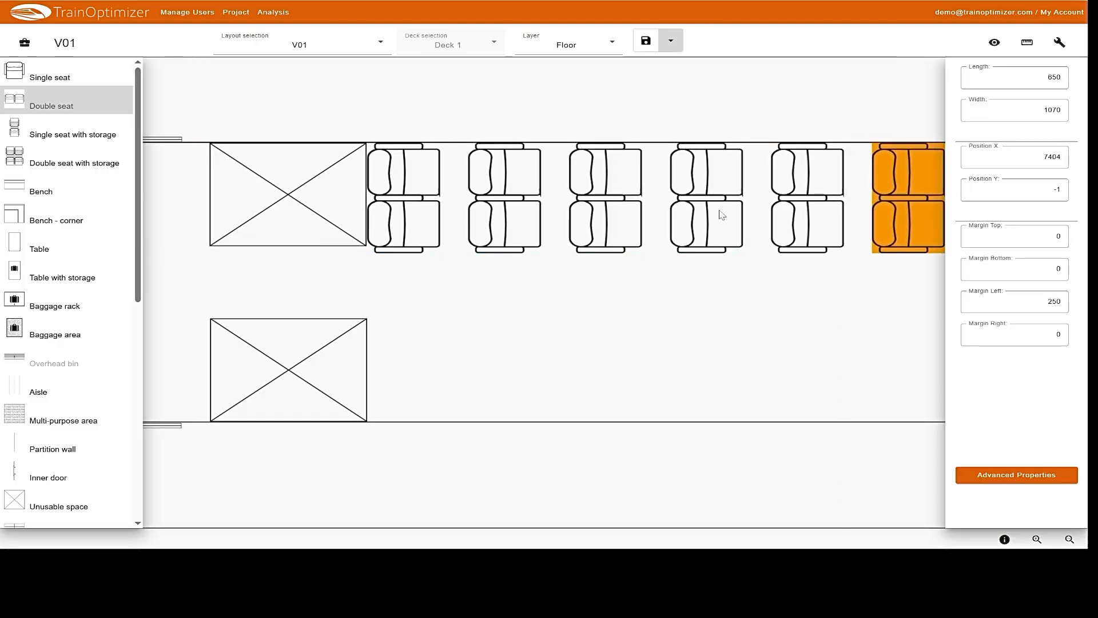
# - Duplicate the last double seat of the upper row, move the copy clear of the row and rotate it 180 degrees
pyautogui.hscroll(5, 722, 215)
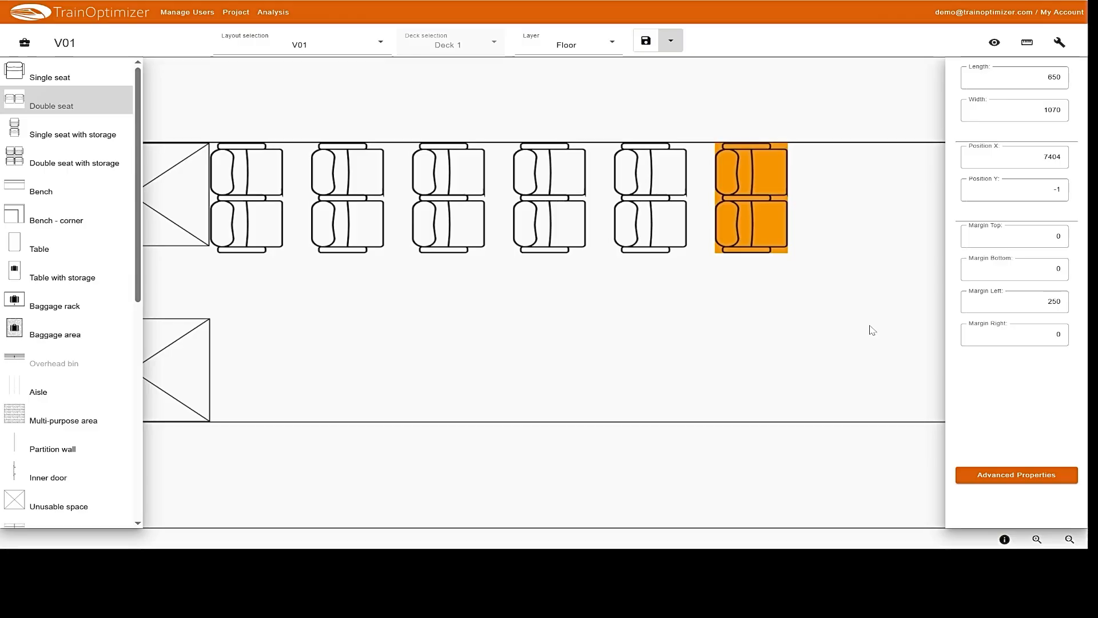
pyautogui.hscroll(9, 870, 330)
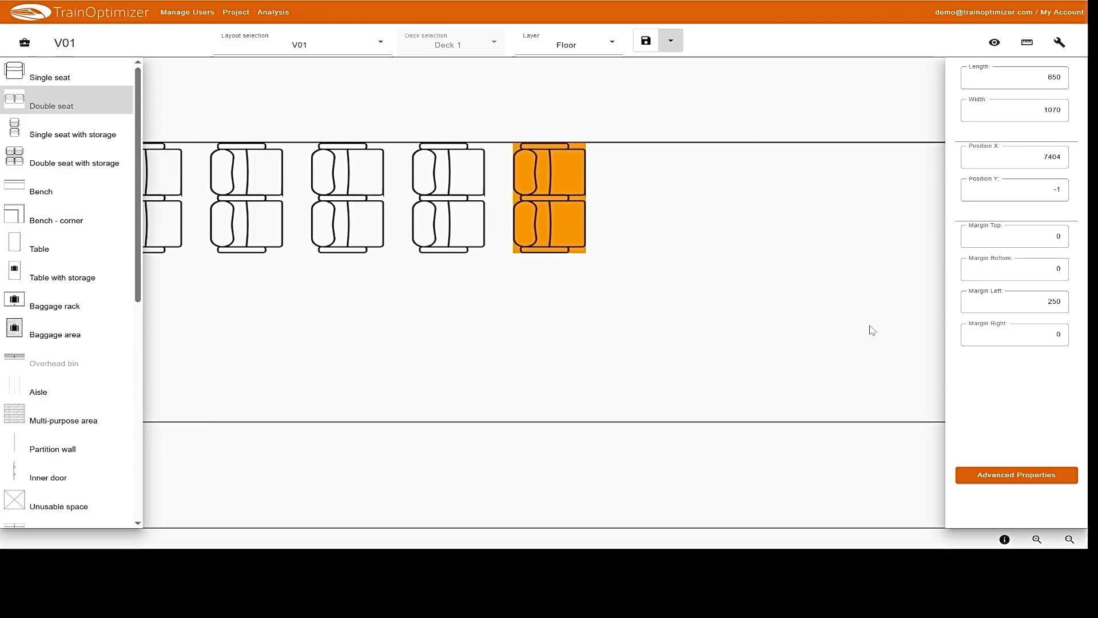
pyautogui.hscroll(2, 870, 330)
pyautogui.hscroll(2, 872, 330)
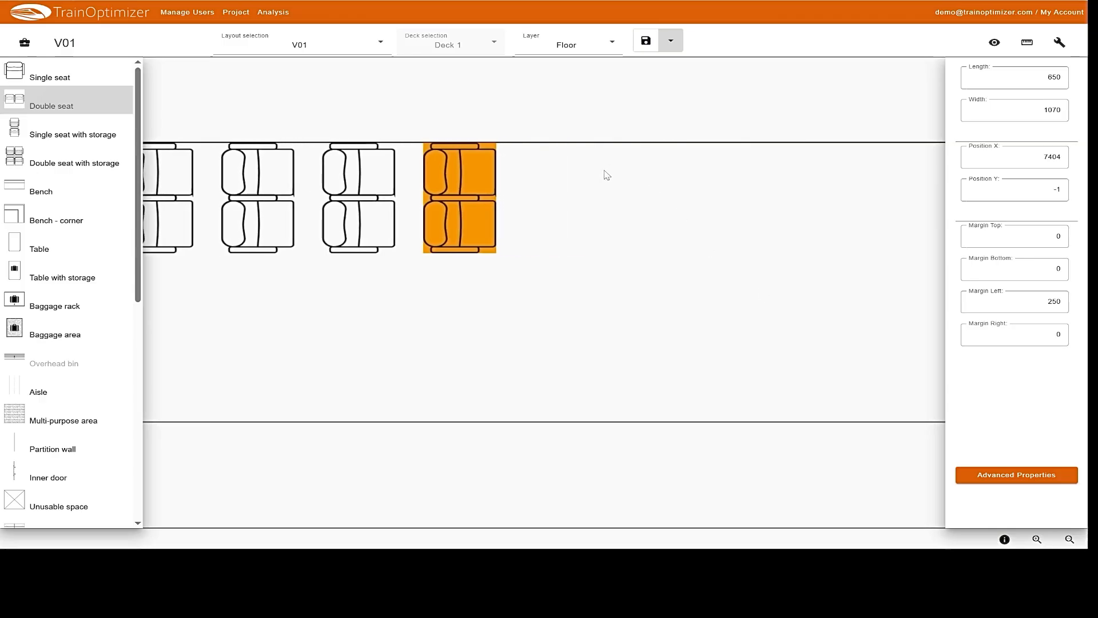
pyautogui.click(464, 181)
pyautogui.click(465, 180)
pyautogui.hotkey('ctrl', 'v')
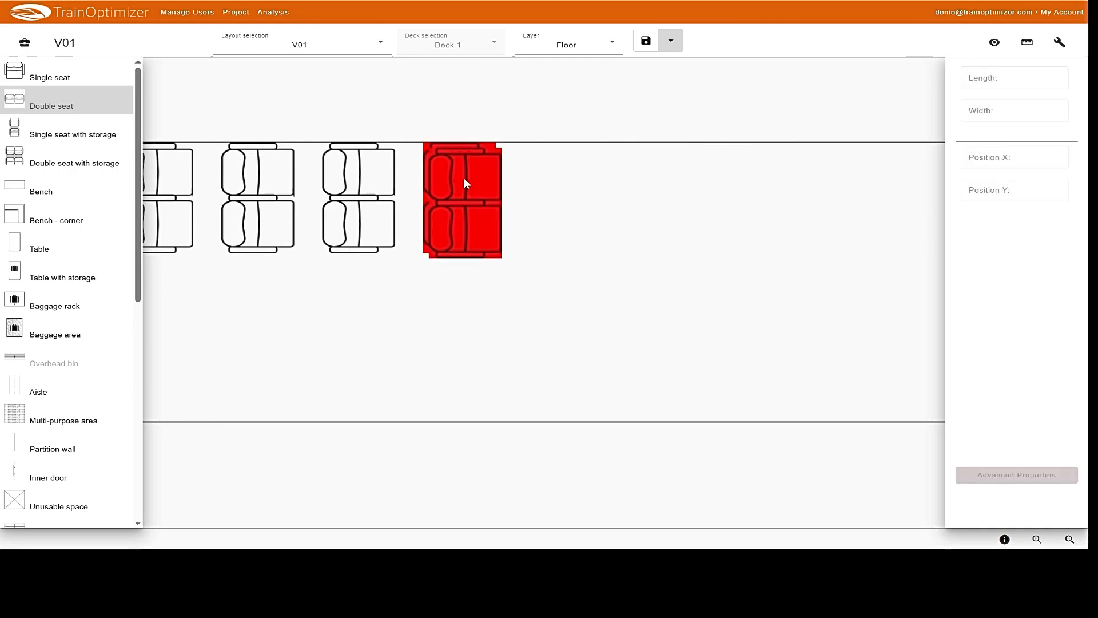
pyautogui.moveTo(460, 183); pyautogui.dragTo(546, 193)
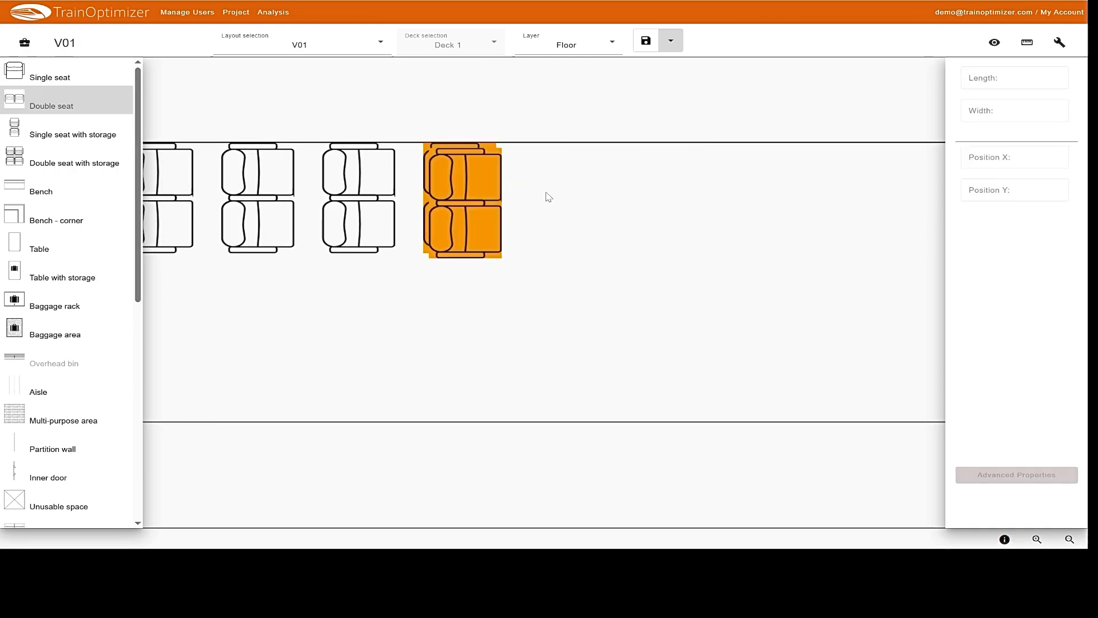
pyautogui.click(463, 186)
pyautogui.moveTo(465, 190); pyautogui.dragTo(614, 197)
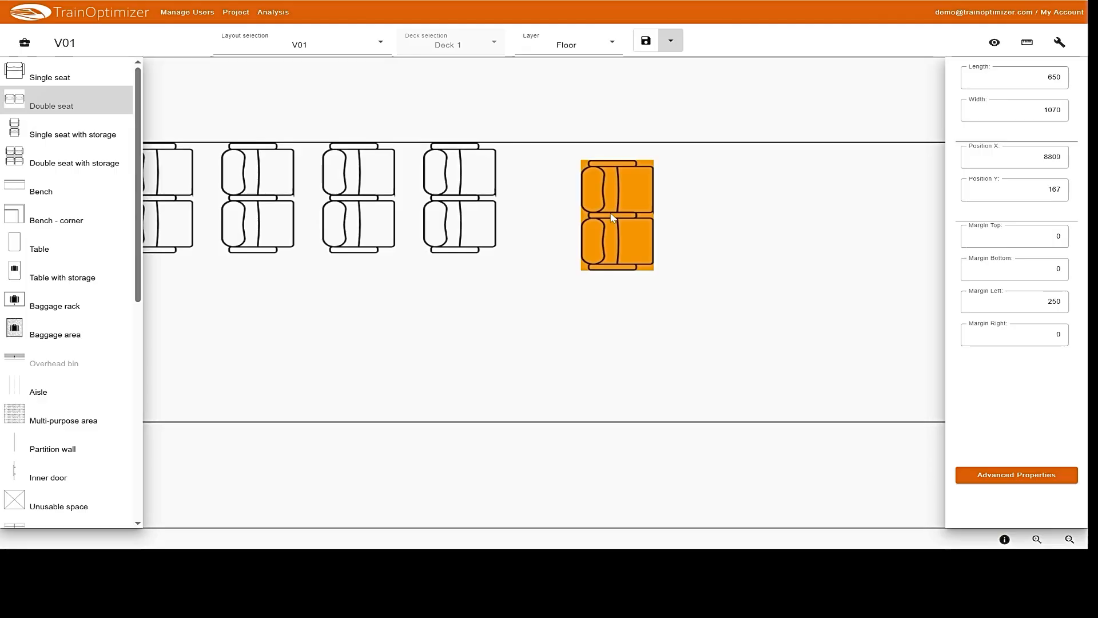
pyautogui.press('r')
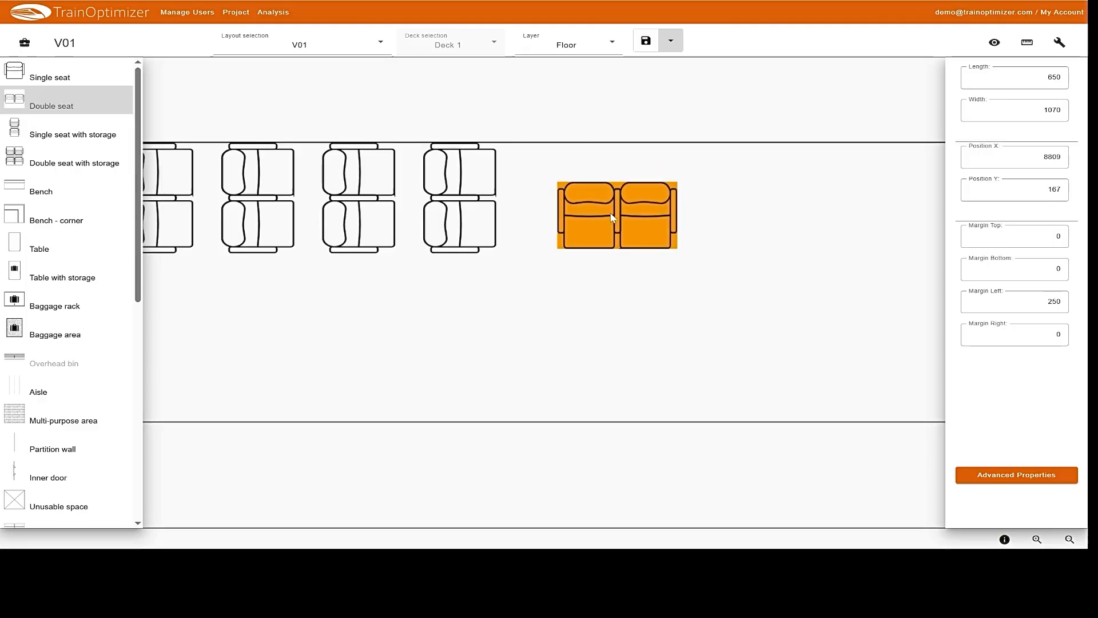
pyautogui.press('r')
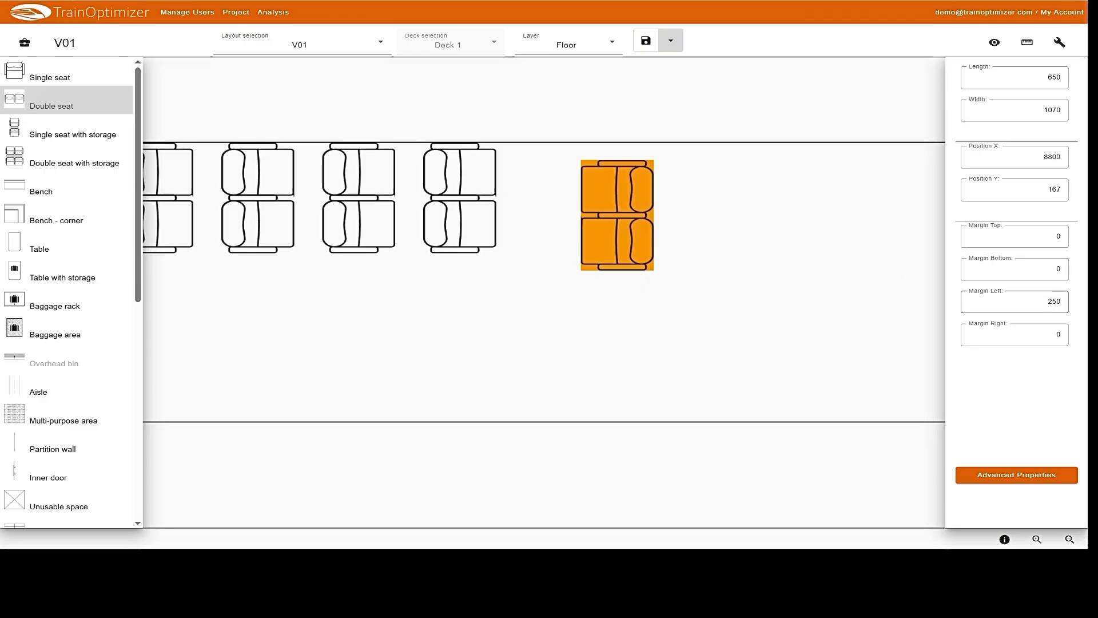
# - Set the reversed double seat's left margin to 700 and place it along the upper wall at about X 8754, Y 1
pyautogui.doubleClick(1064, 301)
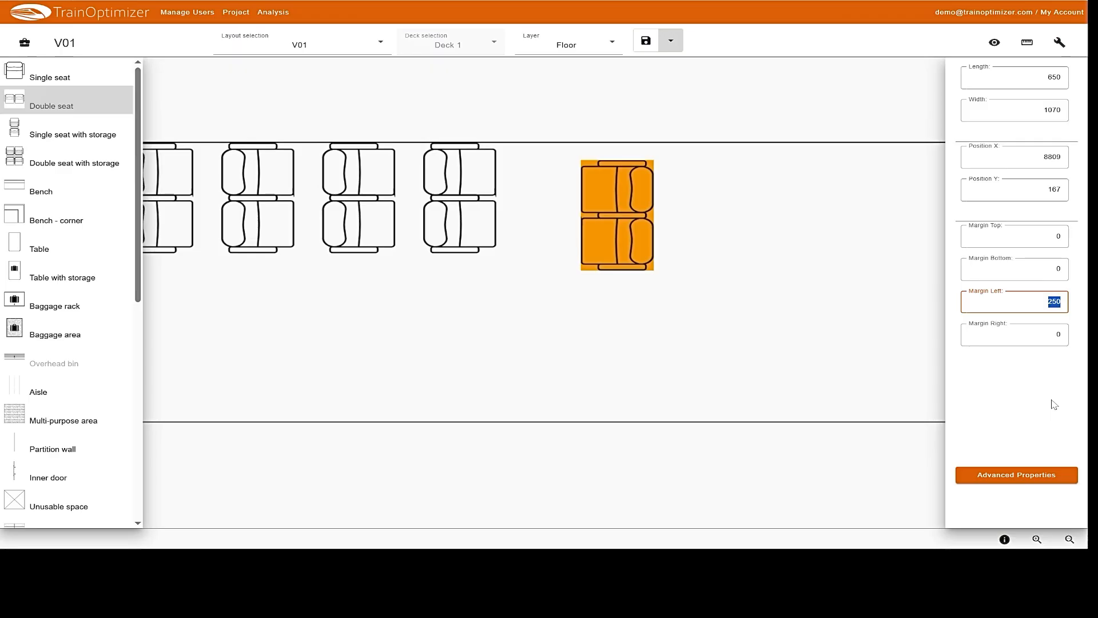
pyautogui.write('700')
pyautogui.click(1055, 384)
pyautogui.click(537, 314)
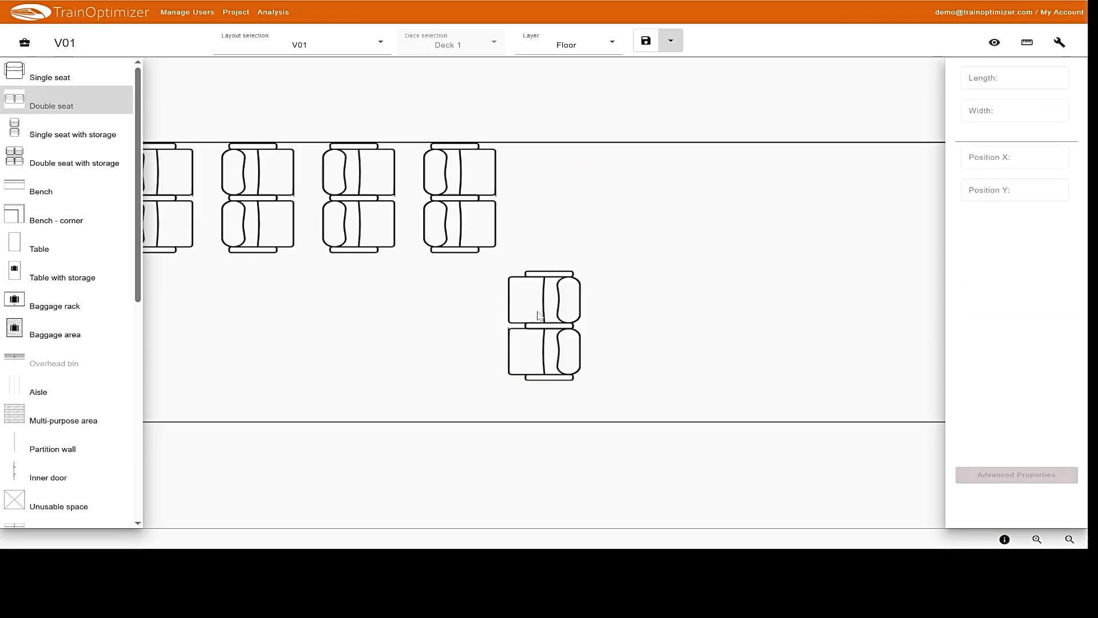
pyautogui.moveTo(538, 315); pyautogui.dragTo(598, 179)
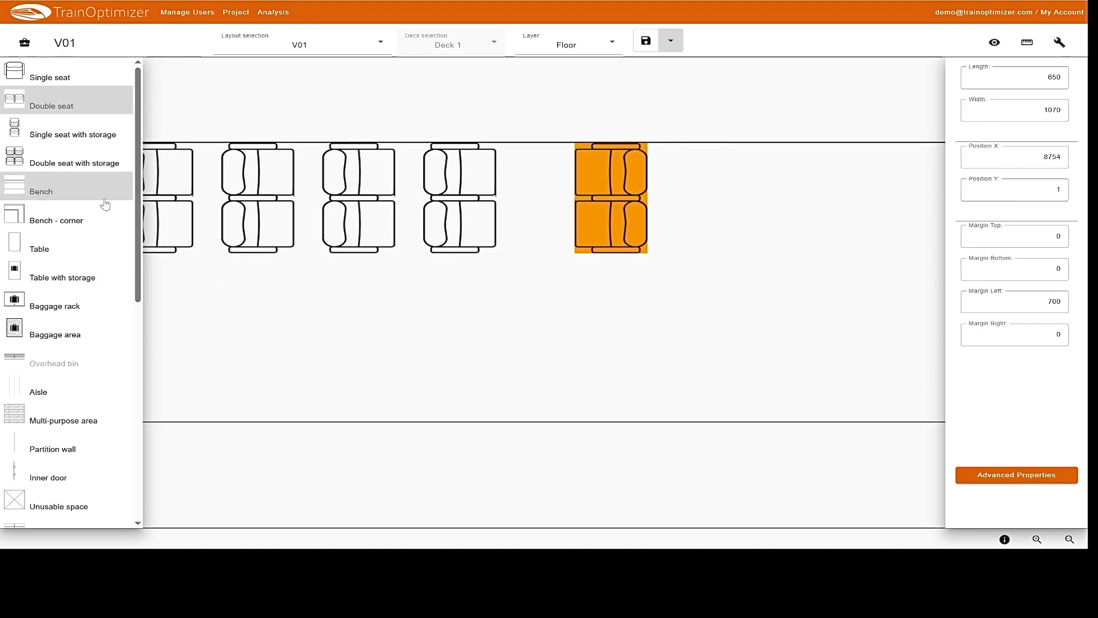
# - Add a table with a left margin of 100 and place it between the facing double seats at about X 8154, Y 1
pyautogui.click(47, 245)
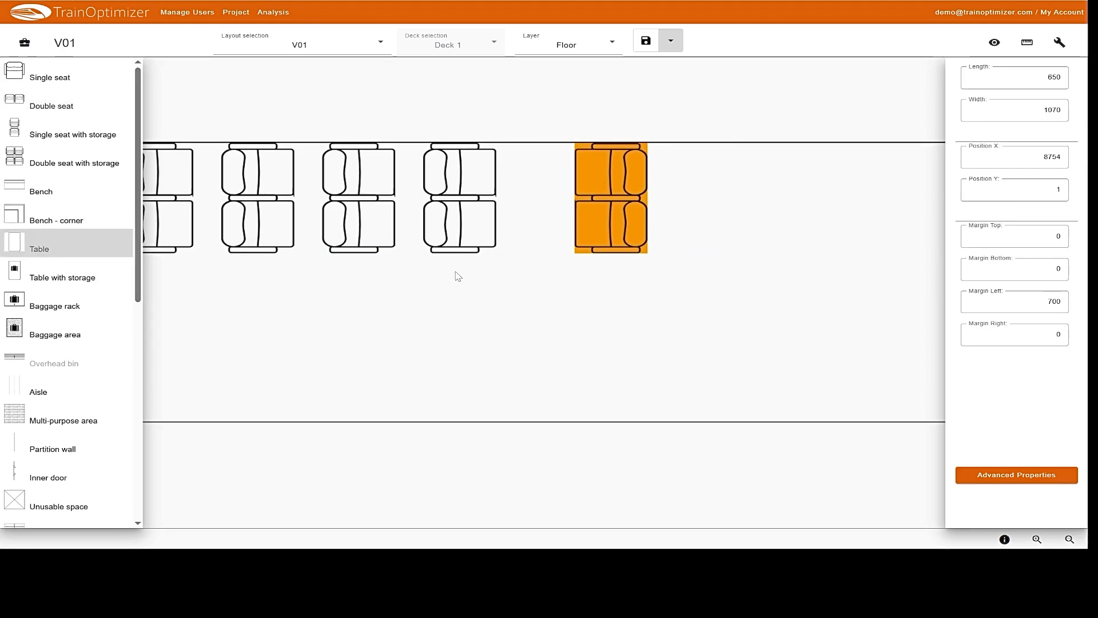
pyautogui.click(509, 307)
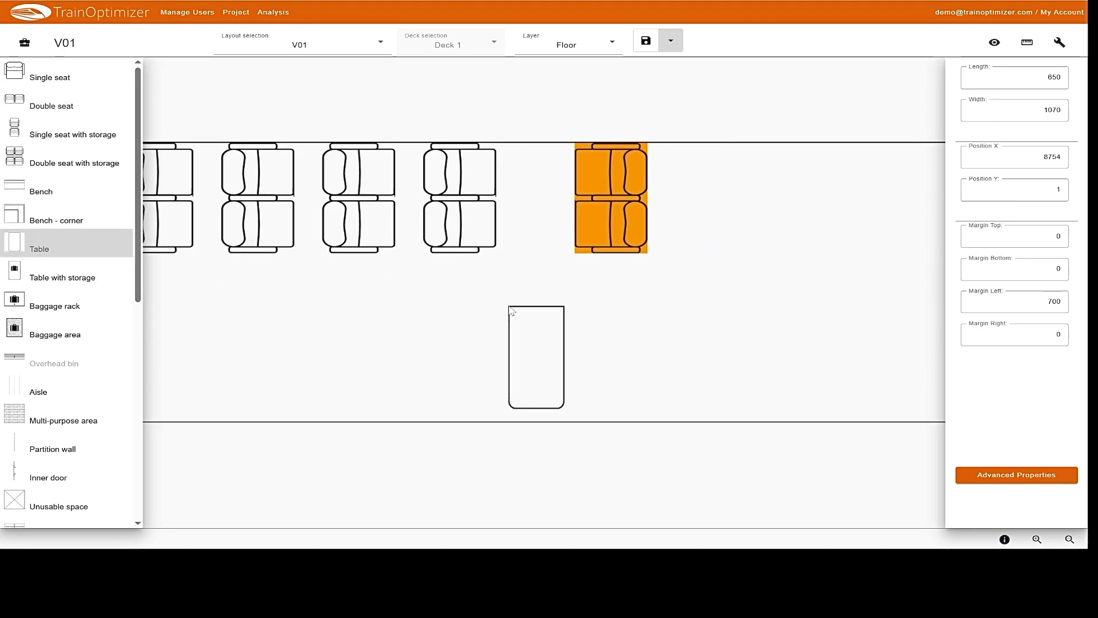
pyautogui.click(545, 353)
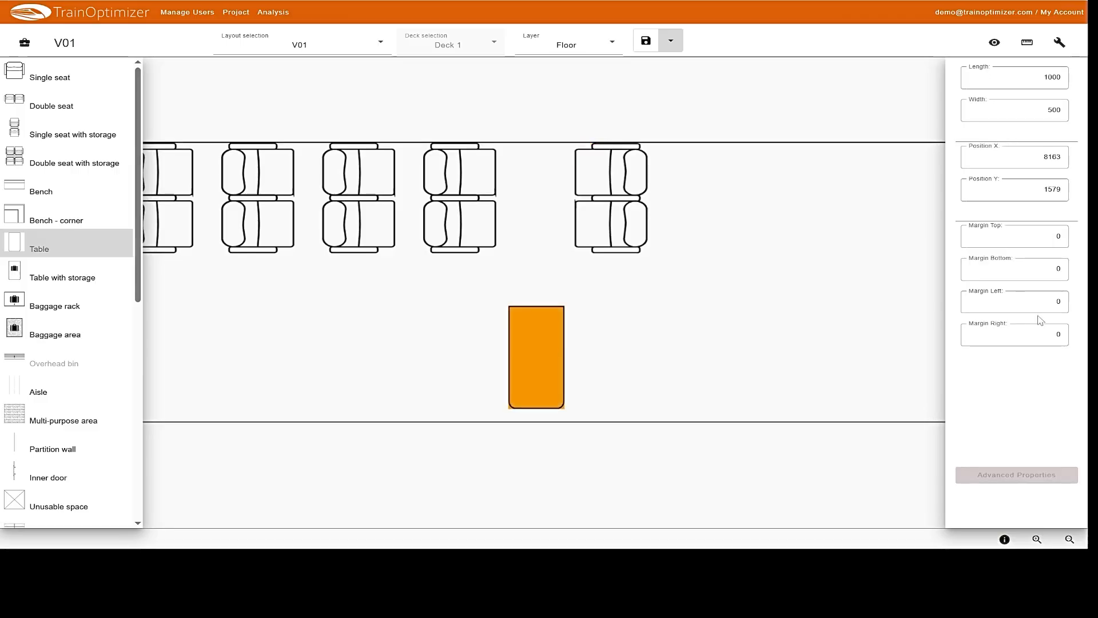
pyautogui.moveTo(1056, 302); pyautogui.dragTo(1076, 301)
pyautogui.write('100')
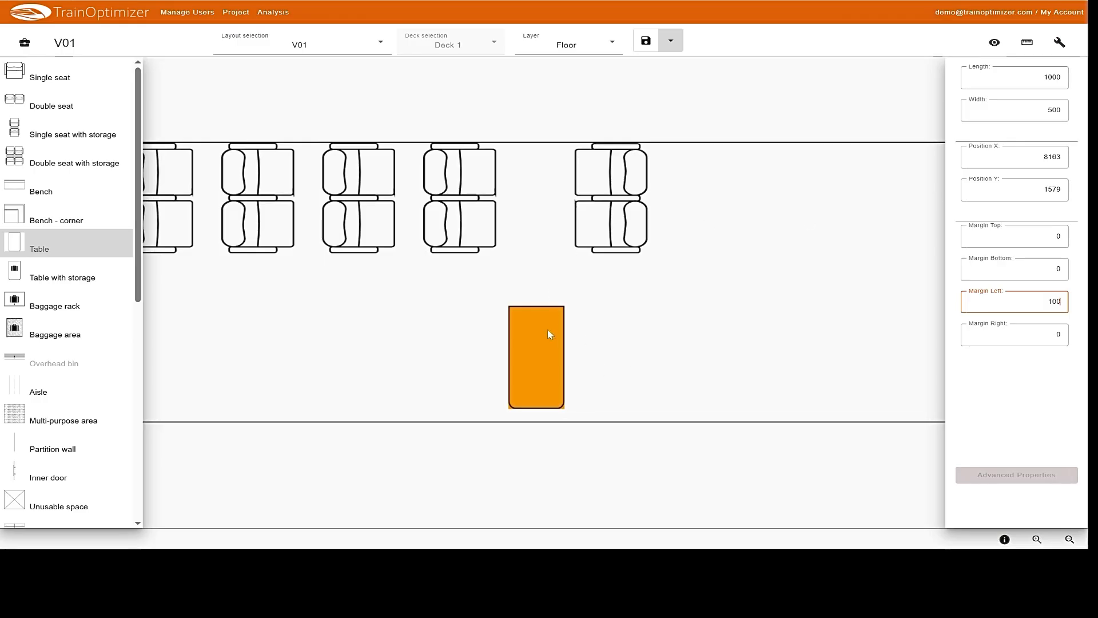
pyautogui.click(537, 349)
pyautogui.moveTo(542, 340); pyautogui.dragTo(534, 175)
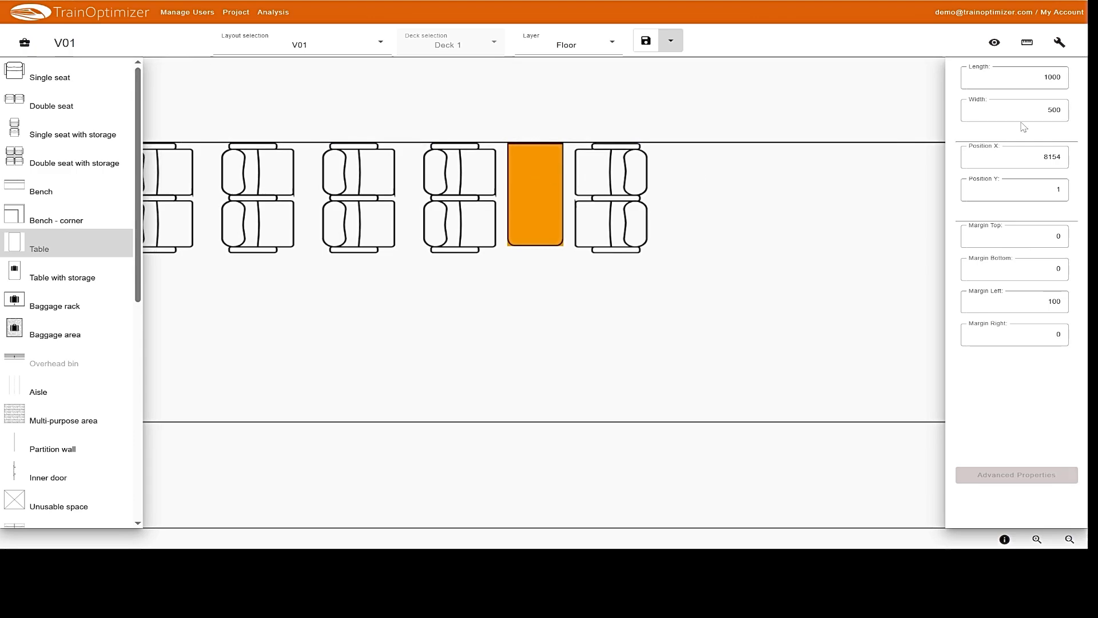
# - Try a length of 250 for the table and restore it to 1000
pyautogui.doubleClick(1052, 77)
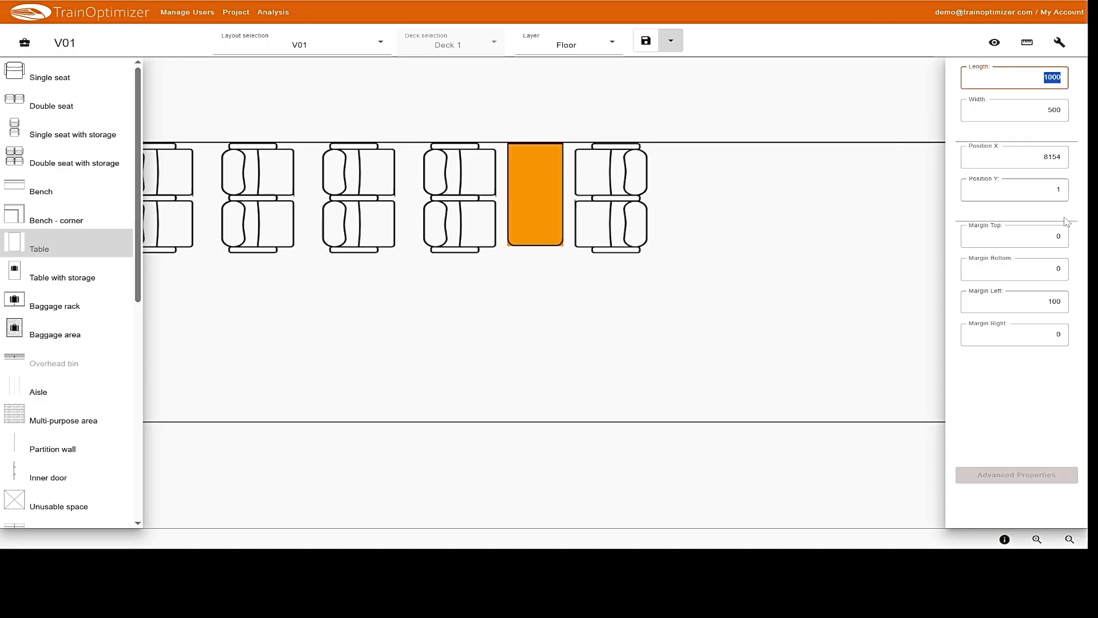
pyautogui.write('250')
pyautogui.click(1085, 108)
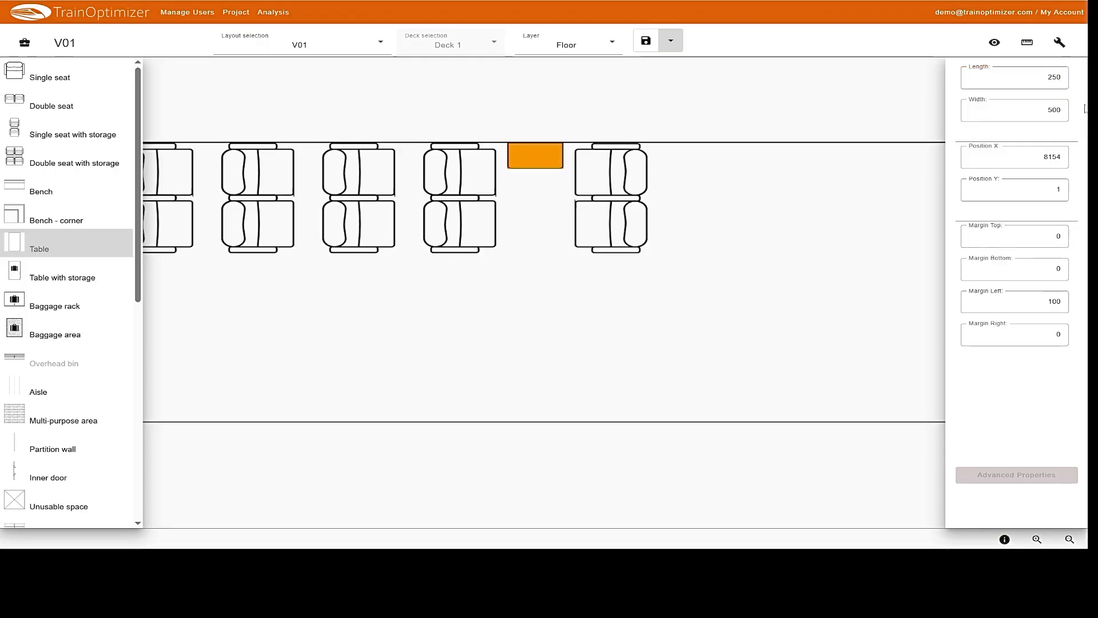
pyautogui.doubleClick(1052, 78)
pyautogui.write('1000')
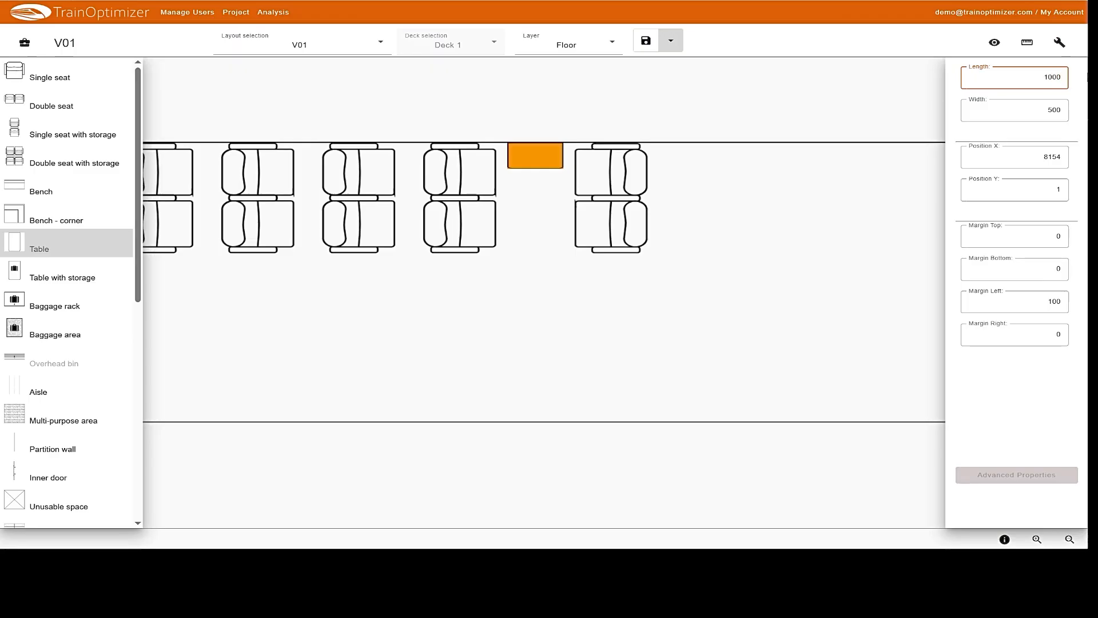
pyautogui.click(1085, 77)
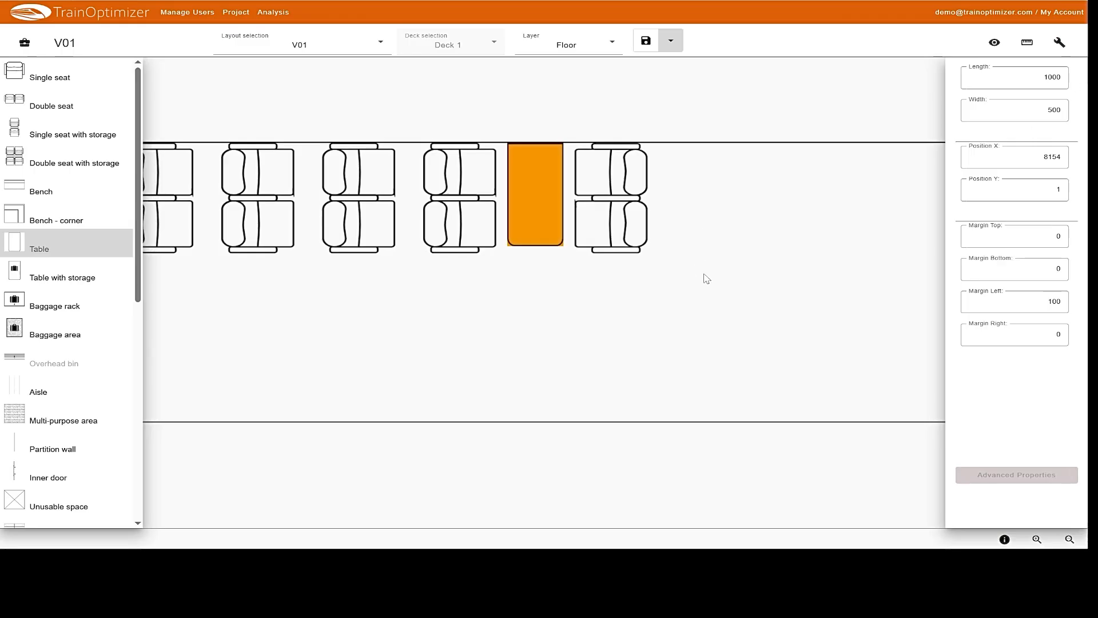
# - Save the layout and hide both the element library and the properties
pyautogui.click(645, 40)
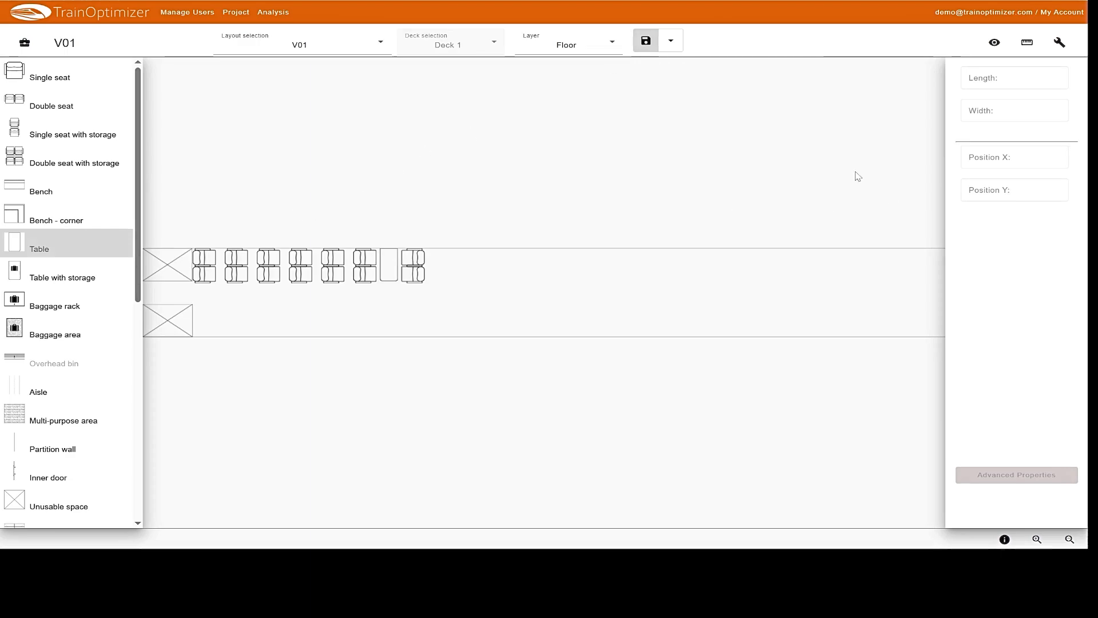
pyautogui.click(27, 50)
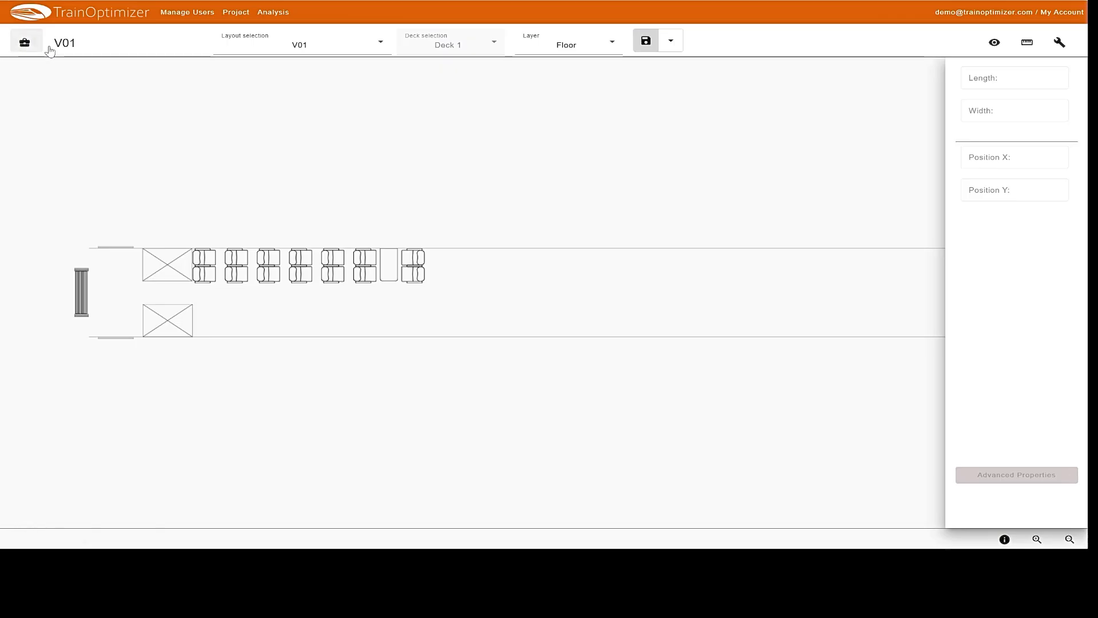
pyautogui.click(1056, 49)
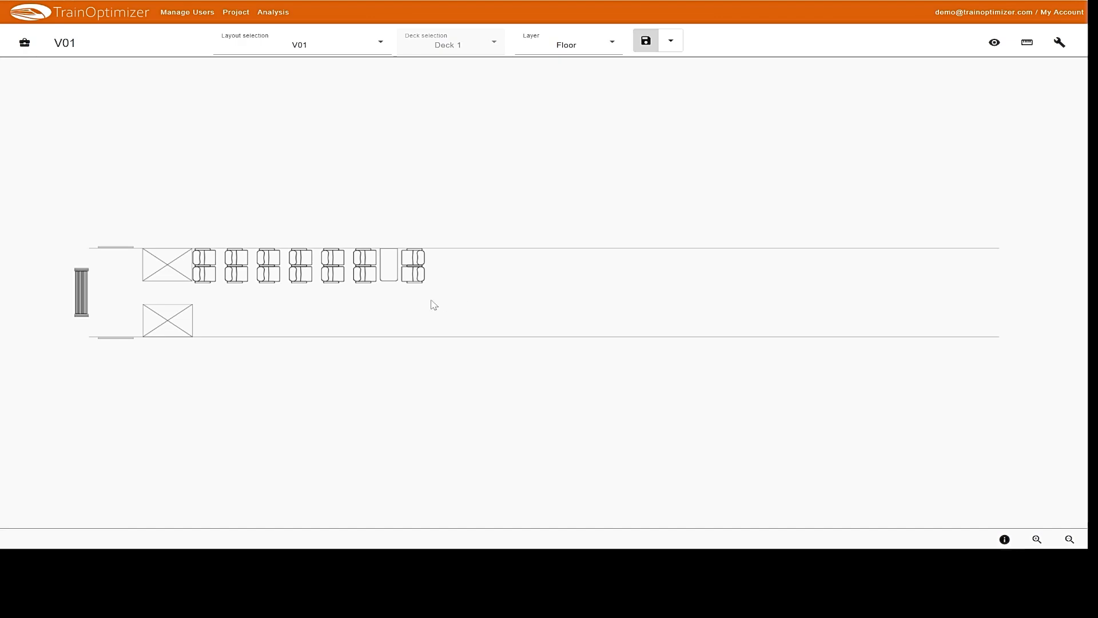
# - Select the reversed double seat behind the table and show its properties
pyautogui.scroll(5, 421, 297)
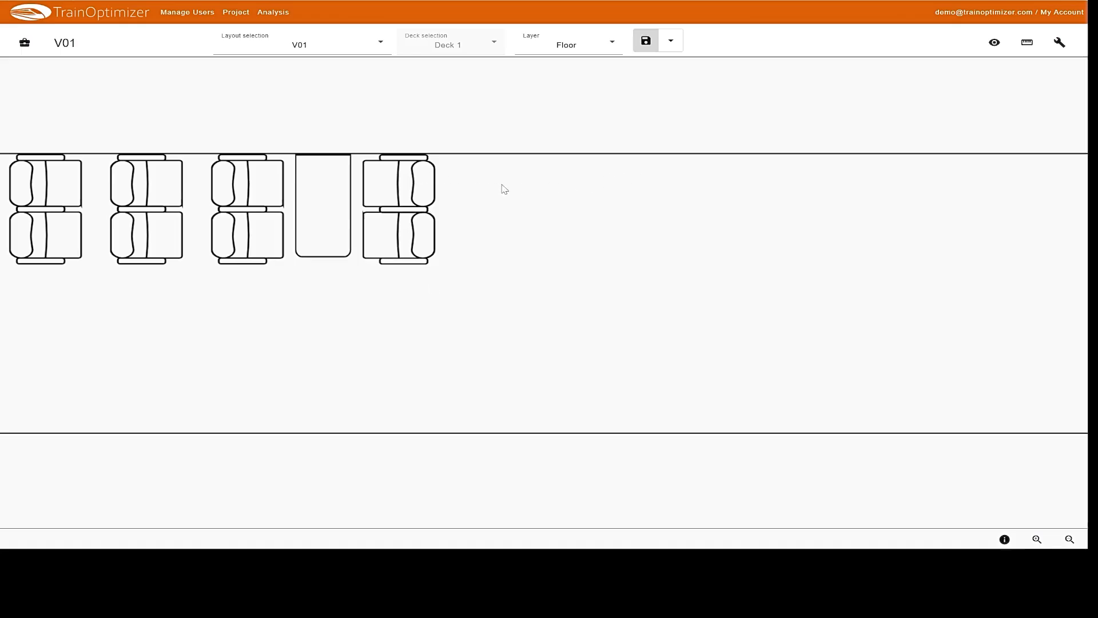
pyautogui.click(399, 190)
pyautogui.click(1067, 45)
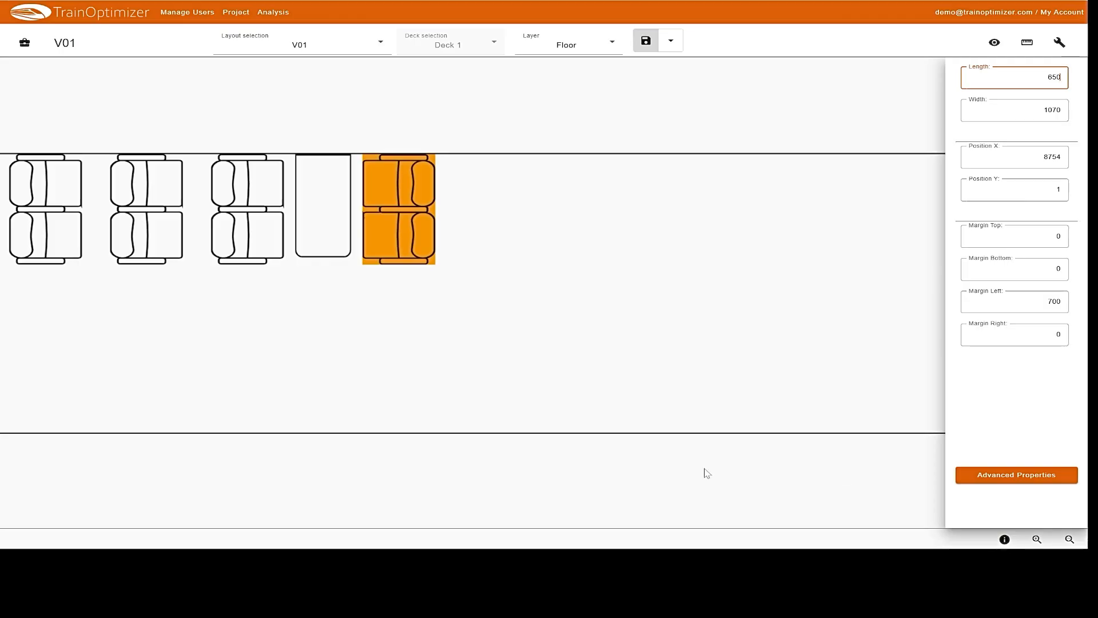
# - Duplicate the double seat in front of the table and place the copy, rotated 180 degrees, behind the reversed seat at about X 9655, Y 1
pyautogui.click(260, 201)
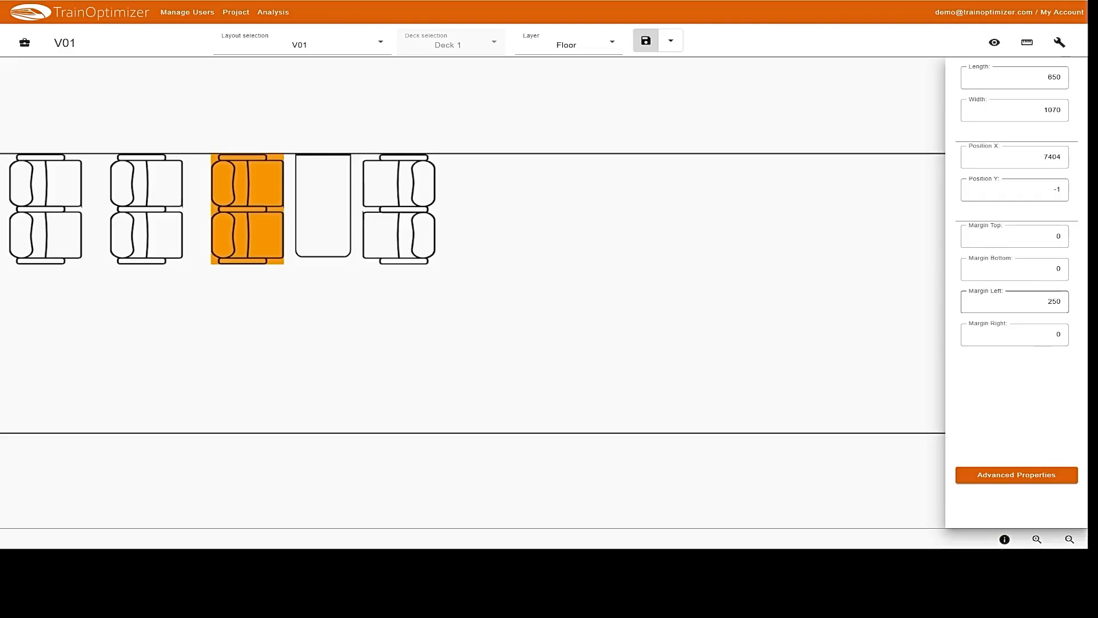
pyautogui.hotkey('ctrl', 'v')
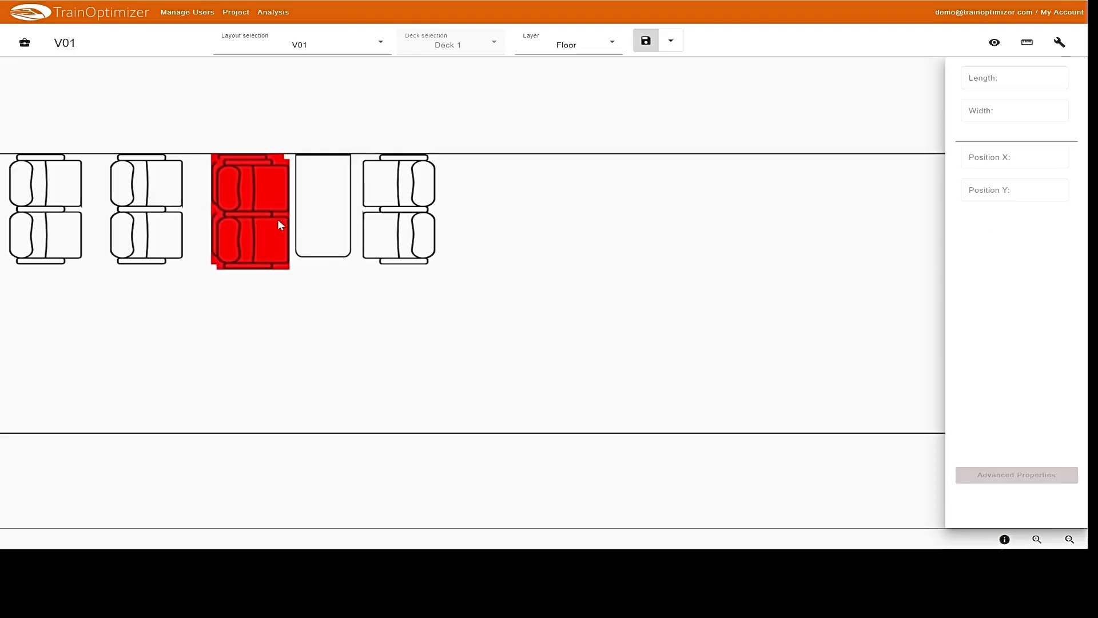
pyautogui.click(246, 186)
pyautogui.moveTo(246, 186); pyautogui.dragTo(490, 200)
pyautogui.press('r')
pyautogui.press('r')
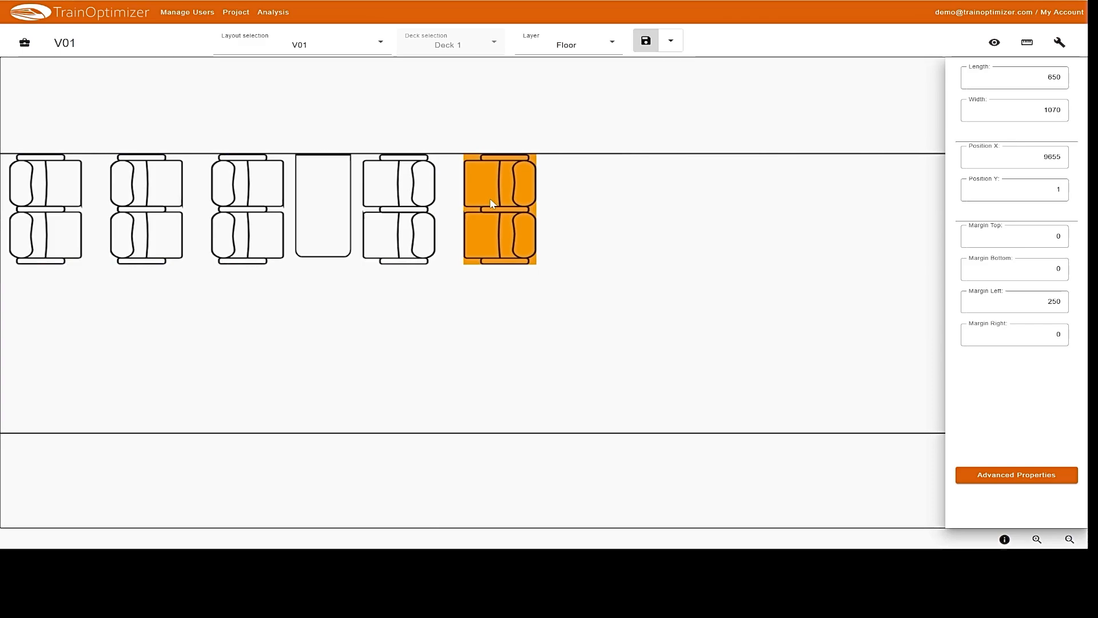
# - Add four more copies of the reversed double seat along the upper wall, up to about X 13255, Y 1
pyautogui.hotkey('ctrl', 'v')
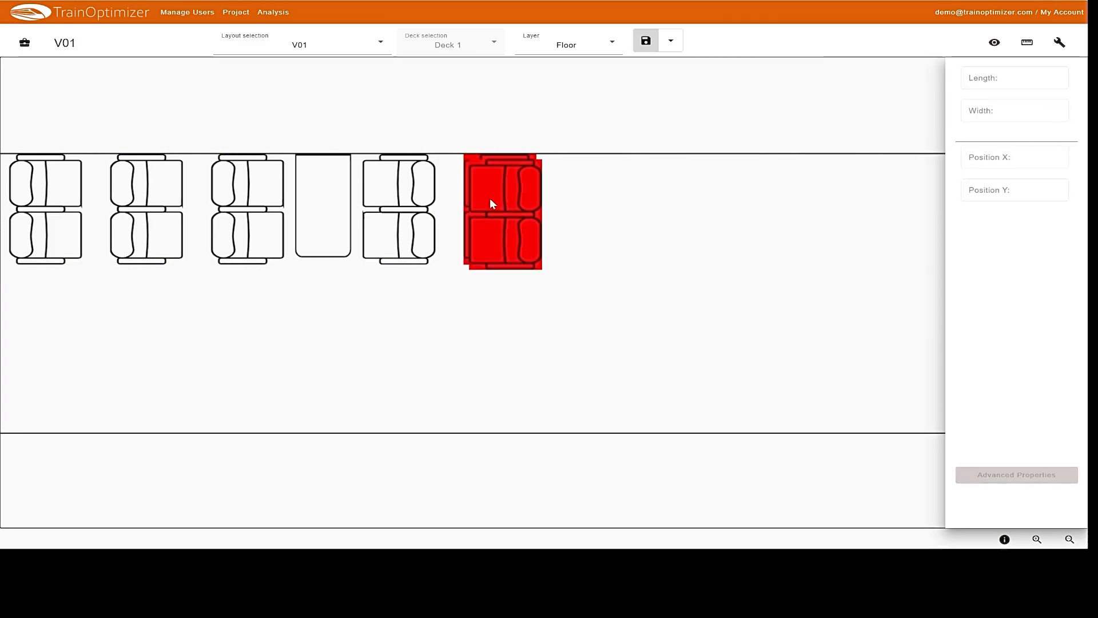
pyautogui.moveTo(491, 199); pyautogui.dragTo(887, 204)
pyautogui.hotkey('ctrl', 'v')
pyautogui.hotkey('ctrl', 'v')
pyautogui.hotkey('ctrl', 'v')
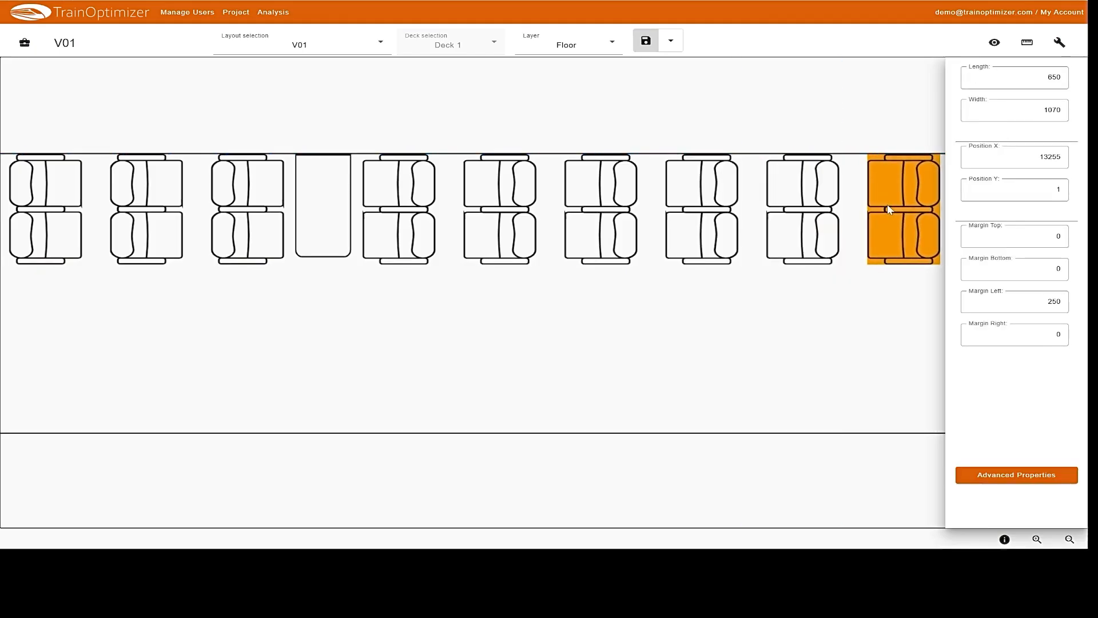
# - Extend the reversed seat row with two more copies up to about X 15055, Y 1, and save the layout
pyautogui.hscroll(5, 883, 212)
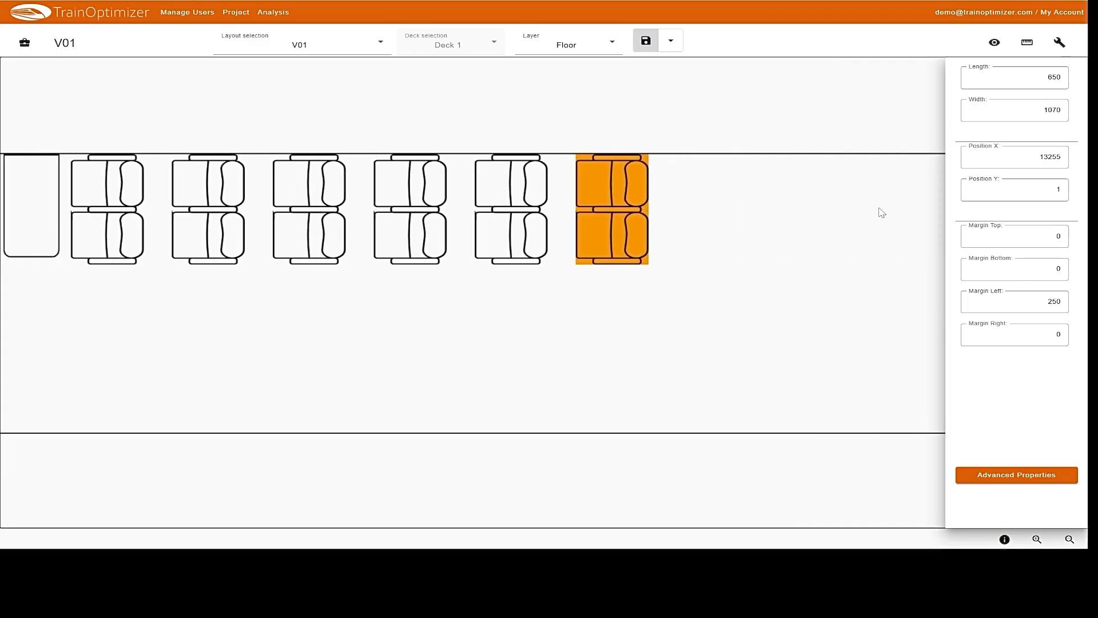
pyautogui.hotkey('ctrl', 'v')
pyautogui.moveTo(632, 212); pyautogui.dragTo(815, 204)
pyautogui.hotkey('ctrl', 'v')
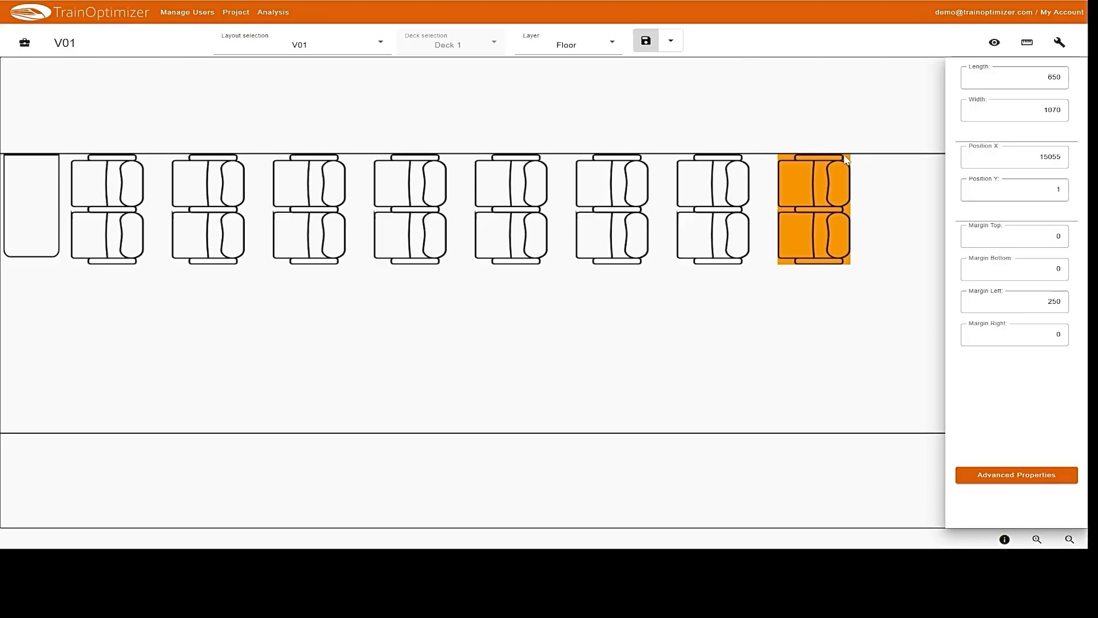
pyautogui.click(646, 41)
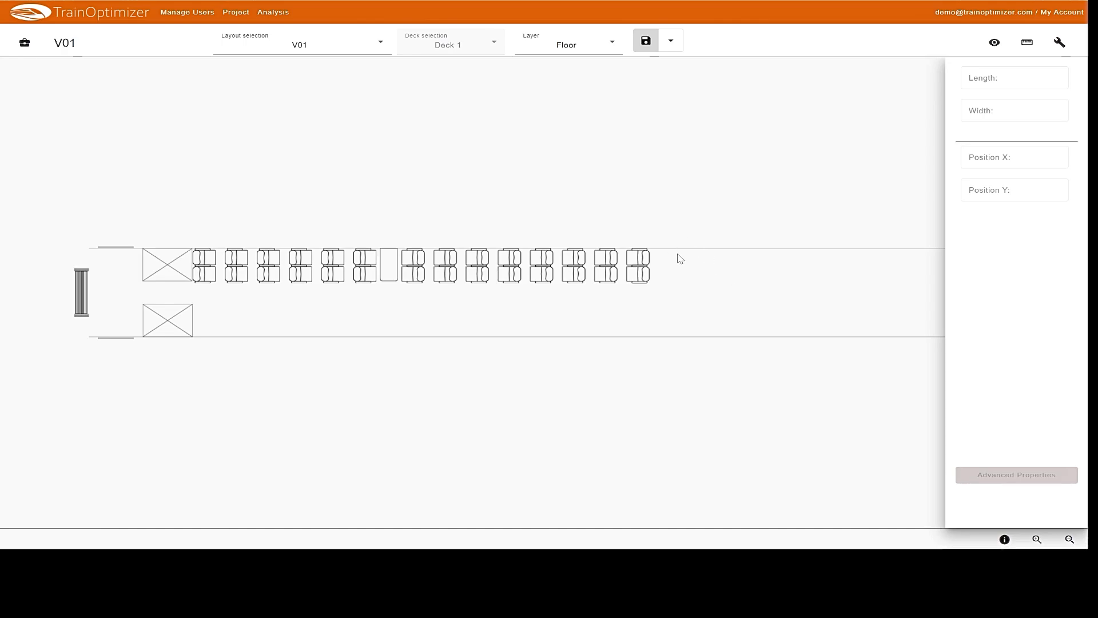
# - Duplicate the last reversed double seat, rotate the copy 180 degrees and place it back to back against that seat on the upper wall
pyautogui.scroll(3, 675, 259)
pyautogui.scroll(1, 676, 260)
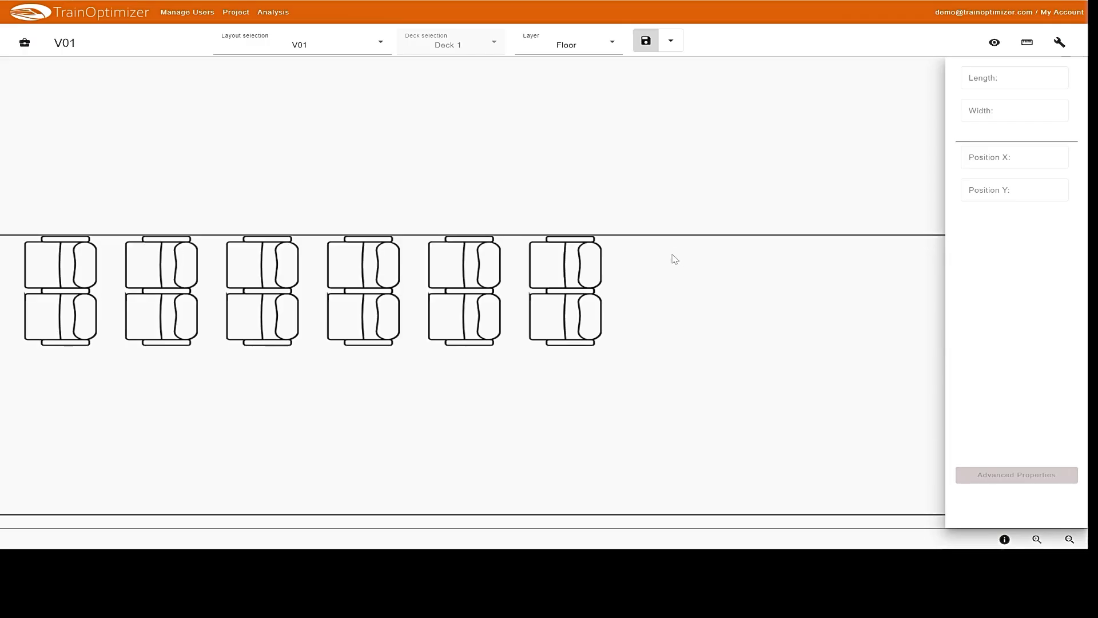
pyautogui.click(575, 271)
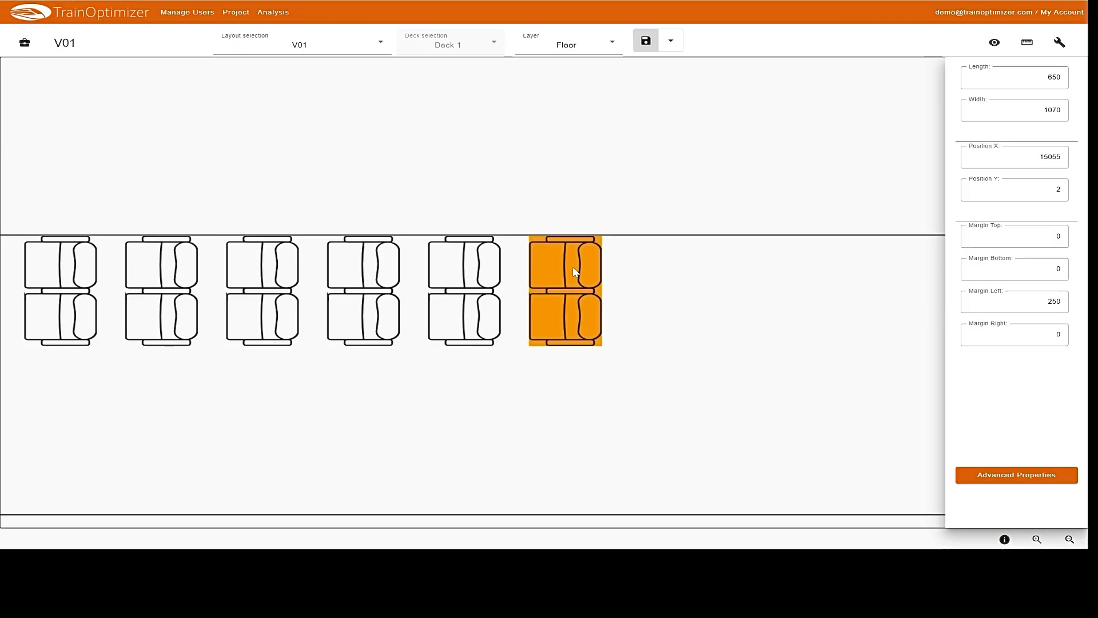
pyautogui.hotkey('ctrl', 'v')
pyautogui.click(573, 268)
pyautogui.moveTo(572, 269); pyautogui.dragTo(830, 289)
pyautogui.press('r')
pyautogui.press('r')
# - Add three more copies of the rotated double seat along the upper wall, up to about X 18403, Y 1
pyautogui.hotkey('ctrl', 'c')
pyautogui.hotkey('ctrl', 'v')
pyautogui.hotkey('ctrl', 'v')
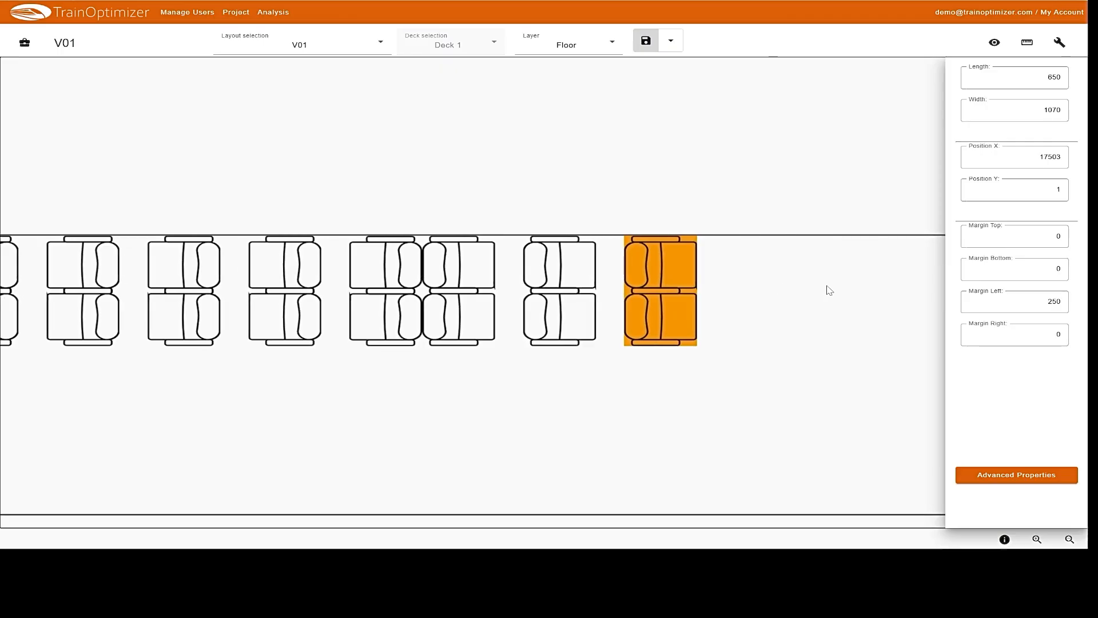
pyautogui.moveTo(680, 291); pyautogui.dragTo(770, 288)
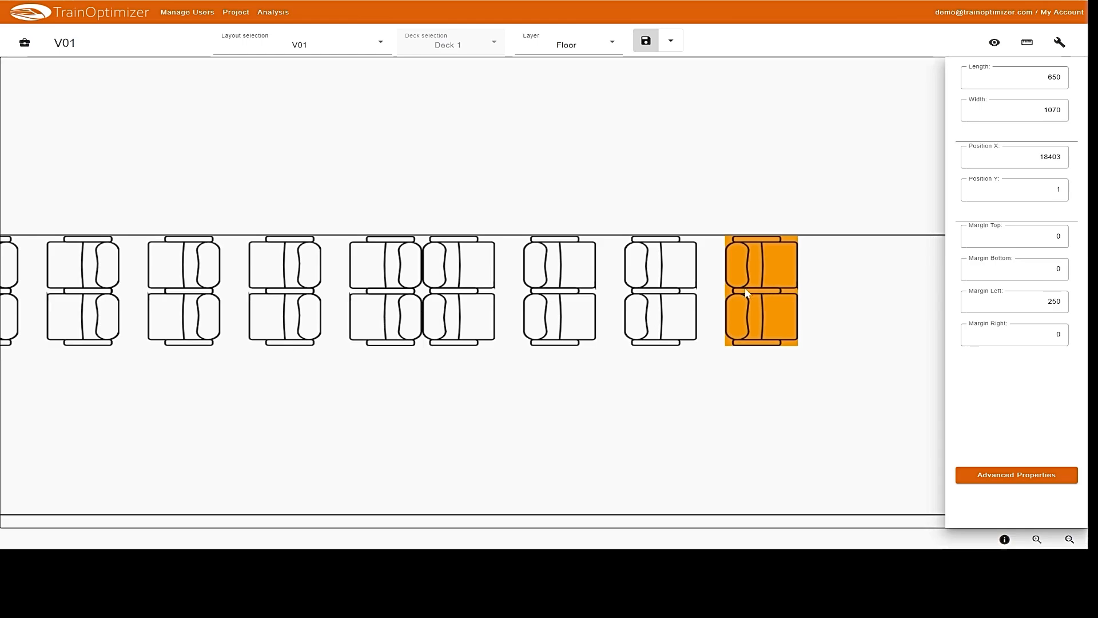
# - Duplicate the reversed double seat behind the table and place the copy facing the last row at about X 19751, Y 1
pyautogui.scroll(-3, 354, 324)
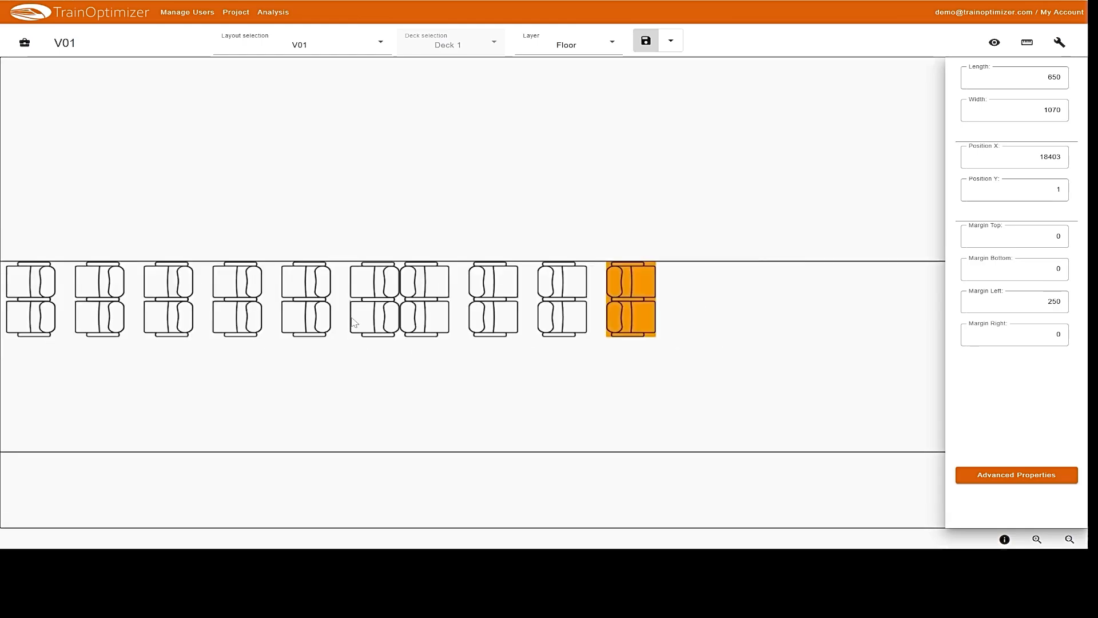
pyautogui.hscroll(-7, 355, 323)
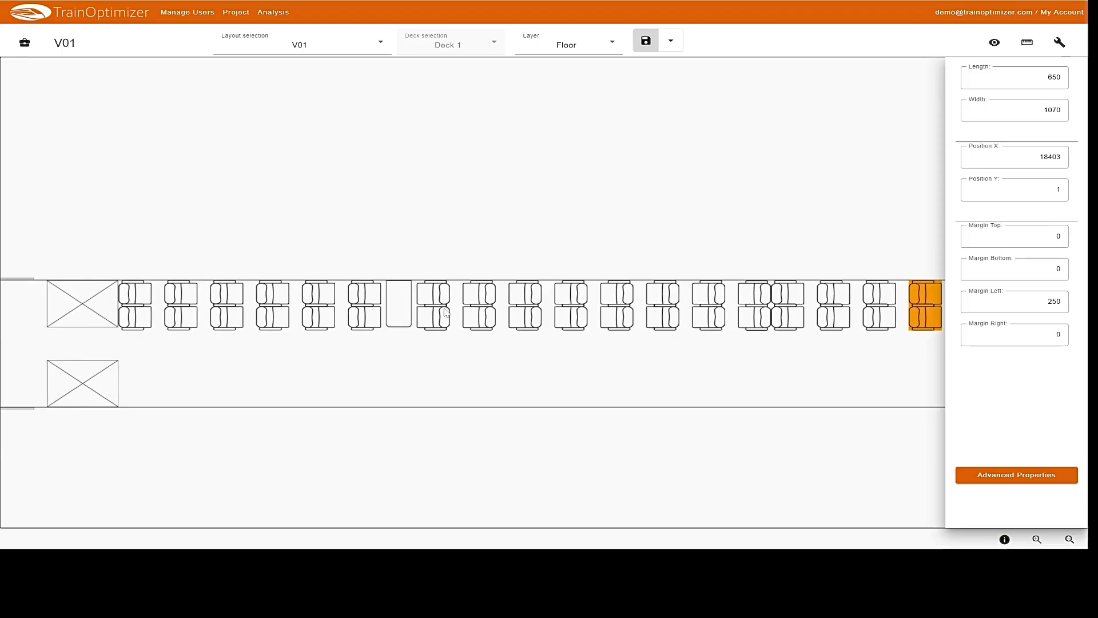
pyautogui.click(446, 312)
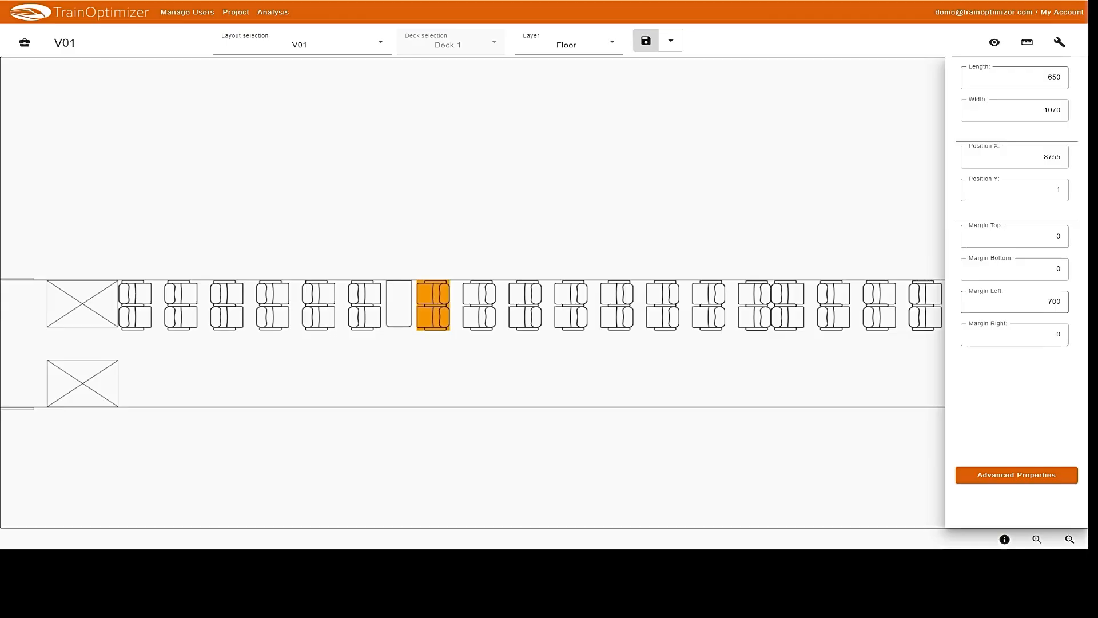
pyautogui.hotkey('ctrl', 'v')
pyautogui.click(433, 311)
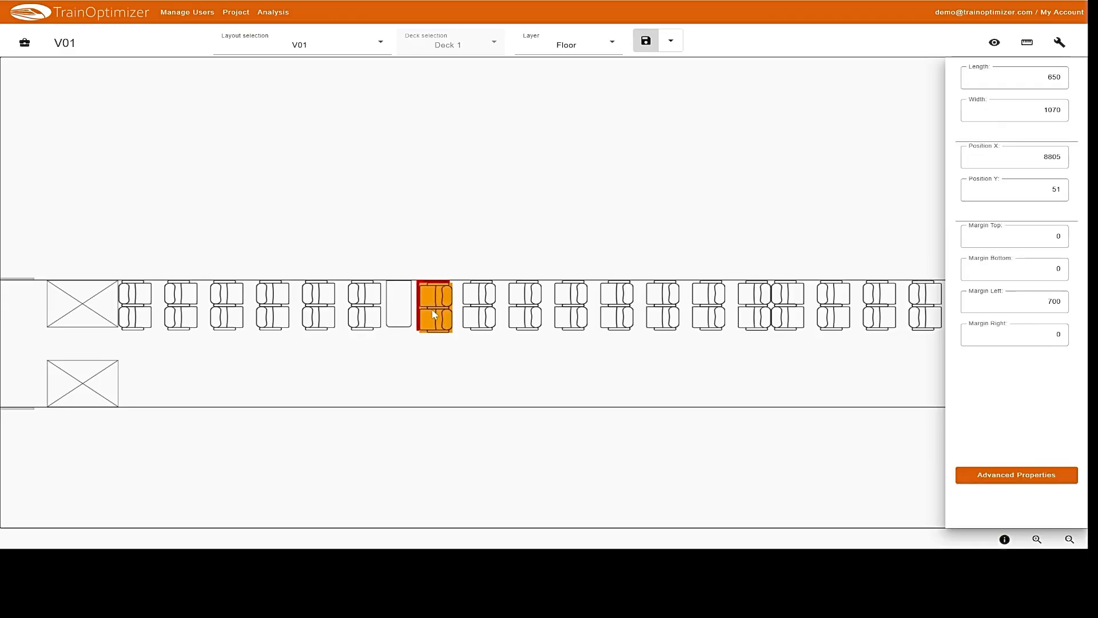
pyautogui.moveTo(433, 310); pyautogui.dragTo(913, 250)
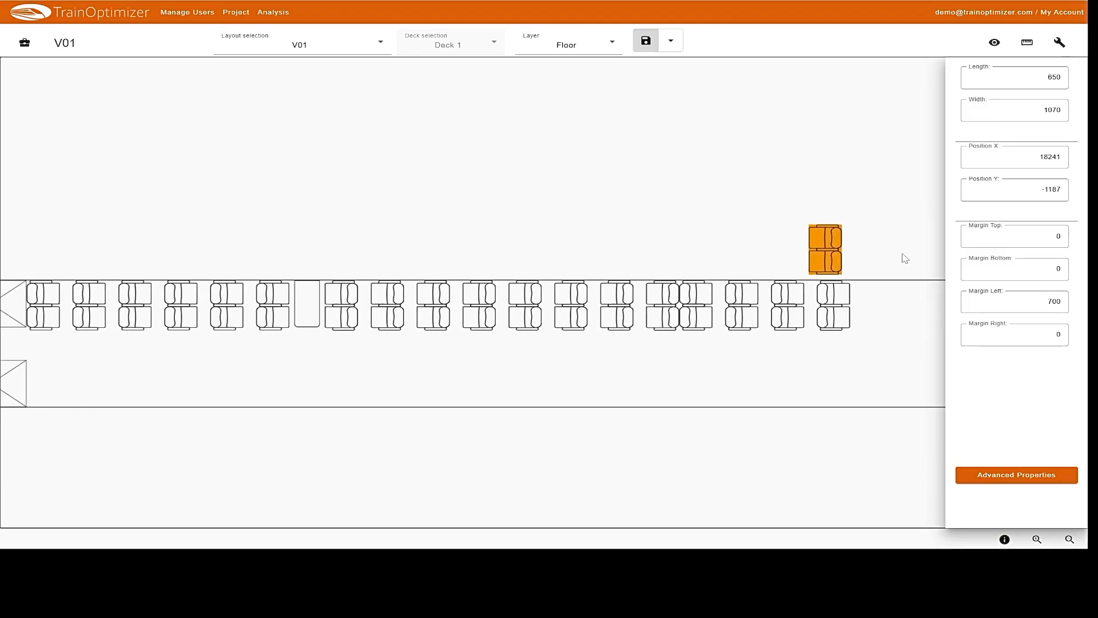
pyautogui.hscroll(7, 902, 255)
pyautogui.scroll(3, 420, 303)
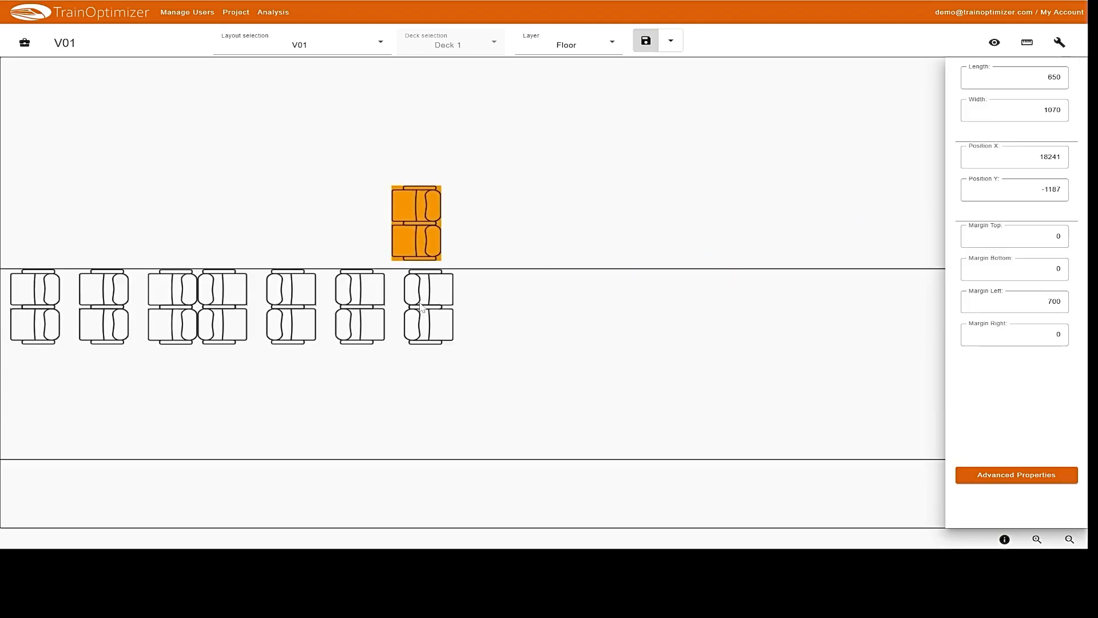
pyautogui.scroll(2, 422, 307)
pyautogui.click(428, 126)
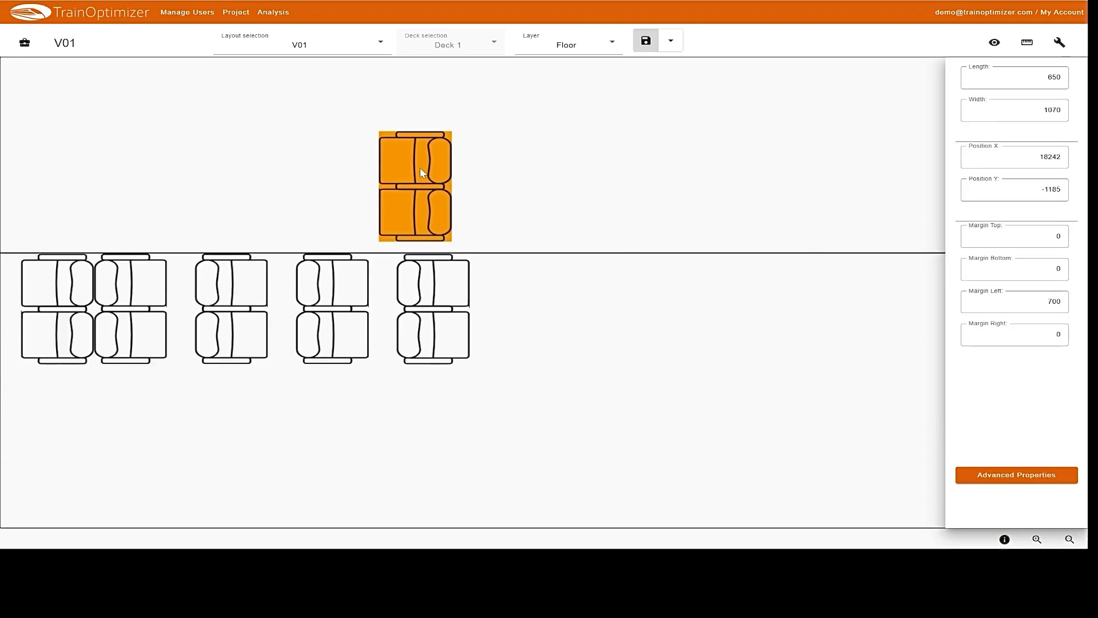
pyautogui.moveTo(420, 167); pyautogui.dragTo(584, 293)
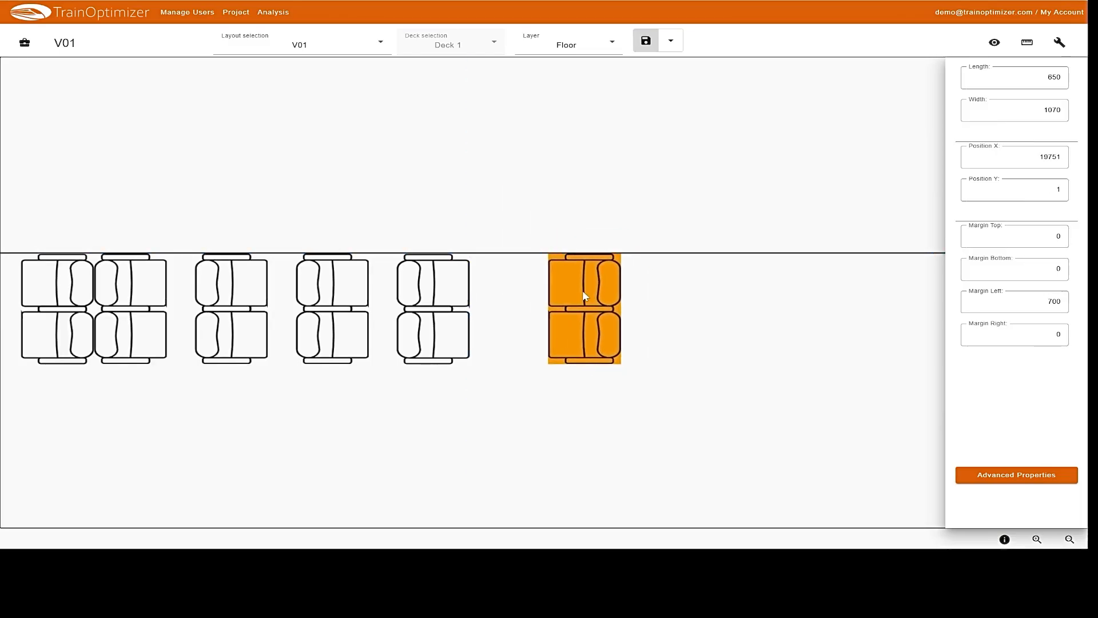
# - Add four copies of the reversed double seat with the 250 left margin along the upper wall, up to about X 23351, Y 6
pyautogui.hscroll(-1, 138, 405)
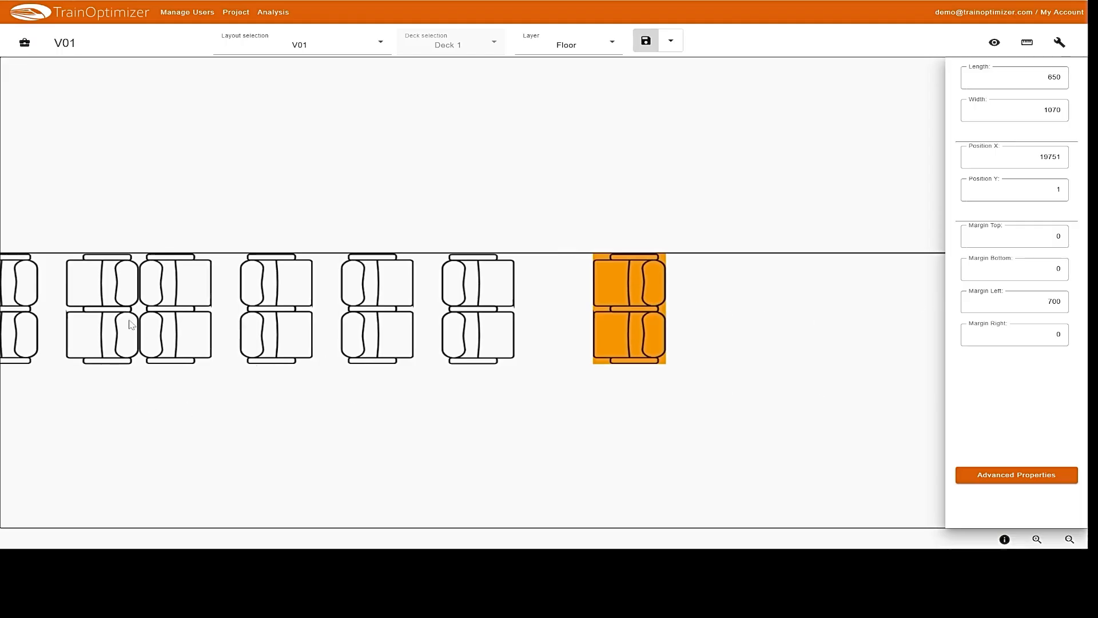
pyautogui.click(100, 280)
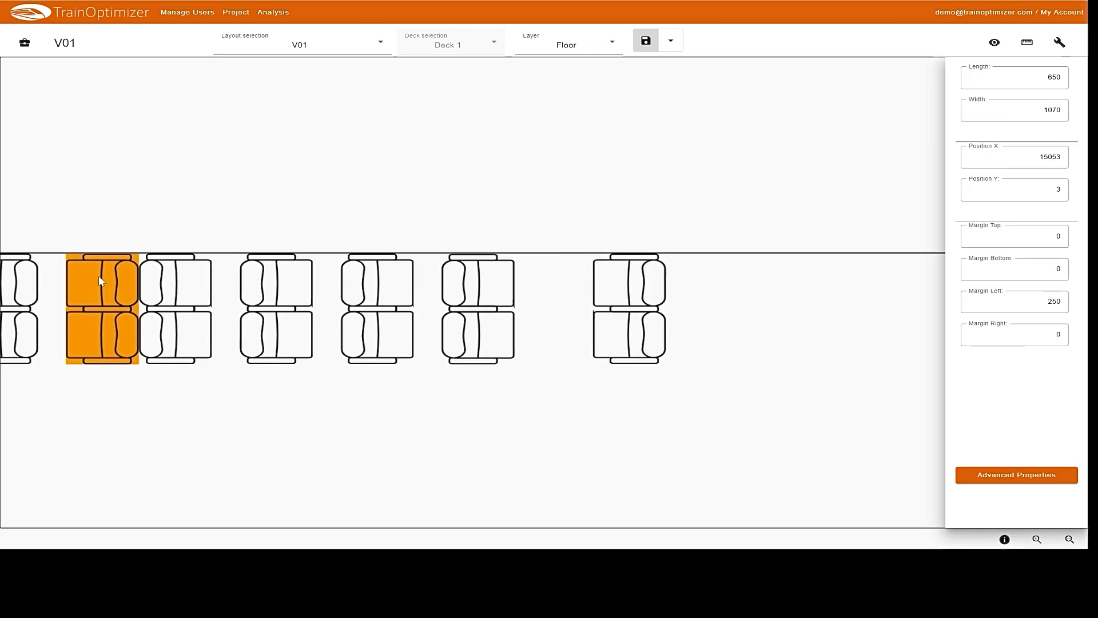
pyautogui.moveTo(98, 281); pyautogui.dragTo(826, 284)
pyautogui.hscroll(5, 826, 283)
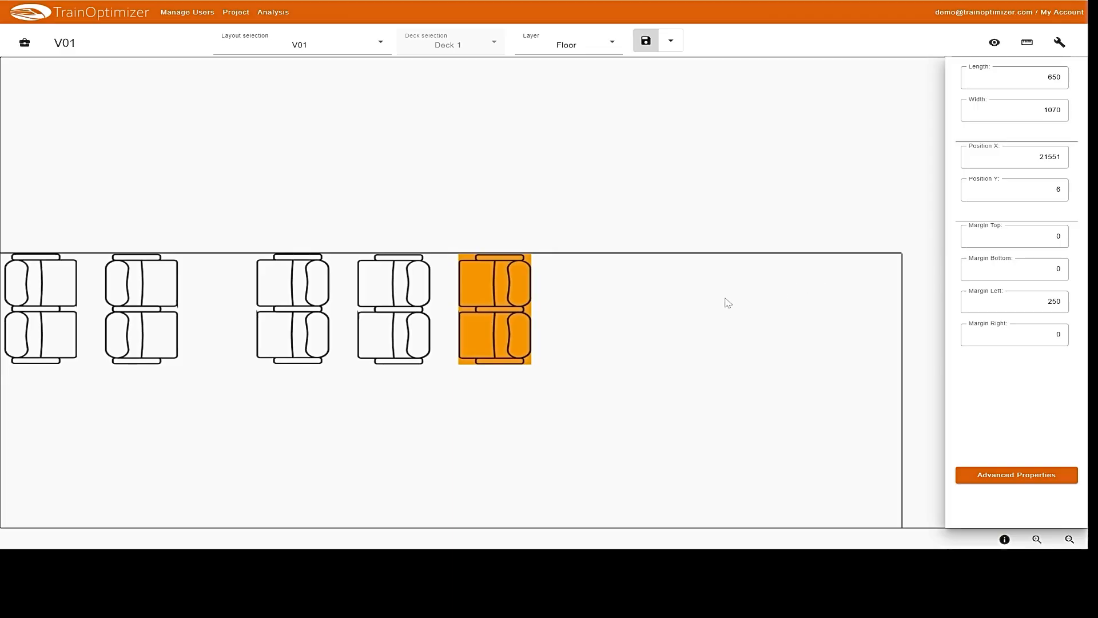
pyautogui.moveTo(493, 307); pyautogui.dragTo(687, 305)
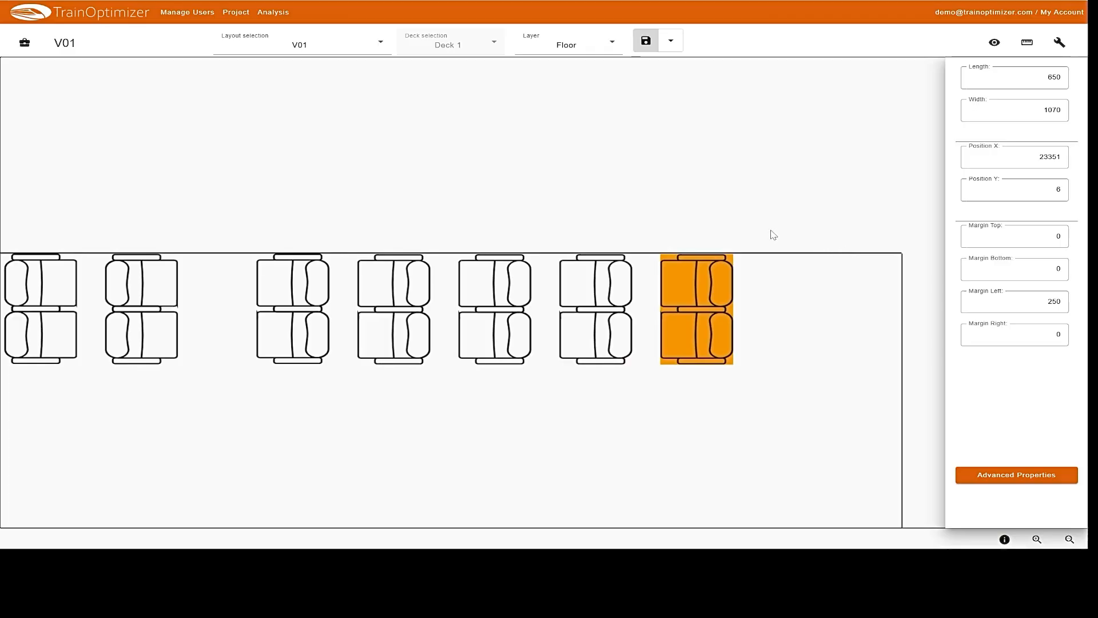
# - Duplicate the upper entrance door and place the copy above the last double seat at about X 23514, Y -560
pyautogui.scroll(-3, 560, 246)
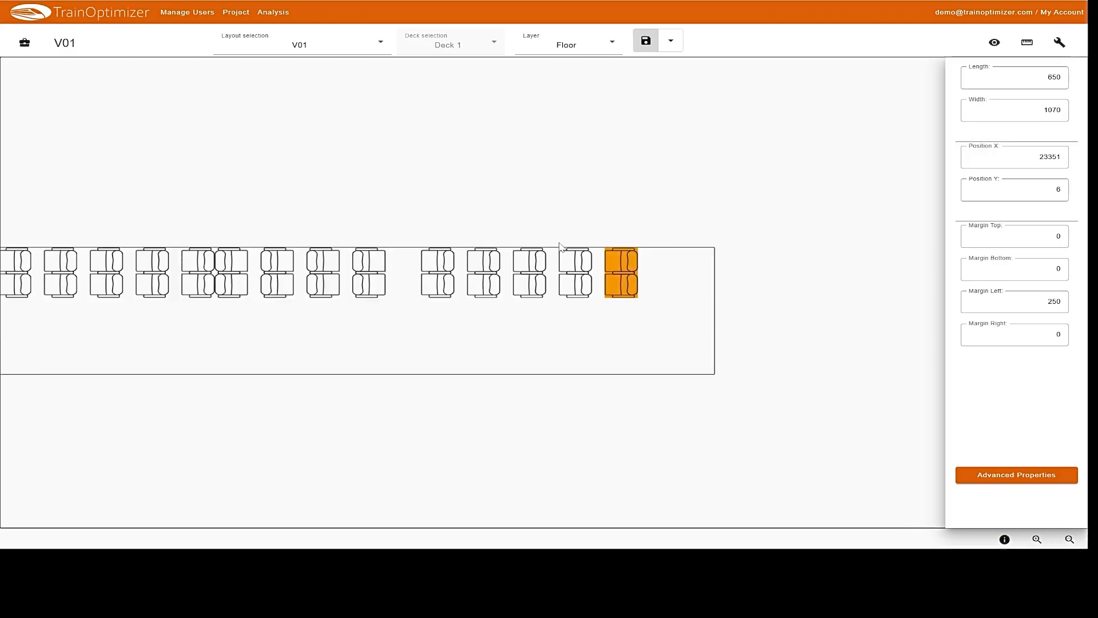
pyautogui.hscroll(-3, 433, 291)
pyautogui.hscroll(-5, 435, 292)
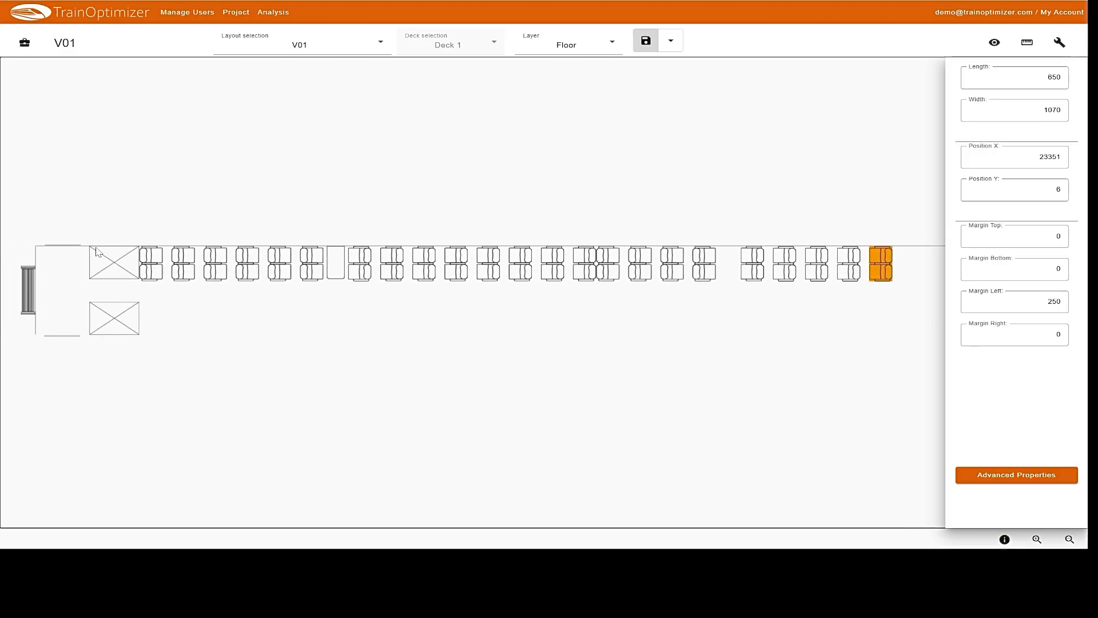
pyautogui.click(77, 246)
pyautogui.click(76, 252)
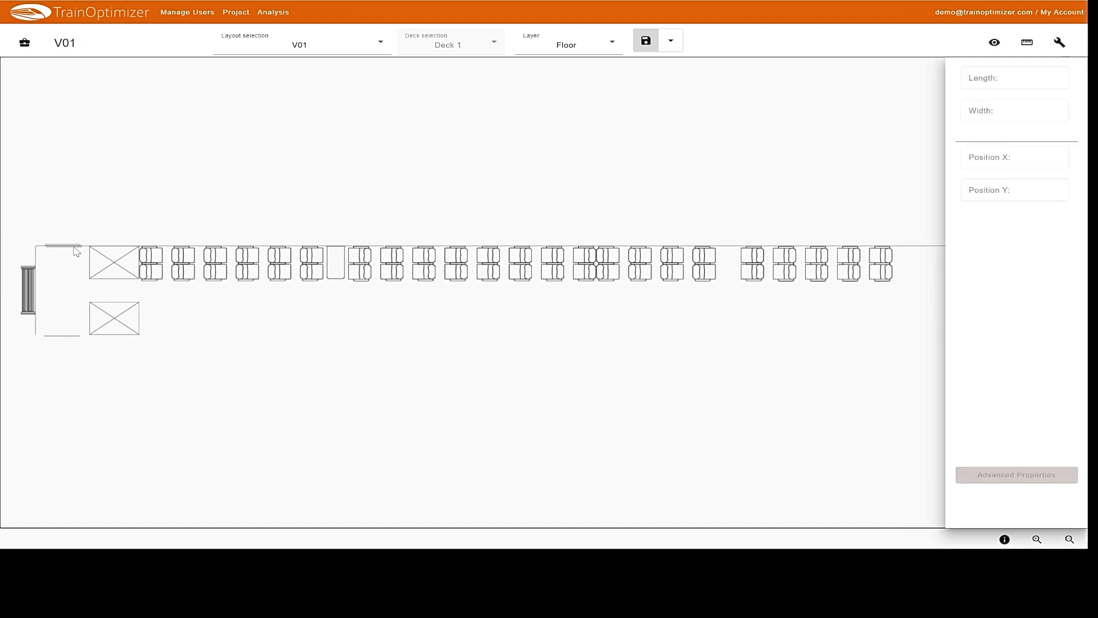
pyautogui.moveTo(76, 251); pyautogui.dragTo(779, 234)
pyautogui.scroll(8, 737, 250)
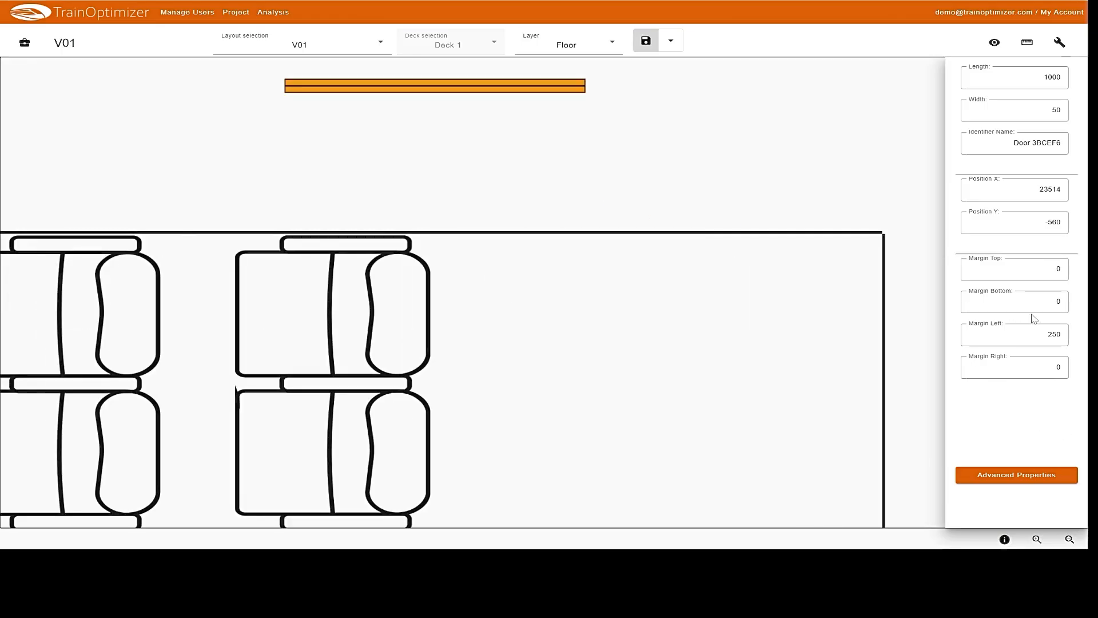
# - Set the copied door's right margin to 250 and place it on the upper wall at about X 24251, Y -60
pyautogui.doubleClick(1059, 368)
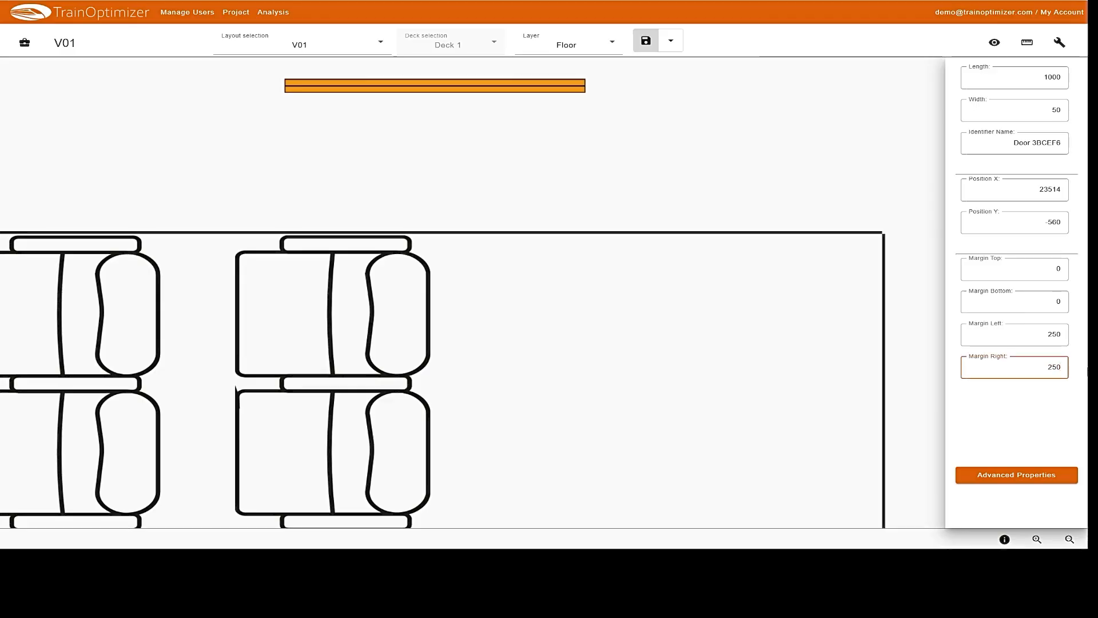
pyautogui.click(467, 87)
pyautogui.moveTo(468, 87); pyautogui.dragTo(686, 220)
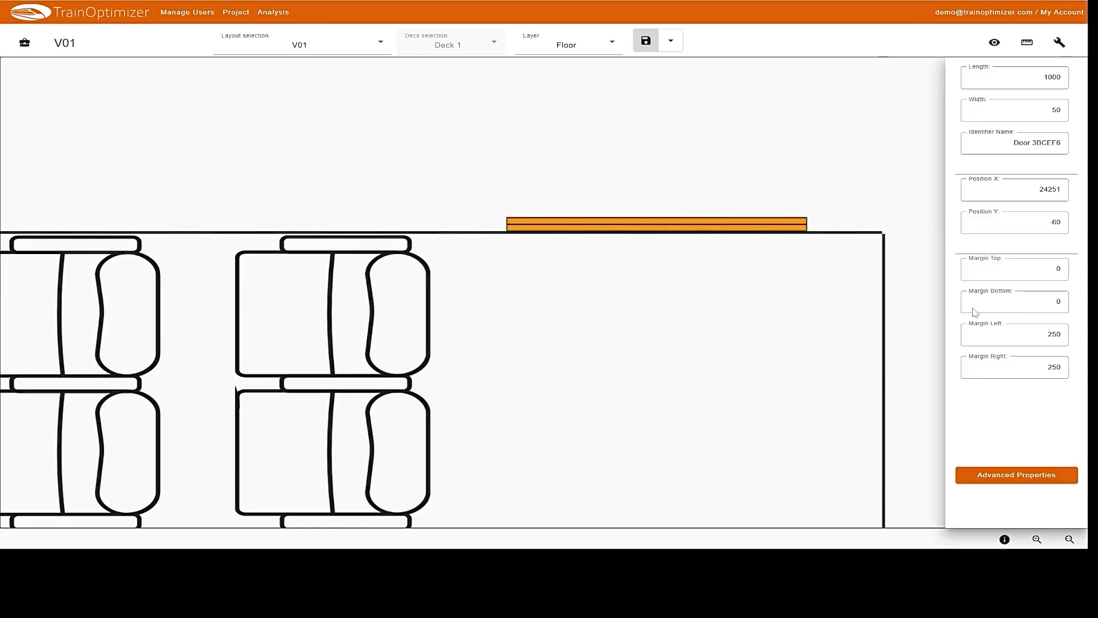
# - Rename the copied door as Door 3 and check its advanced properties without changing them
pyautogui.moveTo(1032, 143); pyautogui.dragTo(1056, 143)
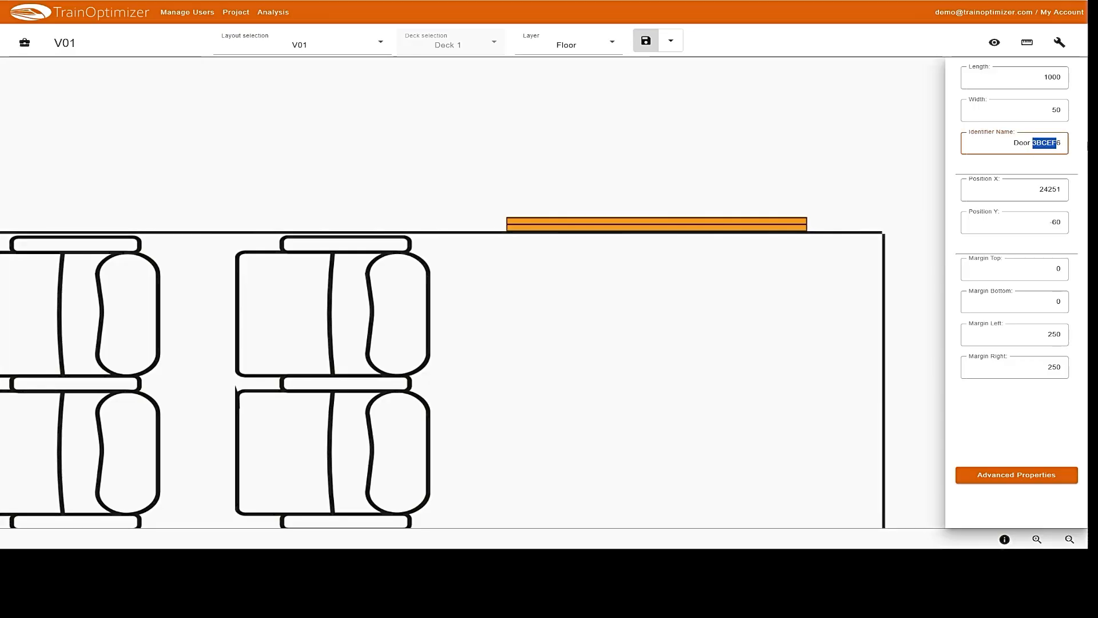
pyautogui.write('3')
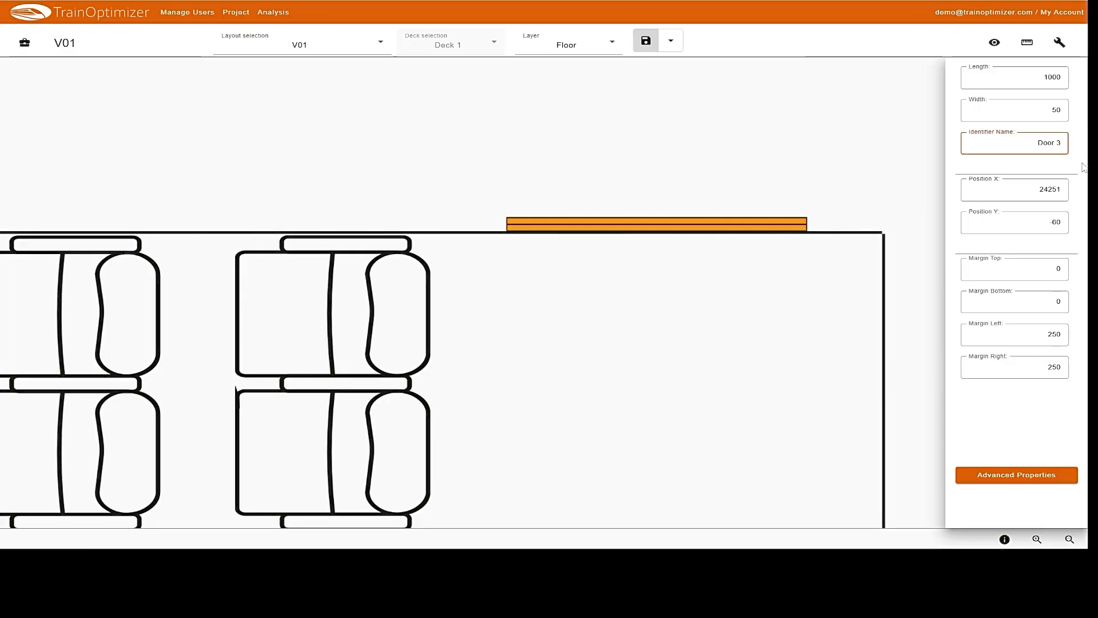
pyautogui.click(1083, 167)
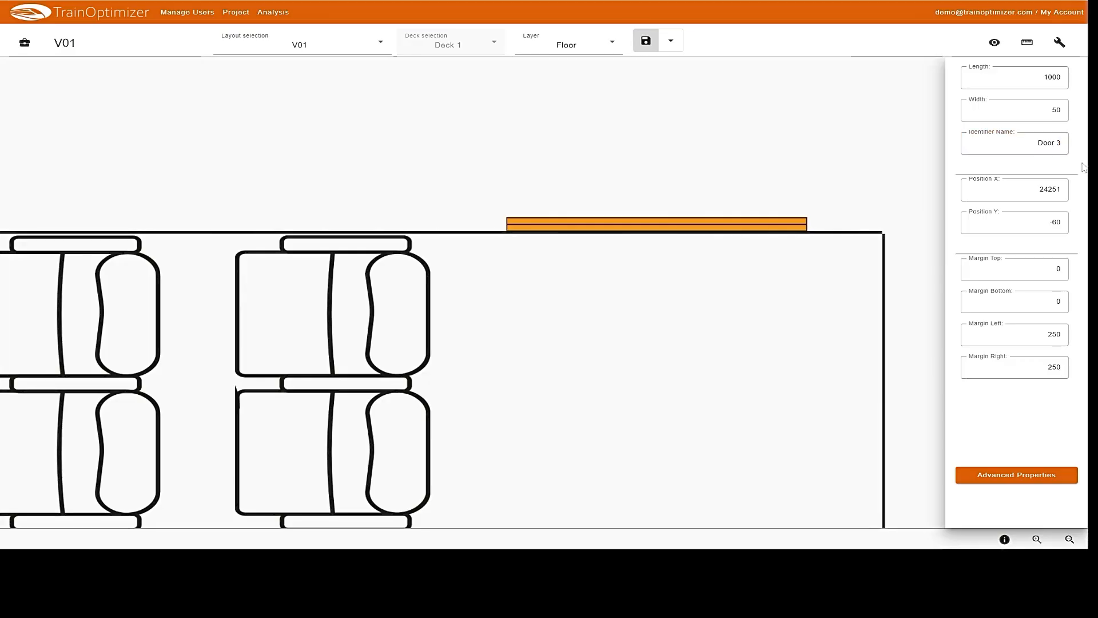
pyautogui.click(1050, 483)
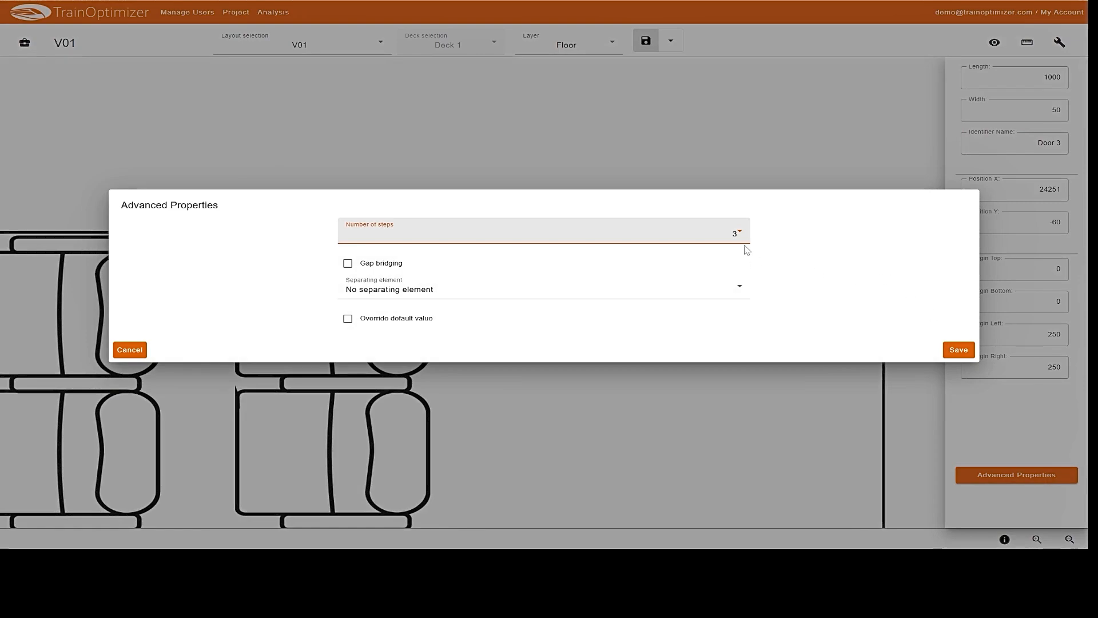
pyautogui.click(119, 351)
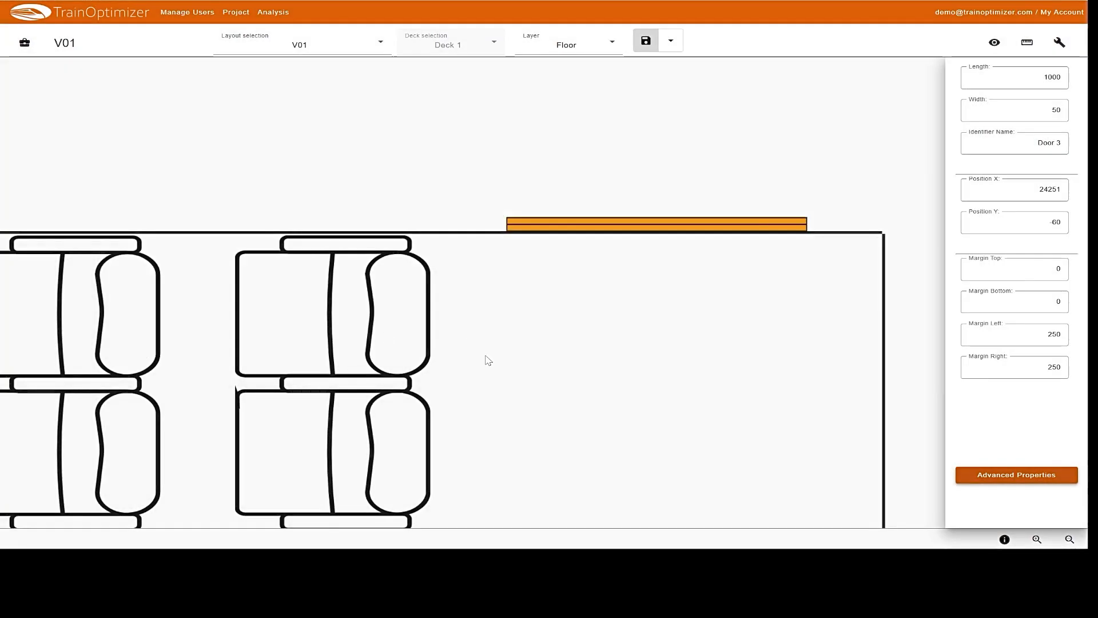
# - Duplicate Door 3 and place the copy opposite it on the lower wall at about X 24249, Y 2708
pyautogui.hscroll(3, 488, 360)
pyautogui.hscroll(-2, 488, 361)
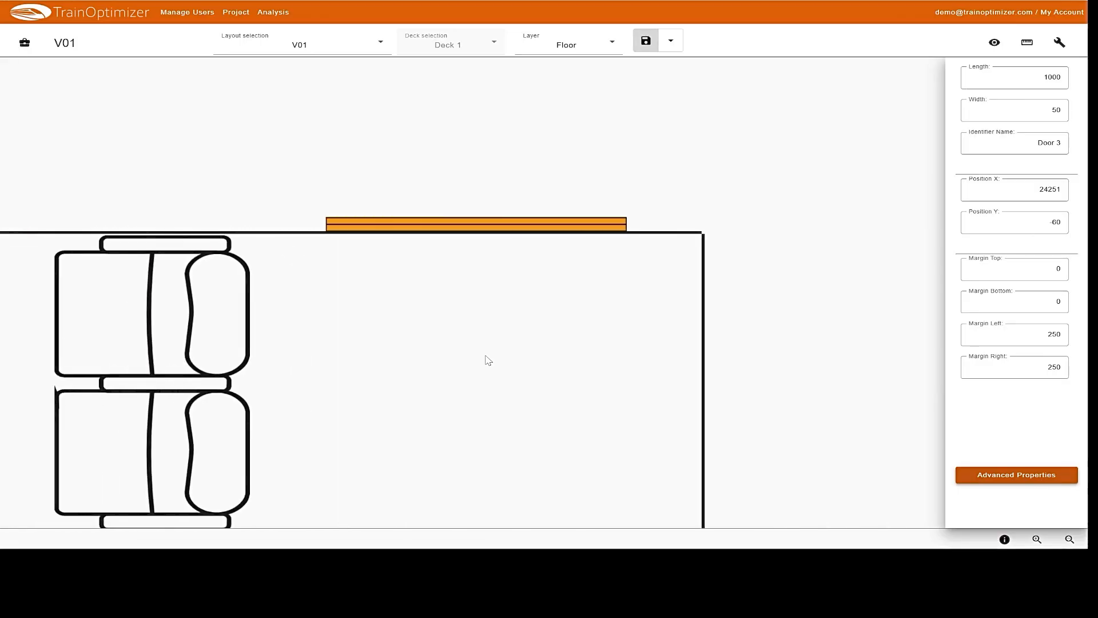
pyautogui.hscroll(-1, 488, 360)
pyautogui.scroll(-2, 488, 361)
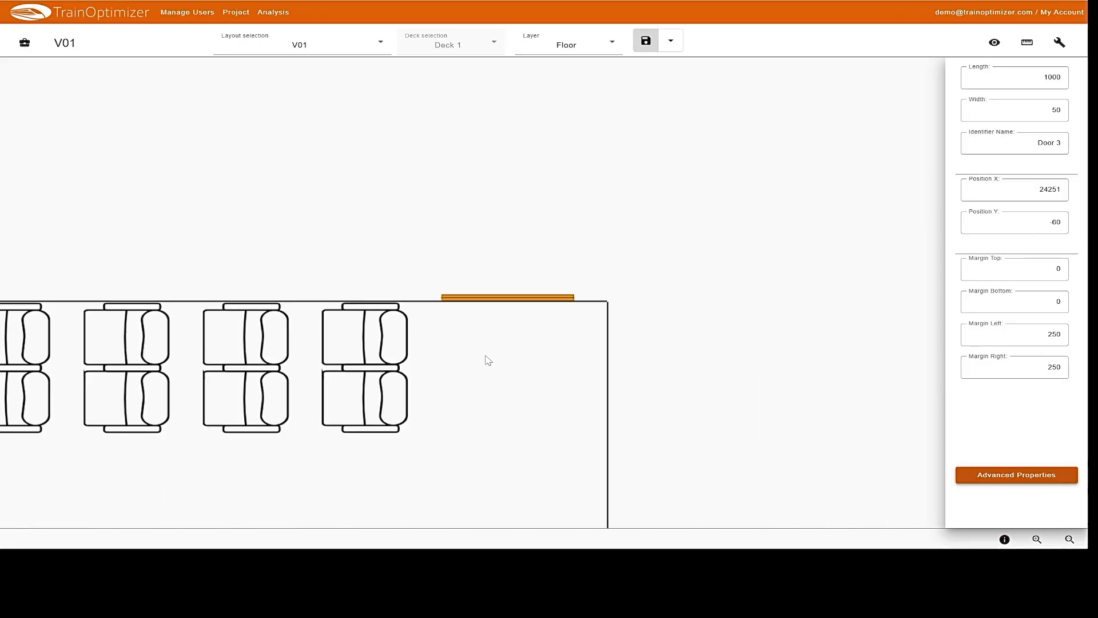
pyautogui.scroll(-4, 488, 360)
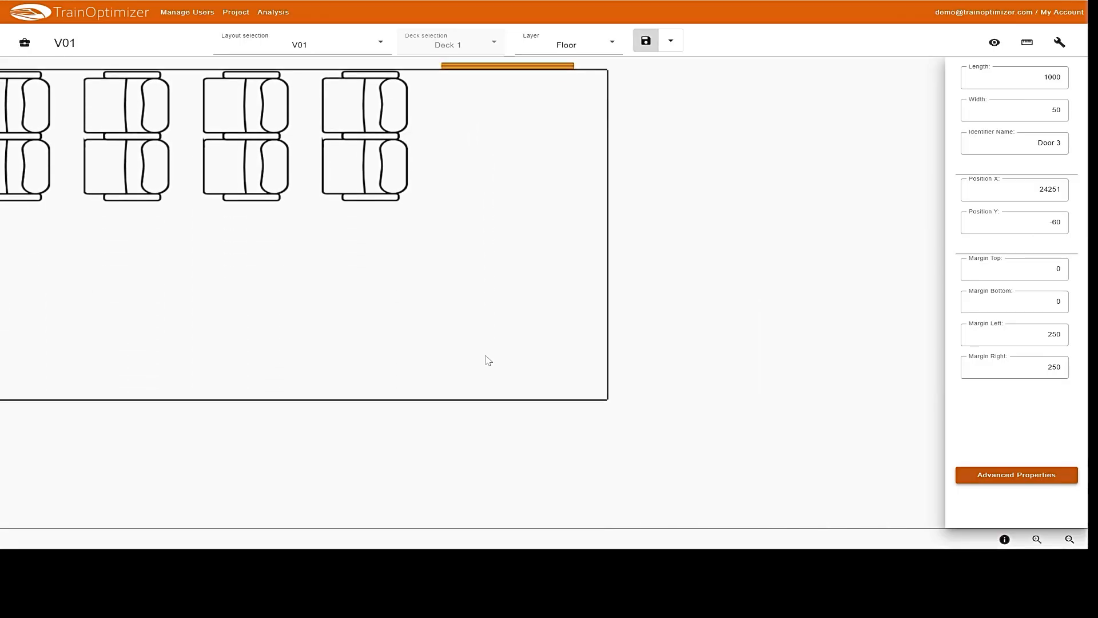
pyautogui.click(561, 67)
pyautogui.moveTo(561, 68); pyautogui.dragTo(555, 407)
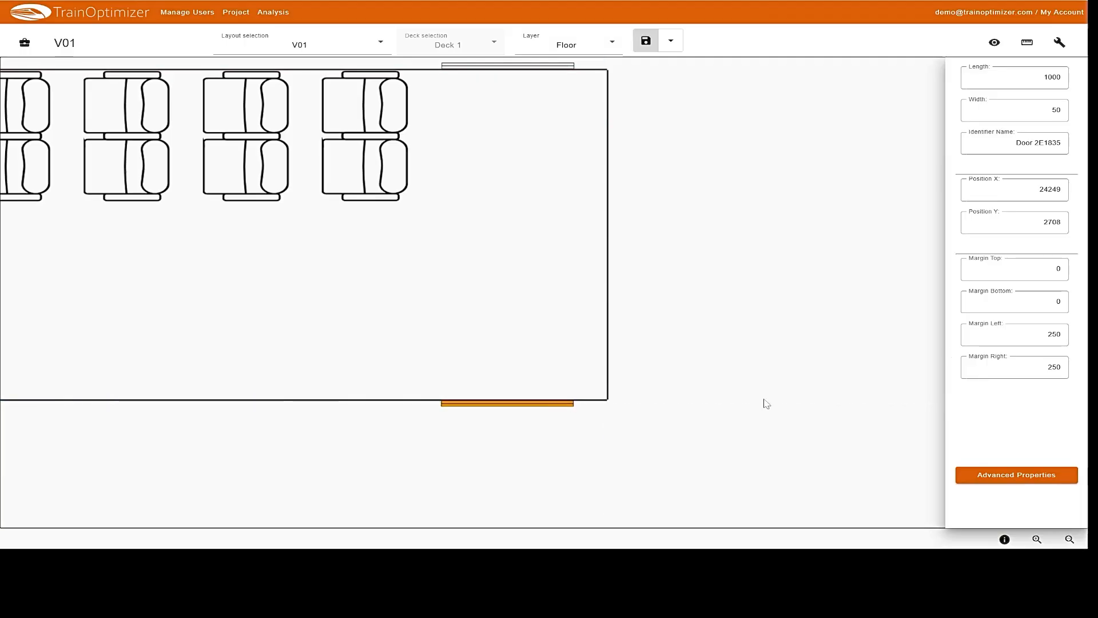
# - Rename the door on the lower wall at the carriage's far end as Door 4
pyautogui.moveTo(1034, 143); pyautogui.dragTo(1083, 143)
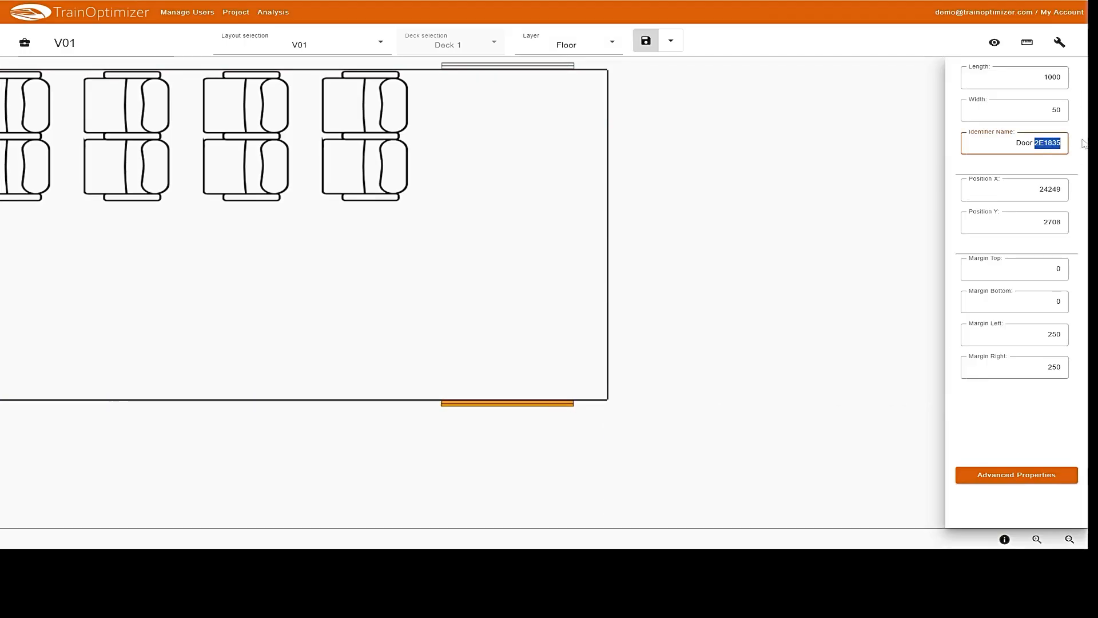
pyautogui.write('4')
pyautogui.click(1085, 159)
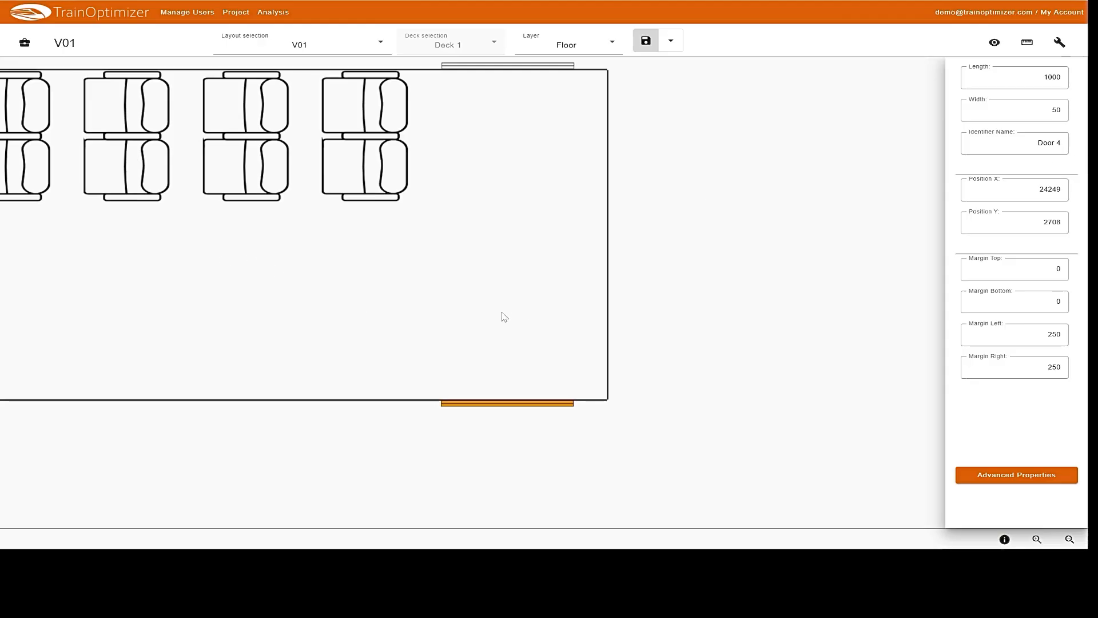
# - Duplicate the table and place the copy between the other pair of facing double seats at about X 19152, Y 10
pyautogui.hscroll(-3, 504, 317)
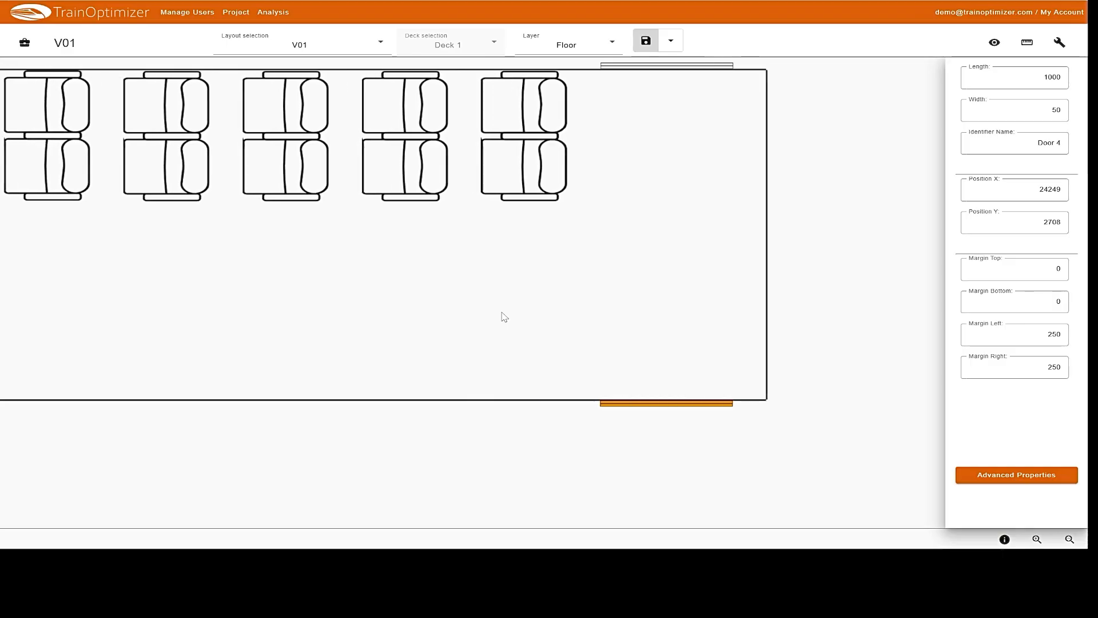
pyautogui.hscroll(-2, 505, 317)
pyautogui.hscroll(-4, 505, 317)
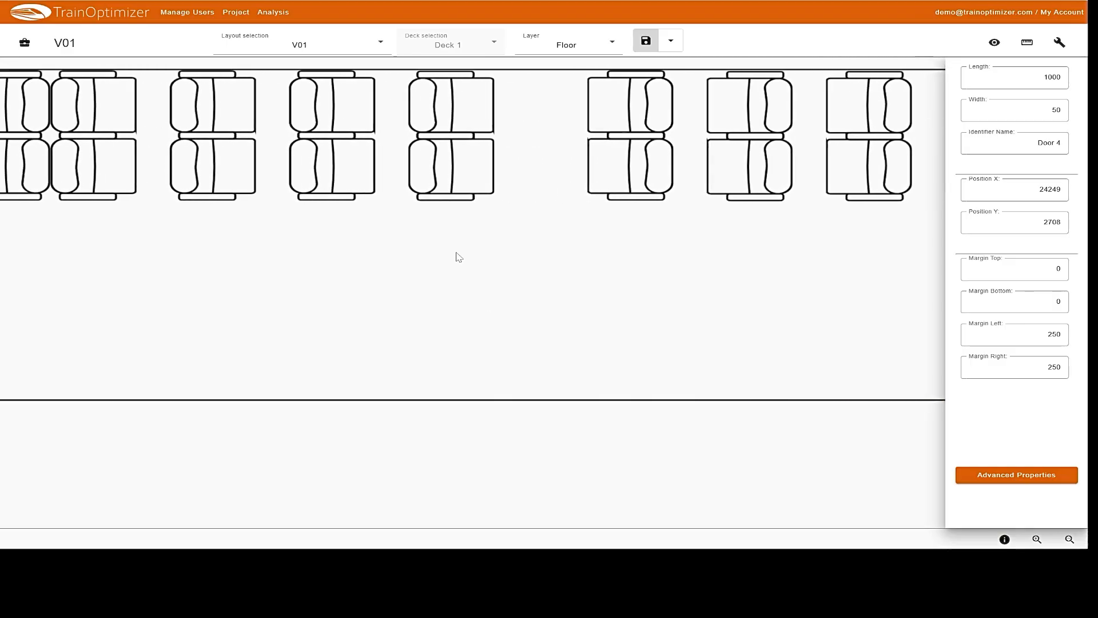
pyautogui.scroll(-3, 459, 256)
pyautogui.hscroll(-3, 459, 257)
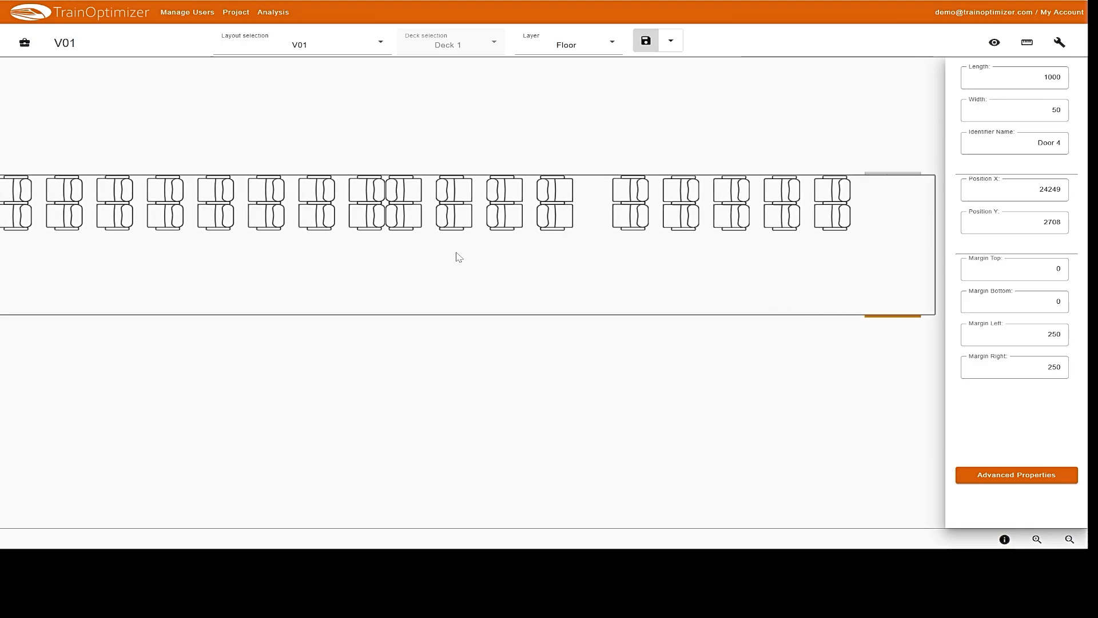
pyautogui.hscroll(-2, 459, 257)
pyautogui.click(67, 211)
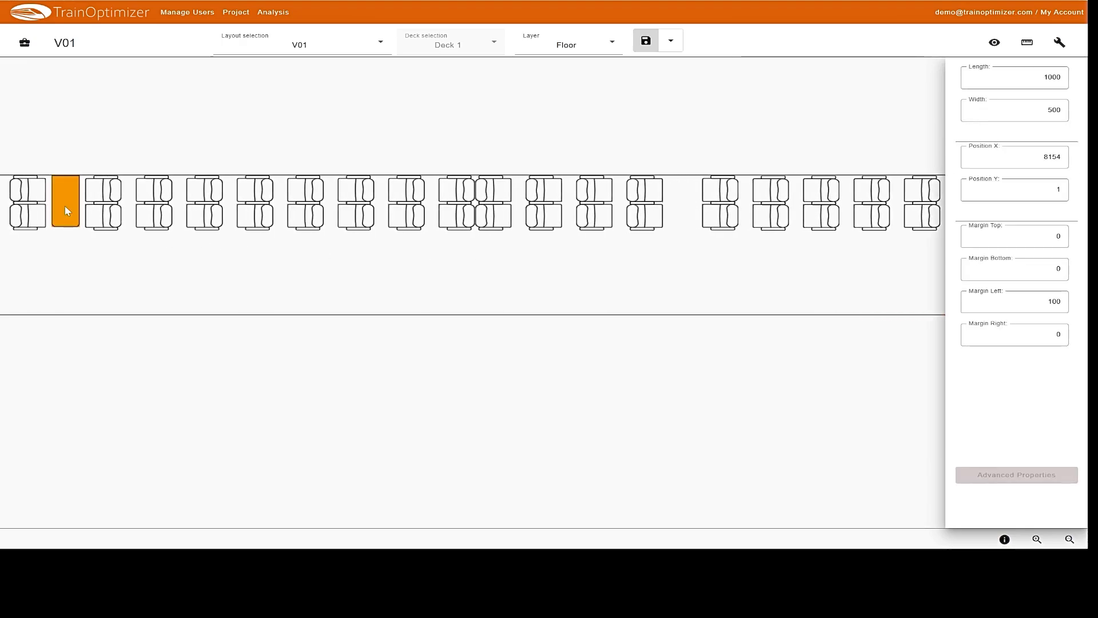
pyautogui.moveTo(67, 211); pyautogui.dragTo(679, 182)
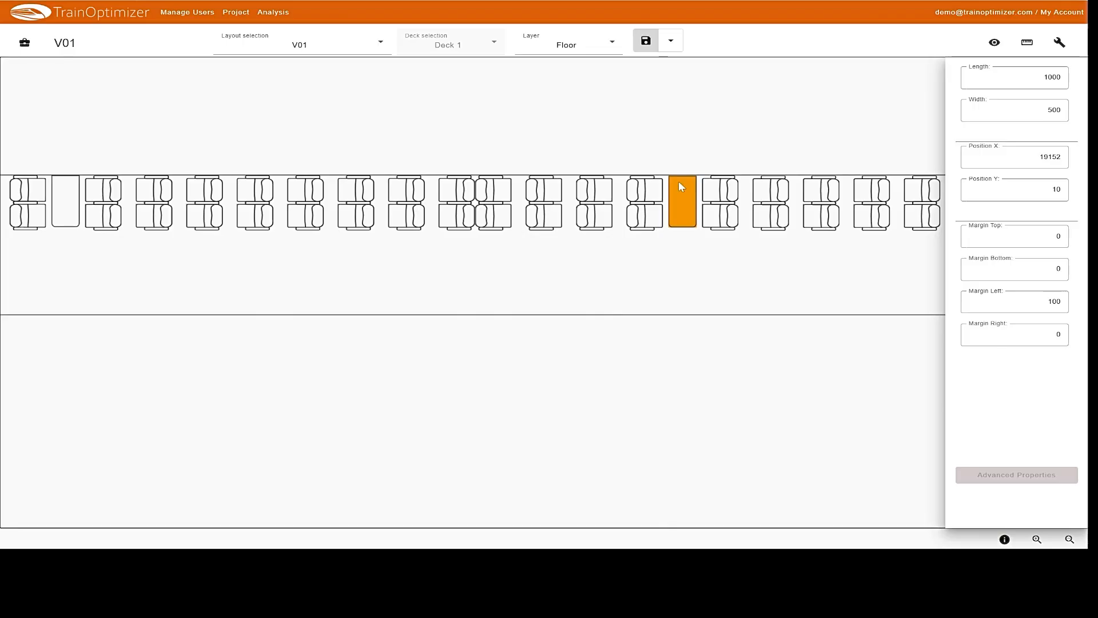
# - Duplicate the entire upper row of double seats together with its two tables
pyautogui.scroll(-2, 679, 181)
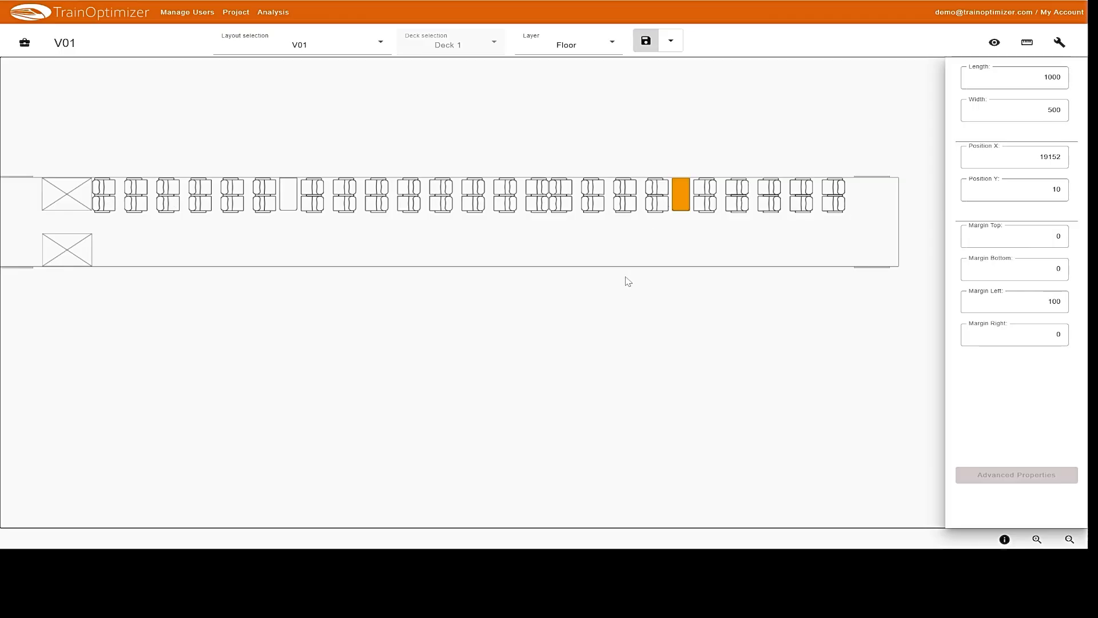
pyautogui.moveTo(852, 218); pyautogui.dragTo(104, 194)
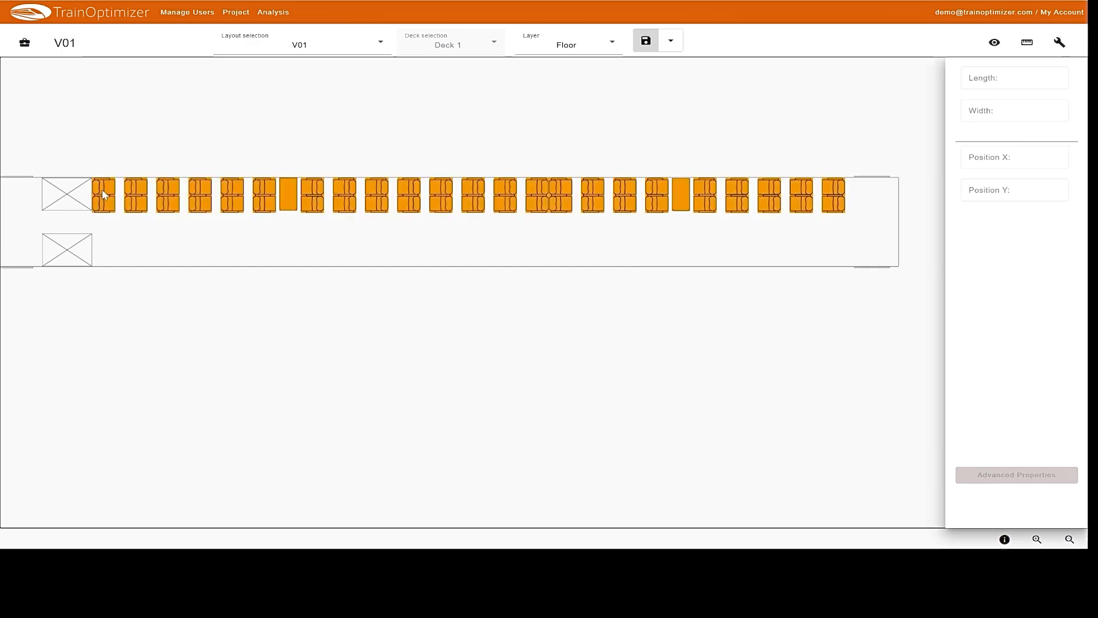
pyautogui.hotkey('ctrl', 'v')
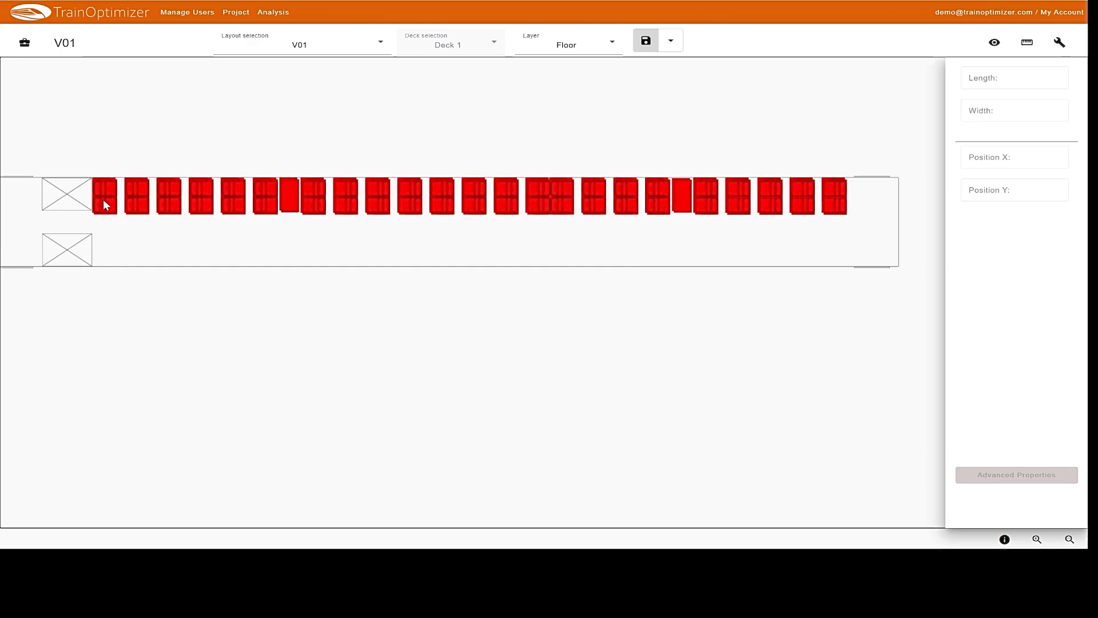
# - Select all the duplicated double seats and tables and move them to the lower wall, mirroring the upper row's positions along the carriage
pyautogui.click(105, 200)
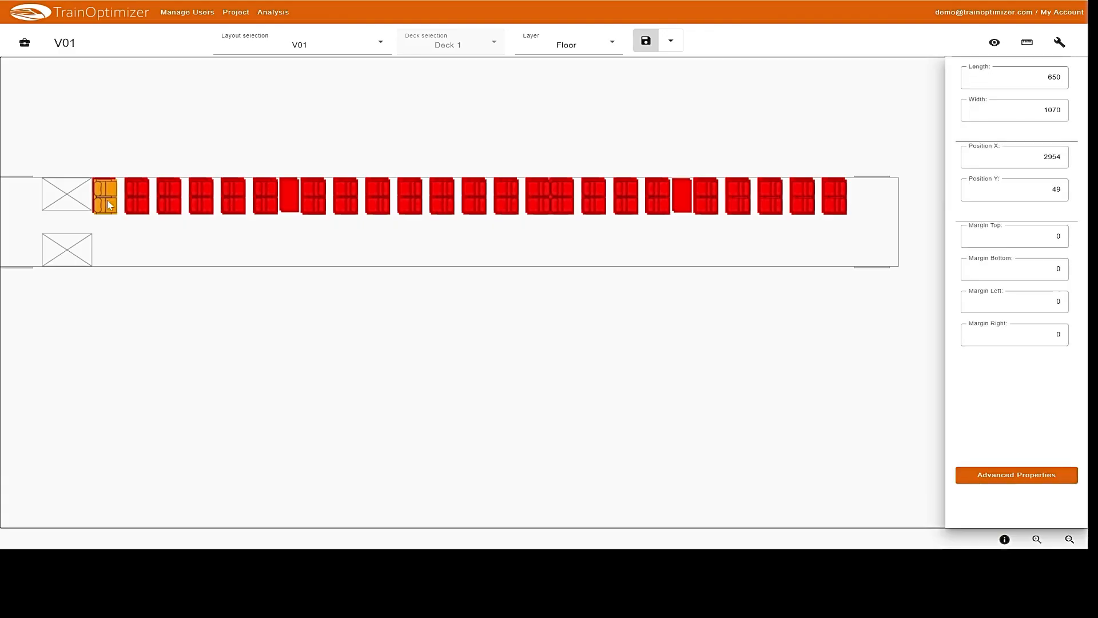
pyautogui.keyDown('shift'); pyautogui.click(133, 204); pyautogui.keyUp('shift')
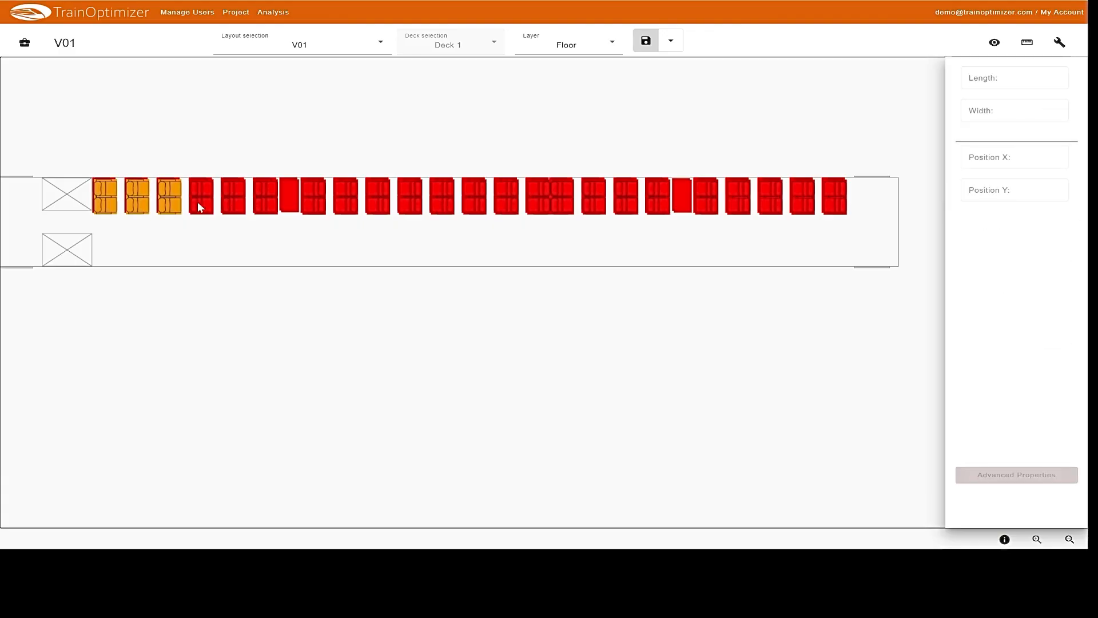
pyautogui.keyDown('shift'); pyautogui.click(267, 204); pyautogui.keyUp('shift')
pyautogui.keyDown('shift'); pyautogui.click(290, 207); pyautogui.keyUp('shift')
pyautogui.keyDown('shift'); pyautogui.click(317, 211); pyautogui.keyUp('shift')
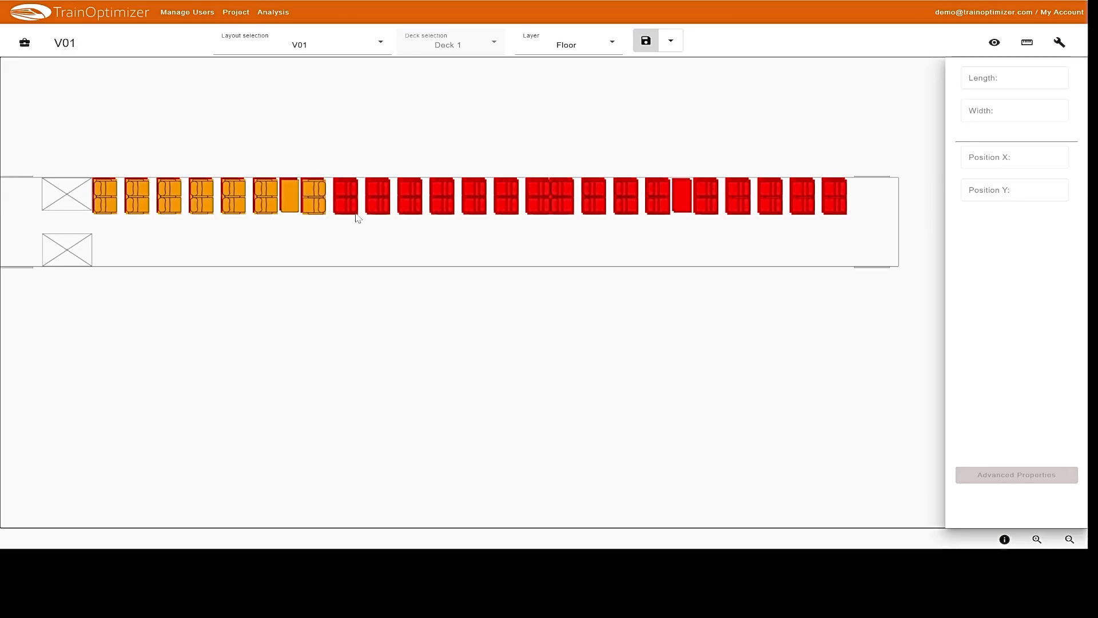
pyautogui.keyDown('shift'); pyautogui.click(347, 207); pyautogui.keyUp('shift')
pyautogui.keyDown('shift'); pyautogui.click(379, 207); pyautogui.keyUp('shift')
pyautogui.keyDown('shift'); pyautogui.click(411, 203); pyautogui.keyUp('shift')
pyautogui.keyDown('shift'); pyautogui.click(443, 209); pyautogui.keyUp('shift')
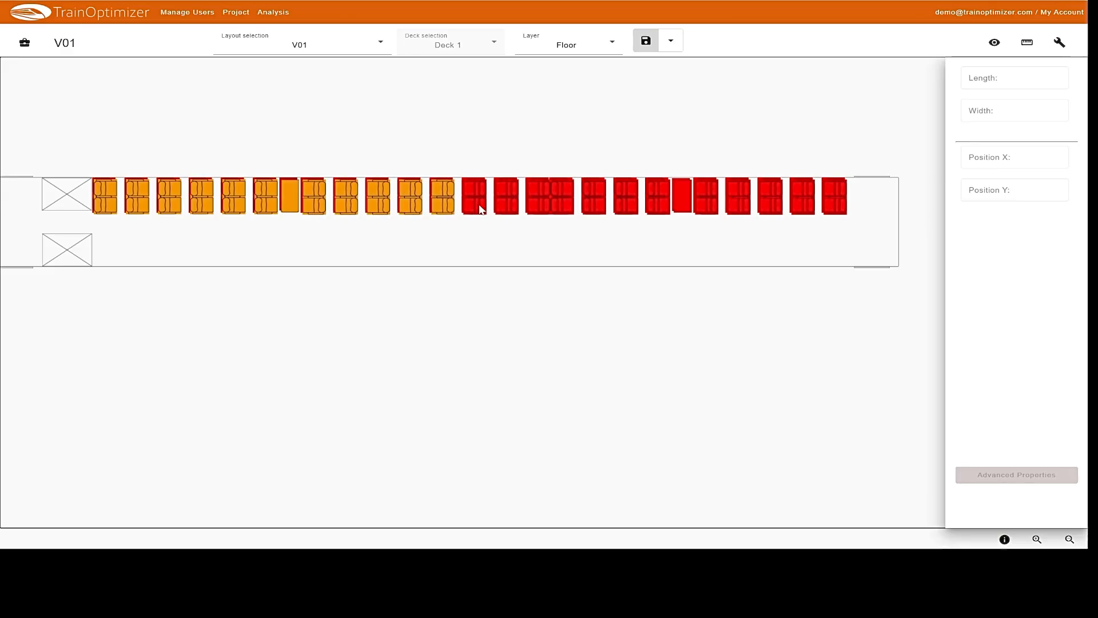
pyautogui.keyDown('shift'); pyautogui.click(475, 209); pyautogui.keyUp('shift')
pyautogui.keyDown('shift'); pyautogui.click(505, 210); pyautogui.keyUp('shift')
pyautogui.keyDown('shift'); pyautogui.click(539, 210); pyautogui.keyUp('shift')
pyautogui.keyDown('shift'); pyautogui.click(562, 211); pyautogui.keyUp('shift')
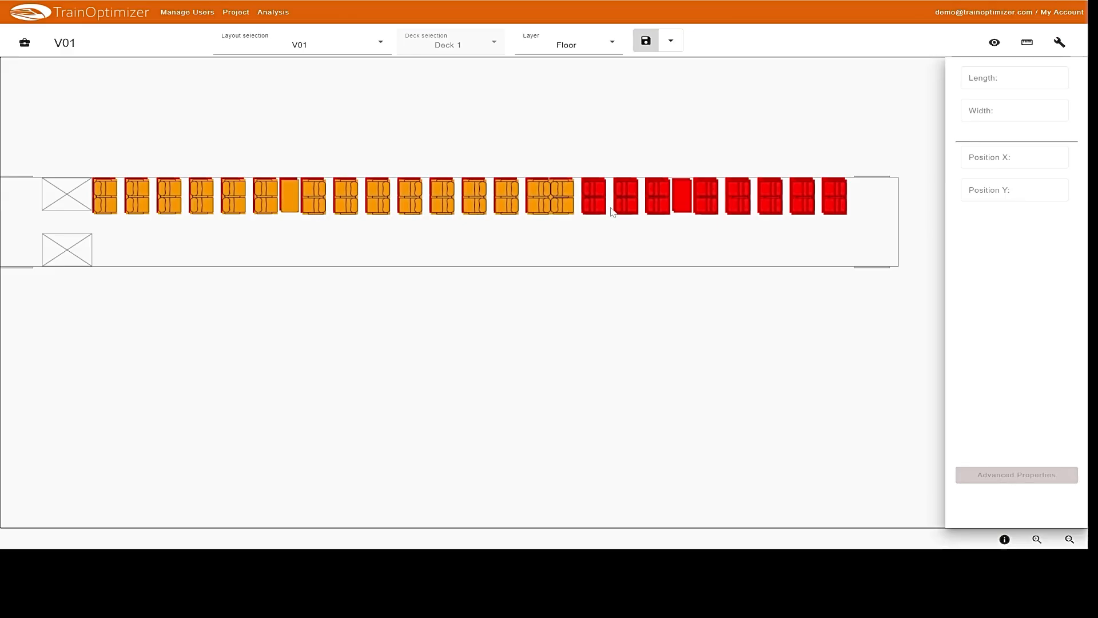
pyautogui.keyDown('shift'); pyautogui.click(597, 209); pyautogui.keyUp('shift')
pyautogui.keyDown('shift'); pyautogui.click(627, 208); pyautogui.keyUp('shift')
pyautogui.keyDown('shift'); pyautogui.click(659, 208); pyautogui.keyUp('shift')
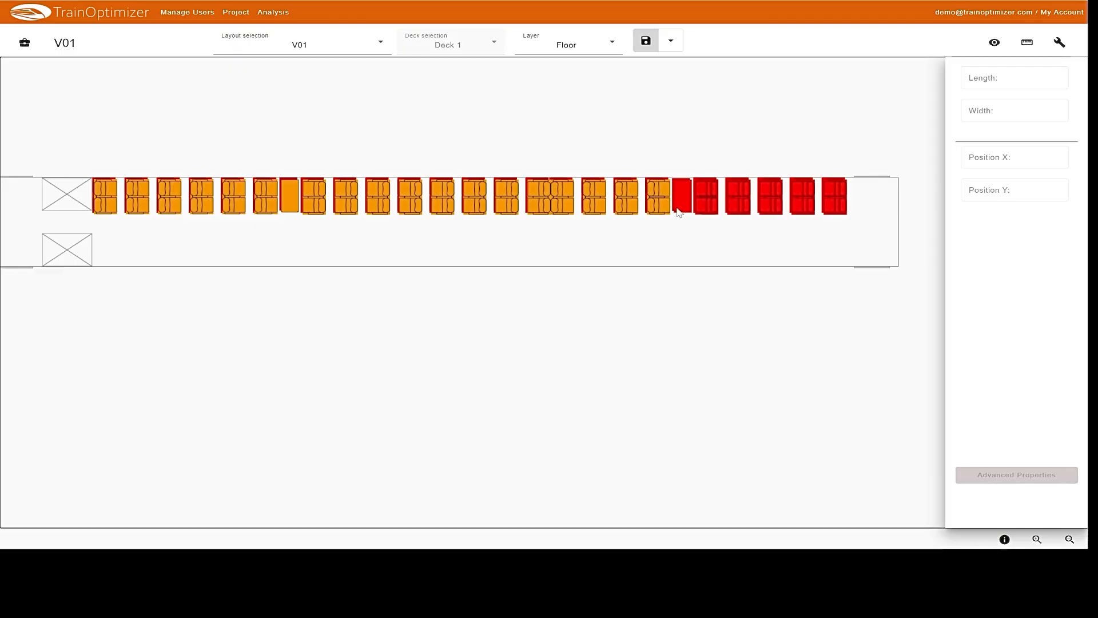
pyautogui.keyDown('shift'); pyautogui.click(682, 208); pyautogui.keyUp('shift')
pyautogui.keyDown('shift'); pyautogui.click(705, 210); pyautogui.keyUp('shift')
pyautogui.keyDown('shift'); pyautogui.click(739, 210); pyautogui.keyUp('shift')
pyautogui.keyDown('shift'); pyautogui.click(772, 210); pyautogui.keyUp('shift')
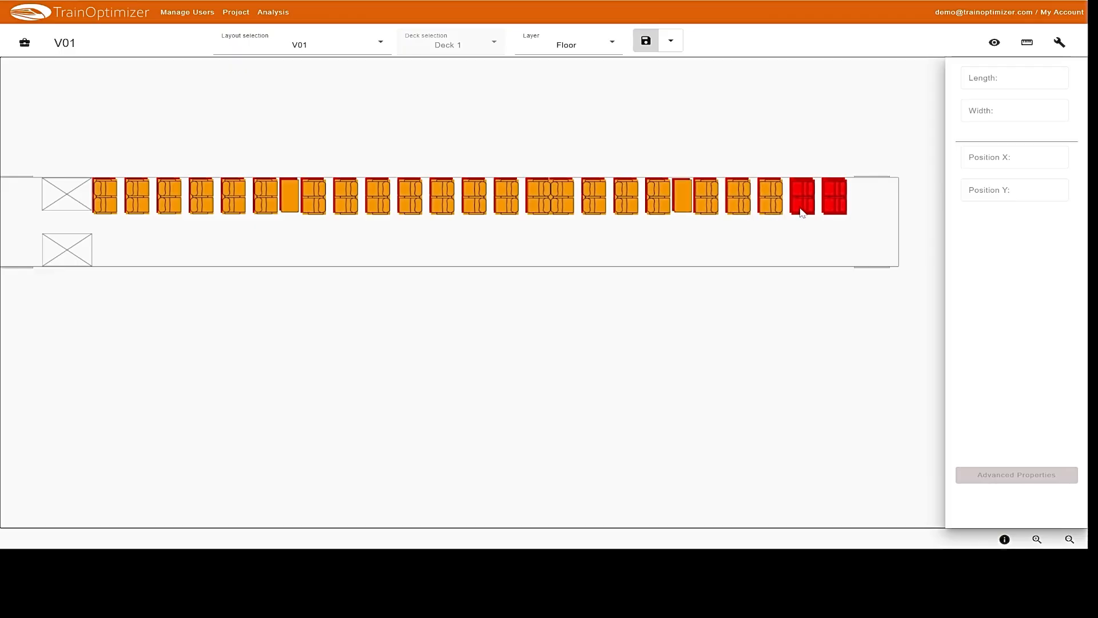
pyautogui.keyDown('shift'); pyautogui.click(803, 210); pyautogui.keyUp('shift')
pyautogui.keyDown('shift'); pyautogui.click(838, 212); pyautogui.keyUp('shift')
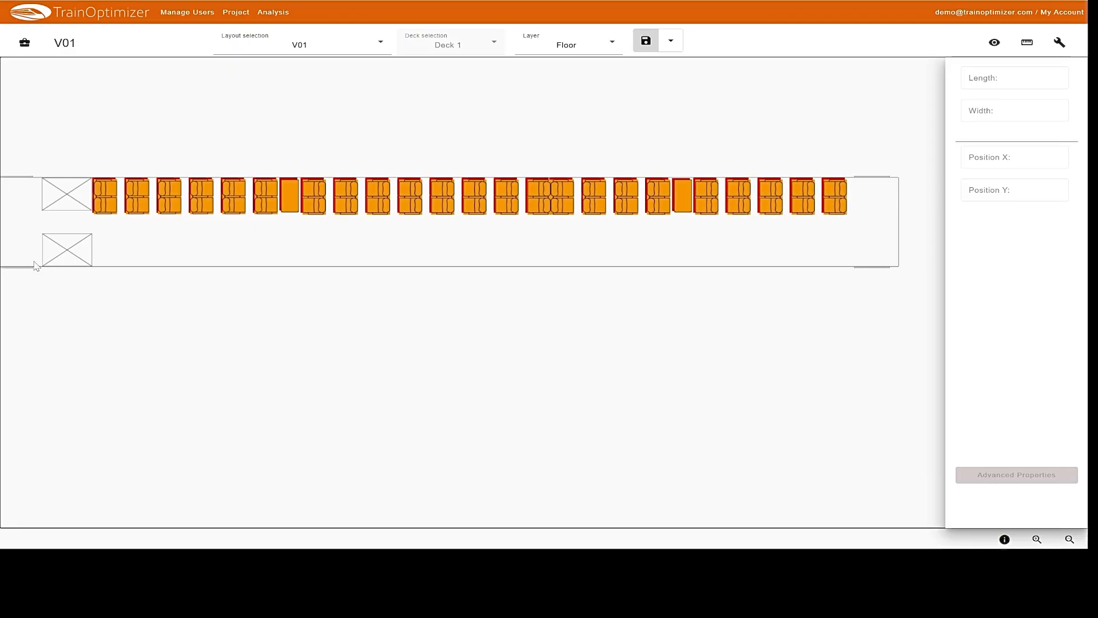
pyautogui.scroll(5, 56, 205)
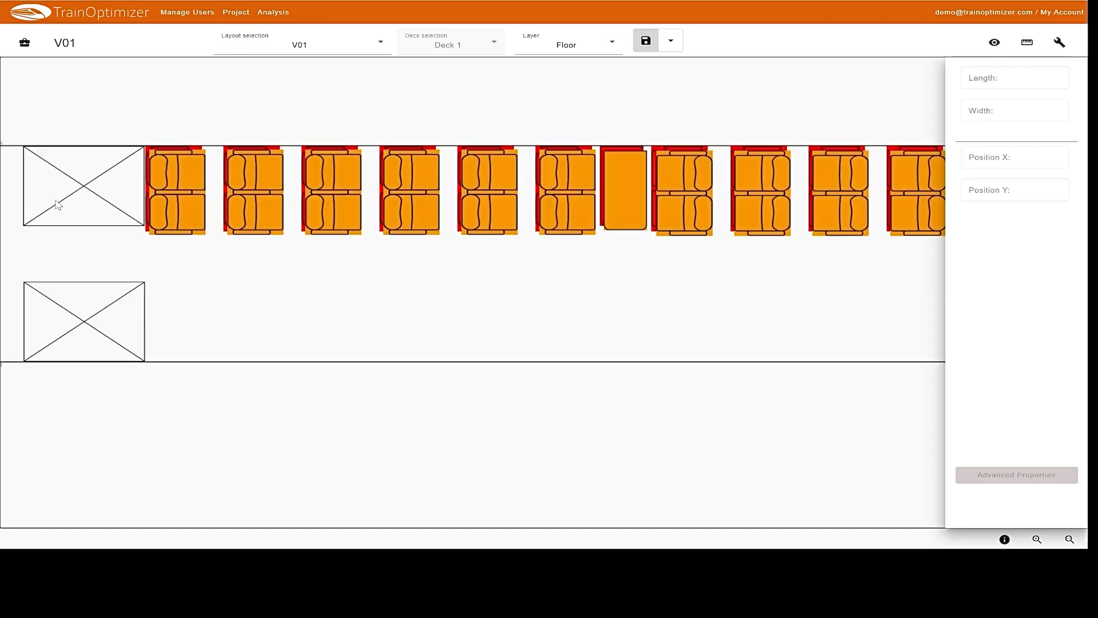
pyautogui.moveTo(245, 162); pyautogui.dragTo(242, 355)
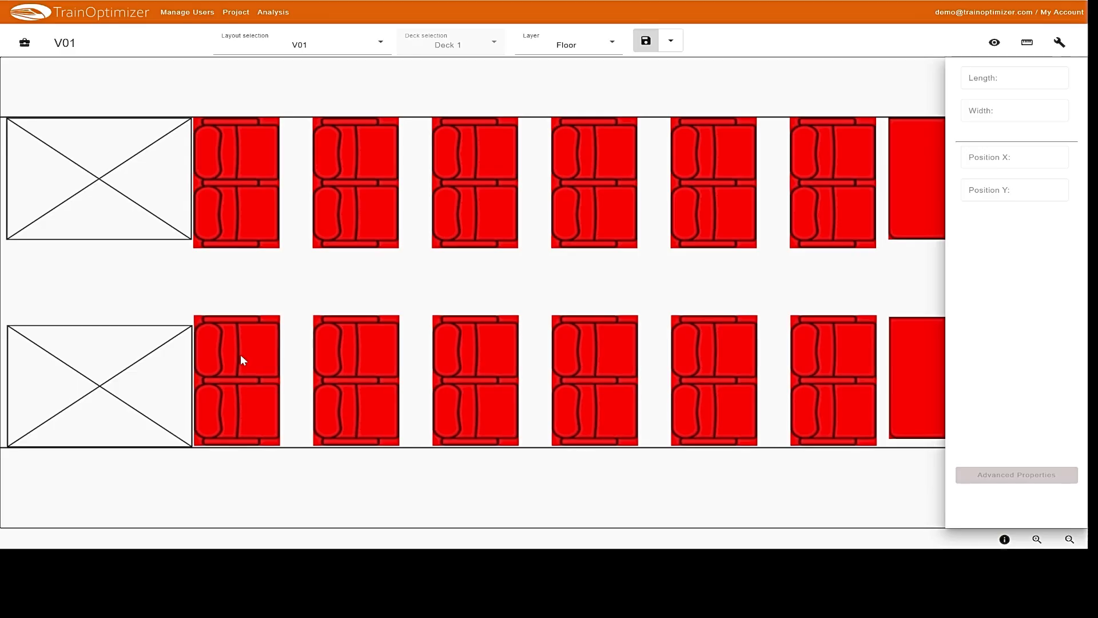
pyautogui.click(241, 358)
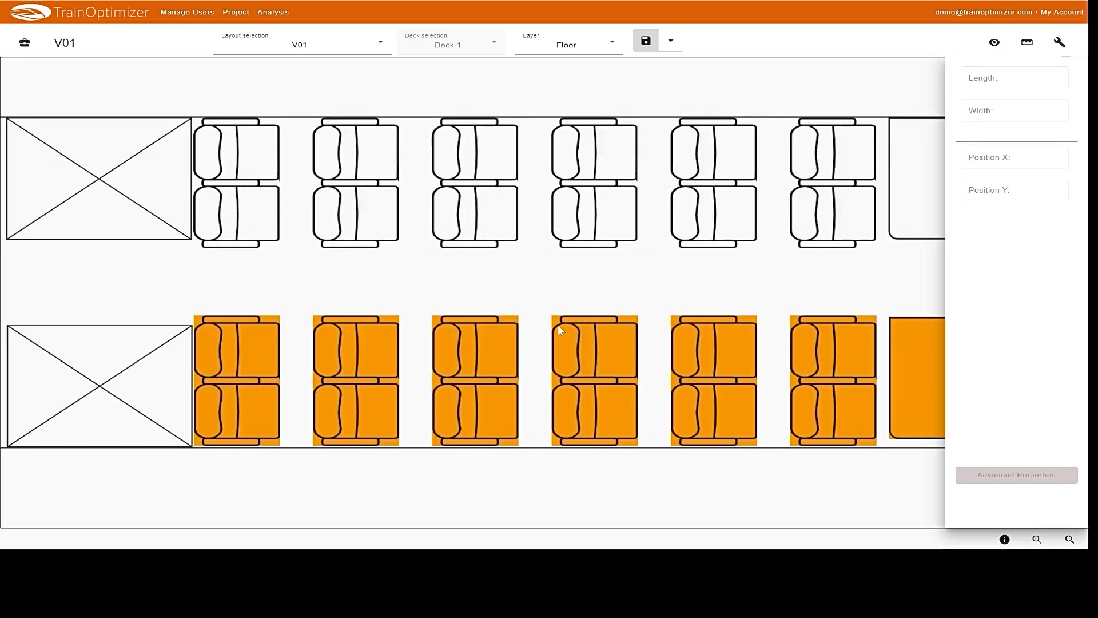
# - Rotate the lower row's first table by 180 degrees and place it against the lower wall at about X 8152, Y 1691
pyautogui.hscroll(10, 658, 338)
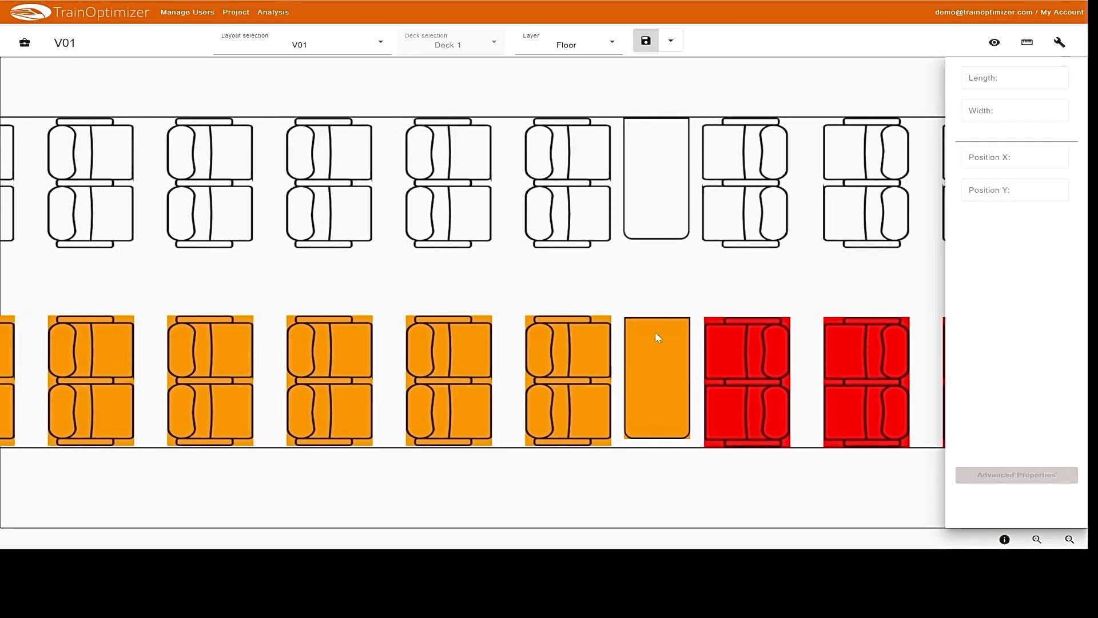
pyautogui.hscroll(6, 658, 337)
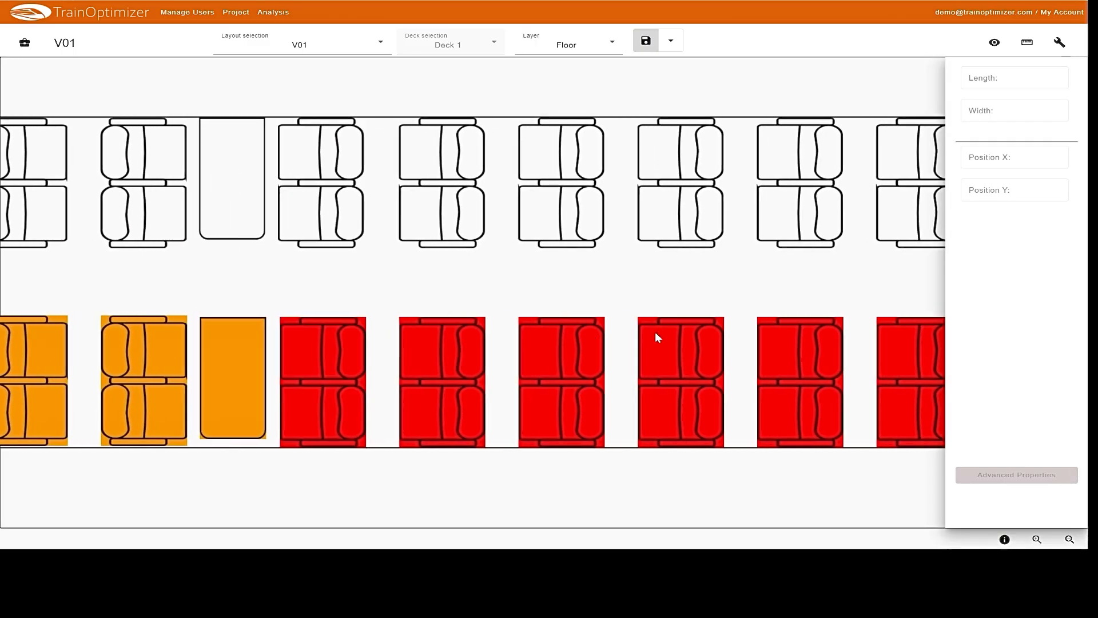
pyautogui.click(221, 374)
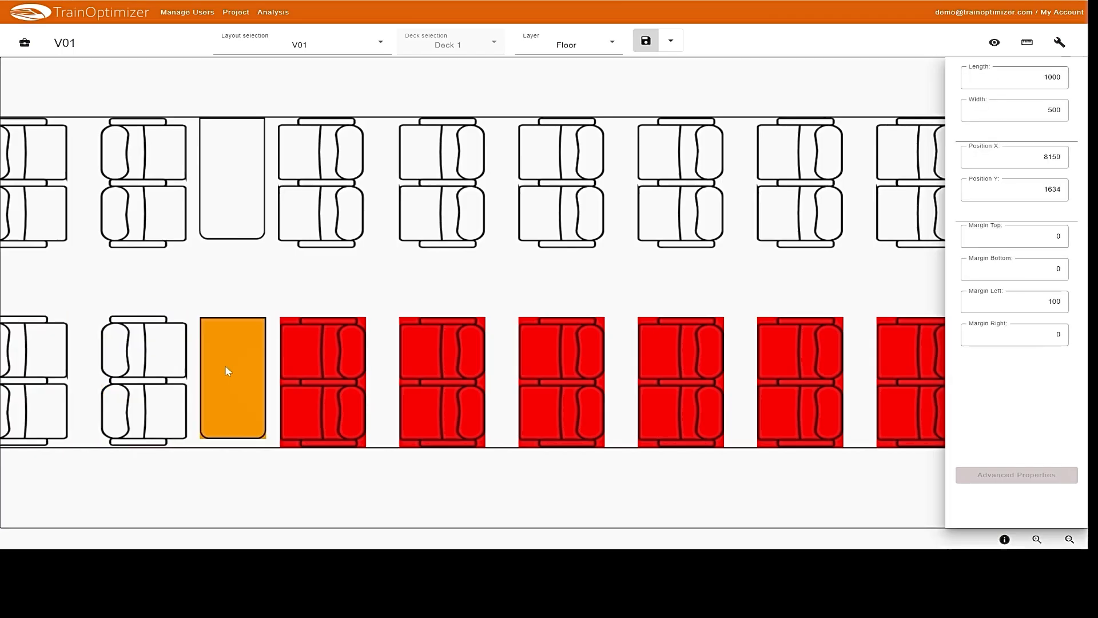
pyautogui.click(227, 369)
pyautogui.click(225, 367)
pyautogui.press('r')
pyautogui.press('r')
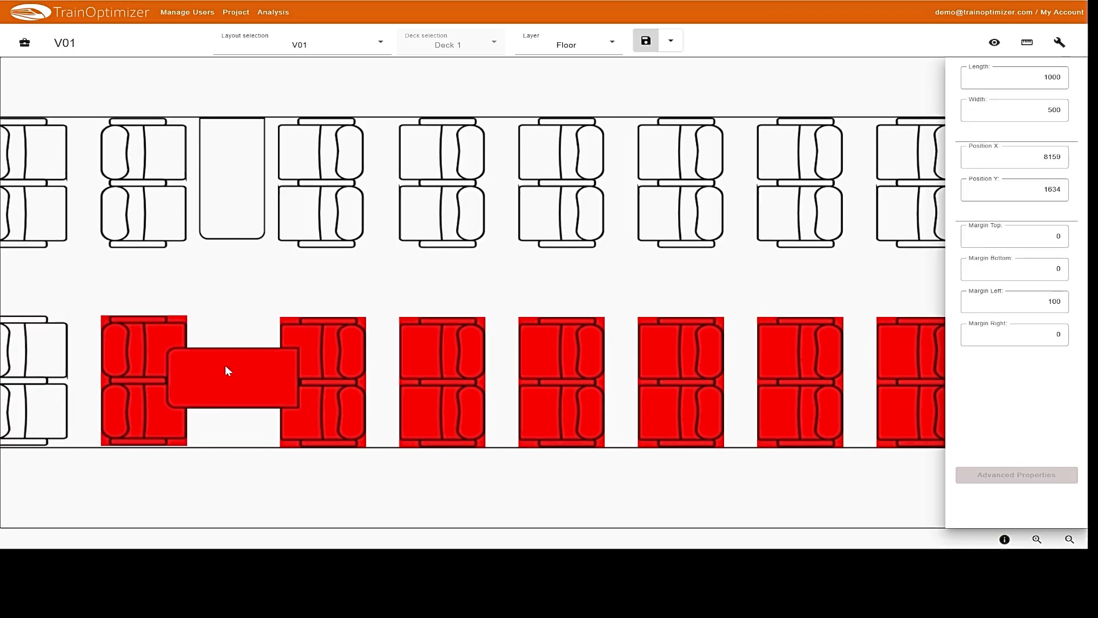
pyautogui.moveTo(226, 366); pyautogui.dragTo(225, 373)
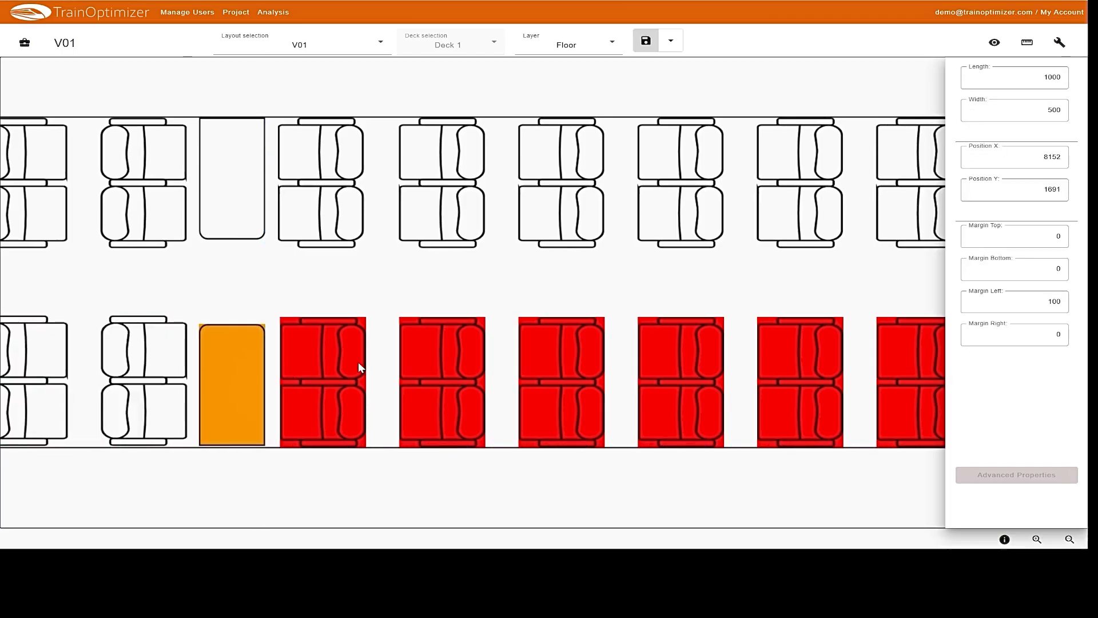
# - Rotate the lower row's second table by 180 degrees, place it against the lower wall at about X 19163, Y 1707, and save the layout
pyautogui.hscroll(5, 358, 362)
pyautogui.hscroll(5, 356, 362)
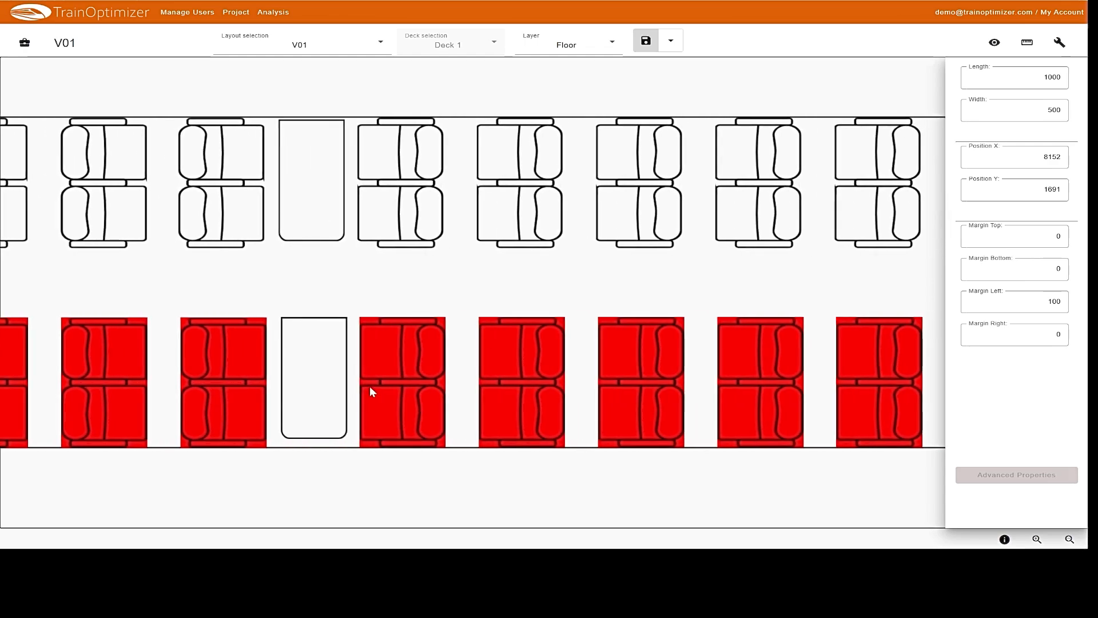
pyautogui.click(304, 379)
pyautogui.press('r')
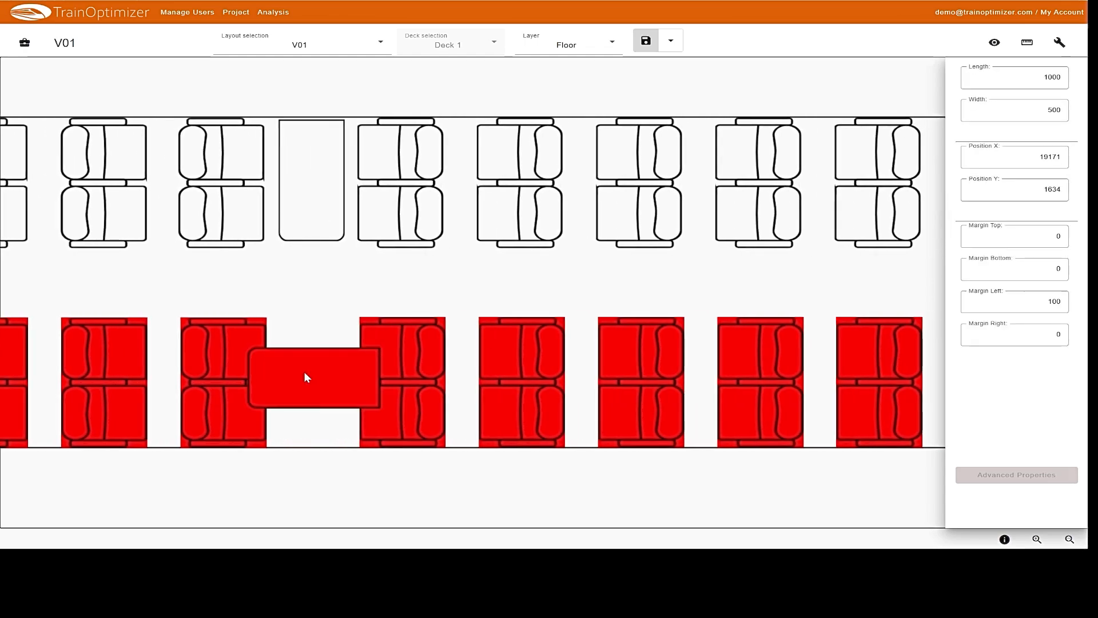
pyautogui.press('r')
pyautogui.click(305, 372)
pyautogui.click(308, 369)
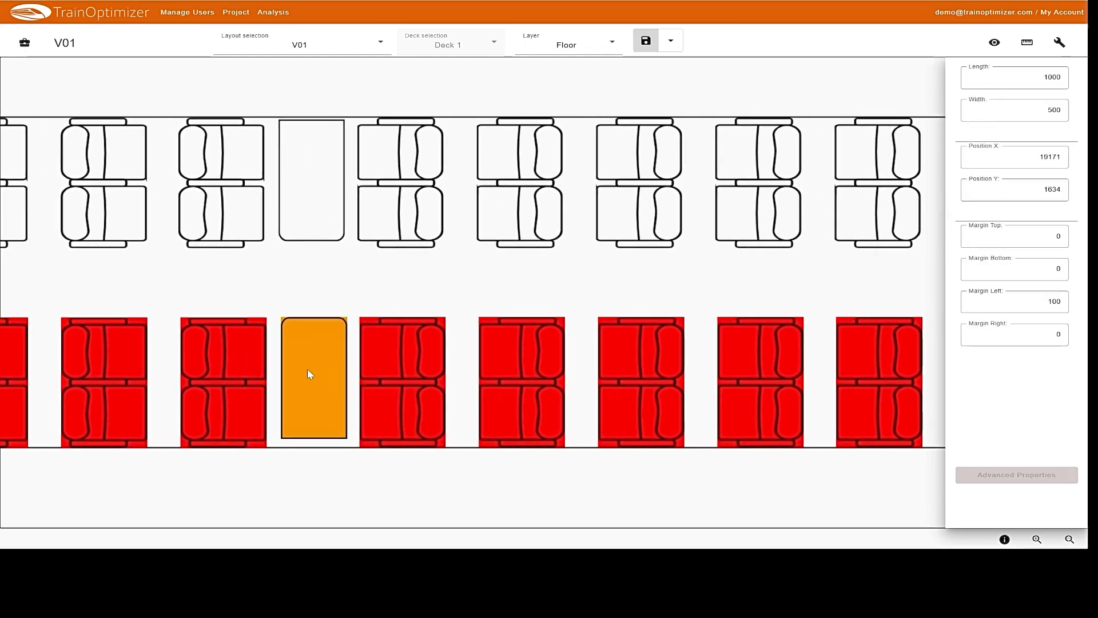
pyautogui.moveTo(307, 368); pyautogui.dragTo(304, 376)
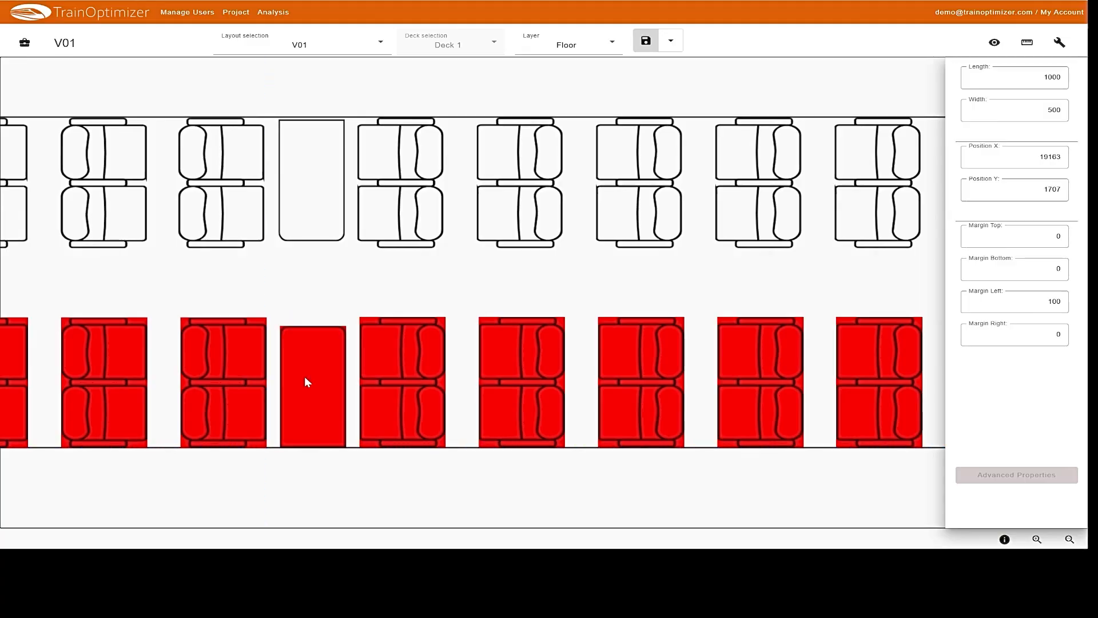
pyautogui.click(644, 45)
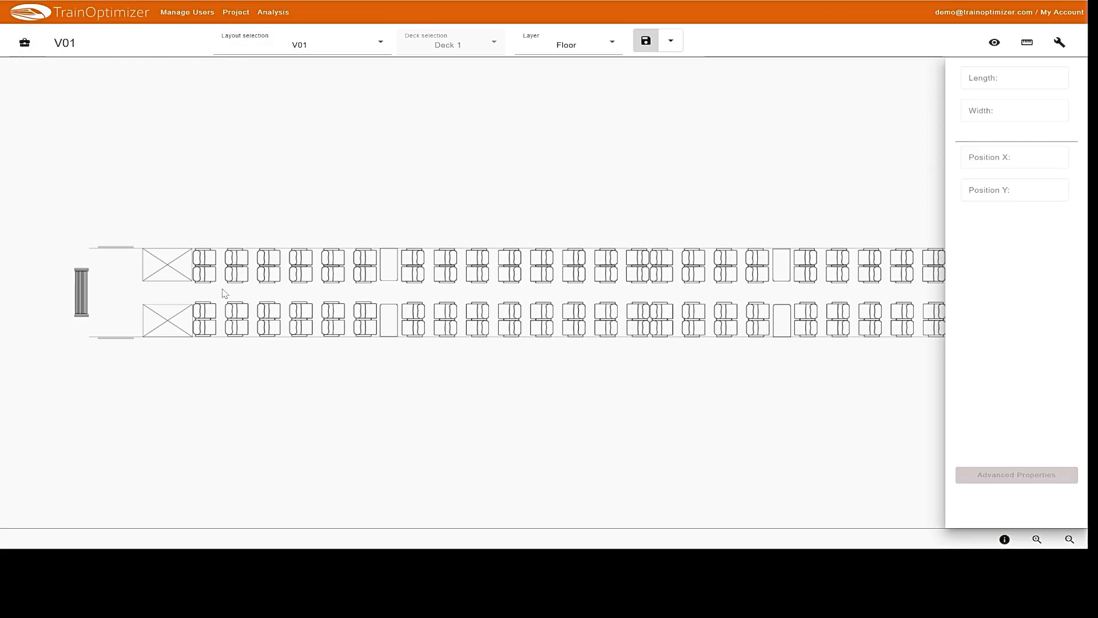
# - Add an inner door across the aisle between the two unusable spaces at about X 2808, Y 1122
pyautogui.scroll(3, 226, 296)
pyautogui.scroll(5, 262, 311)
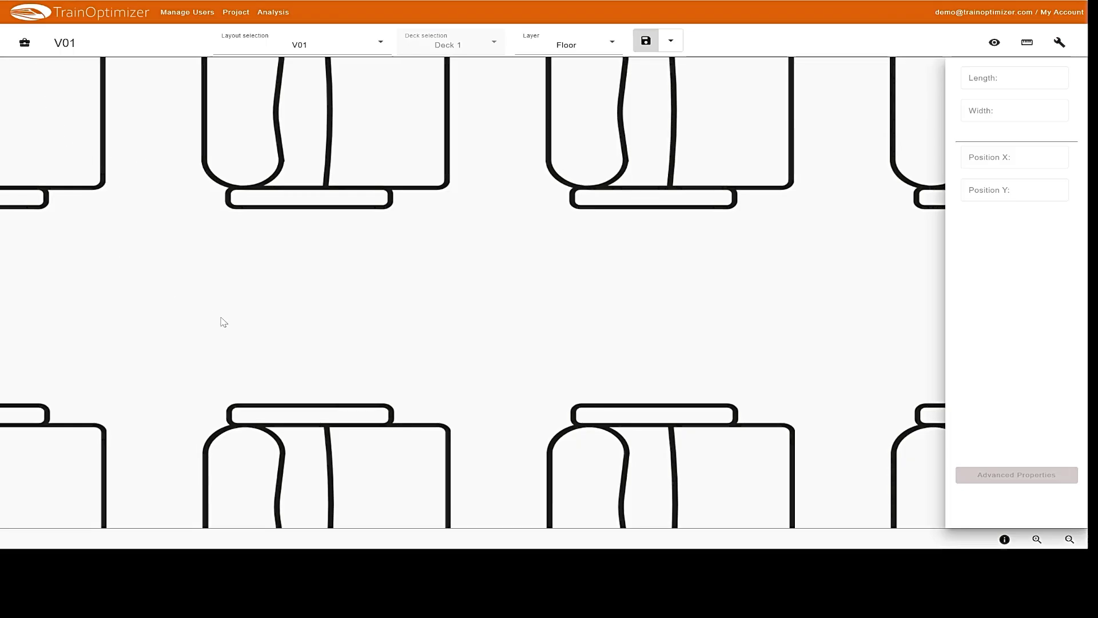
pyautogui.hscroll(10, 174, 294)
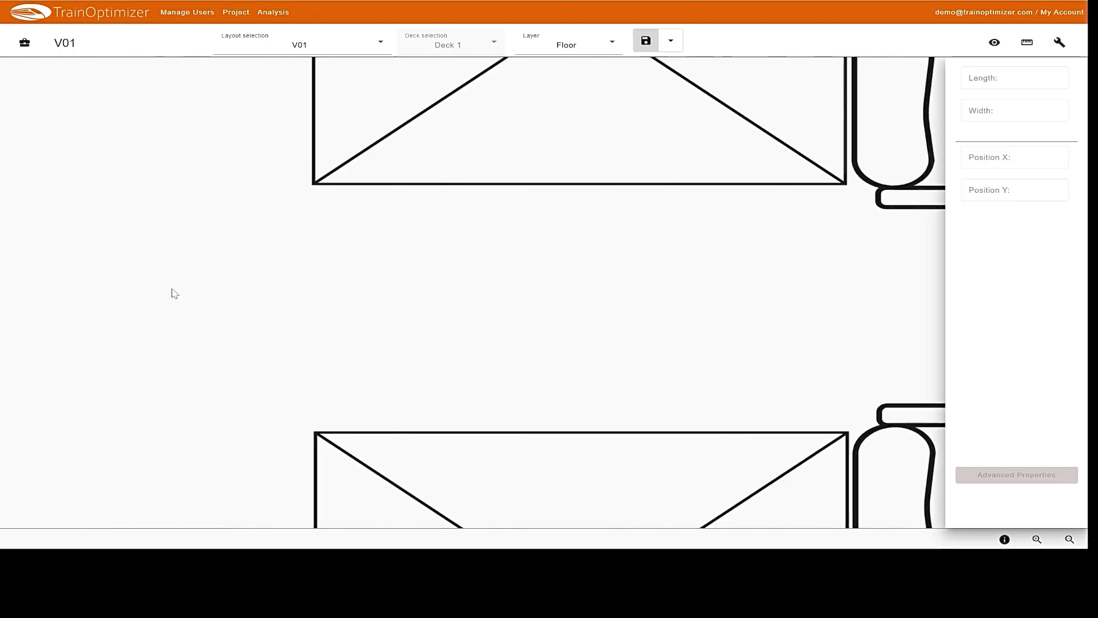
pyautogui.hscroll(10, 174, 293)
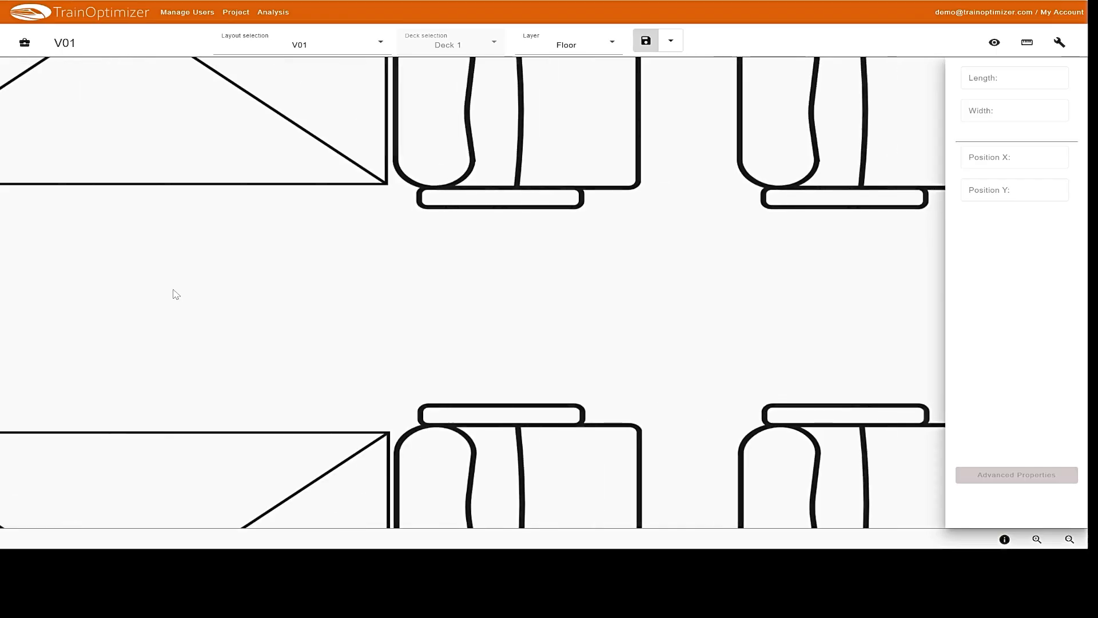
pyautogui.scroll(-3, 175, 294)
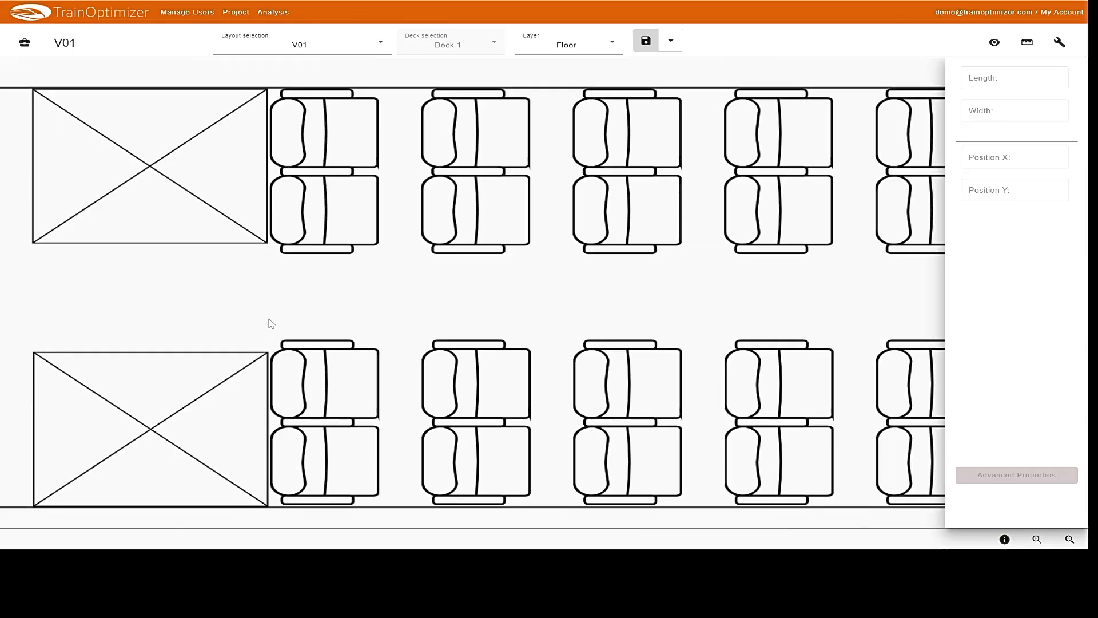
pyautogui.click(23, 48)
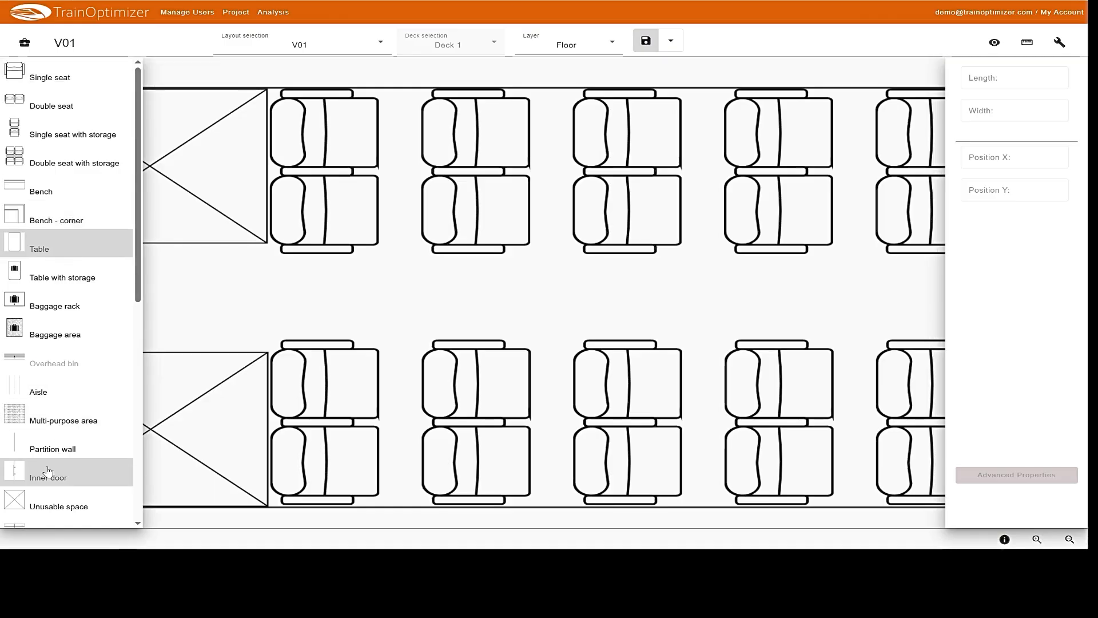
pyautogui.moveTo(48, 471); pyautogui.dragTo(257, 296)
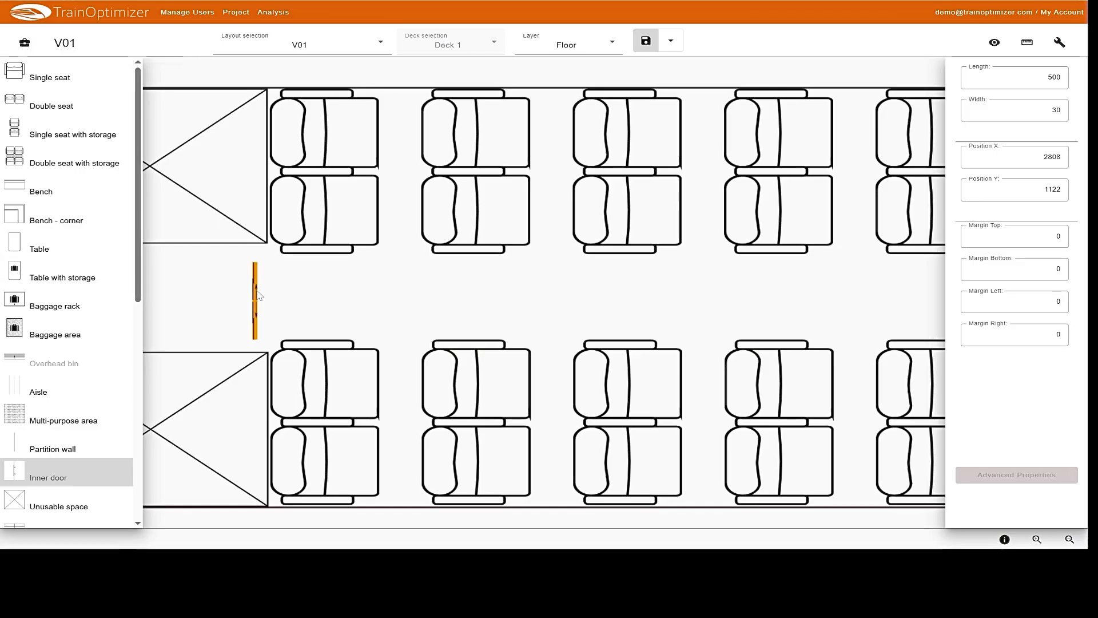
# - Measure the aisle gap between the two unusable spaces with snapping enabled, then delete the measurement and deactivate measuring
pyautogui.click(1030, 46)
pyautogui.click(1047, 68)
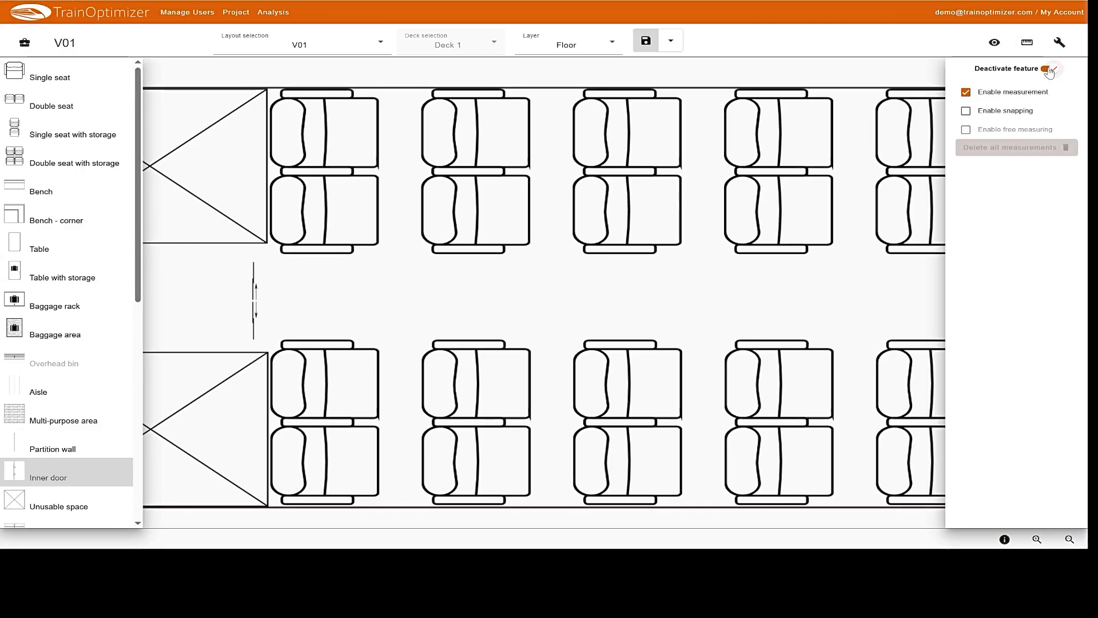
pyautogui.click(1008, 112)
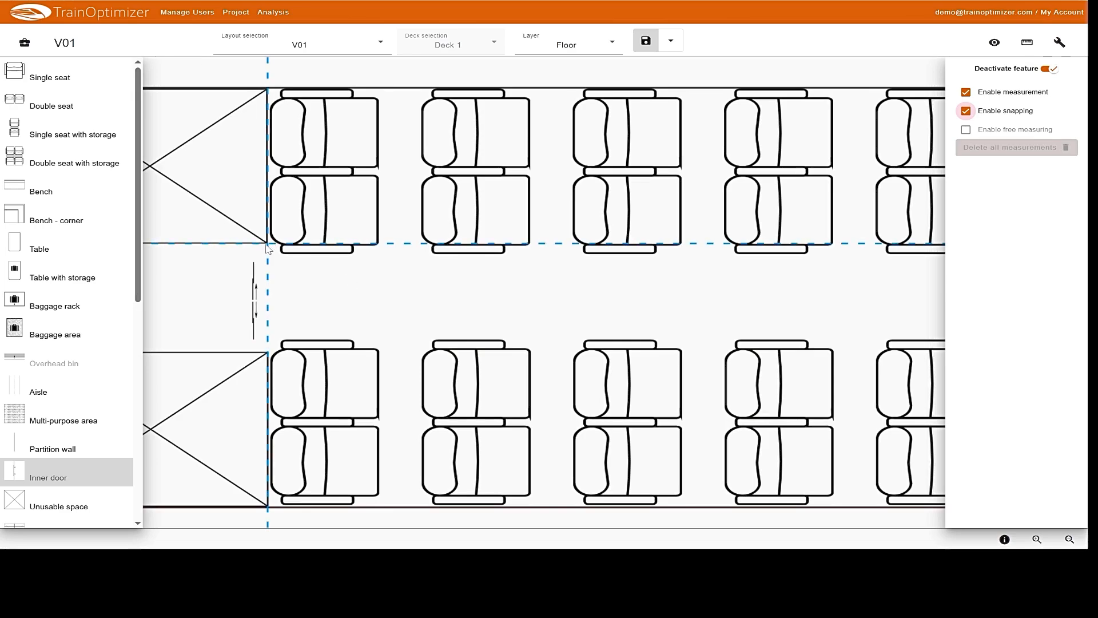
pyautogui.moveTo(267, 245); pyautogui.dragTo(266, 354)
pyautogui.moveTo(265, 354); pyautogui.dragTo(265, 351)
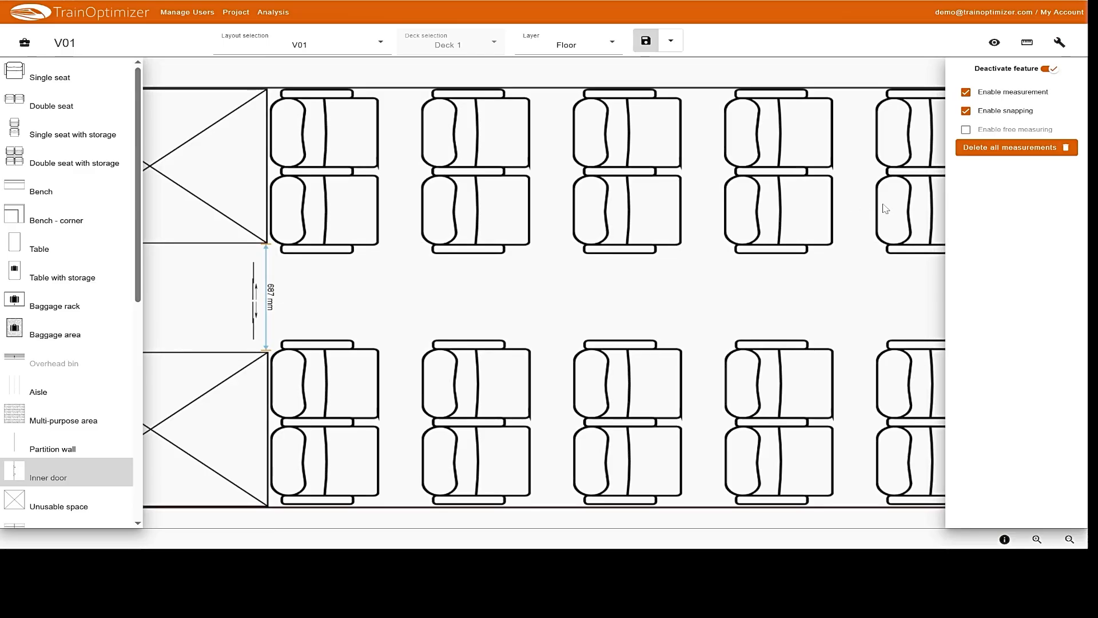
pyautogui.click(1002, 148)
pyautogui.click(1048, 69)
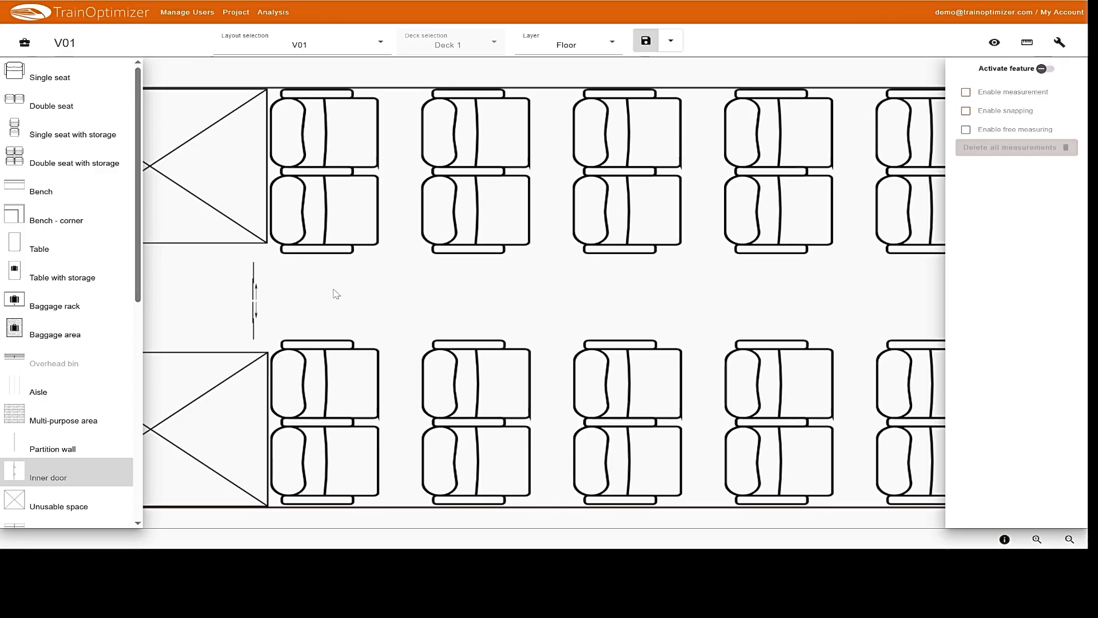
# - Set the inner door's length to 680 and fit it between the unusable spaces at about X 2875, Y 1021
pyautogui.click(1060, 43)
pyautogui.click(255, 295)
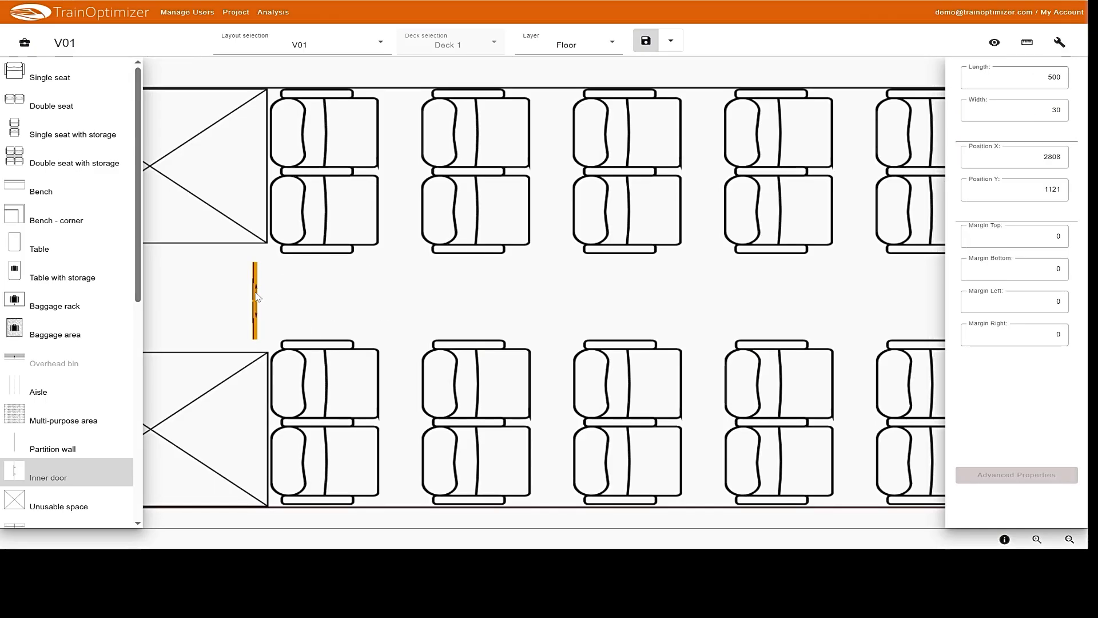
pyautogui.moveTo(1043, 78); pyautogui.dragTo(1088, 84)
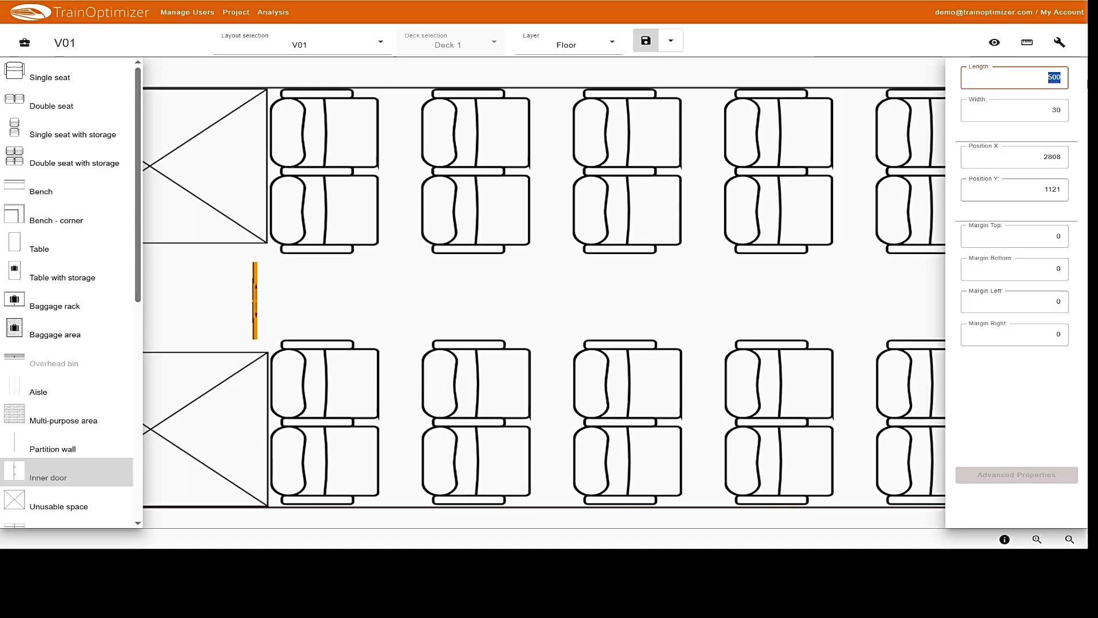
pyautogui.write('680')
pyautogui.press('Return')
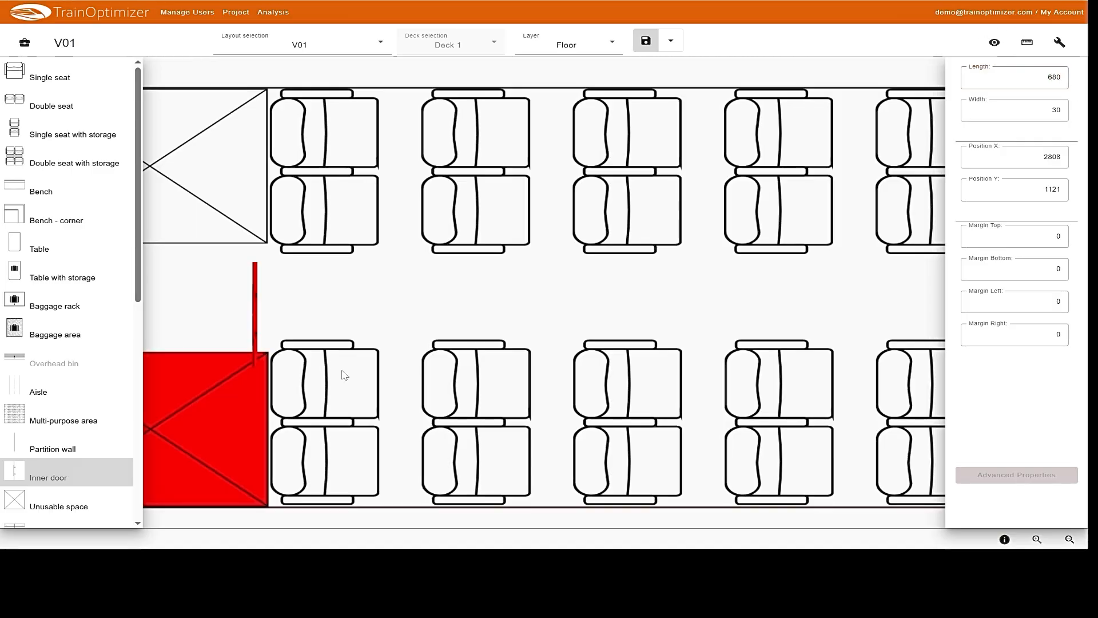
pyautogui.click(256, 326)
pyautogui.moveTo(256, 327); pyautogui.dragTo(267, 303)
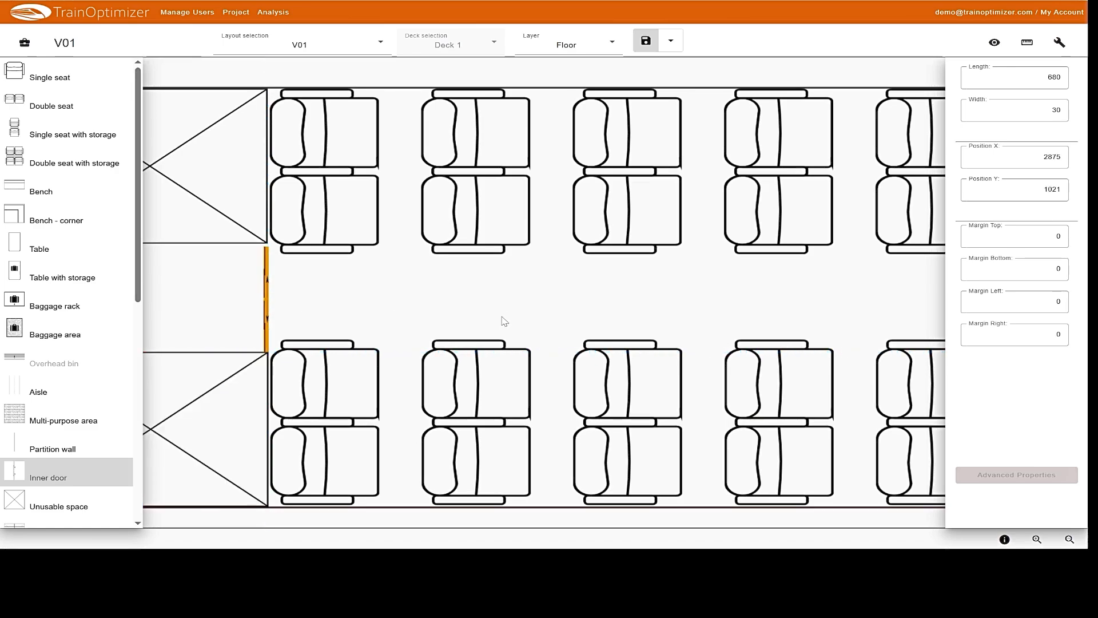
# - Duplicate the inner door and place the copy in the aisle beyond the last double seats, at about X 24133, Y 1006
pyautogui.moveTo(266, 307); pyautogui.dragTo(277, 304)
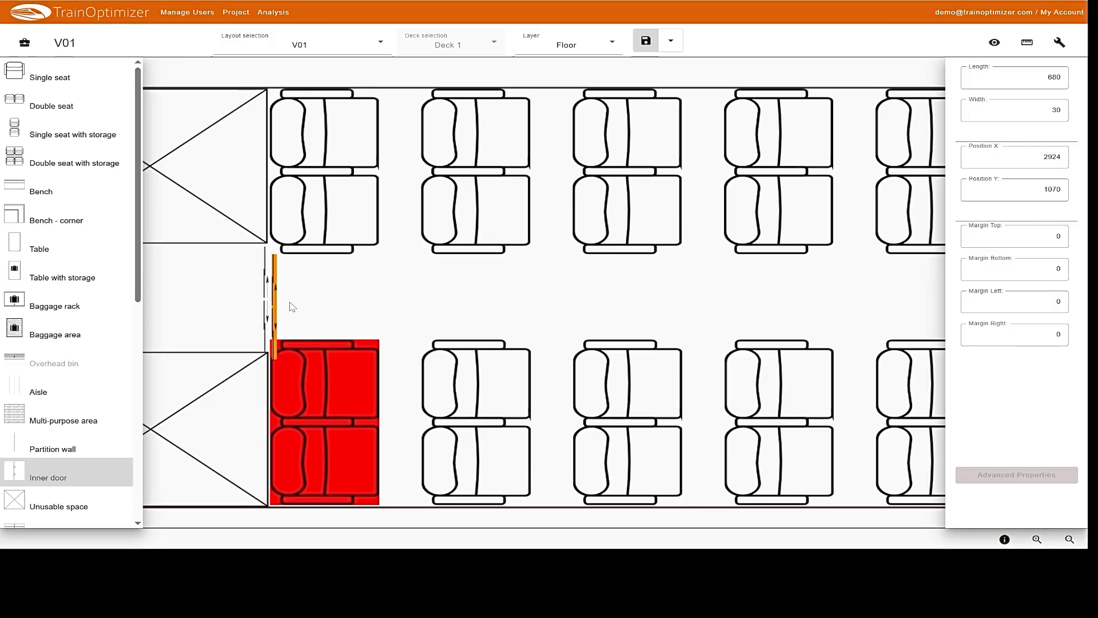
pyautogui.moveTo(276, 306); pyautogui.dragTo(799, 32)
pyautogui.scroll(-5, 756, 200)
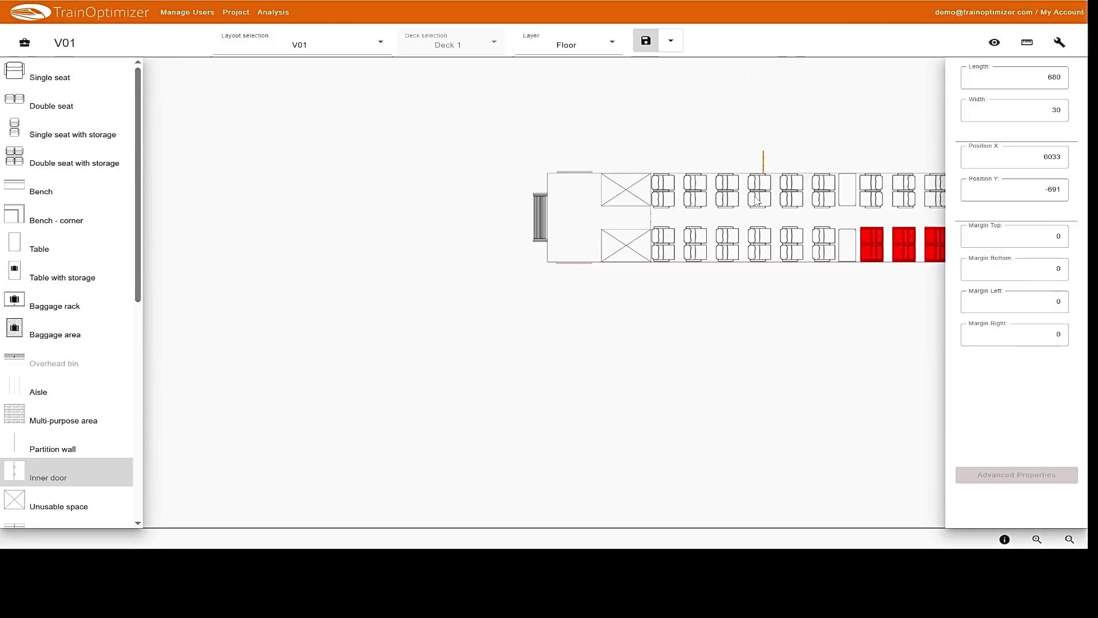
pyautogui.press('Right')
pyautogui.press('Right')
pyautogui.press('Right')
pyautogui.press('Right')
pyautogui.press('Right')
pyautogui.press('Right')
pyautogui.press('Right')
pyautogui.press('Right')
pyautogui.press('Right')
pyautogui.press('Right')
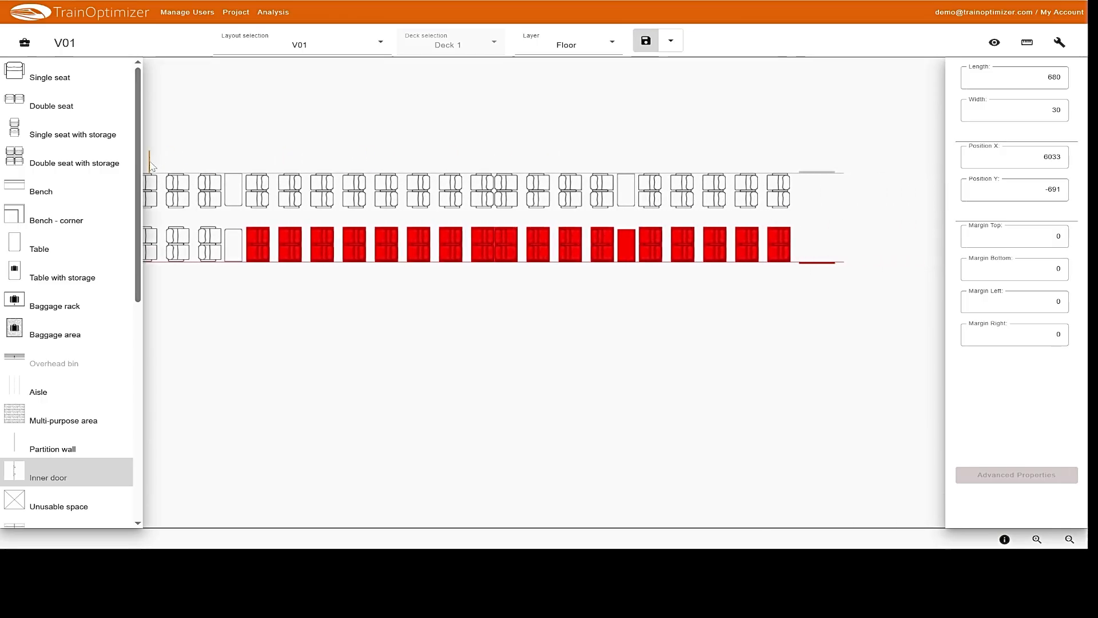
pyautogui.moveTo(150, 162)
pyautogui.mouseDown()
pyautogui.moveTo(171, 149)
pyautogui.moveTo(635, 155)
pyautogui.moveTo(781, 232)
pyautogui.moveTo(796, 220)
pyautogui.mouseUp()
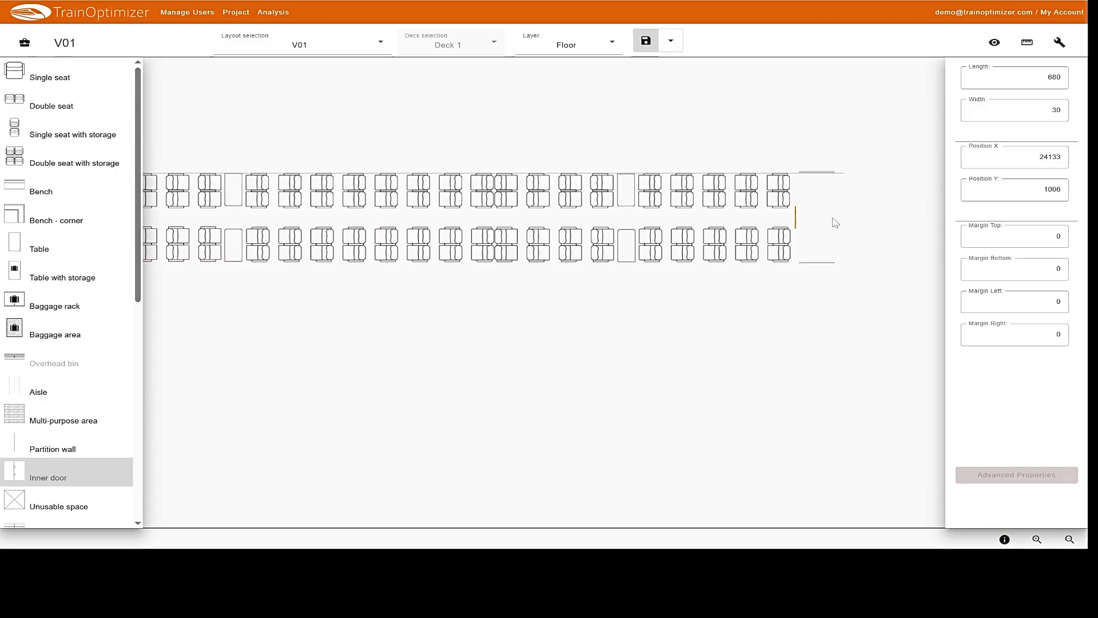
pyautogui.scroll(5, 871, 188)
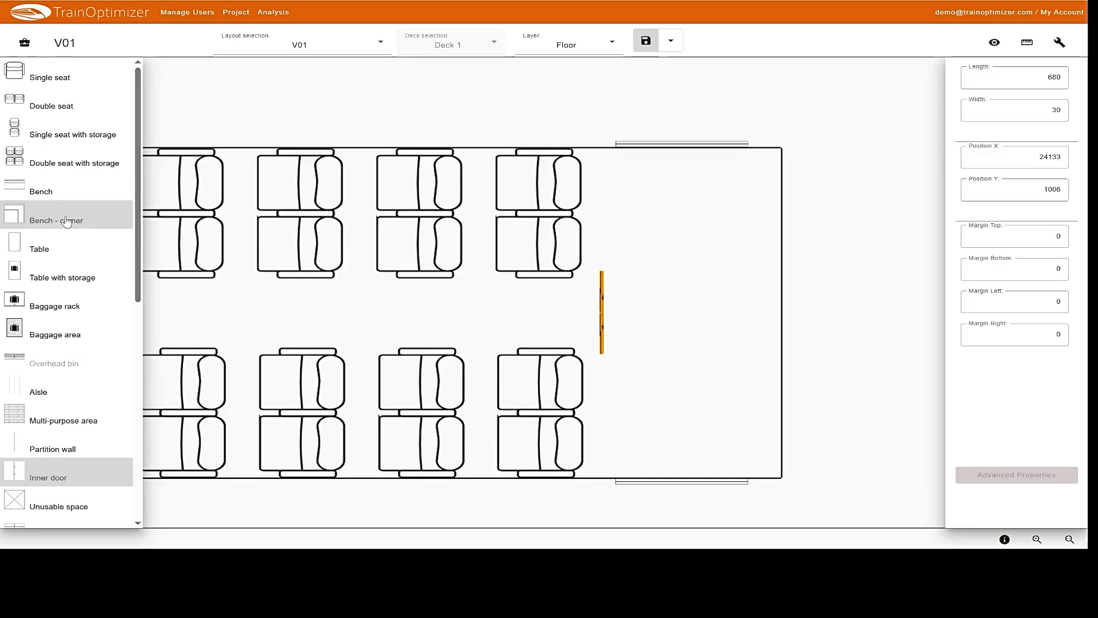
# - Add a partition wall and place it directly behind the last double seat of the upper row, against the upper wall
pyautogui.scroll(-5, 67, 221)
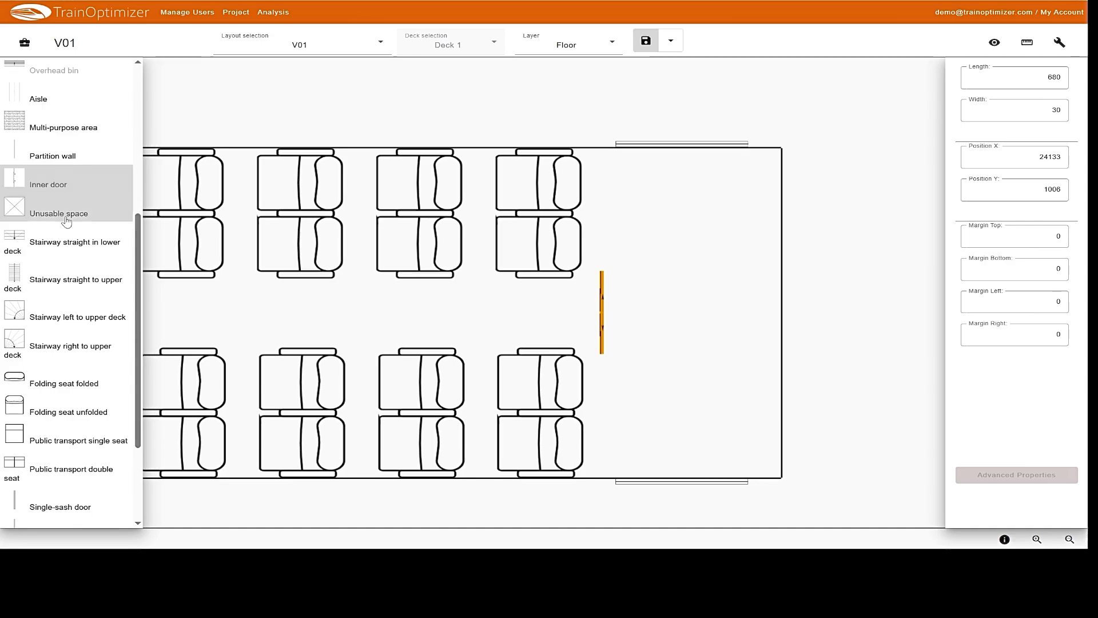
pyautogui.click(77, 152)
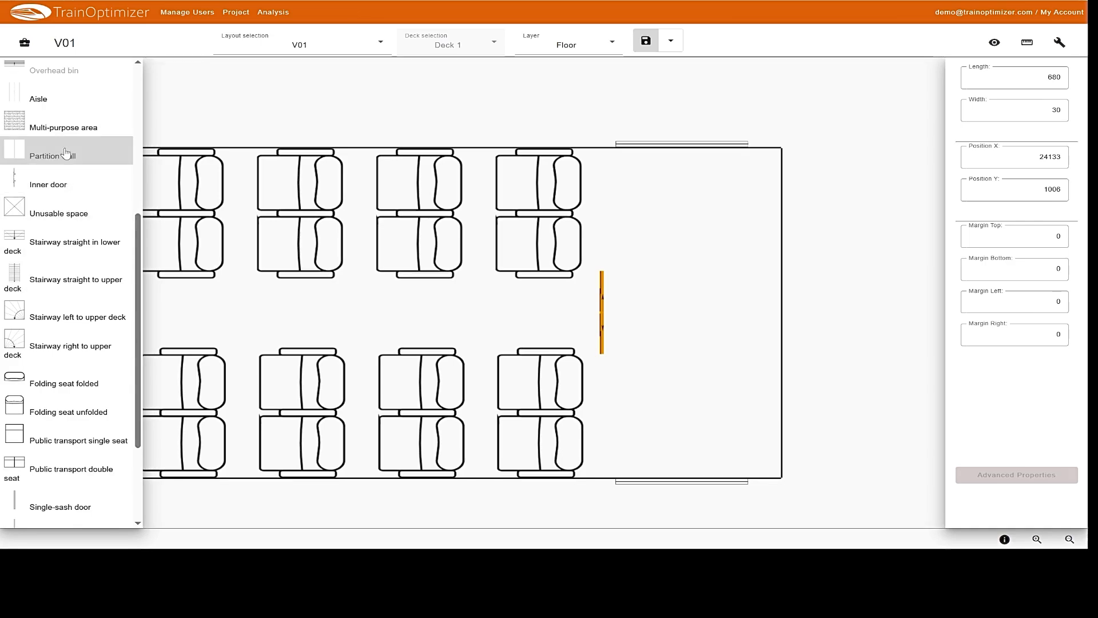
pyautogui.click(648, 214)
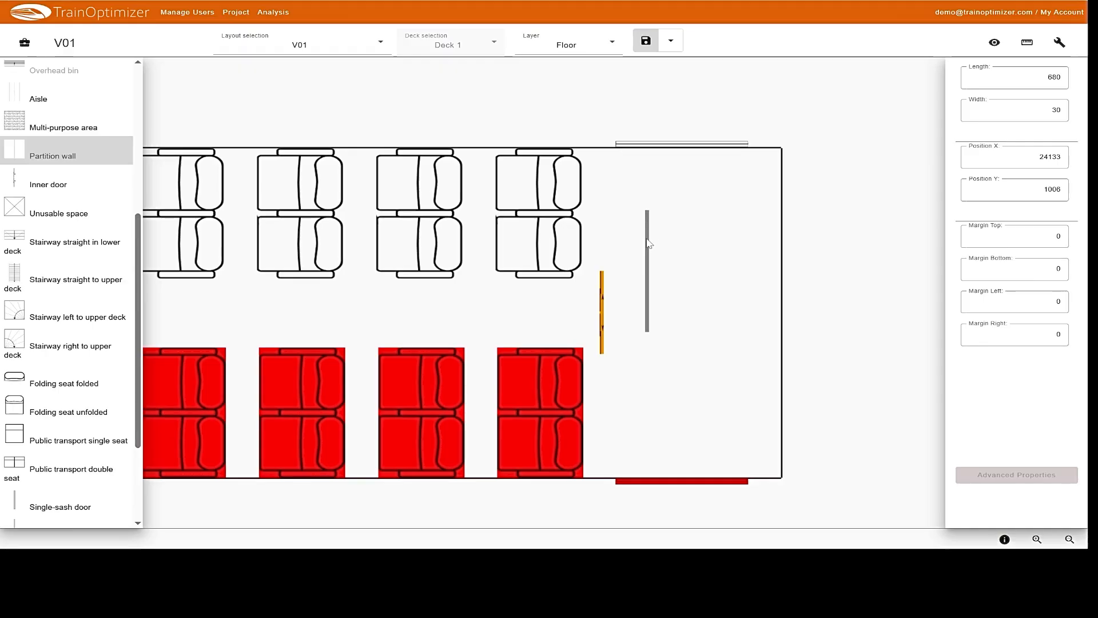
pyautogui.click(649, 242)
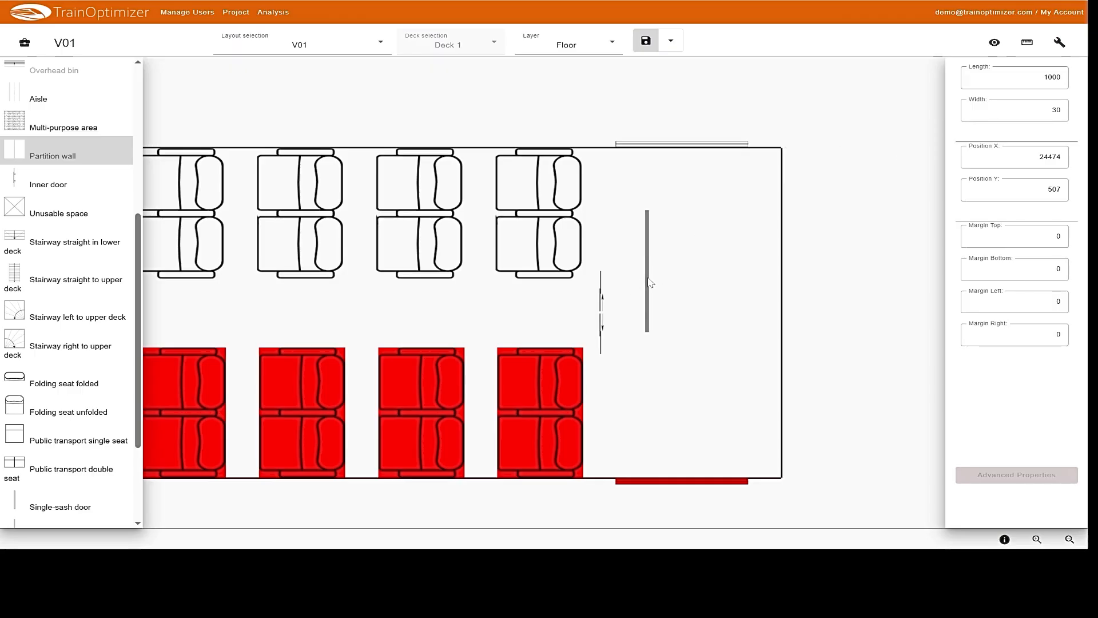
pyautogui.moveTo(648, 279); pyautogui.dragTo(590, 219)
# - Duplicate the partition wall and place the copy behind the lower row's last double seat at about X 24009, Y 1702
pyautogui.click(591, 220)
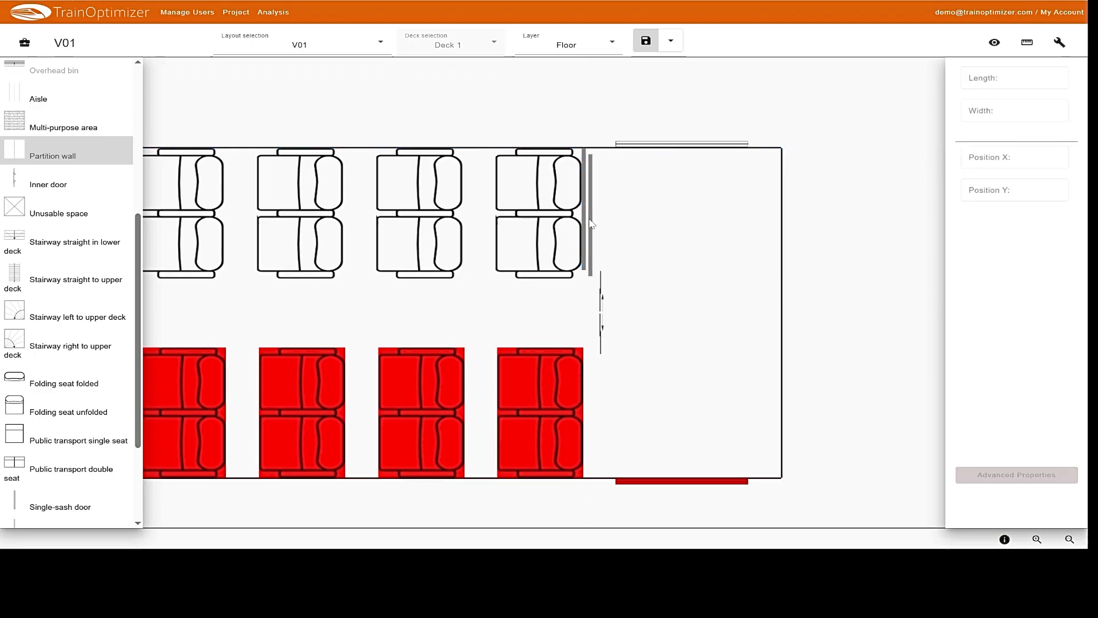
pyautogui.moveTo(591, 219); pyautogui.dragTo(627, 296)
pyautogui.click(591, 236)
pyautogui.moveTo(594, 240); pyautogui.dragTo(594, 442)
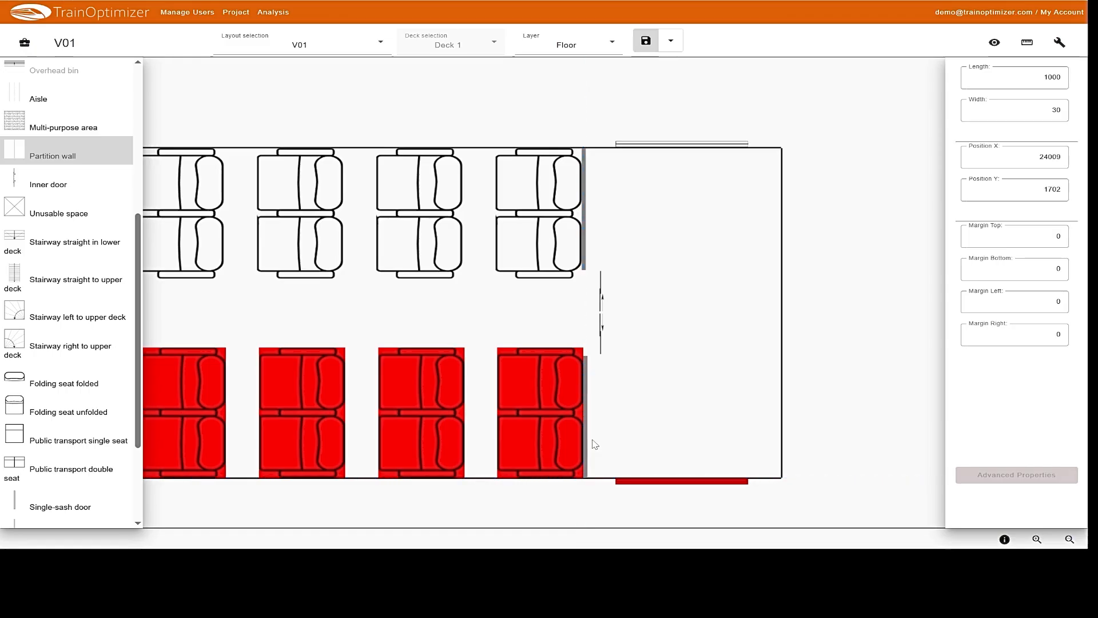
# - Move the second inner door between the two partition walls at about X 24009, Y 1010, and save the layout
pyautogui.click(600, 309)
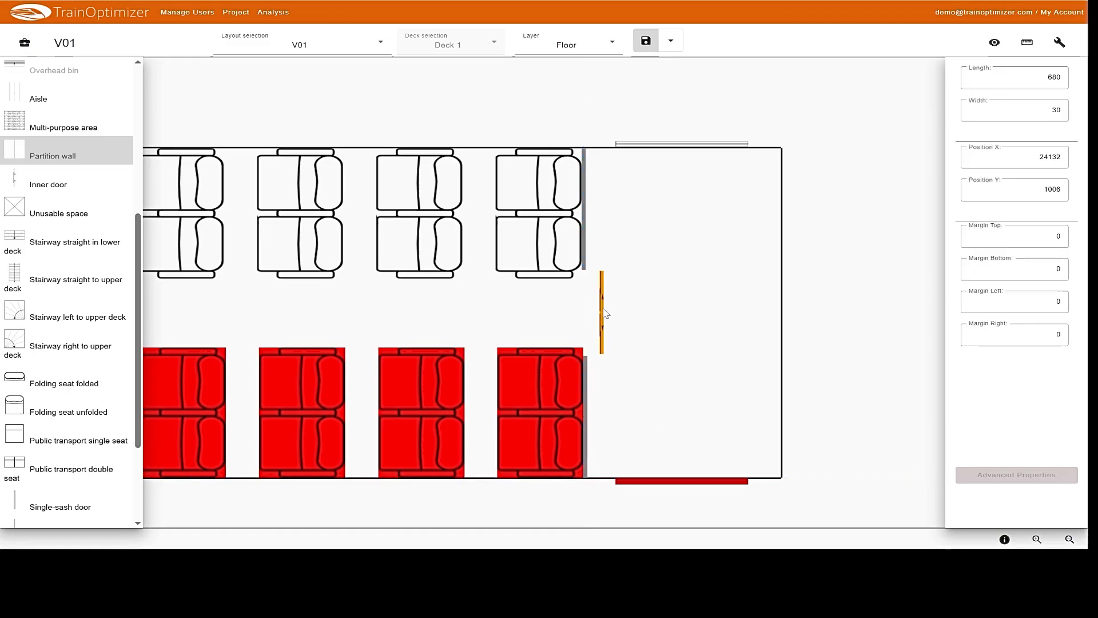
pyautogui.moveTo(601, 309); pyautogui.dragTo(589, 315)
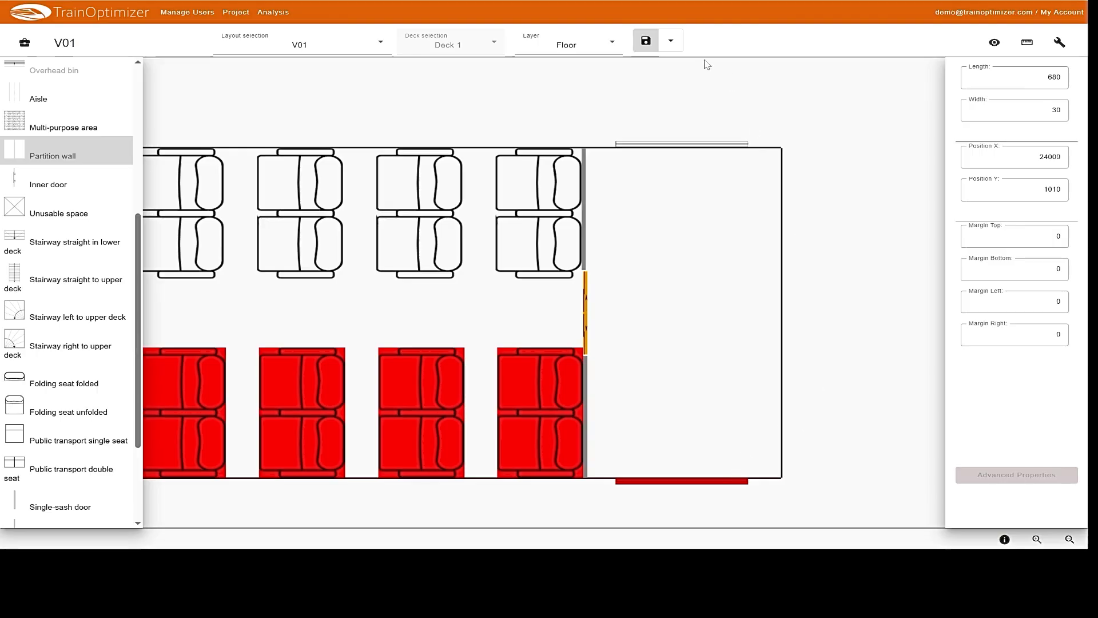
pyautogui.click(647, 43)
pyautogui.click(647, 42)
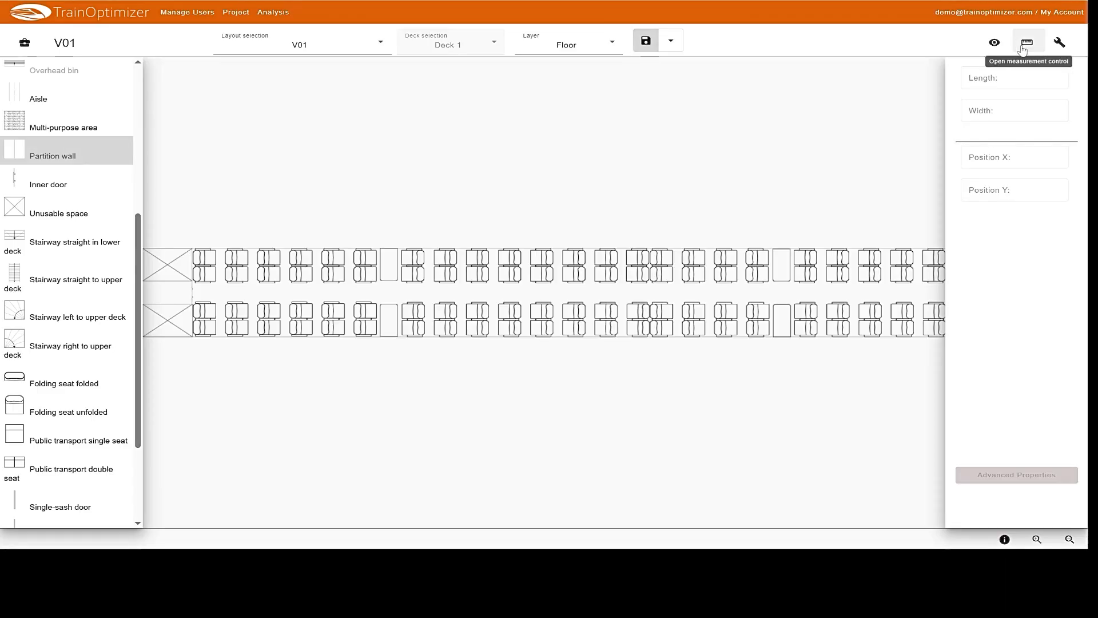
# - Measure the distance between the inner doors at both ends of the seating area with snapping enabled, and delete the measurement
pyautogui.click(23, 46)
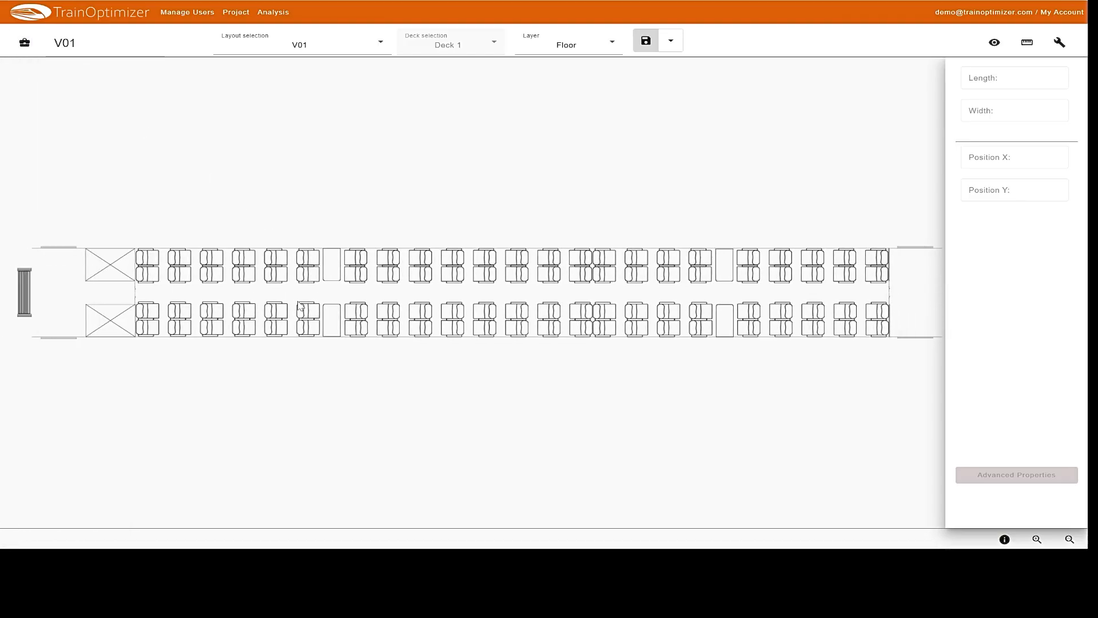
pyautogui.click(1028, 42)
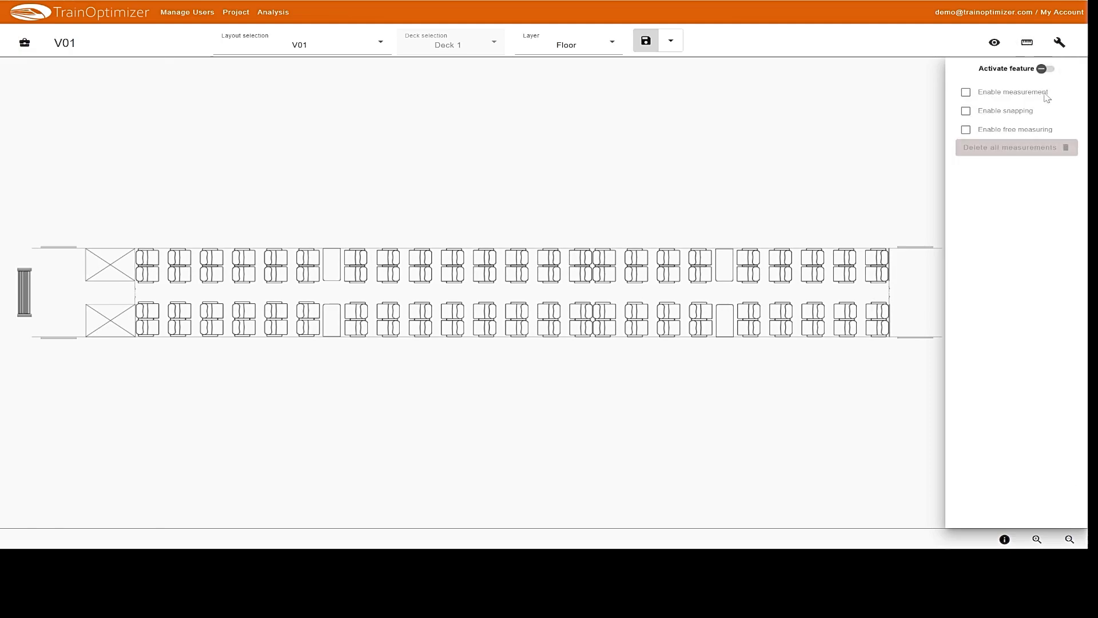
pyautogui.click(1050, 69)
pyautogui.click(1020, 113)
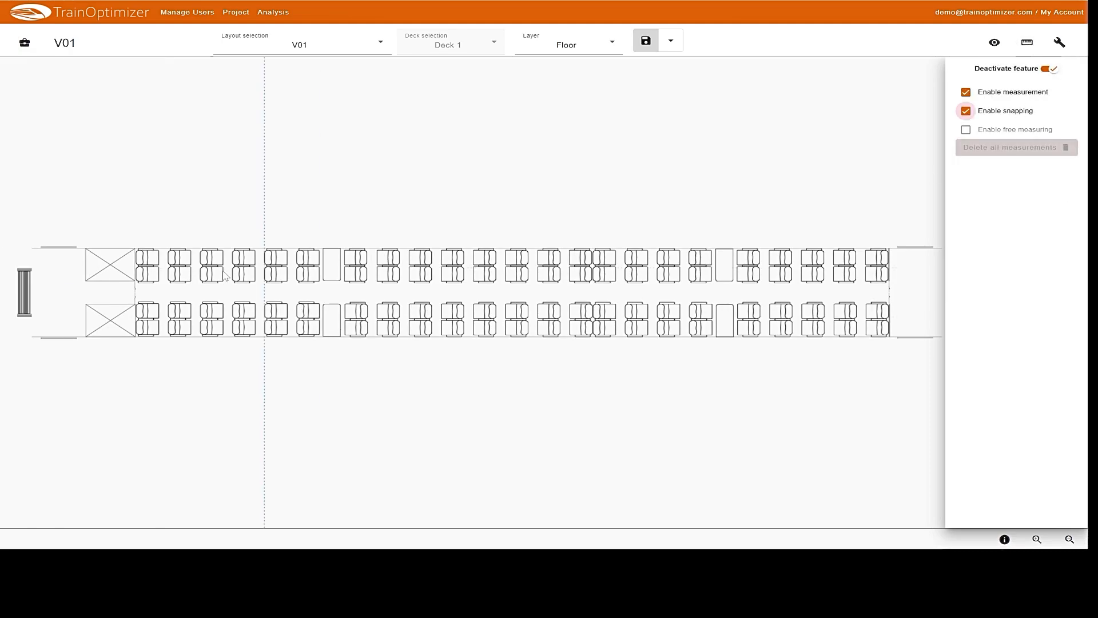
pyautogui.click(137, 290)
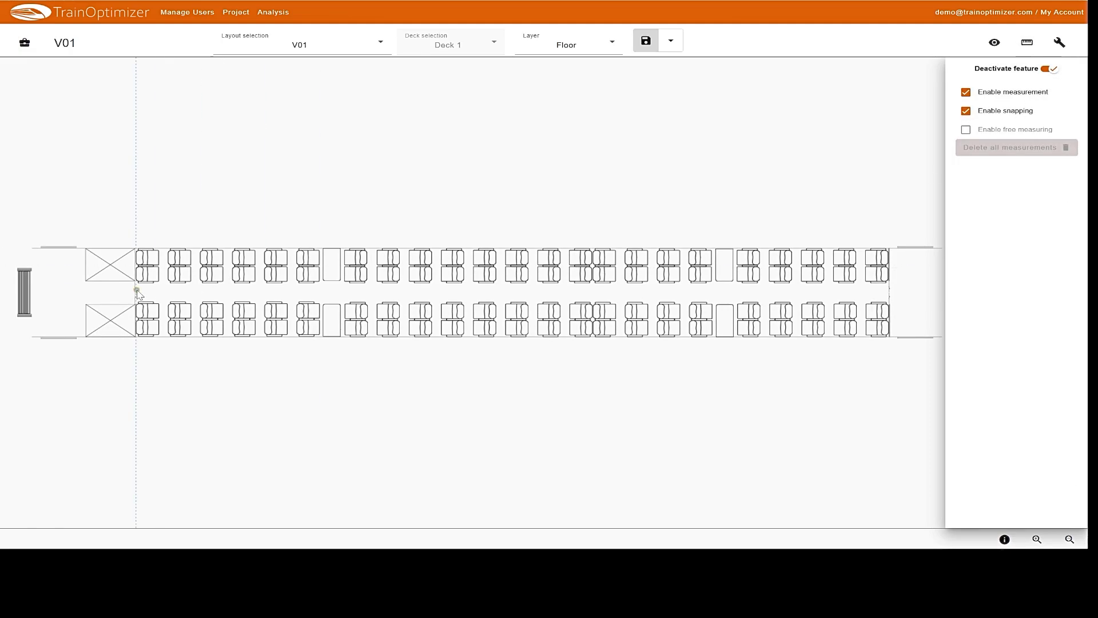
pyautogui.click(889, 291)
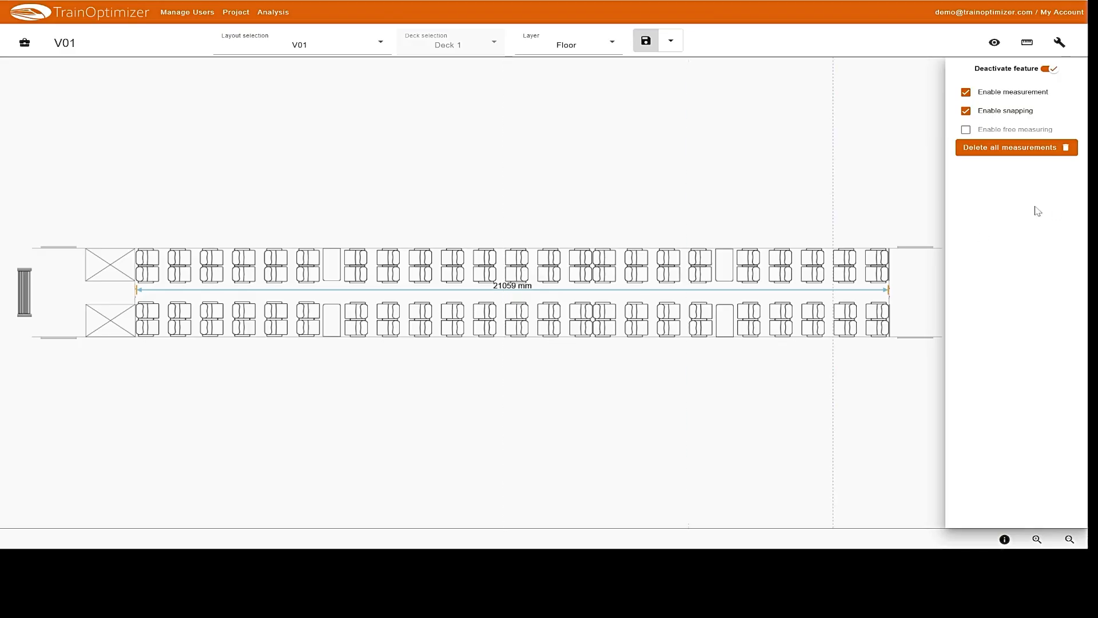
pyautogui.click(1014, 150)
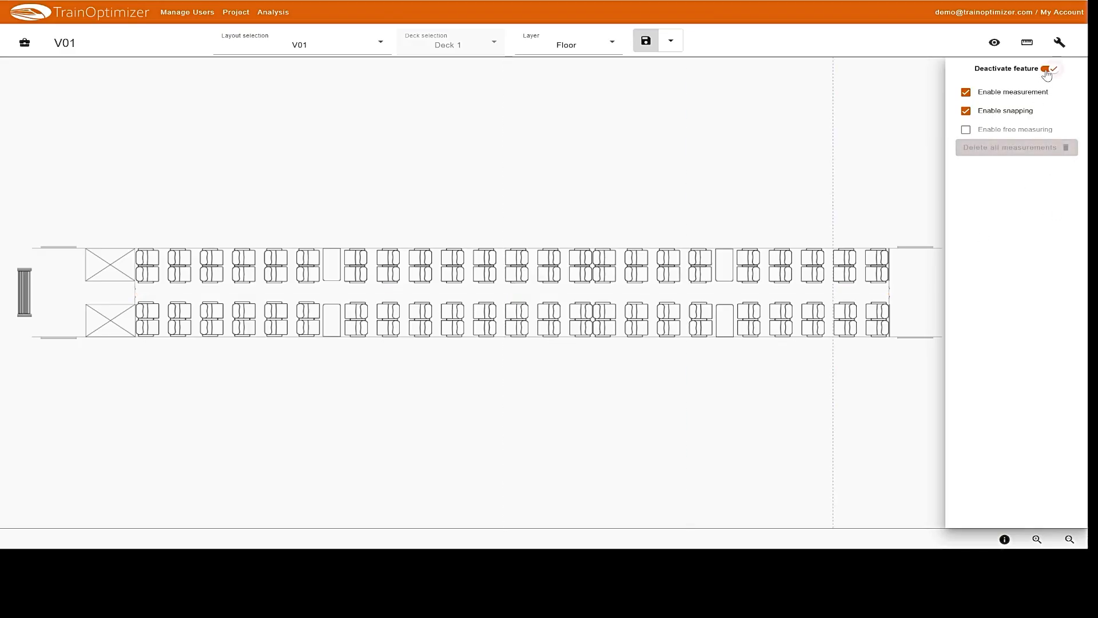
pyautogui.click(1047, 69)
pyautogui.click(1057, 43)
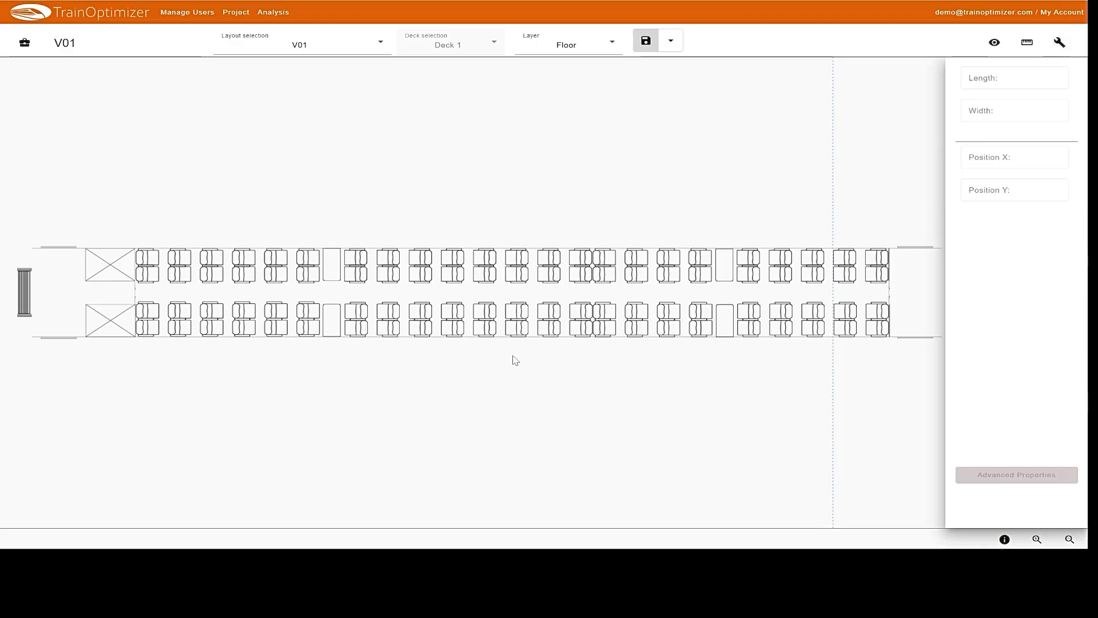
# - Place an aisle element in the empty area above the car and set its length to 21000
pyautogui.click(36, 49)
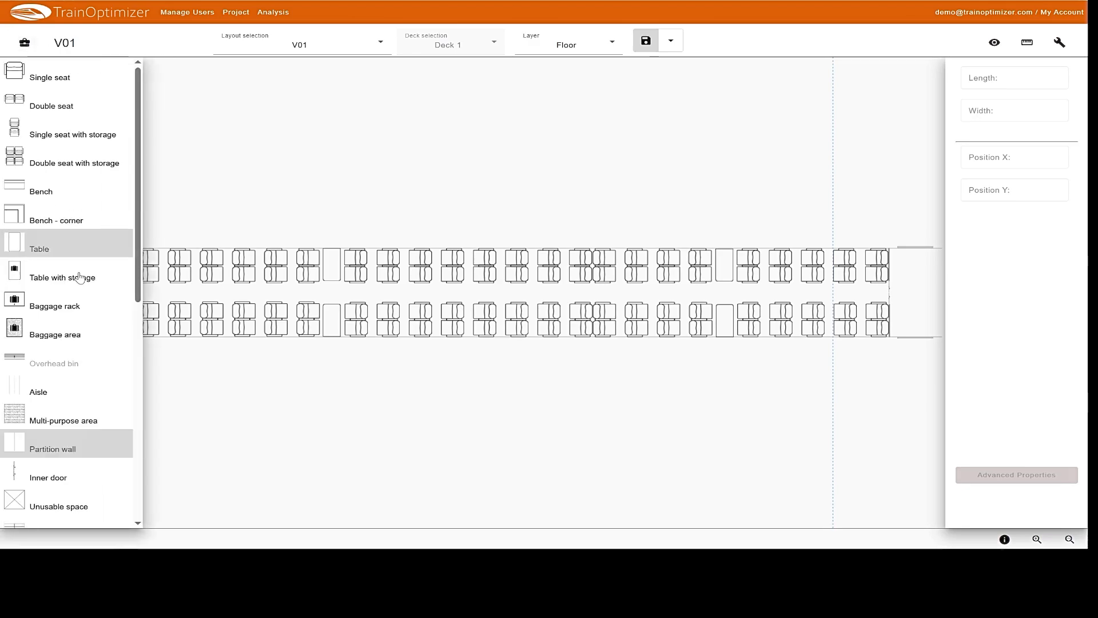
pyautogui.click(40, 389)
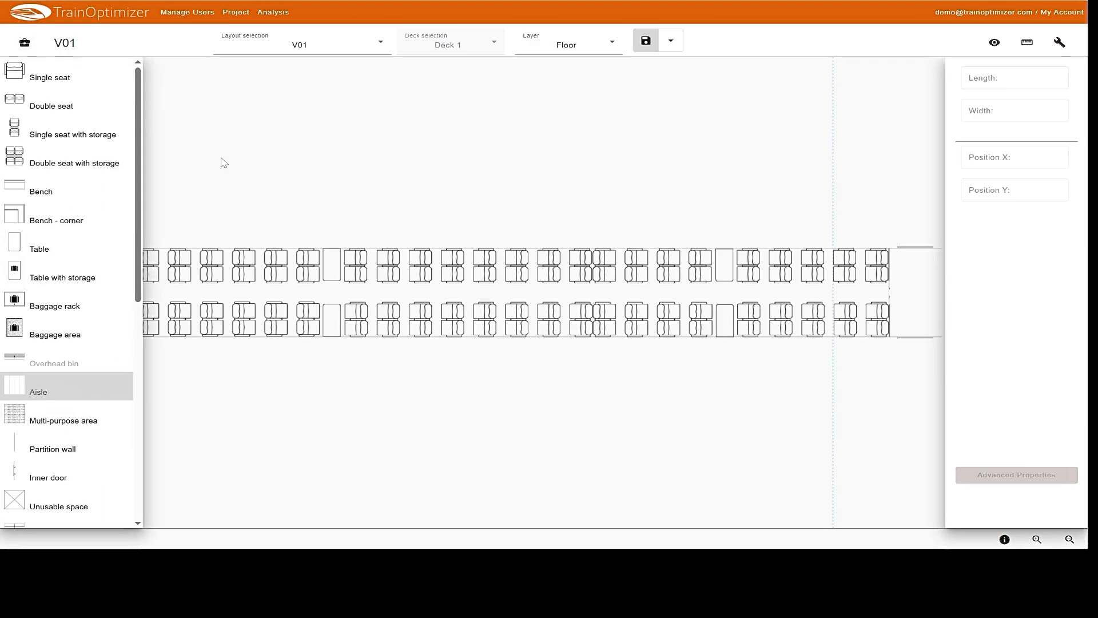
pyautogui.click(226, 197)
pyautogui.click(248, 209)
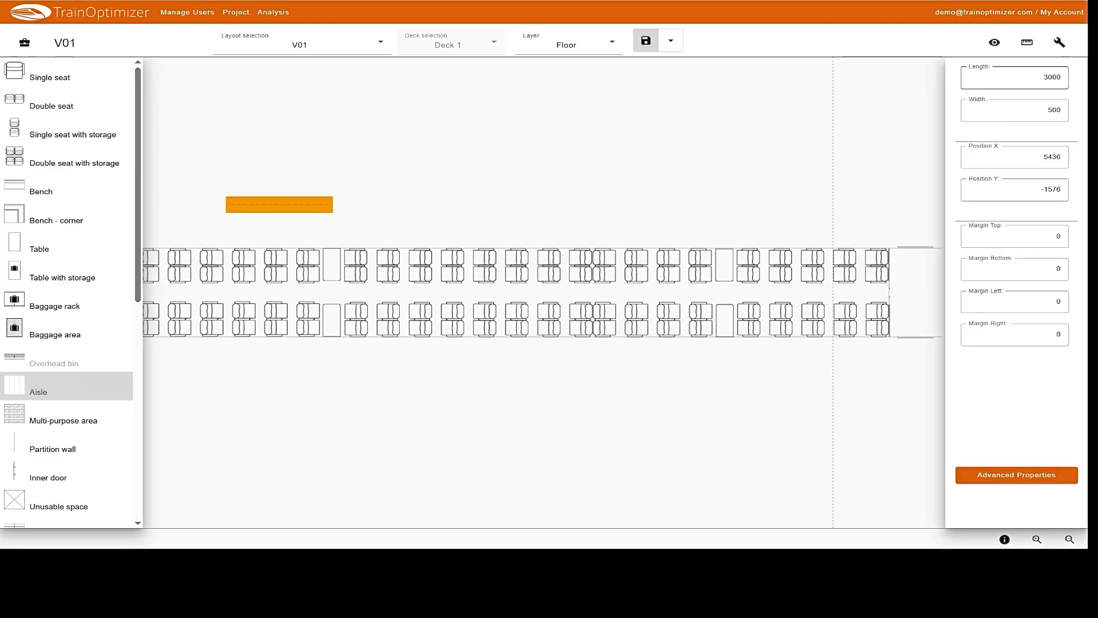
pyautogui.moveTo(1035, 78); pyautogui.dragTo(1087, 86)
pyautogui.write('21000')
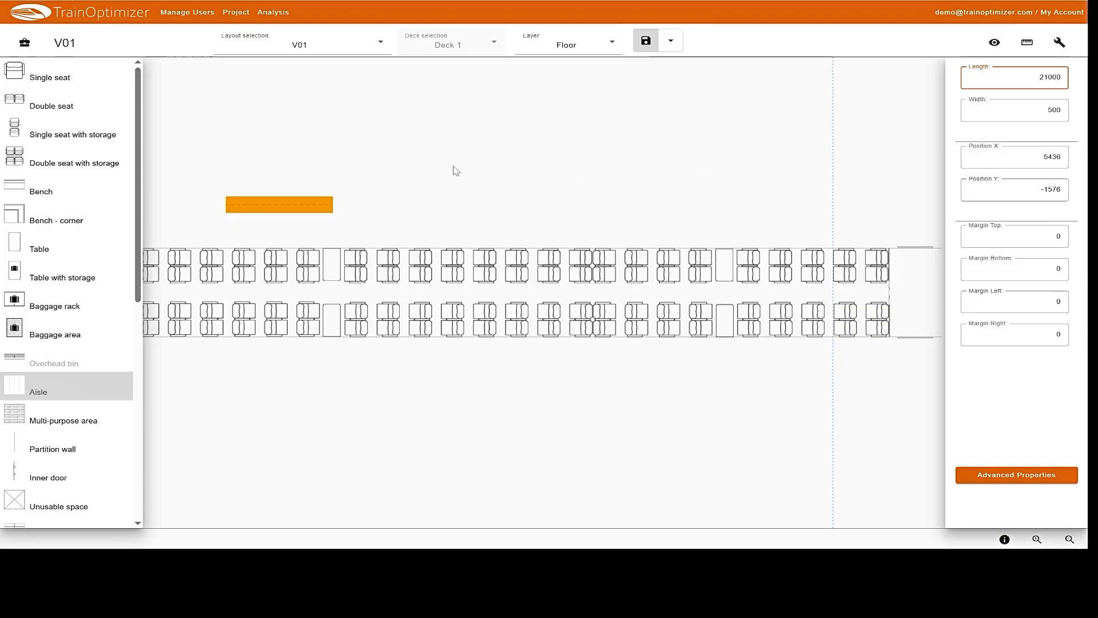
pyautogui.click(24, 42)
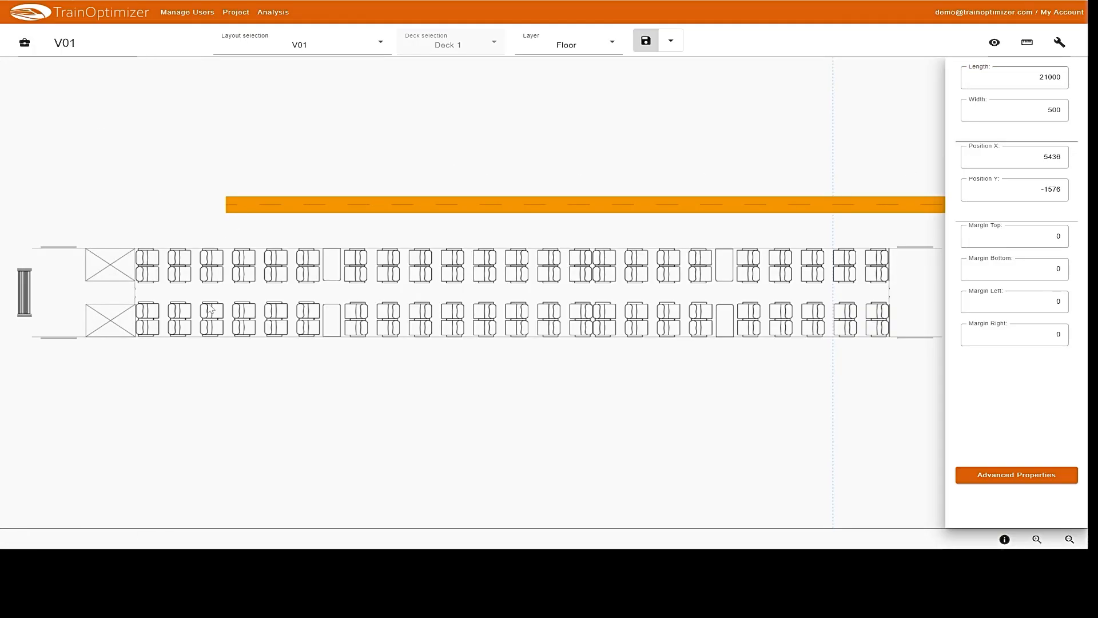
# - Measure the clear gap between the upper and lower double seats with snapping enabled, and delete the measurement
pyautogui.scroll(5, 216, 287)
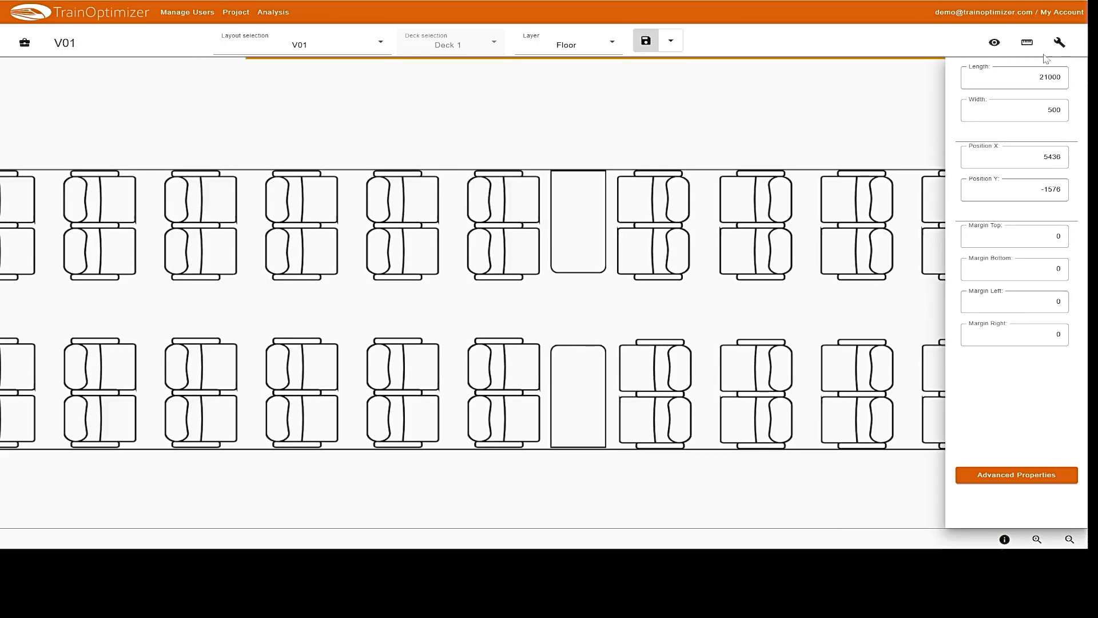
pyautogui.click(1027, 42)
pyautogui.click(1047, 69)
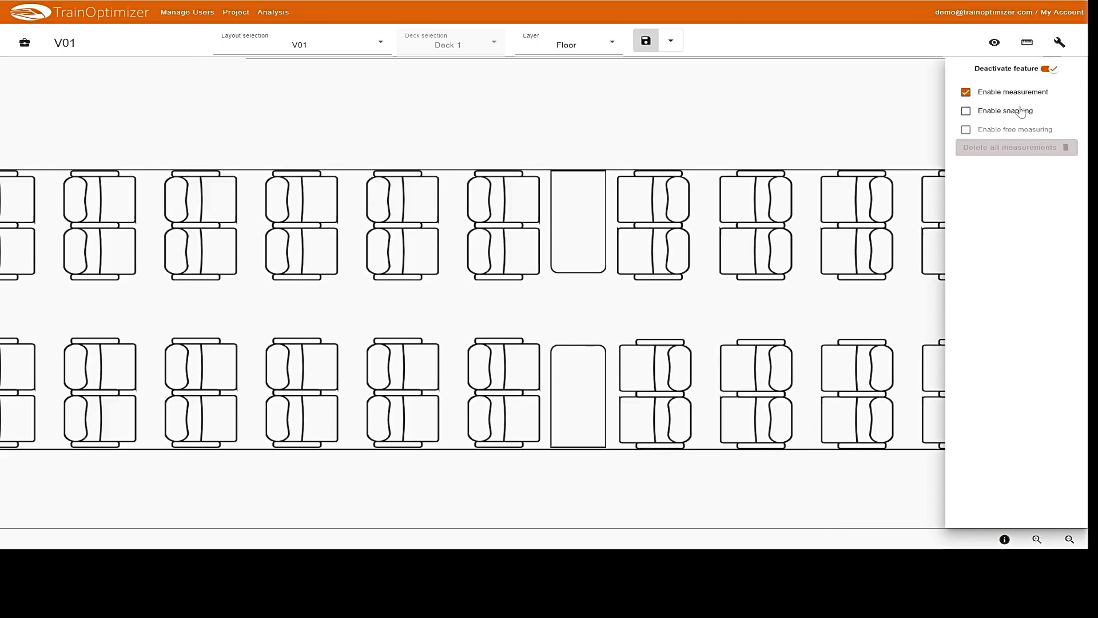
pyautogui.click(1022, 112)
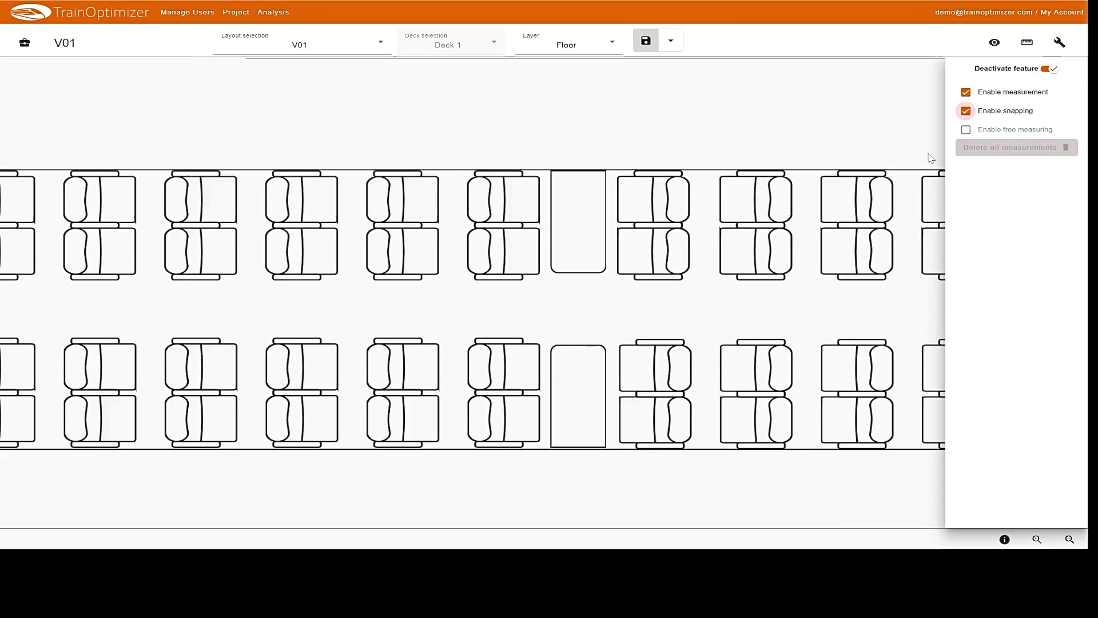
pyautogui.click(408, 280)
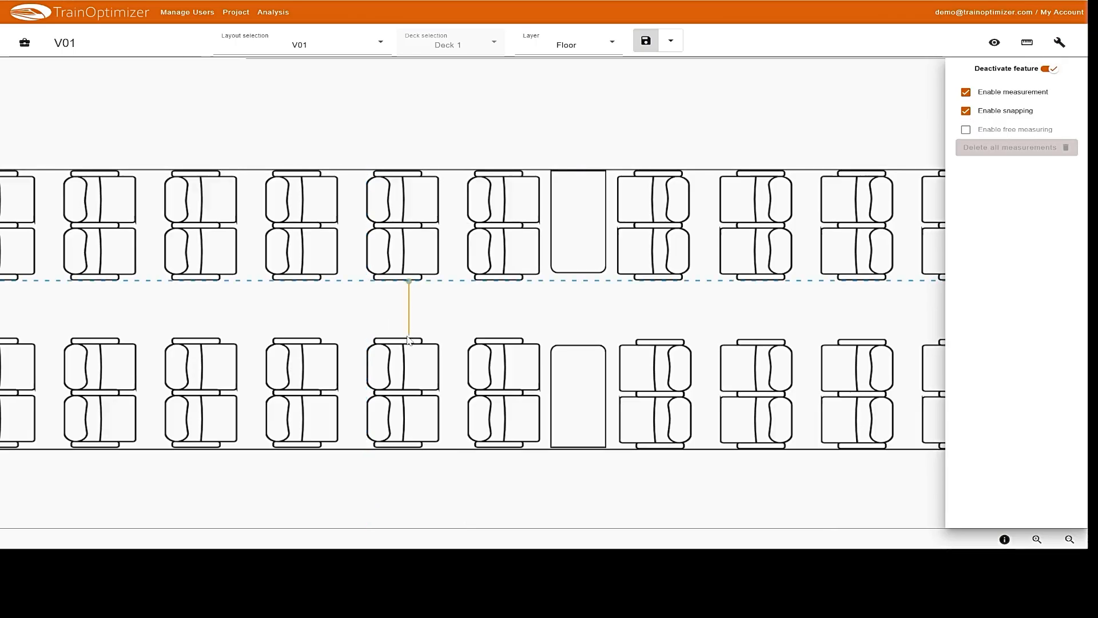
pyautogui.click(409, 338)
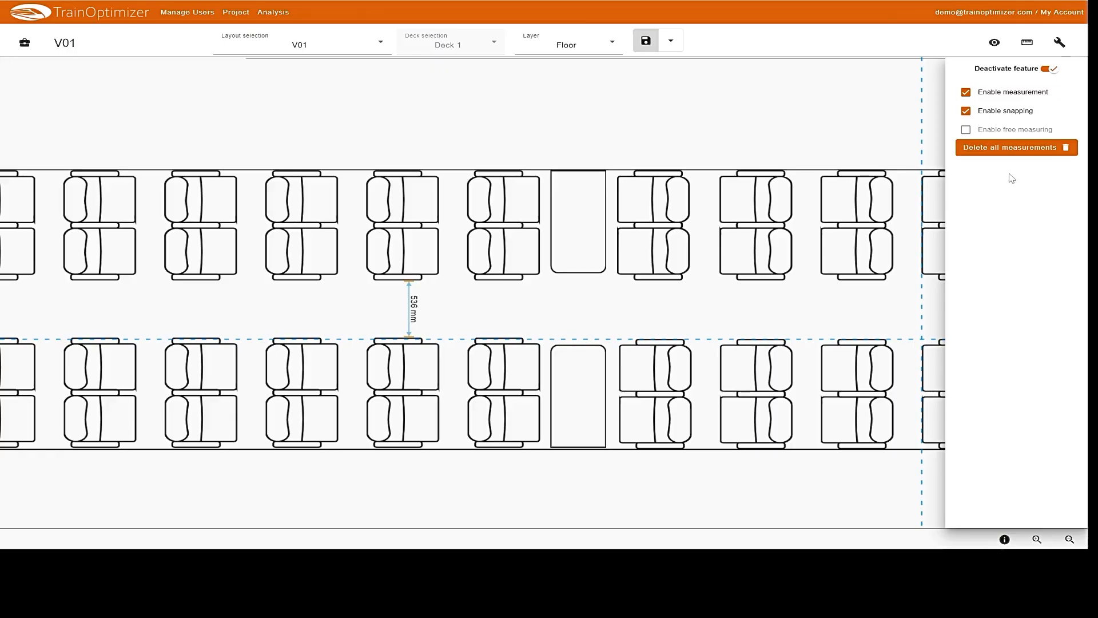
pyautogui.click(1029, 144)
pyautogui.click(1047, 69)
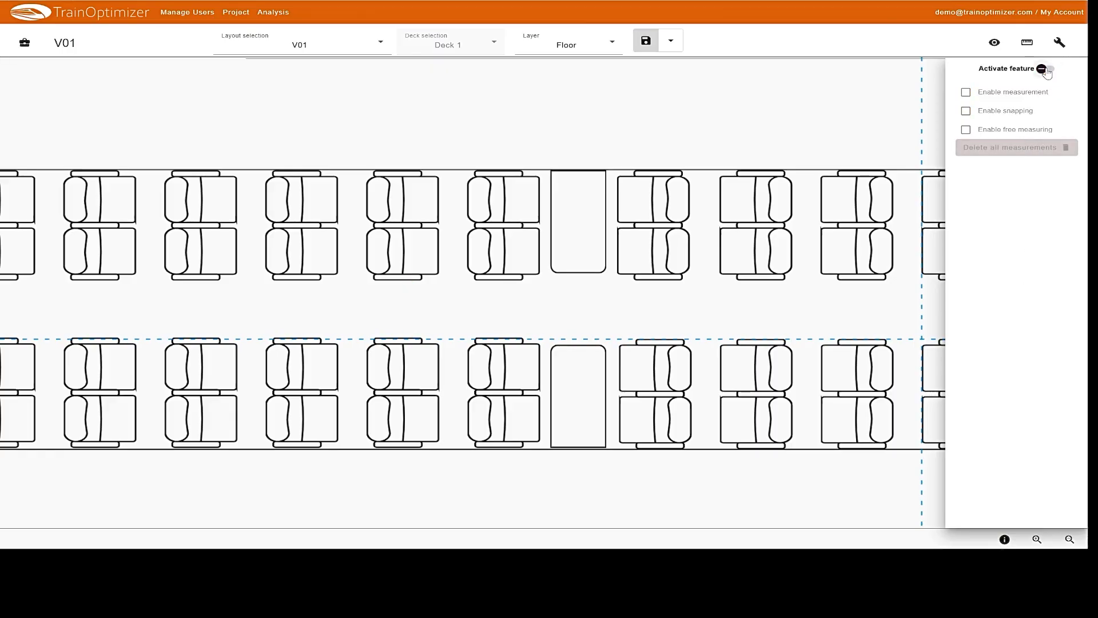
# - Set the width of the aisle element above the car to 510
pyautogui.scroll(3, 511, 146)
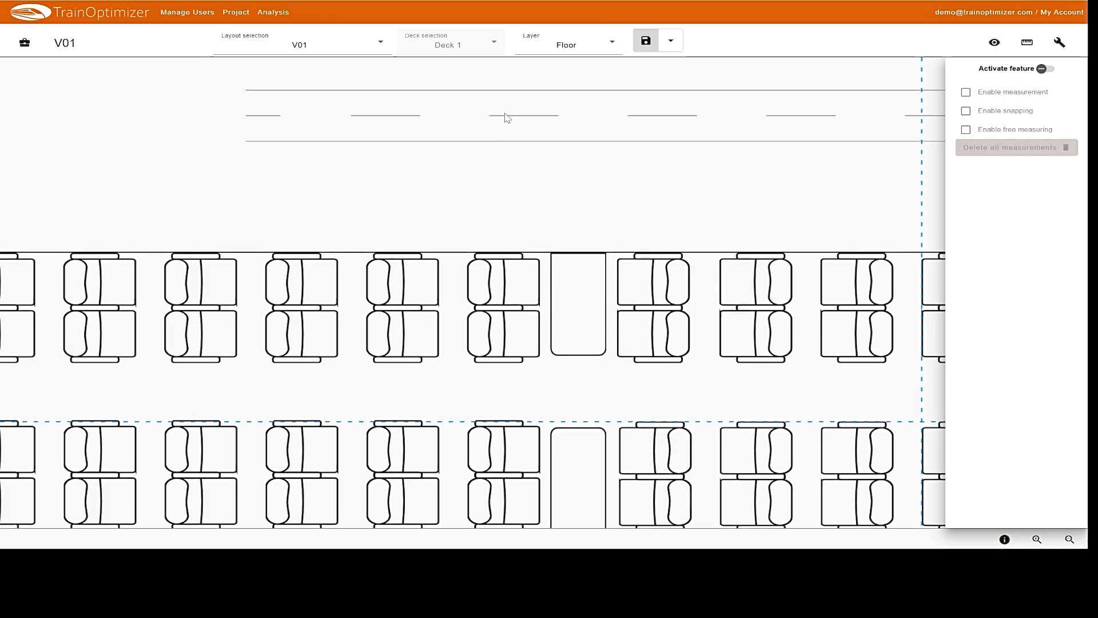
pyautogui.click(505, 118)
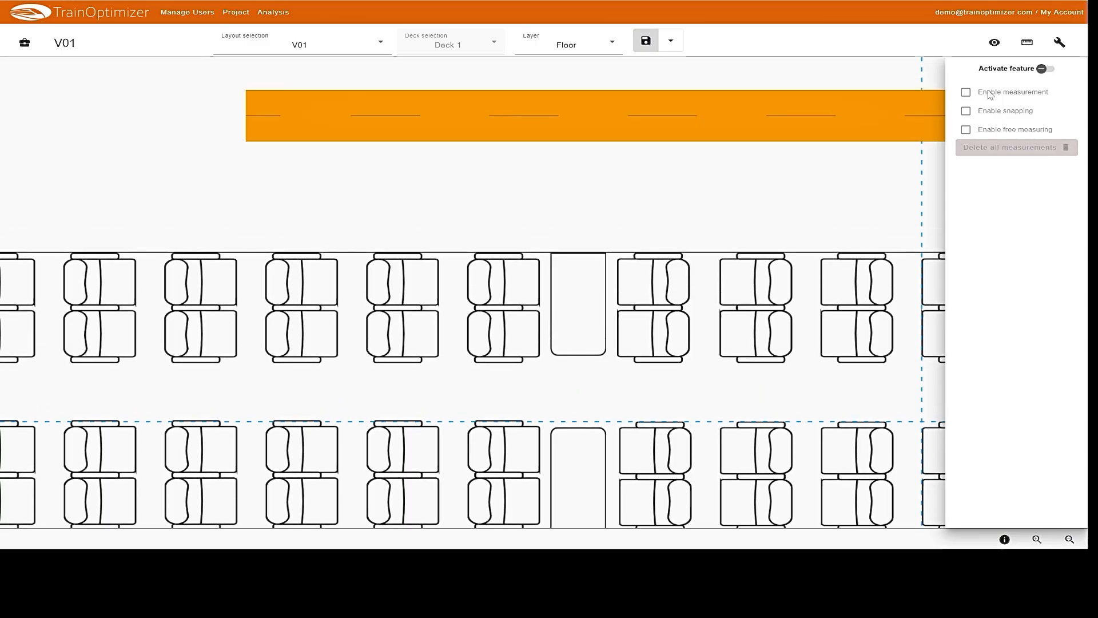
pyautogui.click(1059, 42)
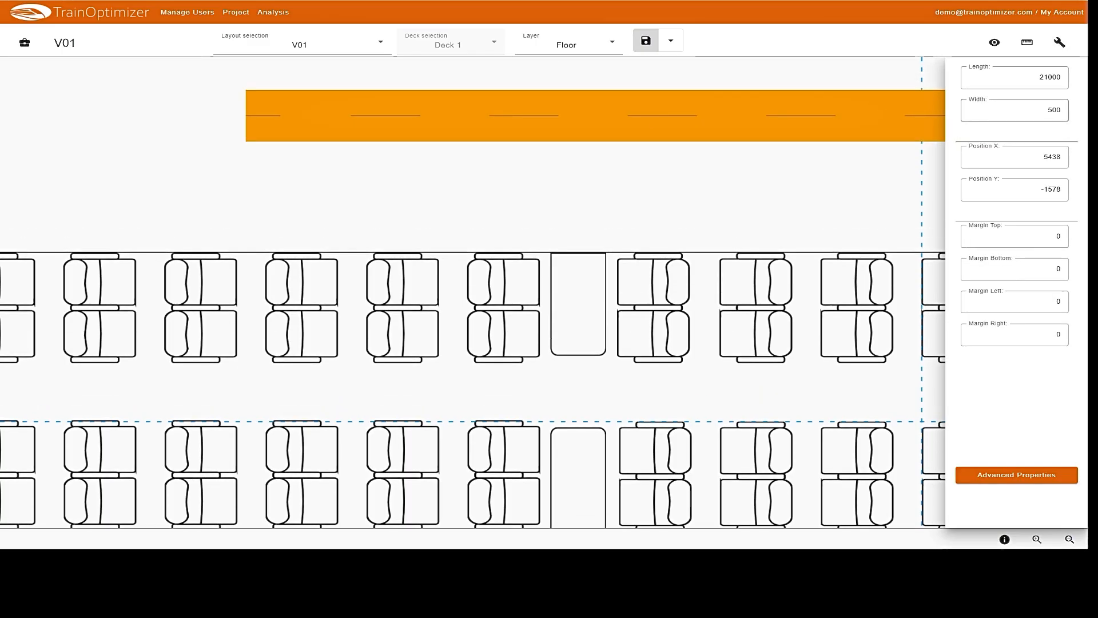
pyautogui.moveTo(1043, 111); pyautogui.dragTo(1089, 114)
pyautogui.write('510')
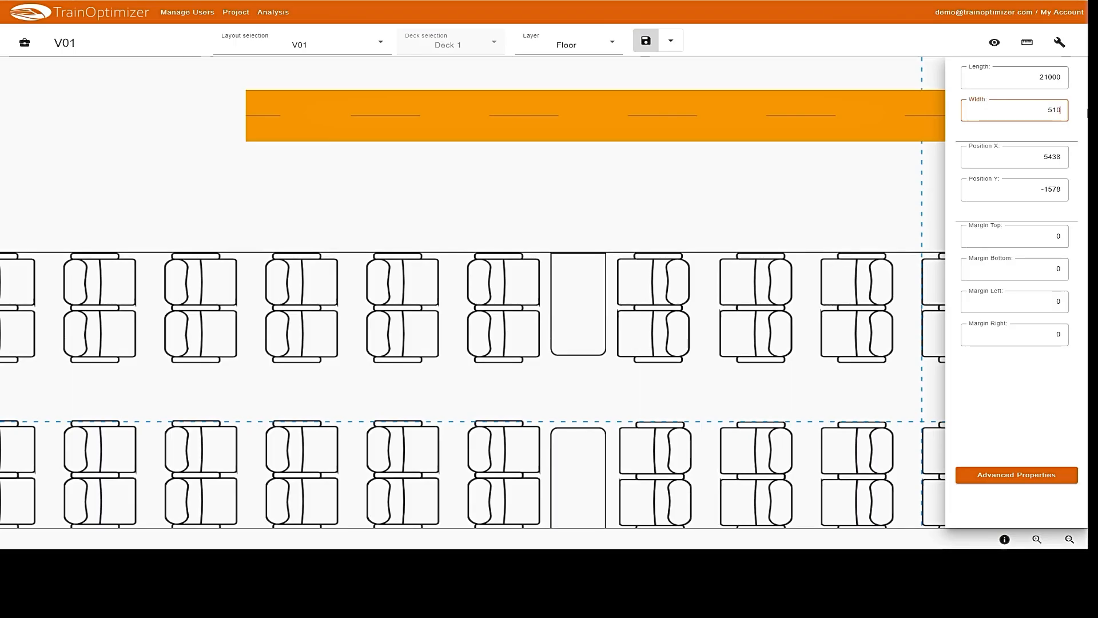
pyautogui.click(1083, 115)
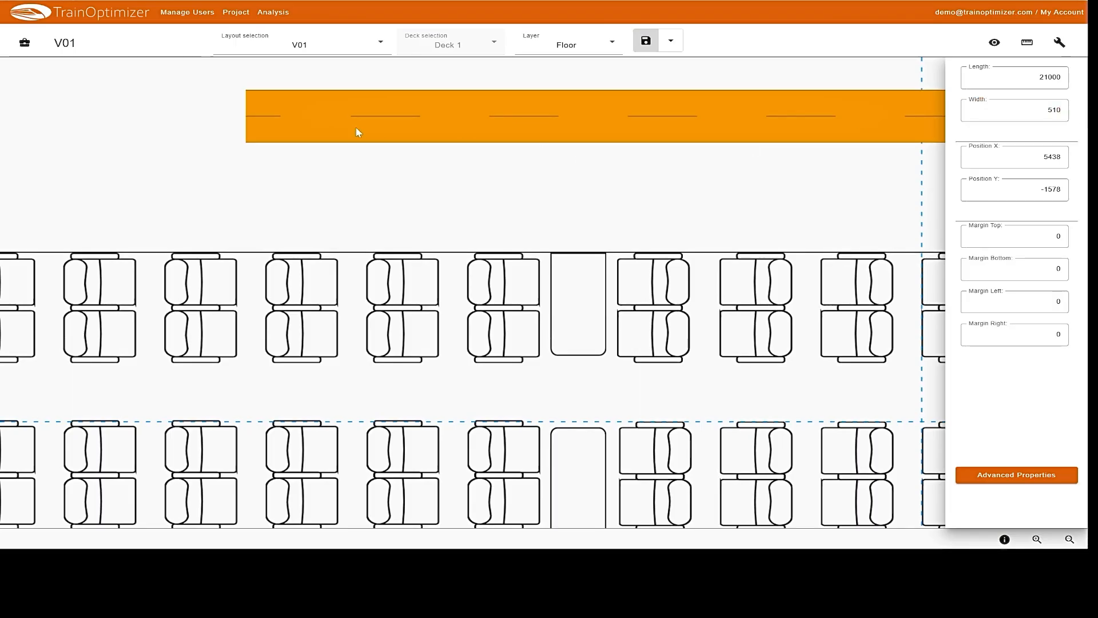
# - Move the aisle between the upper and lower seat rows, starting at the inner door at X 2910, Y 1081, and save the layout
pyautogui.hscroll(2, 356, 128)
pyautogui.hscroll(-6, 356, 132)
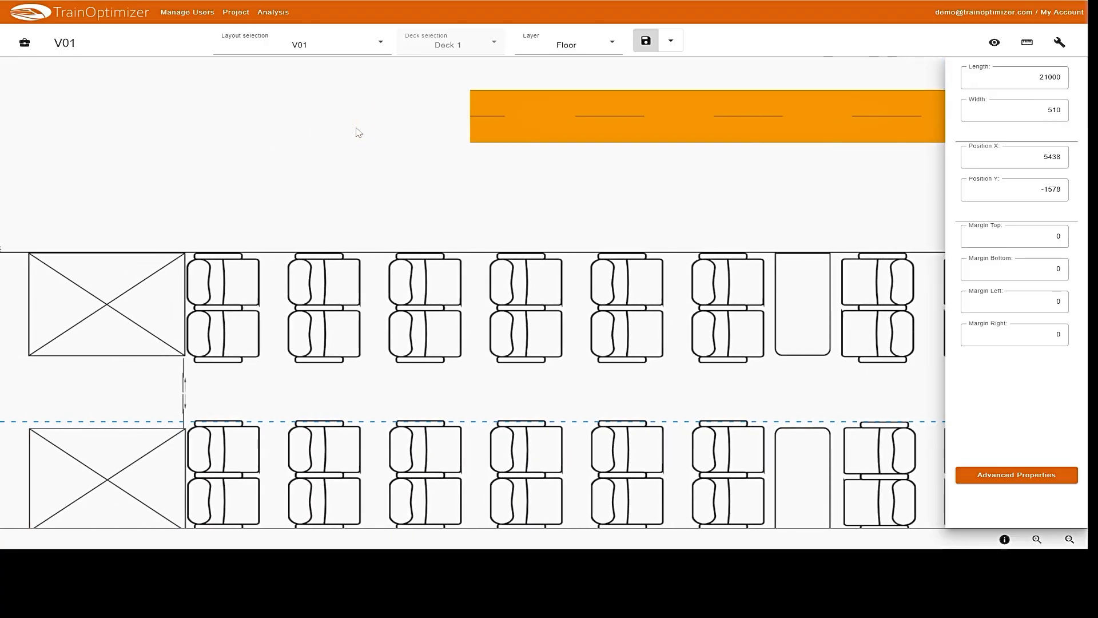
pyautogui.click(513, 110)
pyautogui.moveTo(513, 110); pyautogui.dragTo(247, 389)
pyautogui.click(247, 389)
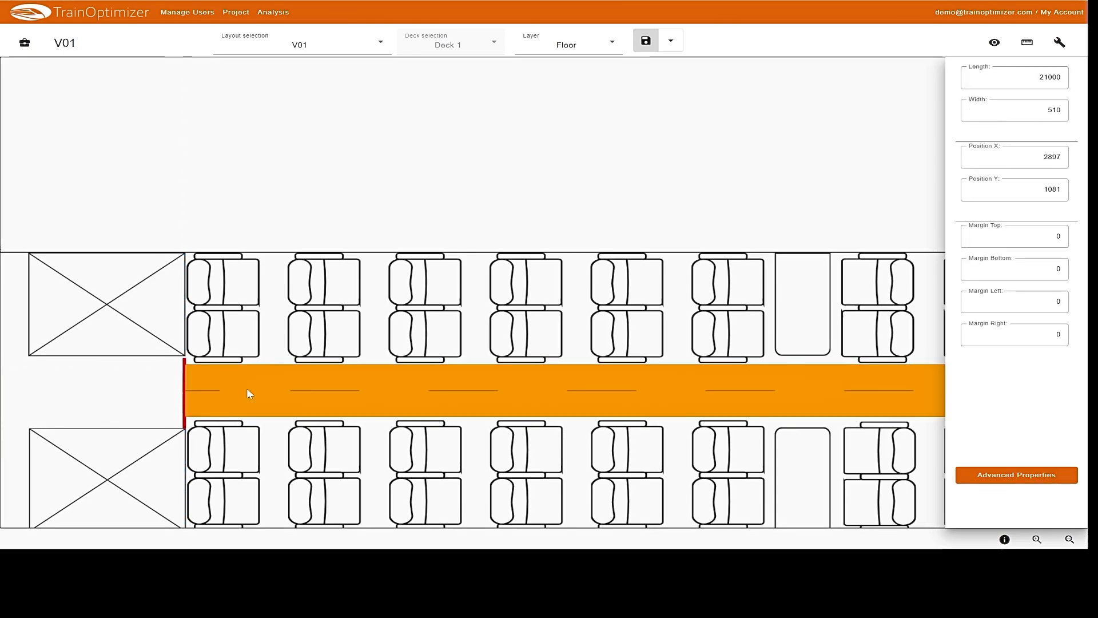
pyautogui.moveTo(249, 389); pyautogui.dragTo(249, 389)
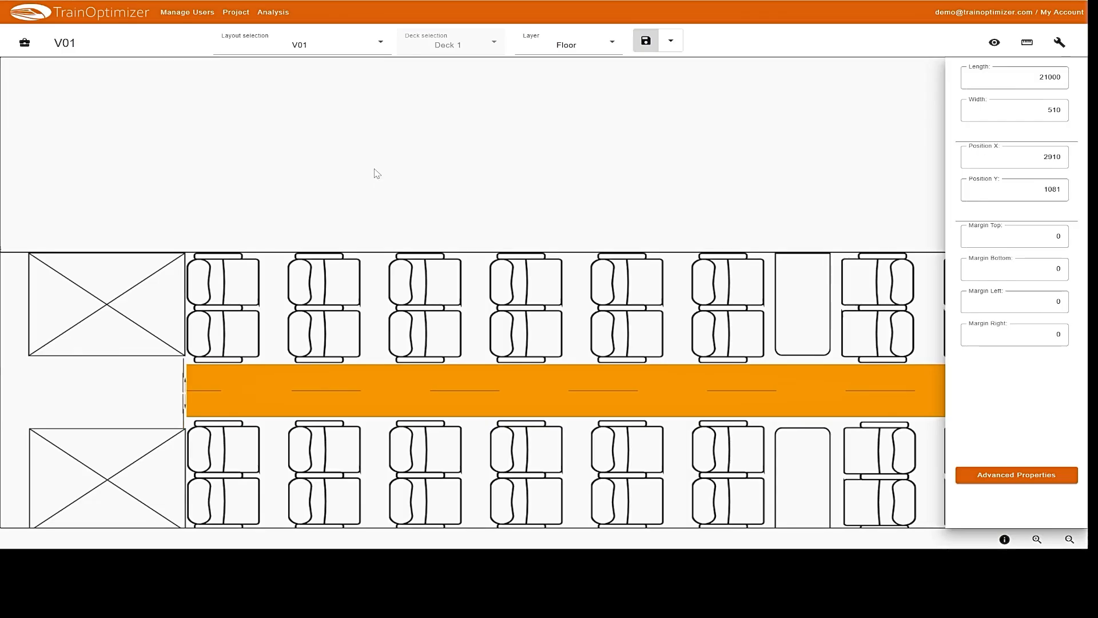
pyautogui.click(646, 40)
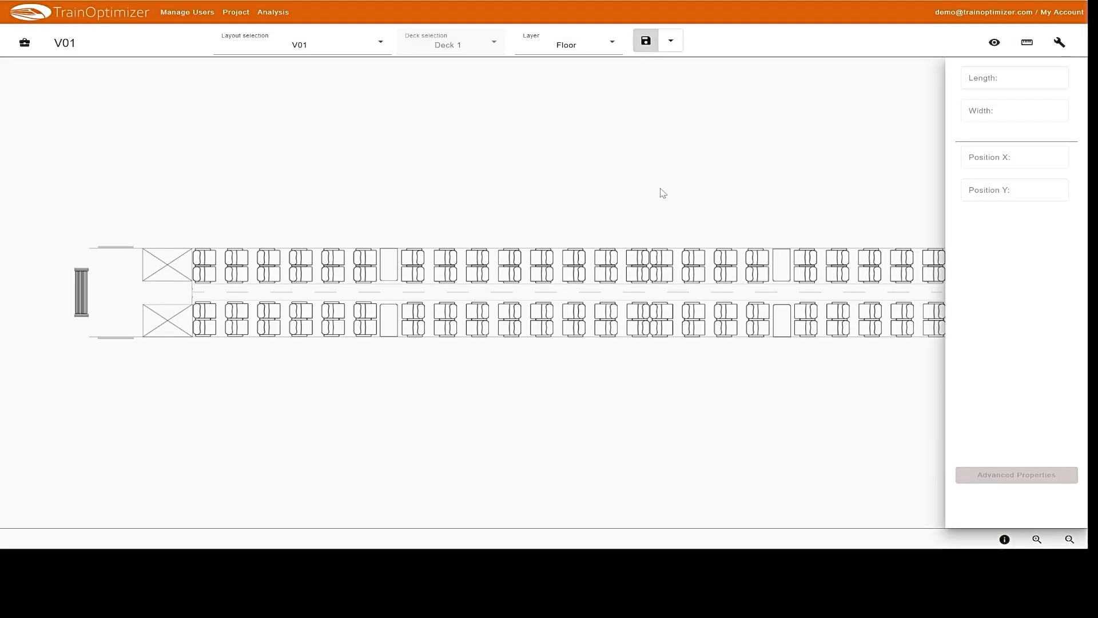
# - Select Automatic opening as the door opening type in the advanced properties of the gangway at the car's end, and save the properties
pyautogui.hscroll(4, 661, 189)
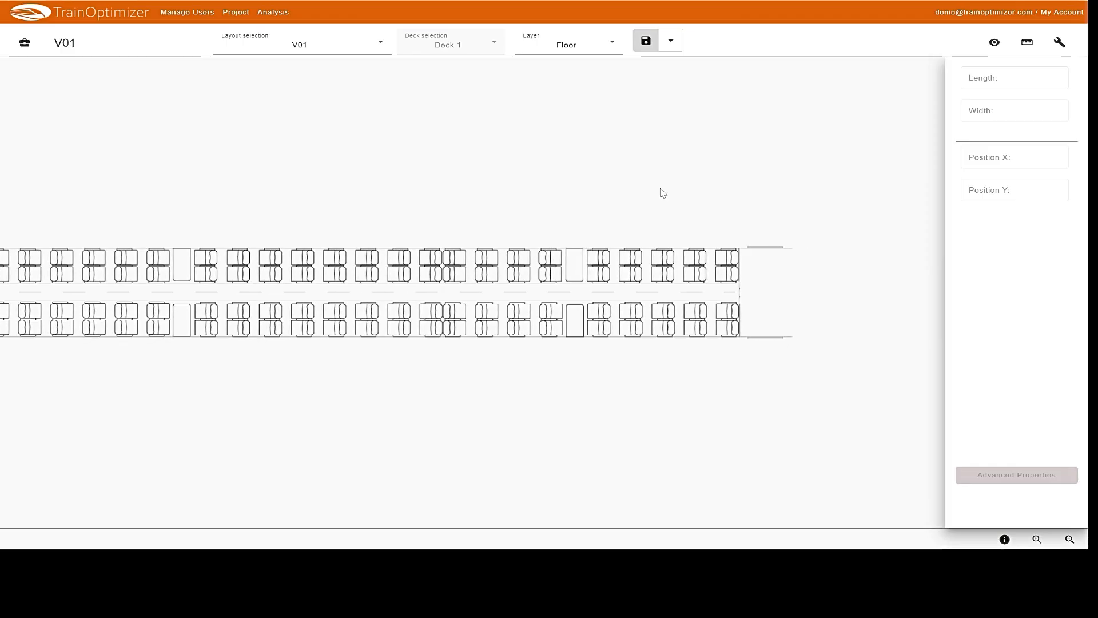
pyautogui.hscroll(-2, 660, 189)
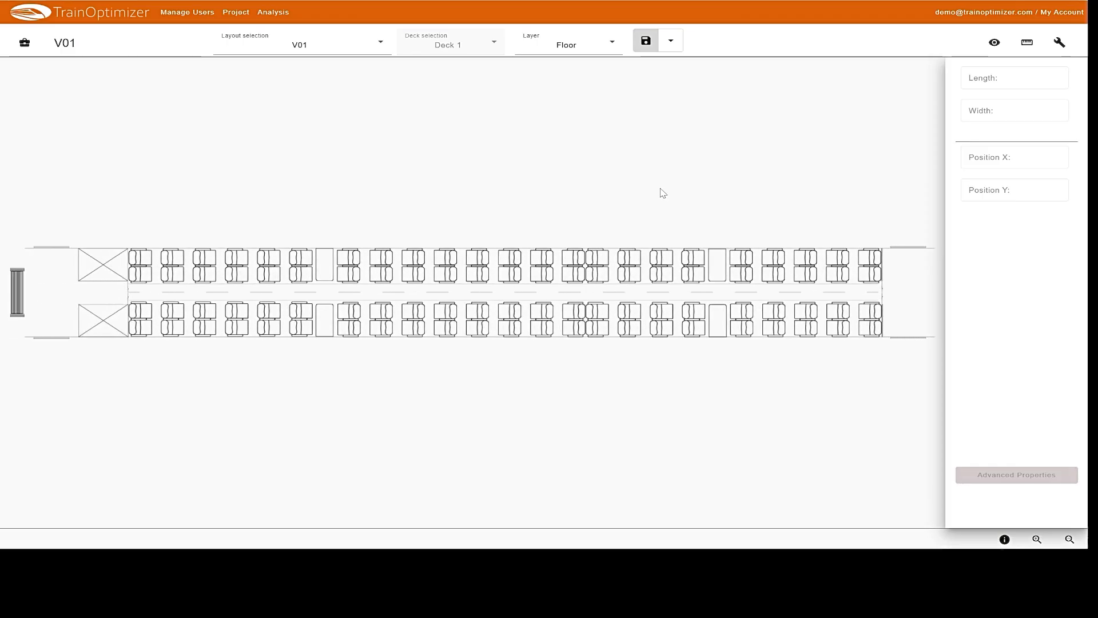
pyautogui.click(15, 284)
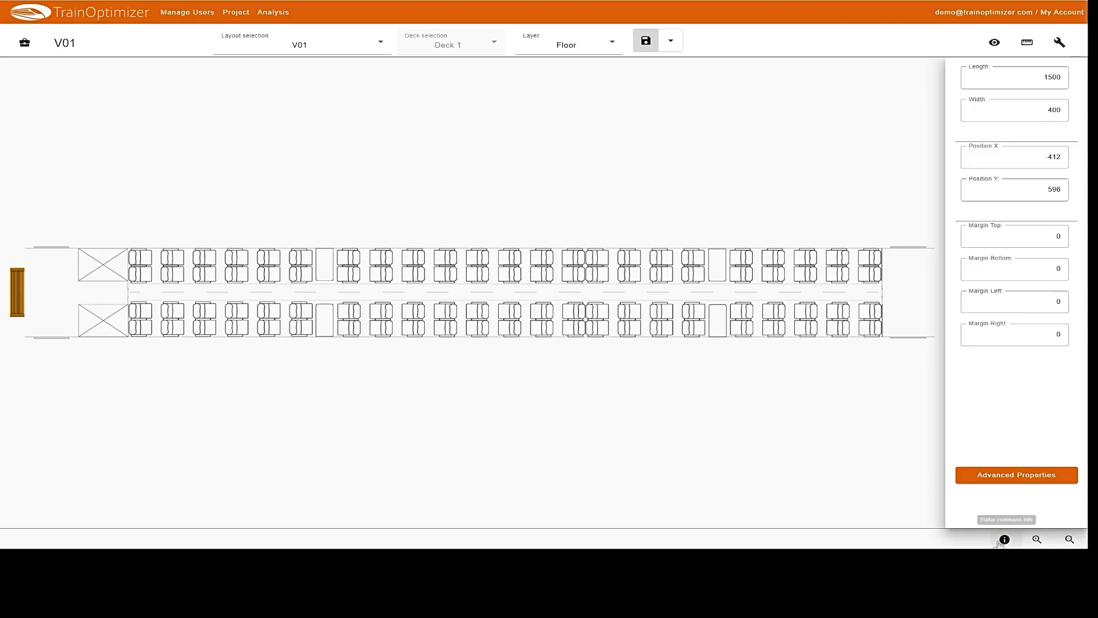
pyautogui.click(1051, 478)
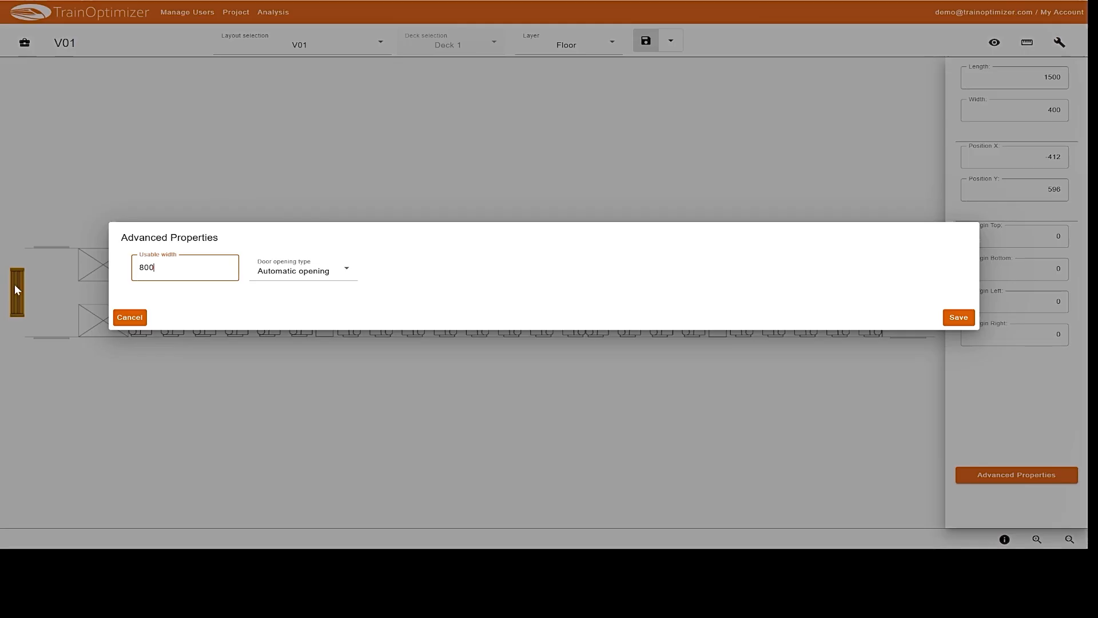
pyautogui.click(350, 270)
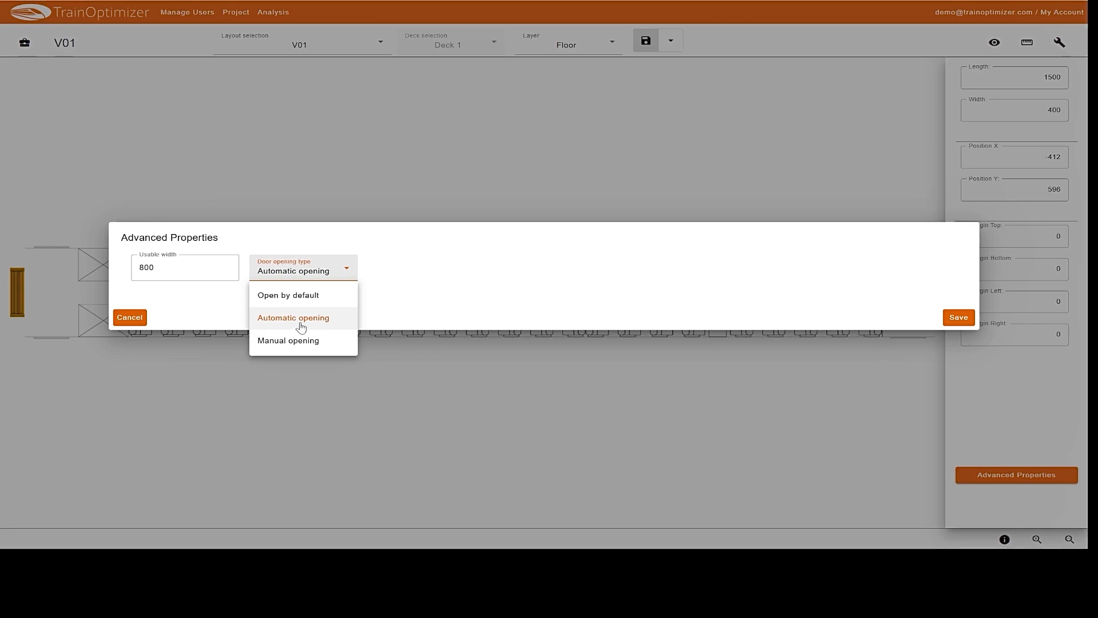
pyautogui.click(333, 321)
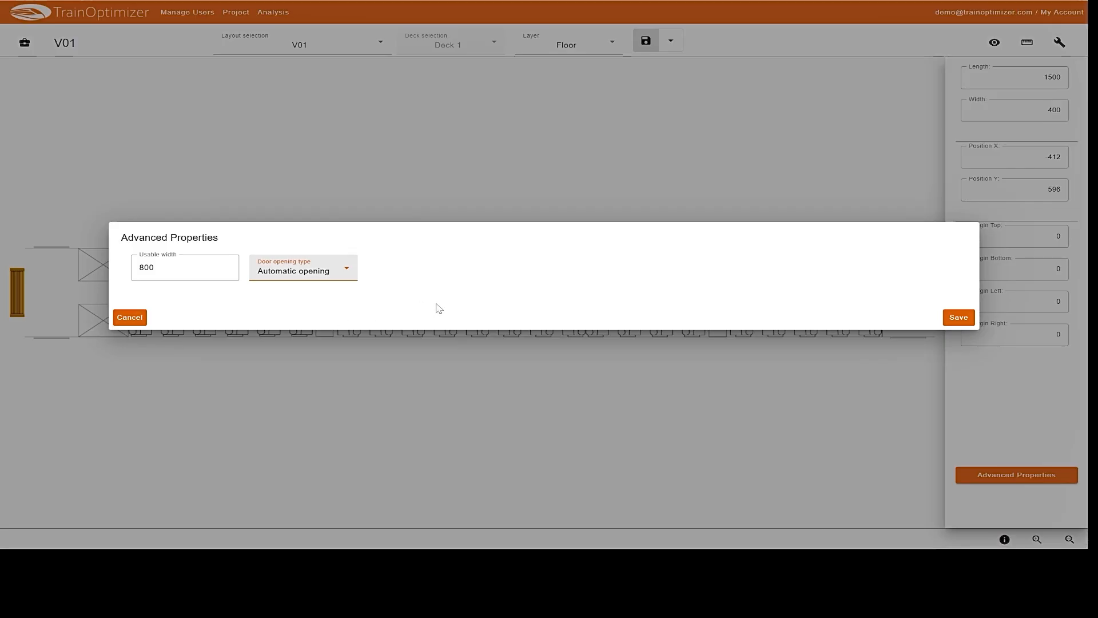
pyautogui.click(959, 318)
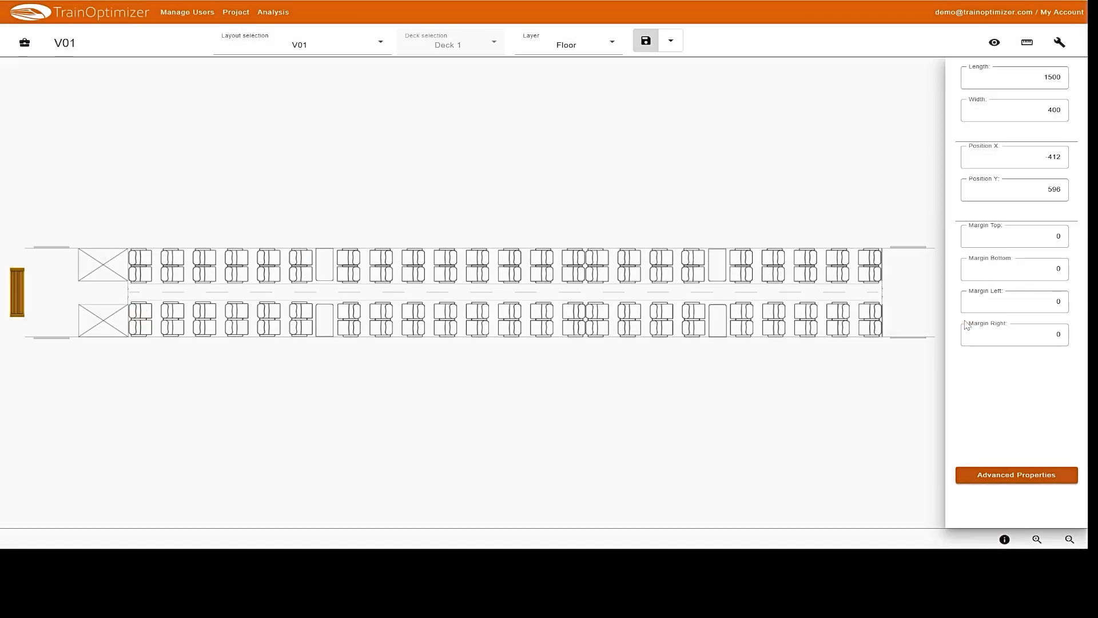
pyautogui.click(19, 285)
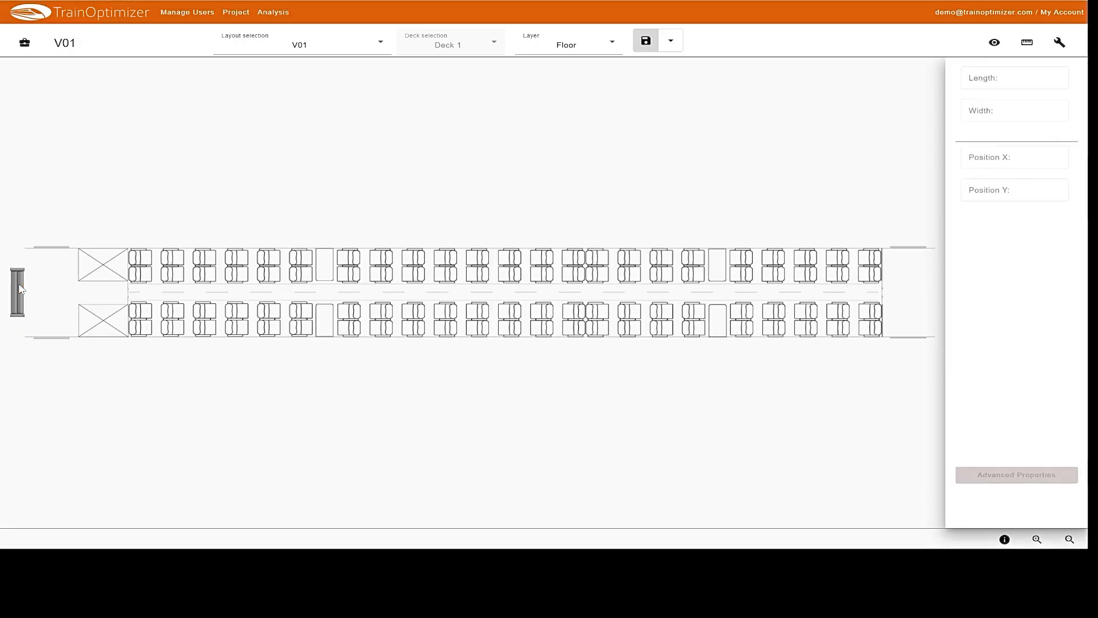
# - Copy the gangway to the opposite end of the car, place it against the end wall at X 25507, Y 548, and save the layout
pyautogui.click(19, 285)
pyautogui.click(19, 285)
pyautogui.click(19, 283)
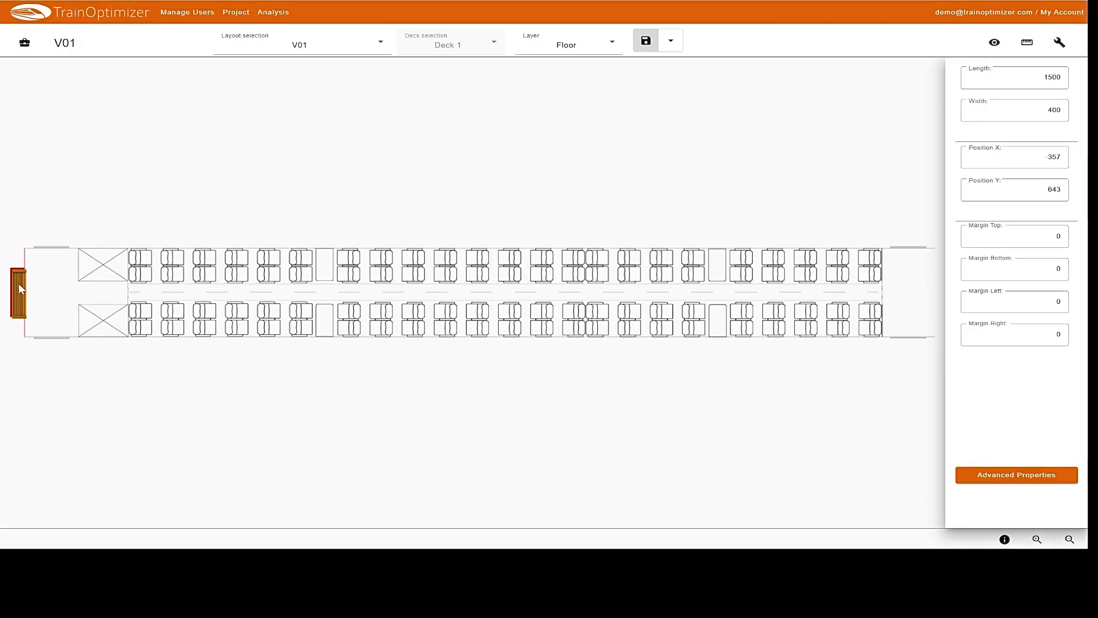
pyautogui.moveTo(19, 284); pyautogui.dragTo(888, 198)
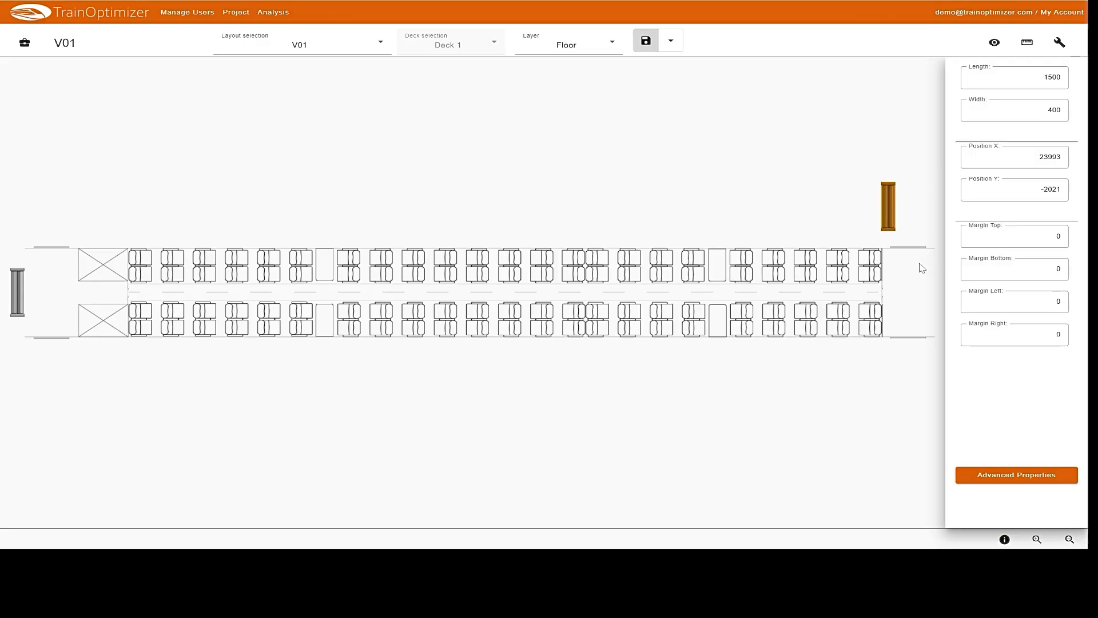
pyautogui.hscroll(2, 902, 268)
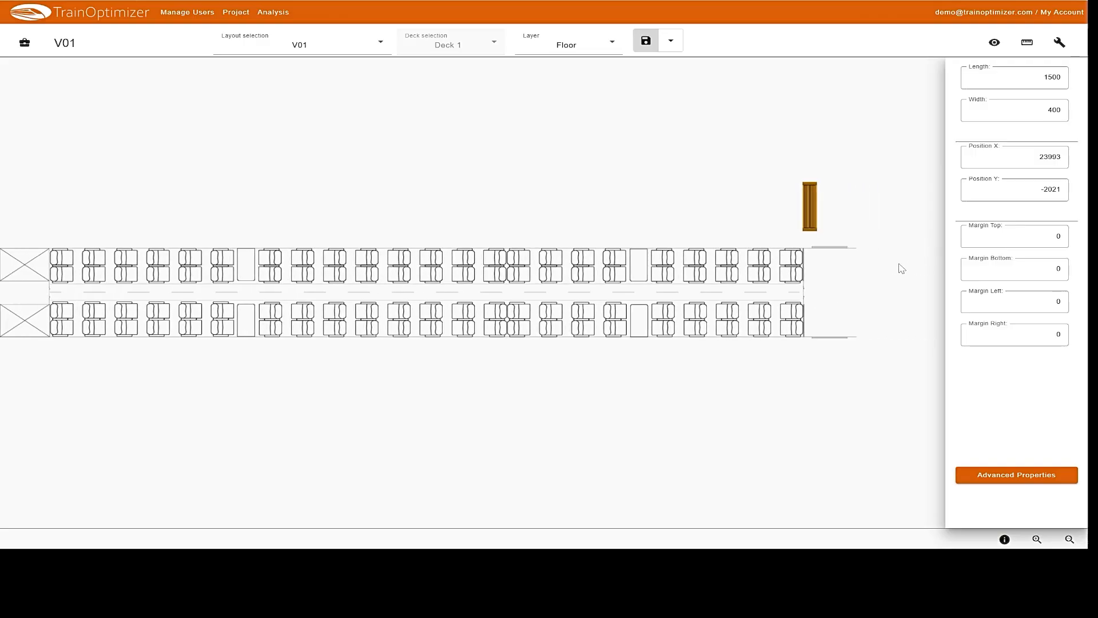
pyautogui.scroll(3, 896, 237)
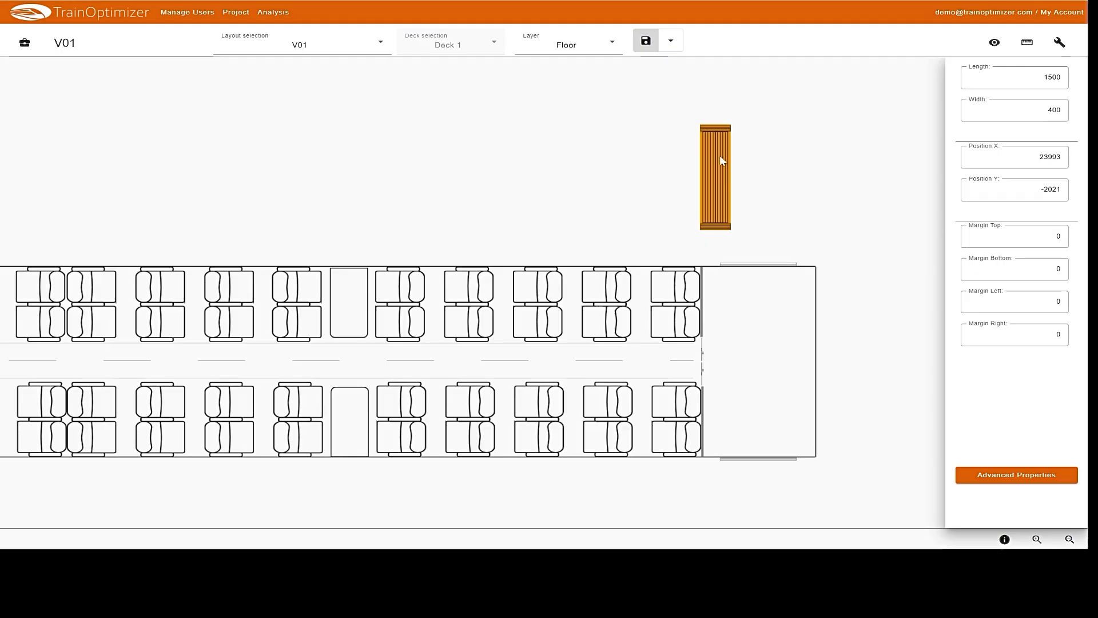
pyautogui.moveTo(720, 156); pyautogui.dragTo(838, 338)
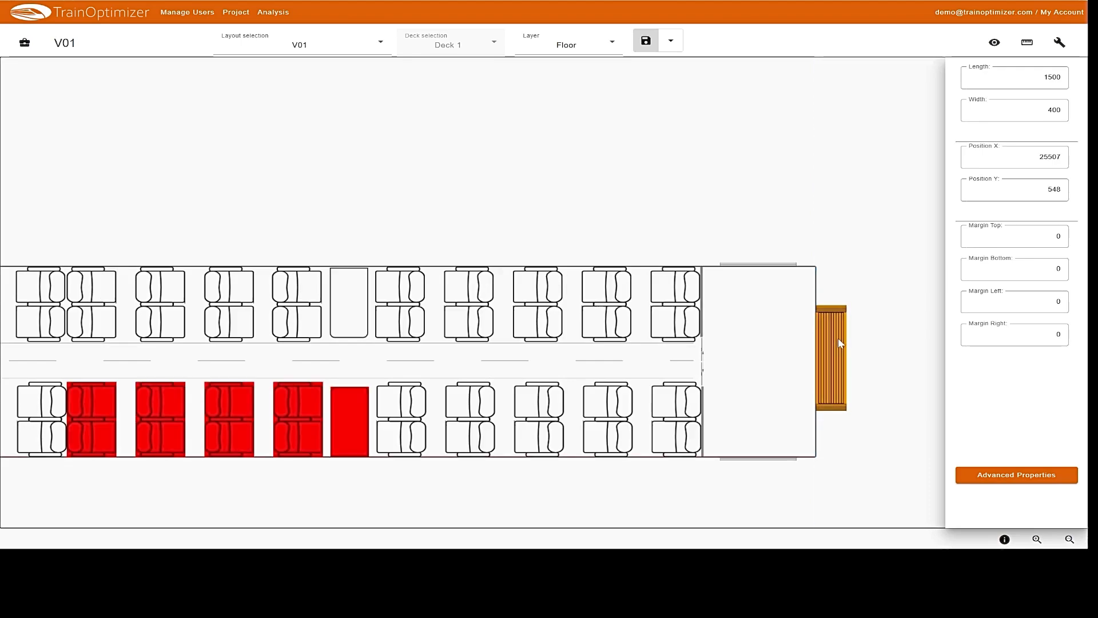
pyautogui.click(646, 40)
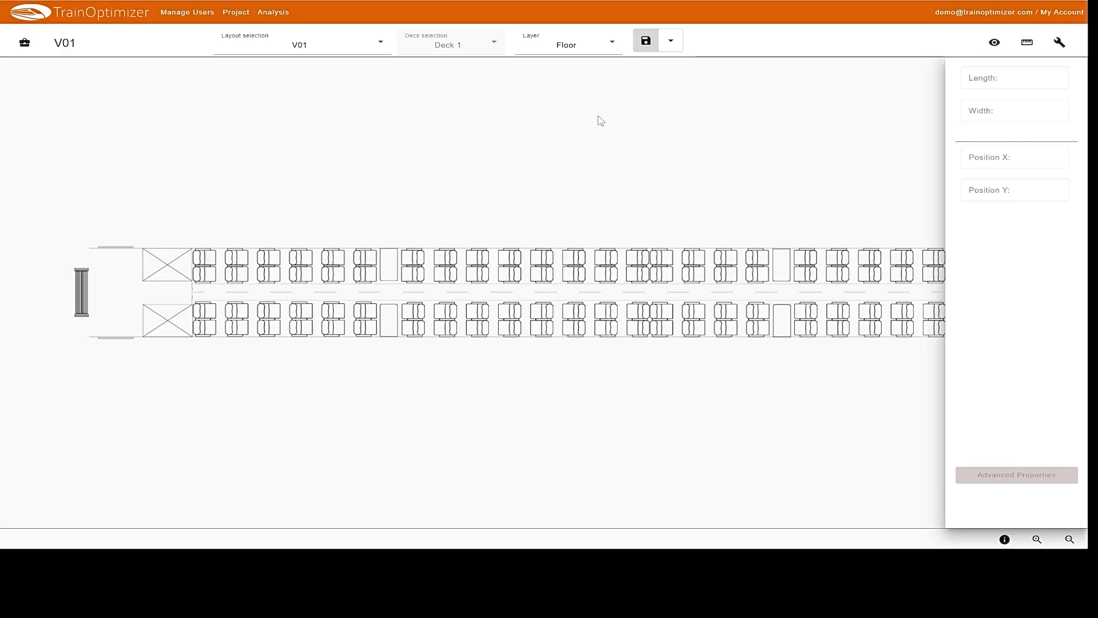
# - Switch to the Ceiling layer and place an overhead bin in the empty area above the car
pyautogui.click(577, 47)
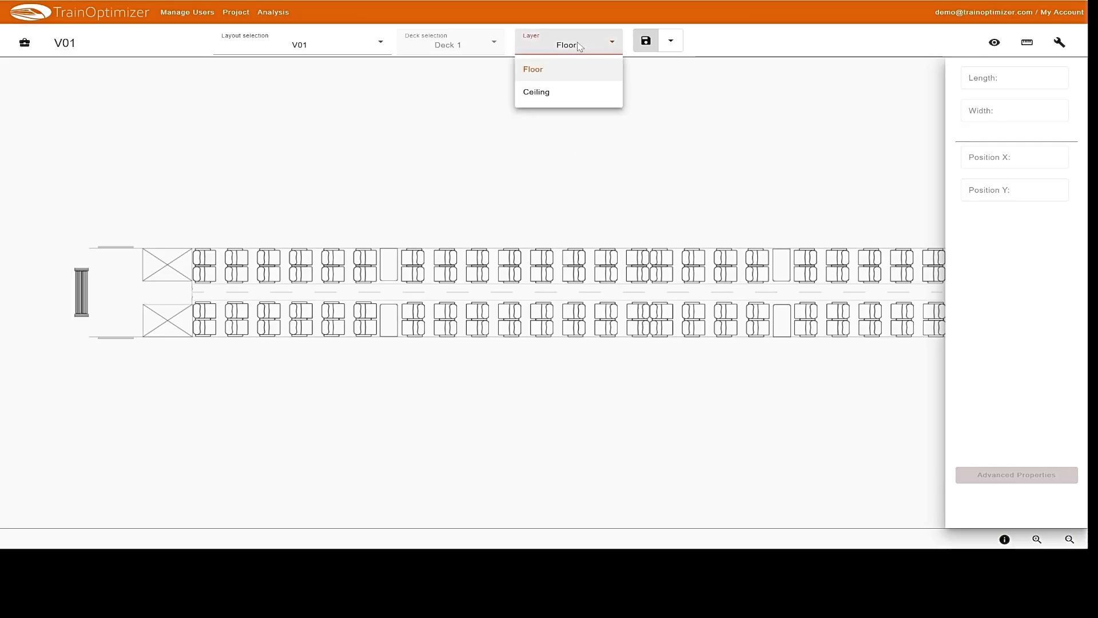
pyautogui.click(538, 95)
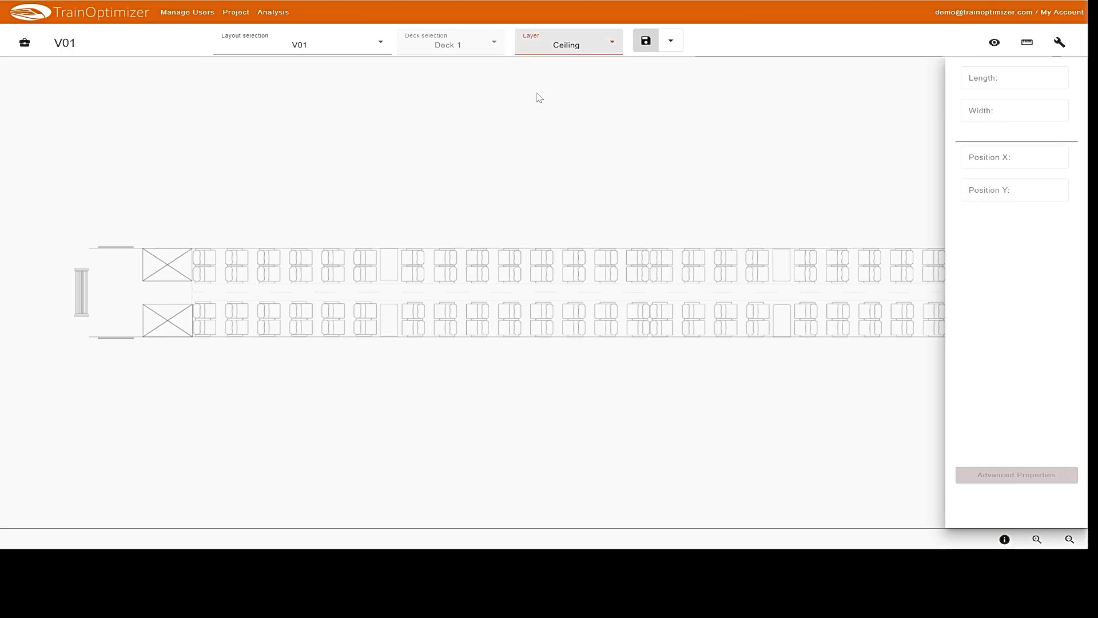
pyautogui.click(23, 42)
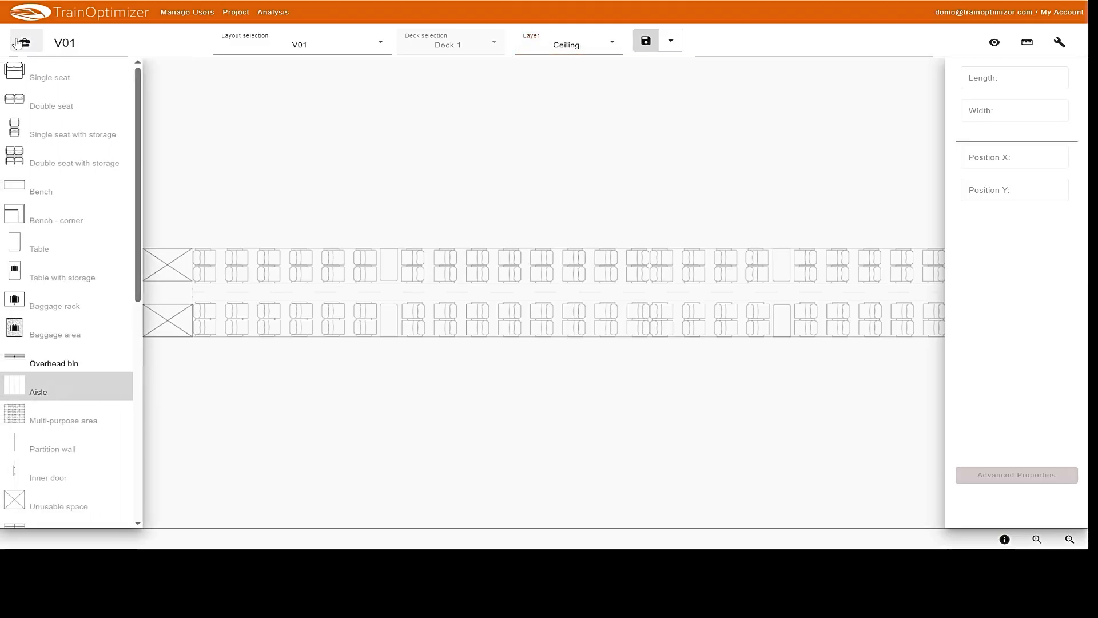
pyautogui.click(70, 367)
pyautogui.click(382, 178)
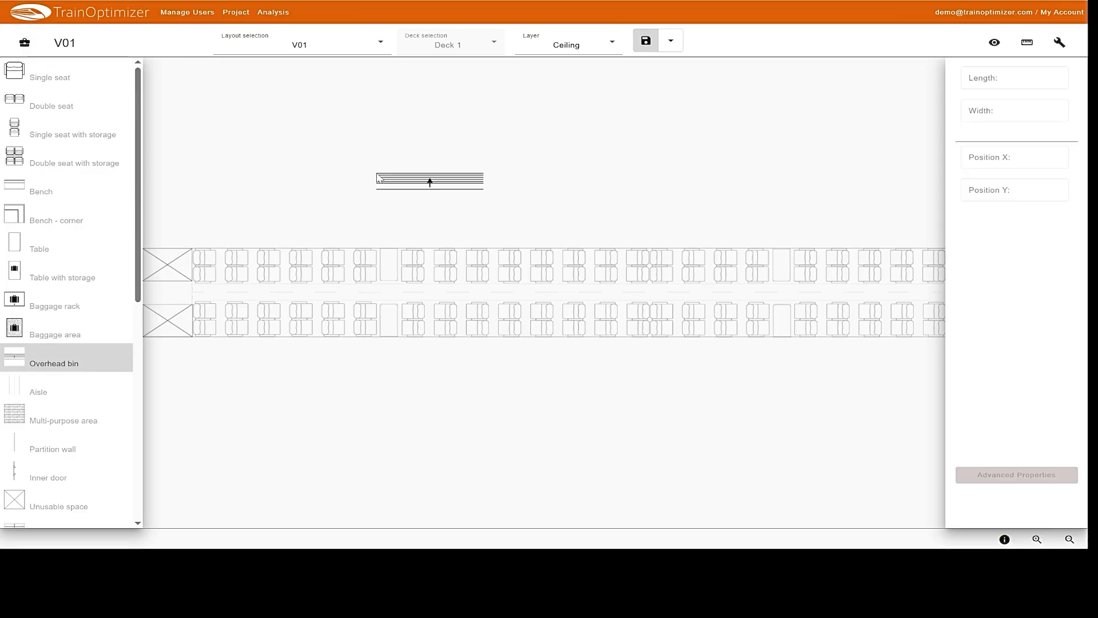
# - Check the lifting height and inner compartment height in the overhead bin's advanced properties, and leave them without saving
pyautogui.click(396, 179)
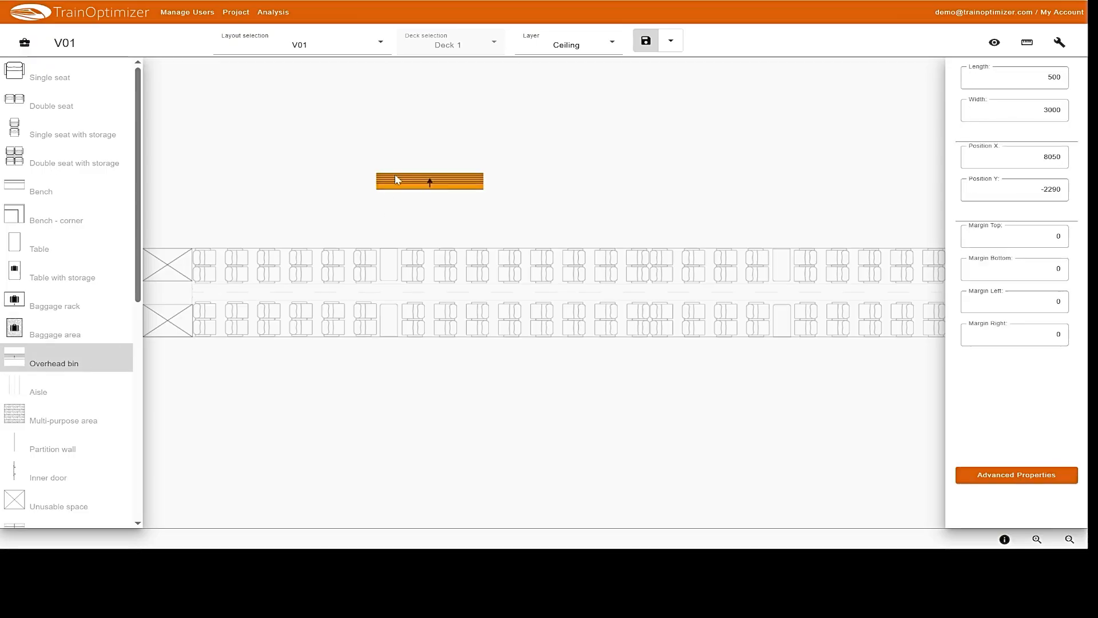
pyautogui.click(1012, 474)
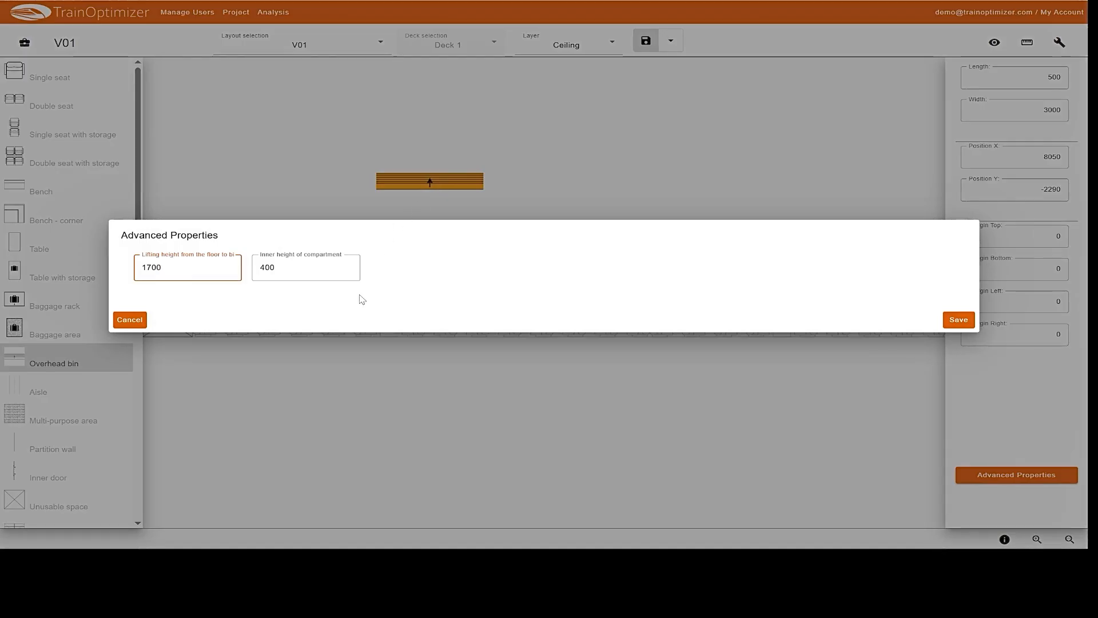
pyautogui.click(137, 323)
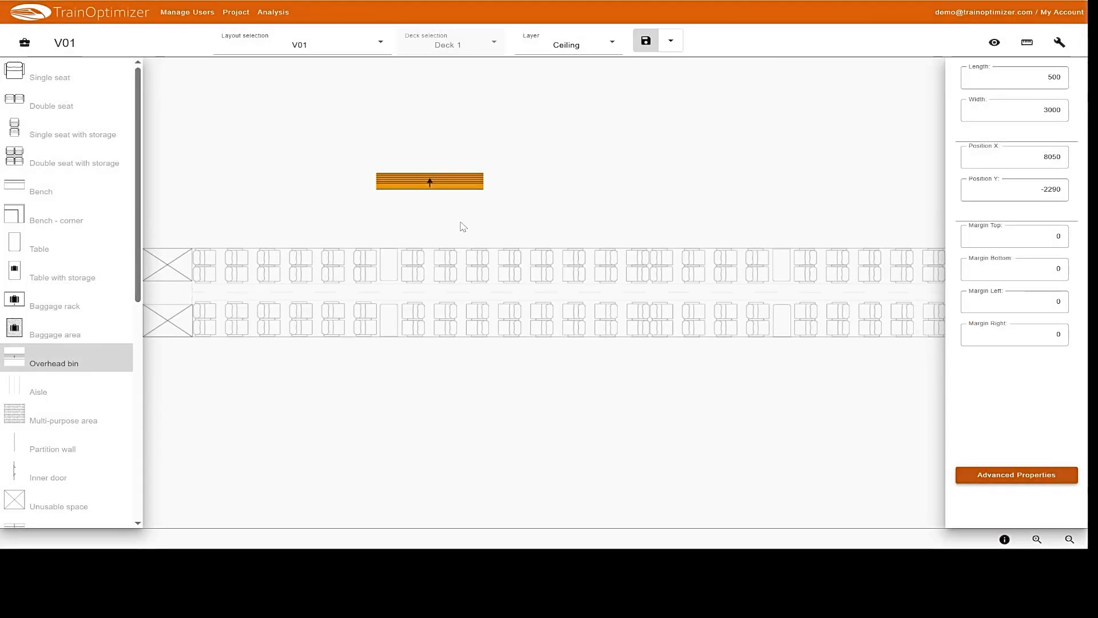
# - Set the overhead bin's length to 550 and its width to 21000
pyautogui.moveTo(1044, 79); pyautogui.dragTo(1087, 82)
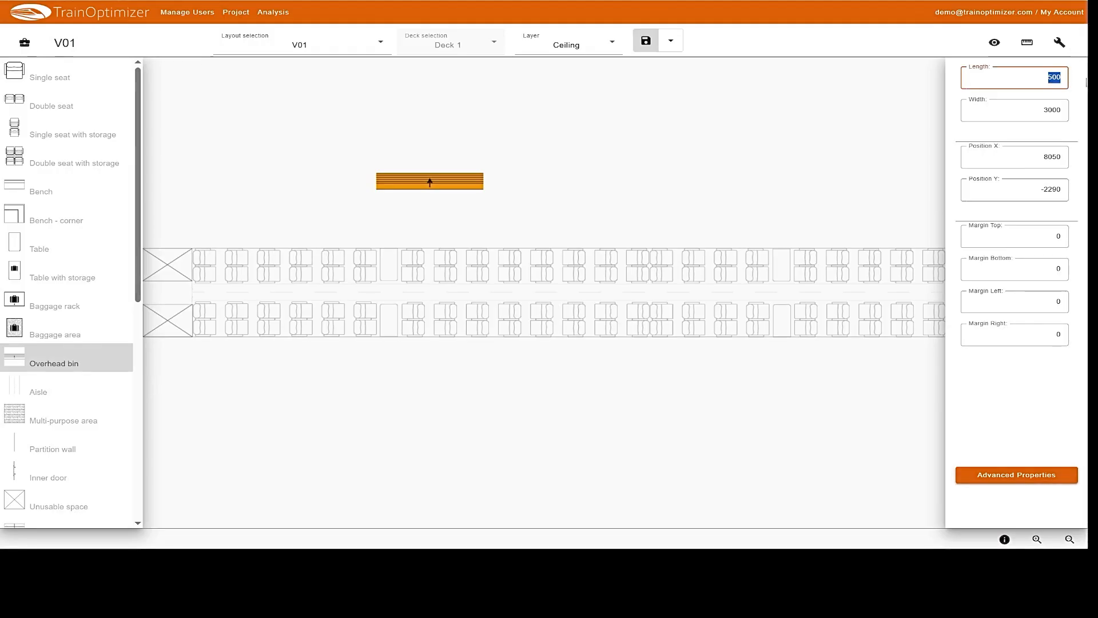
pyautogui.write('550')
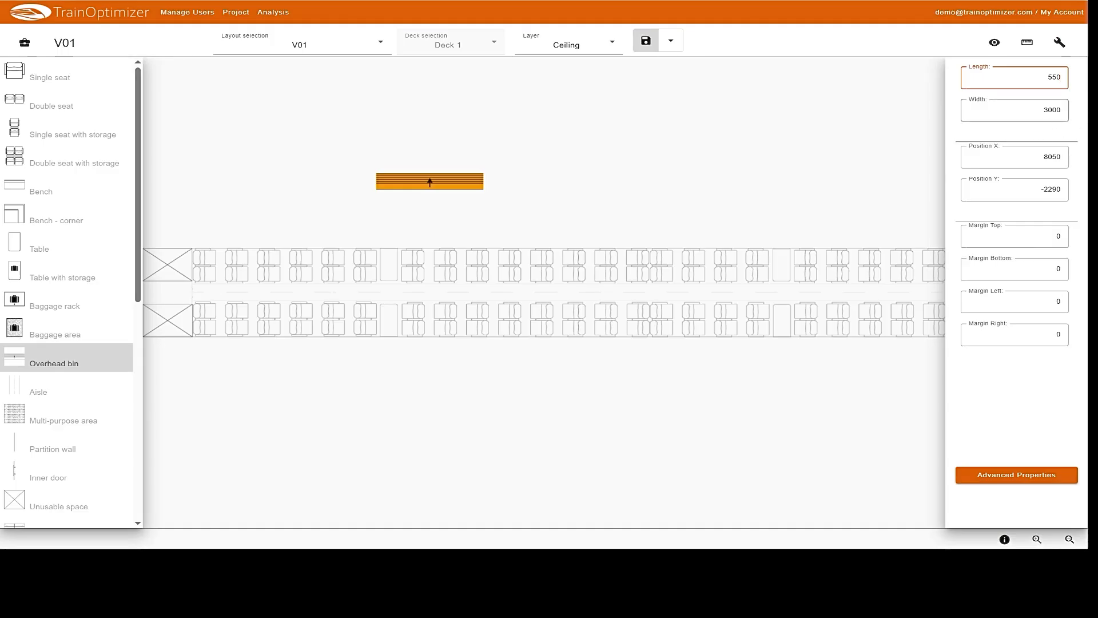
pyautogui.press('Tab')
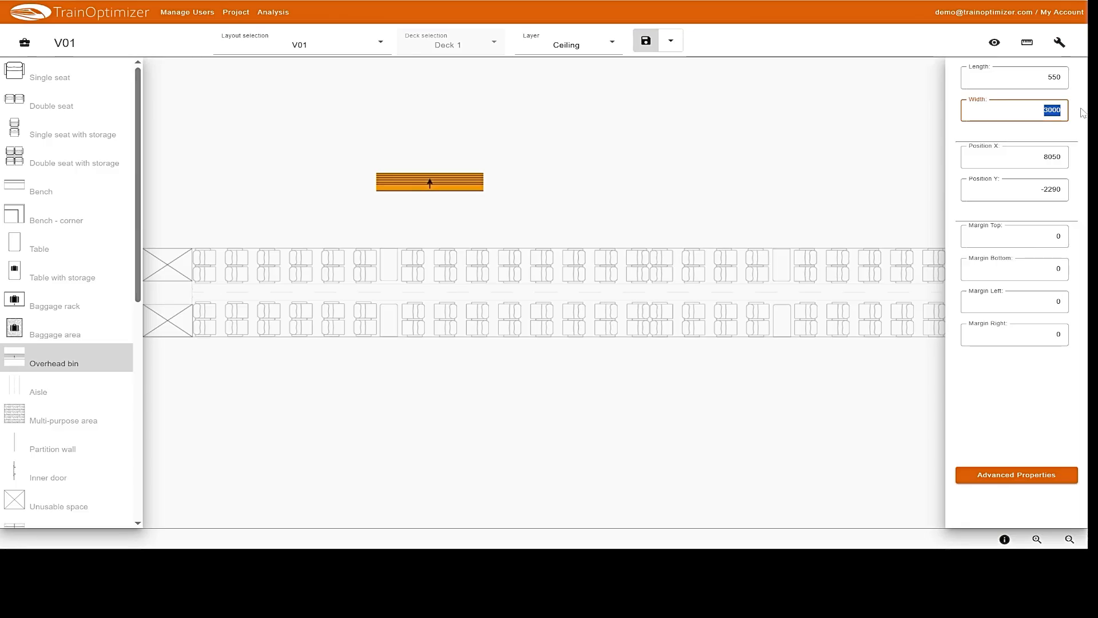
pyautogui.write('21000')
pyautogui.press('Return')
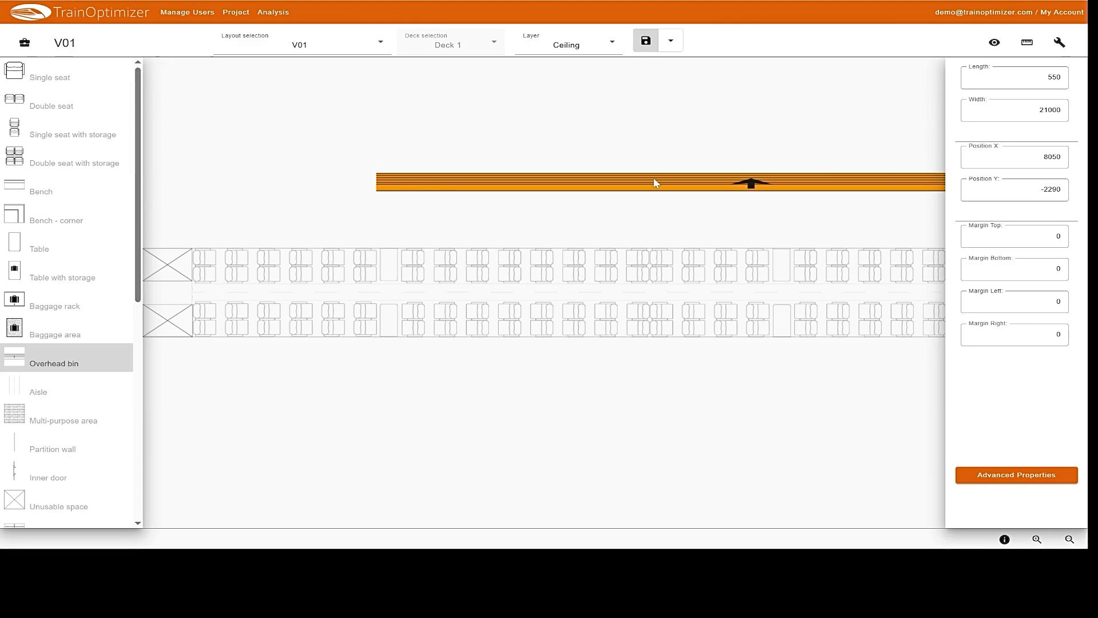
# - Move the overhead bin over the upper seat row, against the upper side wall and the unusable space, at X 2904, Y 2
pyautogui.moveTo(655, 182); pyautogui.dragTo(484, 258)
pyautogui.scroll(5, 196, 248)
pyautogui.click(320, 306)
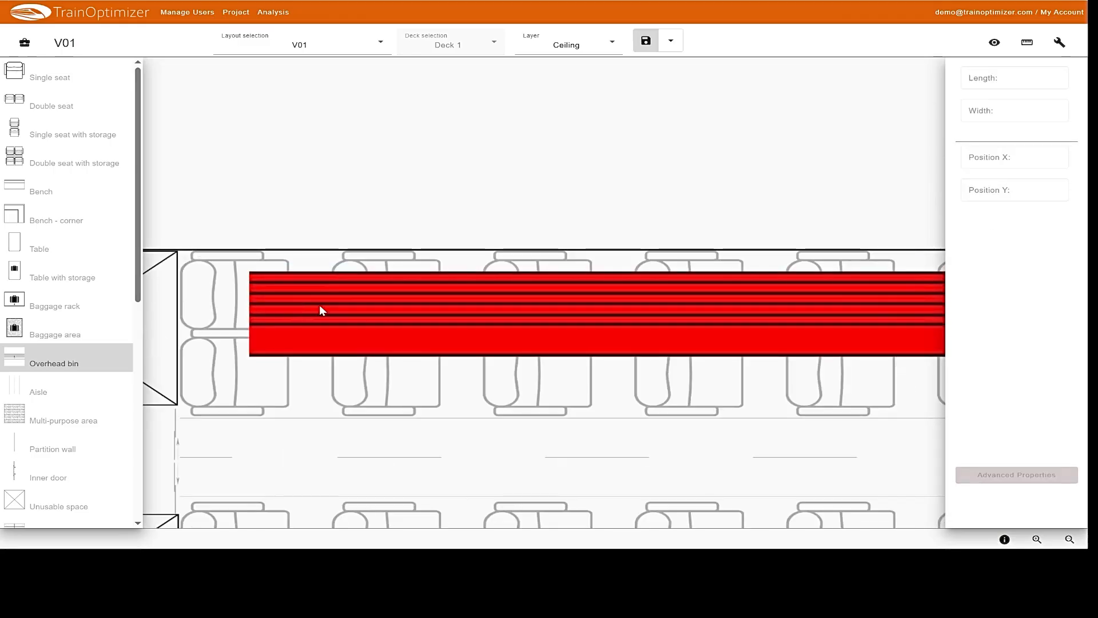
pyautogui.click(320, 306)
pyautogui.moveTo(375, 307); pyautogui.dragTo(292, 292)
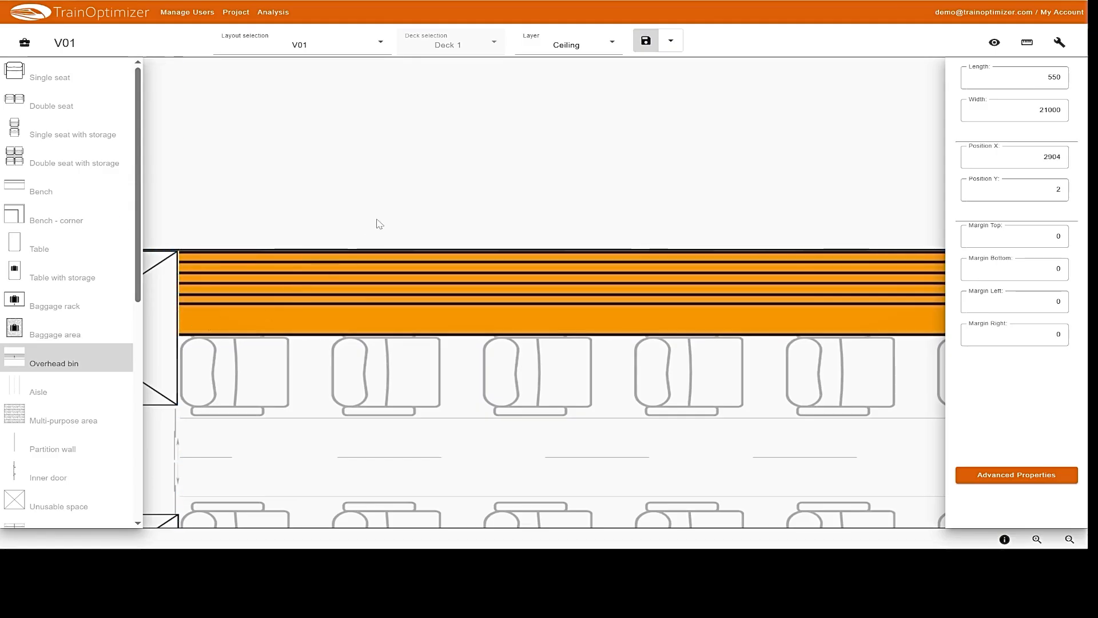
# - Copy the overhead bin to the empty area below the car and rotate the copy by 180 degrees
pyautogui.hscroll(1, 415, 220)
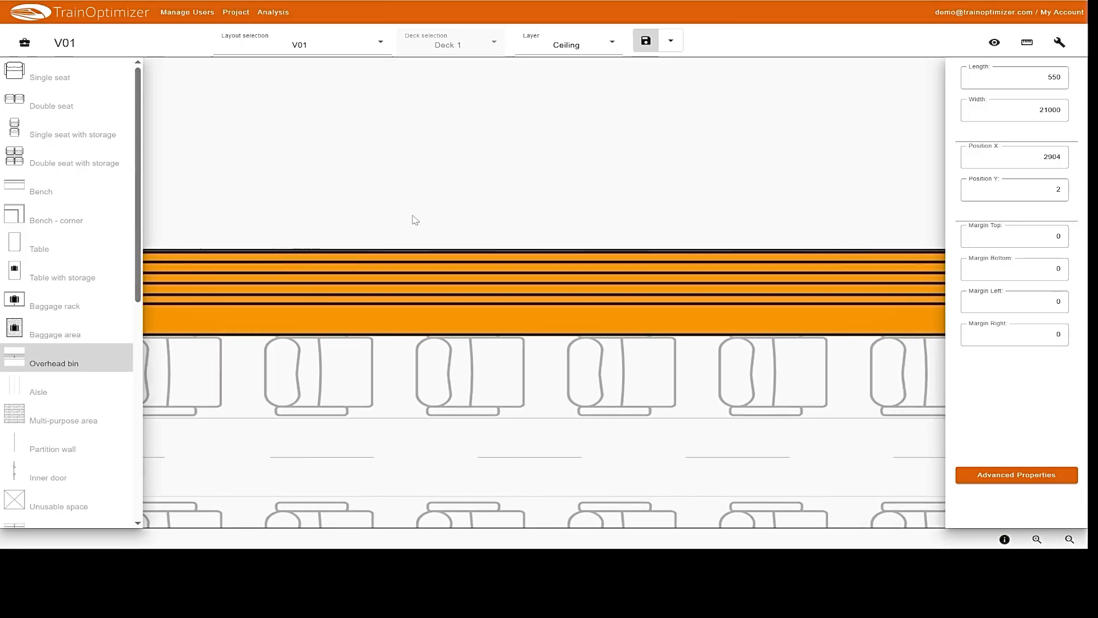
pyautogui.scroll(-4, 415, 220)
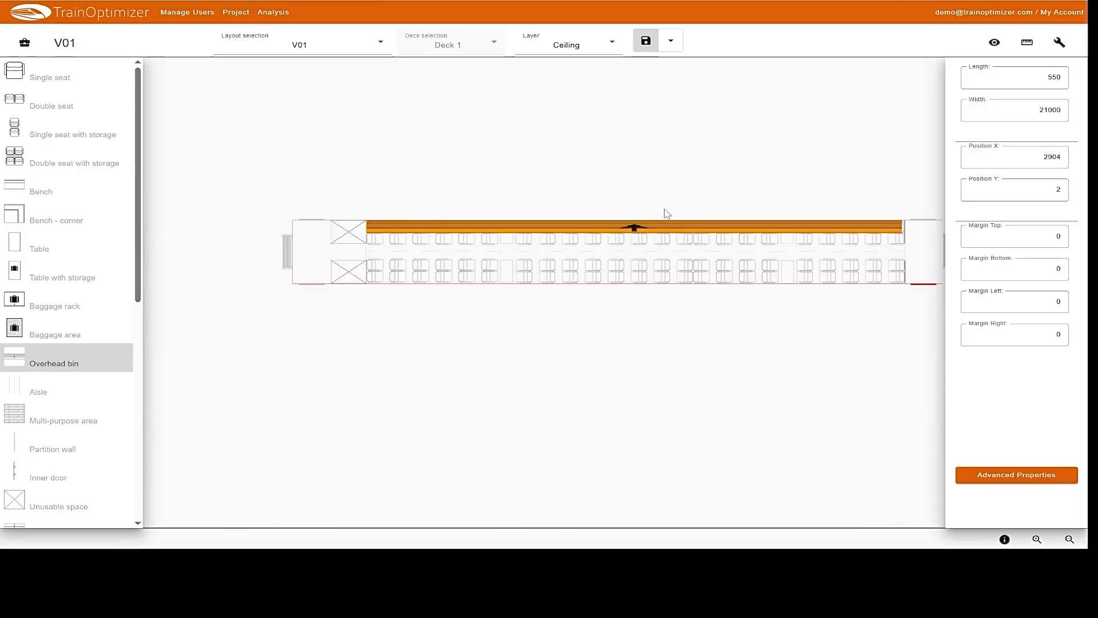
pyautogui.click(637, 228)
pyautogui.moveTo(639, 231); pyautogui.dragTo(638, 354)
pyautogui.press('r')
pyautogui.press('r')
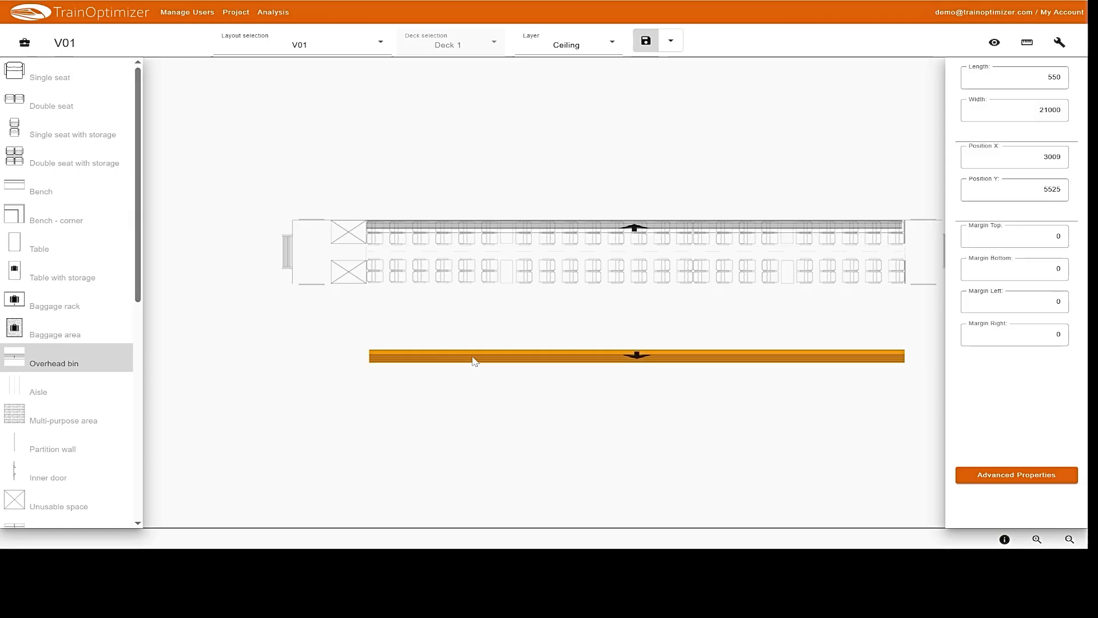
# - Move the rotated overhead bin over the lower seat row, against the lower side wall at X 2909, Y 2156, and save the layout
pyautogui.moveTo(473, 360); pyautogui.dragTo(408, 311)
pyautogui.scroll(5, 389, 275)
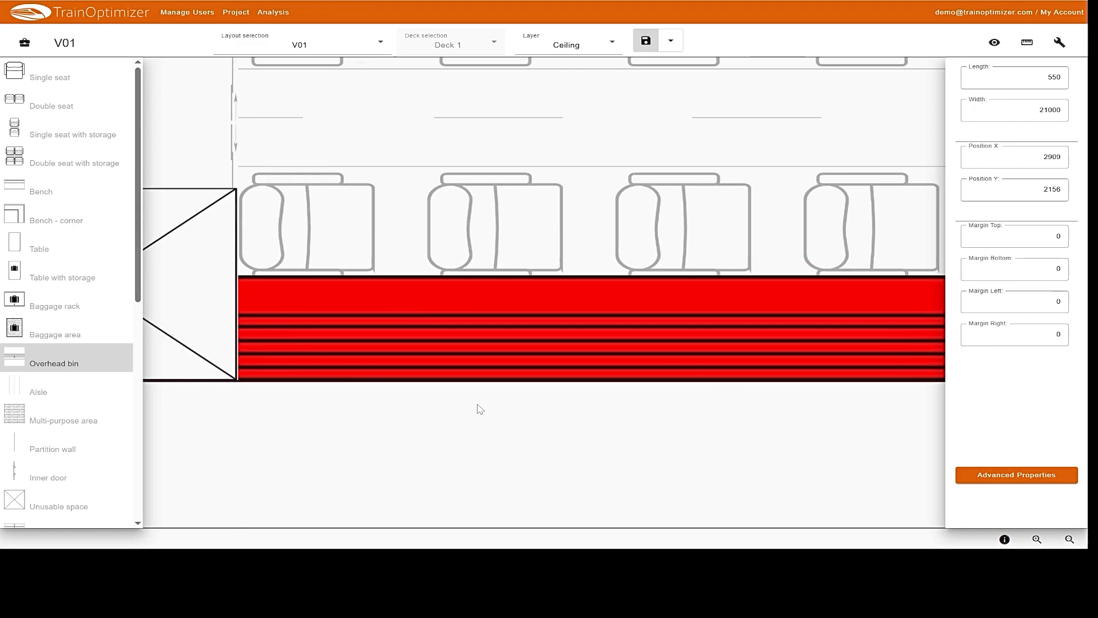
pyautogui.click(646, 41)
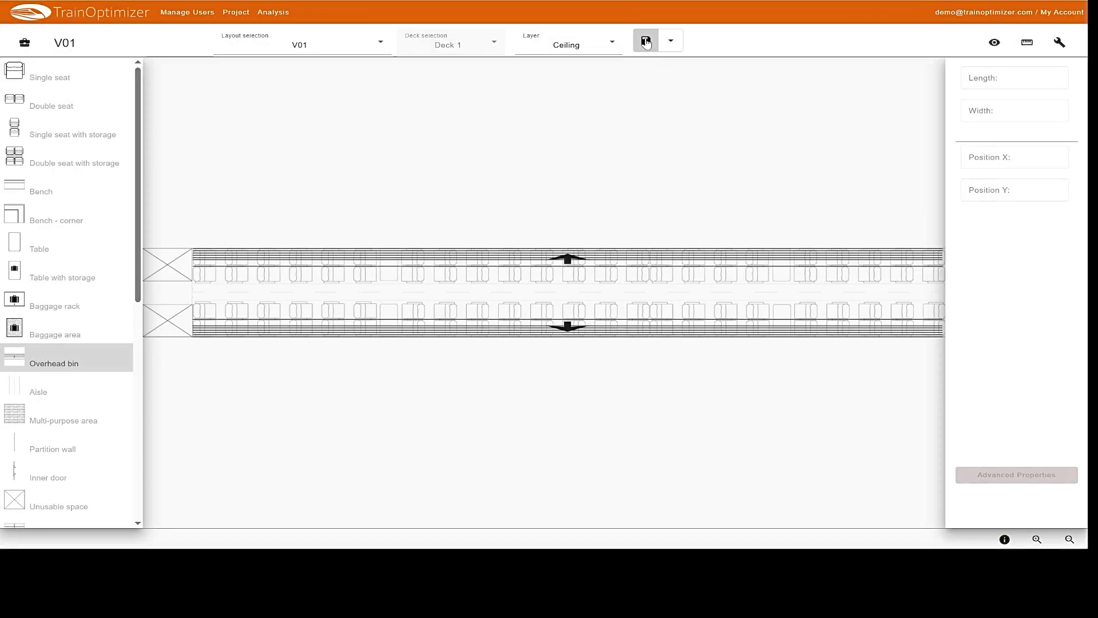
# - Save the layout under the new name V02 and switch to the new layout
pyautogui.scroll(-3, 723, 184)
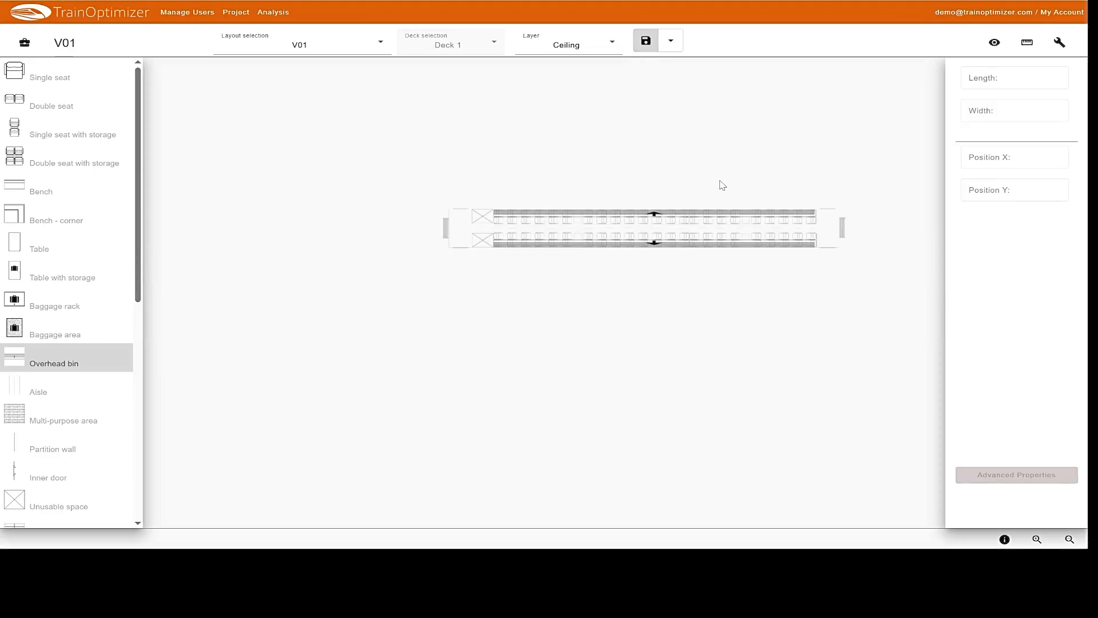
pyautogui.scroll(3, 857, 189)
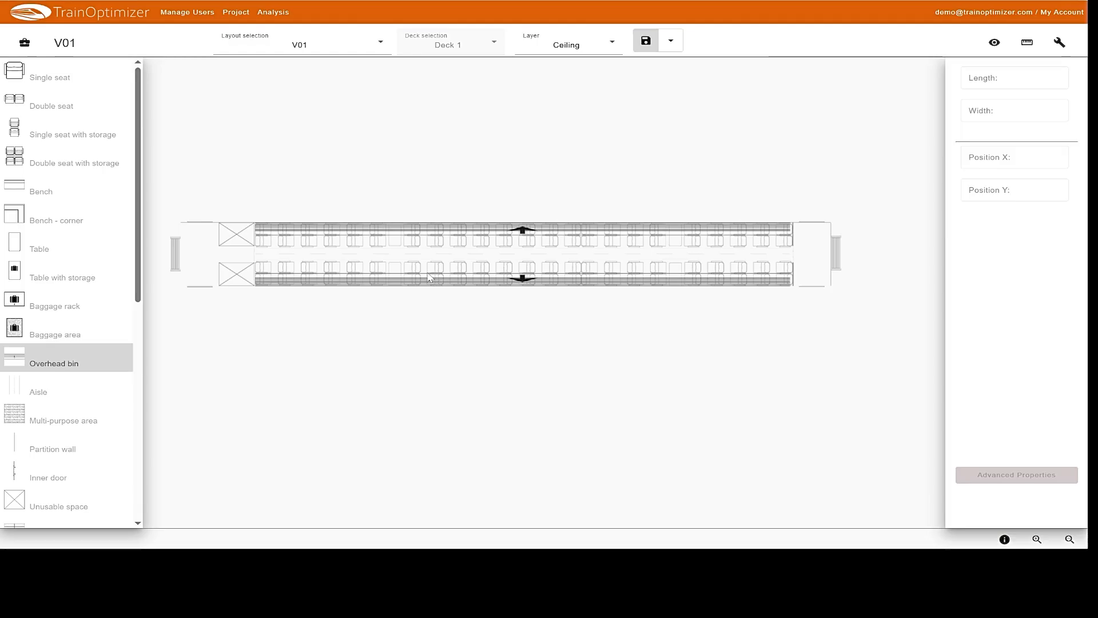
pyautogui.click(678, 44)
pyautogui.click(685, 67)
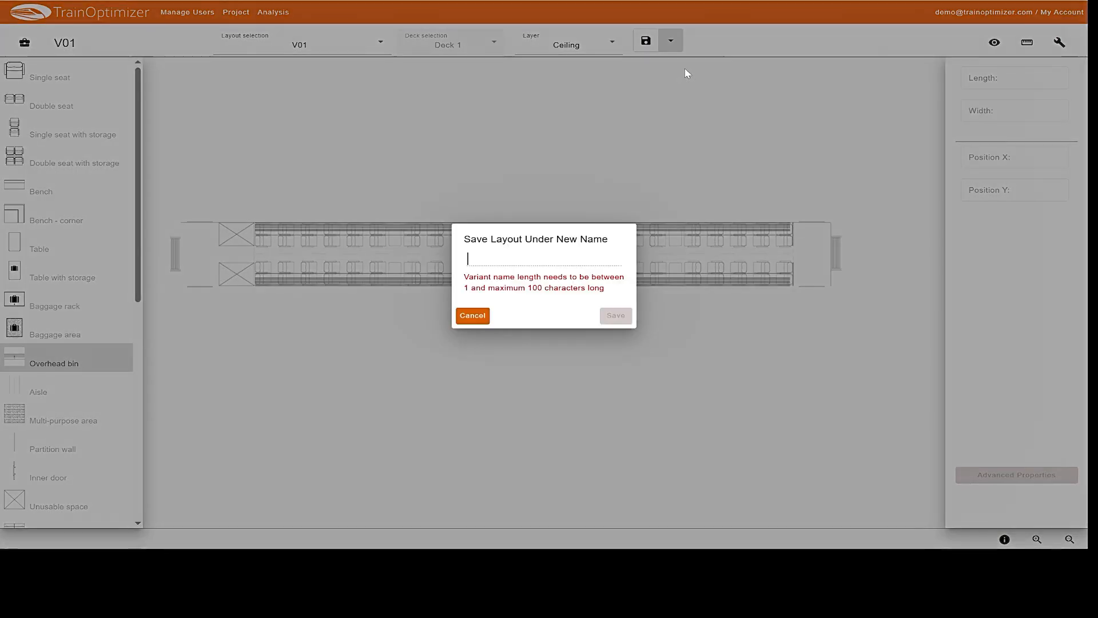
pyautogui.write('V')
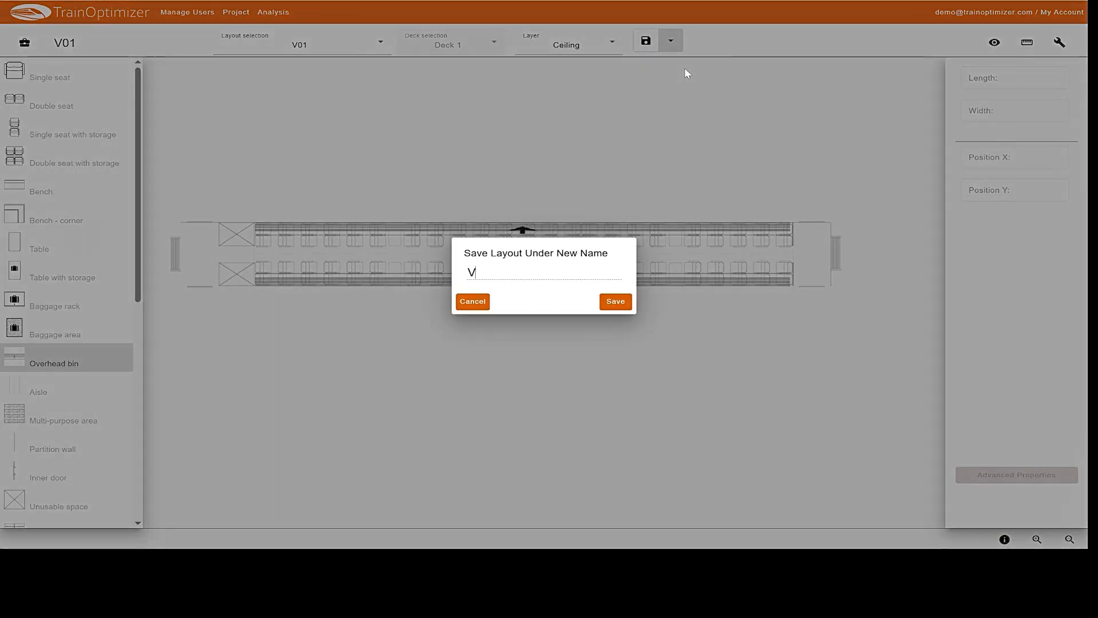
pyautogui.write('02')
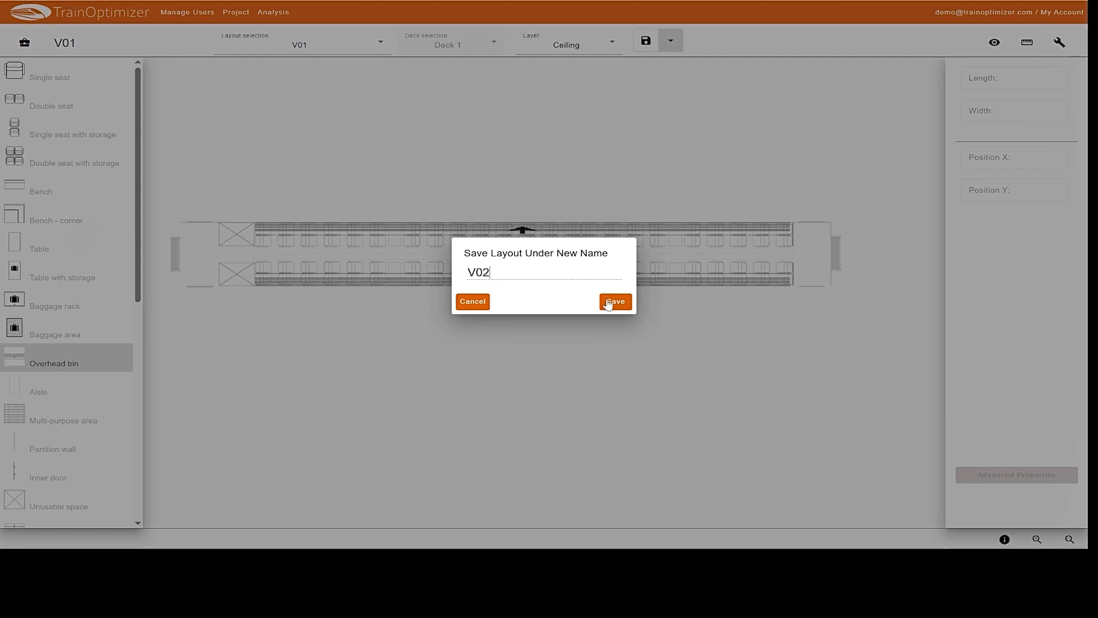
pyautogui.click(608, 303)
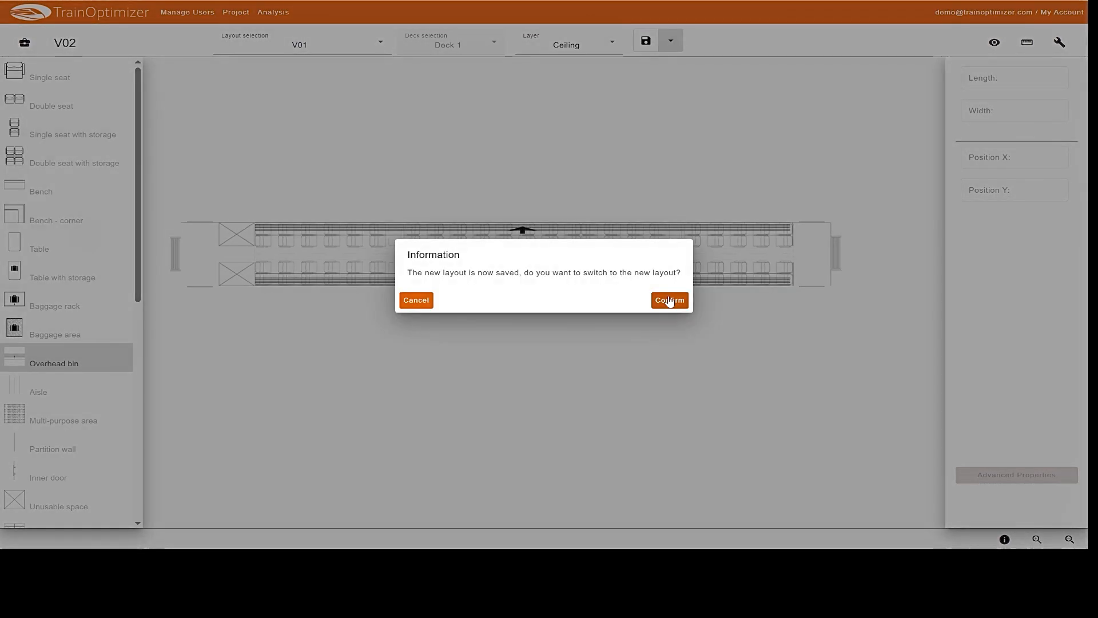
pyautogui.click(675, 301)
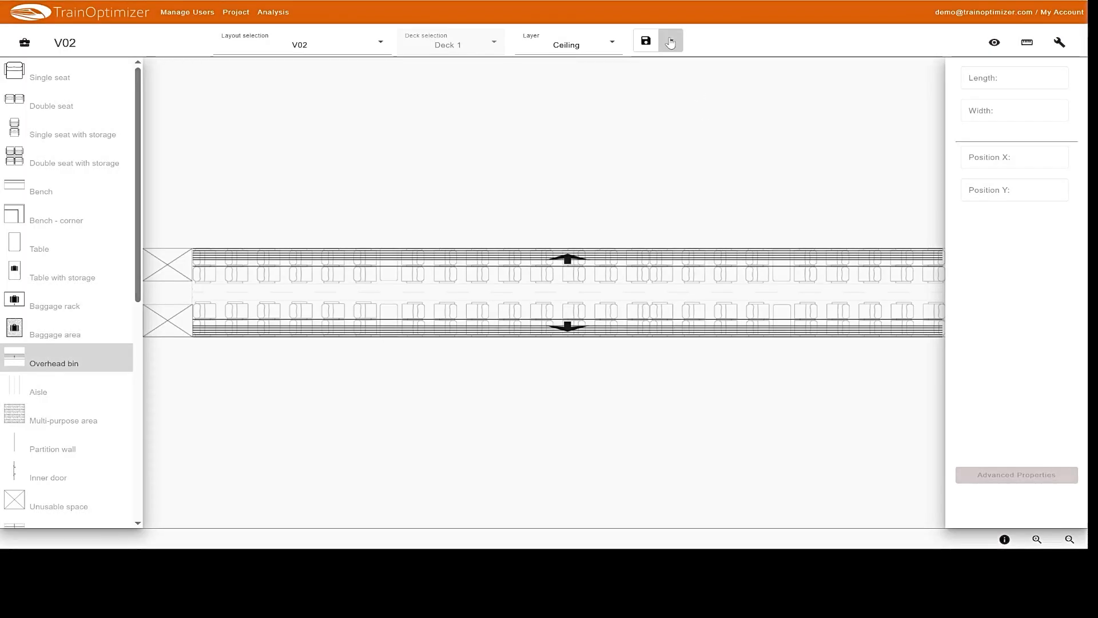
# - Switch to the Floor layer and delete the second double seat after the table in the lower seat row
pyautogui.click(611, 43)
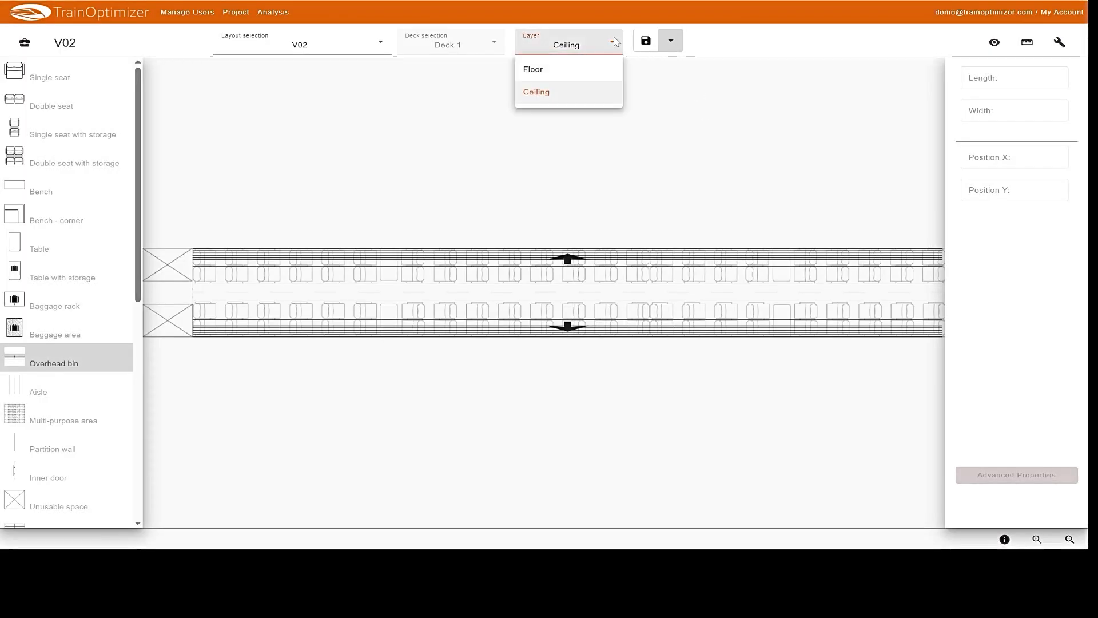
pyautogui.click(568, 70)
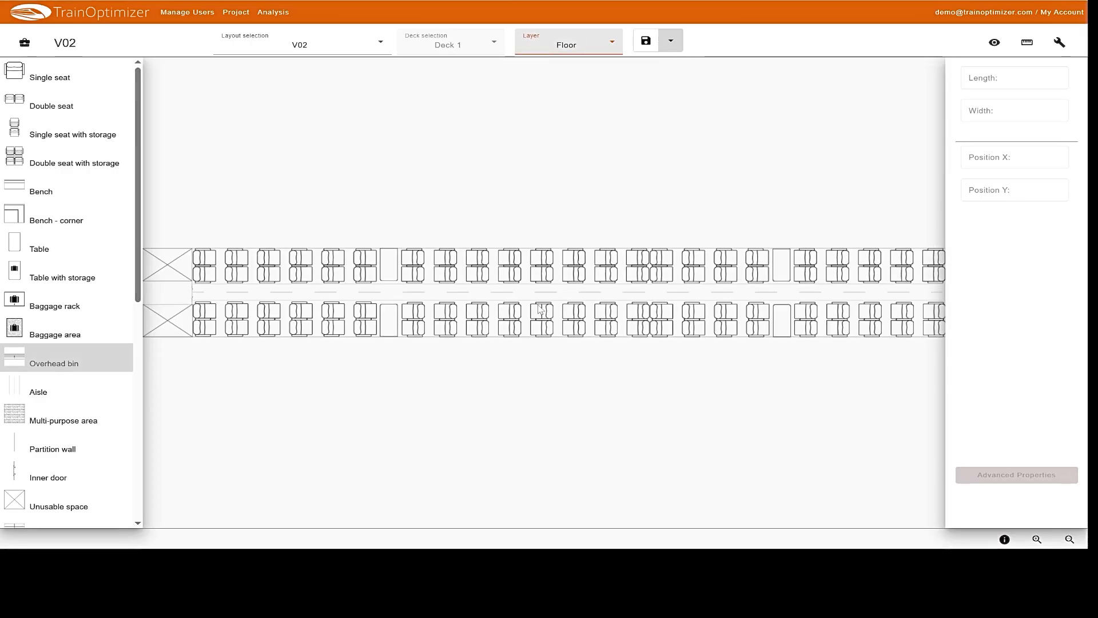
pyautogui.scroll(3, 480, 307)
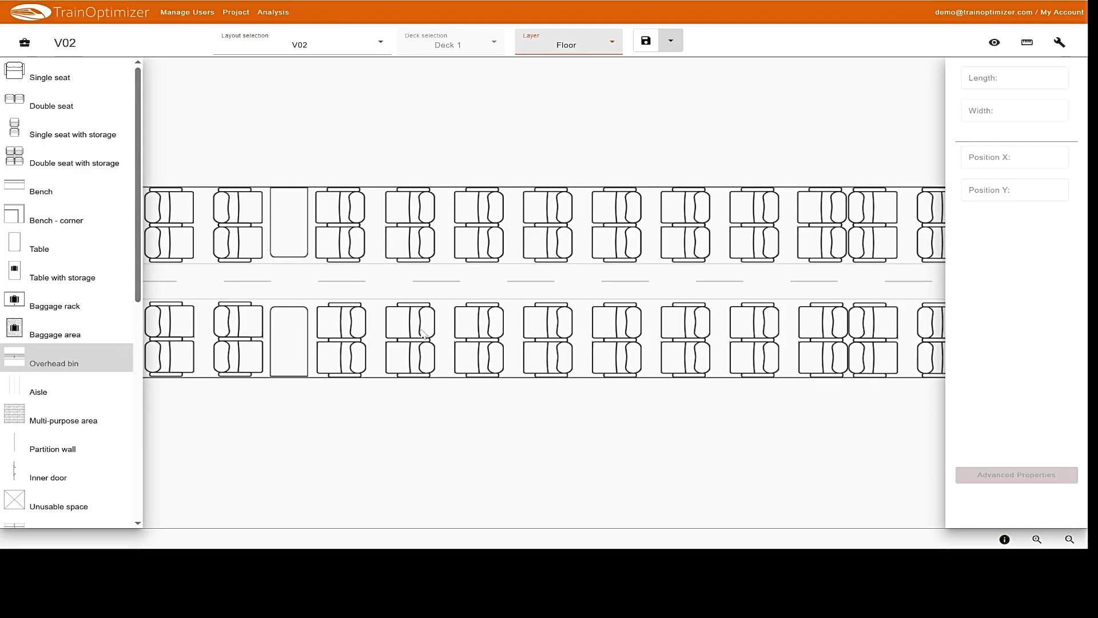
pyautogui.click(422, 332)
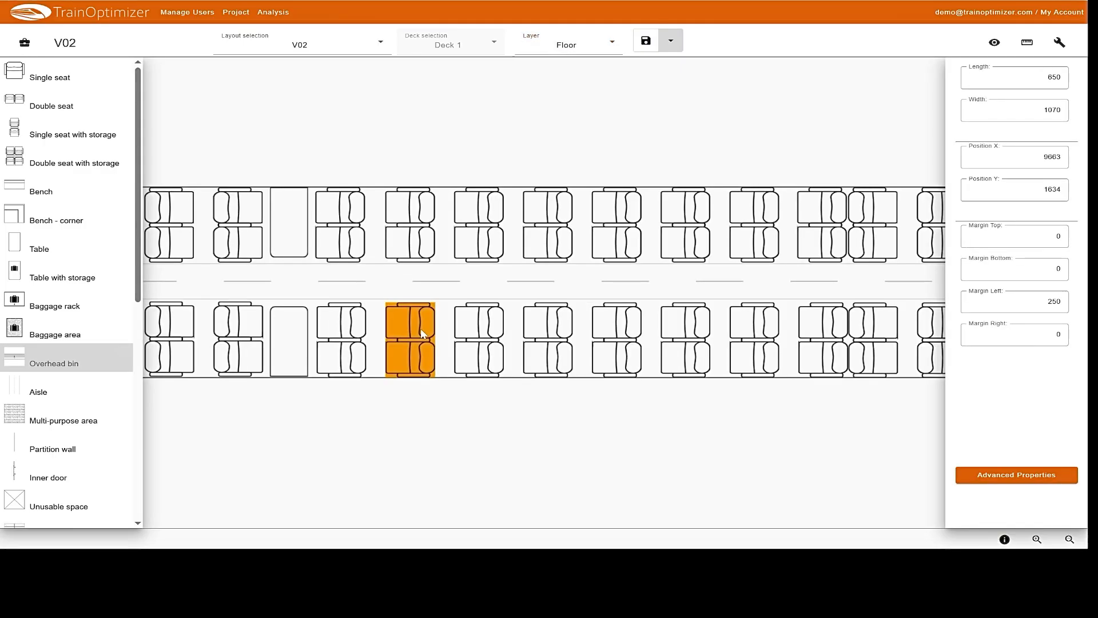
pyautogui.press('Delete')
# - Rotate the double seat following the gap in the lower row by 180 degrees and set its left margin to 700
pyautogui.click(482, 337)
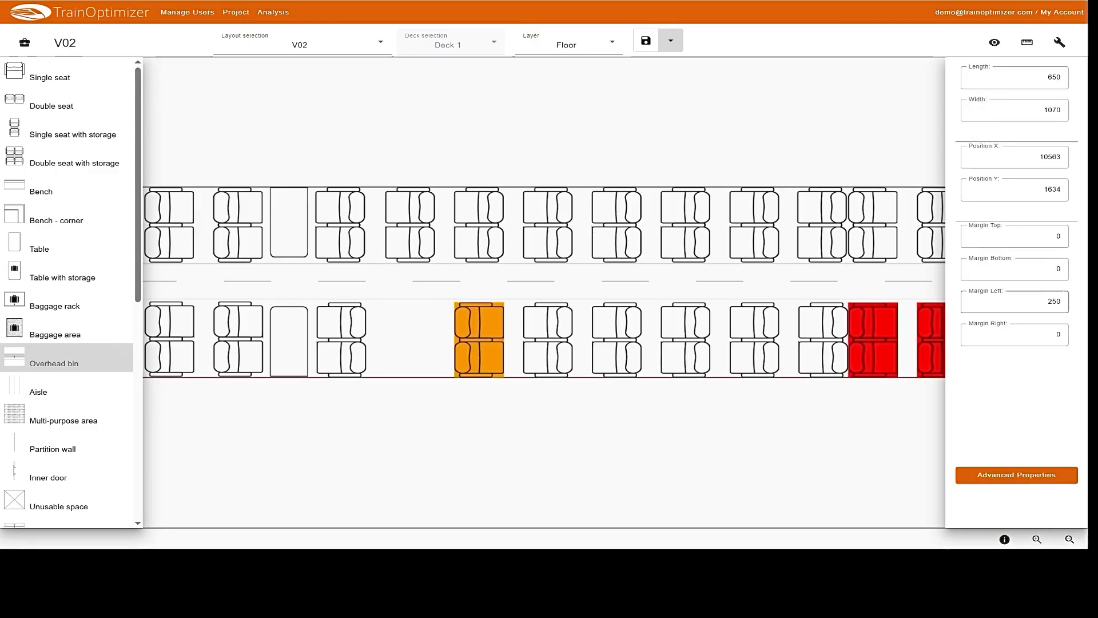
pyautogui.doubleClick(1064, 301)
pyautogui.write('700')
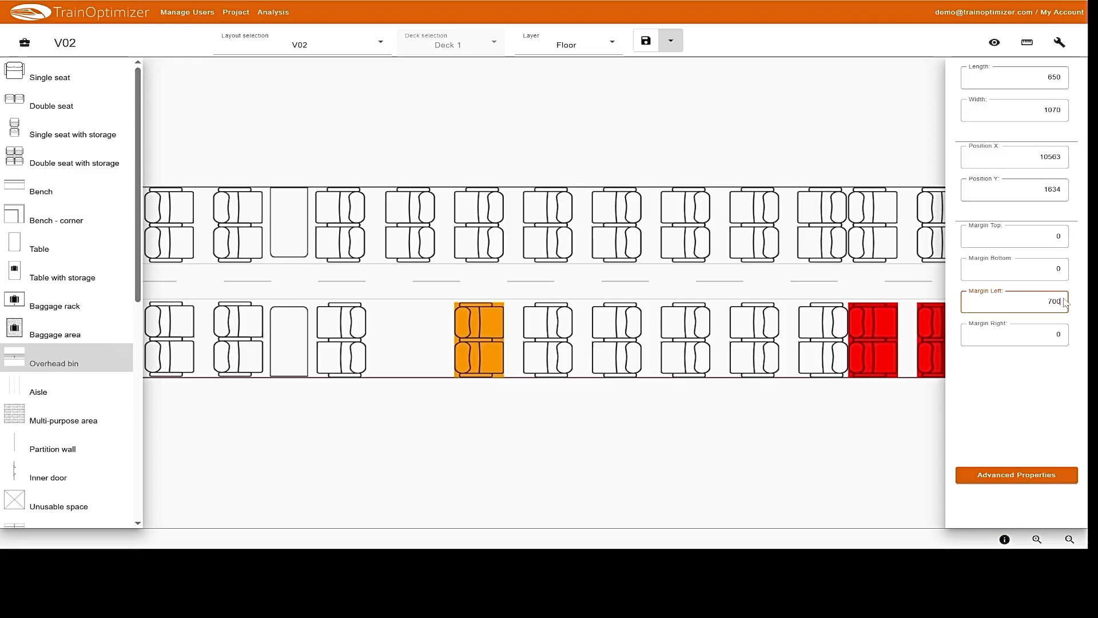
pyautogui.press('Return')
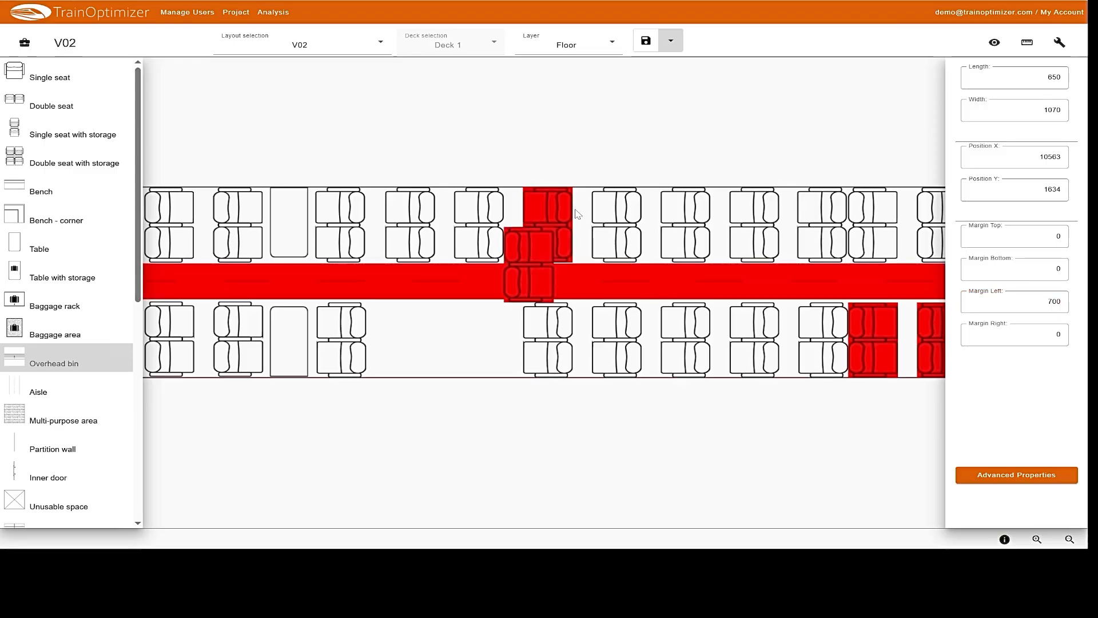
# - Set the rotated double seat's right margin to 700 and place it in the lower row's gap at about X 10117, Y 1626
pyautogui.click(533, 242)
pyautogui.click(533, 242)
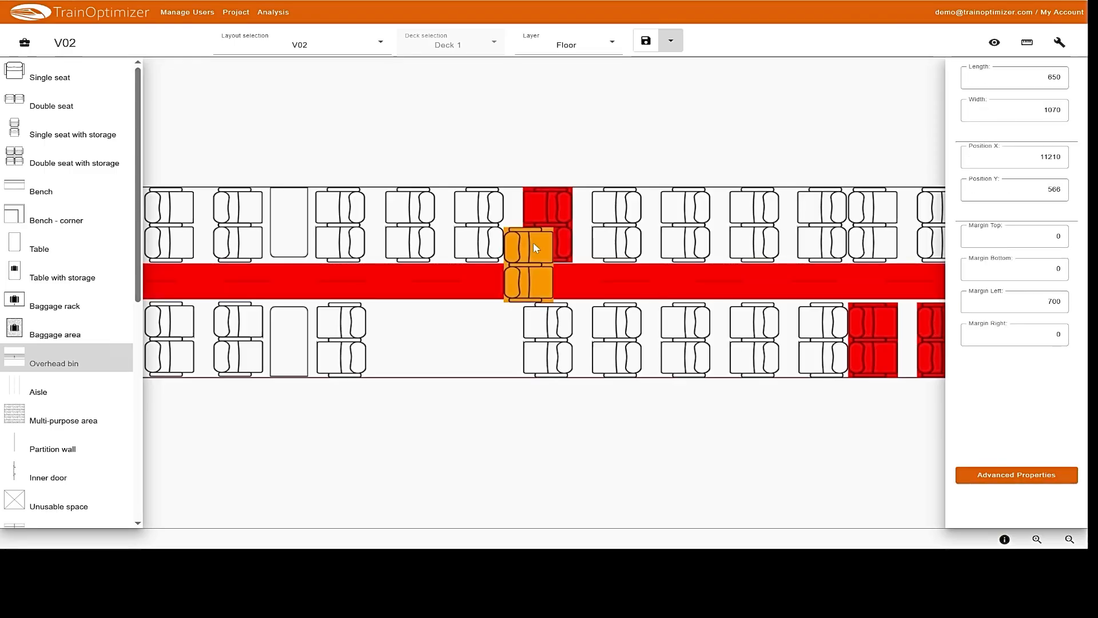
pyautogui.click(1057, 335)
pyautogui.doubleClick(1059, 335)
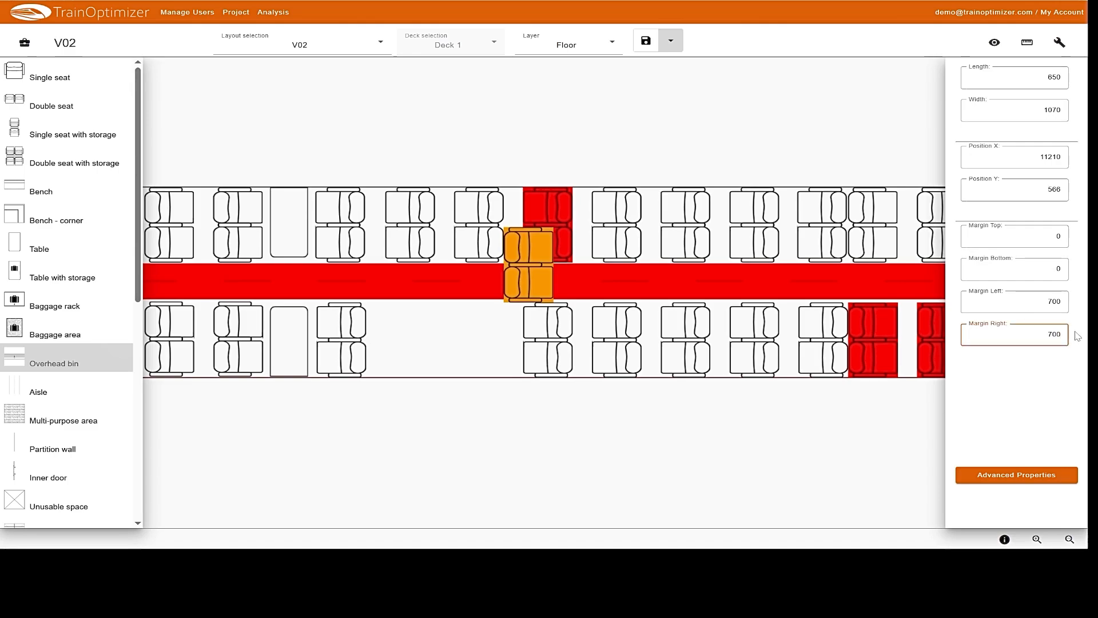
pyautogui.press('Return')
pyautogui.moveTo(527, 272); pyautogui.dragTo(441, 339)
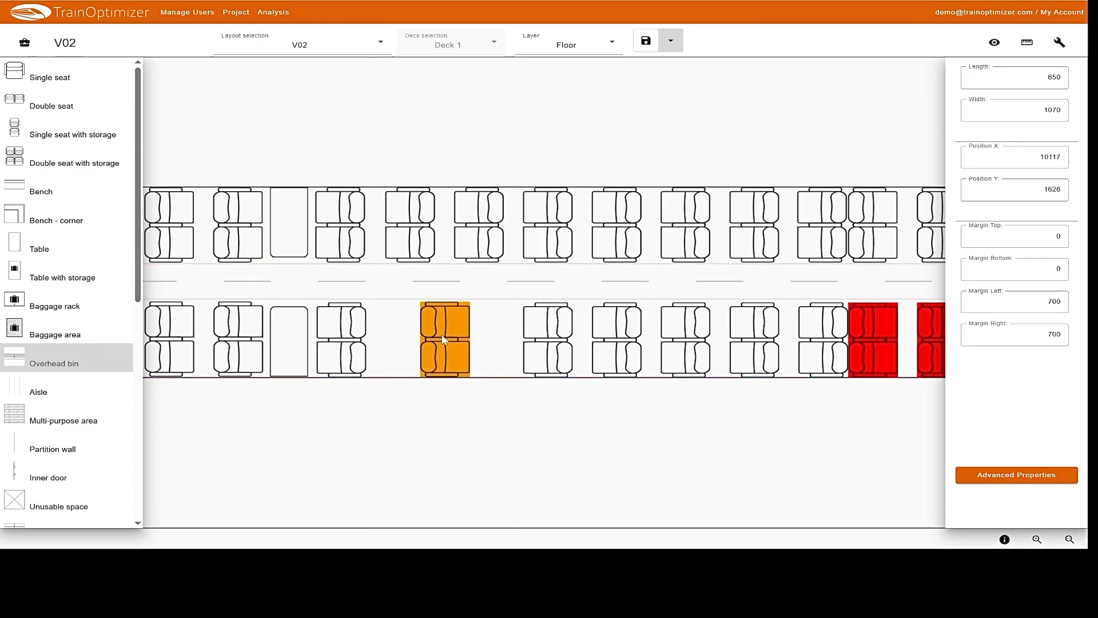
# - Measure the gap between the rotated double seat and the seat before it with snapping, delete the measurement and deactivate measuring
pyautogui.scroll(5, 338, 359)
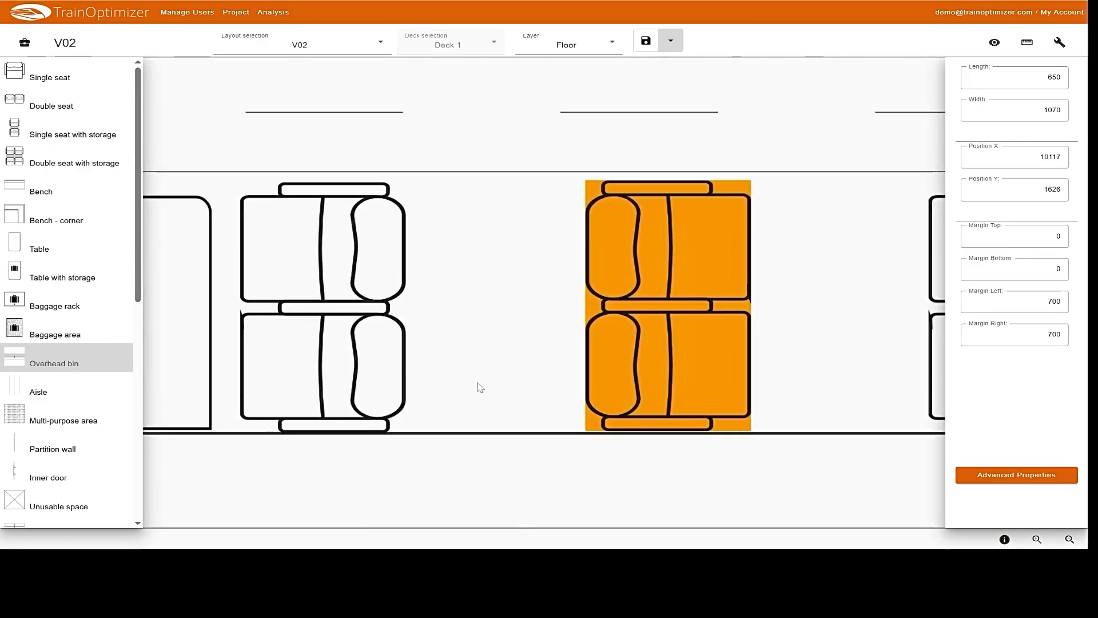
pyautogui.click(1028, 44)
pyautogui.click(1046, 68)
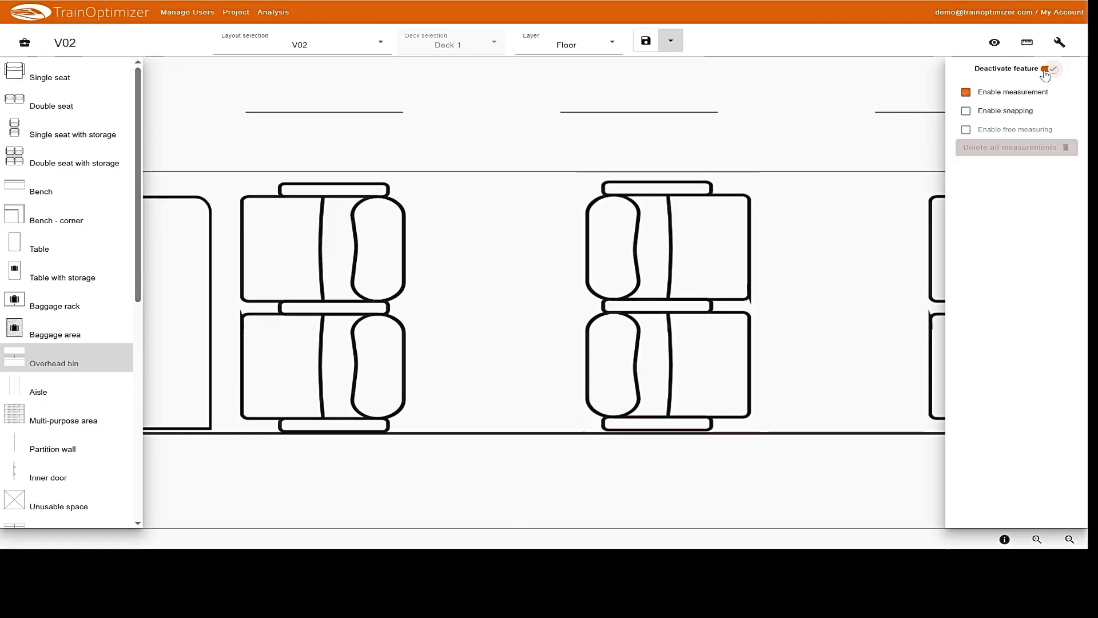
pyautogui.click(1016, 113)
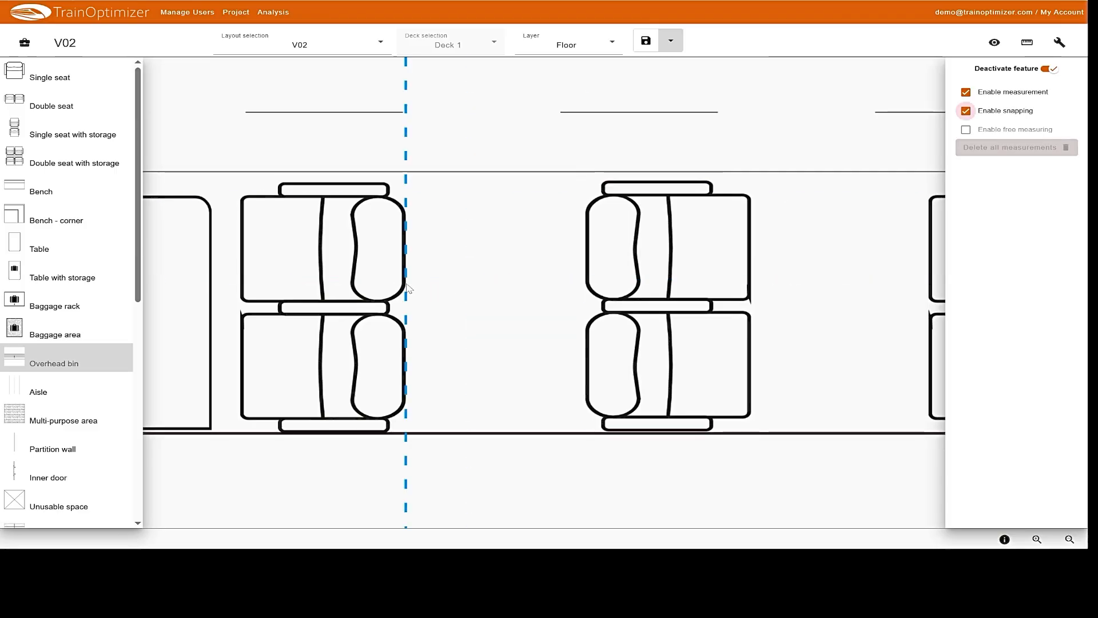
pyautogui.moveTo(406, 283); pyautogui.dragTo(586, 284)
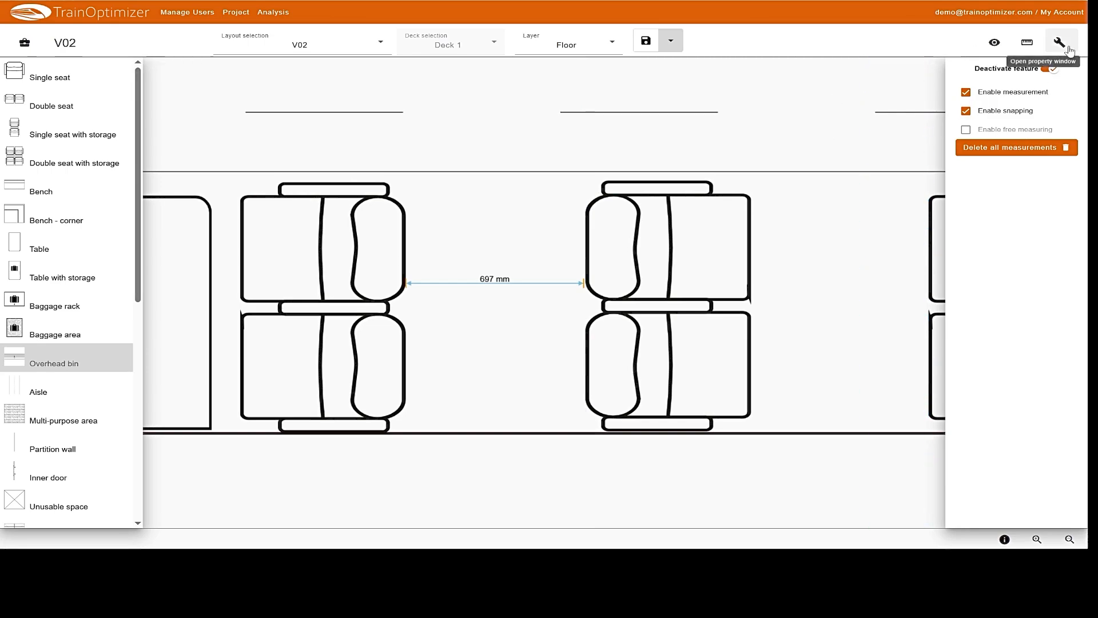
pyautogui.click(1034, 147)
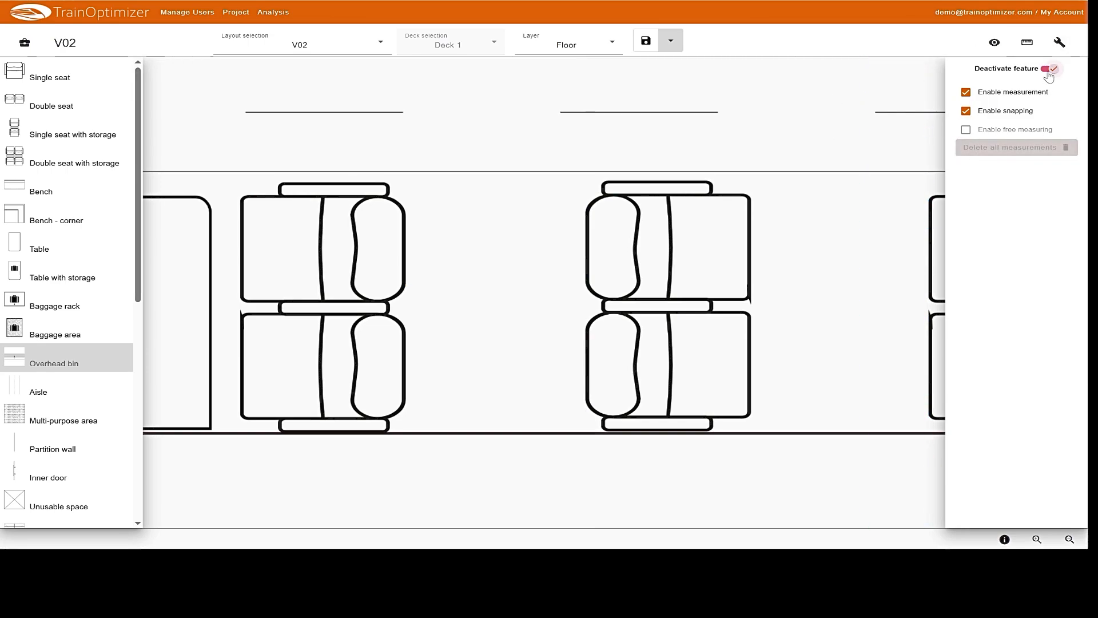
pyautogui.click(1051, 68)
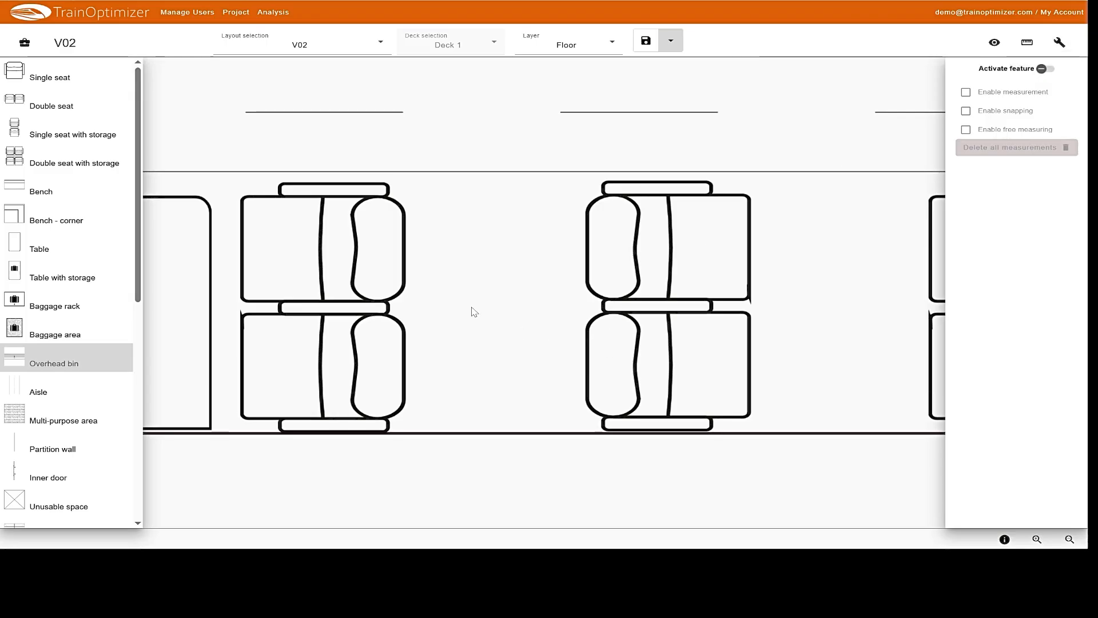
# - Delete the double seat directly after the rotated one in the lower row
pyautogui.hscroll(1, 474, 310)
pyautogui.hscroll(5, 475, 311)
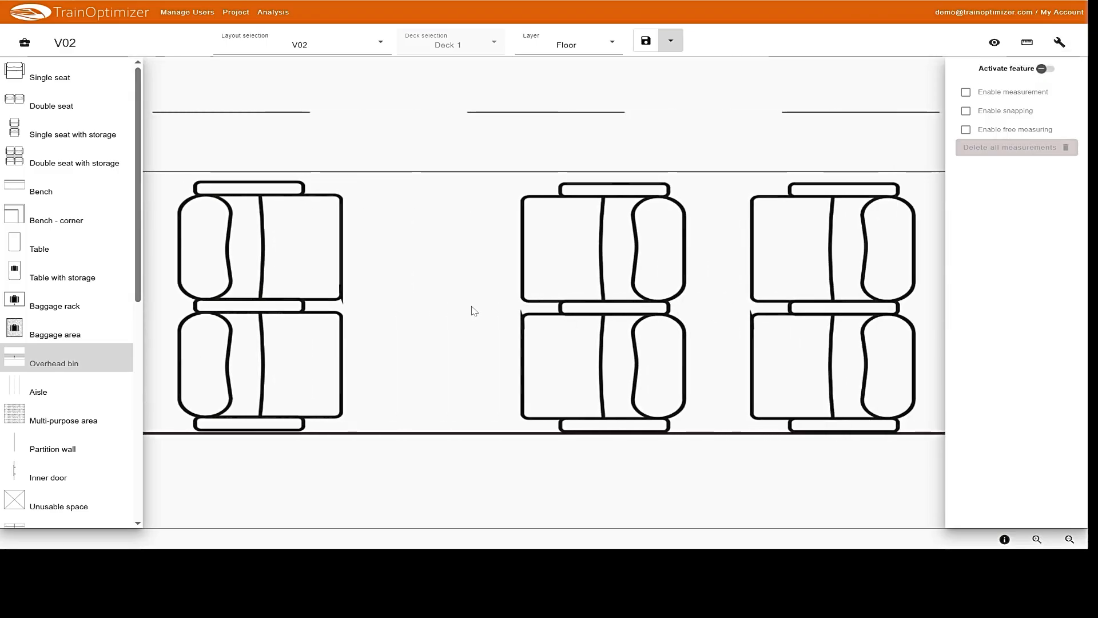
pyautogui.click(562, 282)
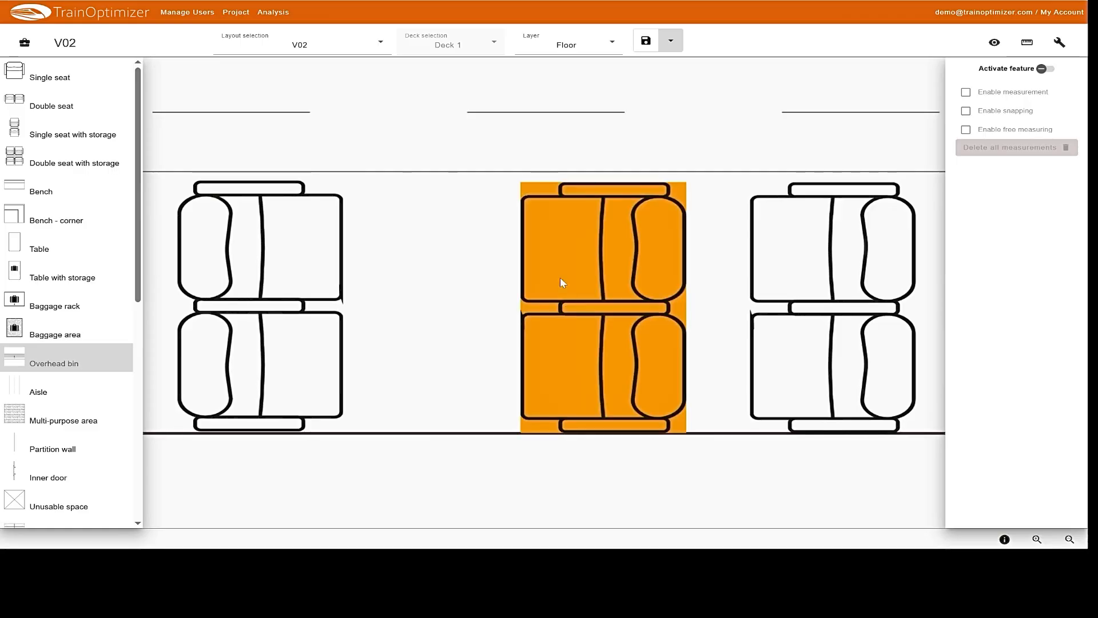
pyautogui.press('Delete')
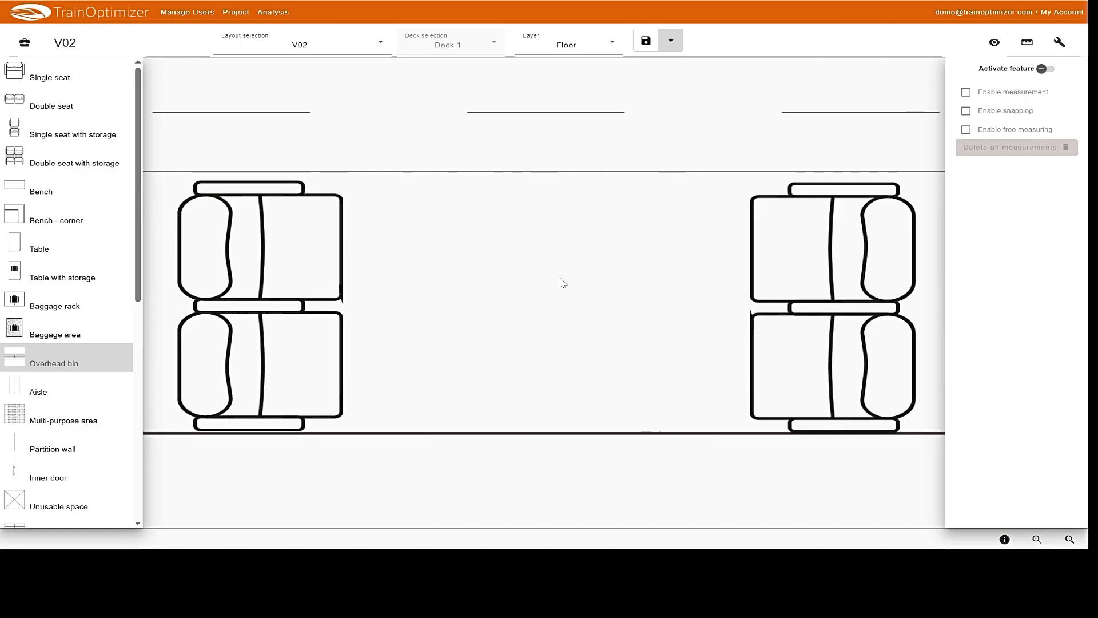
# - Move the rotated double seat along the lower row towards the next seat, leaving about 1600 mm to the seat before it
pyautogui.click(304, 301)
pyautogui.moveTo(304, 301); pyautogui.dragTo(473, 304)
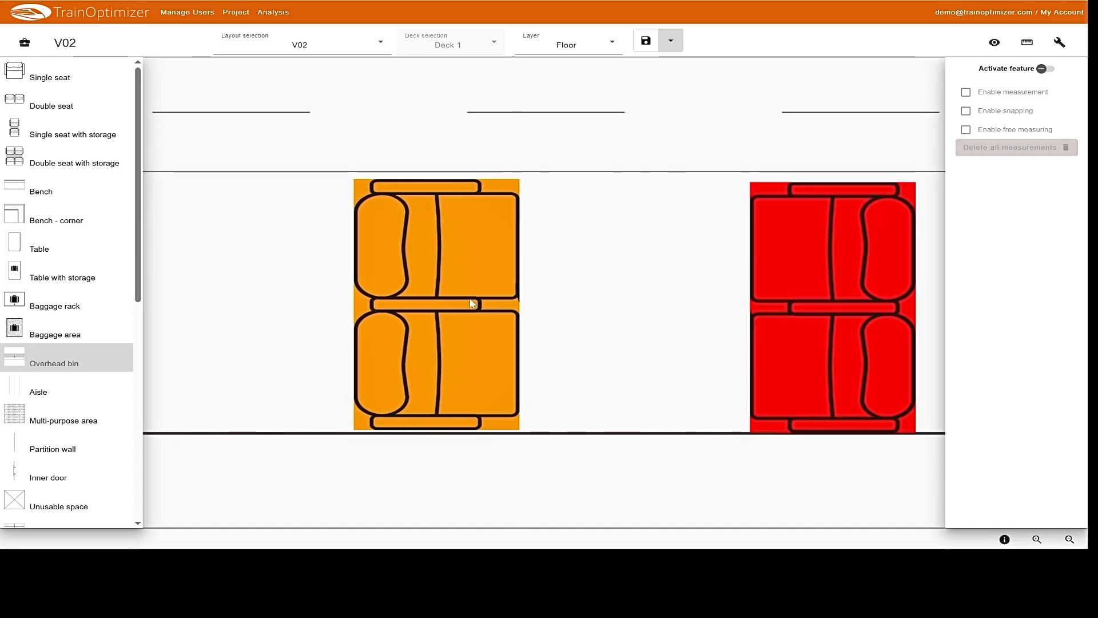
pyautogui.scroll(-3, 473, 303)
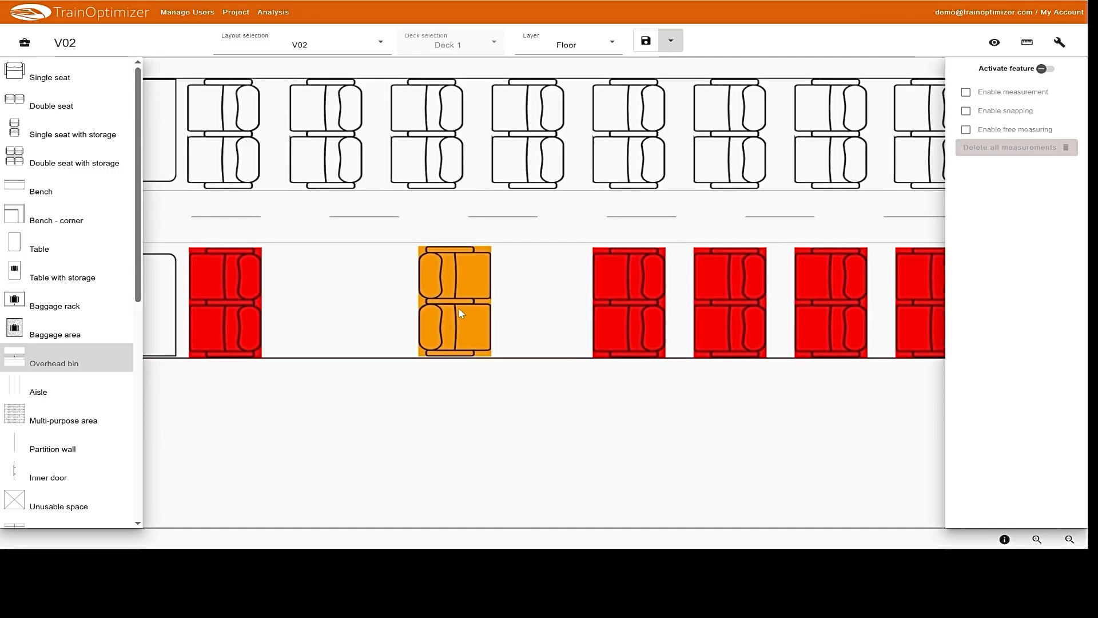
pyautogui.click(459, 309)
pyautogui.click(458, 305)
pyautogui.moveTo(459, 303)
pyautogui.mouseDown()
pyautogui.moveTo(416, 305)
pyautogui.moveTo(480, 304)
pyautogui.mouseUp()
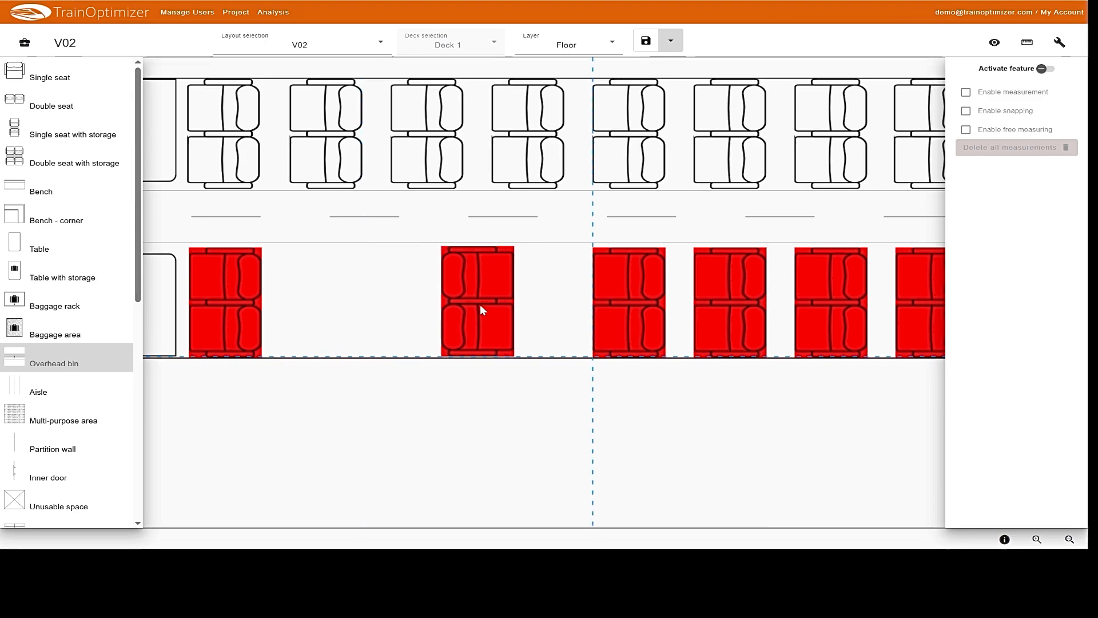
pyautogui.moveTo(479, 304); pyautogui.dragTo(479, 304)
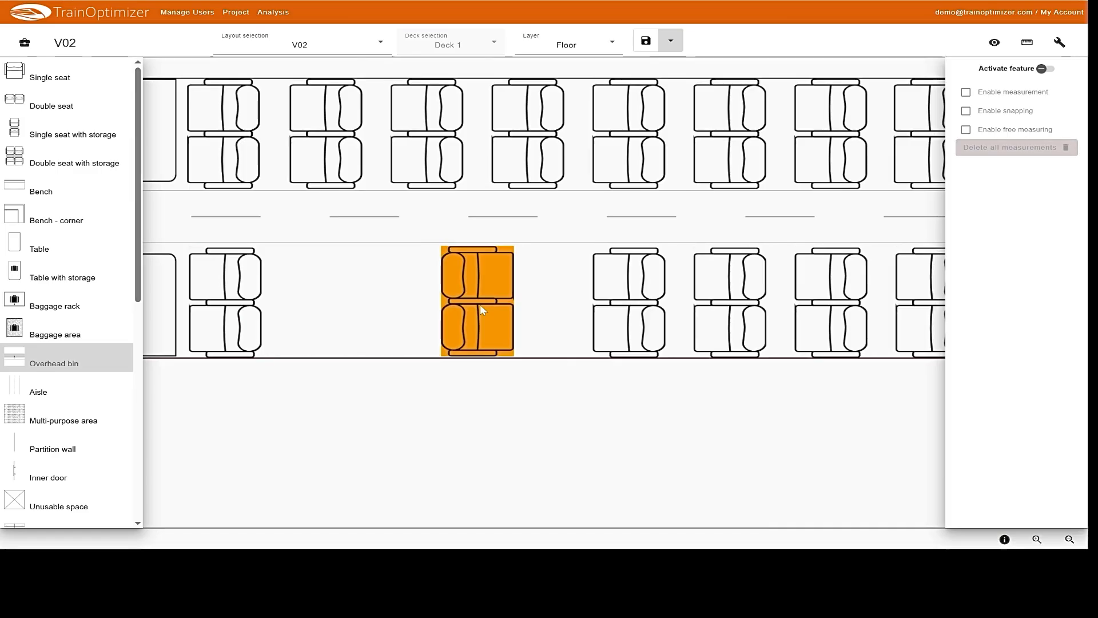
# - Measure the widened gap before the rotated double seat with snapping, delete the measurement and deactivate measuring
pyautogui.click(1028, 46)
pyautogui.click(1027, 46)
pyautogui.click(1047, 68)
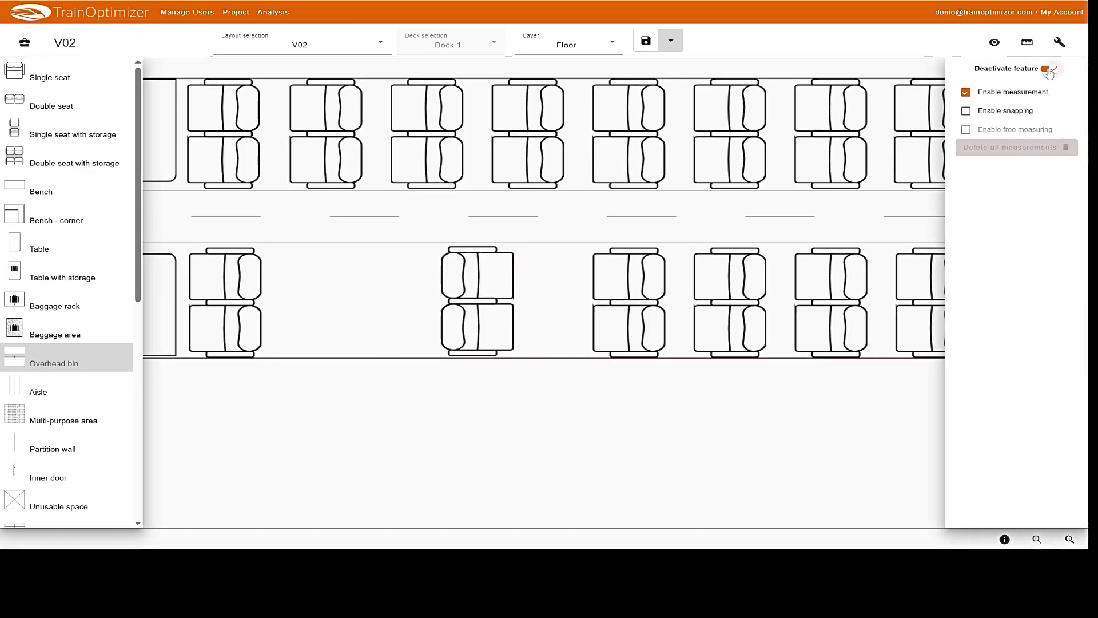
pyautogui.click(1026, 112)
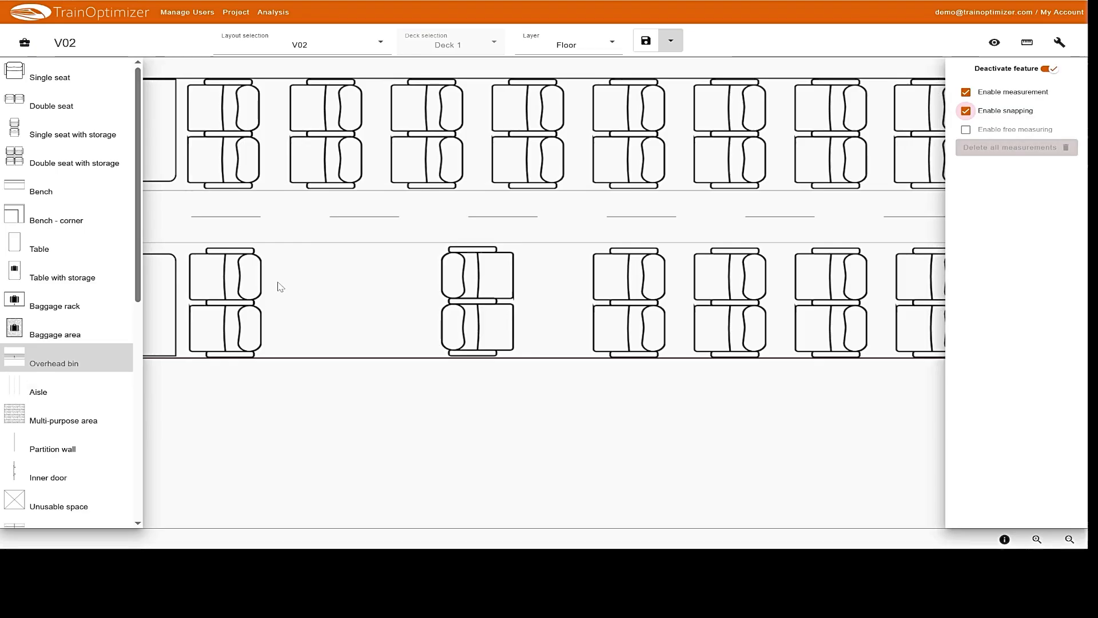
pyautogui.moveTo(262, 284); pyautogui.dragTo(441, 284)
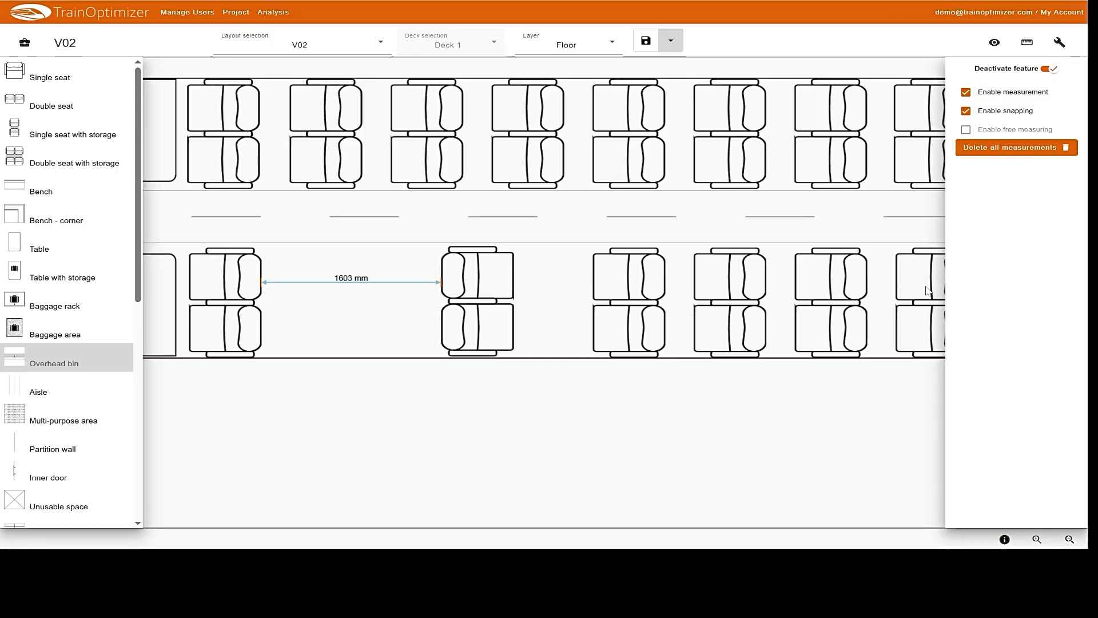
pyautogui.click(1016, 148)
pyautogui.click(1042, 69)
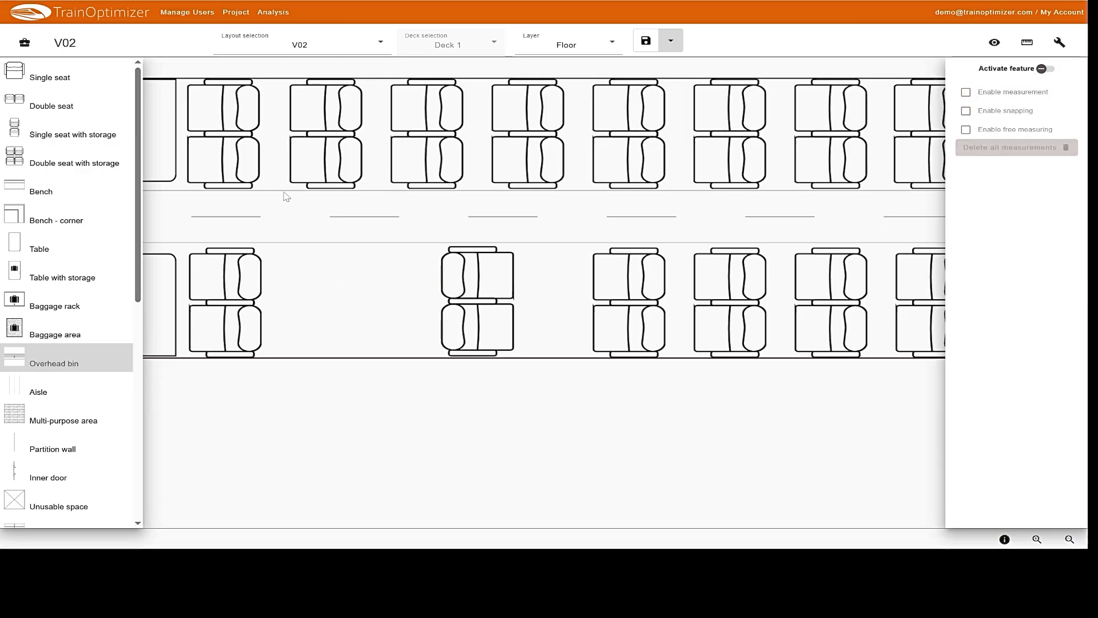
# - Add a baggage rack in the empty area below the car and rotate it by 180 degrees
pyautogui.click(38, 304)
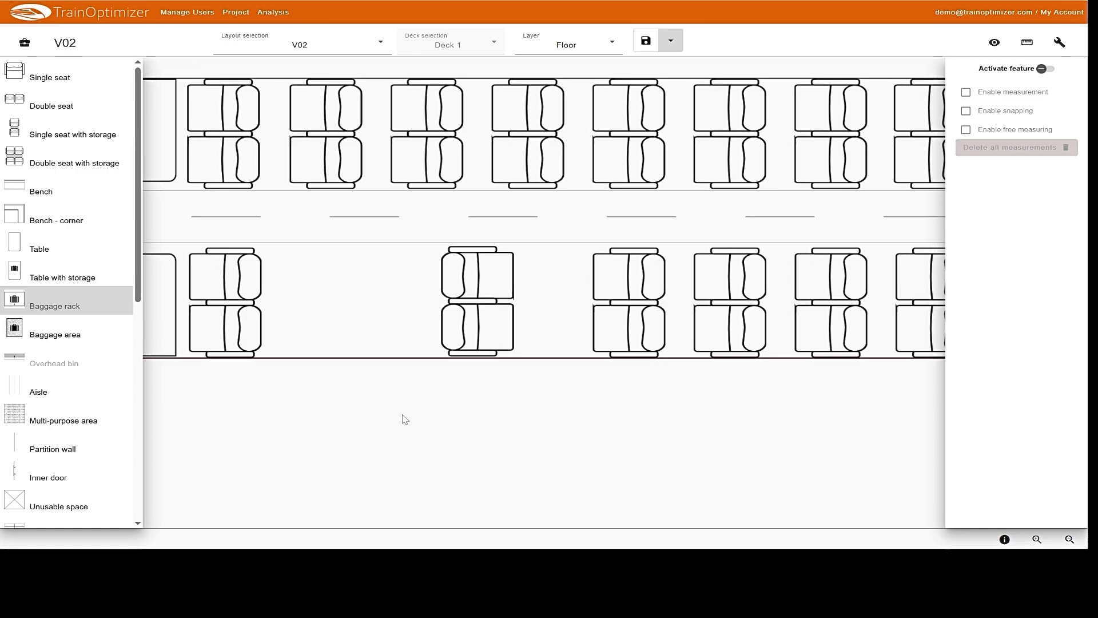
pyautogui.click(360, 392)
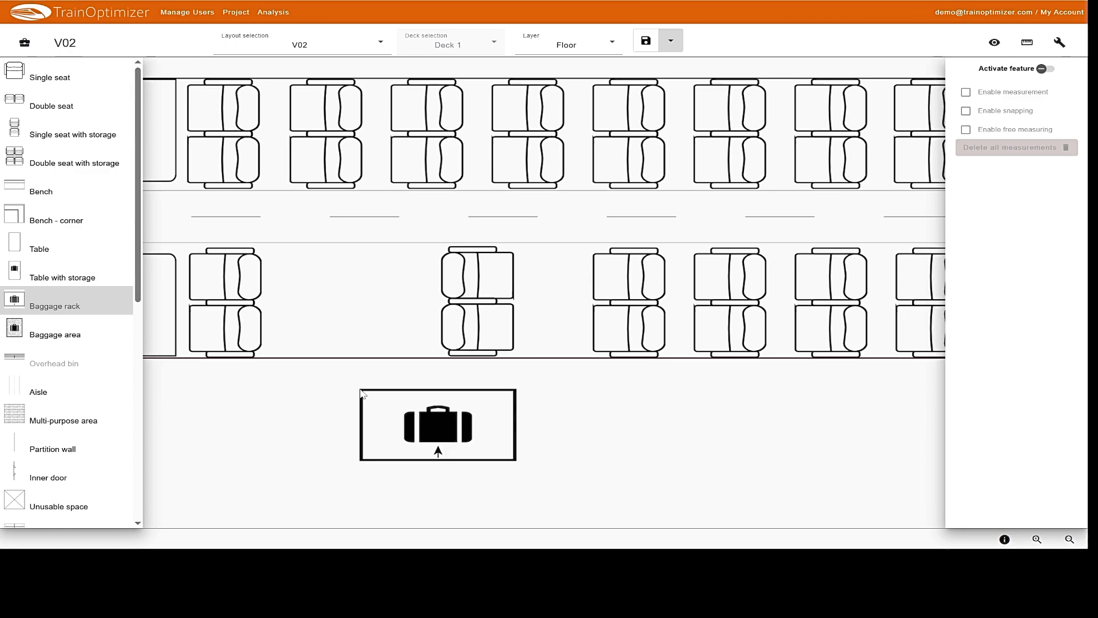
pyautogui.click(426, 421)
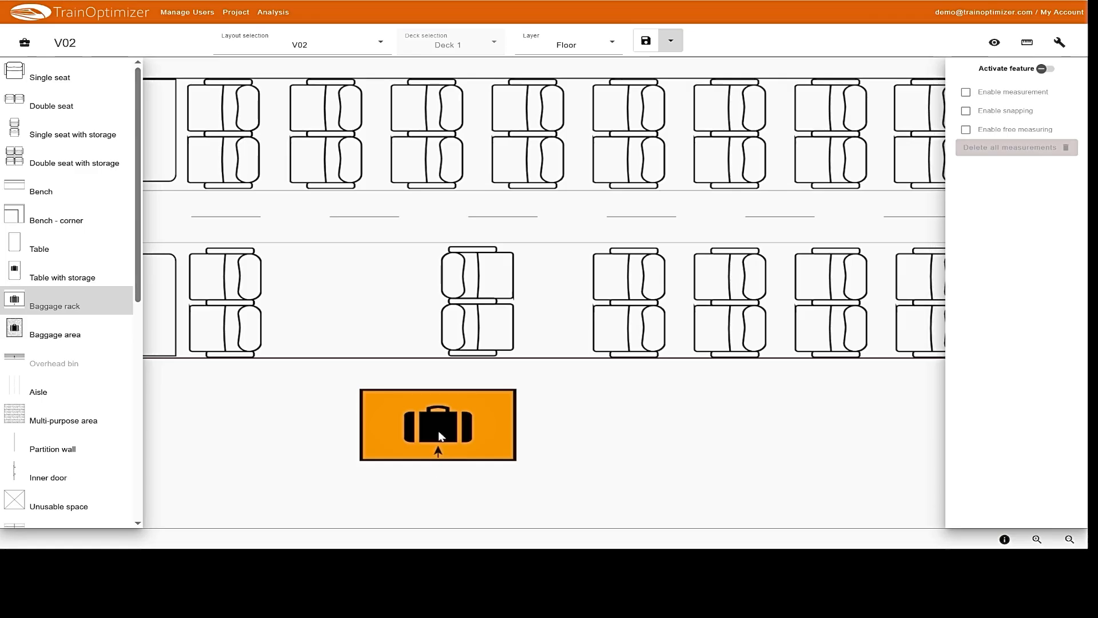
pyautogui.press('r')
pyautogui.press('r')
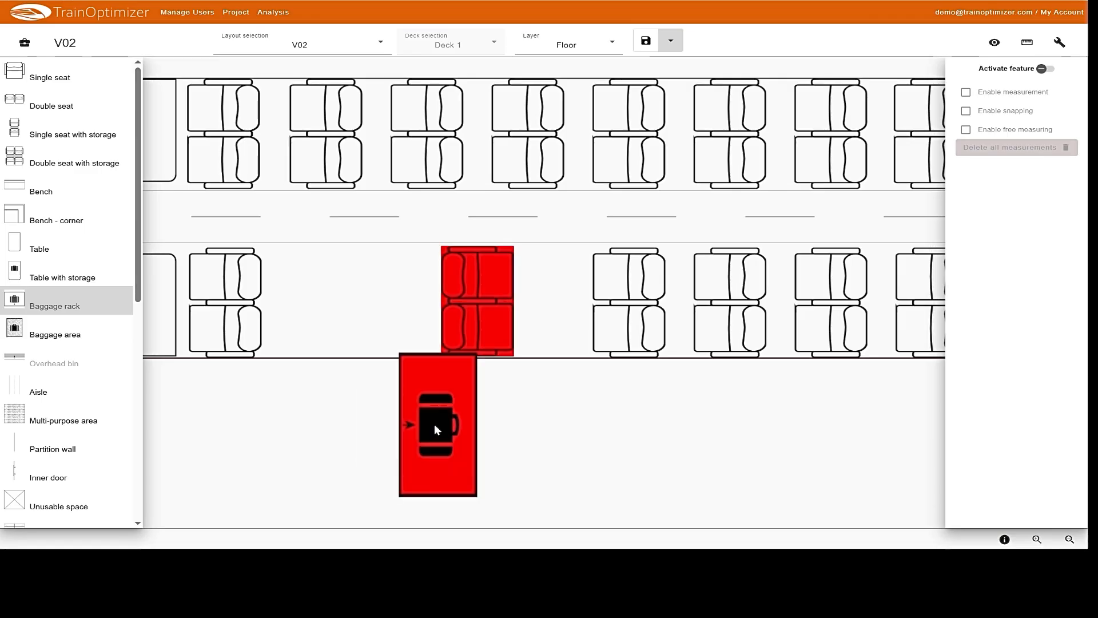
pyautogui.click(435, 425)
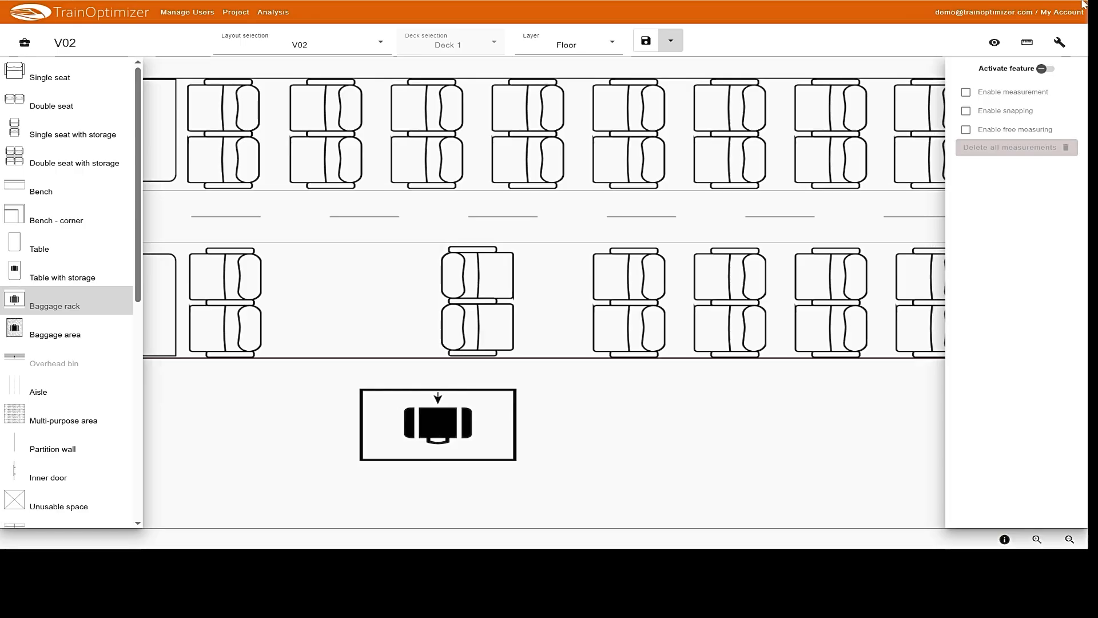
# - Set the baggage rack's width to 1500 and length to 750, and move it into the gap before the rotated double seat
pyautogui.click(496, 408)
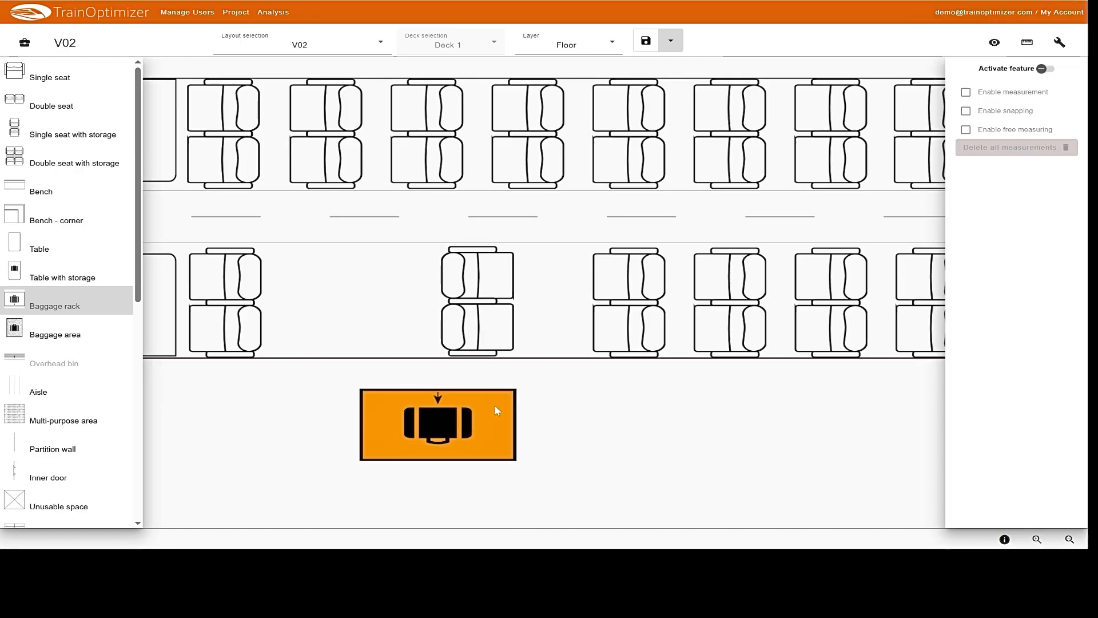
pyautogui.click(1059, 43)
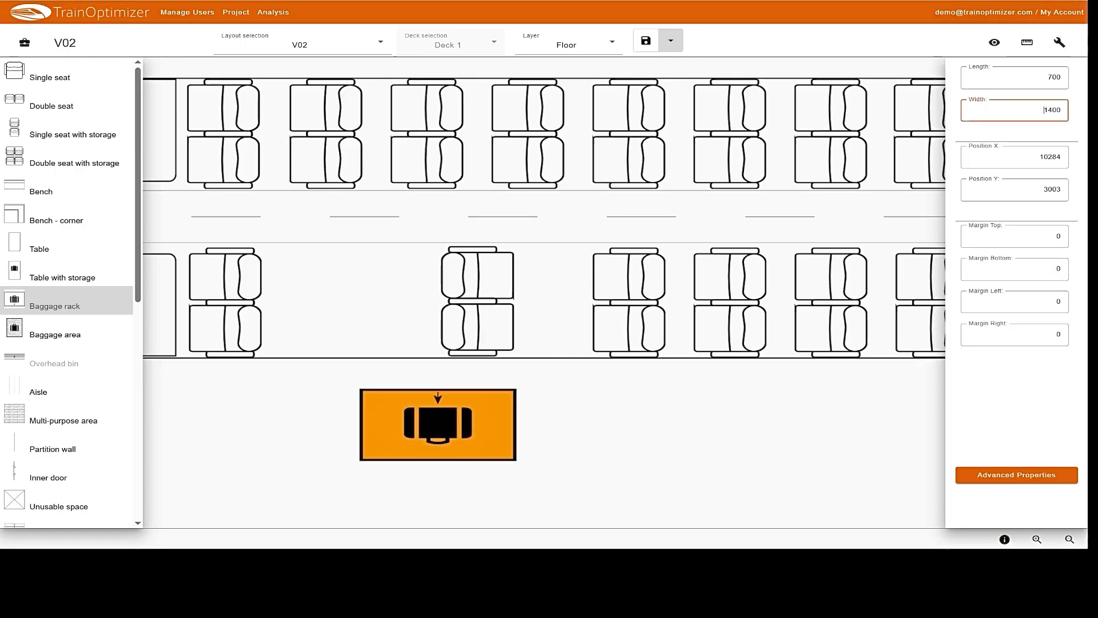
pyautogui.doubleClick(1052, 110)
pyautogui.write('150')
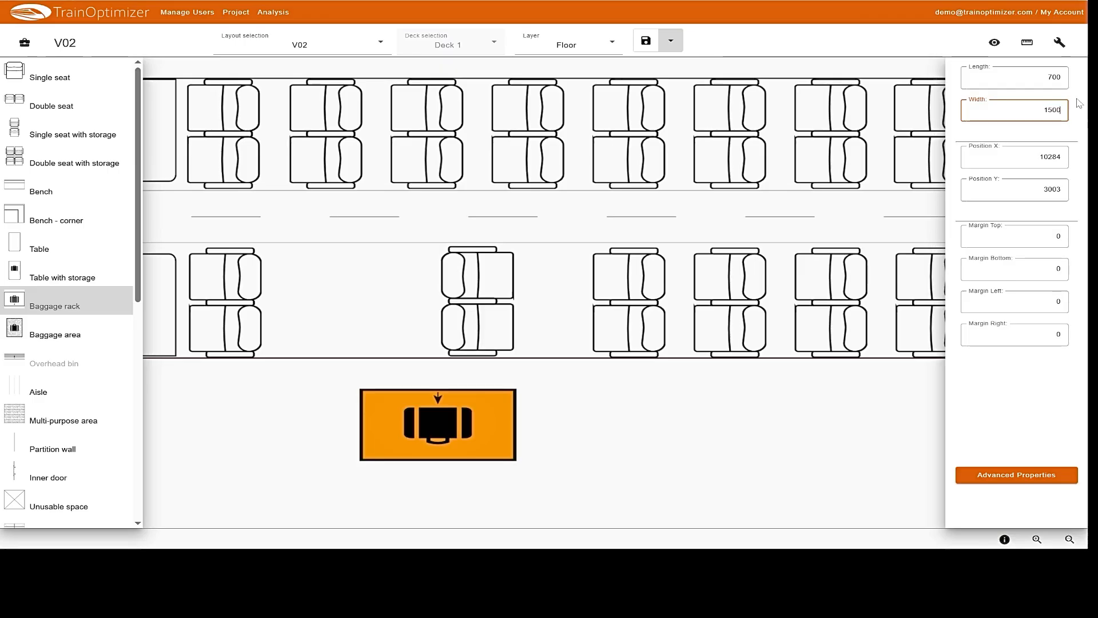
pyautogui.doubleClick(1054, 76)
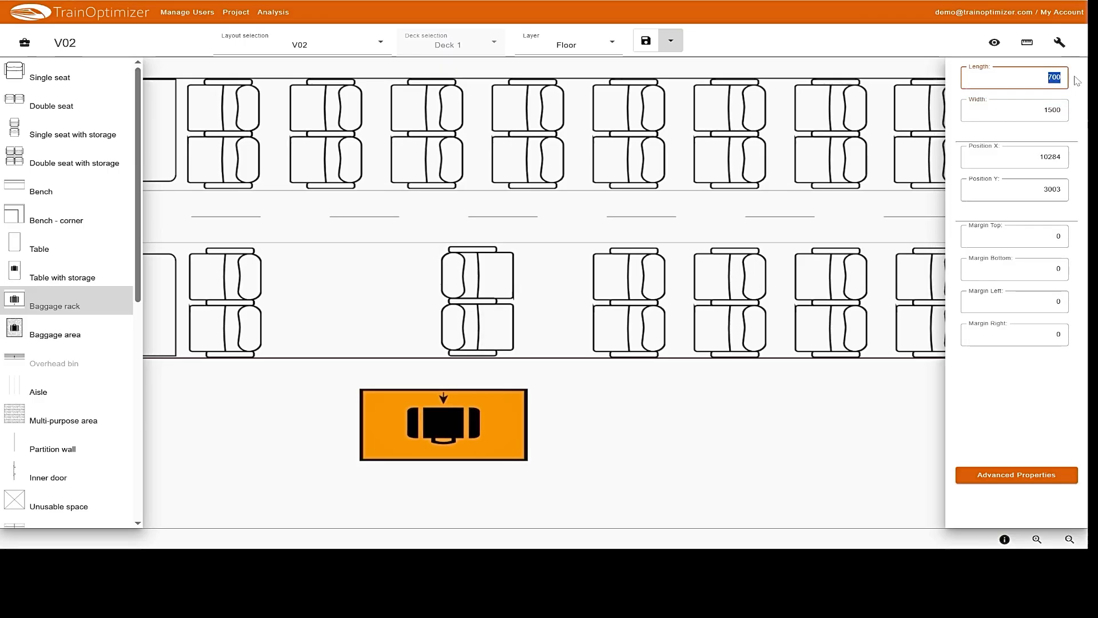
pyautogui.write('750')
pyautogui.press('Return')
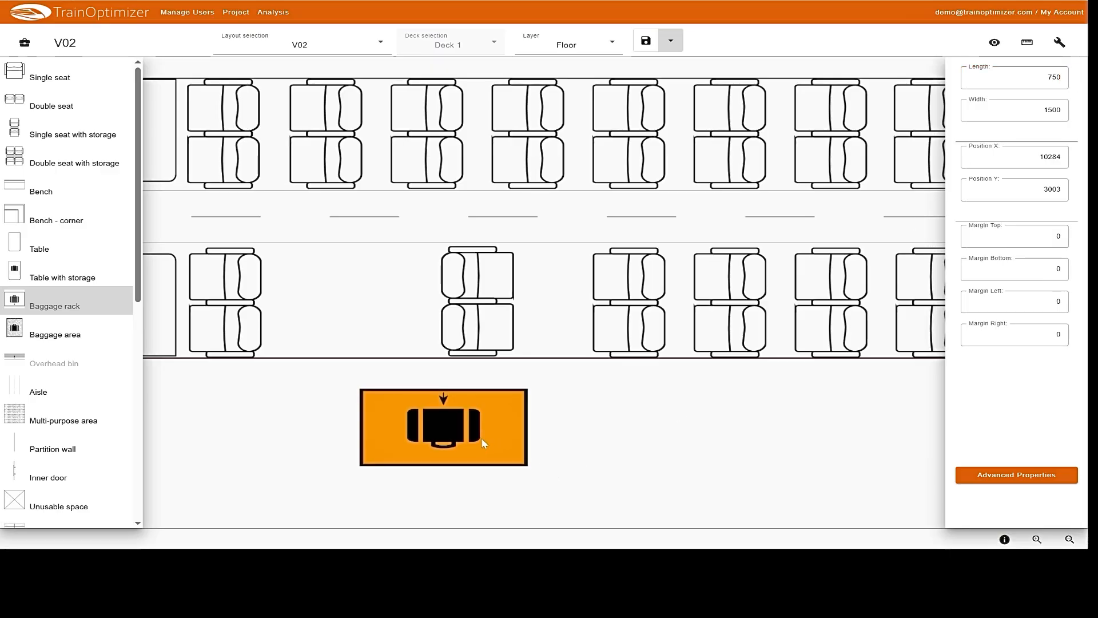
pyautogui.moveTo(479, 436); pyautogui.dragTo(378, 329)
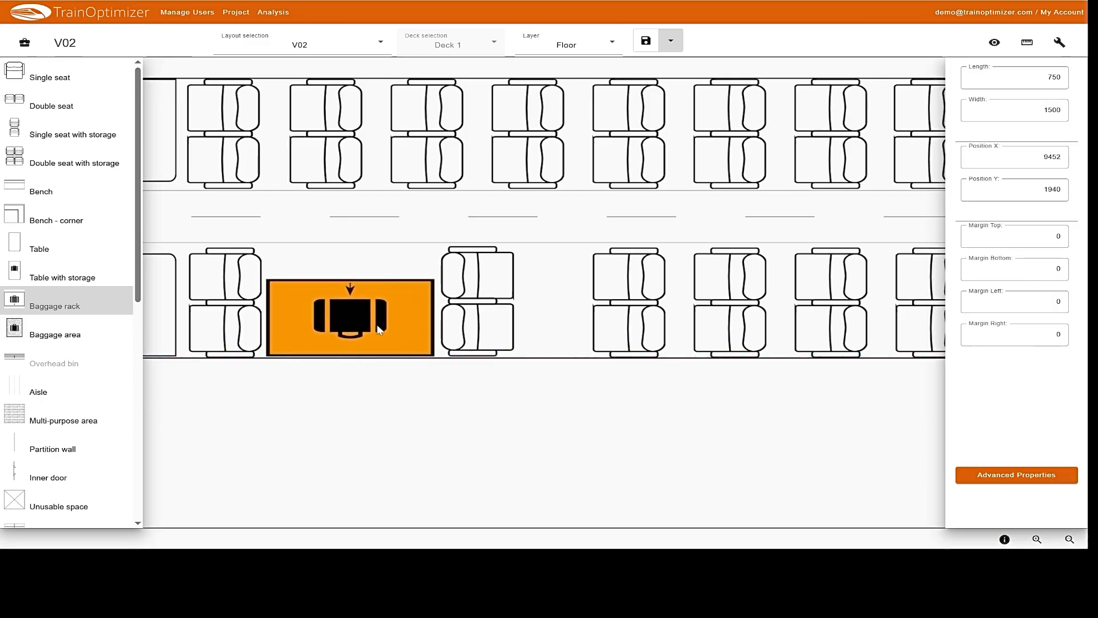
# - In the rack's advanced properties, set the overall height to 1700, wall thickness to 10 and floor thickness to 50
pyautogui.click(1025, 477)
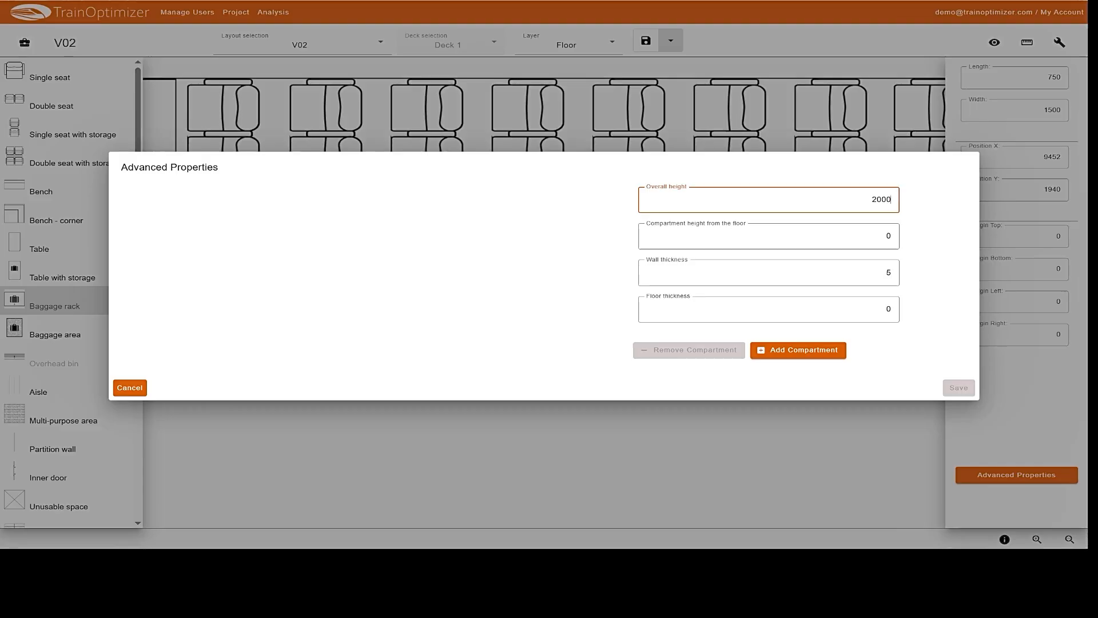
pyautogui.moveTo(873, 199); pyautogui.dragTo(908, 202)
pyautogui.write('1700')
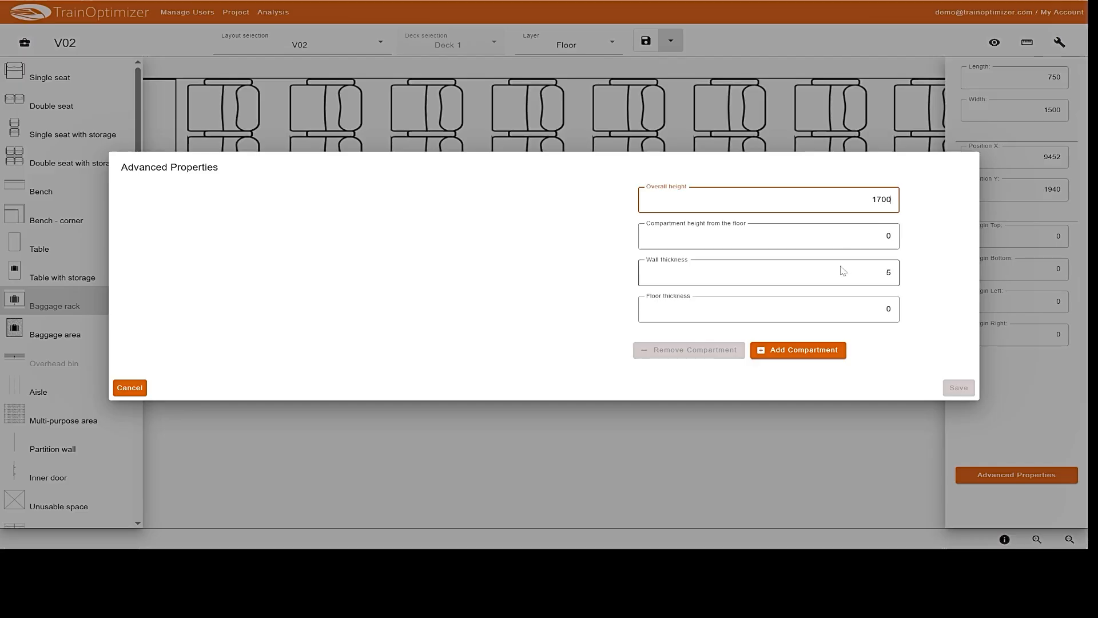
pyautogui.moveTo(885, 274); pyautogui.dragTo(904, 275)
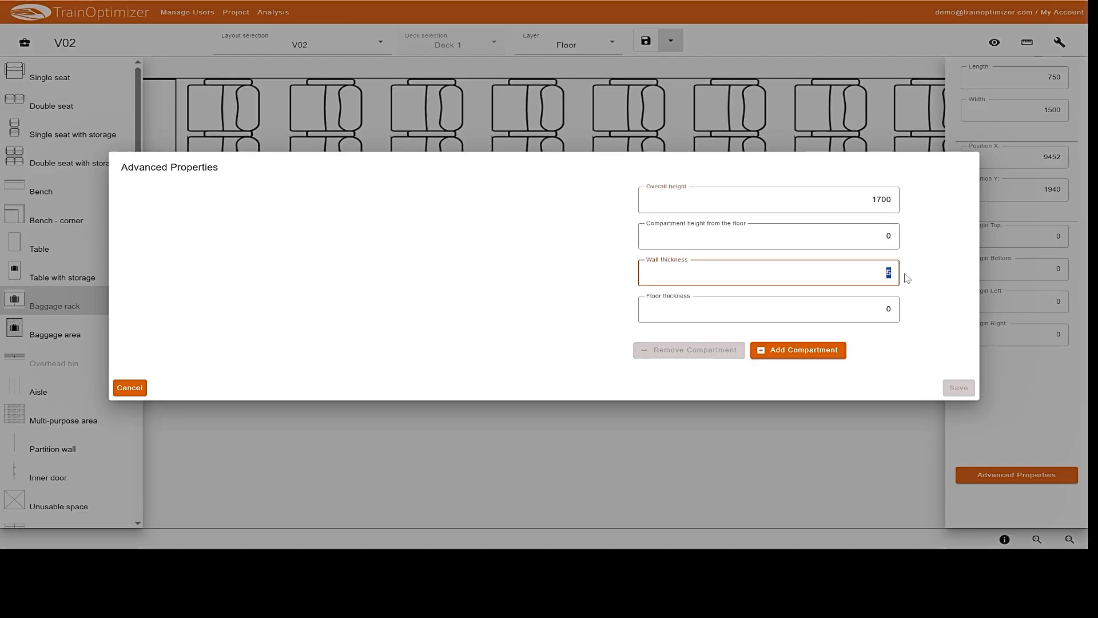
pyautogui.write('10')
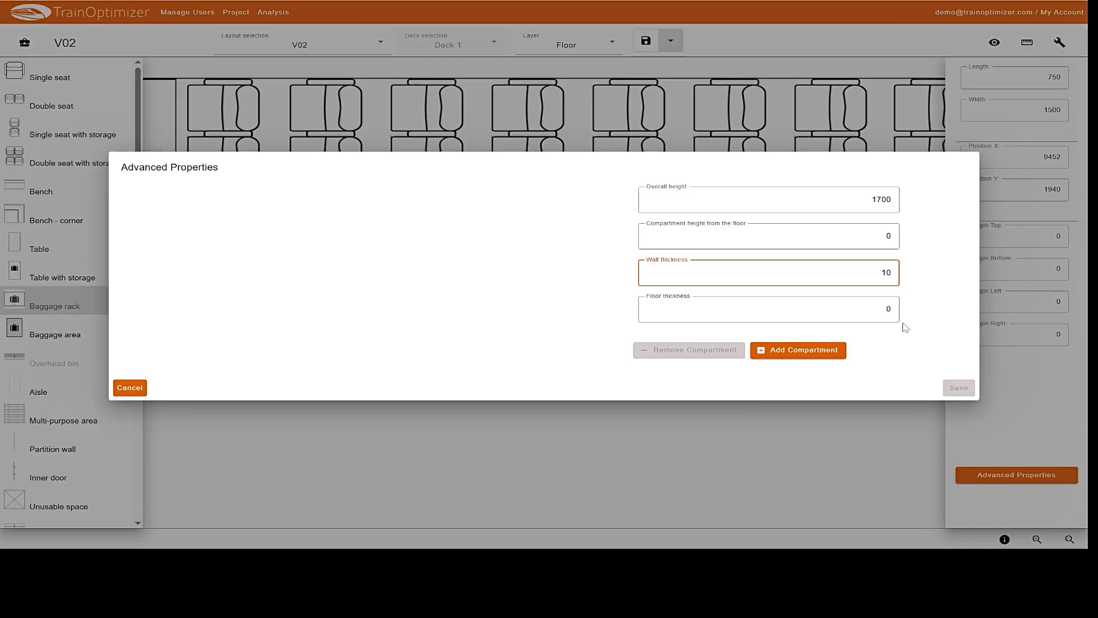
pyautogui.moveTo(889, 310); pyautogui.dragTo(919, 311)
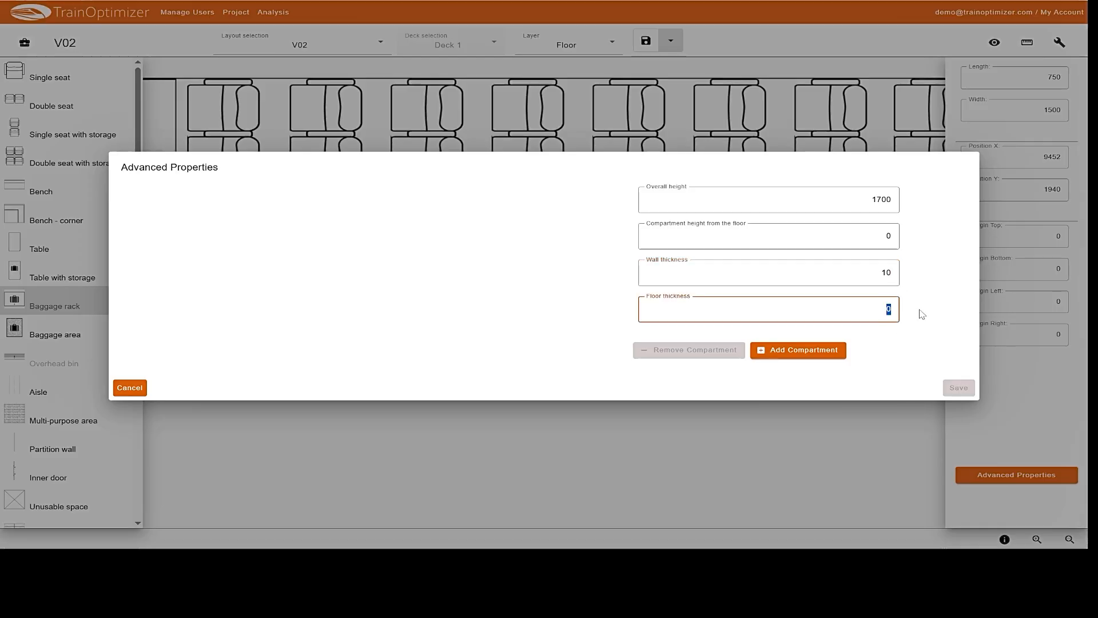
pyautogui.write('50')
# - Add Baggage Compartment 1 with clear width 1480, compartment height 850 and depth 600, and change its clear width to 1700
pyautogui.click(803, 353)
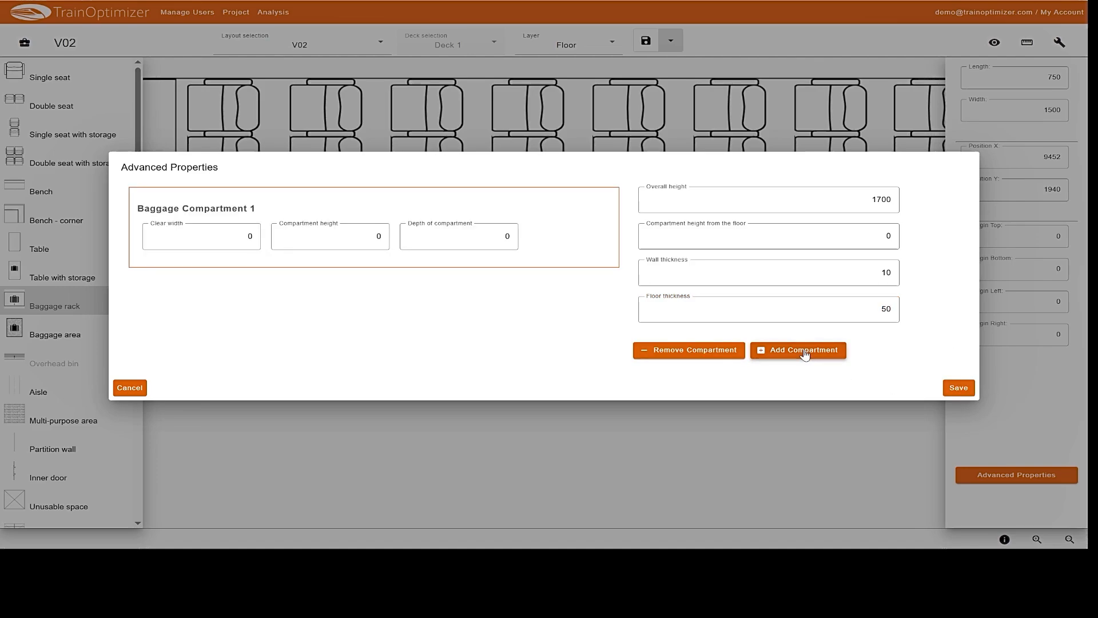
pyautogui.click(201, 235)
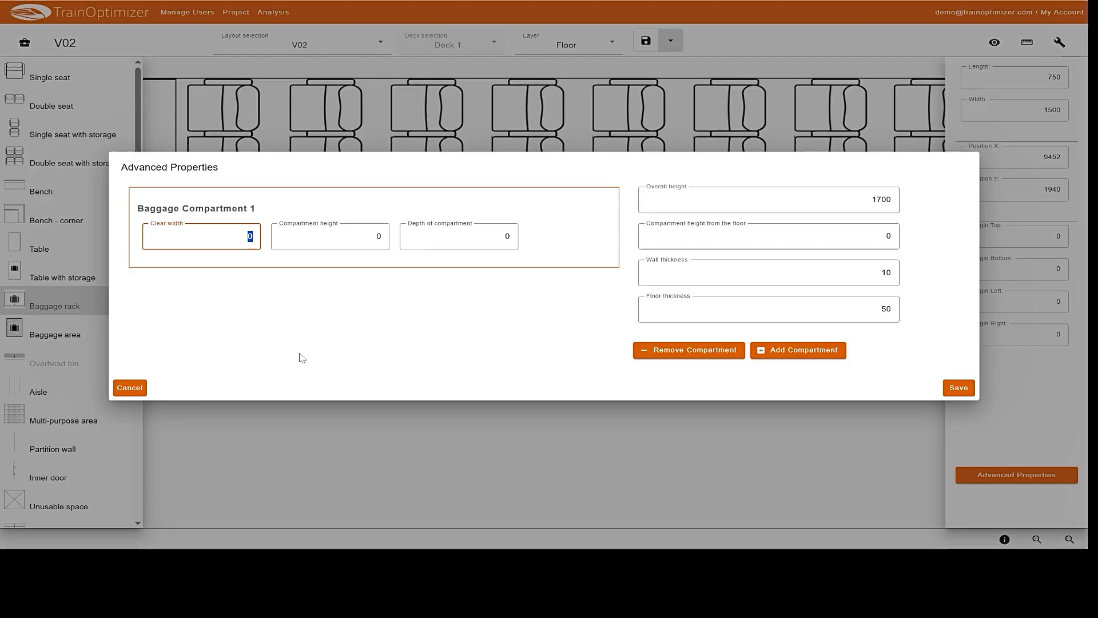
pyautogui.write('1480')
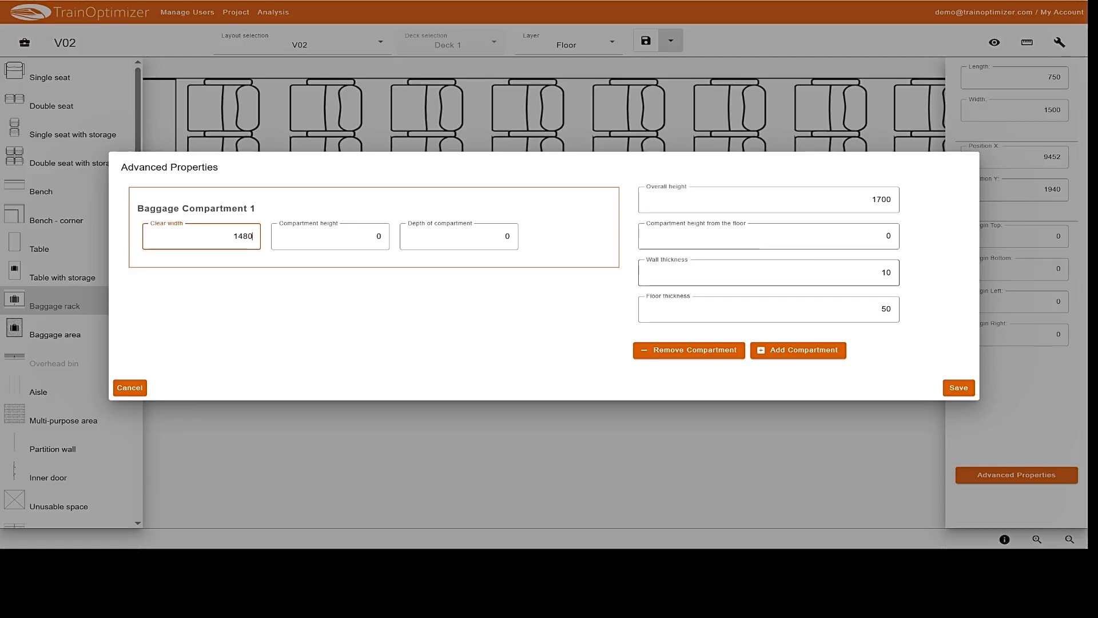
pyautogui.press('Tab')
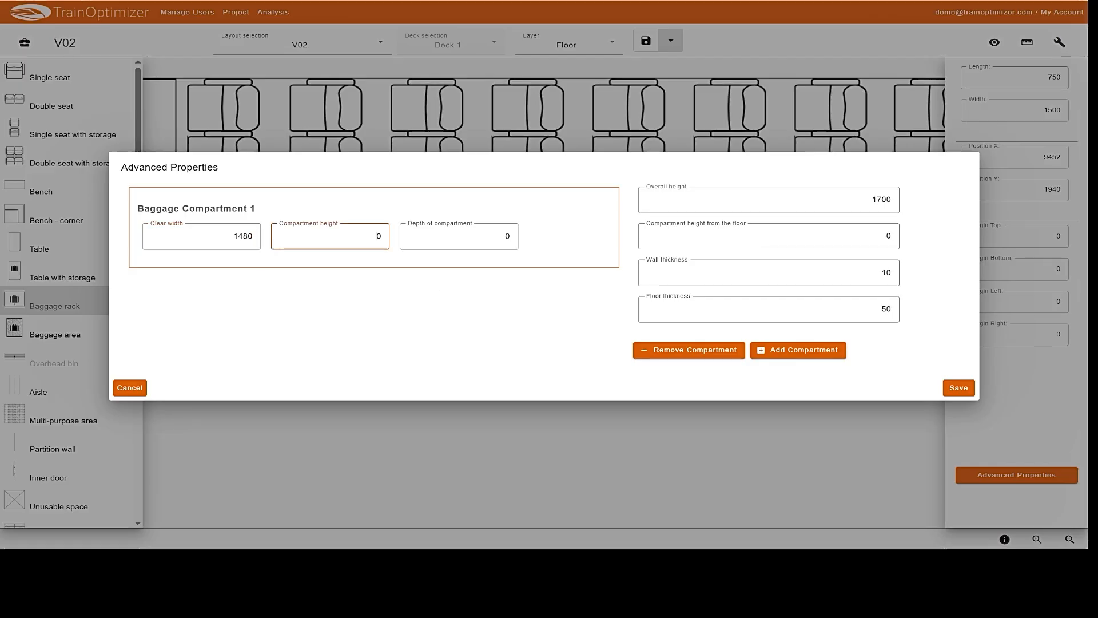
pyautogui.write('850')
pyautogui.click(515, 238)
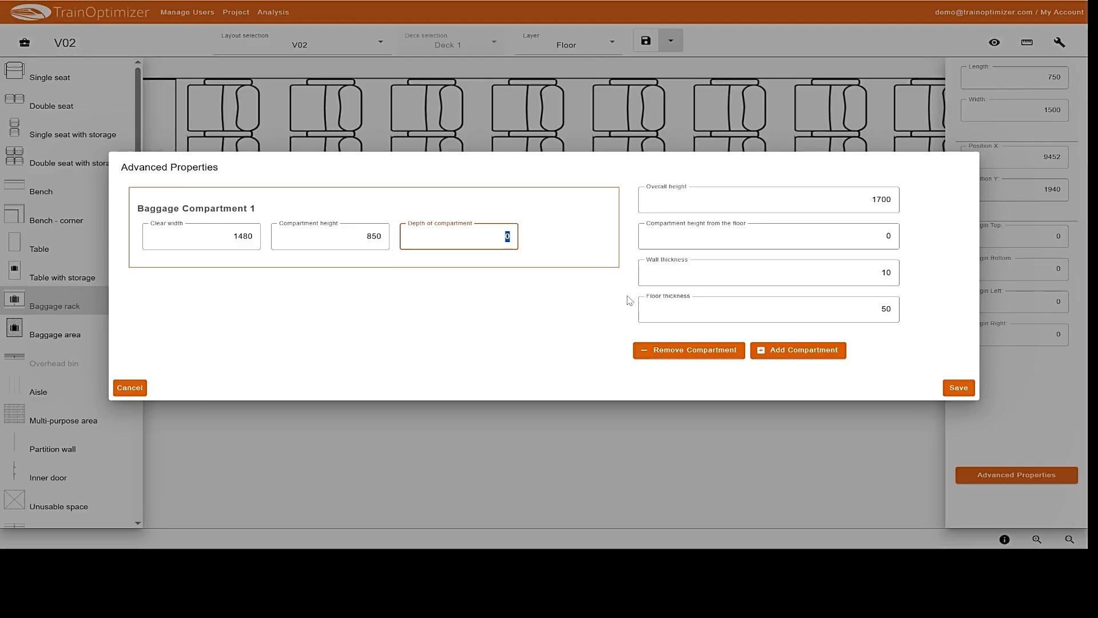
pyautogui.write('600')
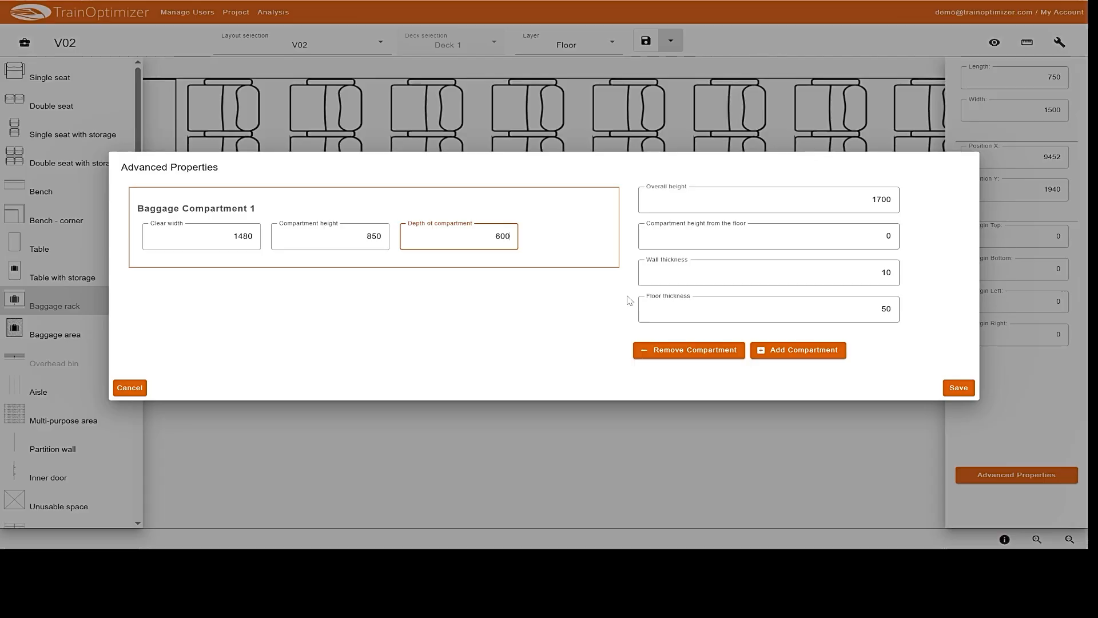
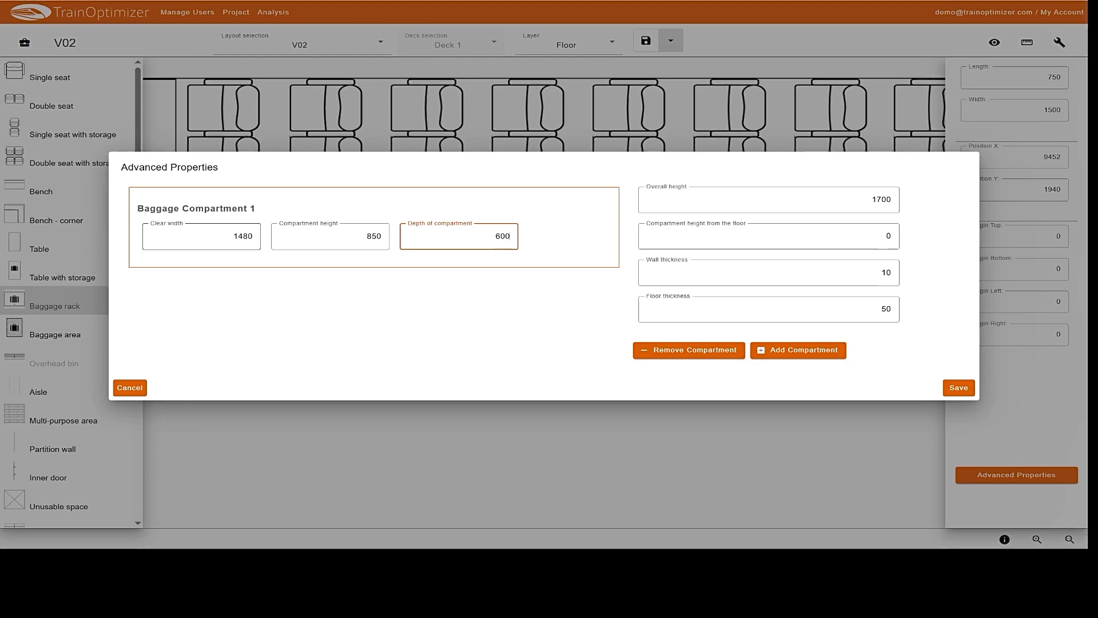
pyautogui.moveTo(231, 237); pyautogui.dragTo(295, 243)
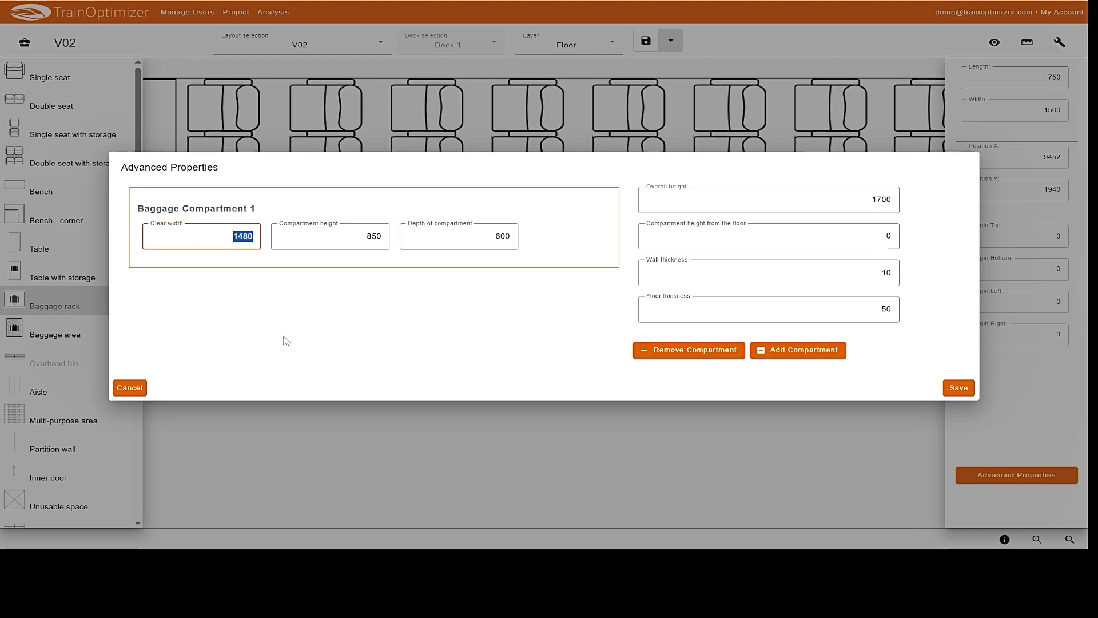
pyautogui.write('1700')
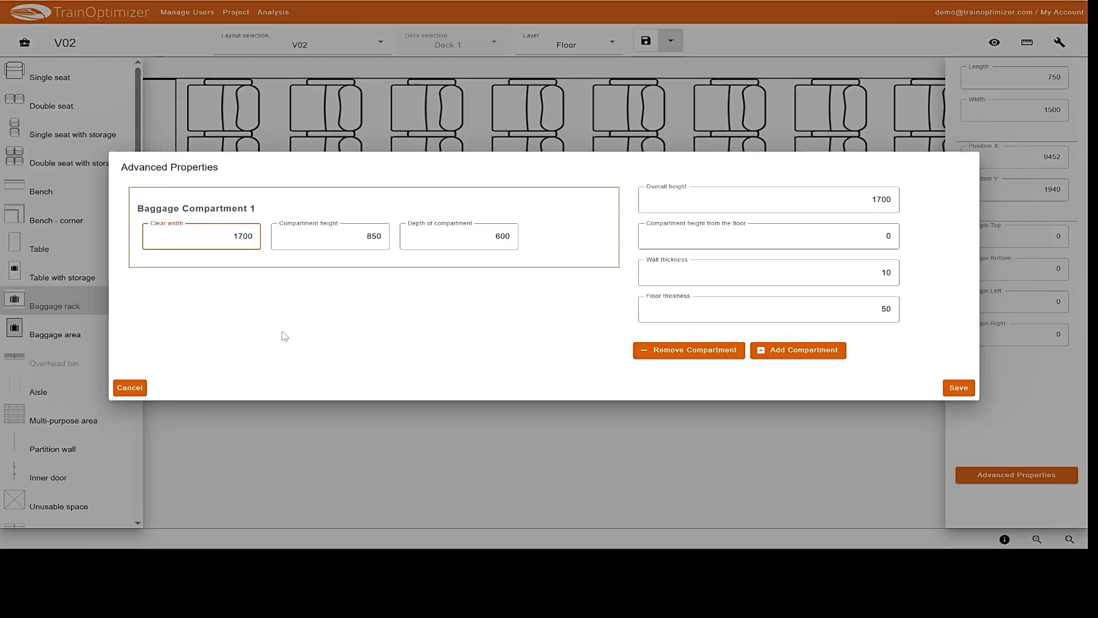
# - Add Baggage Compartment 2 with a clear width of 1480, a compartment height of 400 and a depth of 750
pyautogui.click(813, 355)
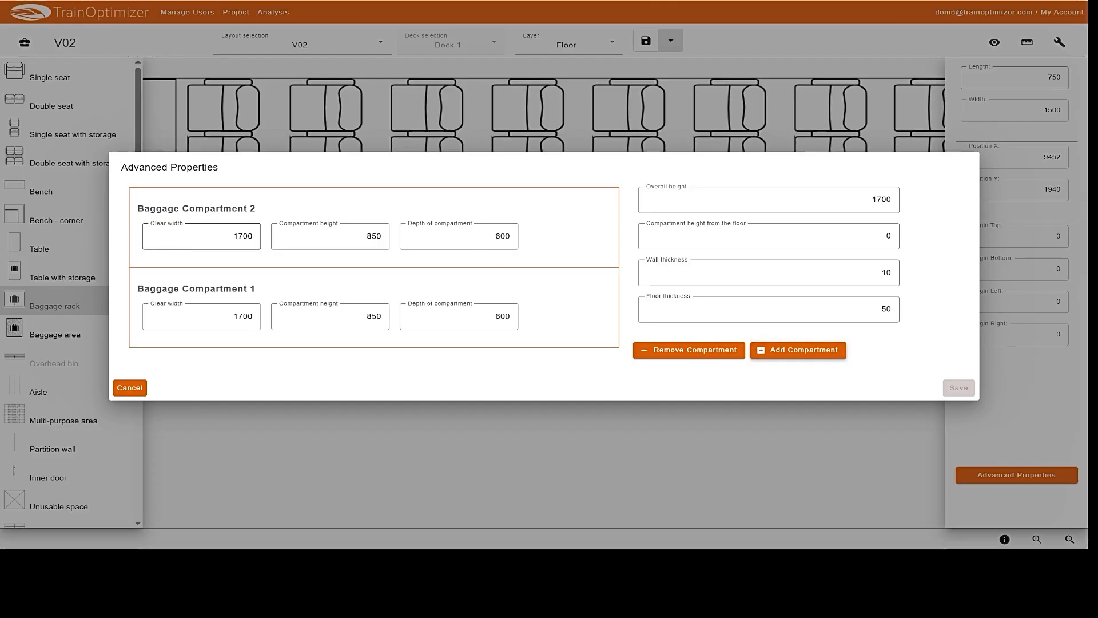
pyautogui.doubleClick(252, 239)
pyautogui.write('1480')
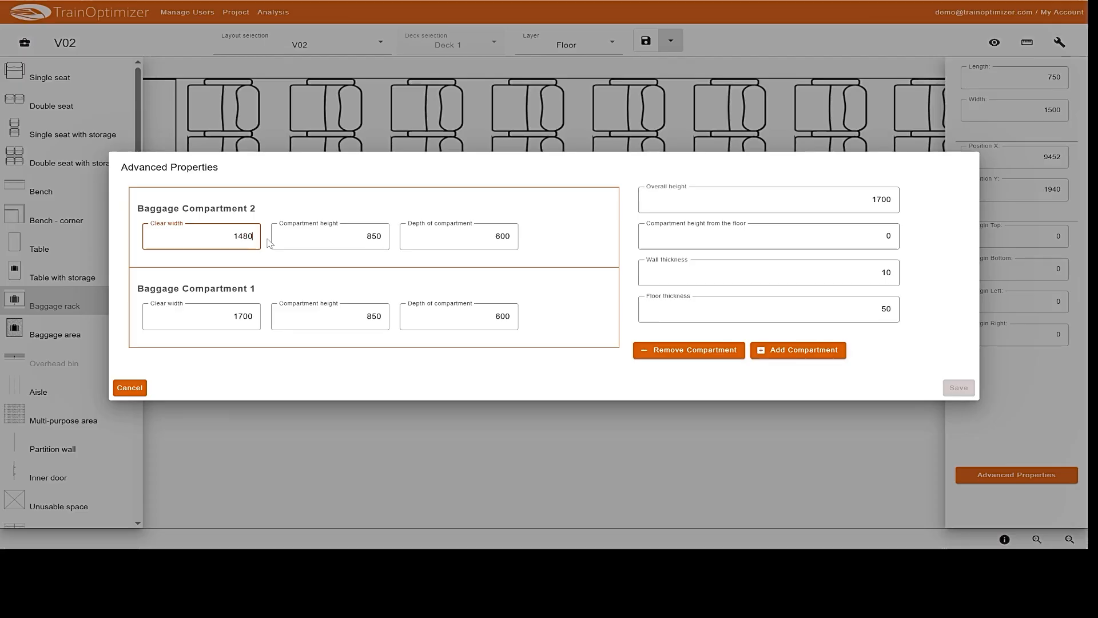
pyautogui.press('Tab')
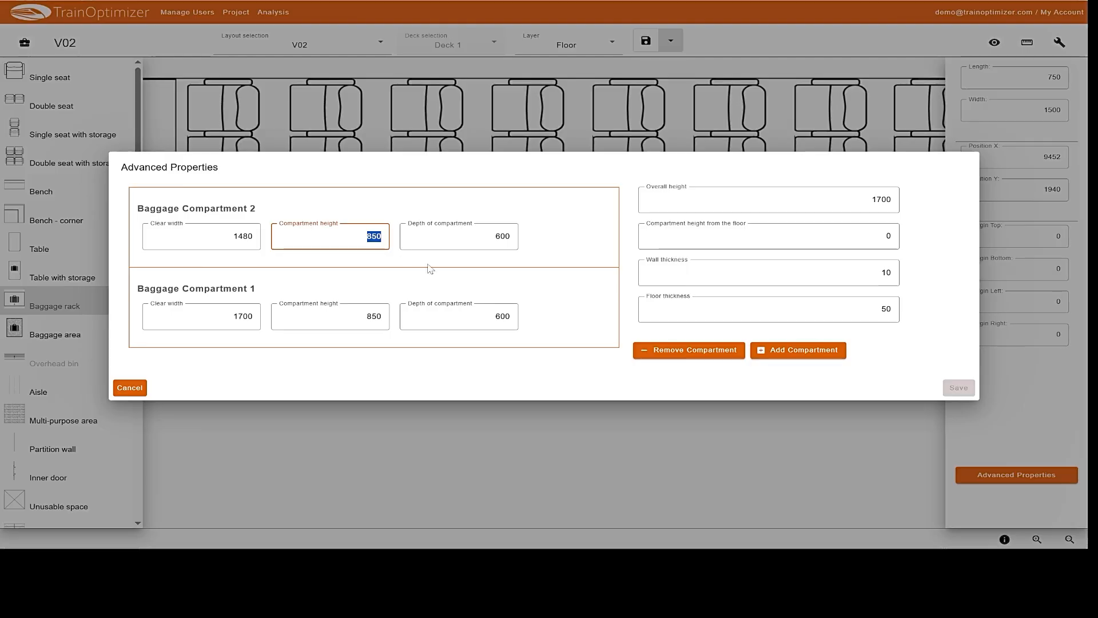
pyautogui.write('400')
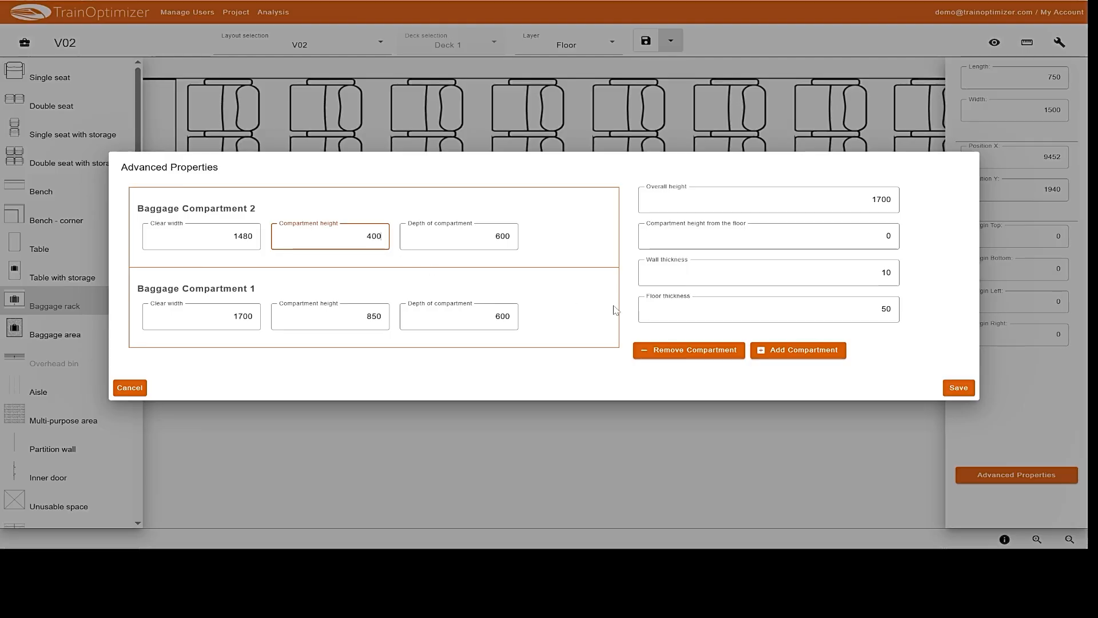
pyautogui.press('Tab')
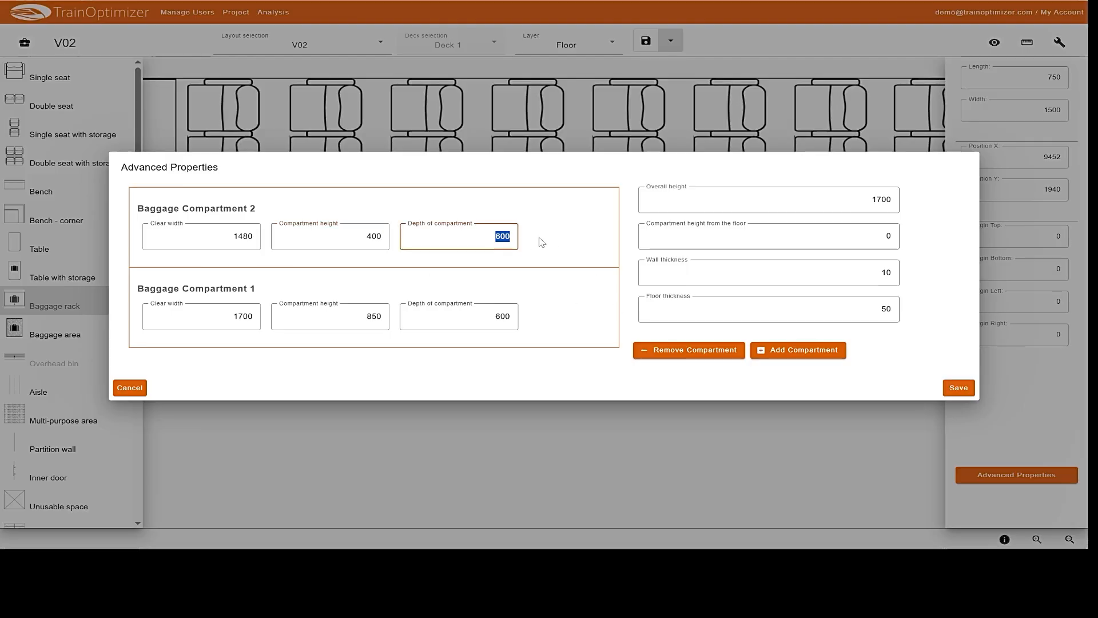
pyautogui.write('750')
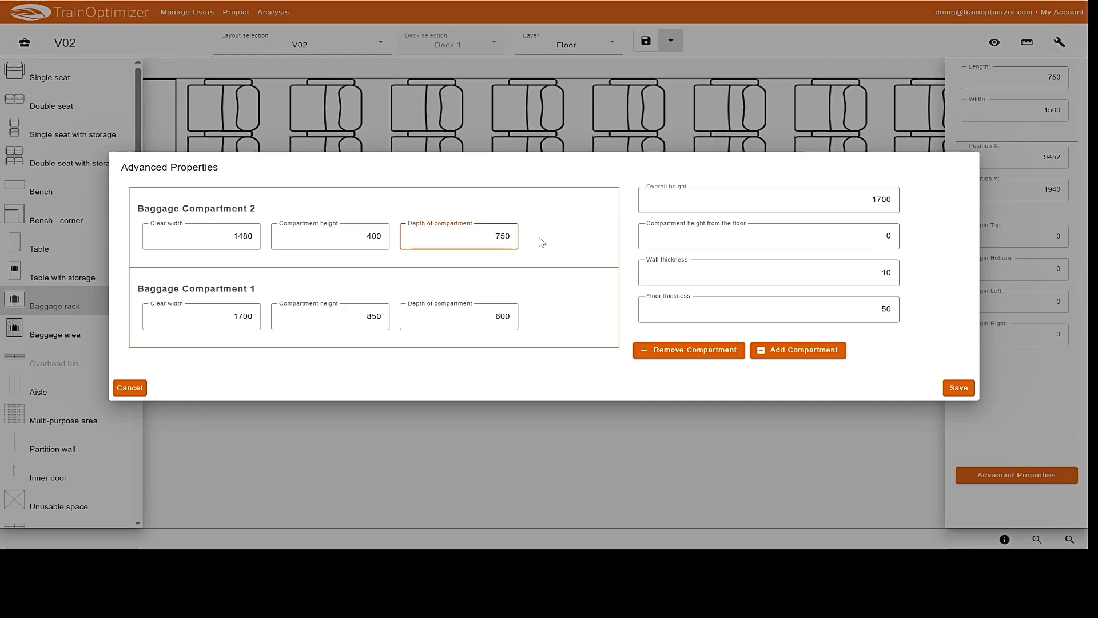
# - Add Baggage Compartment 3 with a compartment height of 350 and save the rack's advanced properties
pyautogui.click(820, 351)
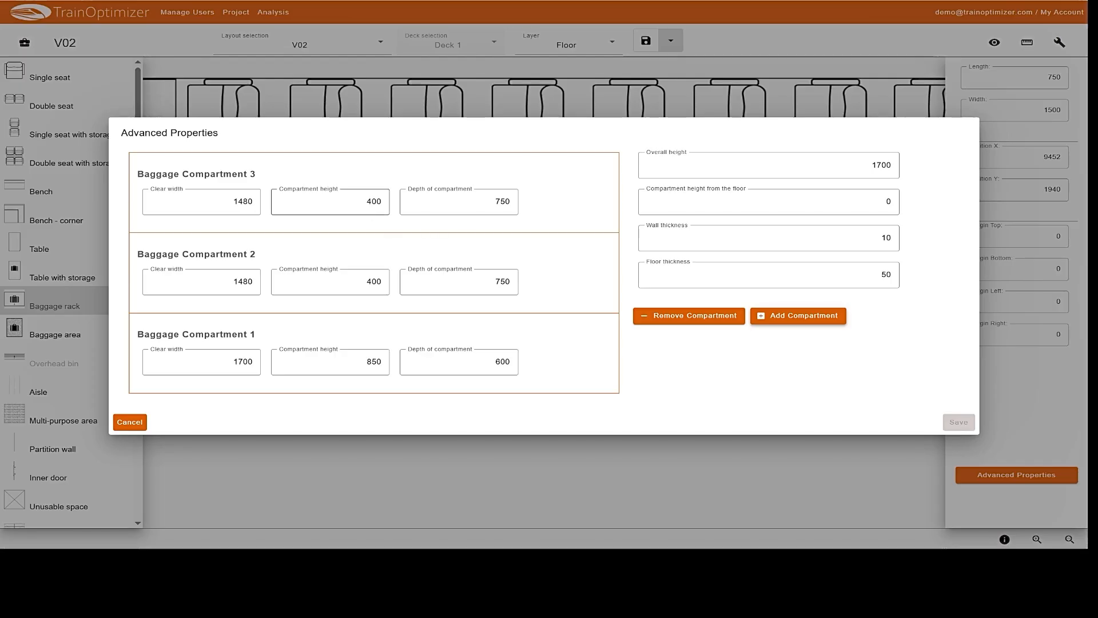
pyautogui.doubleClick(375, 202)
pyautogui.write('350')
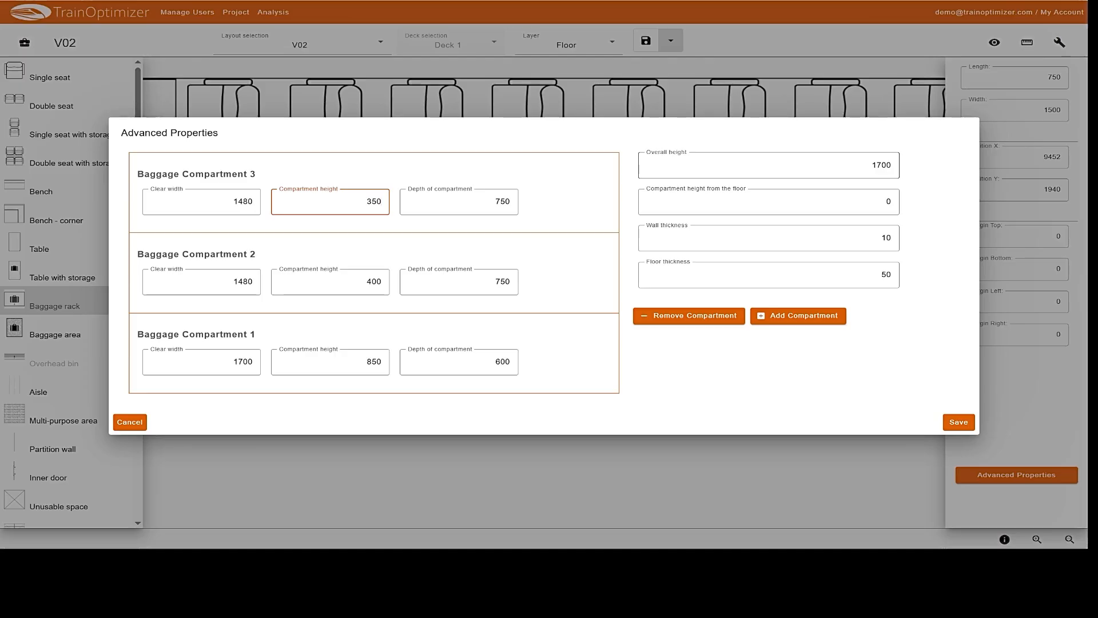
pyautogui.click(963, 421)
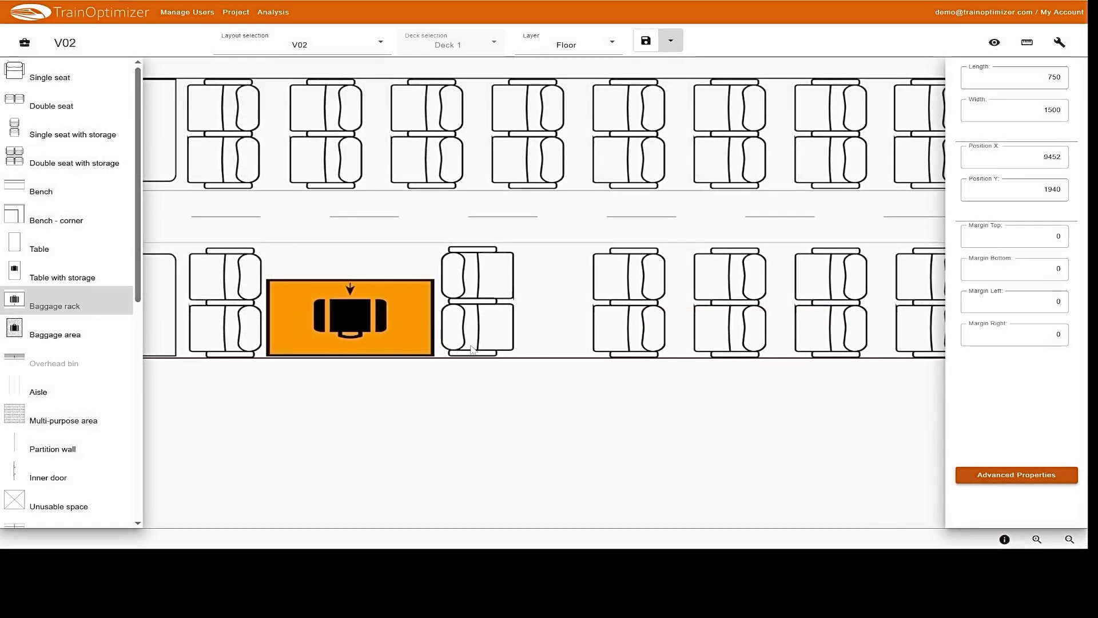
# - Duplicate the lower-row table and place the copy between the rotated double seat and the next double seat
pyautogui.click(155, 320)
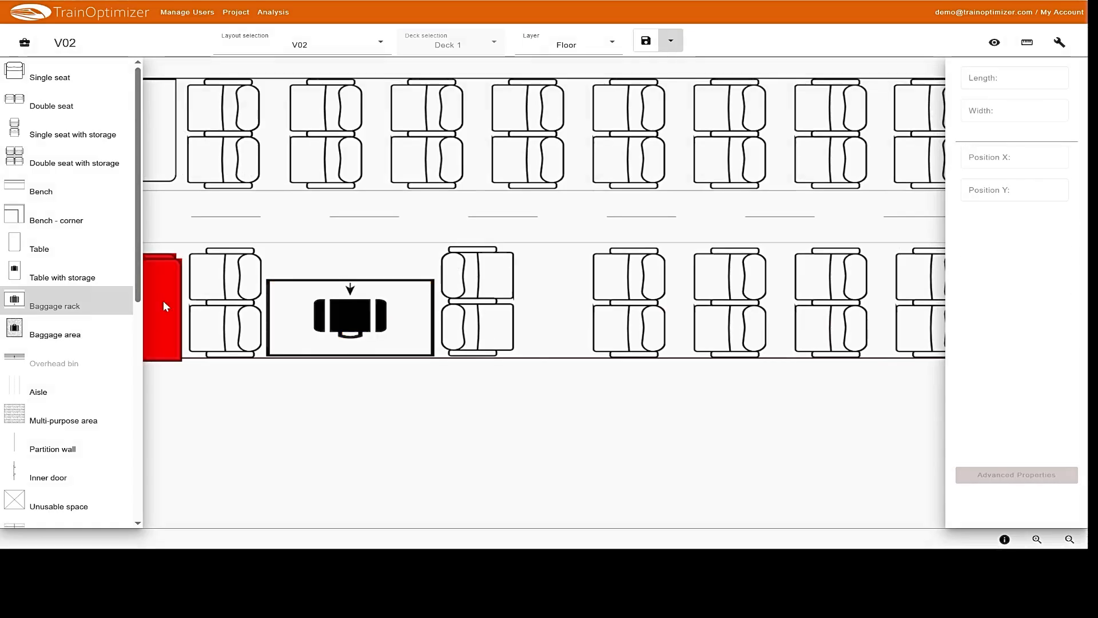
pyautogui.moveTo(163, 300); pyautogui.dragTo(565, 295)
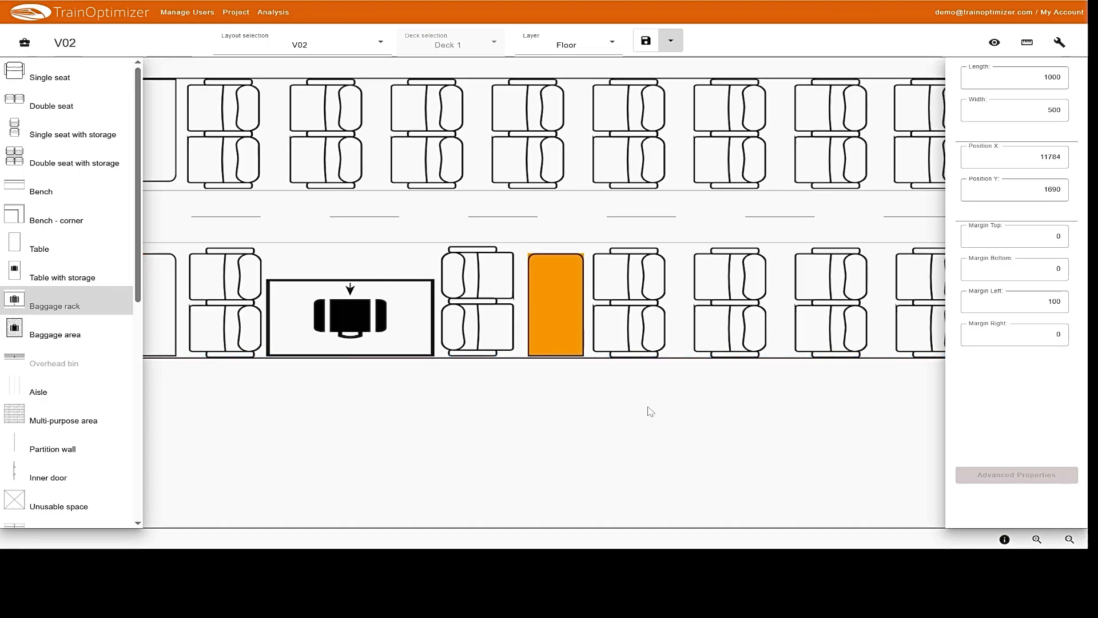
pyautogui.scroll(-2, 650, 411)
pyautogui.hscroll(5, 650, 412)
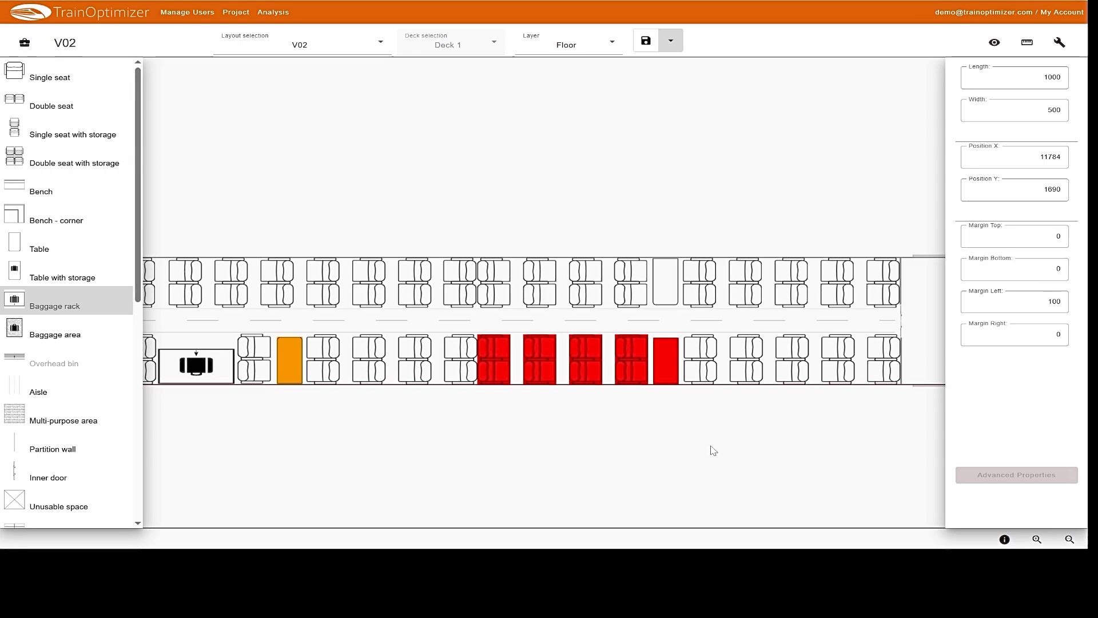
# - Save the layout and hide the object properties and the element library
pyautogui.click(645, 42)
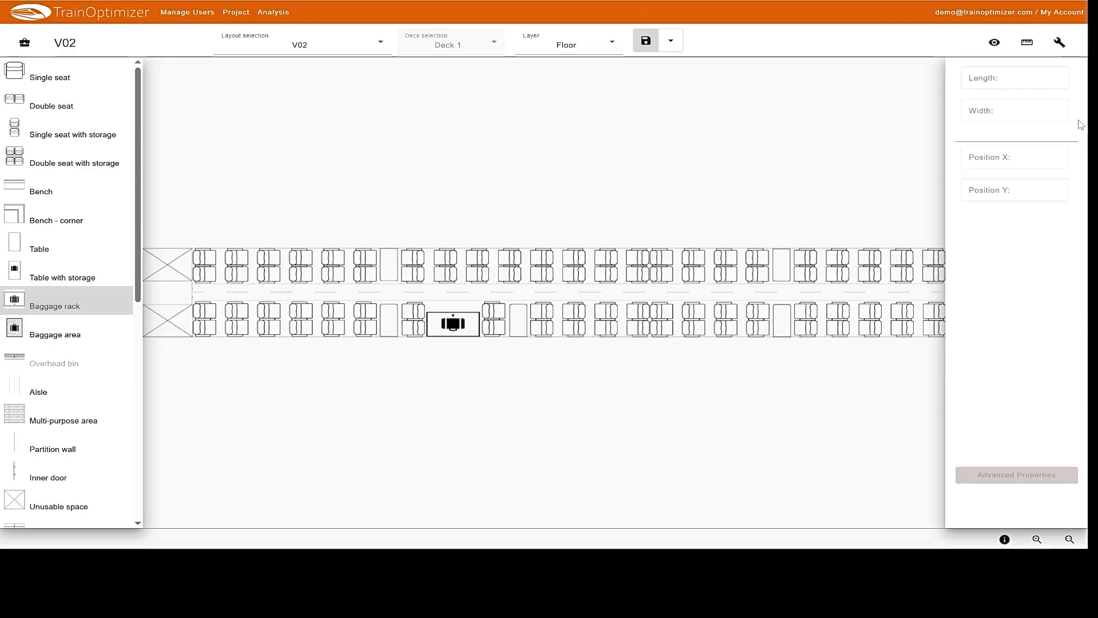
pyautogui.click(1059, 42)
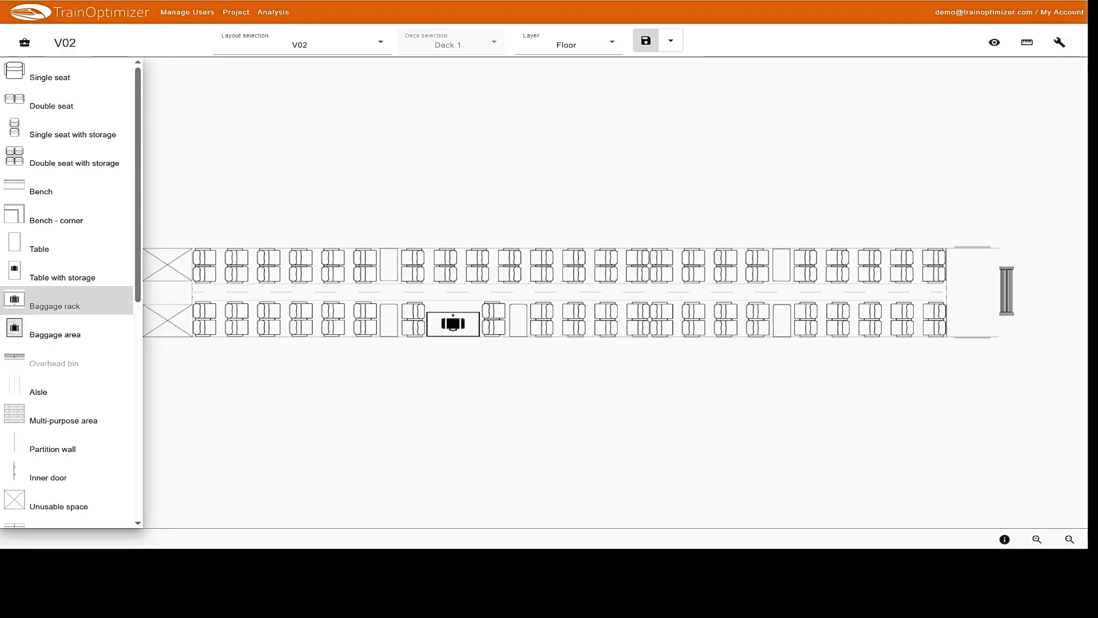
pyautogui.click(24, 42)
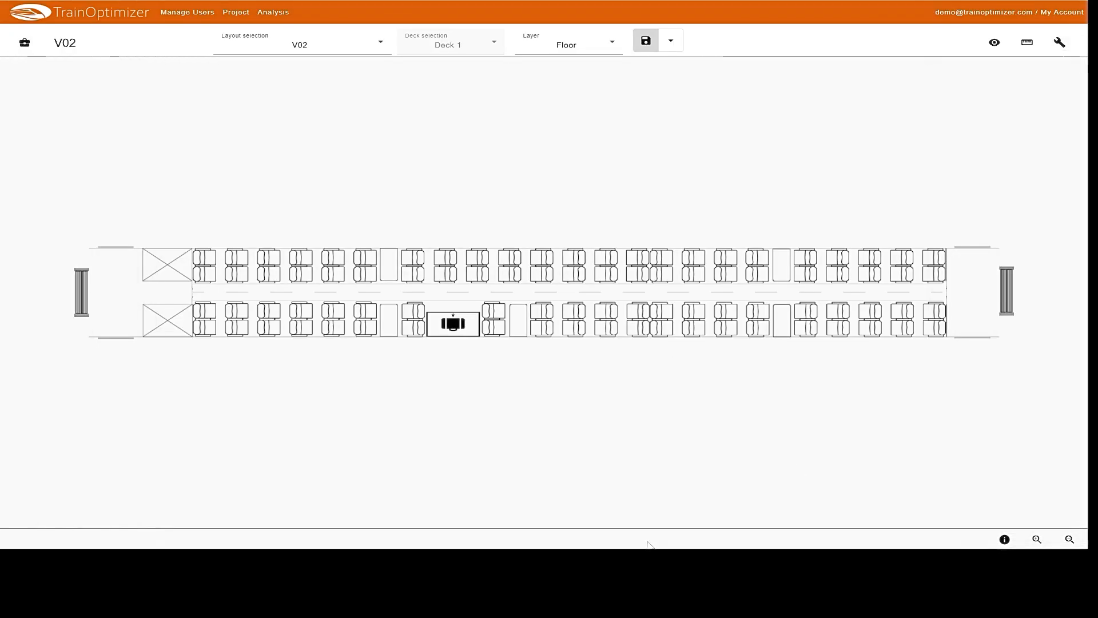
# - Duplicate the lower-row baggage rack and place the copy outside the car, above the upper row's back-to-back double seats
pyautogui.click(457, 323)
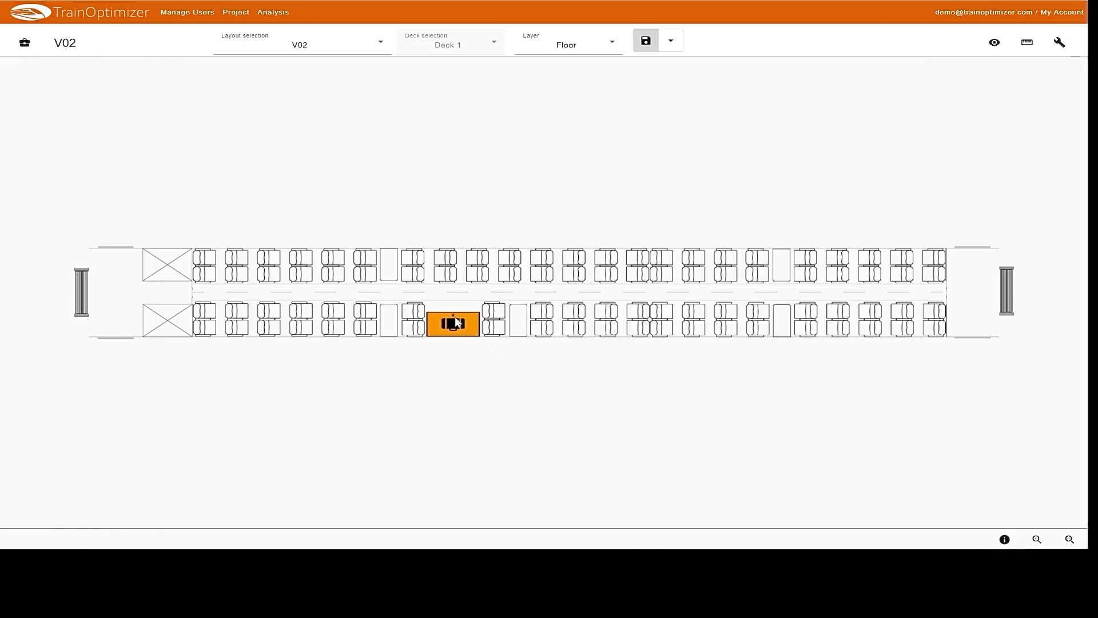
pyautogui.moveTo(458, 323); pyautogui.dragTo(637, 202)
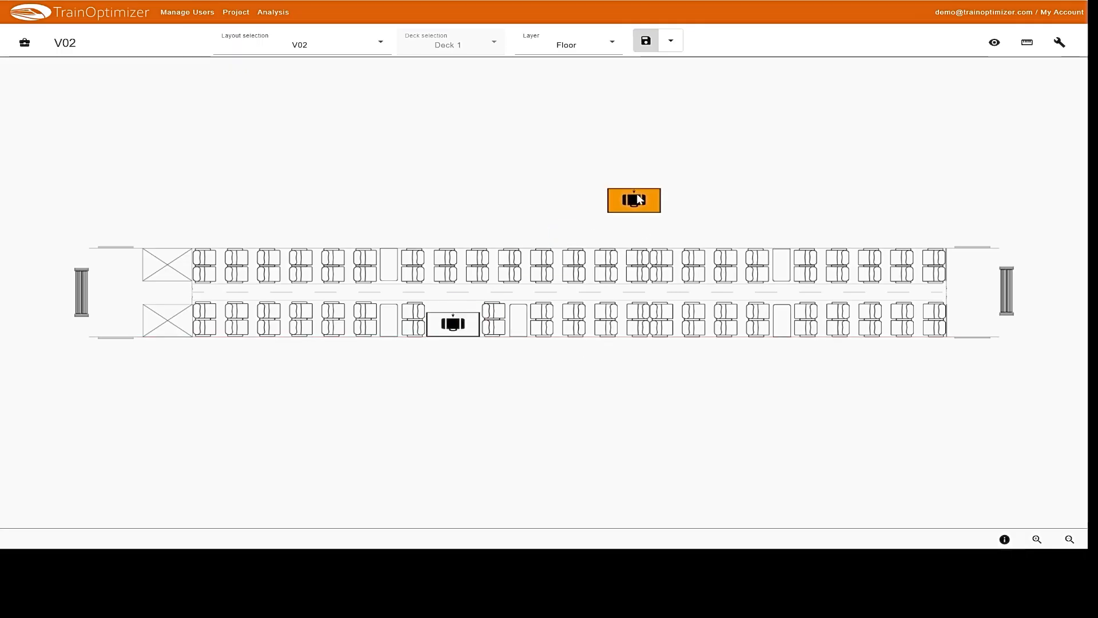
pyautogui.moveTo(641, 200); pyautogui.dragTo(687, 230)
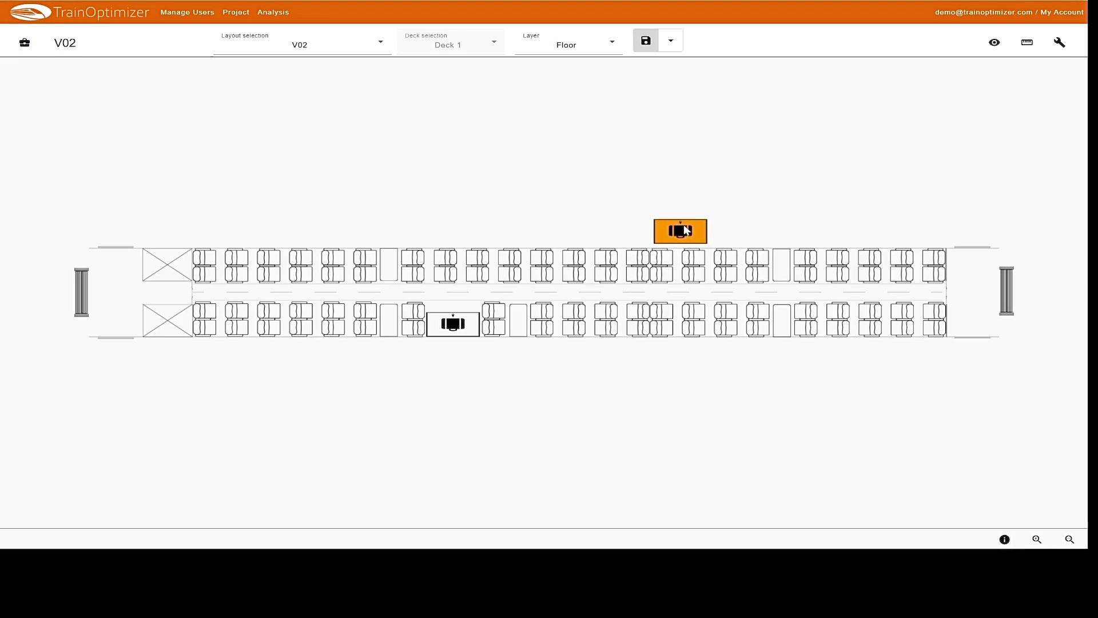
# - Delete two adjacent upper-row double seats below the rack copy, starting with the right-hand seat of the back-to-back pair
pyautogui.scroll(5, 687, 230)
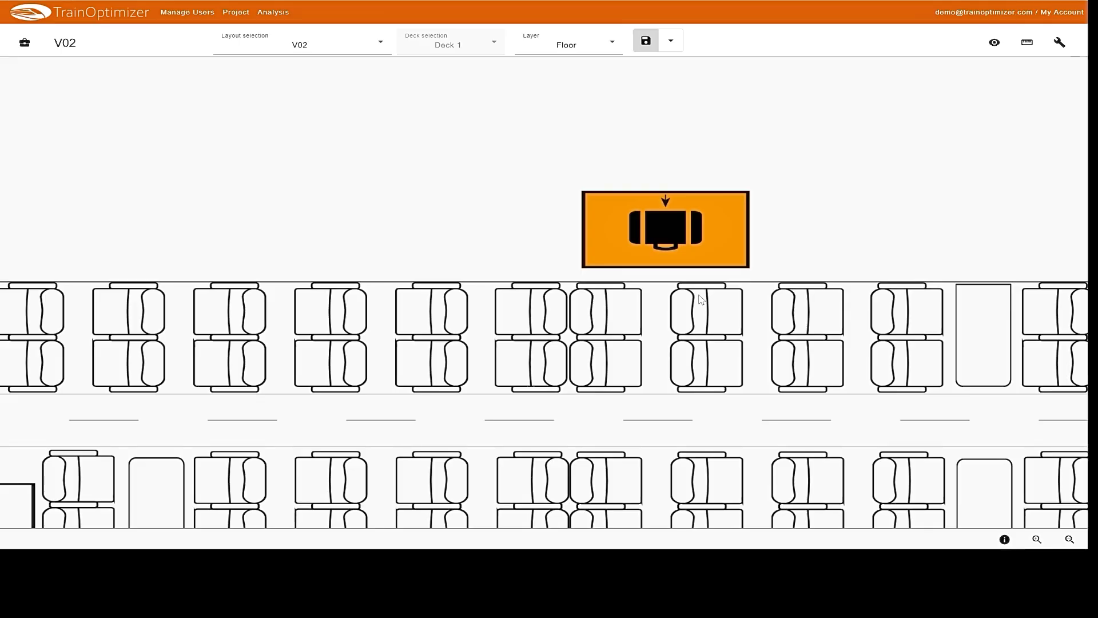
pyautogui.hscroll(3, 702, 299)
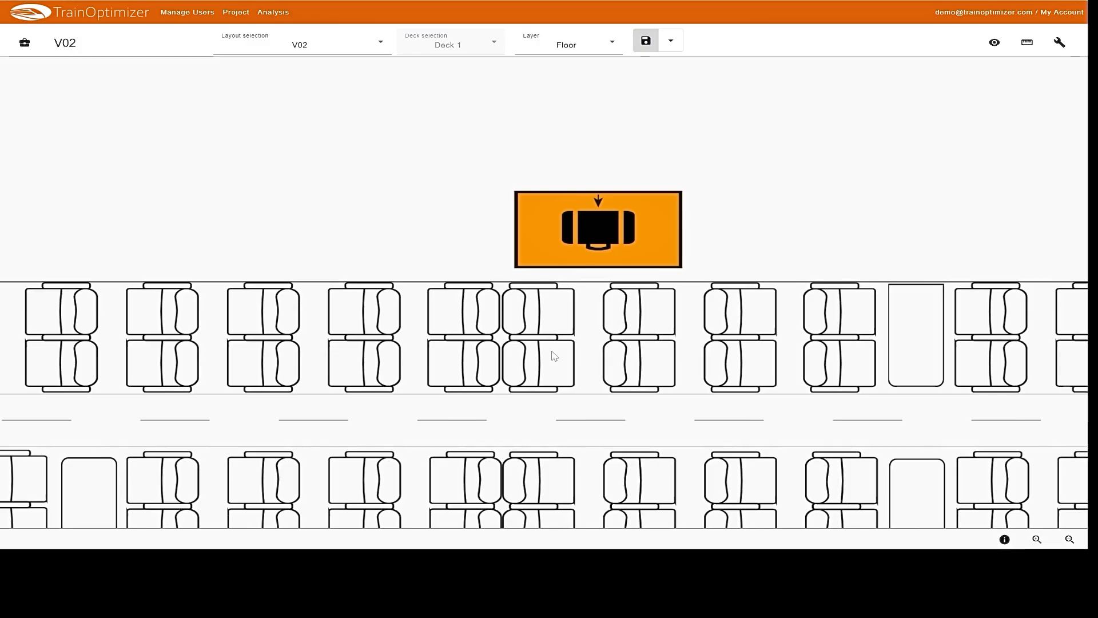
pyautogui.scroll(-3, 556, 359)
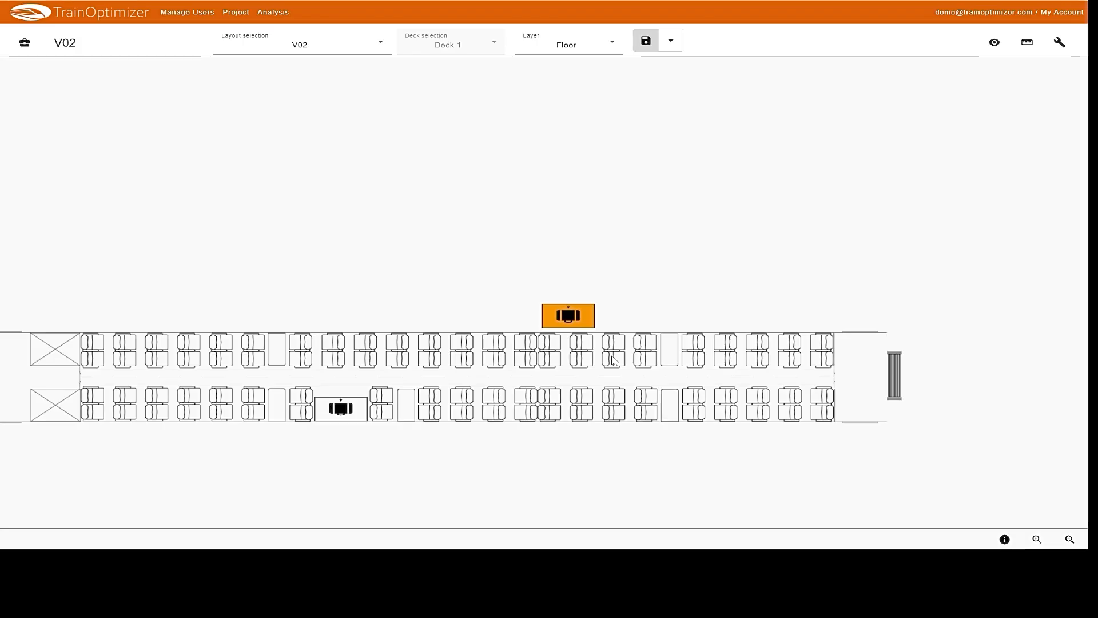
pyautogui.scroll(3, 559, 345)
pyautogui.click(545, 355)
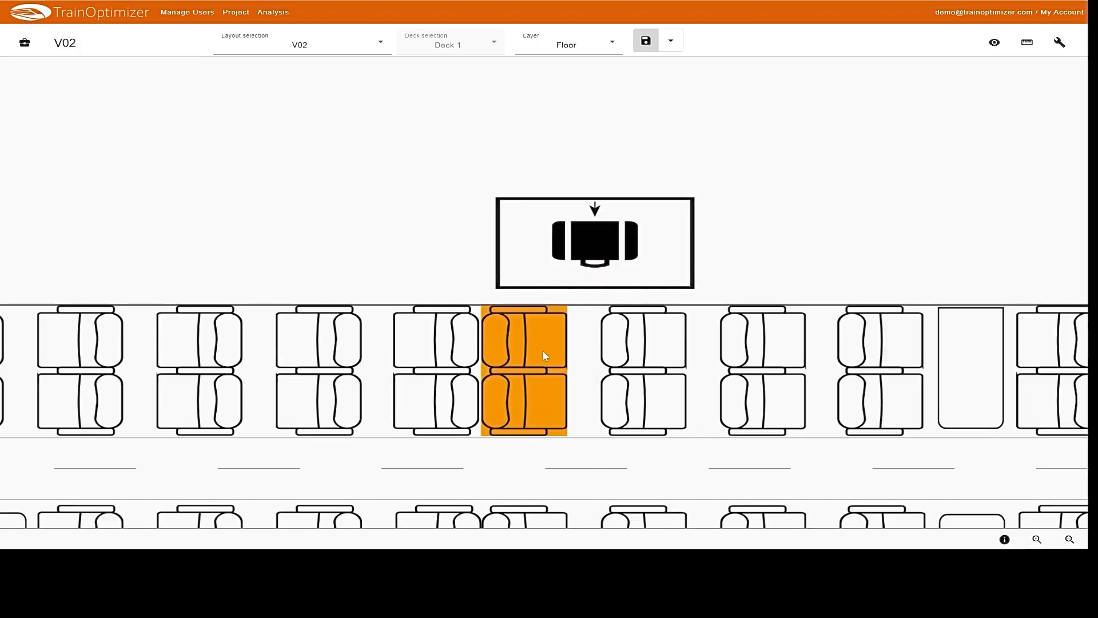
pyautogui.press('Delete')
pyautogui.click(631, 351)
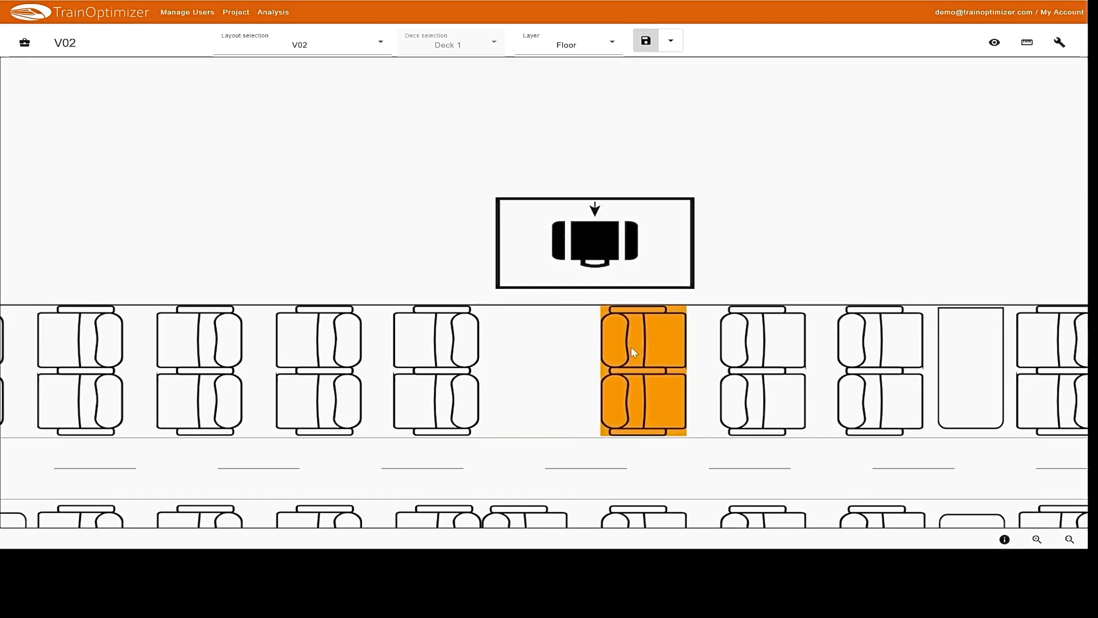
pyautogui.press('Delete')
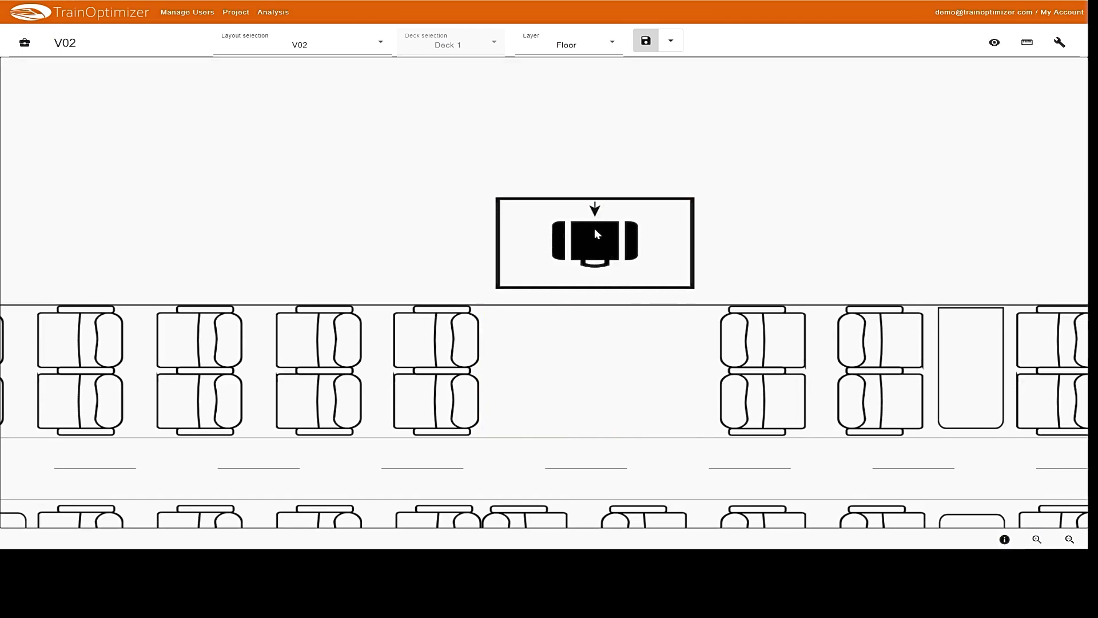
# - Rotate the baggage rack copy by 180° and move it into the upper-row gap against the outer wall
pyautogui.click(595, 234)
pyautogui.press('r')
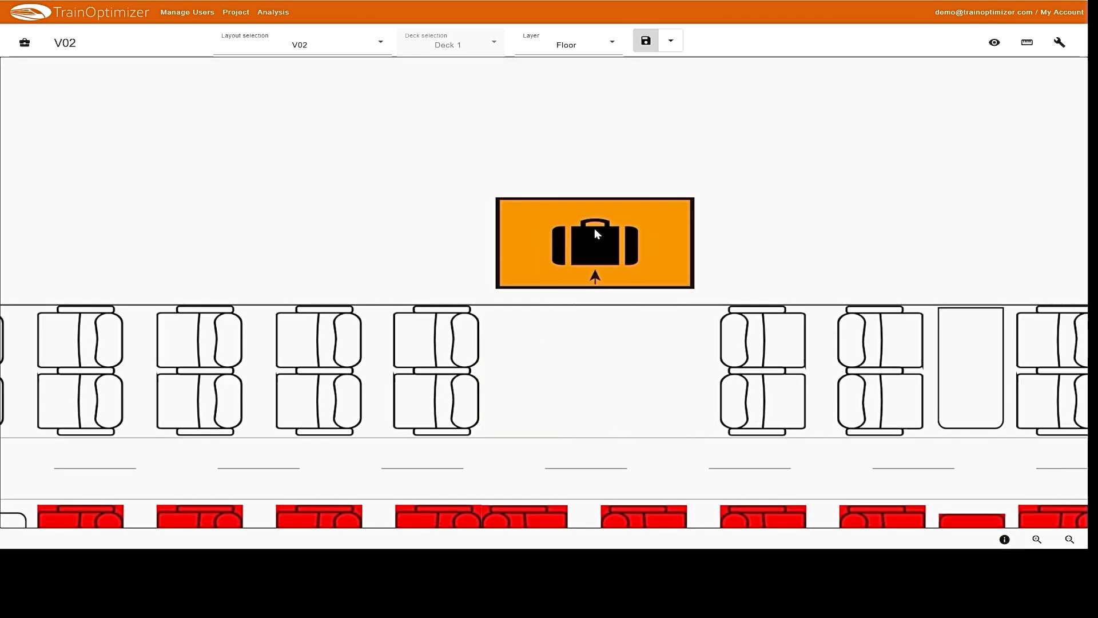
pyautogui.moveTo(595, 228); pyautogui.dragTo(598, 338)
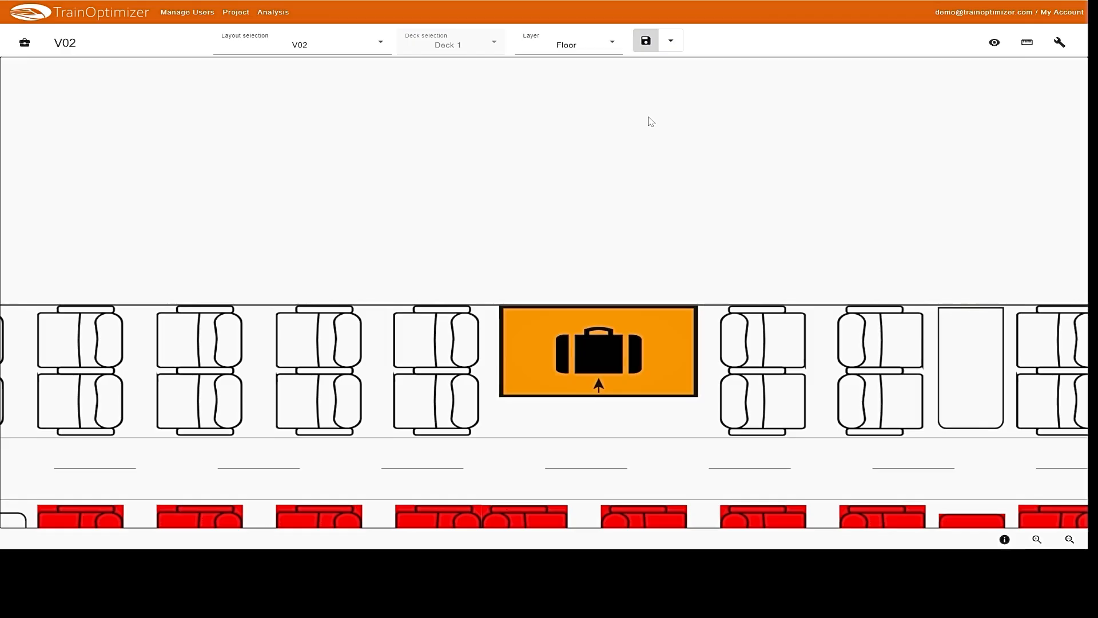
pyautogui.scroll(-2, 651, 123)
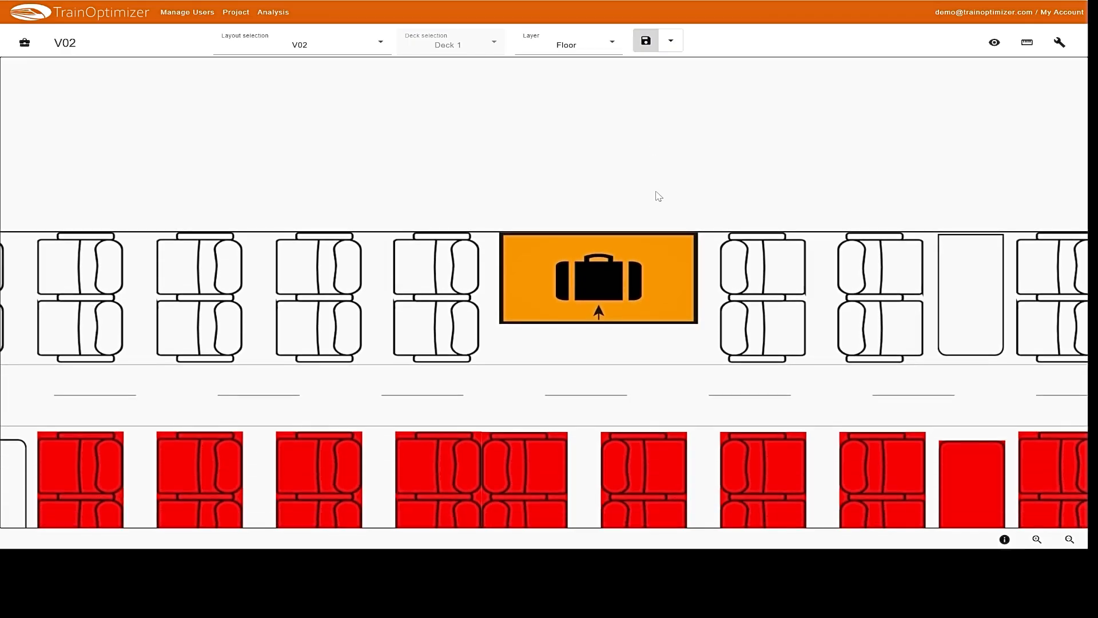
# - Measure the gap between the double seats beside the upper rack with snapping enabled, then delete the measurement and deactivate measuring
pyautogui.click(1028, 43)
pyautogui.click(1042, 69)
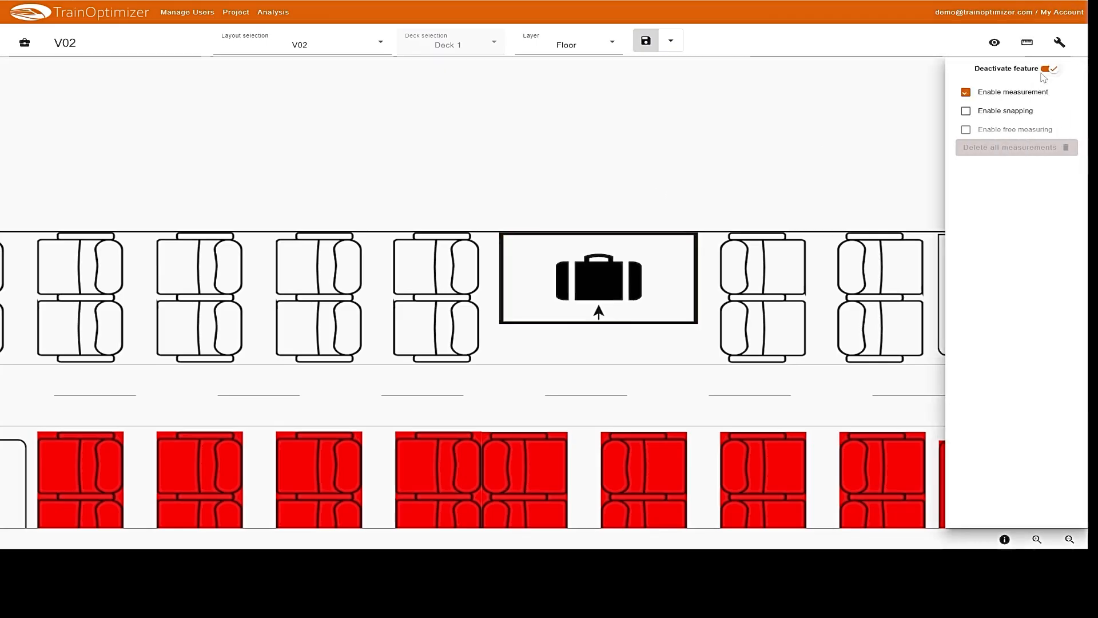
pyautogui.click(1014, 113)
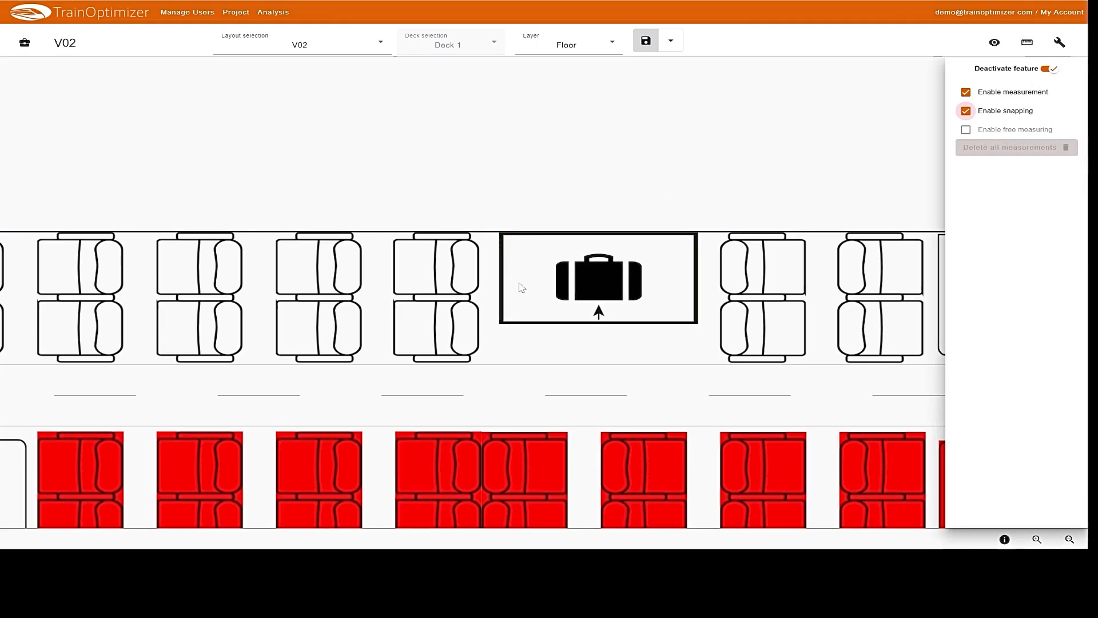
pyautogui.click(479, 331)
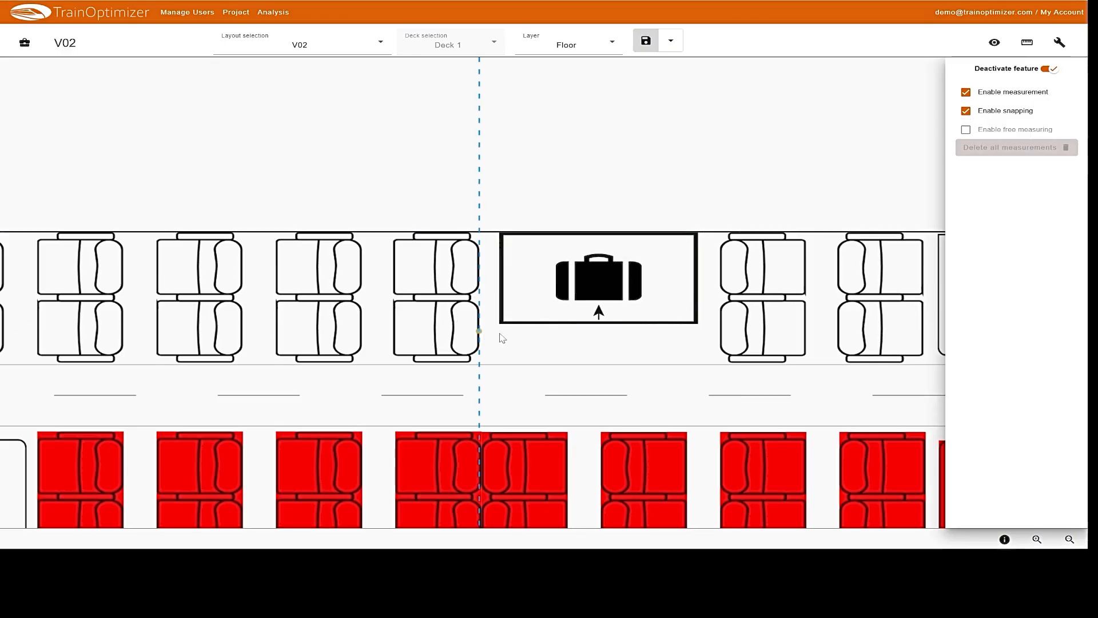
pyautogui.click(721, 343)
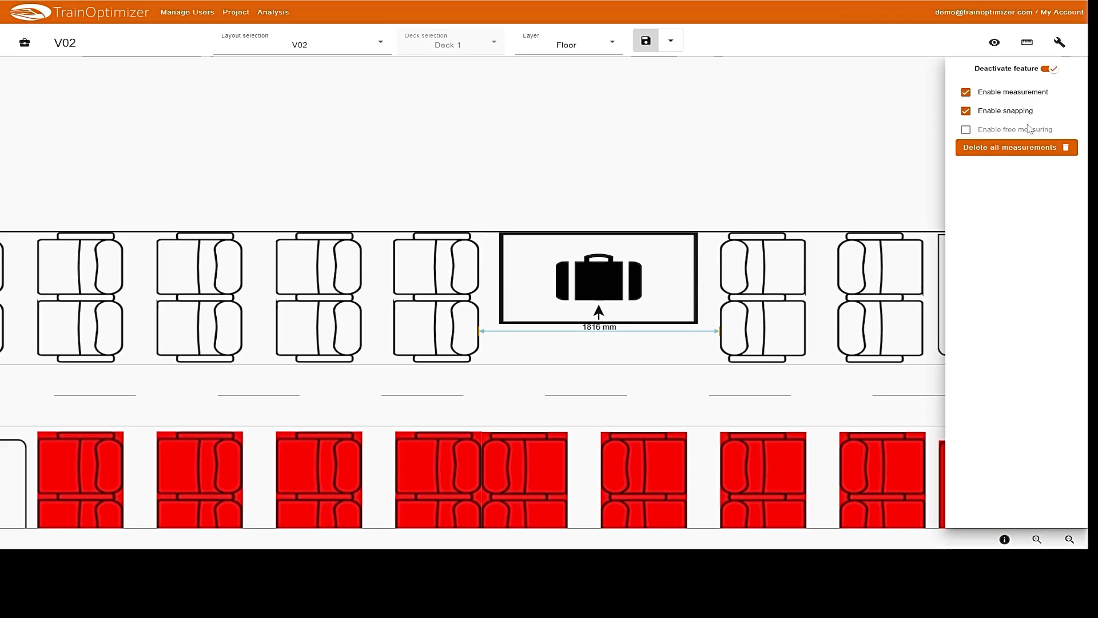
pyautogui.click(1017, 149)
pyautogui.click(1056, 69)
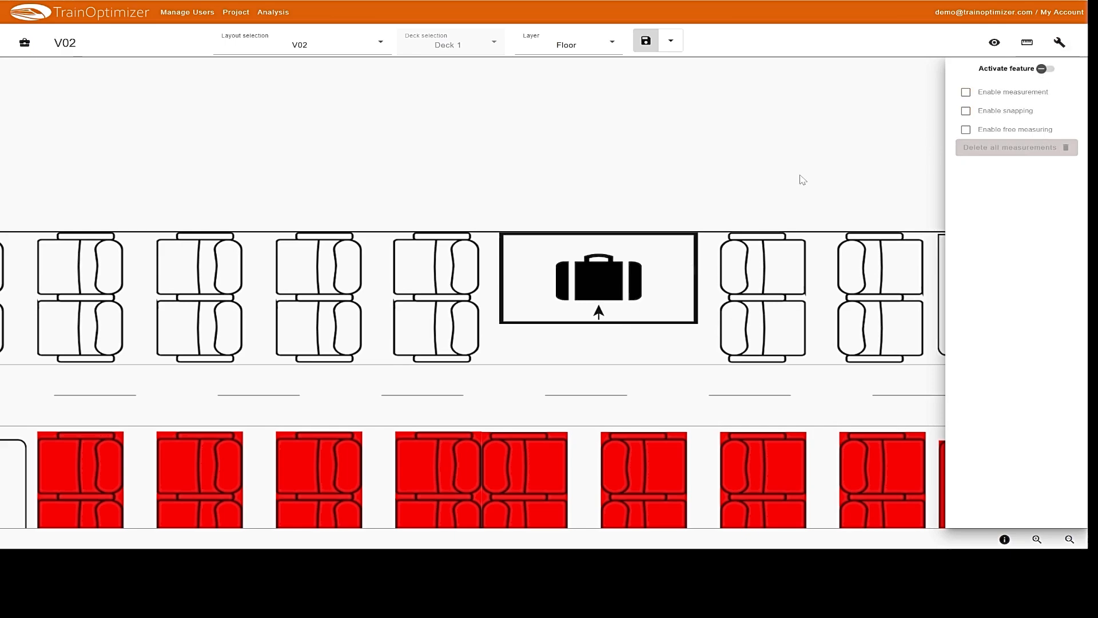
# - Set the upper rack's width to 1700 and reposition it at about X 15742, Y 13 between the neighbouring double seats
pyautogui.click(1060, 42)
pyautogui.click(671, 254)
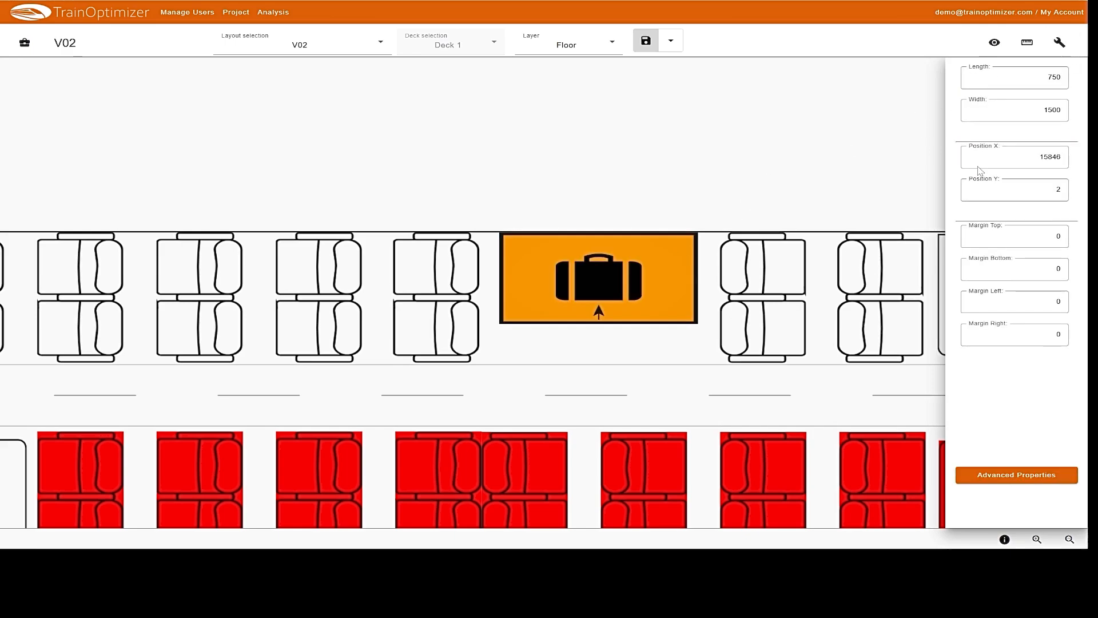
pyautogui.click(1044, 110)
pyautogui.hotkey('ctrl', 'a')
pyautogui.write('170')
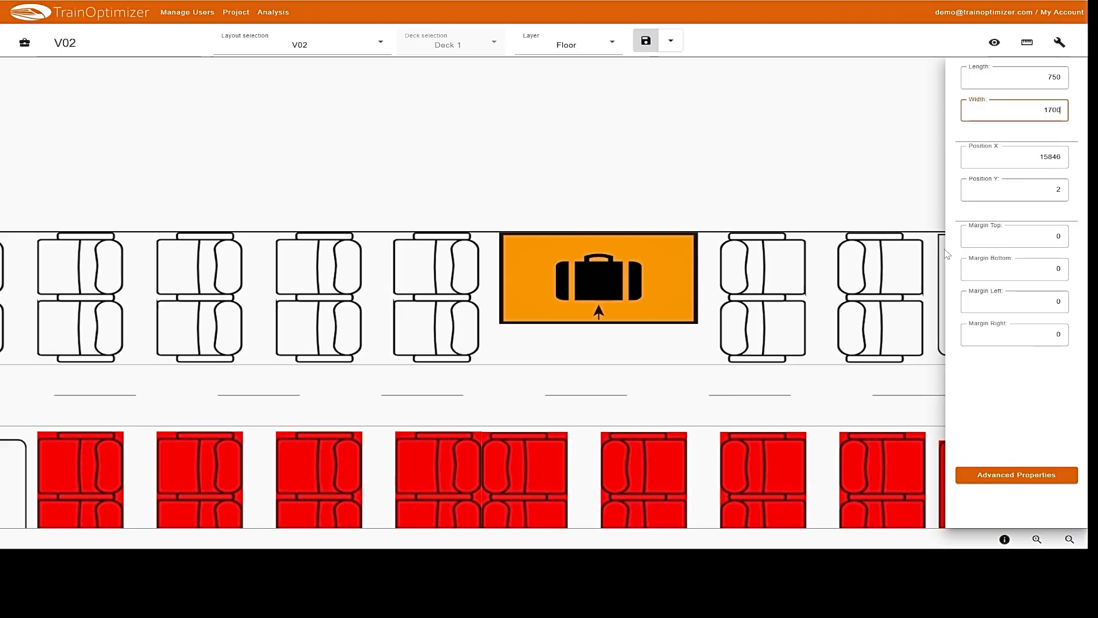
pyautogui.click(575, 234)
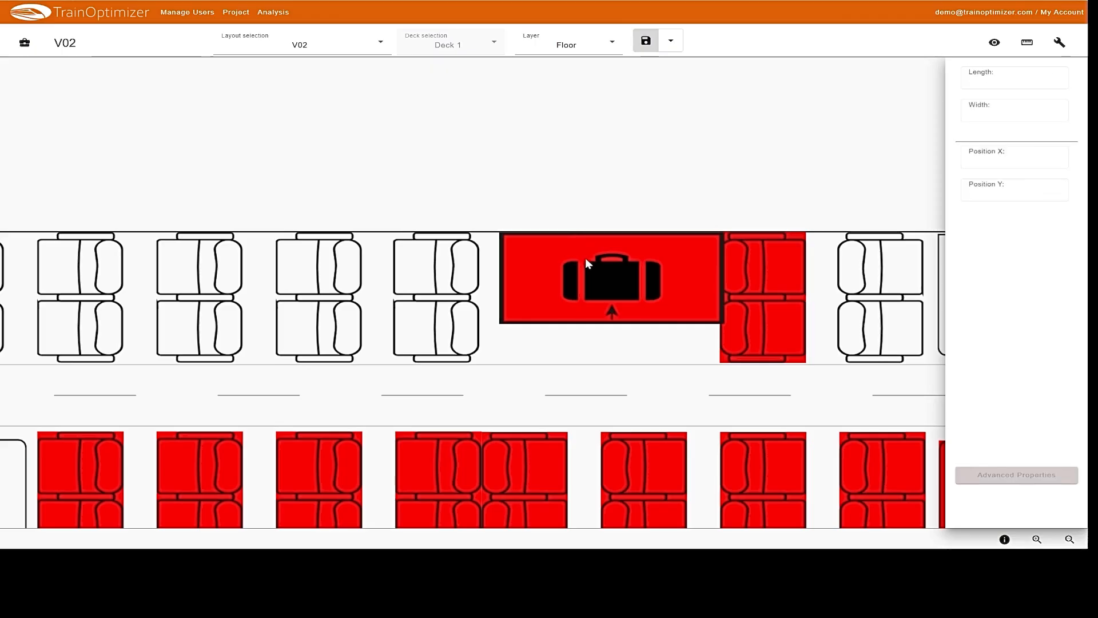
pyautogui.moveTo(602, 259); pyautogui.dragTo(588, 262)
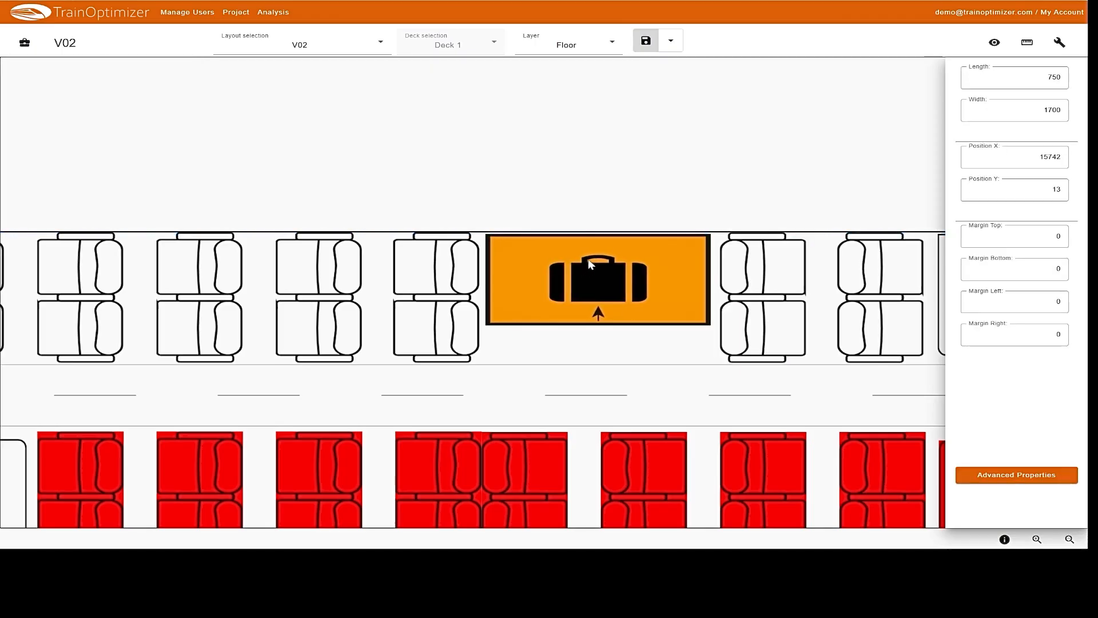
# - Set the clear width of Baggage Compartments 2 and 3 to 1680 and of Compartment 1 to 1900, and save the advanced properties
pyautogui.click(1020, 474)
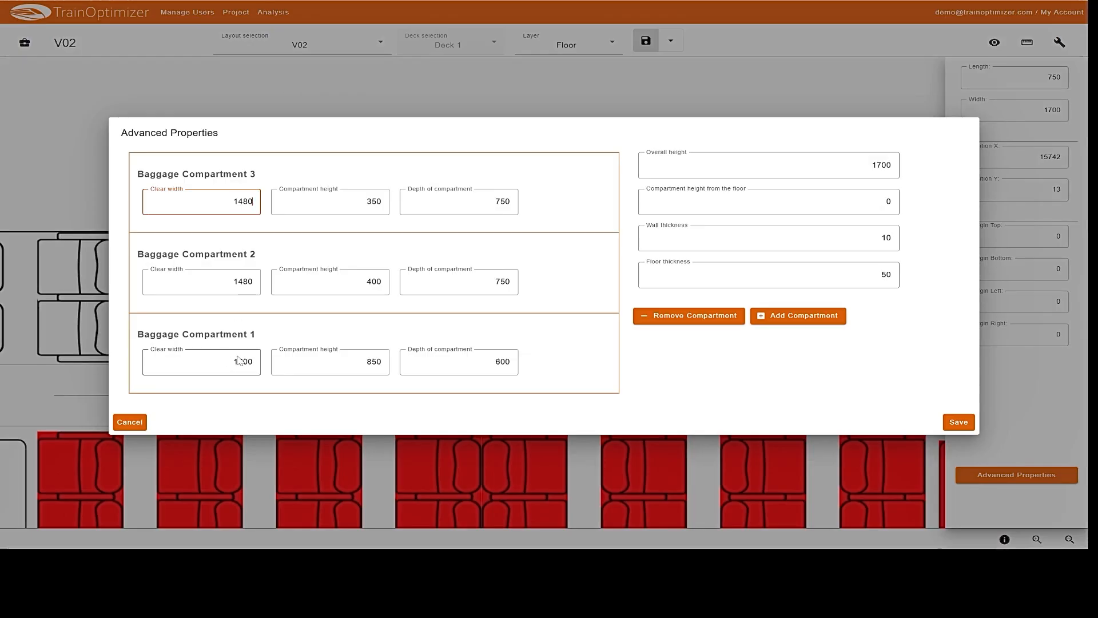
pyautogui.click(243, 282)
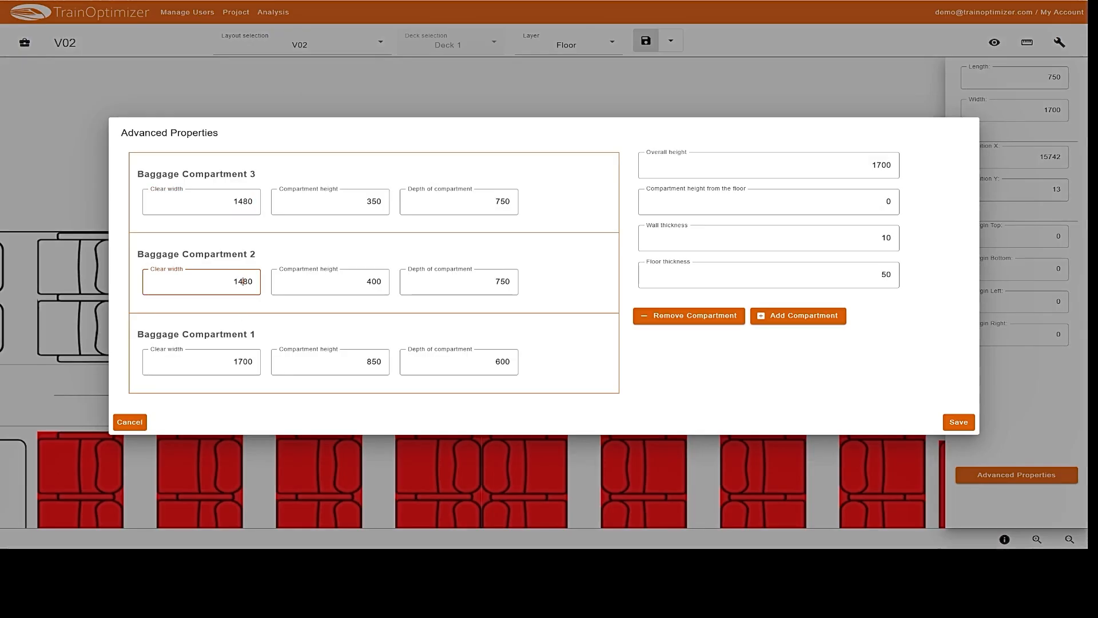
pyautogui.write('6')
pyautogui.moveTo(243, 201); pyautogui.dragTo(239, 202)
pyautogui.write('6')
pyautogui.click(243, 362)
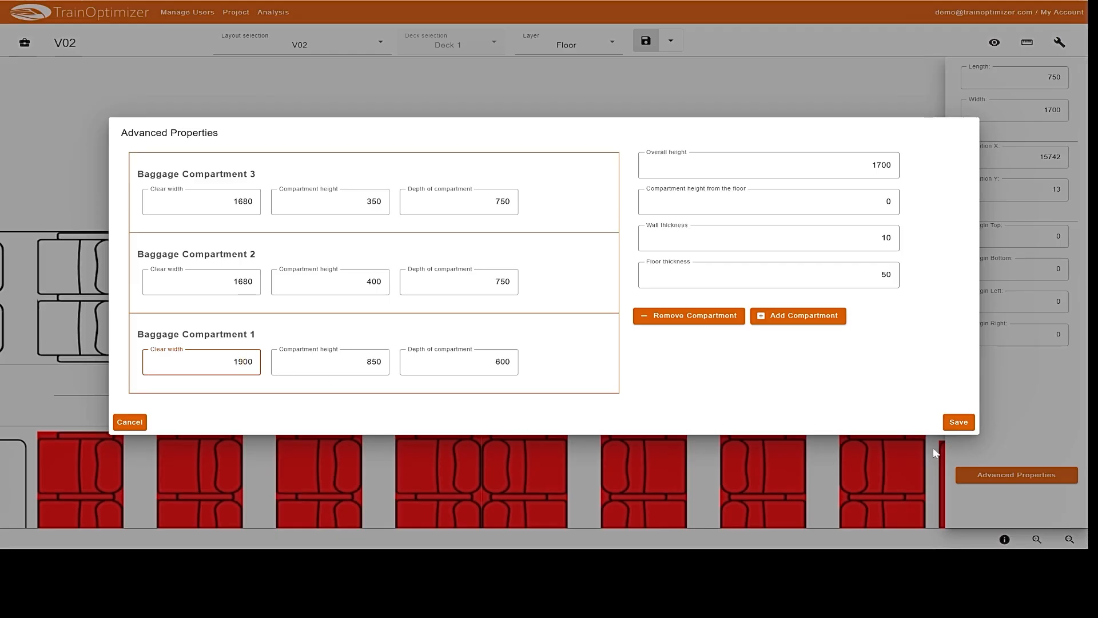
pyautogui.click(960, 426)
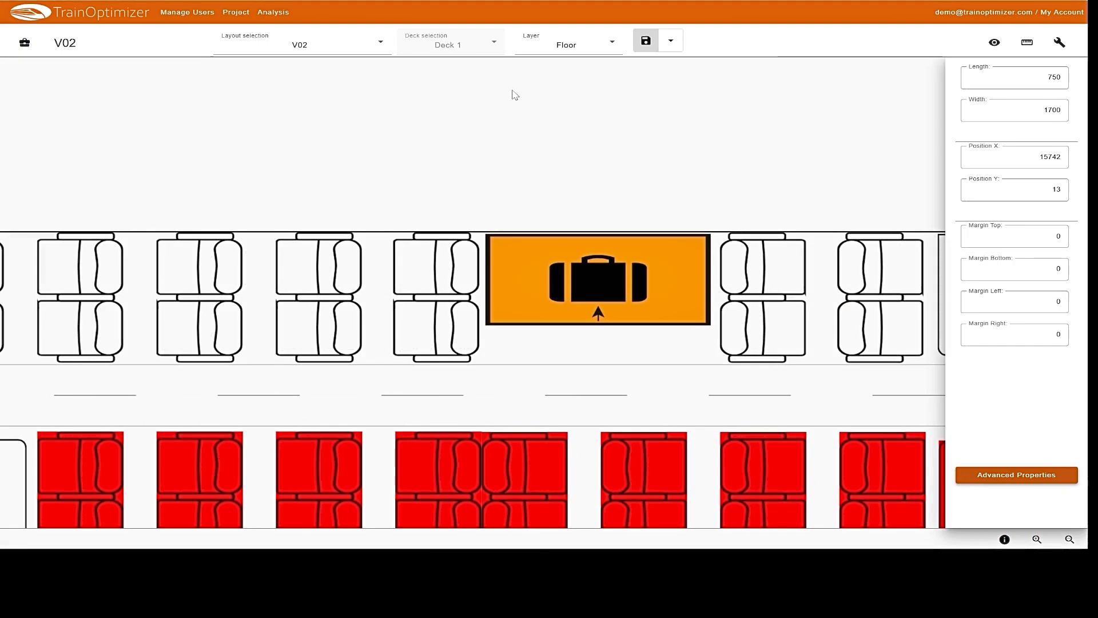
# - Save the layout, hide the object properties, and open the Layout Evaluation analysis
pyautogui.click(642, 42)
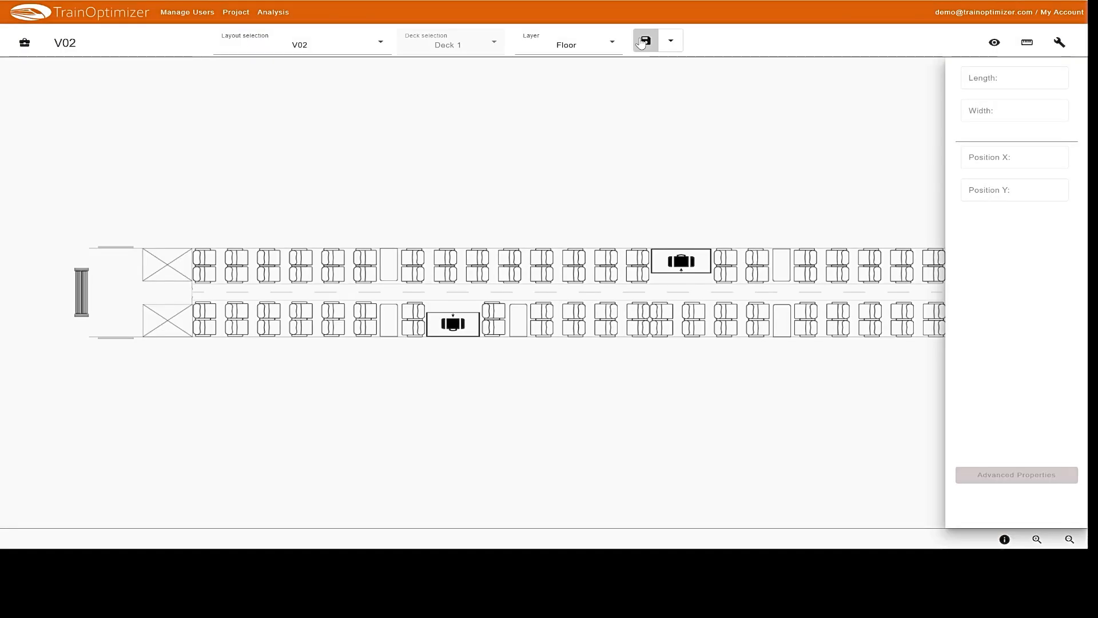
pyautogui.click(1060, 42)
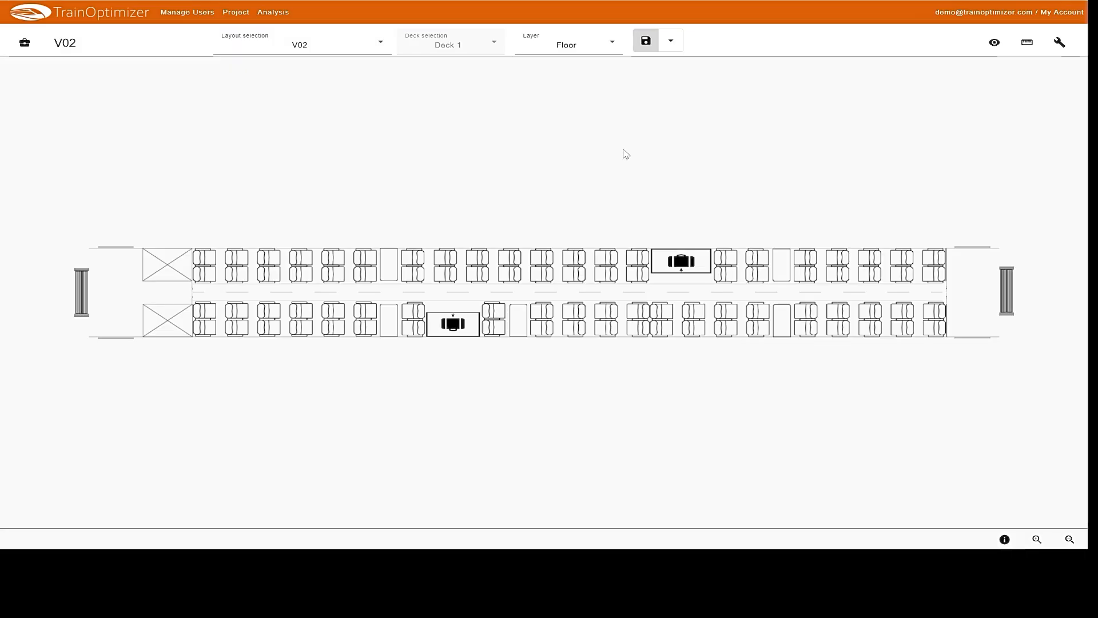
pyautogui.click(274, 13)
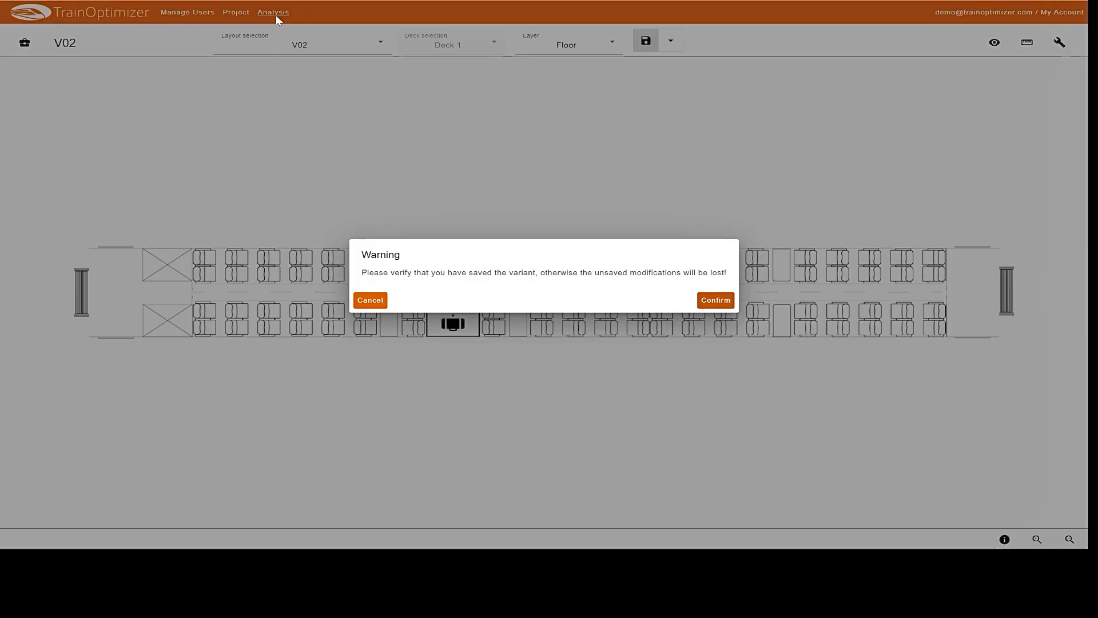
pyautogui.click(715, 300)
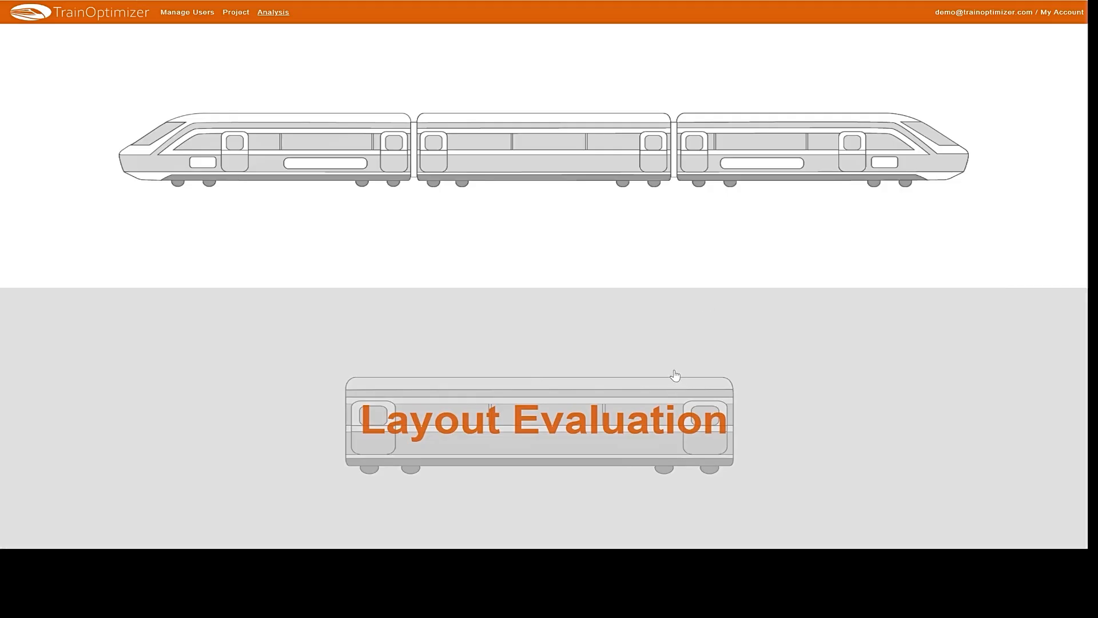
pyautogui.click(536, 422)
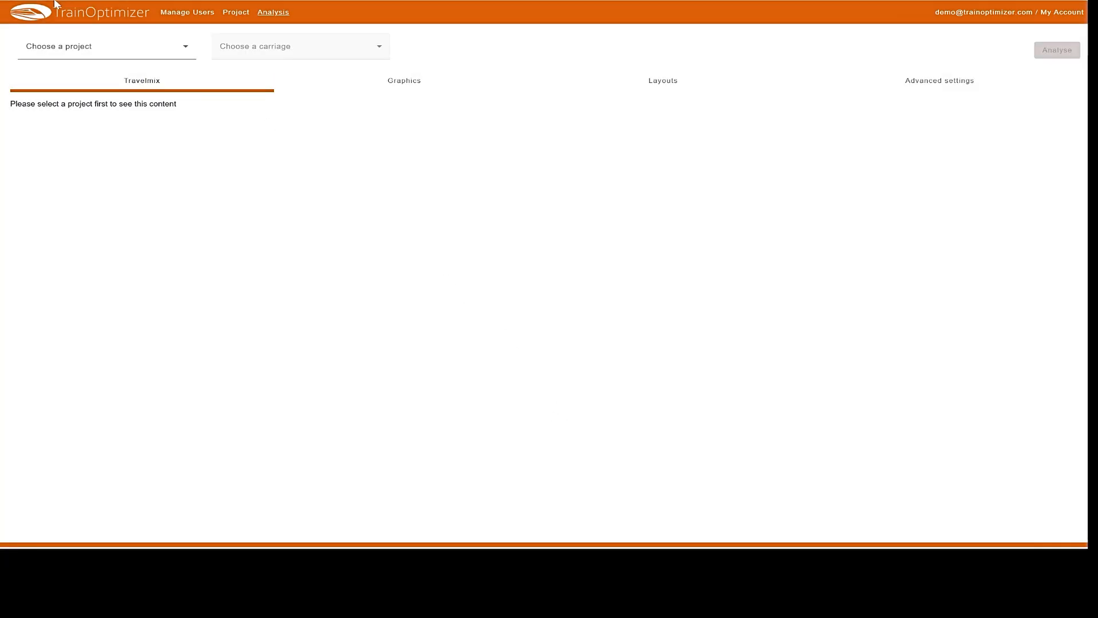
# - Choose project IC2 and carriage 2ndCl-Std for the analysis and select the Business trip day travelmix
pyautogui.click(84, 57)
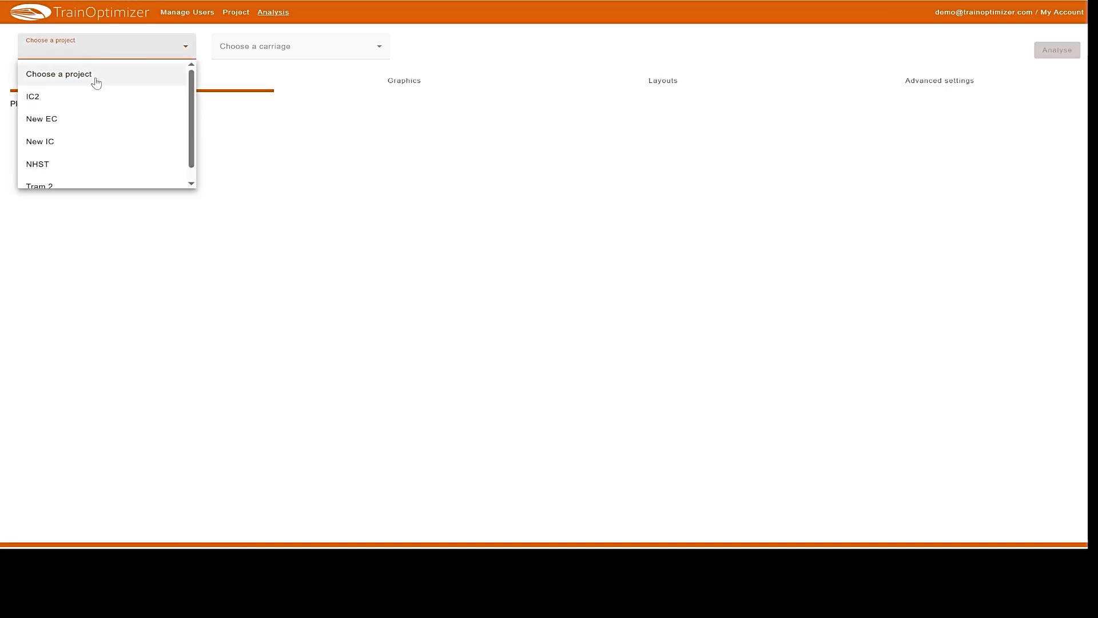
pyautogui.click(61, 97)
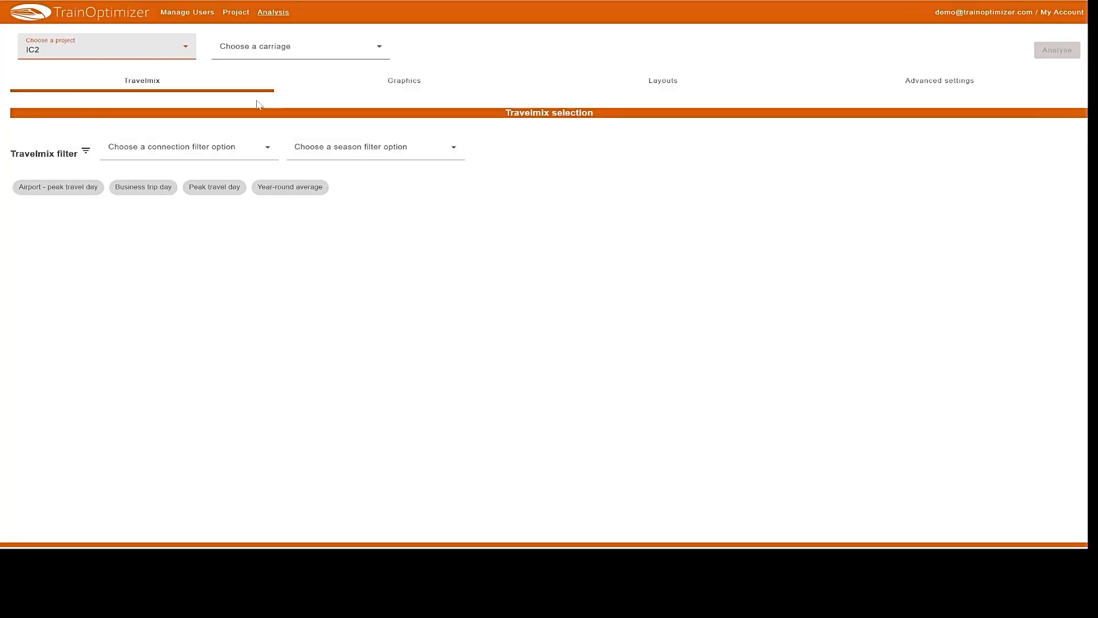
pyautogui.click(289, 47)
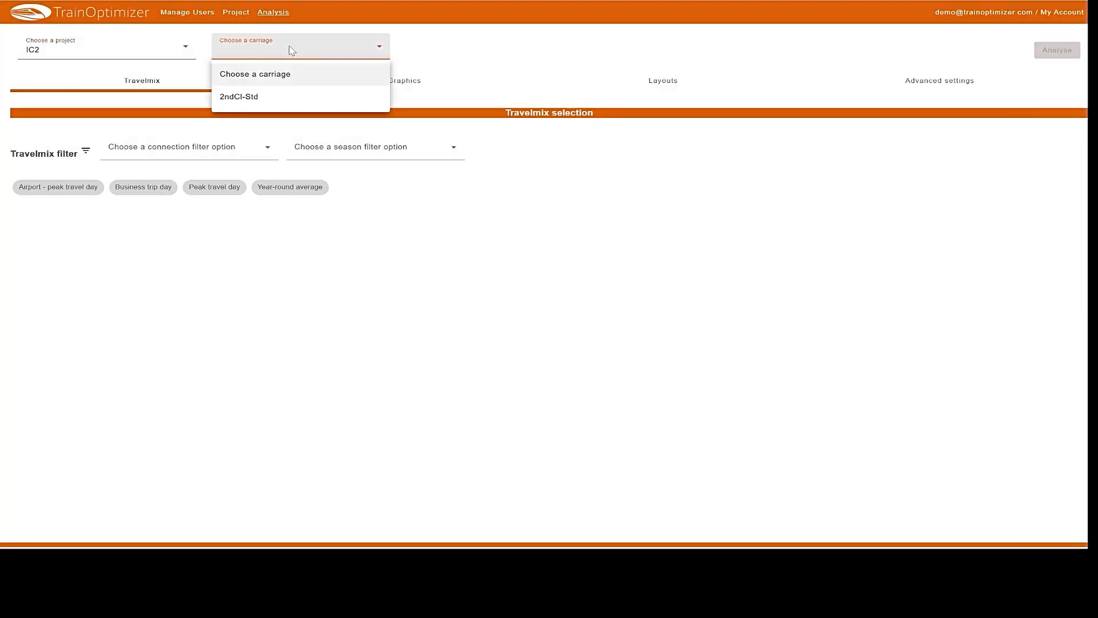
pyautogui.click(267, 99)
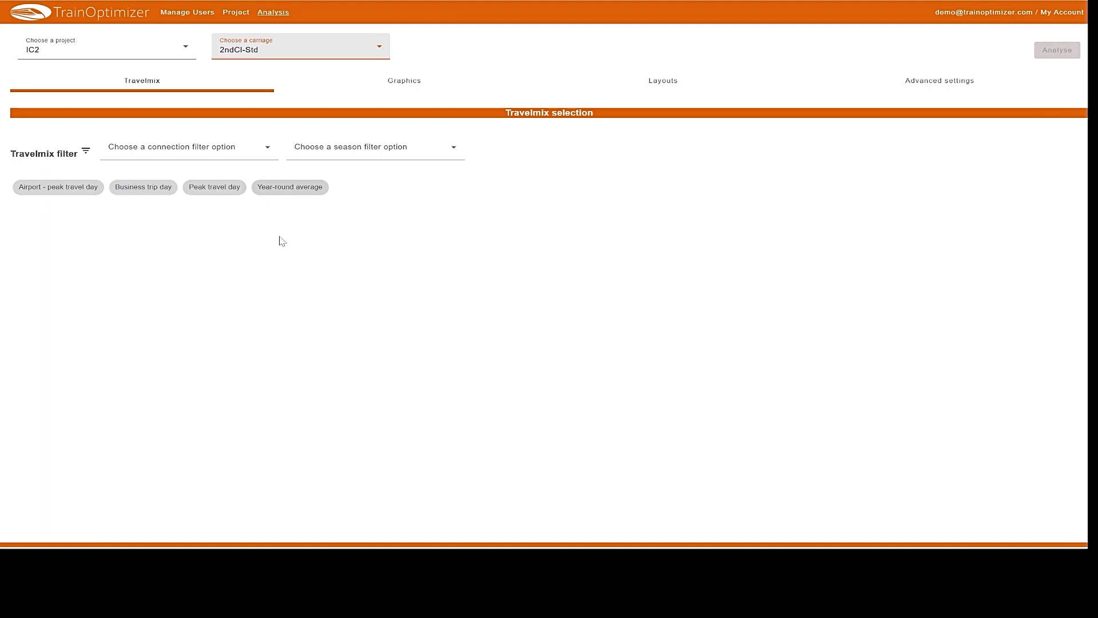
pyautogui.click(131, 190)
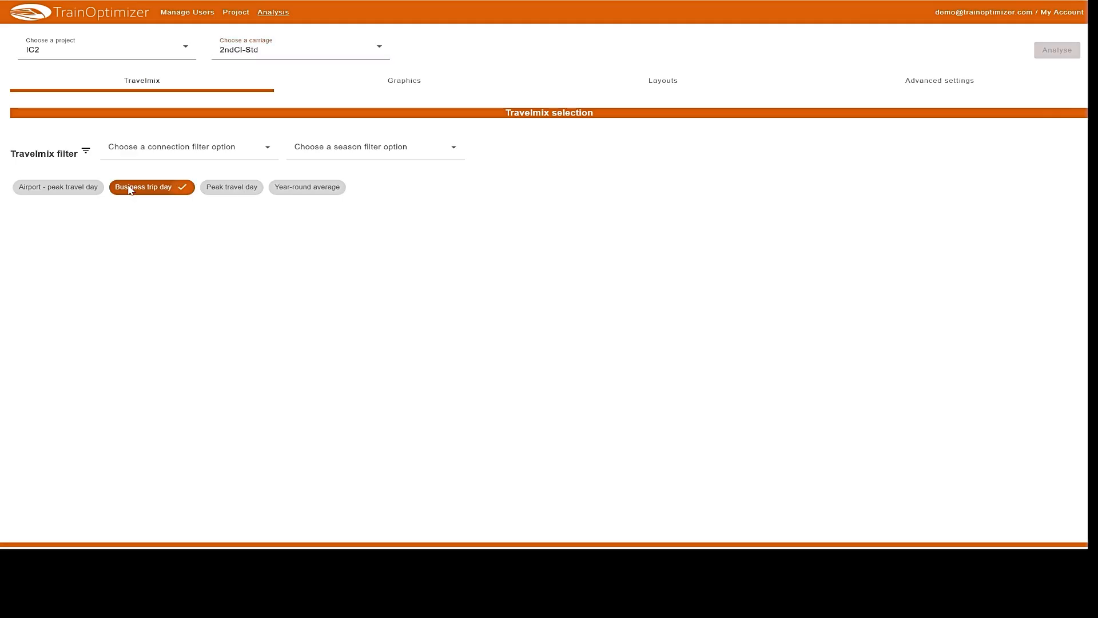
# - Add the Peak travel day travelmix to the analysis and open the graphics selection
pyautogui.click(222, 188)
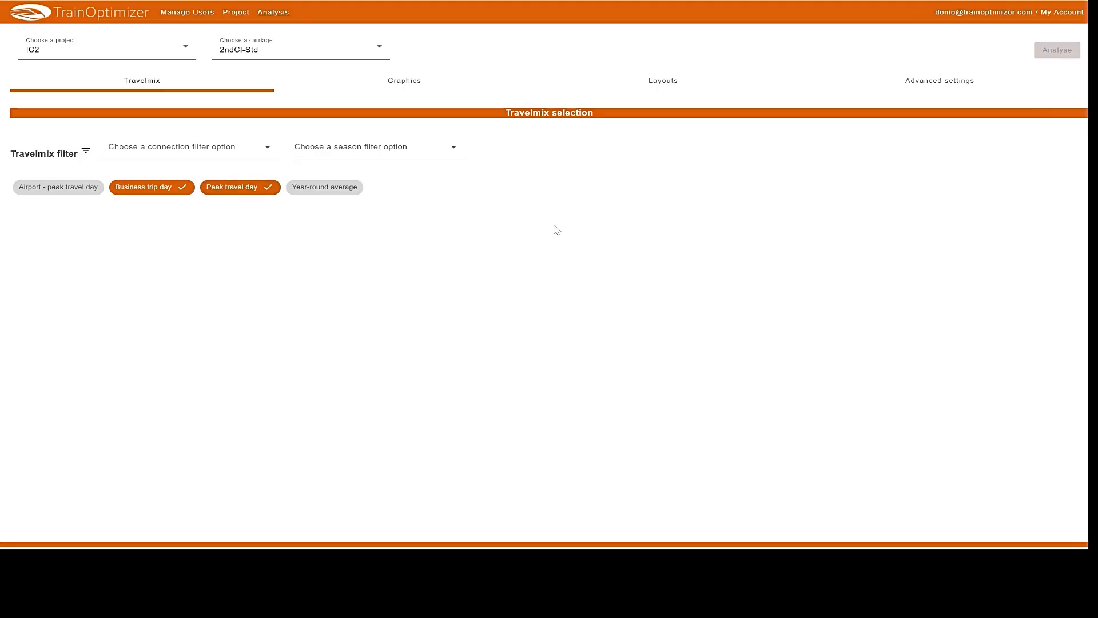
pyautogui.click(404, 81)
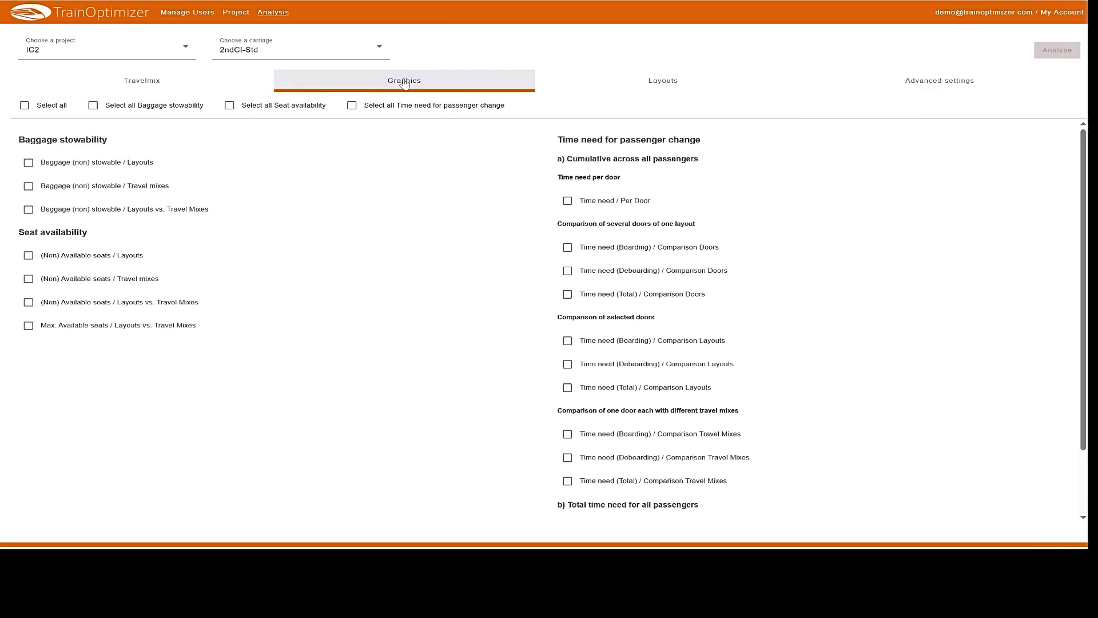
pyautogui.click(44, 109)
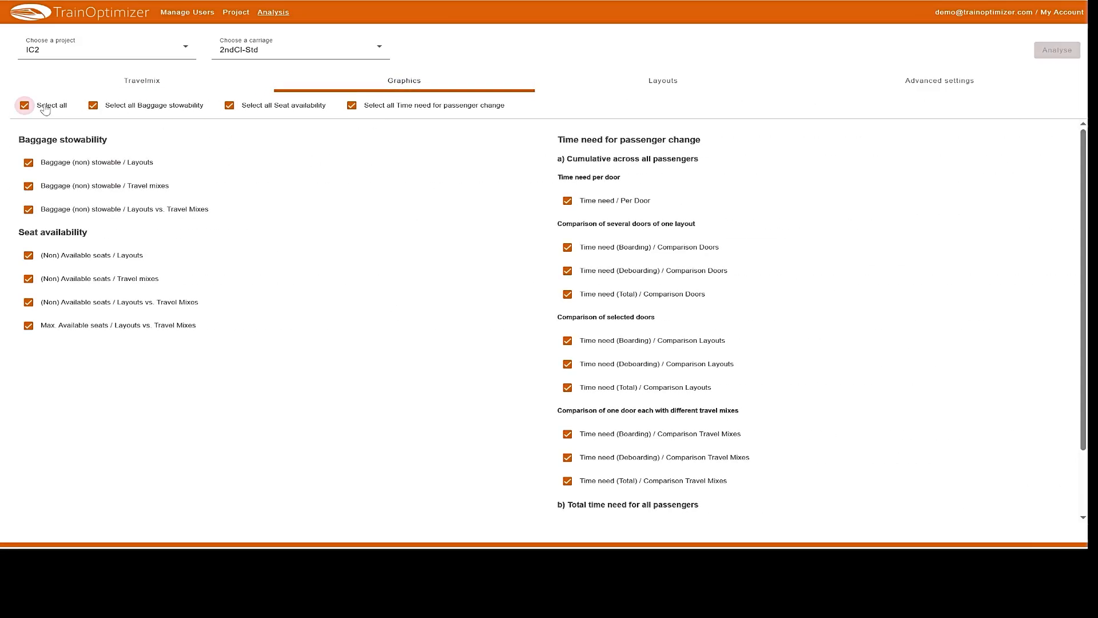
pyautogui.click(45, 108)
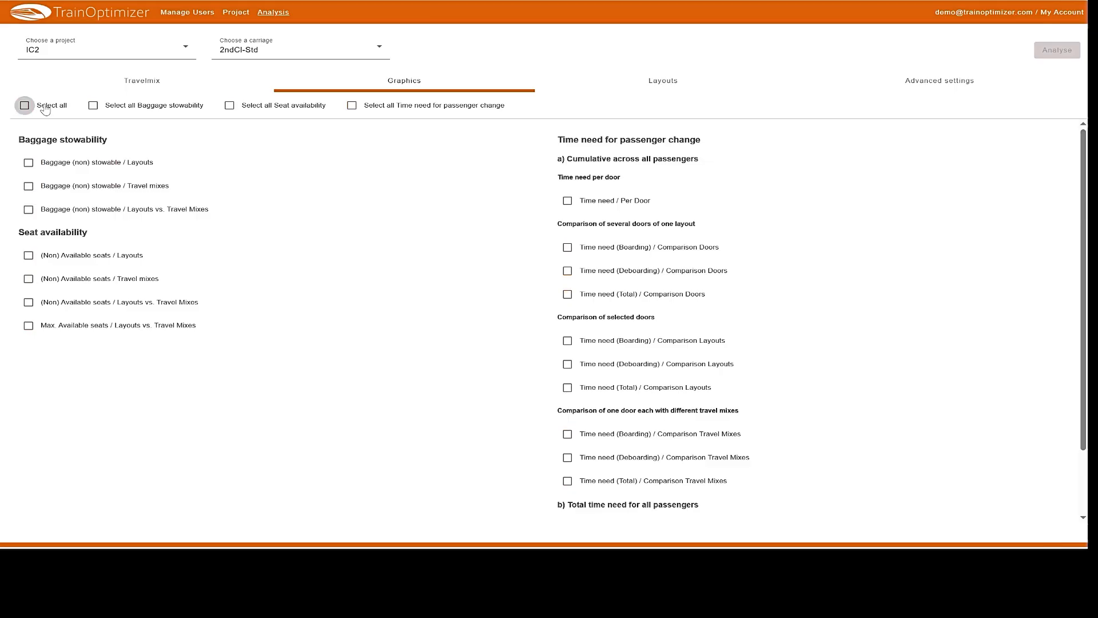
pyautogui.click(146, 110)
pyautogui.click(146, 110)
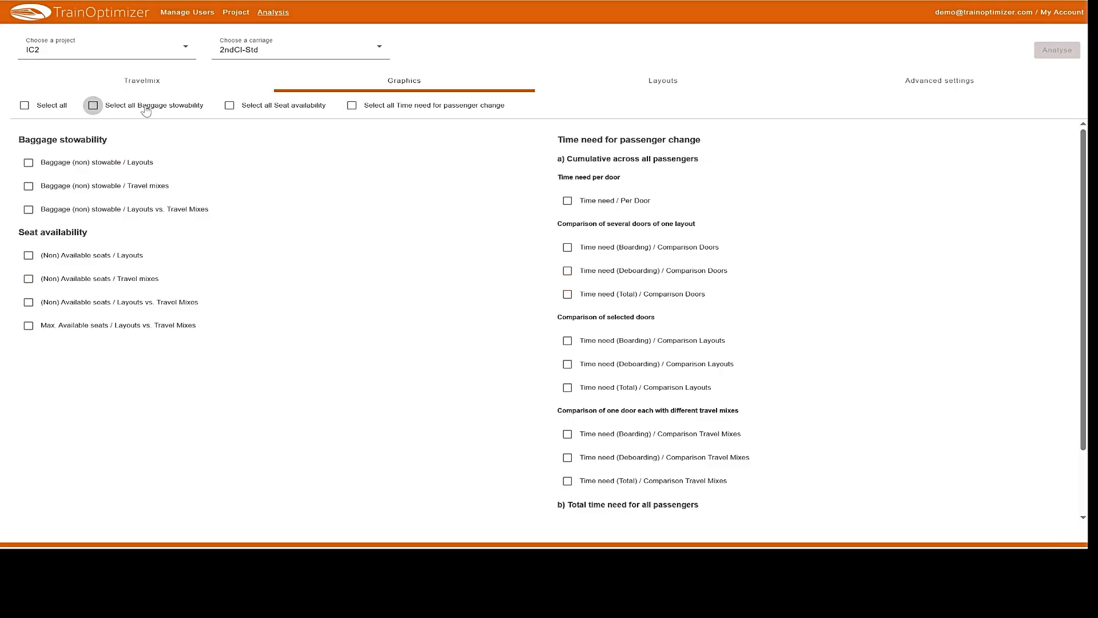
pyautogui.click(255, 112)
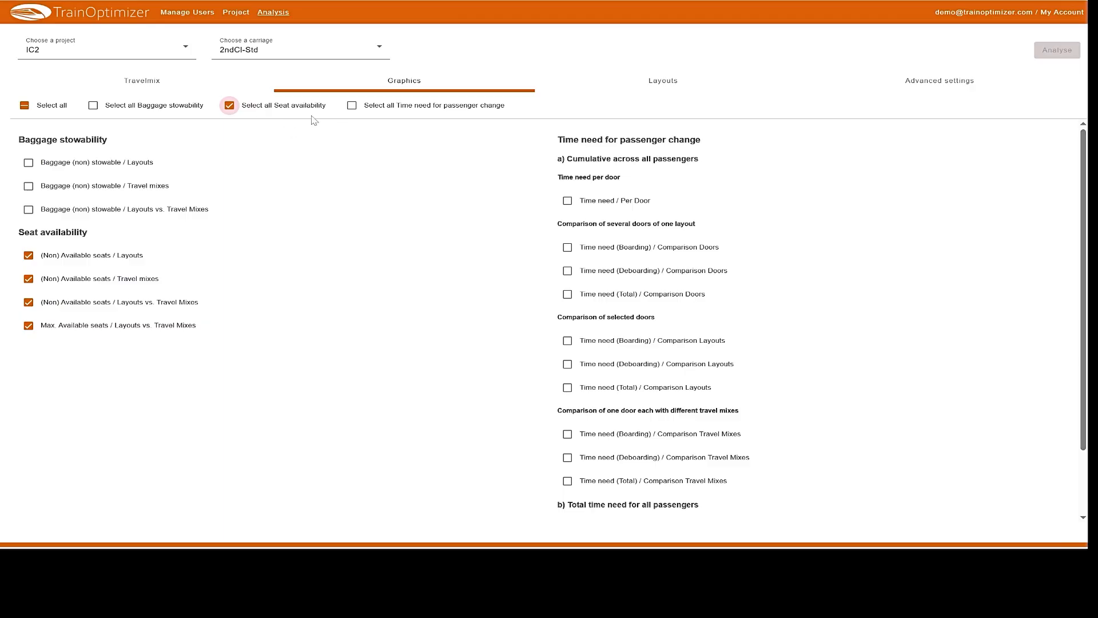
pyautogui.click(291, 111)
pyautogui.click(397, 110)
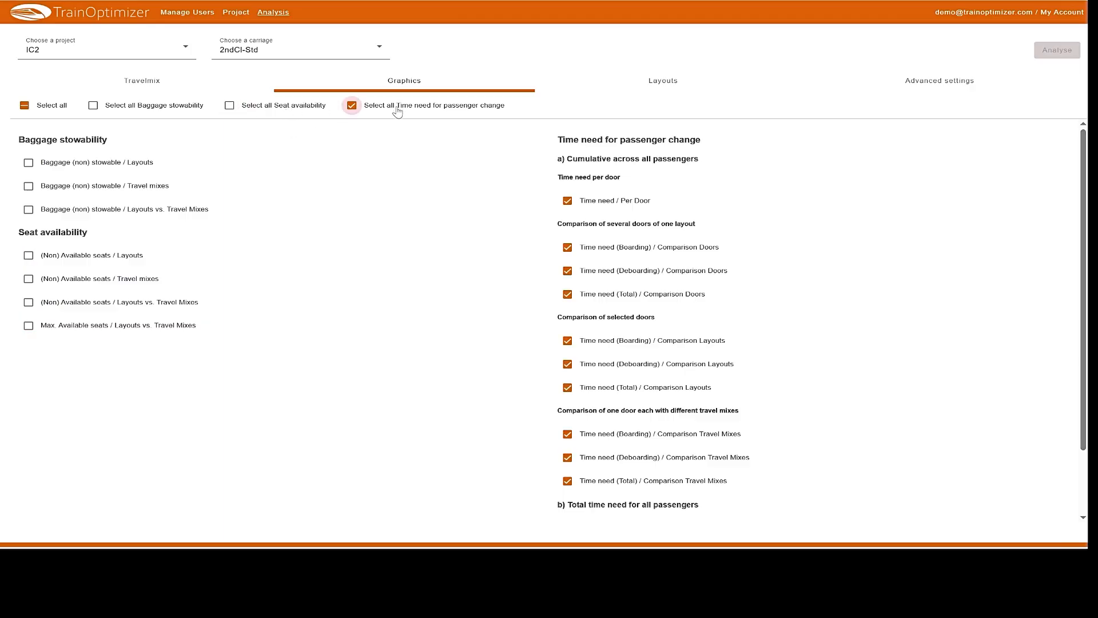
pyautogui.click(396, 110)
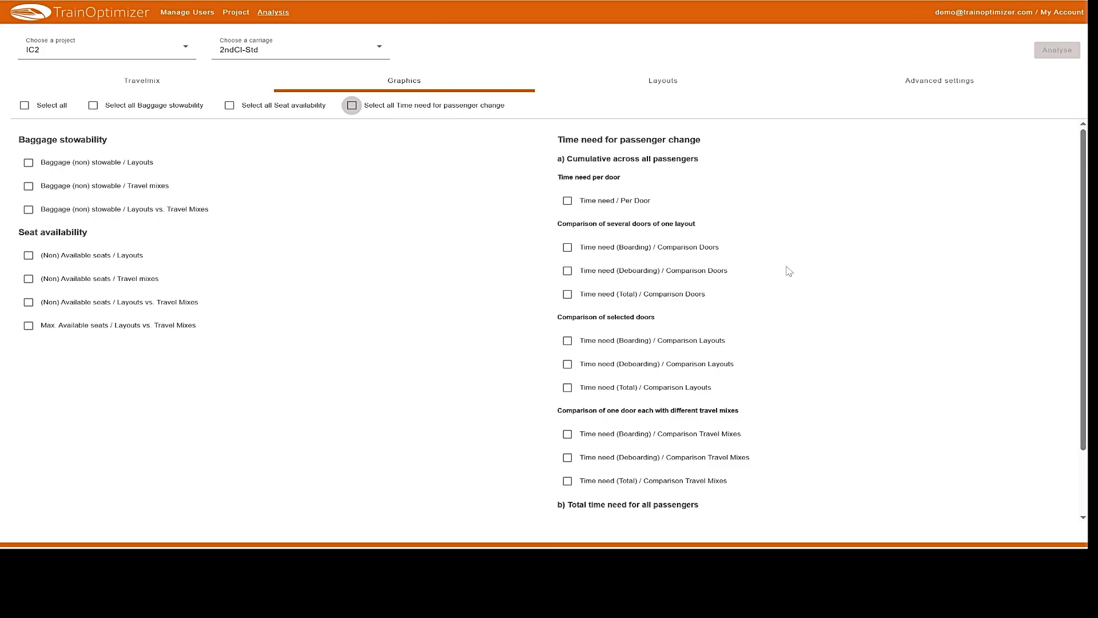
# - Select all graphics for baggage stowability, seat availability and time need for passenger change
pyautogui.scroll(-3, 789, 270)
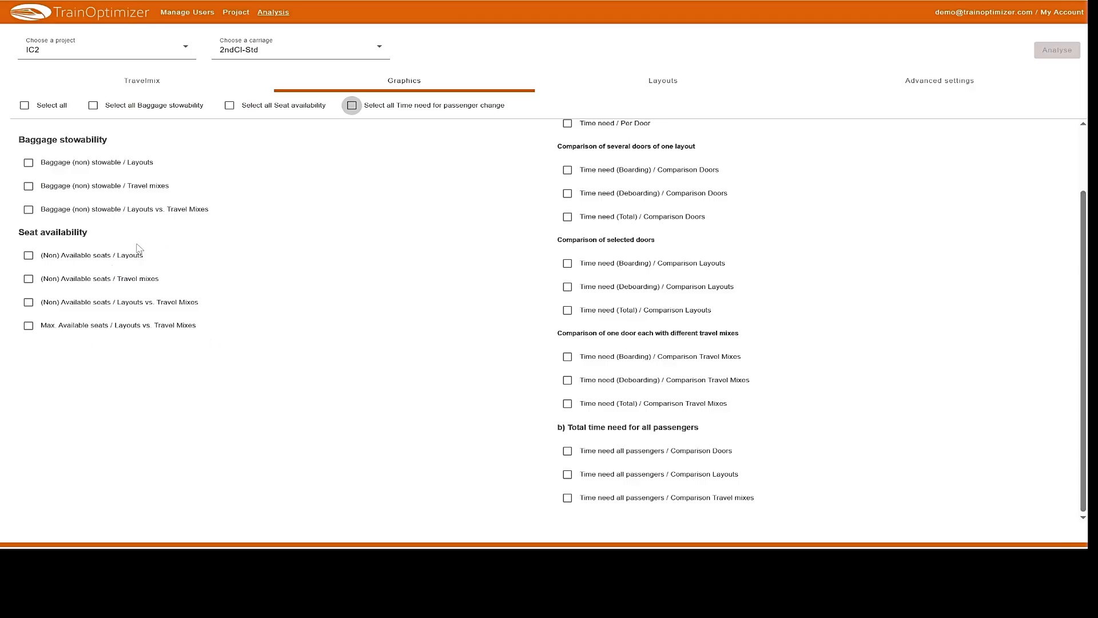
pyautogui.scroll(1, 878, 284)
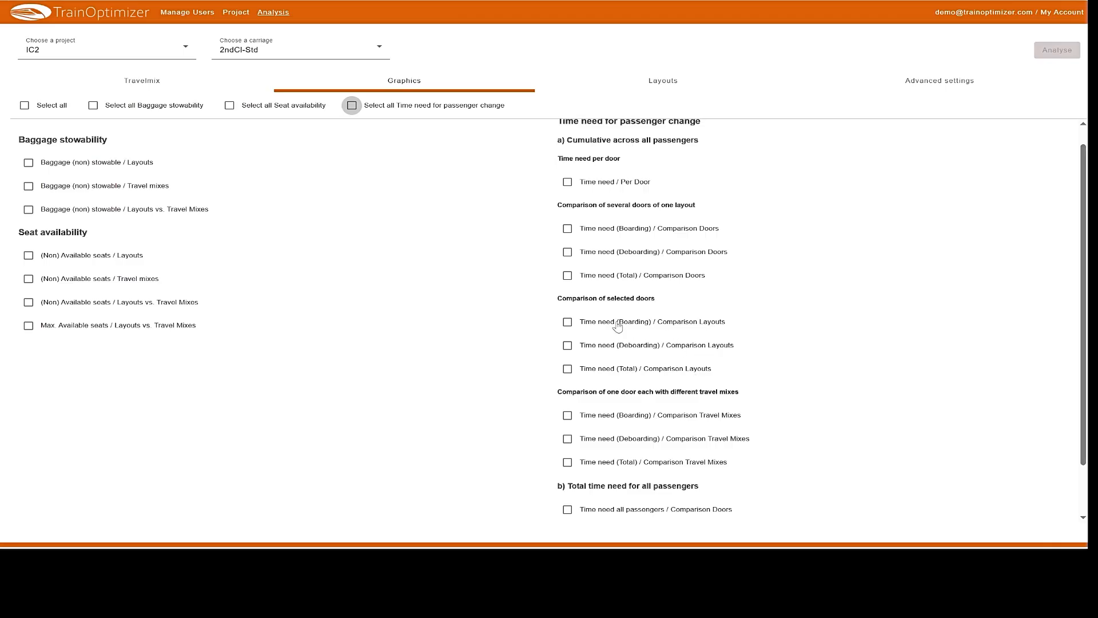
pyautogui.scroll(-2, 785, 417)
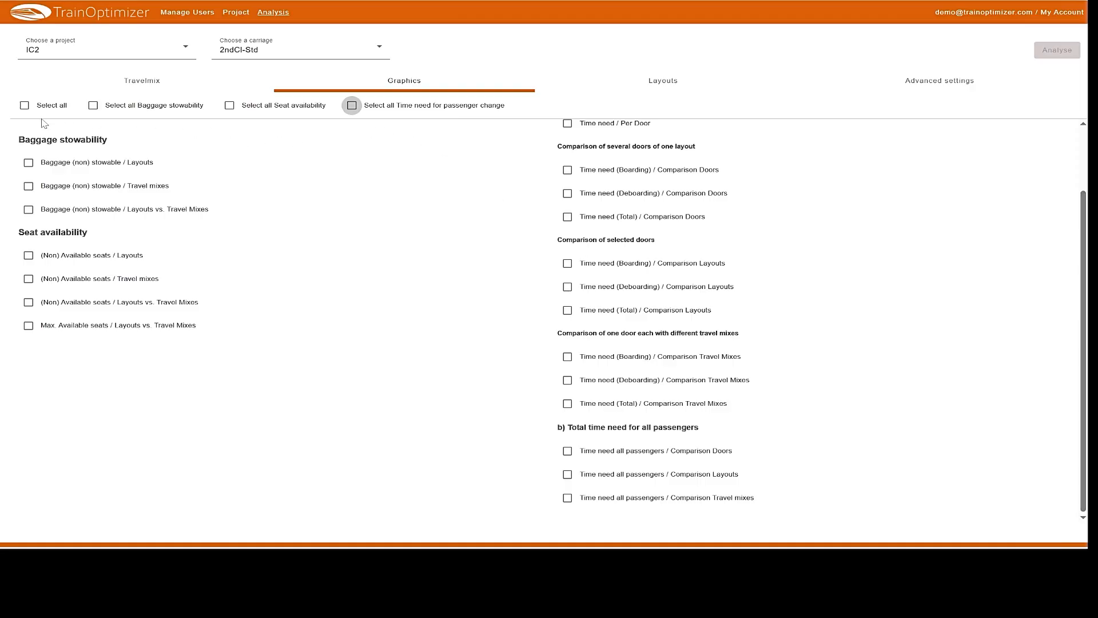
pyautogui.click(25, 106)
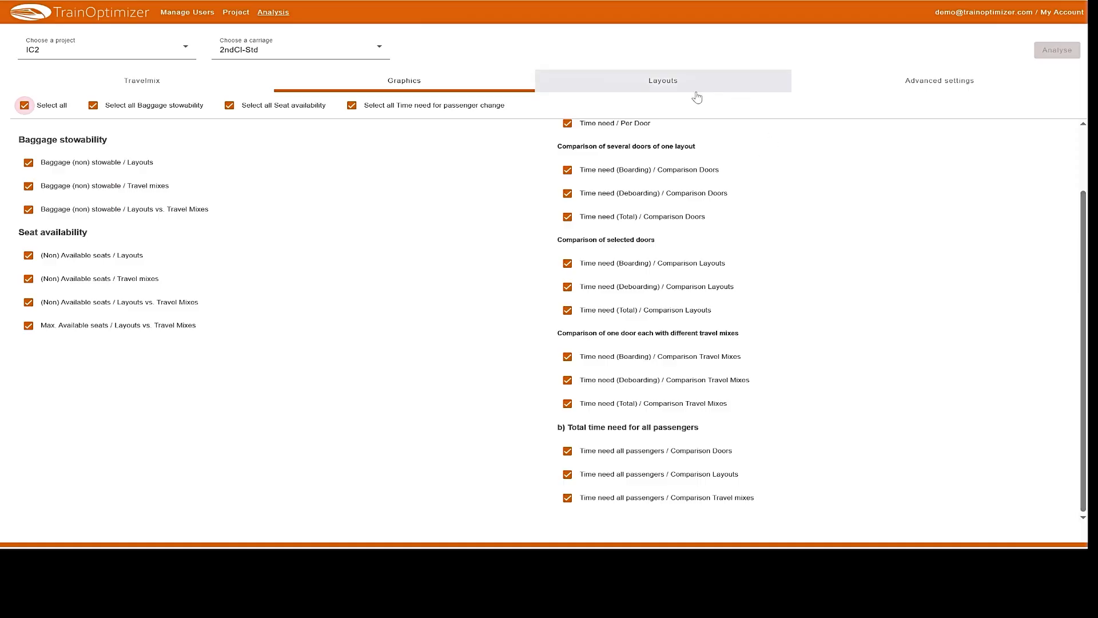
# - Include layouts V01 and V02 with all upper doors in the analysis and open the advanced settings
pyautogui.click(675, 90)
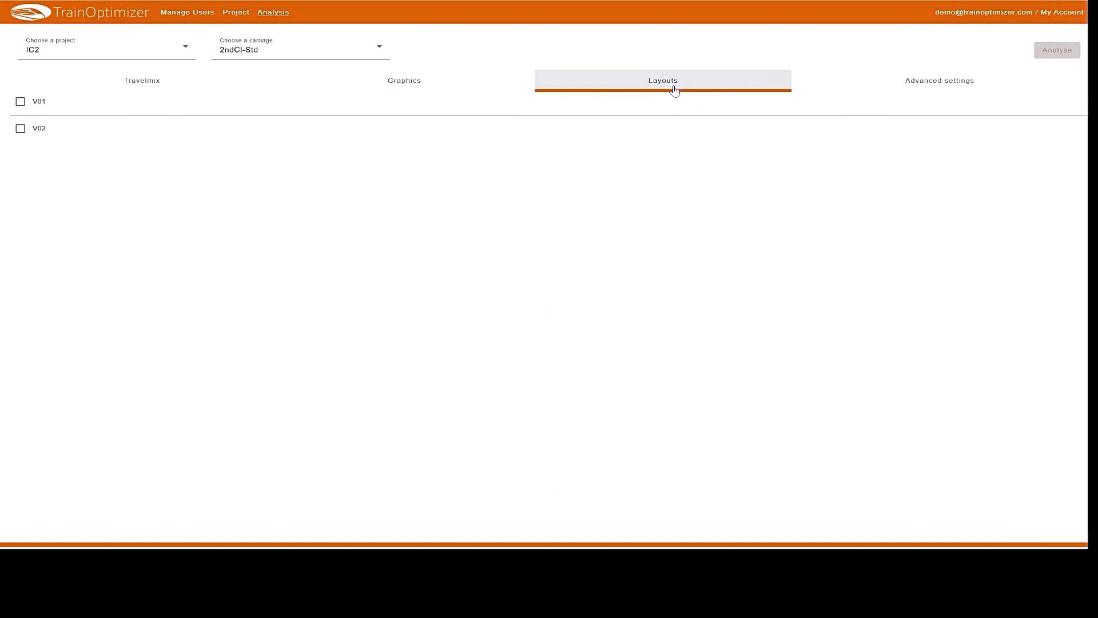
pyautogui.click(23, 104)
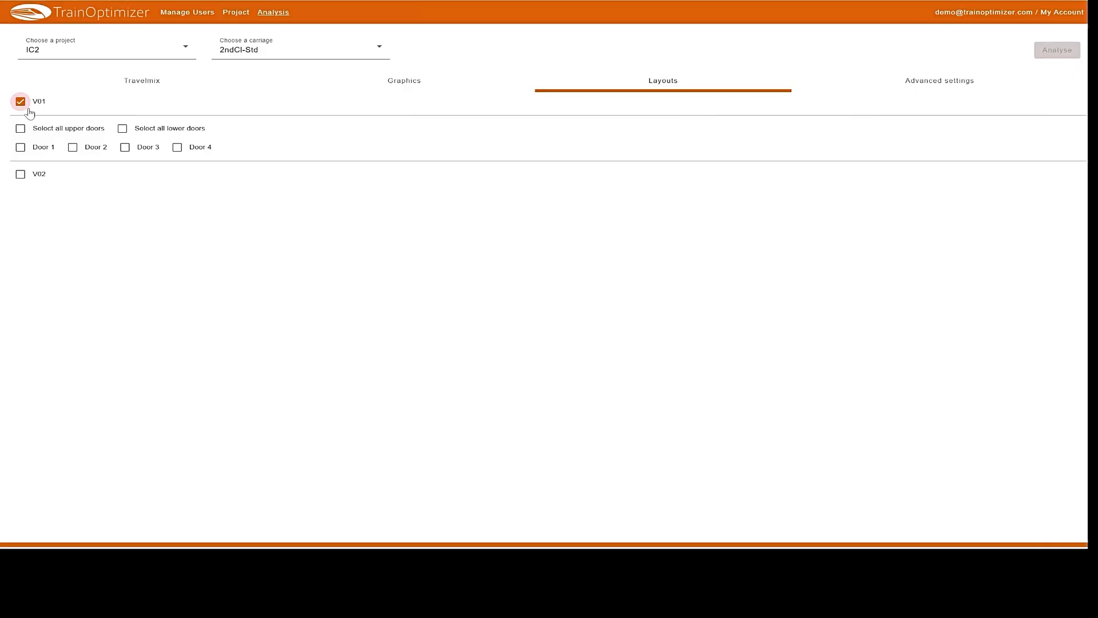
pyautogui.click(48, 137)
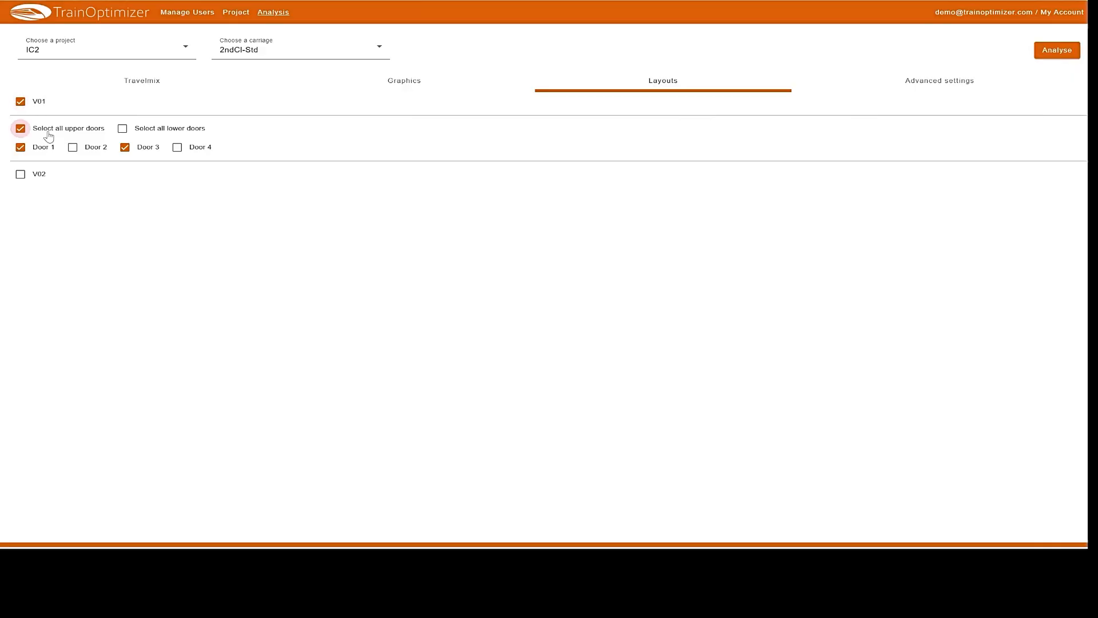
pyautogui.click(45, 178)
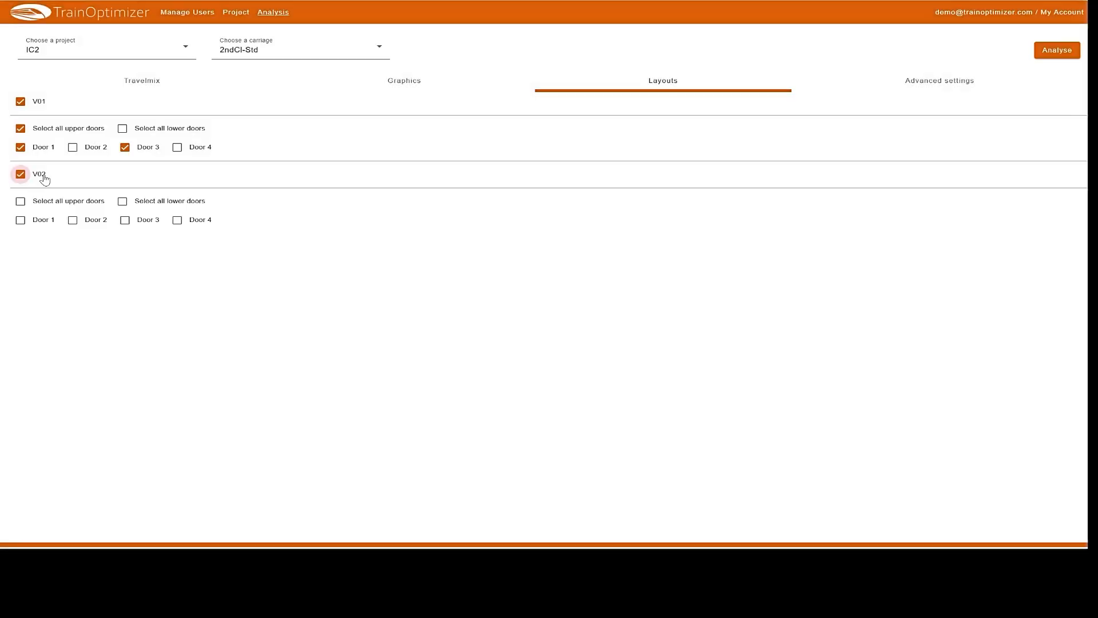
pyautogui.click(48, 207)
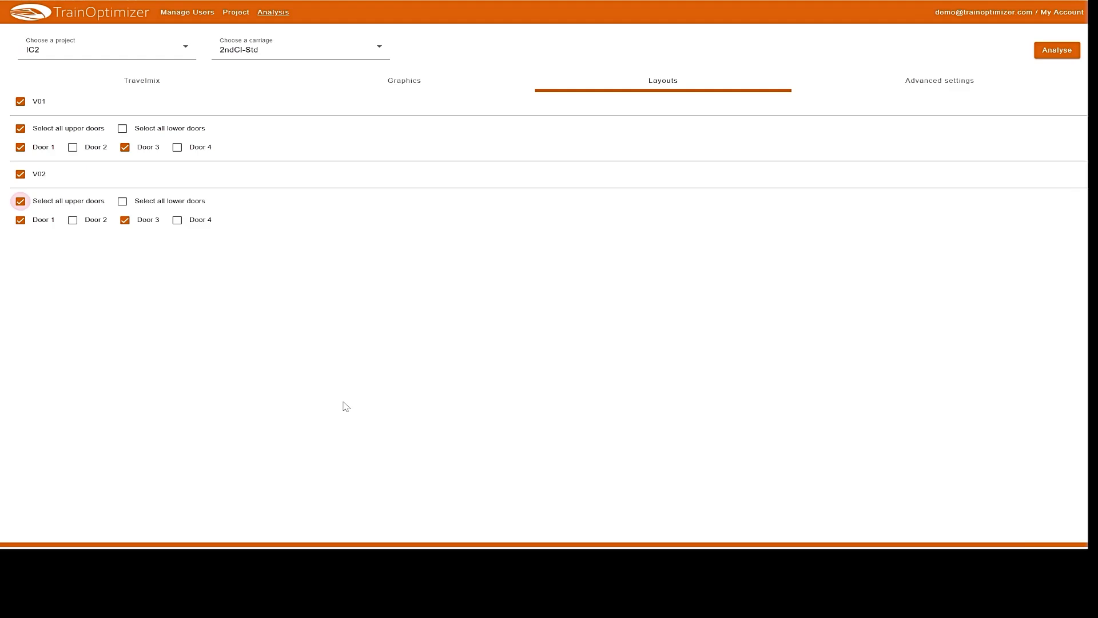
pyautogui.click(928, 85)
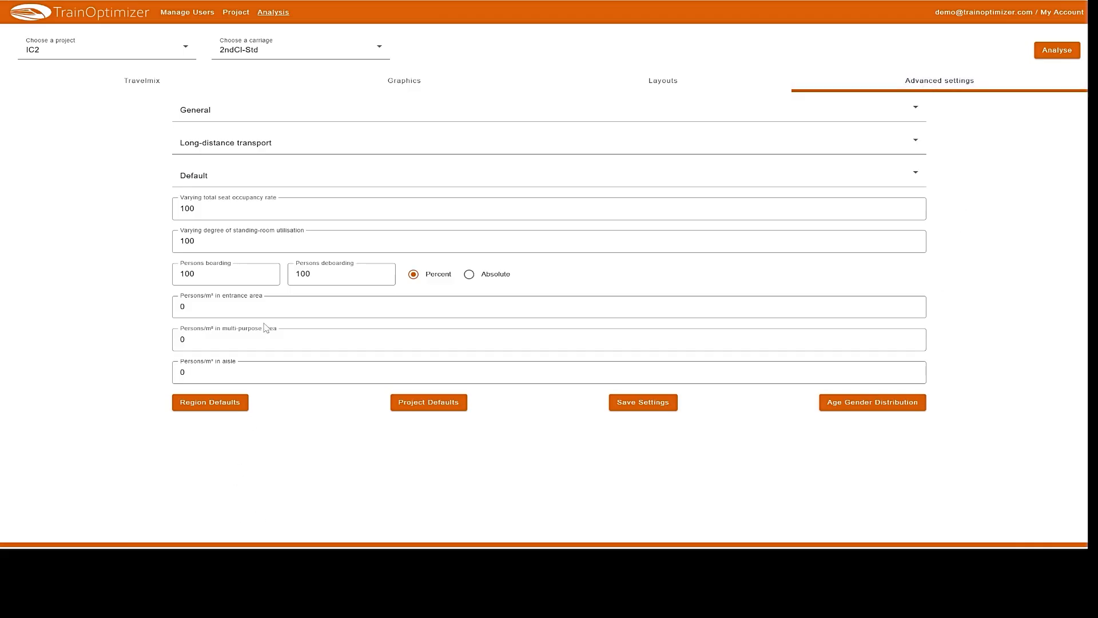
# - Try 60 percent for persons boarding and 40 percent for persons deboarding, testing the absolute option as well
pyautogui.click(182, 371)
pyautogui.click(218, 306)
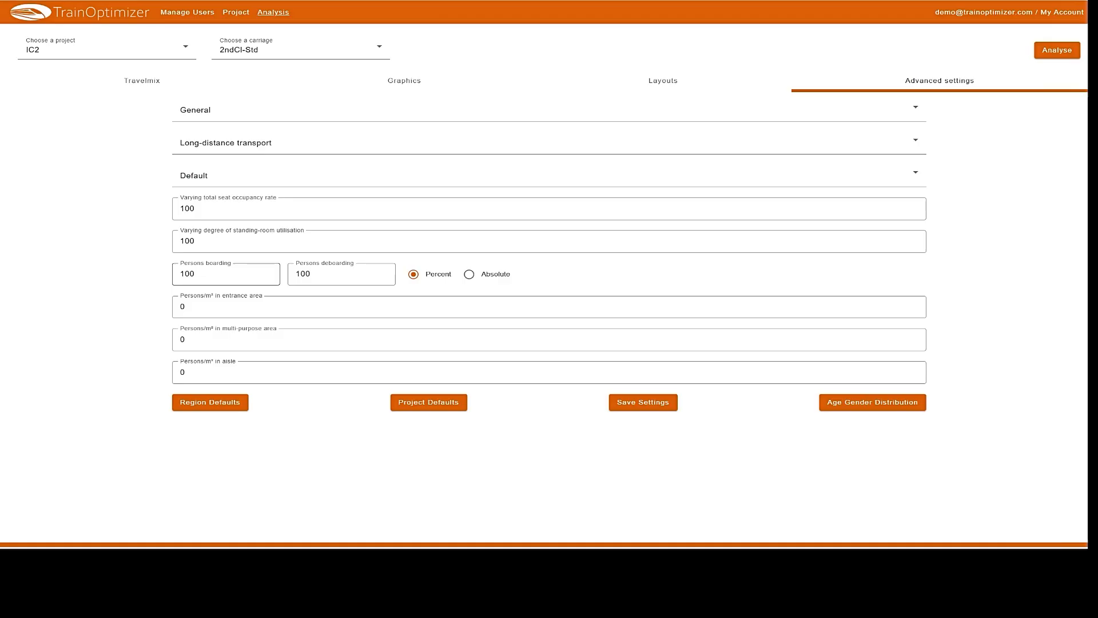
pyautogui.doubleClick(172, 278)
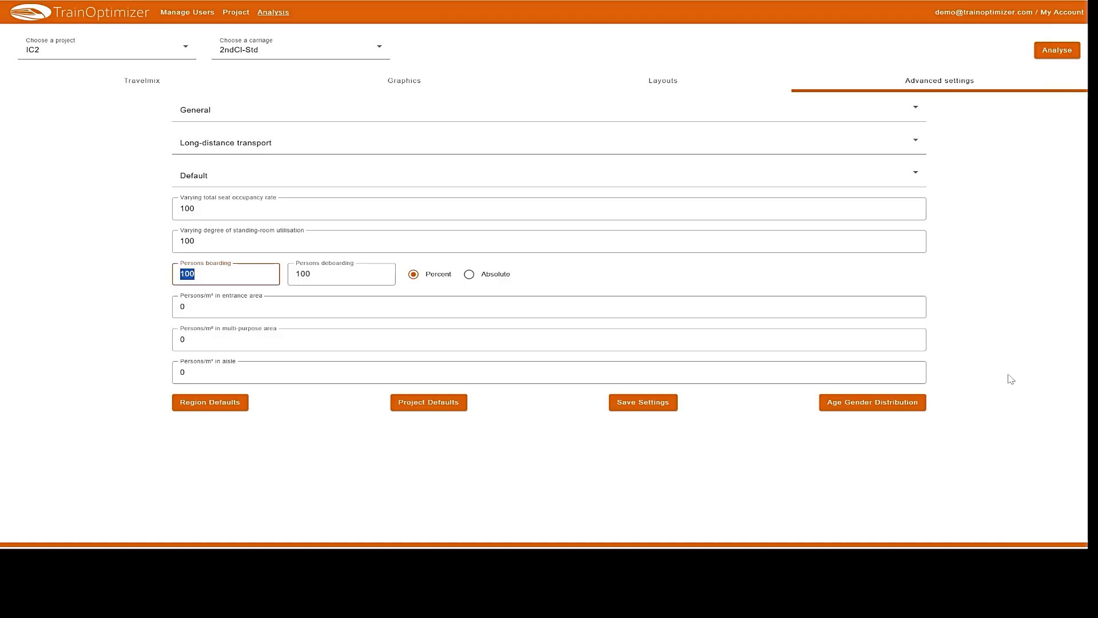
pyautogui.write('60')
pyautogui.press('Tab')
pyautogui.write('40')
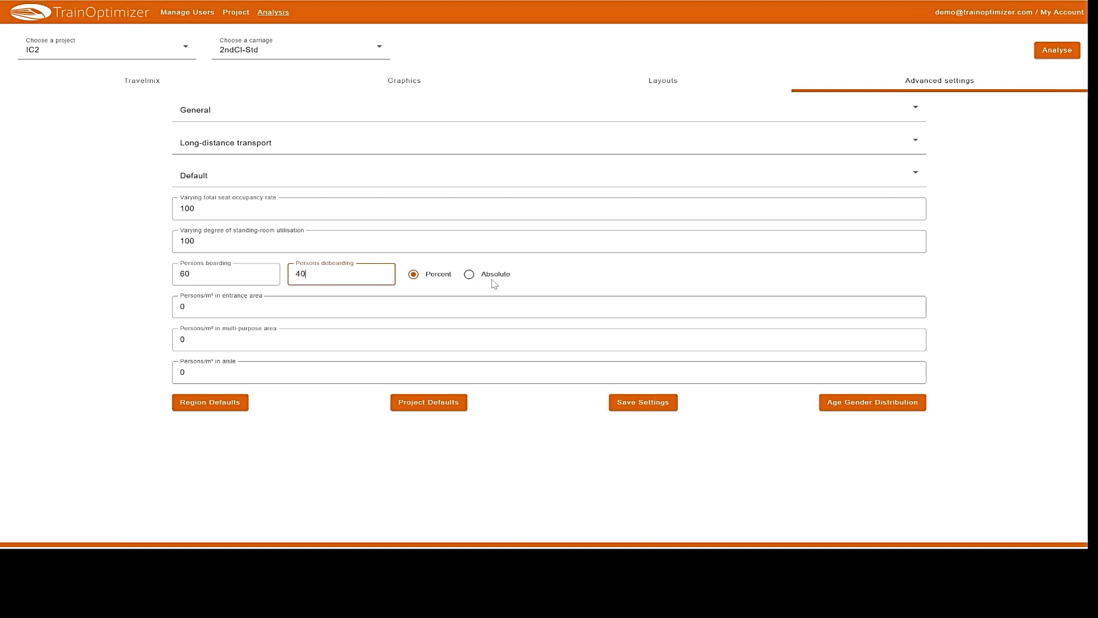
pyautogui.click(469, 276)
pyautogui.click(413, 274)
# - Restore both persons boarding and persons deboarding to 100 percent
pyautogui.moveTo(197, 275); pyautogui.dragTo(157, 279)
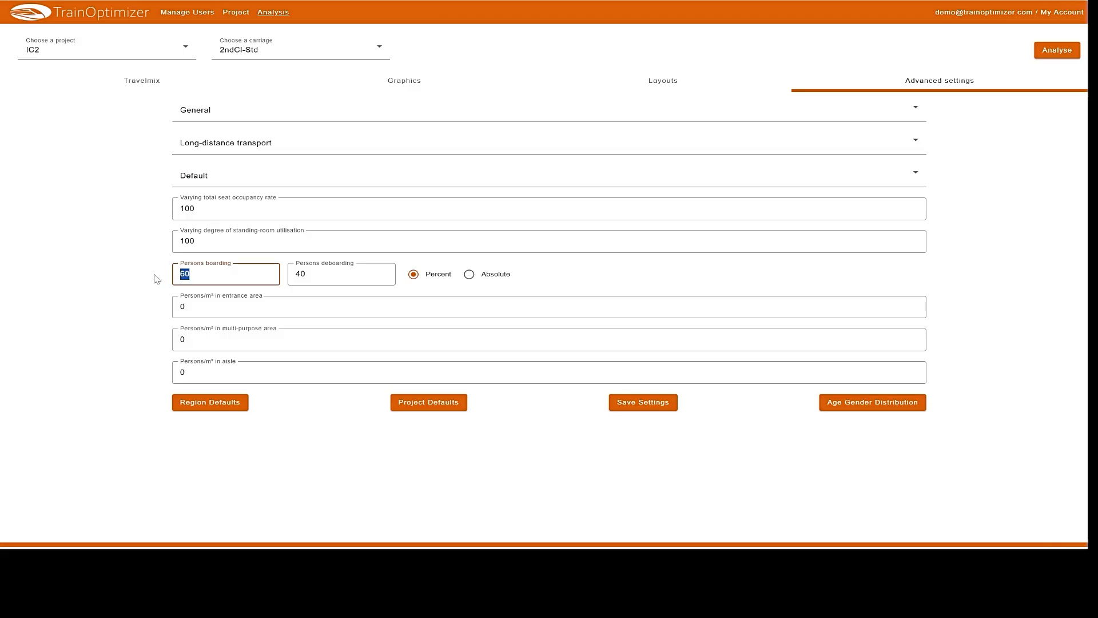
pyautogui.write('100')
pyautogui.press('Tab')
pyautogui.write('100')
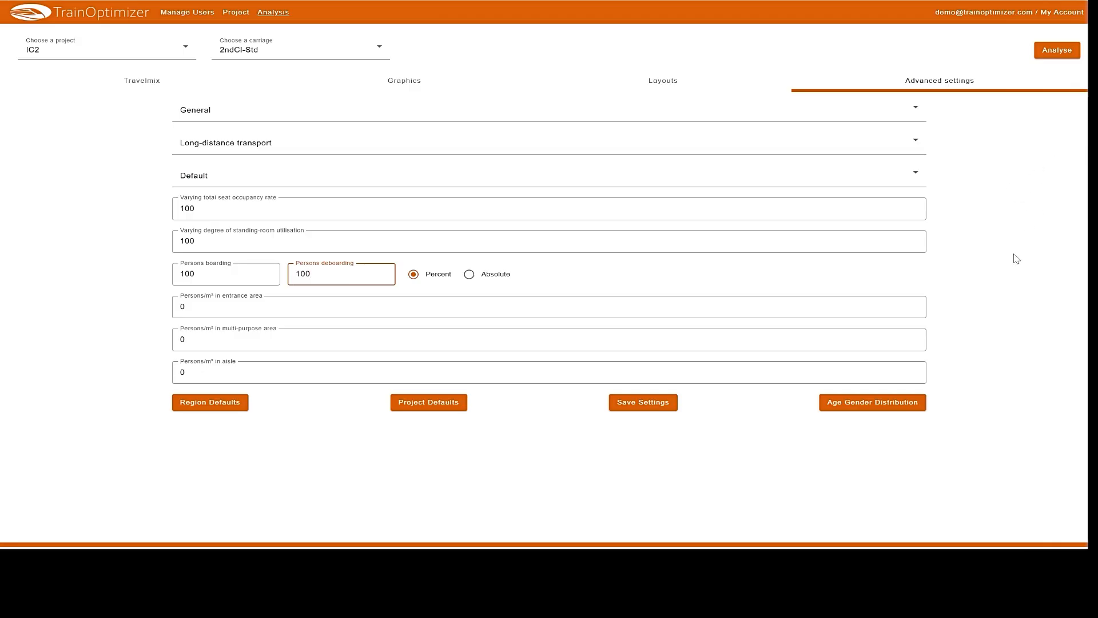
# - Run the analysis and show the downloaded IC2 results archive in its folder
pyautogui.click(1056, 52)
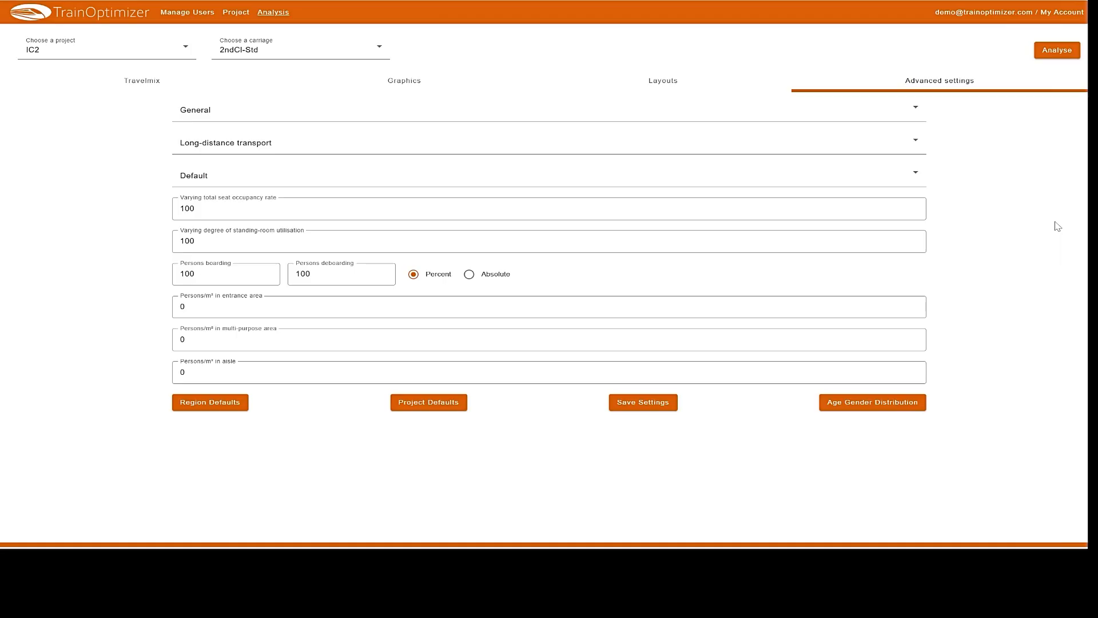
pyautogui.click(1028, 0)
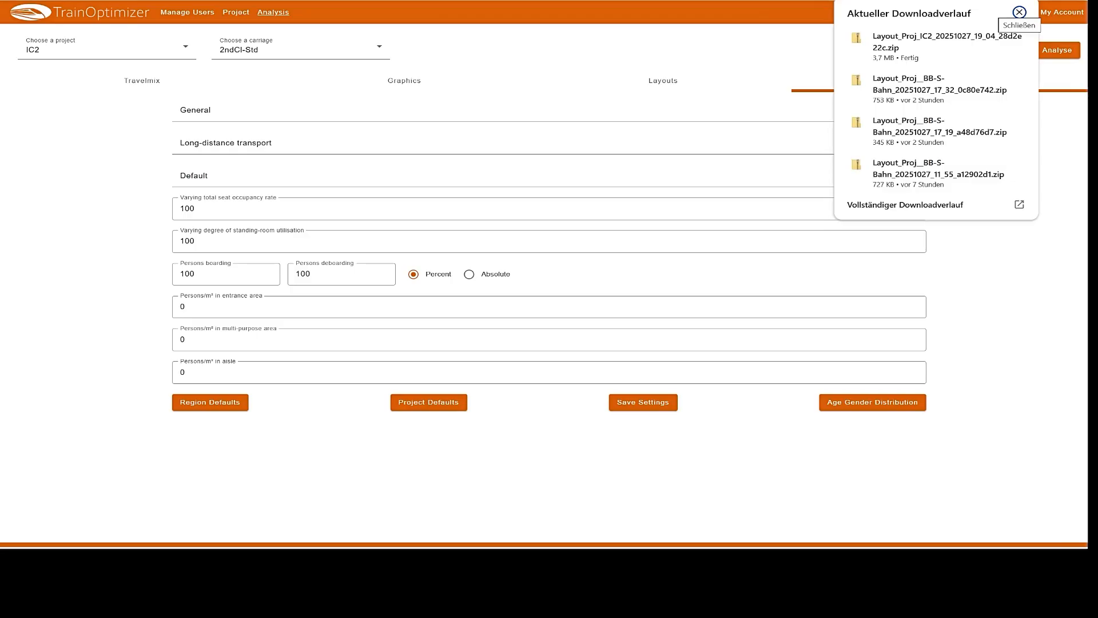
pyautogui.moveTo(1014, 40)
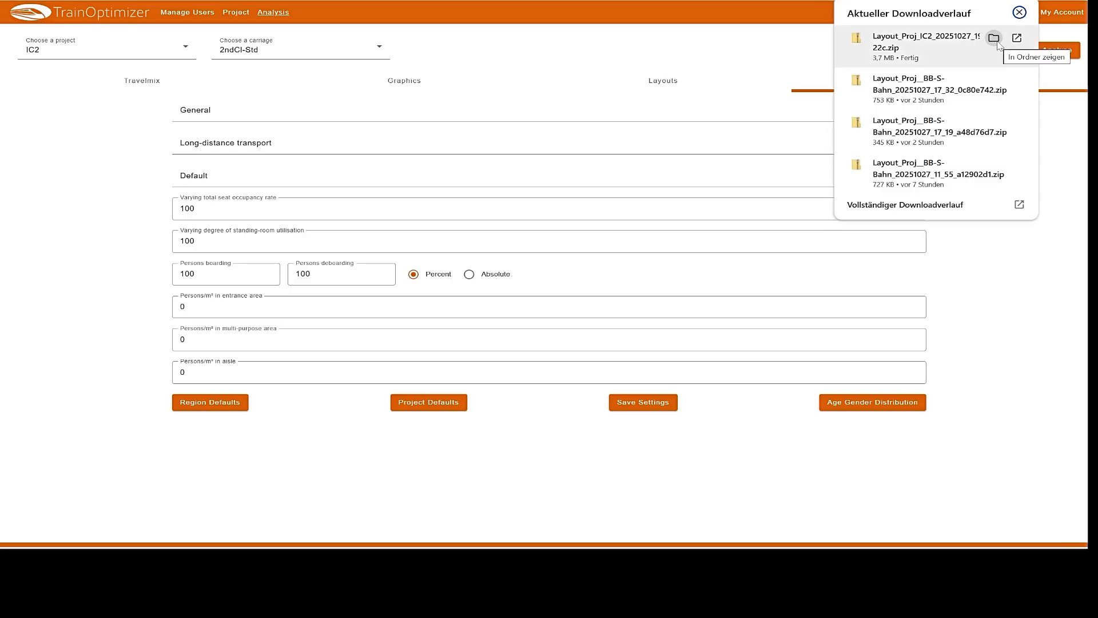
pyautogui.click(994, 38)
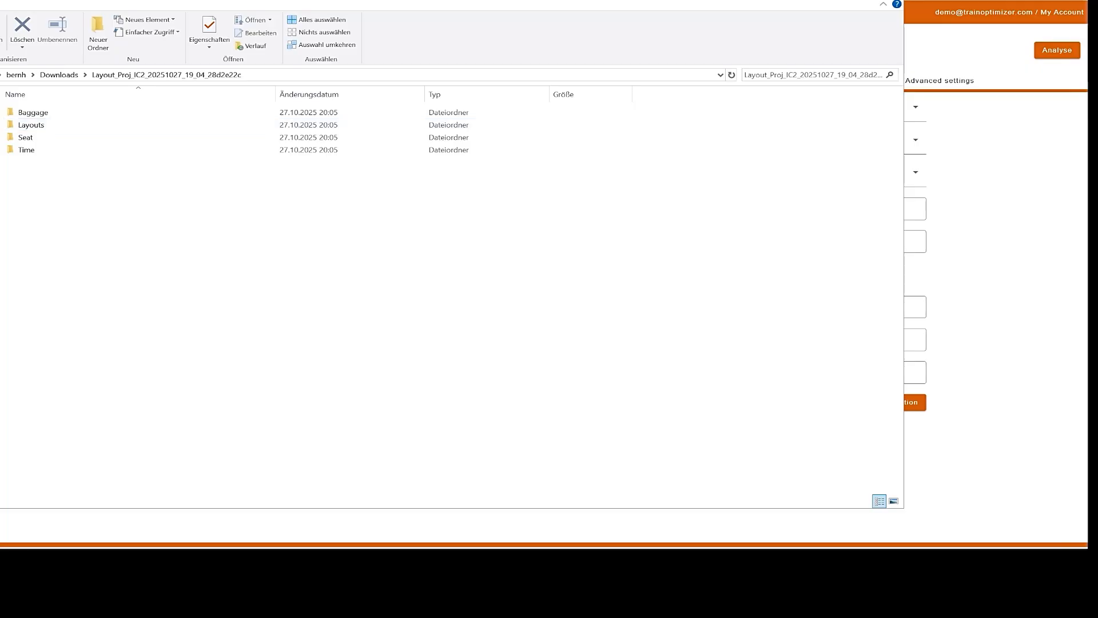
# - Open the Baggage results folder and view the baggage stowability charts comparing layouts V01 and V02 across both travelmixes
pyautogui.click(33, 112)
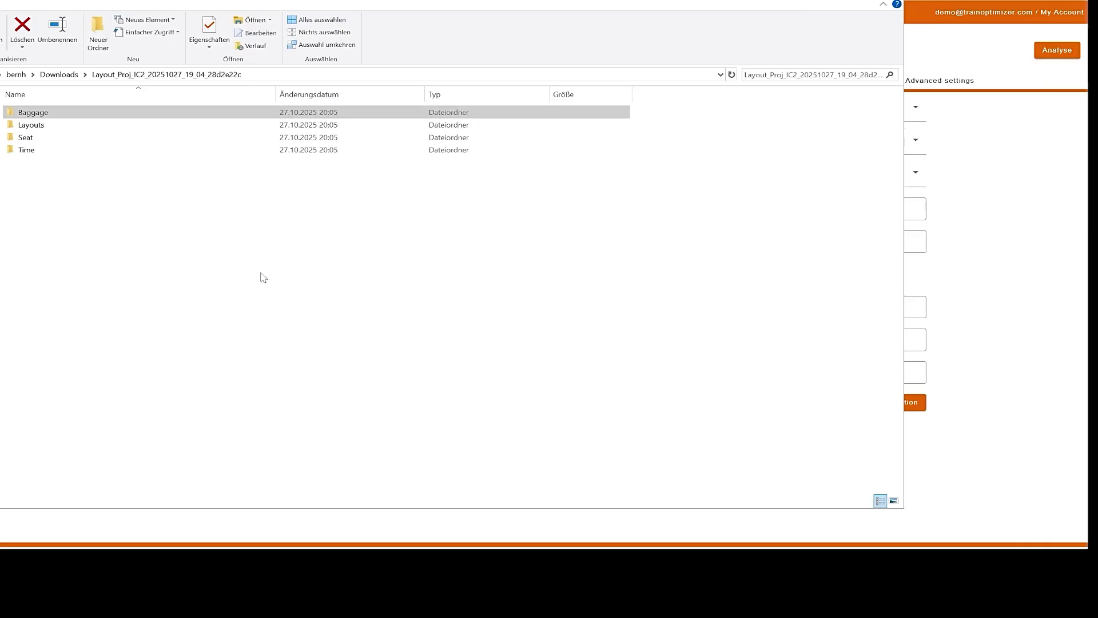
pyautogui.click(42, 115)
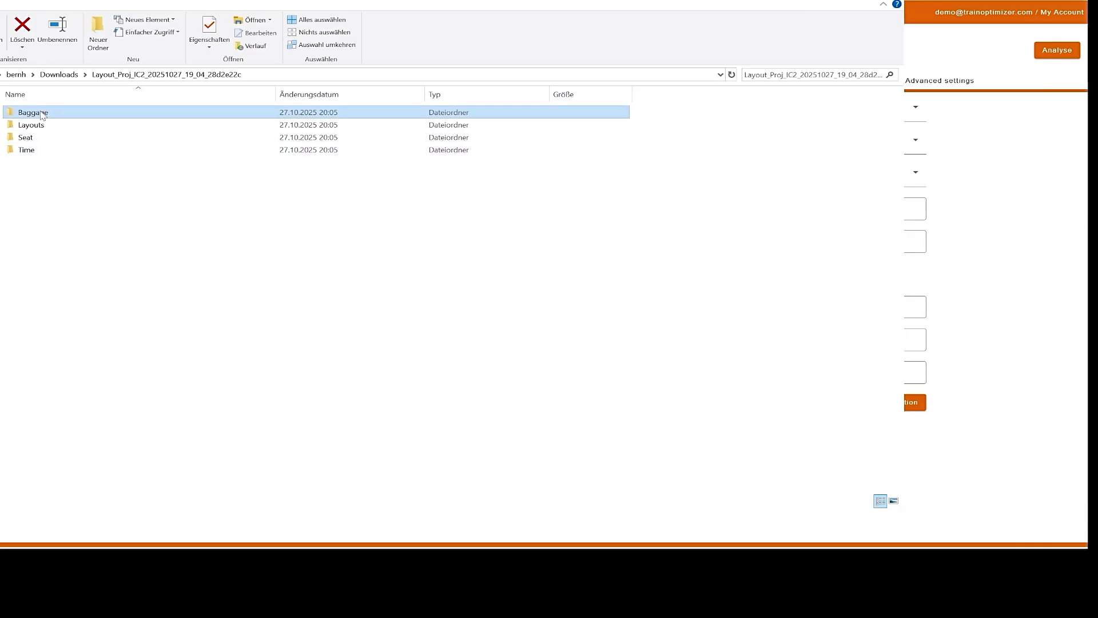
pyautogui.doubleClick(42, 114)
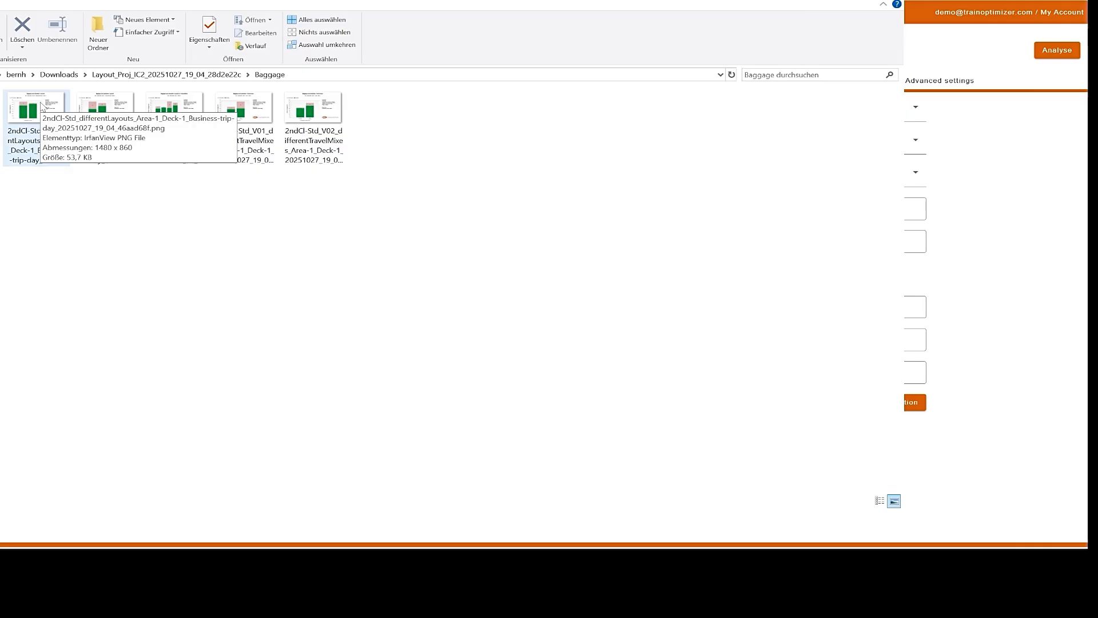
pyautogui.doubleClick(41, 106)
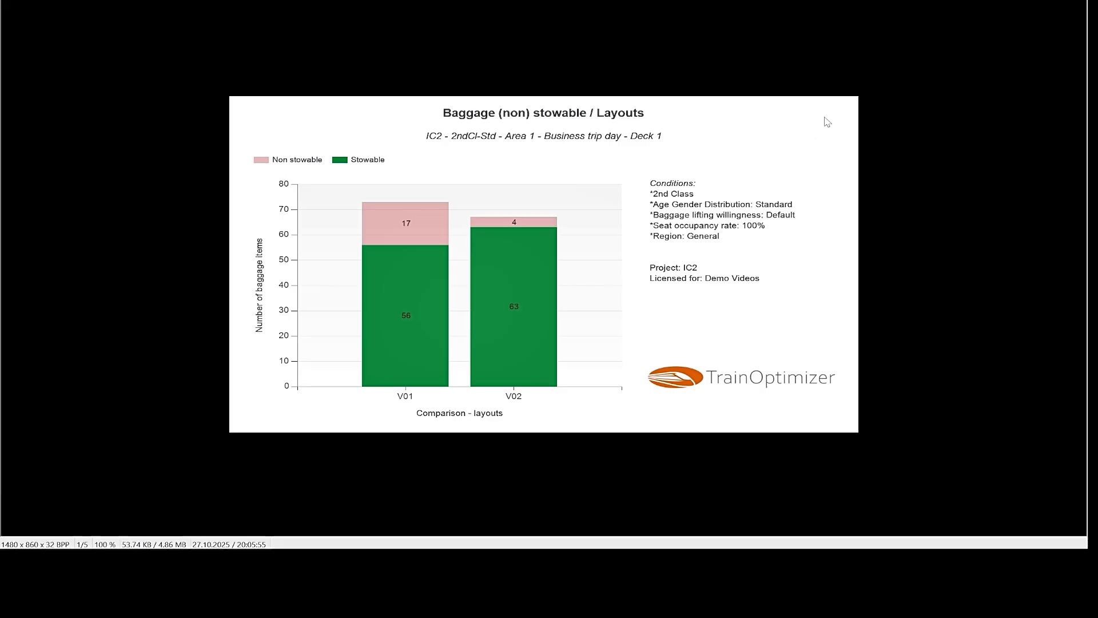
pyautogui.press('Right')
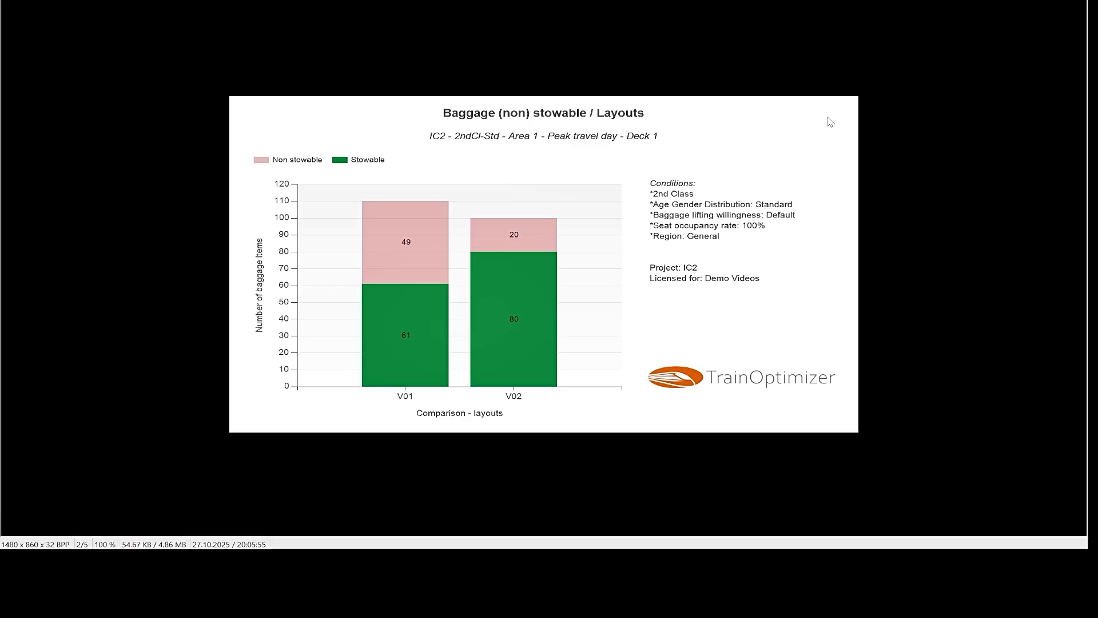
pyautogui.press('Right')
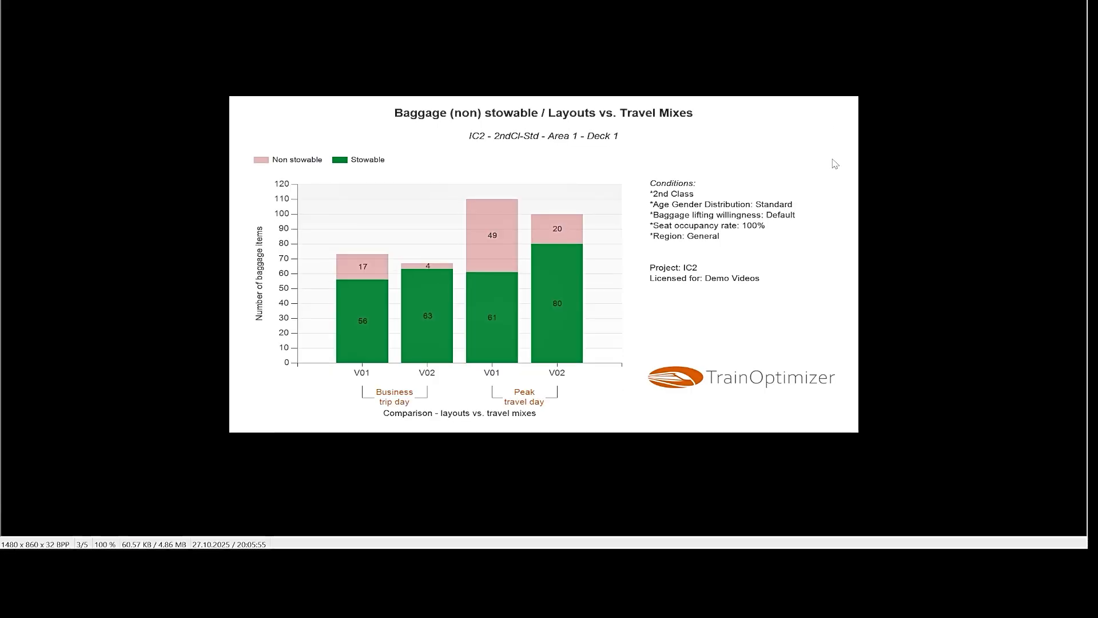
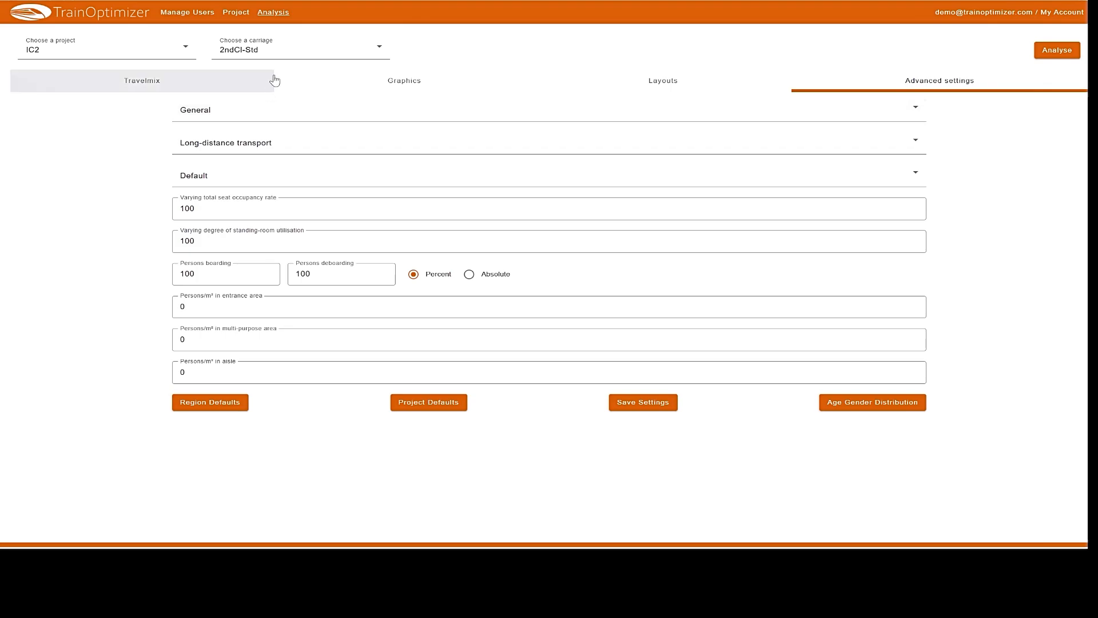
# - Open the train configuration of the IC2 project and create a train named IC2-Train1
pyautogui.click(240, 13)
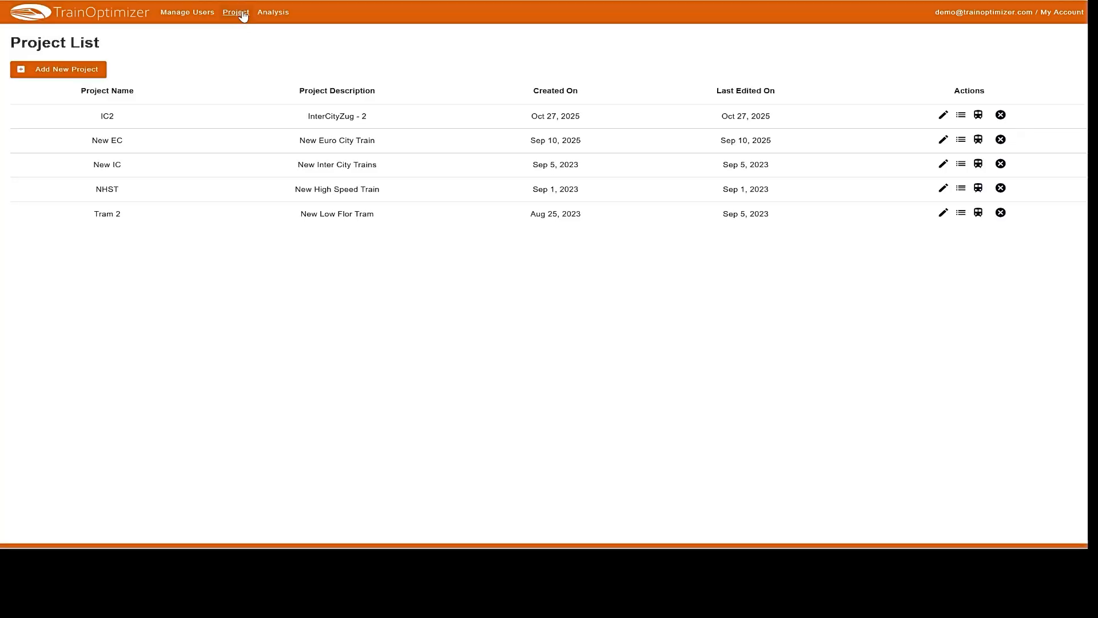
pyautogui.click(978, 116)
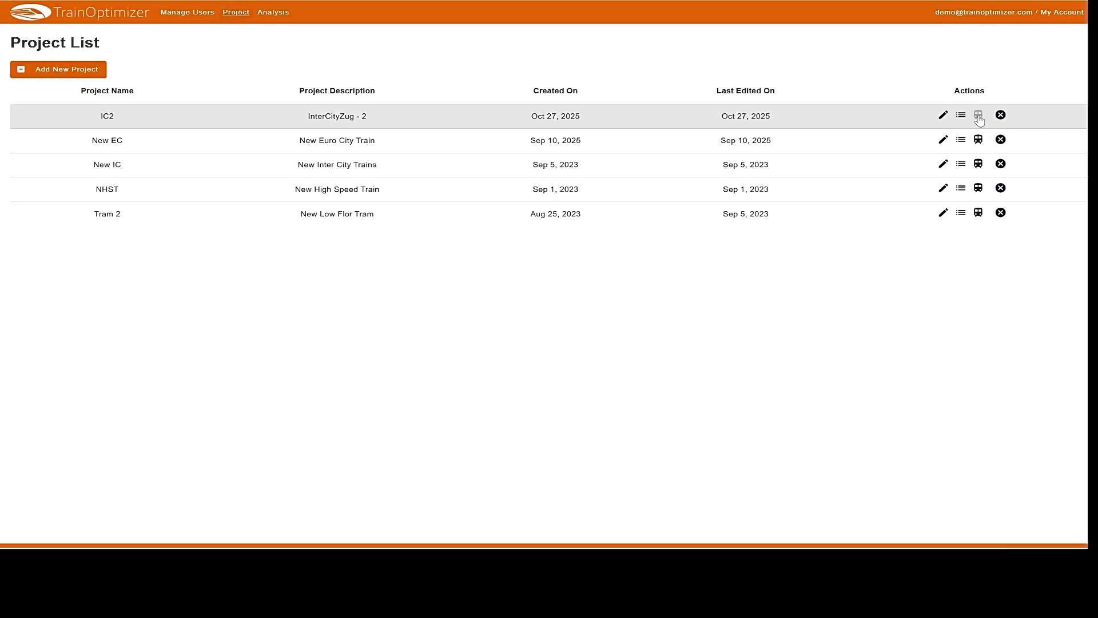
pyautogui.click(80, 40)
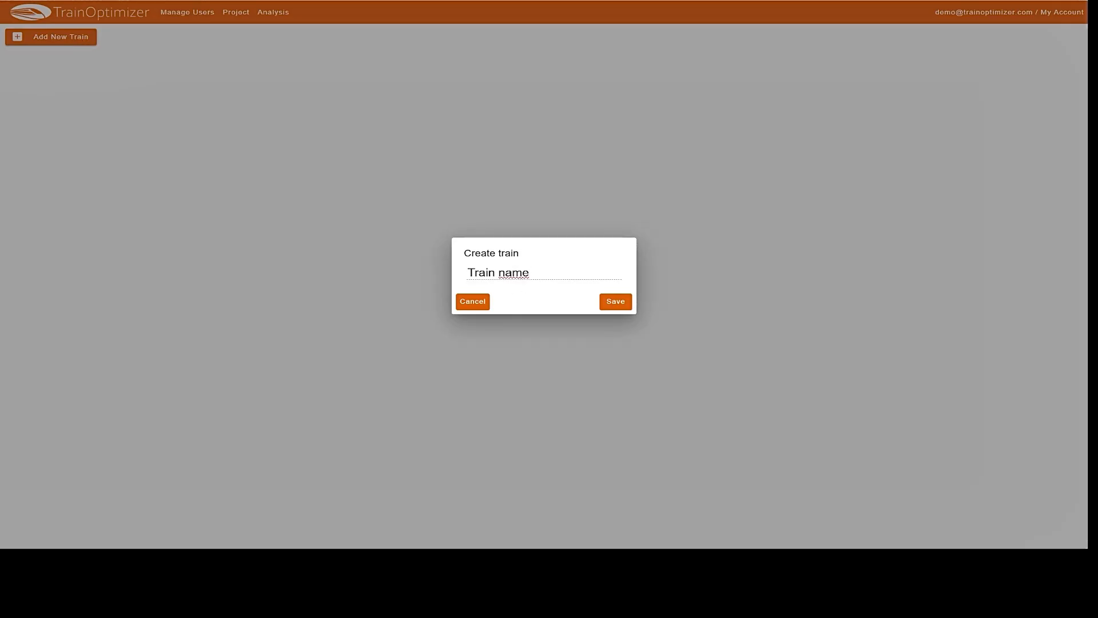
pyautogui.moveTo(529, 273); pyautogui.dragTo(447, 270)
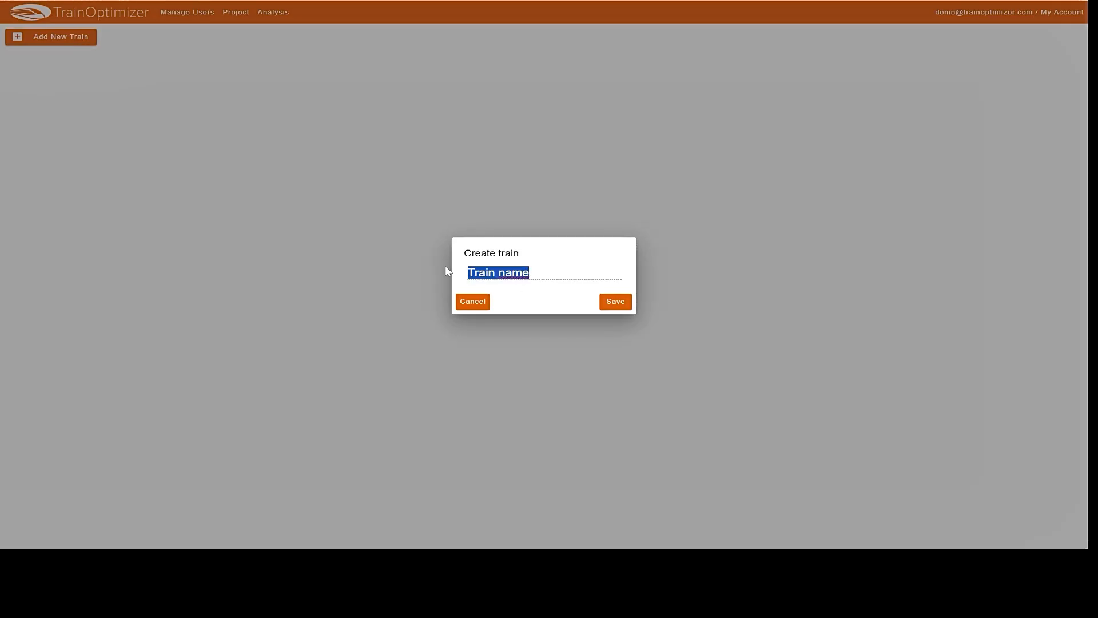
pyautogui.press('BackSpace')
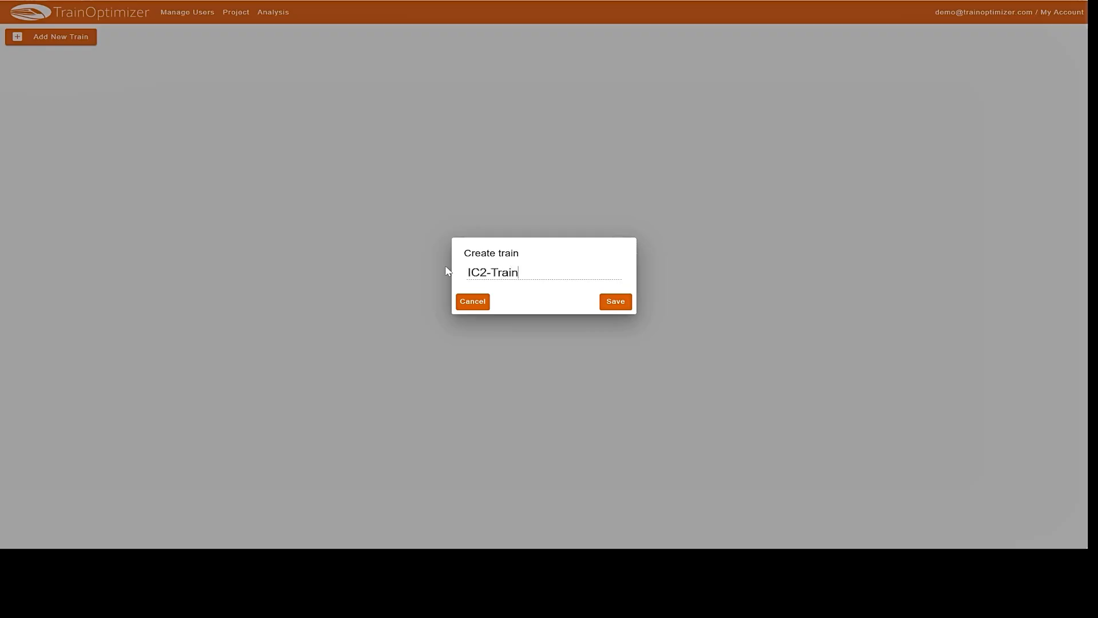
pyautogui.click(608, 302)
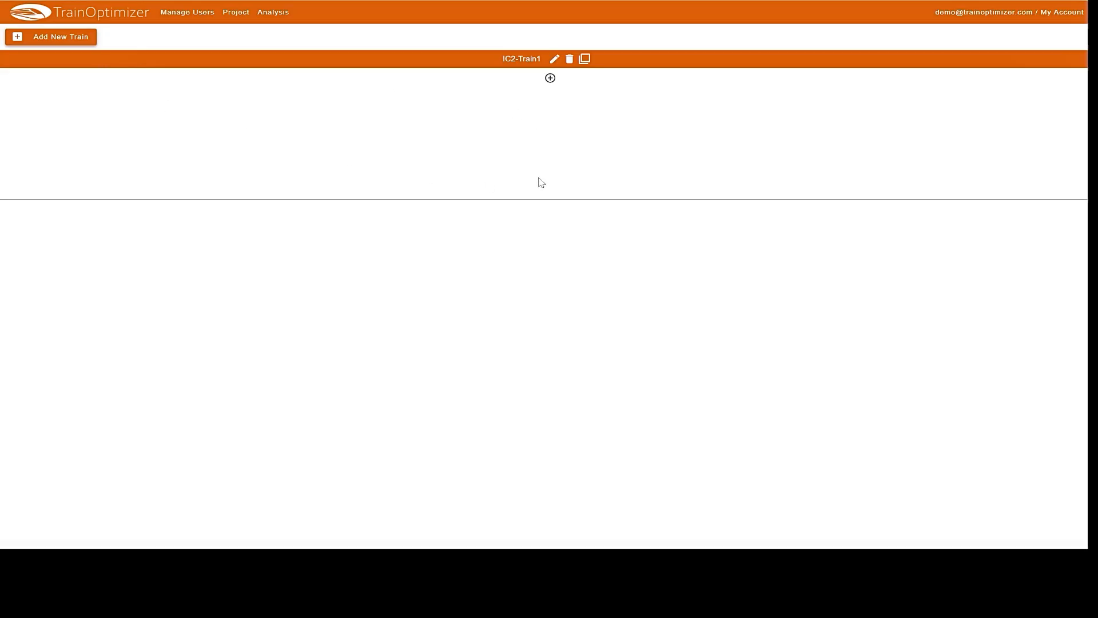
# - Add a locomotive named Loc1 as the first vehicle of IC2-Train1
pyautogui.click(550, 80)
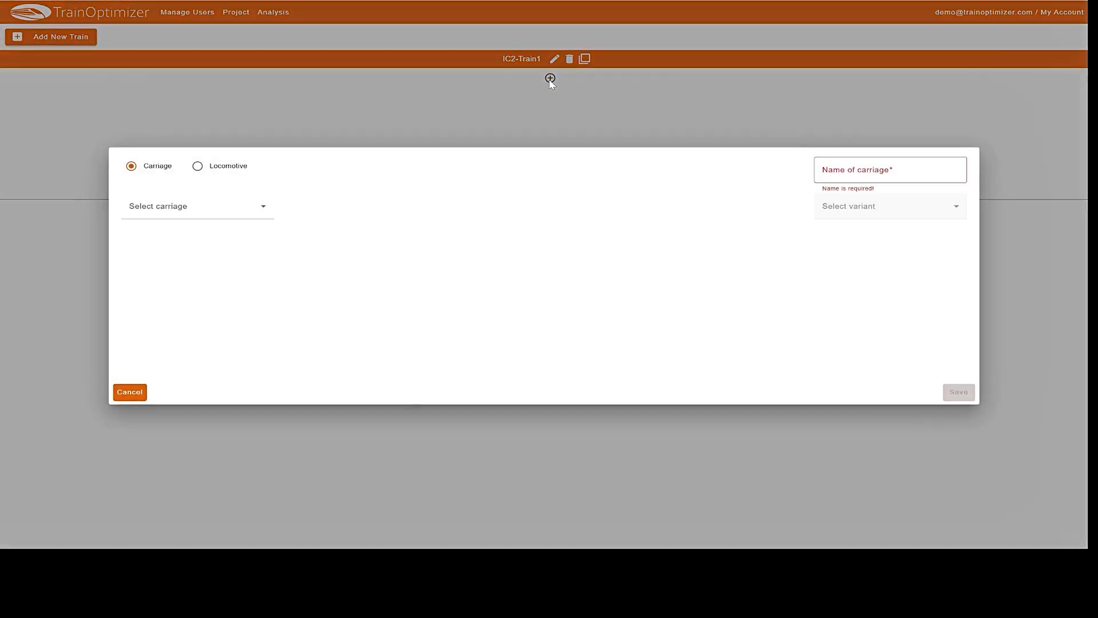
pyautogui.click(234, 169)
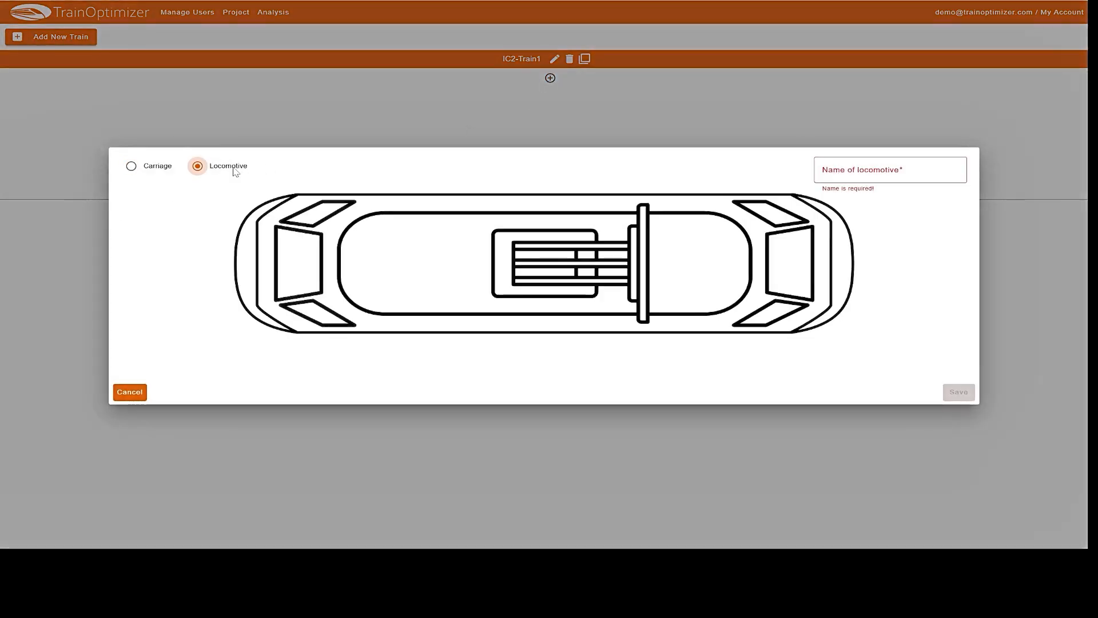
pyautogui.click(902, 171)
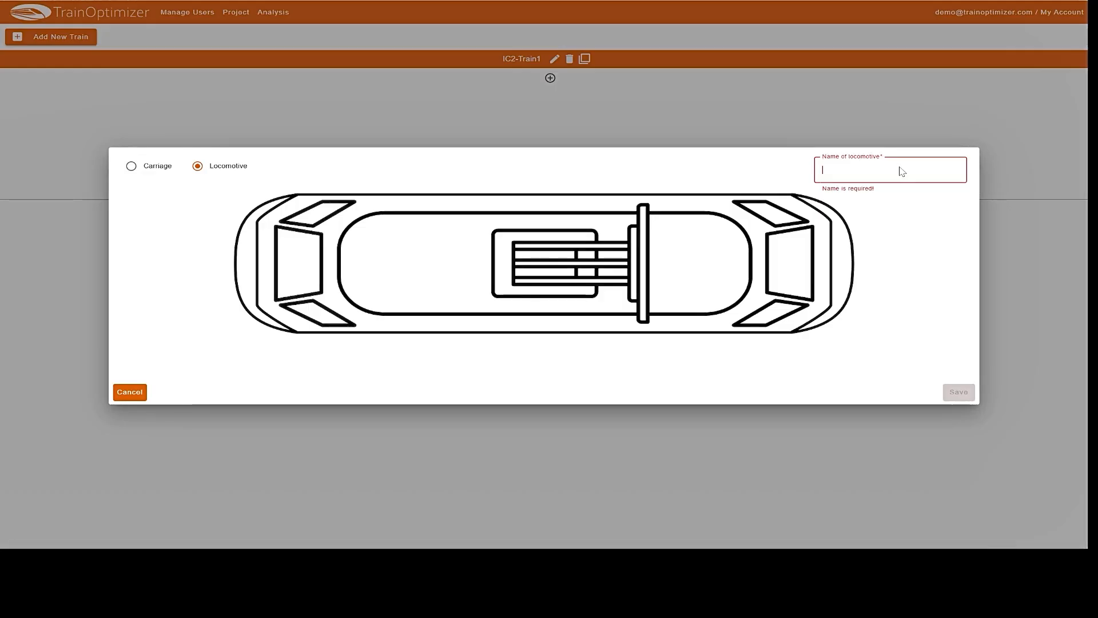
pyautogui.write('L')
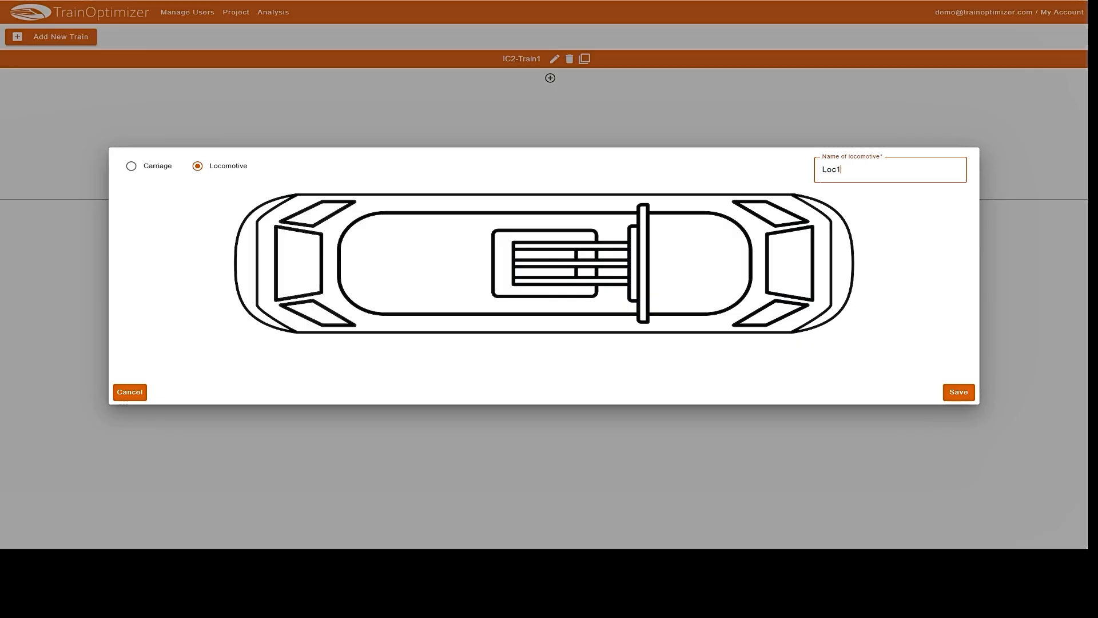
pyautogui.write('oc1')
pyautogui.click(959, 391)
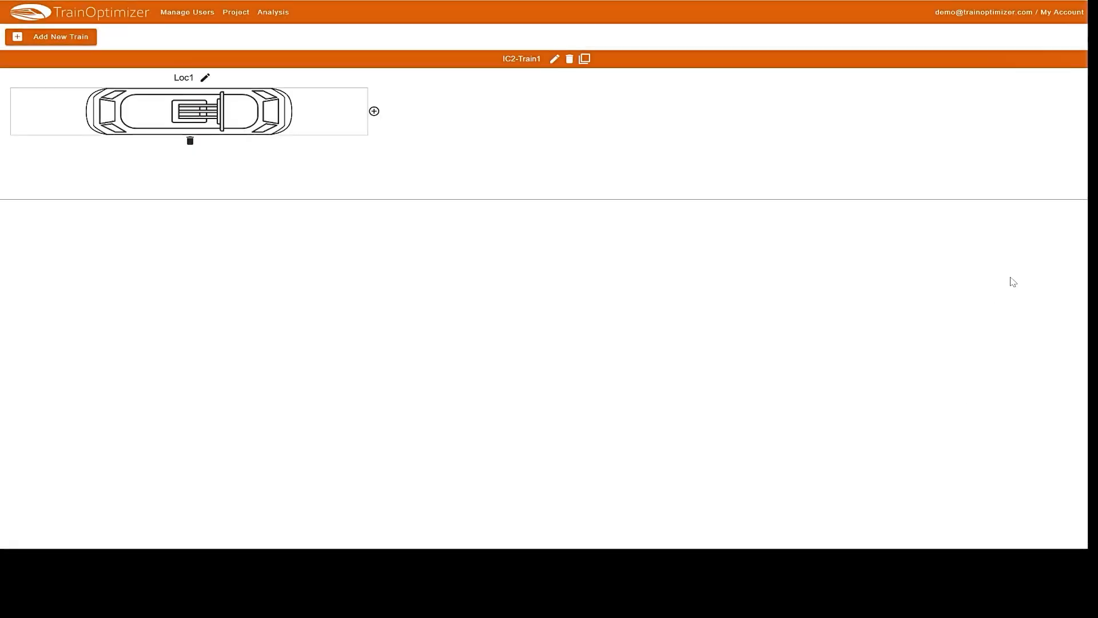
# - Add a carriage named Wg1 behind Loc1, using carriage 2ndCl-Std in variant V01
pyautogui.click(374, 111)
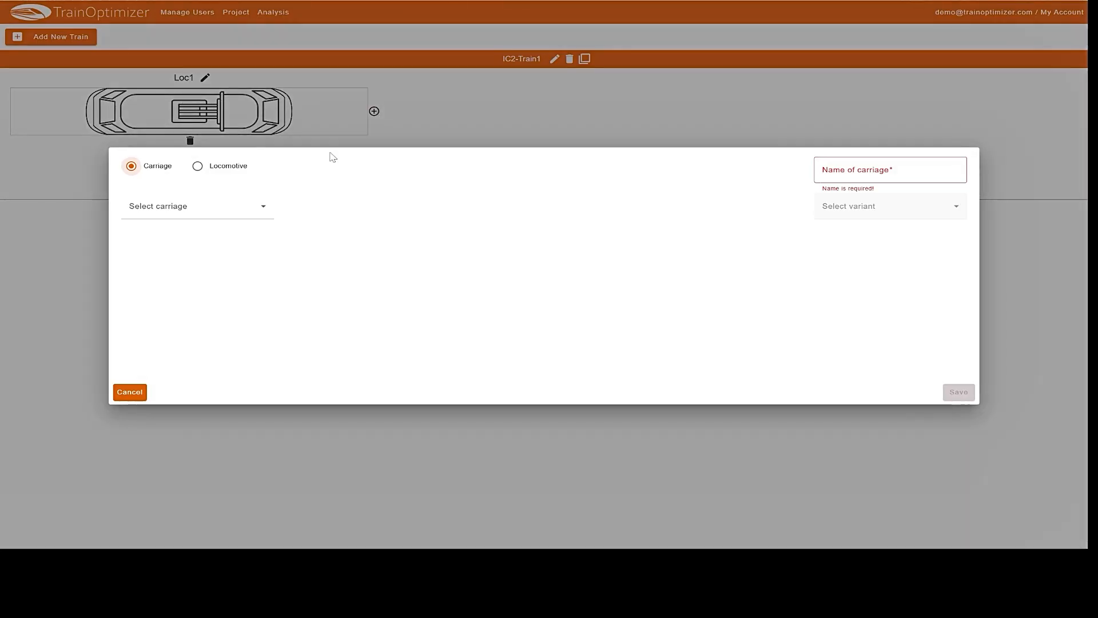
pyautogui.click(185, 202)
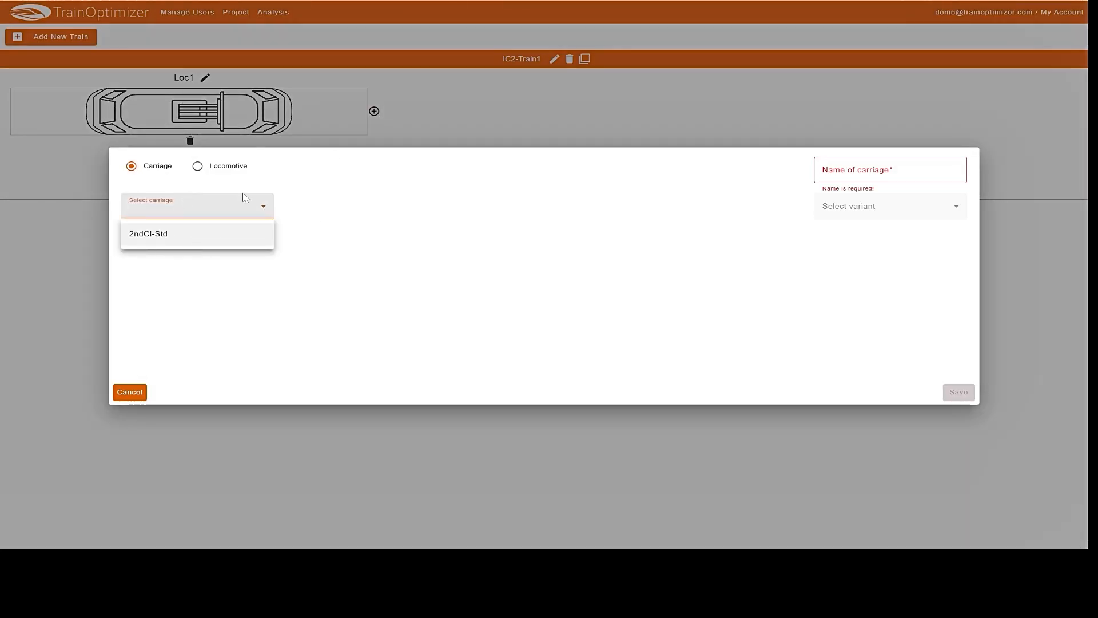
pyautogui.click(168, 240)
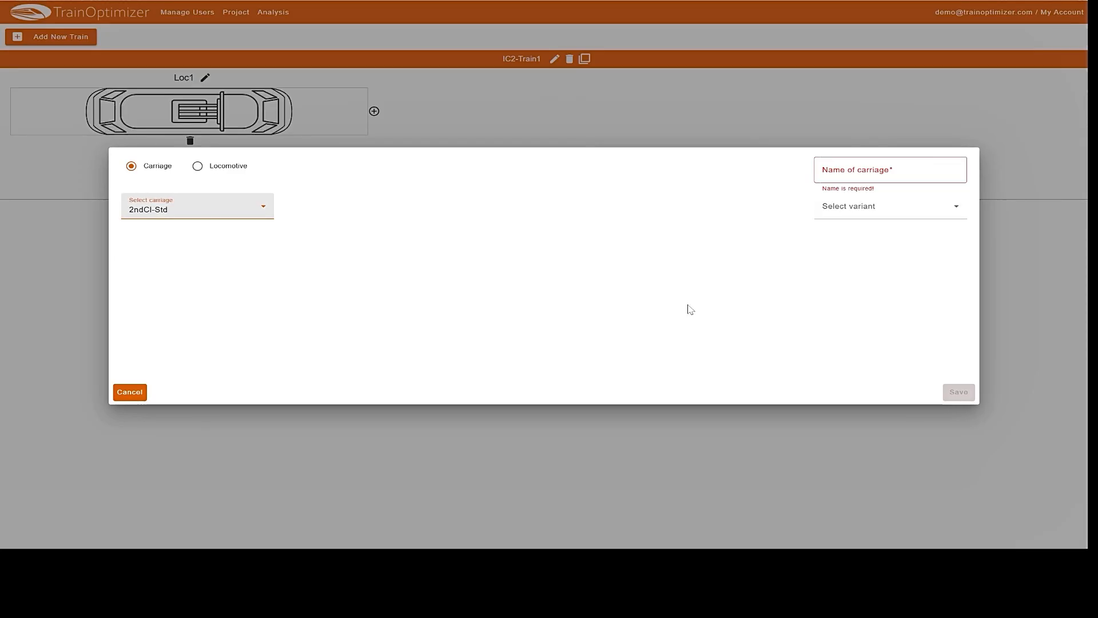
pyautogui.click(887, 171)
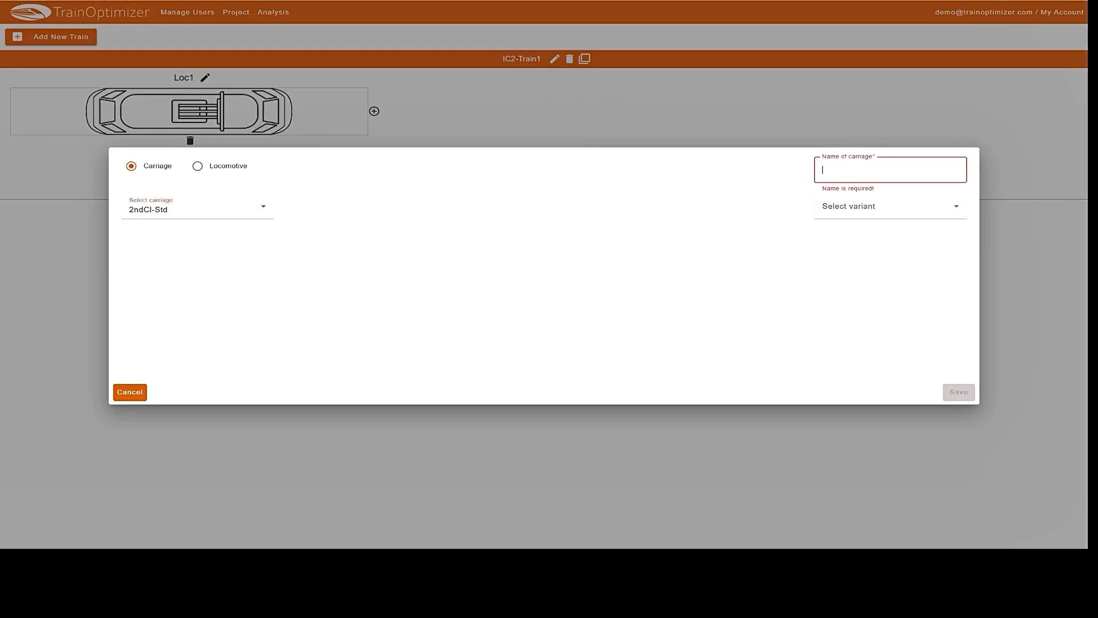
pyautogui.write('Wg1')
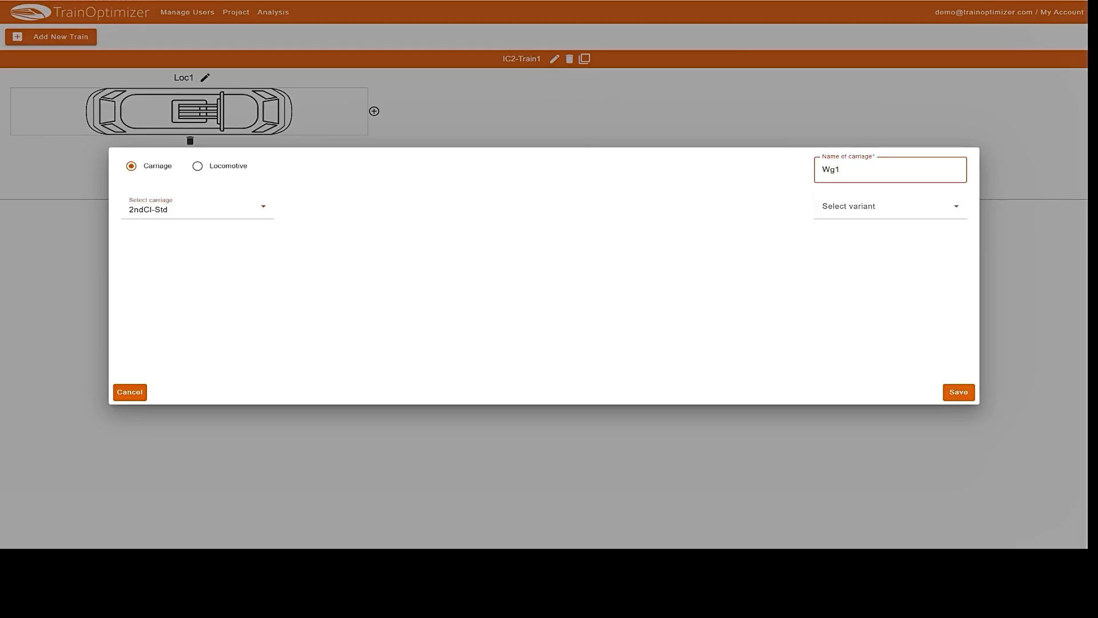
pyautogui.click(873, 216)
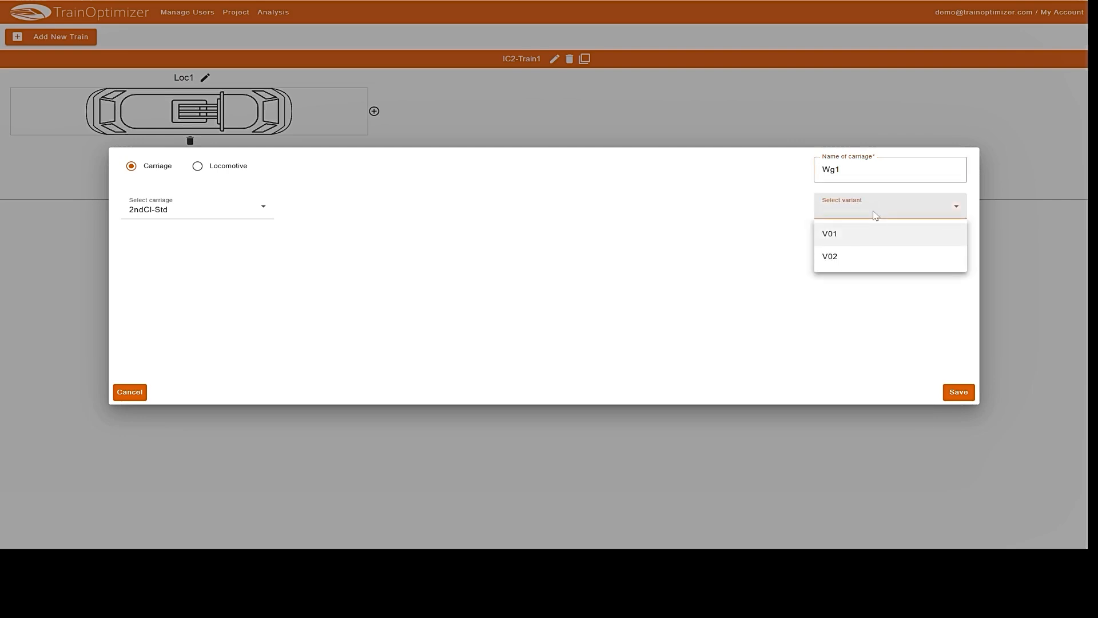
pyautogui.click(838, 240)
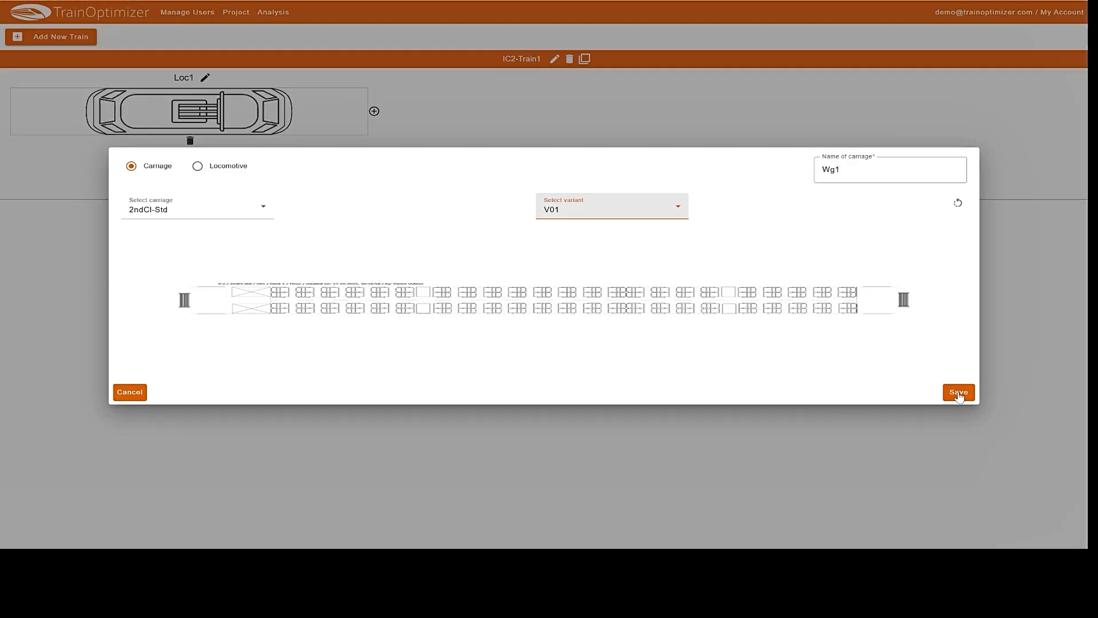
pyautogui.click(959, 394)
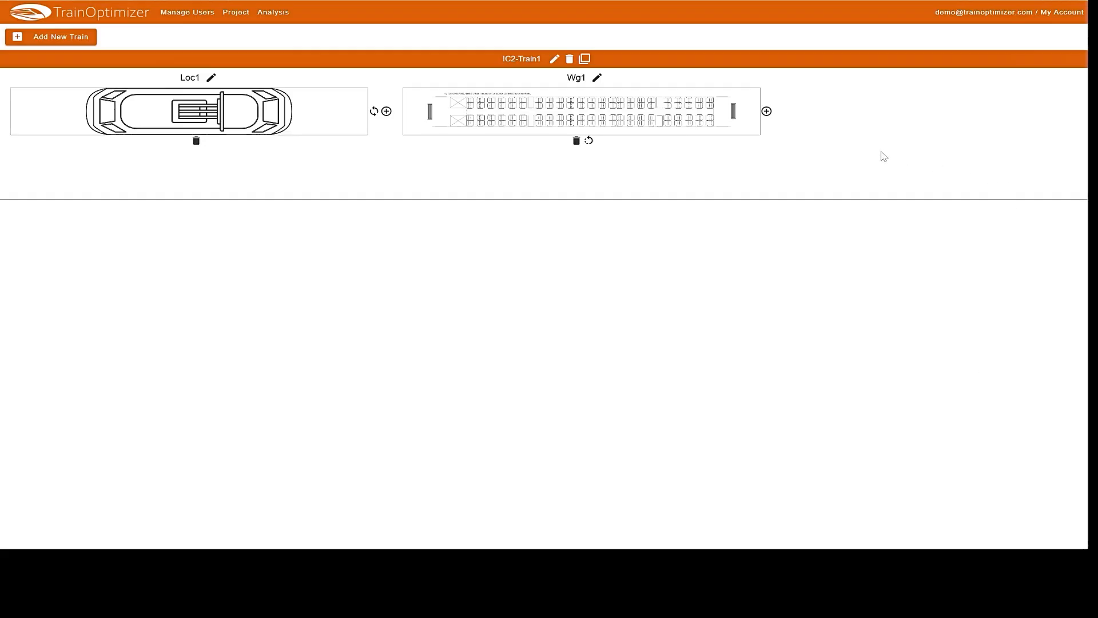
# - Add a carriage named Wg2 behind Wg1, using carriage 2ndCl-Std in variant V02
pyautogui.click(768, 111)
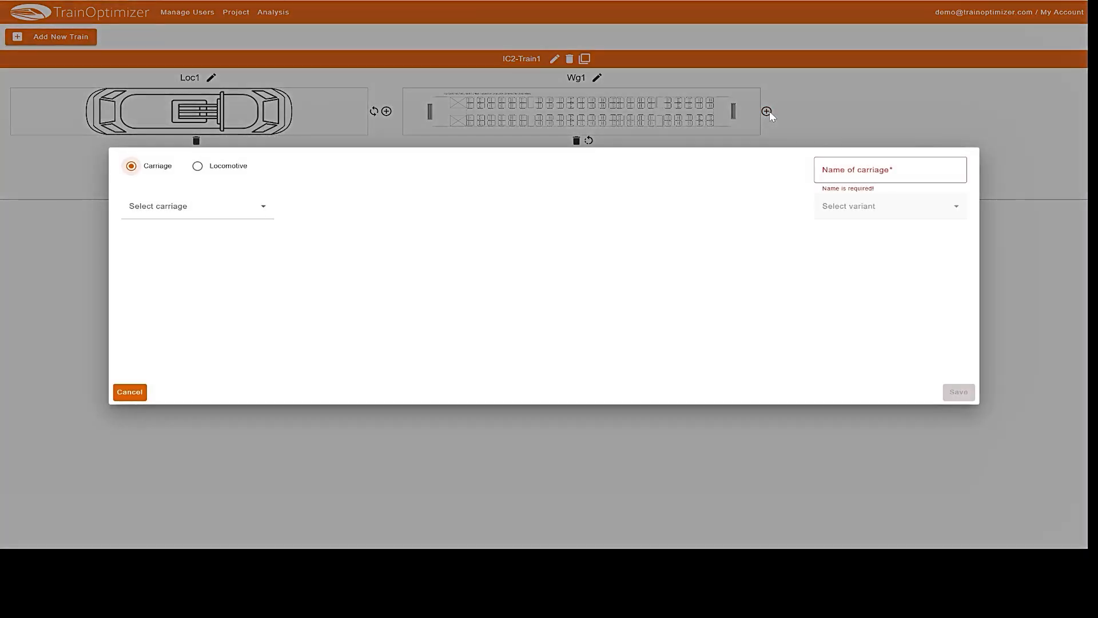
pyautogui.click(243, 208)
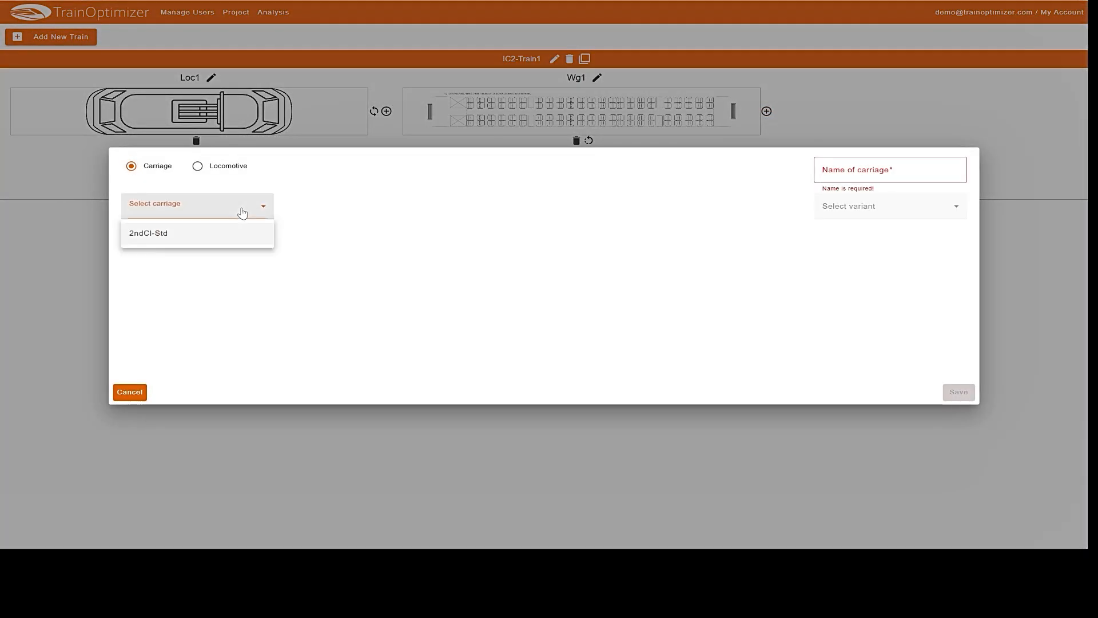
pyautogui.click(215, 244)
pyautogui.click(890, 170)
pyautogui.write('Wg2')
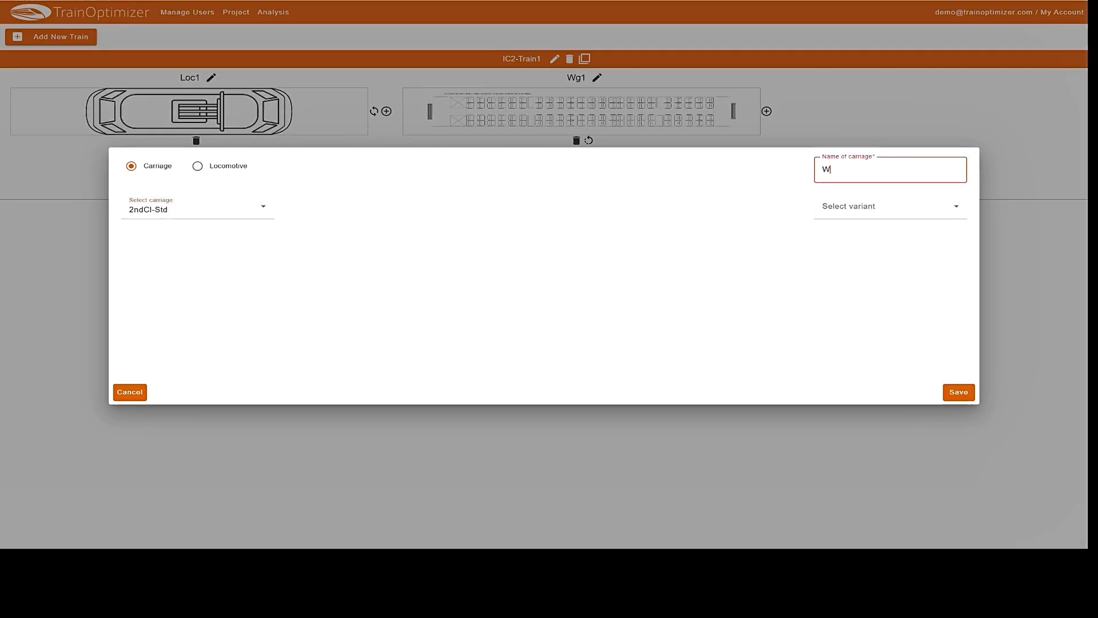
pyautogui.click(921, 206)
pyautogui.click(840, 256)
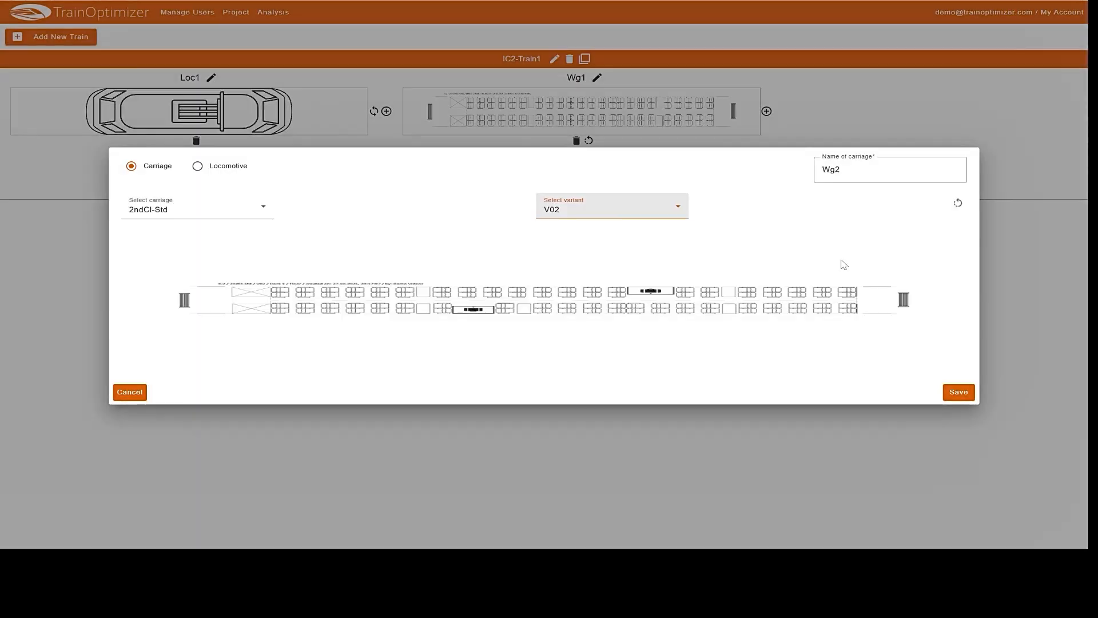
pyautogui.click(958, 392)
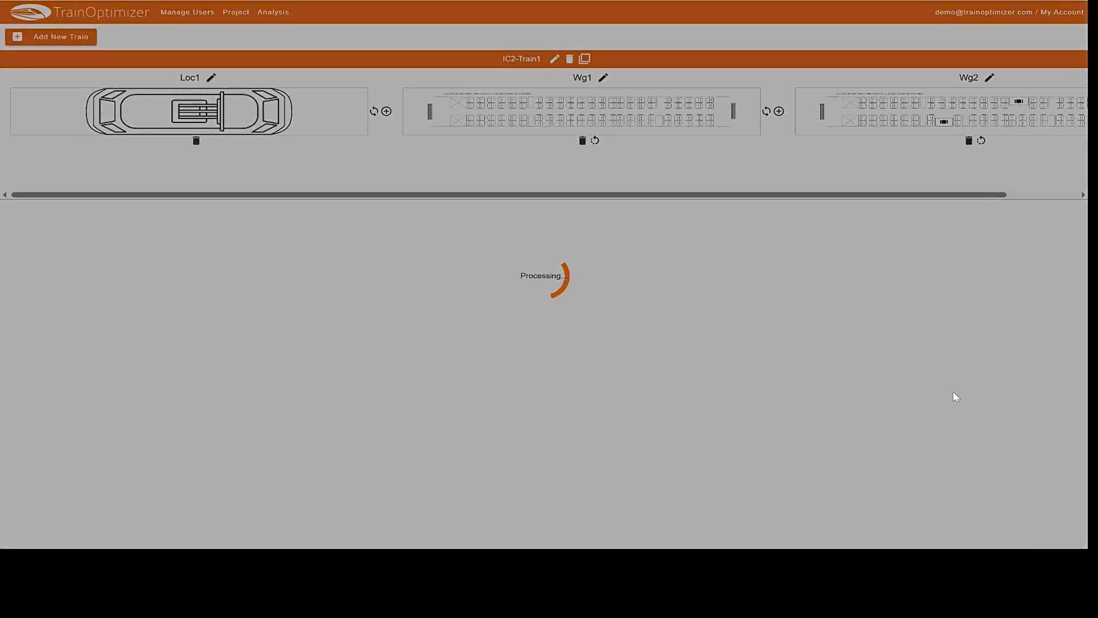
# - Add a carriage named Wg3 behind Wg2, using carriage 2ndCl-Std in variant V02
pyautogui.moveTo(810, 196); pyautogui.dragTo(881, 195)
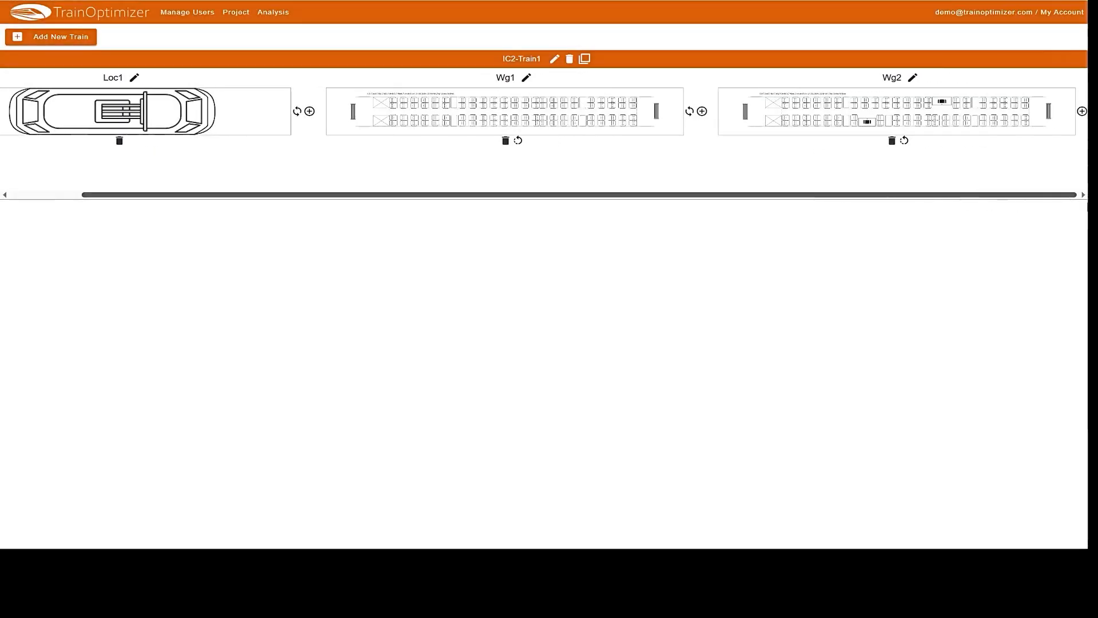
pyautogui.click(1080, 113)
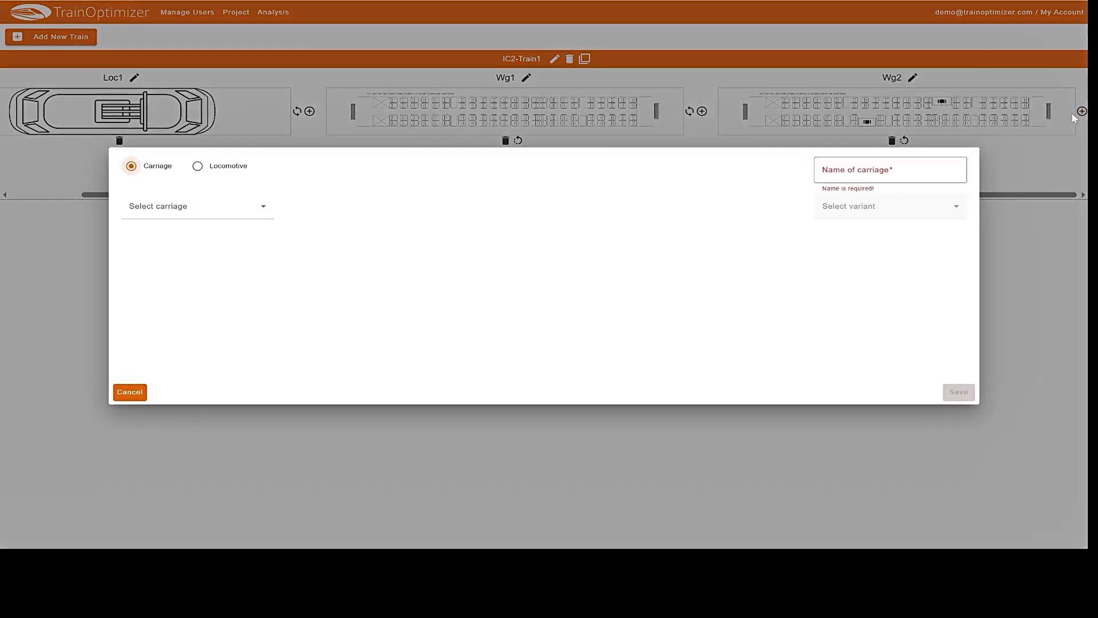
pyautogui.click(164, 212)
pyautogui.click(165, 240)
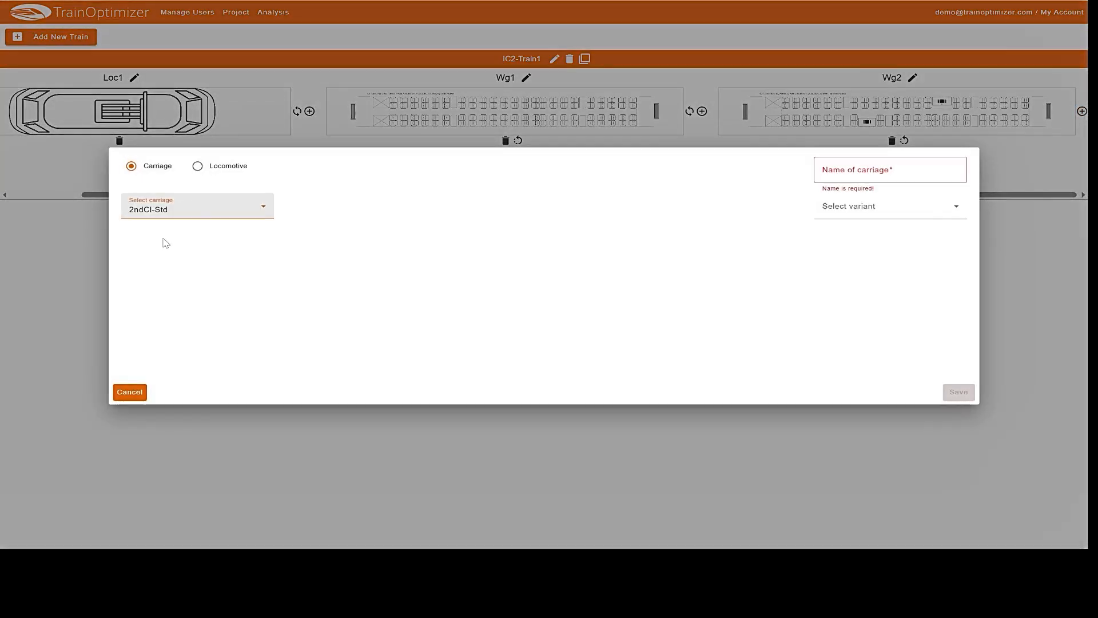
pyautogui.click(879, 177)
pyautogui.write('Wg3')
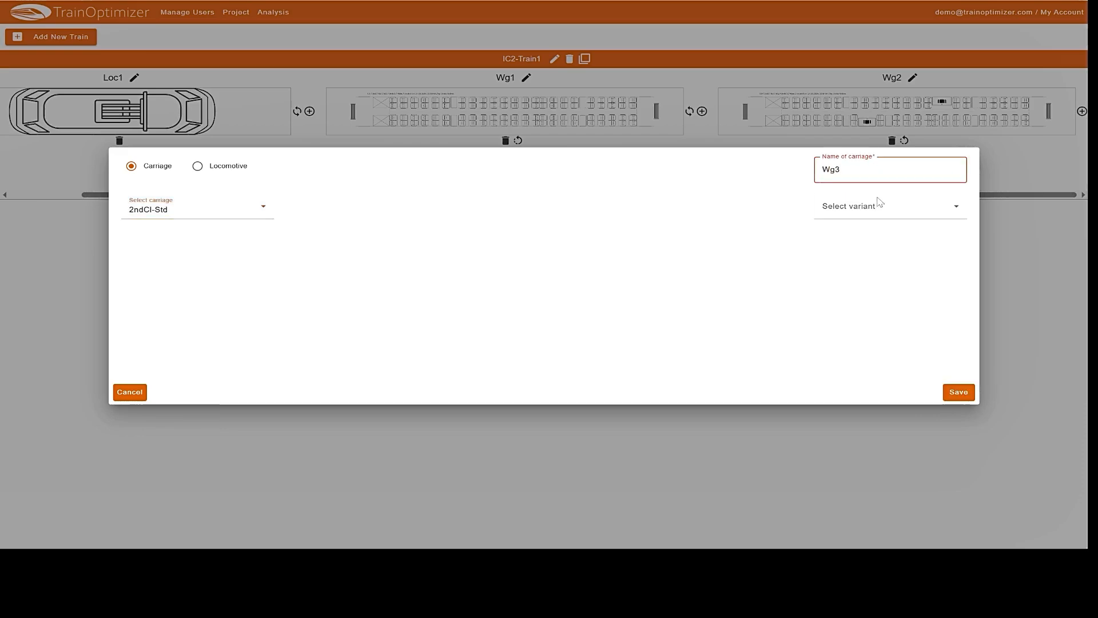
pyautogui.click(880, 203)
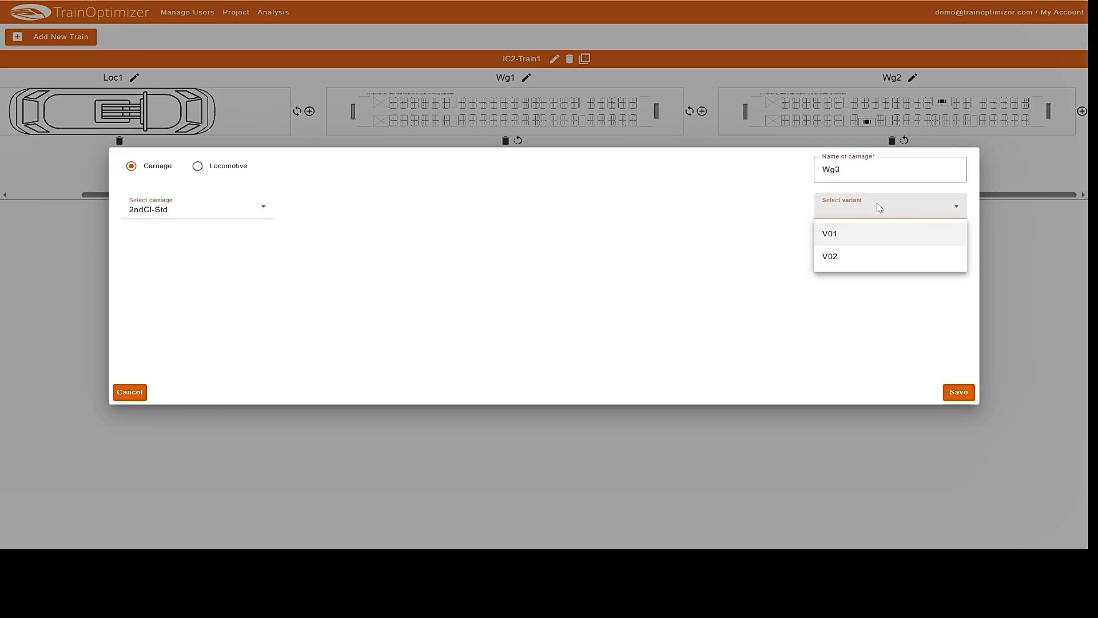
pyautogui.click(841, 256)
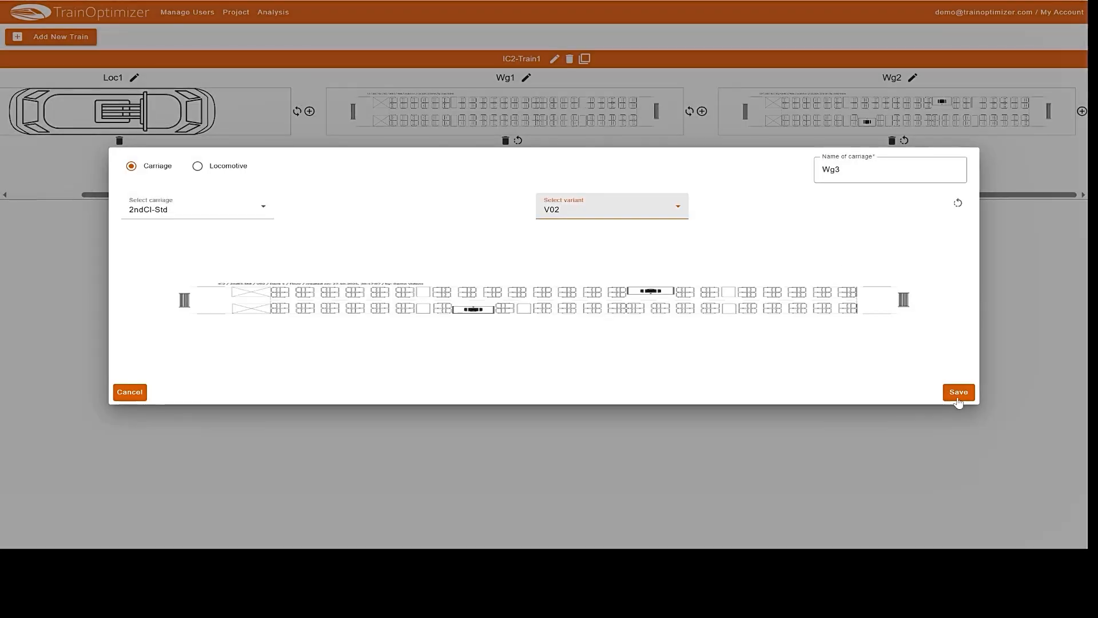
pyautogui.click(959, 392)
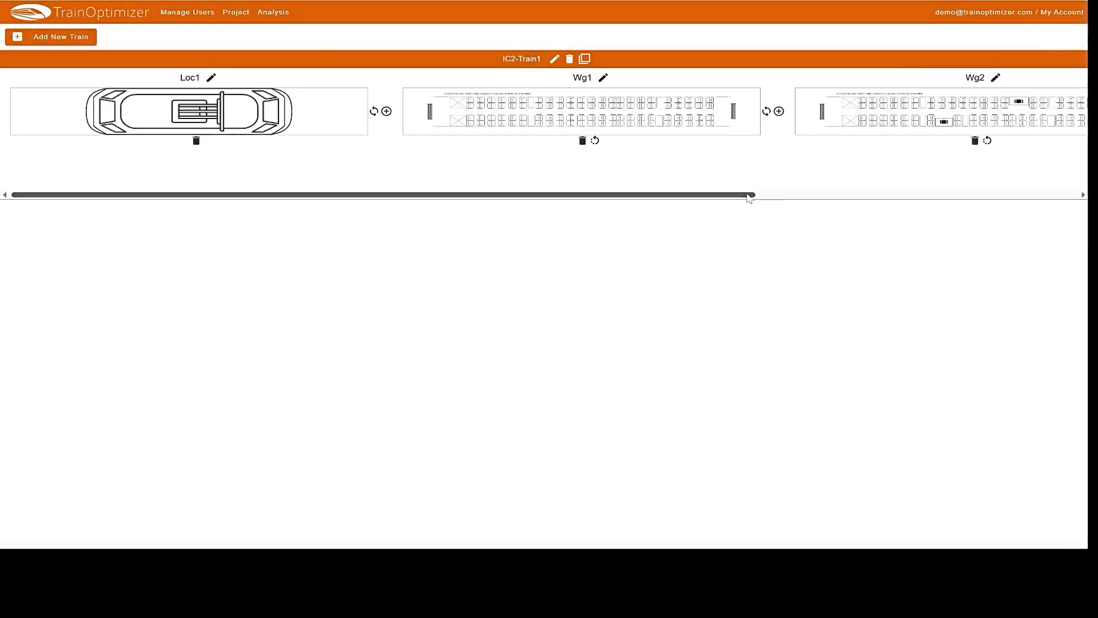
# - Rotate carriage Wg3 so that it faces the opposite direction in the train
pyautogui.moveTo(747, 196); pyautogui.dragTo(1084, 196)
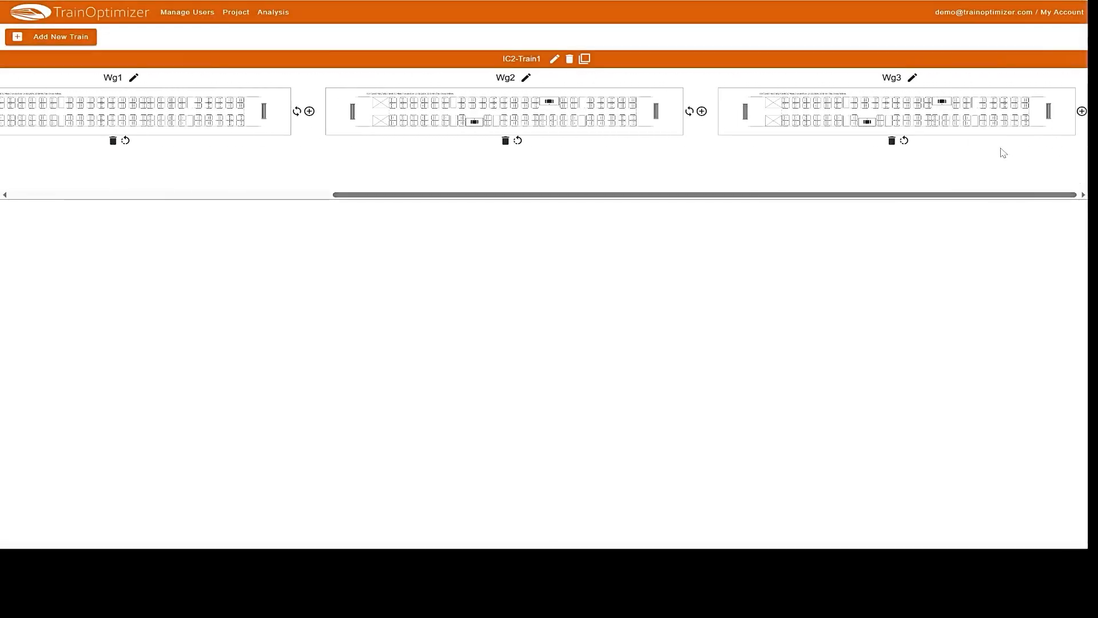
pyautogui.click(904, 140)
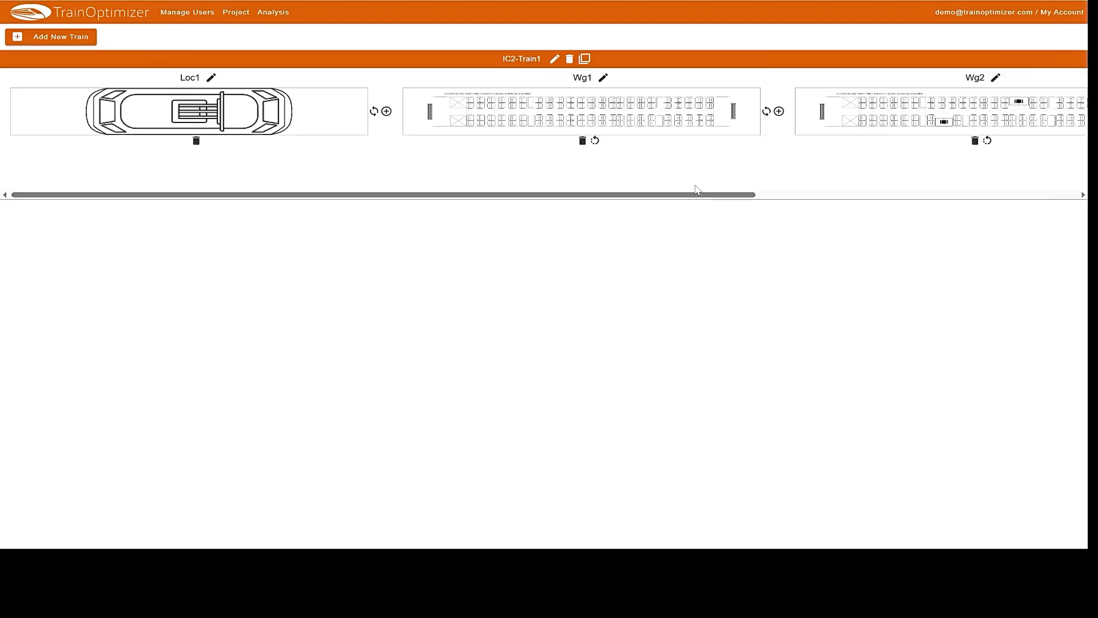
# - Add a carriage named Wg4 behind Wg3, using carriage 2ndCl-Std in variant V01
pyautogui.moveTo(690, 194); pyautogui.dragTo(1087, 211)
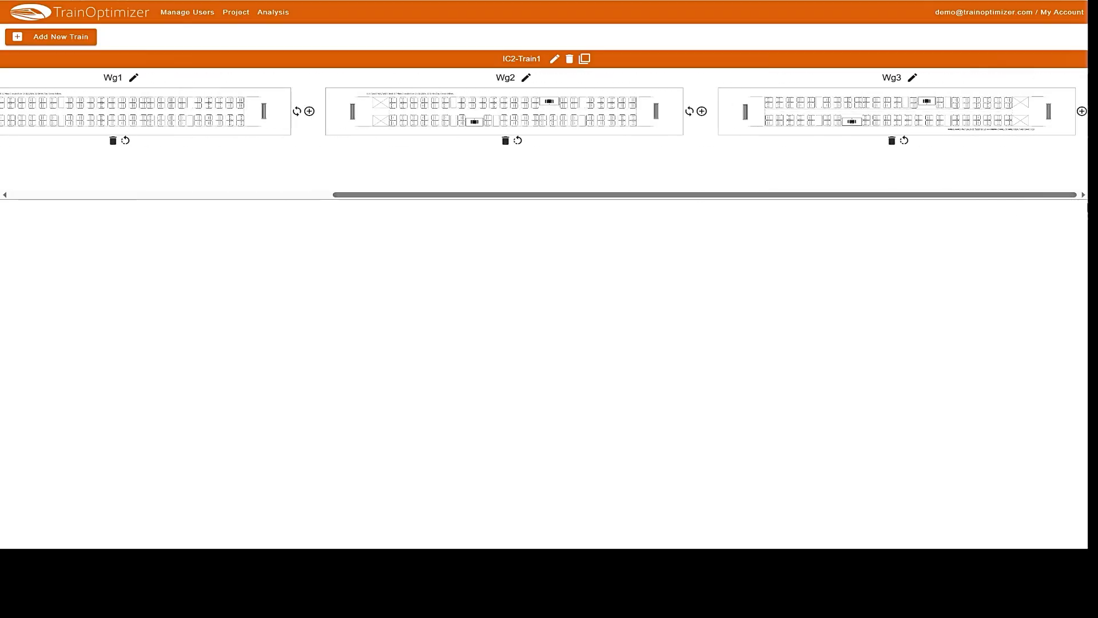
pyautogui.click(1082, 111)
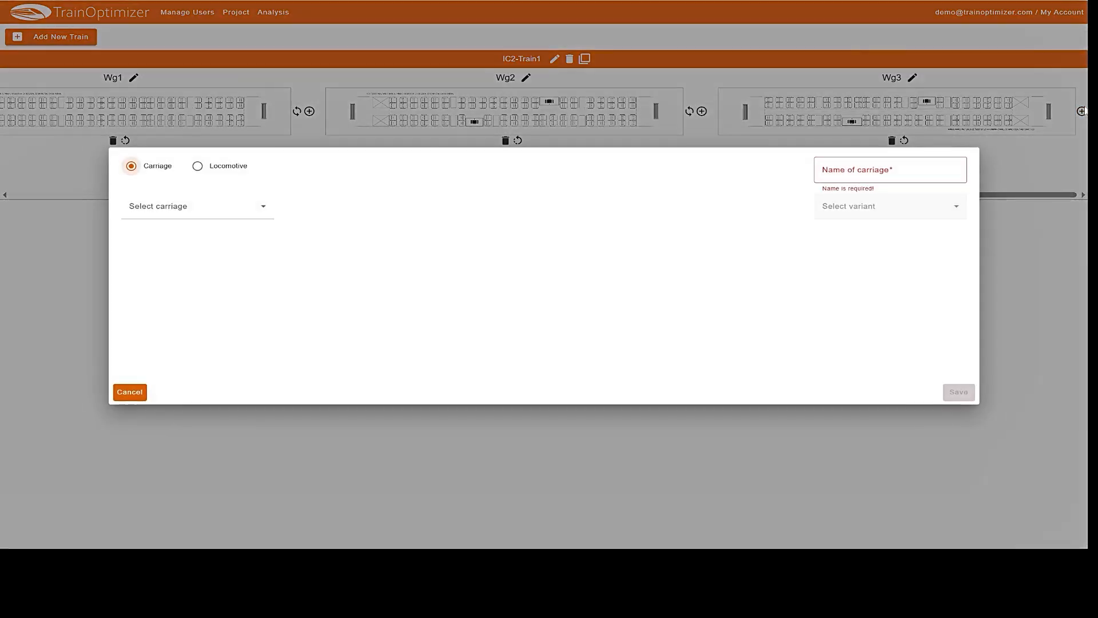
pyautogui.click(160, 212)
pyautogui.click(158, 237)
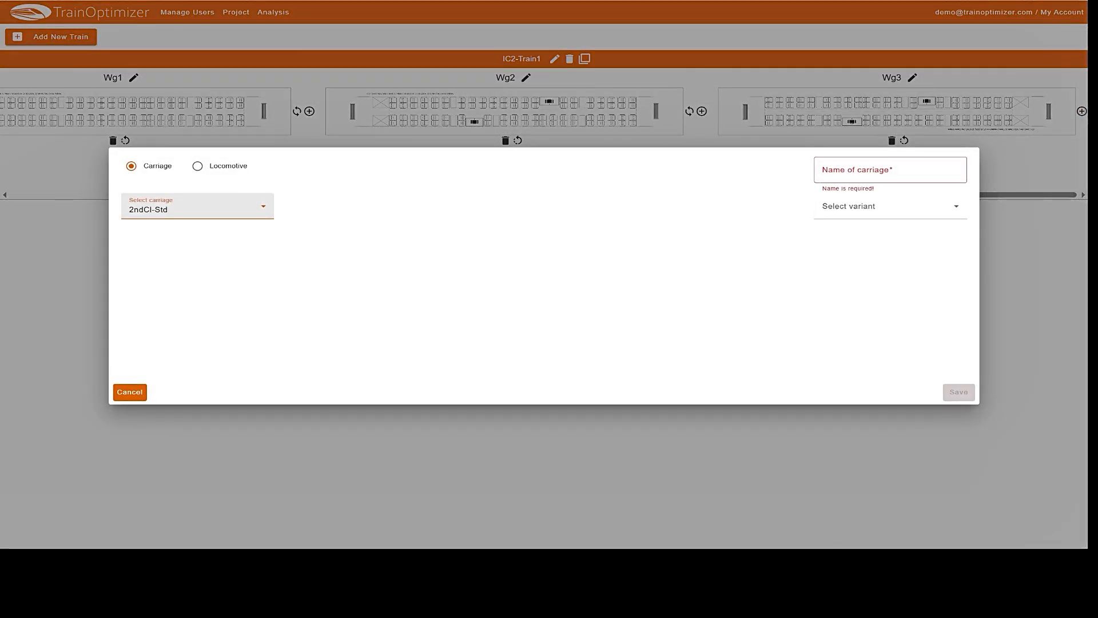
pyautogui.click(881, 170)
pyautogui.write('Wg4')
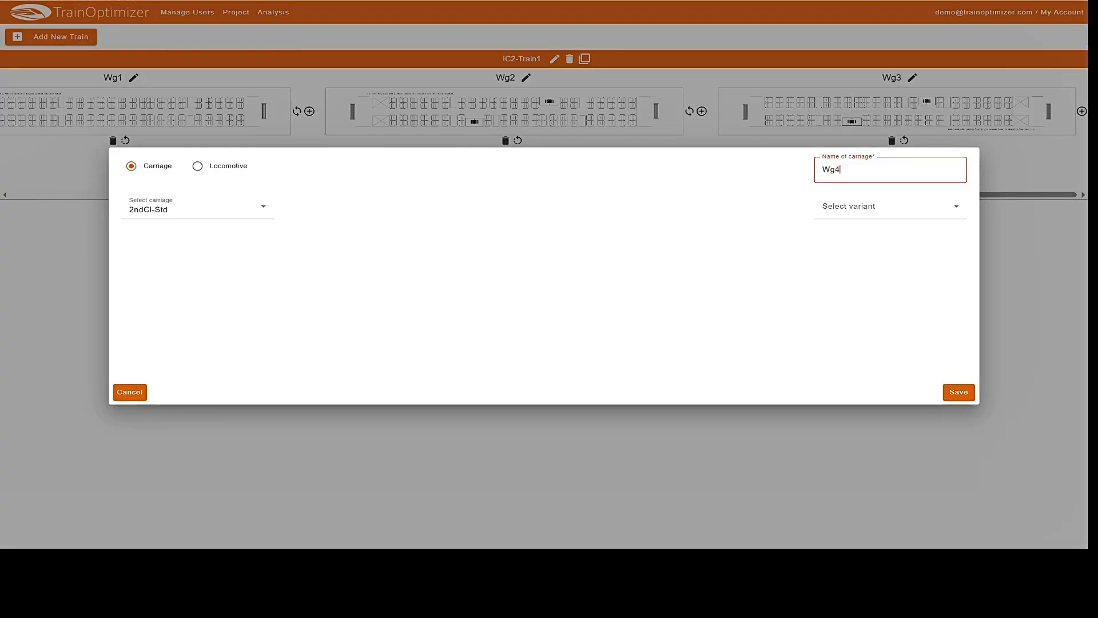
pyautogui.click(895, 206)
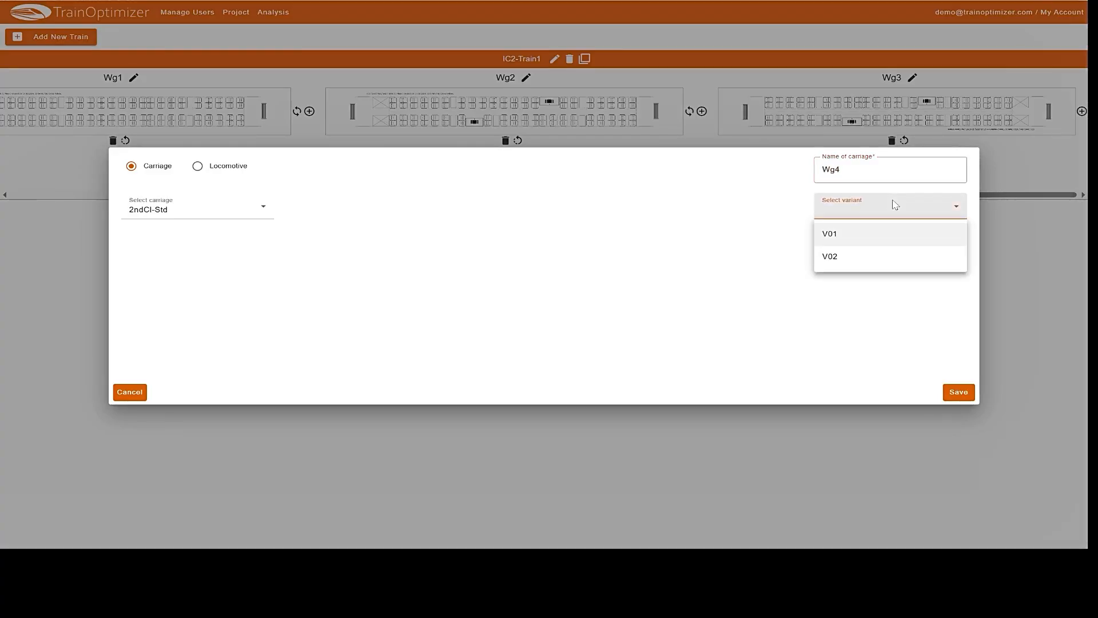
pyautogui.click(847, 236)
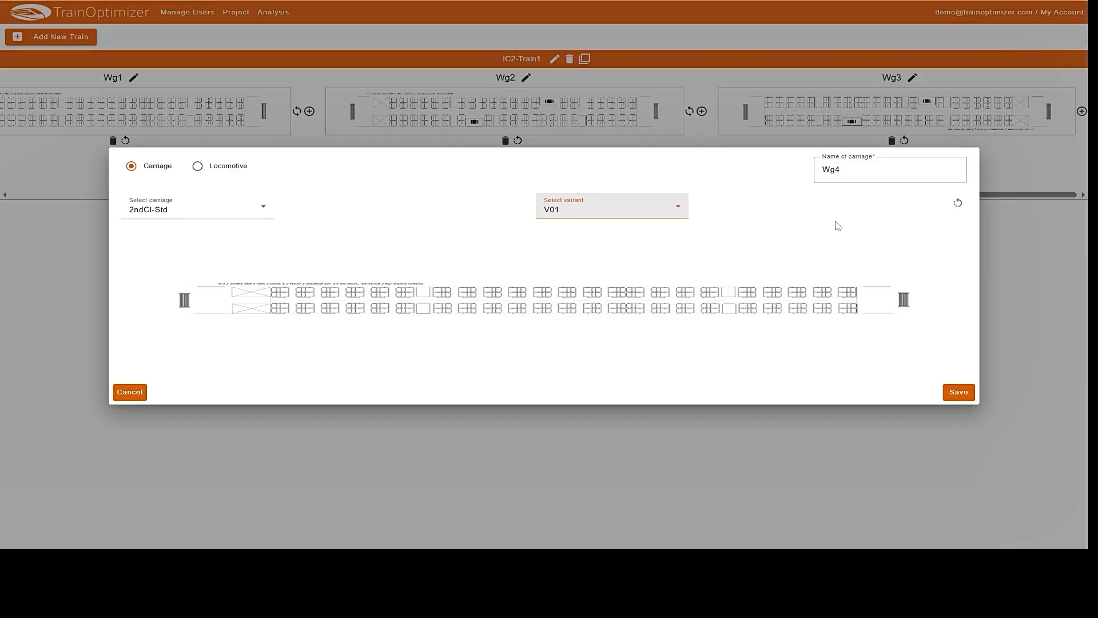
pyautogui.click(955, 393)
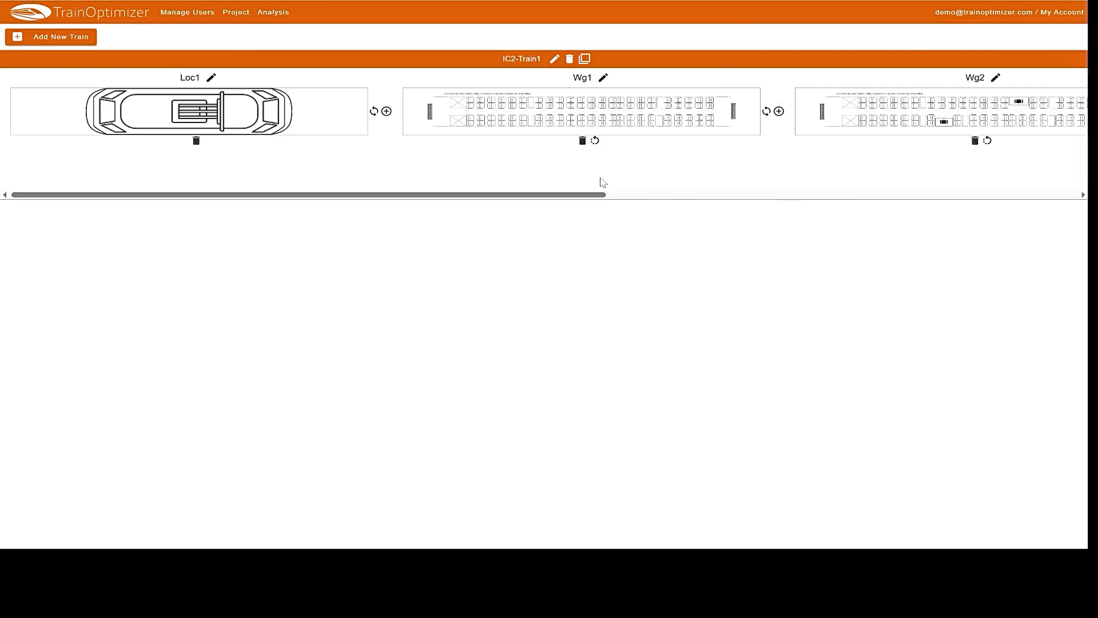
# - Rotate carriage Wg4 to face the opposite direction and review the order of the carriages in the train
pyautogui.click(614, 196)
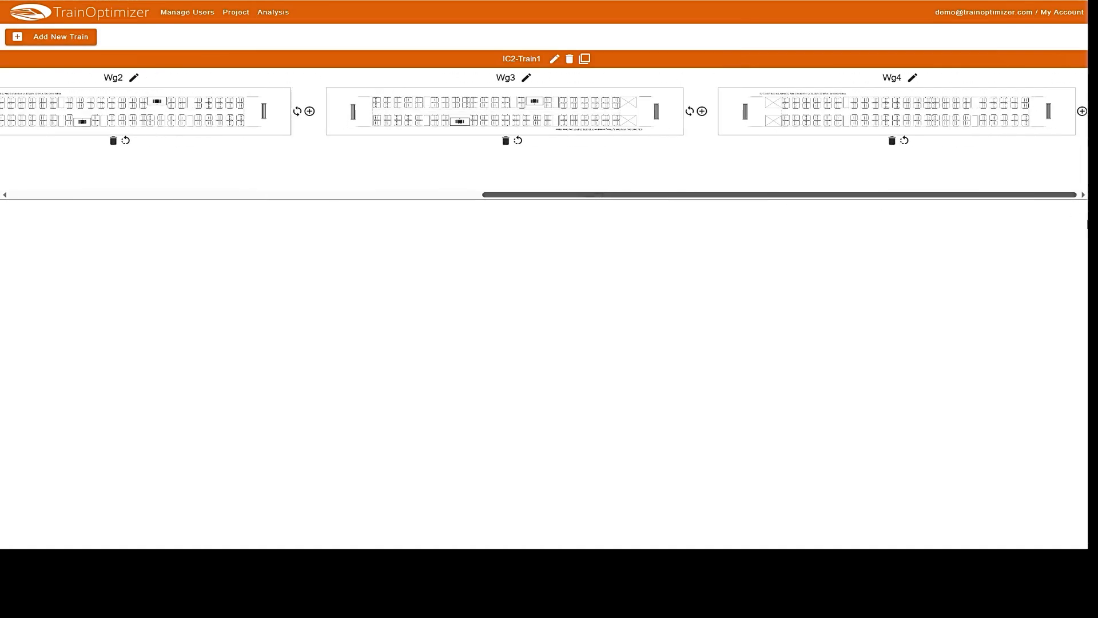
pyautogui.click(905, 141)
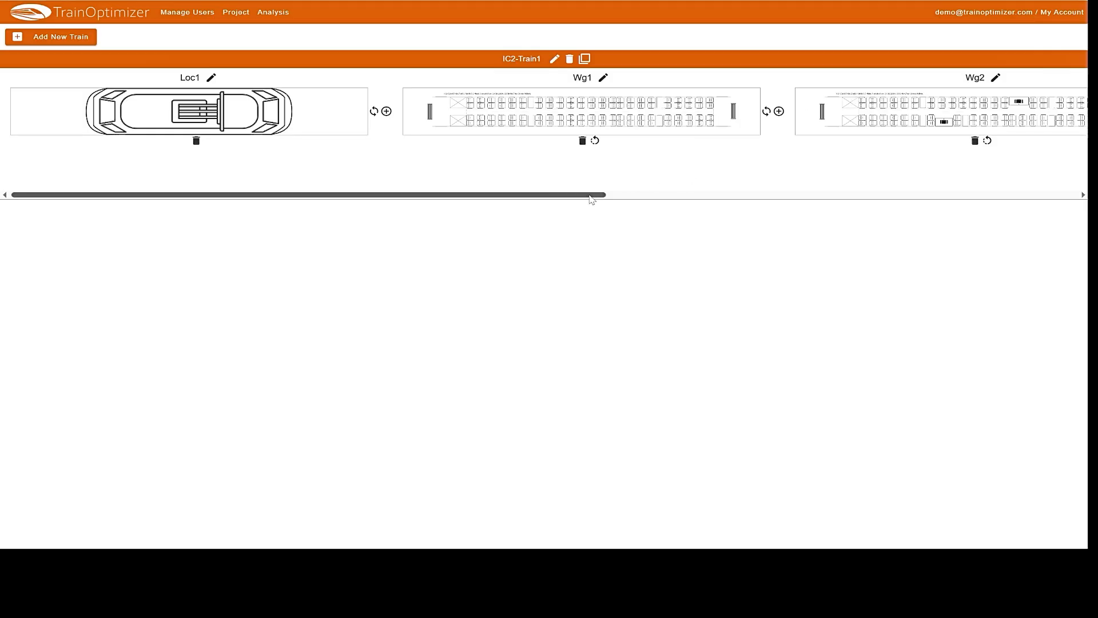
pyautogui.moveTo(593, 196); pyautogui.dragTo(775, 218)
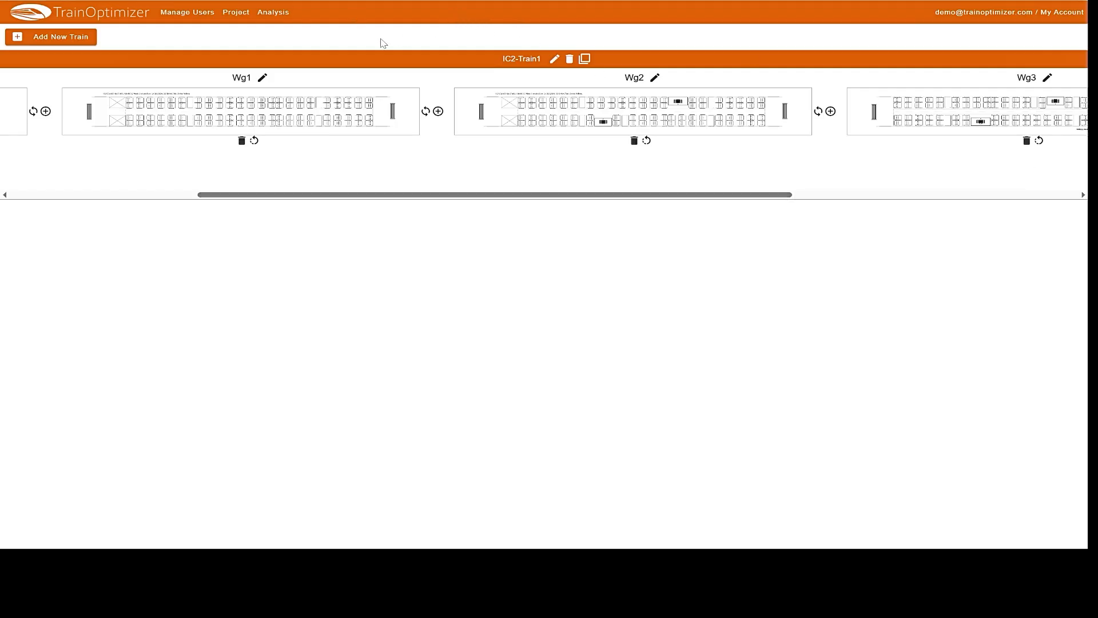
# - Set up a train evaluation for project IC2 with the travel mixes Business trip day and Peak travel day
pyautogui.click(272, 14)
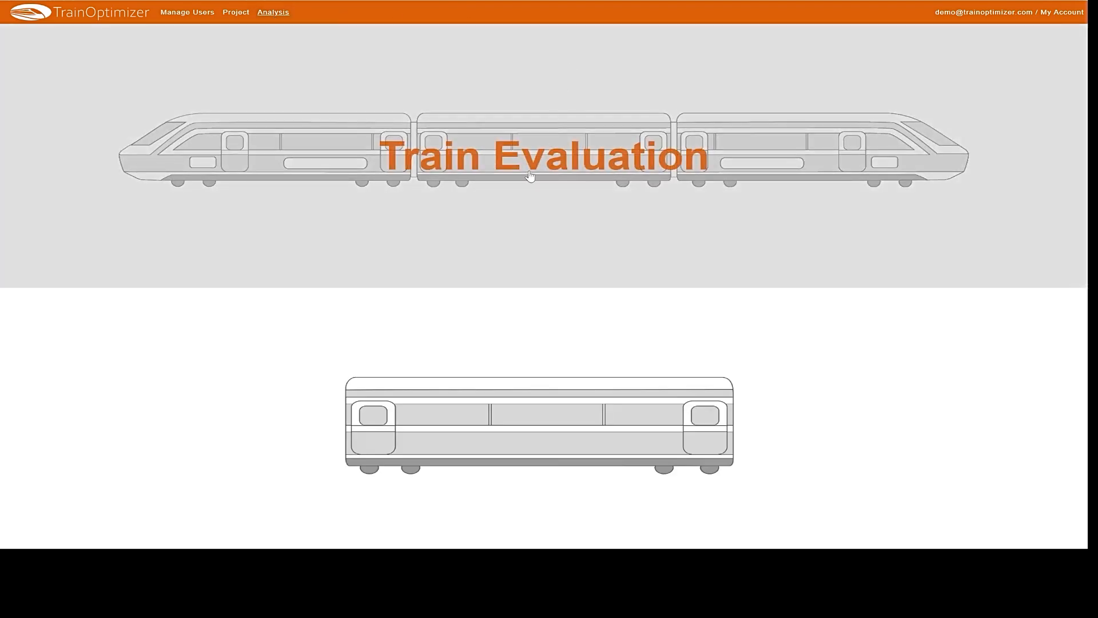
pyautogui.click(531, 176)
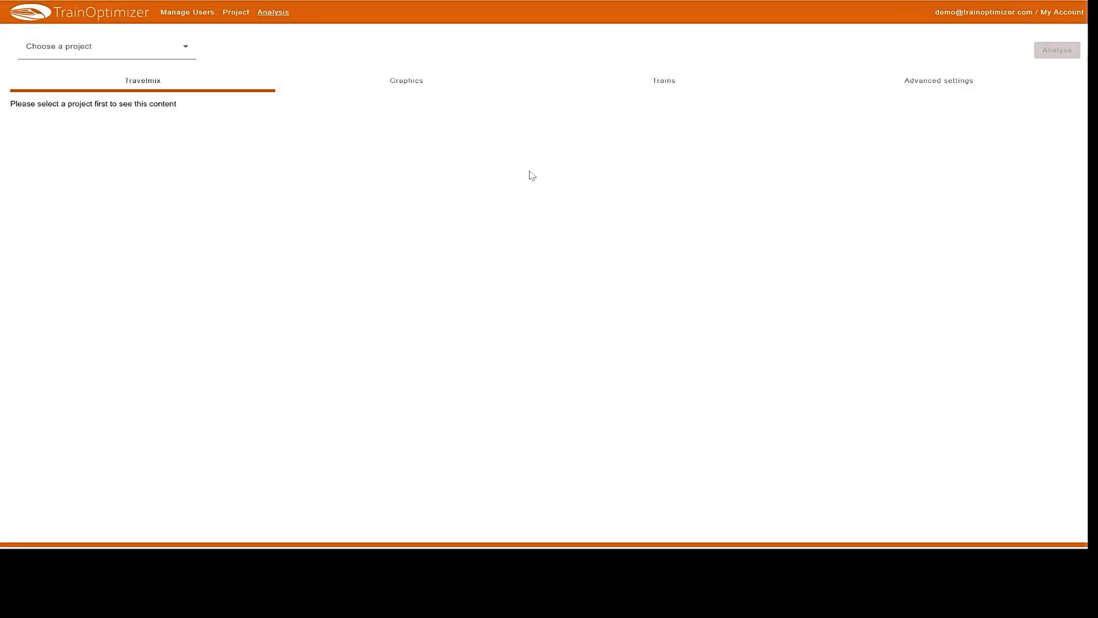
pyautogui.click(116, 51)
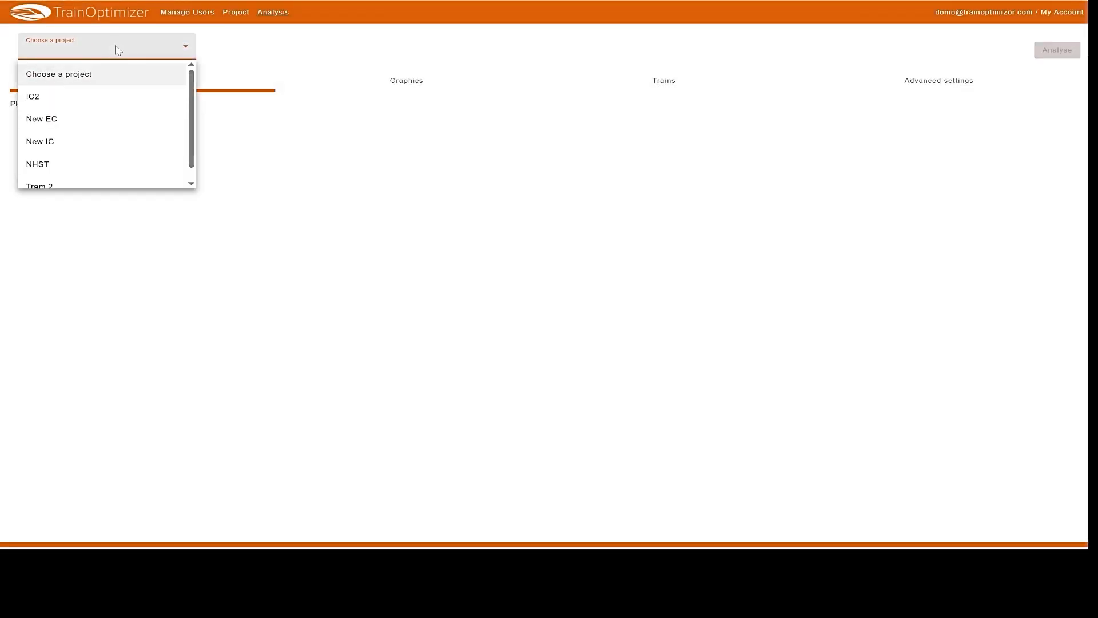
pyautogui.click(52, 102)
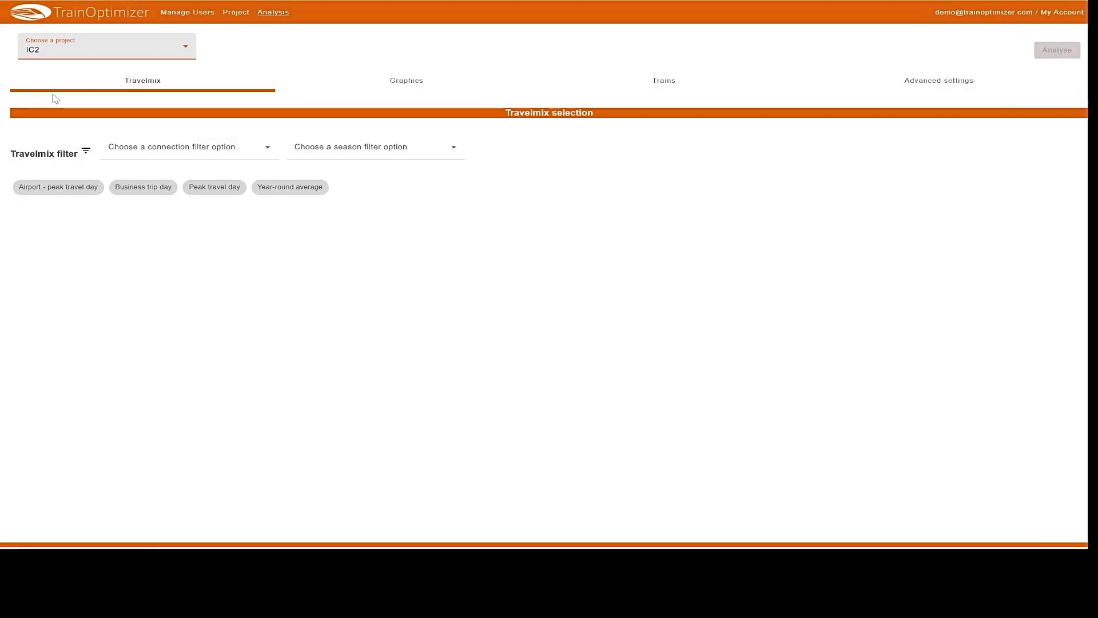
pyautogui.click(165, 188)
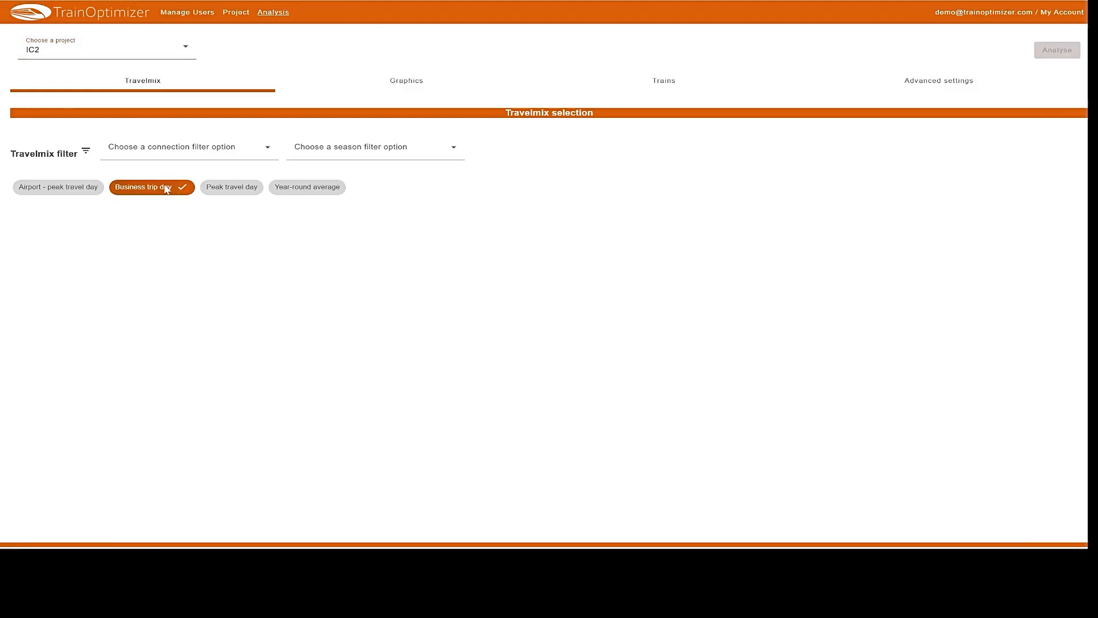
pyautogui.click(243, 193)
# - Select all baggage stowability and seat availability graphics, plus Time need all passengers / Comparison Doors per train and Comparison Travel mixes
pyautogui.click(421, 89)
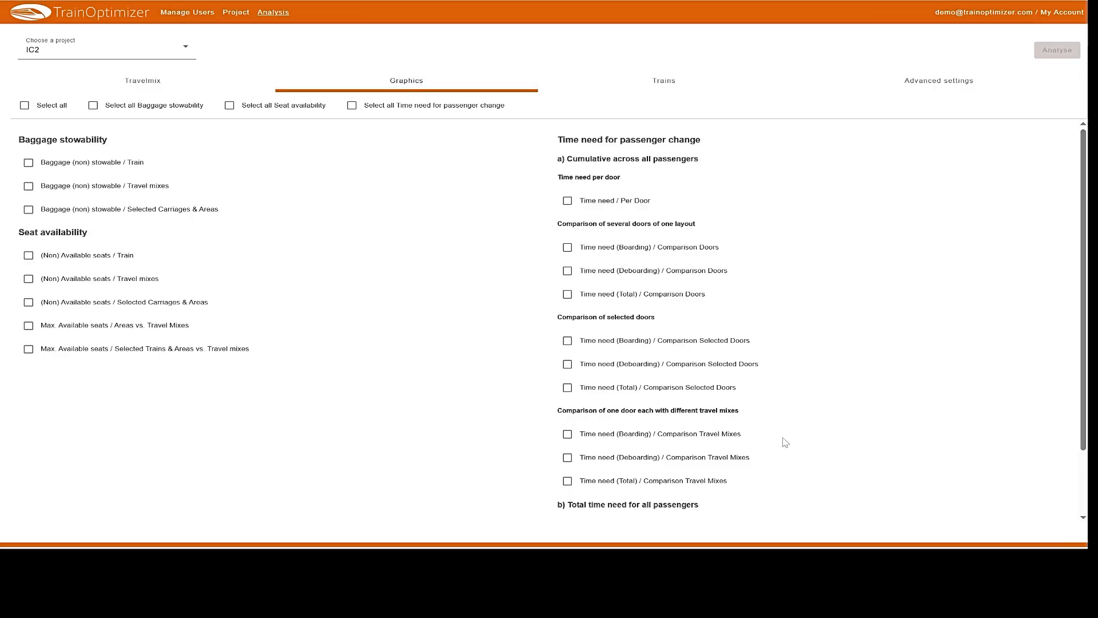
pyautogui.scroll(-2, 687, 475)
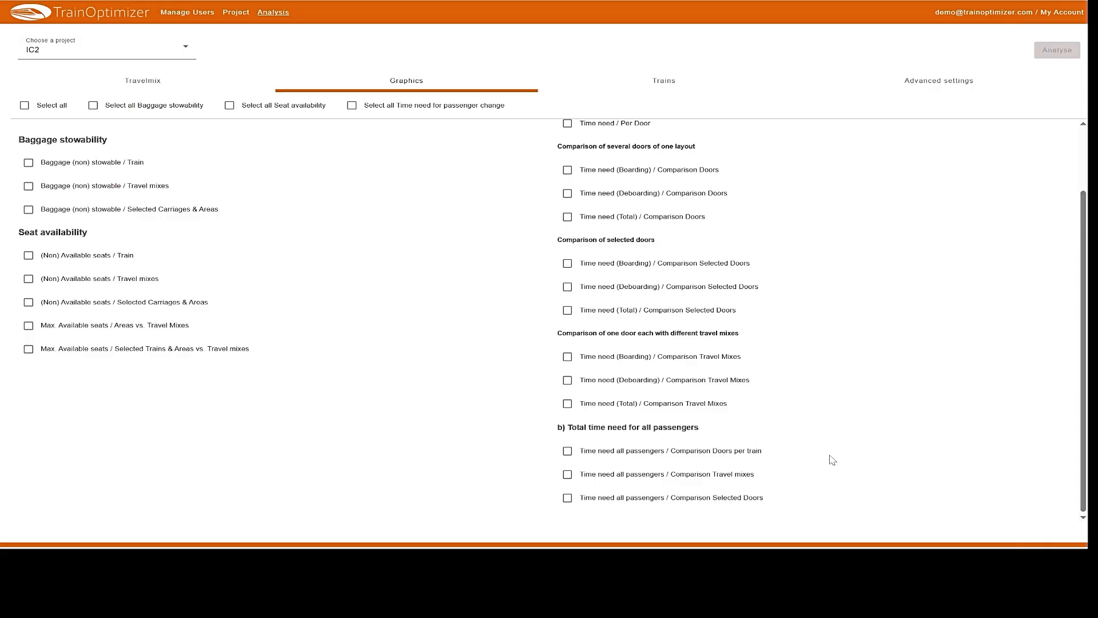
pyautogui.click(568, 451)
pyautogui.click(568, 475)
pyautogui.scroll(1, 884, 418)
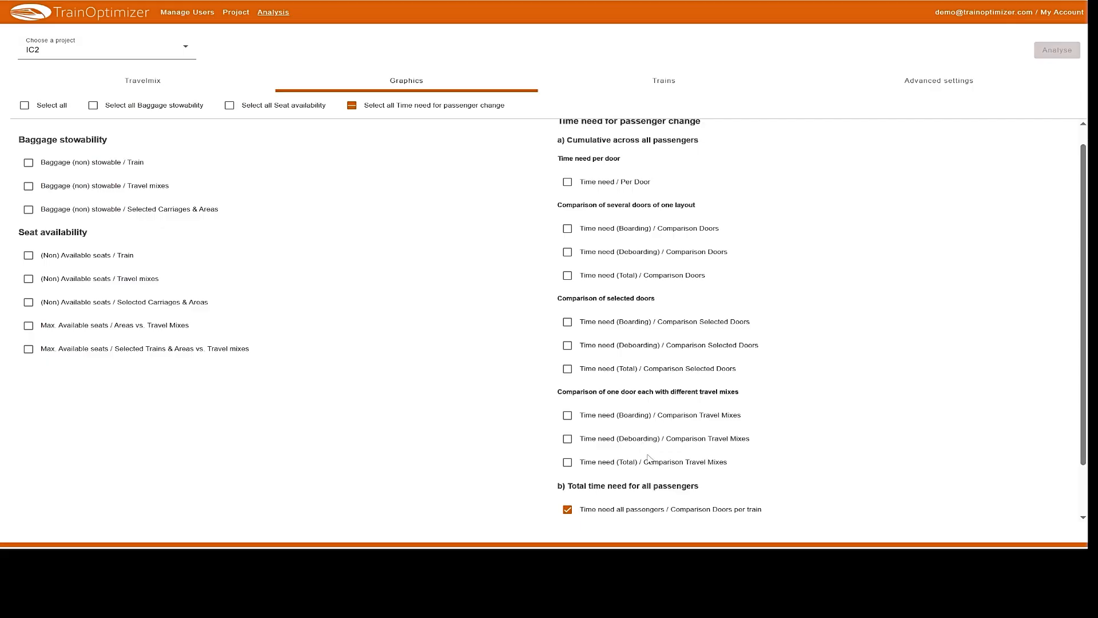
pyautogui.scroll(1, 648, 458)
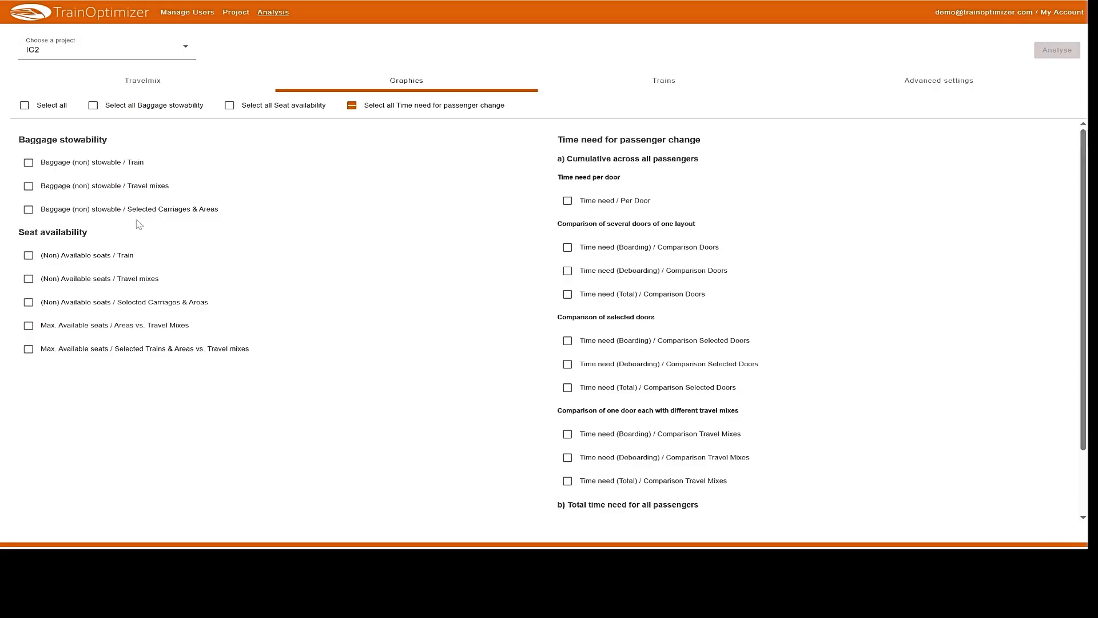
pyautogui.click(92, 106)
pyautogui.click(229, 106)
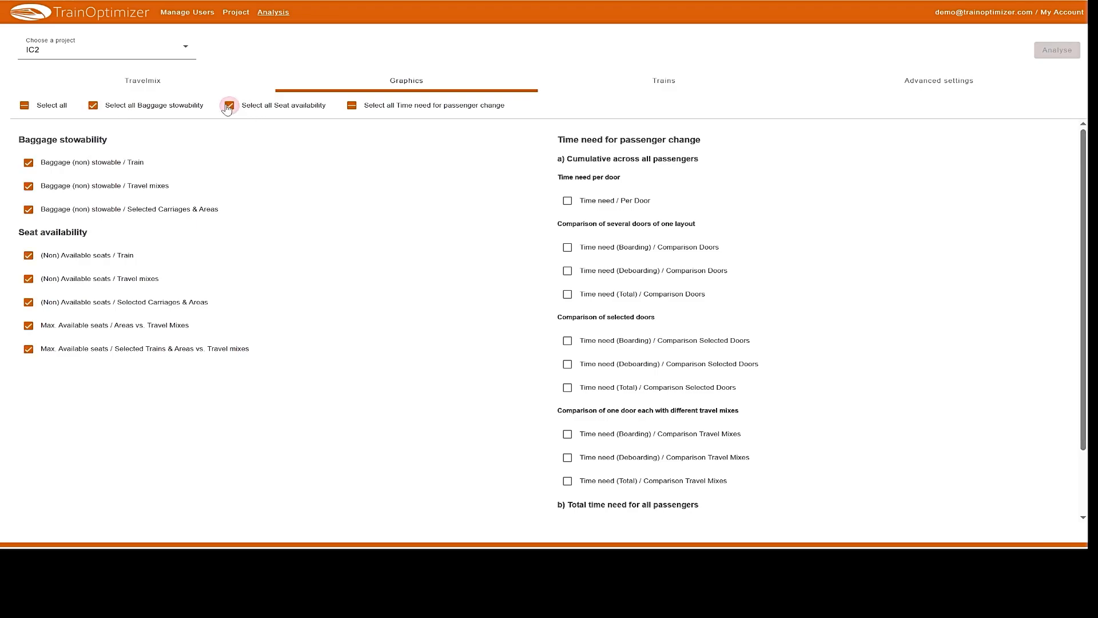
# - Include IC2-Train1 in the evaluation with all upper doors and Area 1 of carriages Wg1, Wg2, Wg3 and Wg4
pyautogui.click(672, 81)
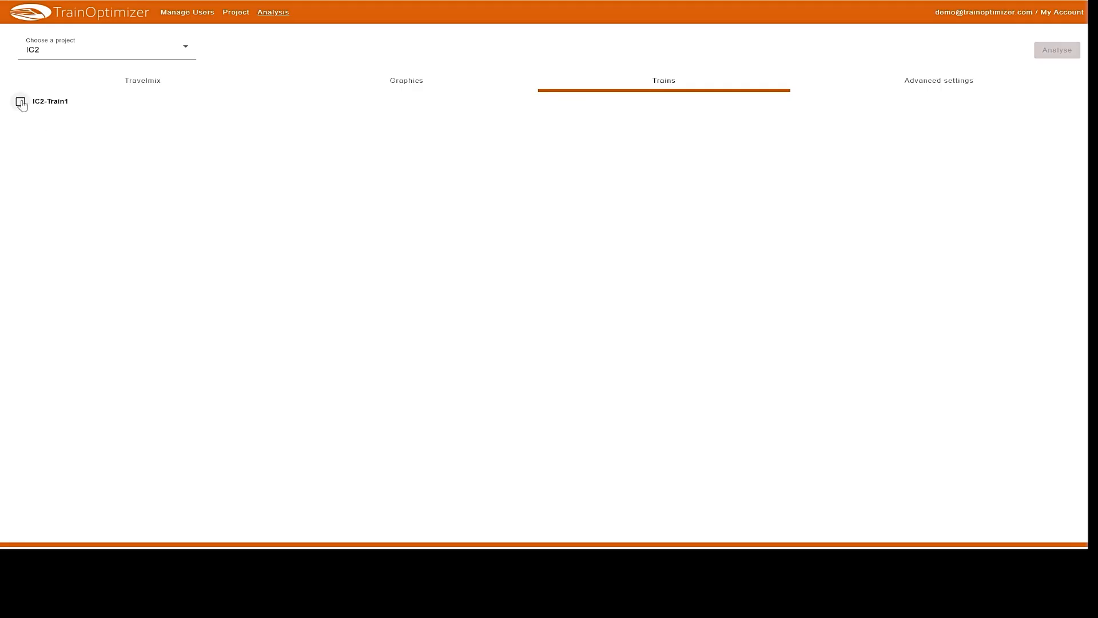
pyautogui.click(21, 102)
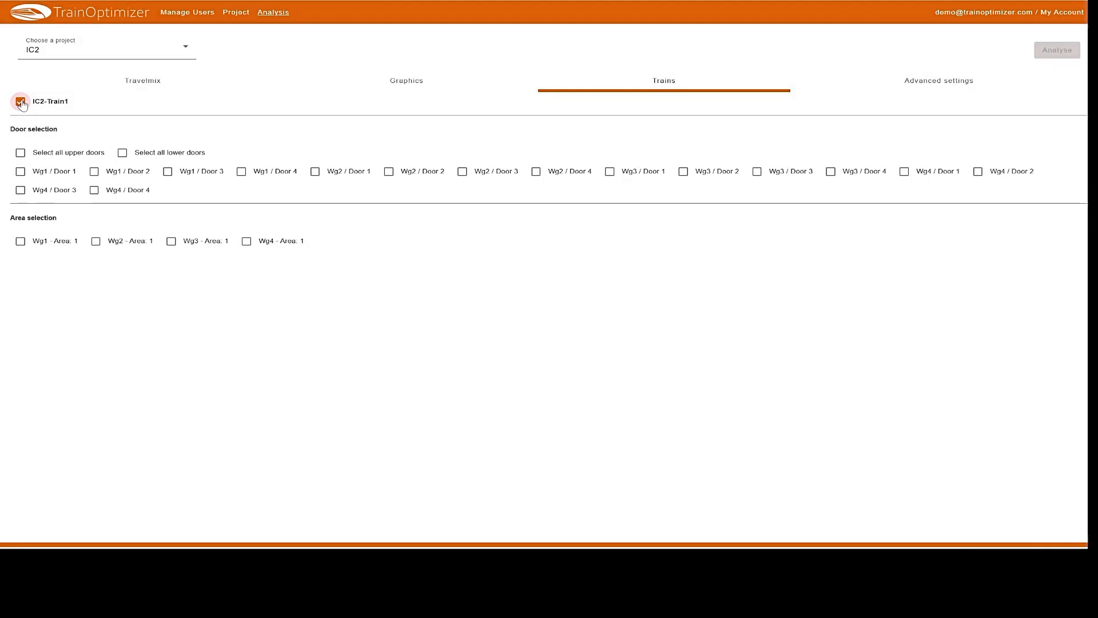
pyautogui.click(52, 157)
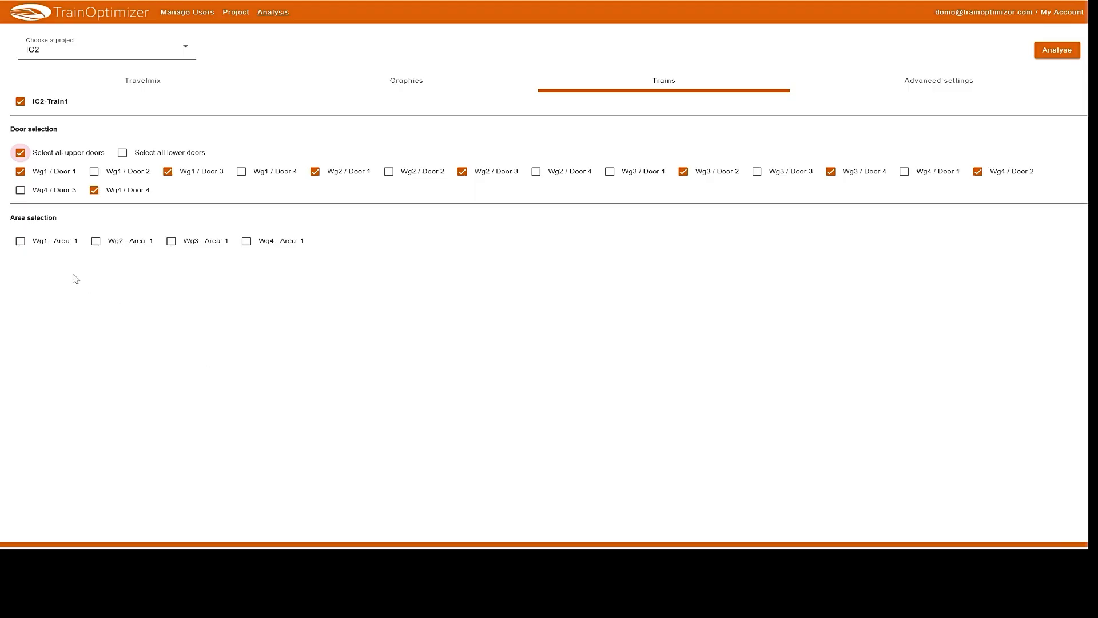
pyautogui.click(22, 242)
pyautogui.click(95, 242)
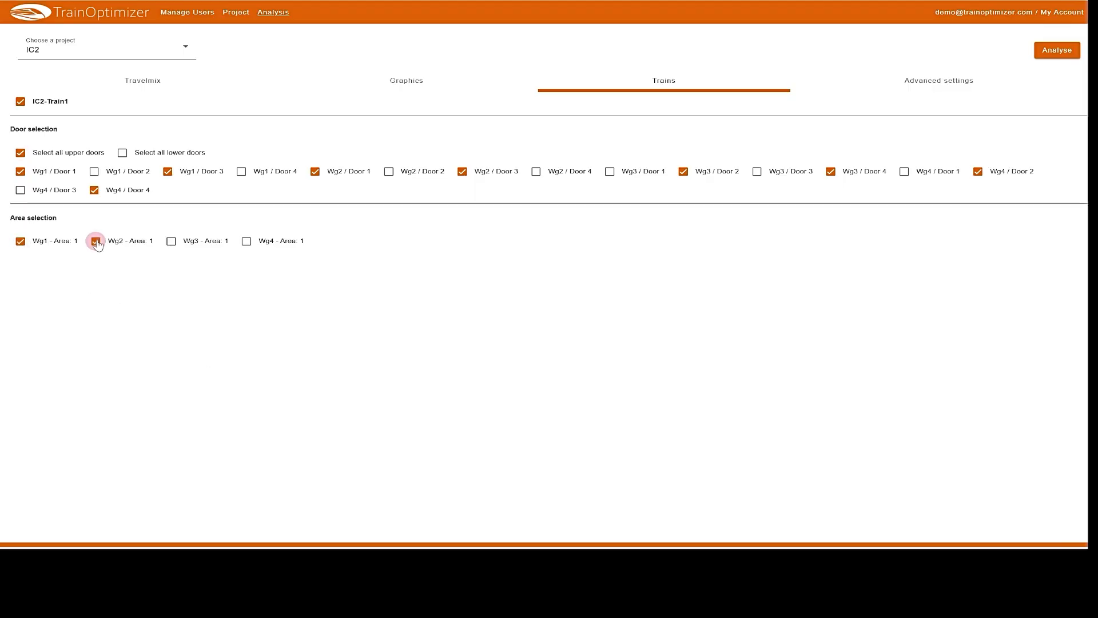
pyautogui.click(171, 242)
pyautogui.click(245, 242)
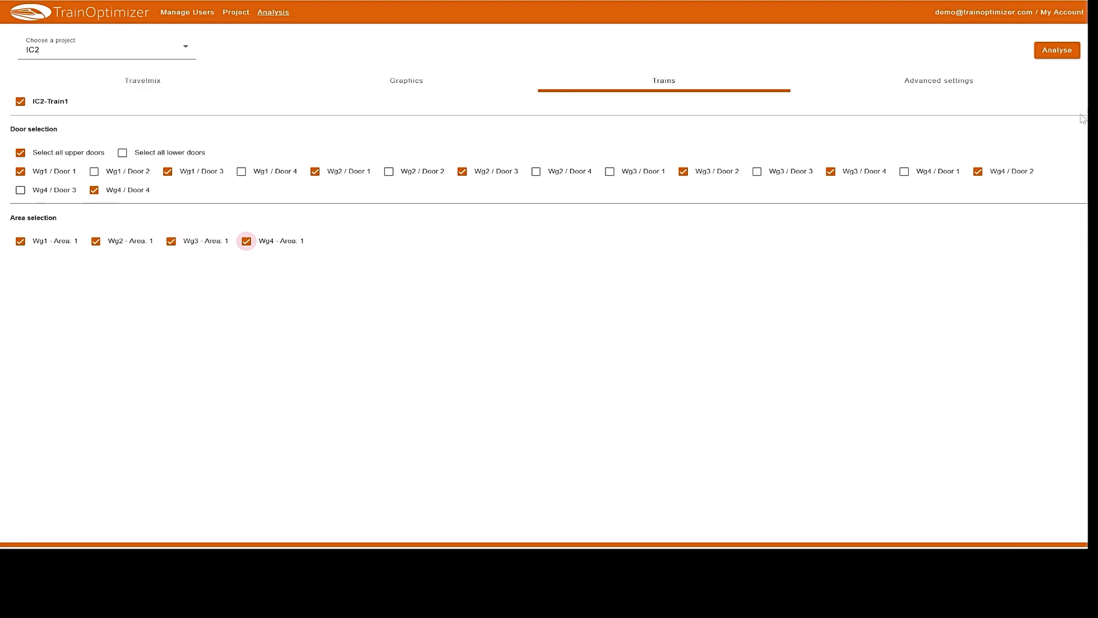
# - Check the advanced settings, run the train analysis and show the downloaded result archive in its folder
pyautogui.click(923, 90)
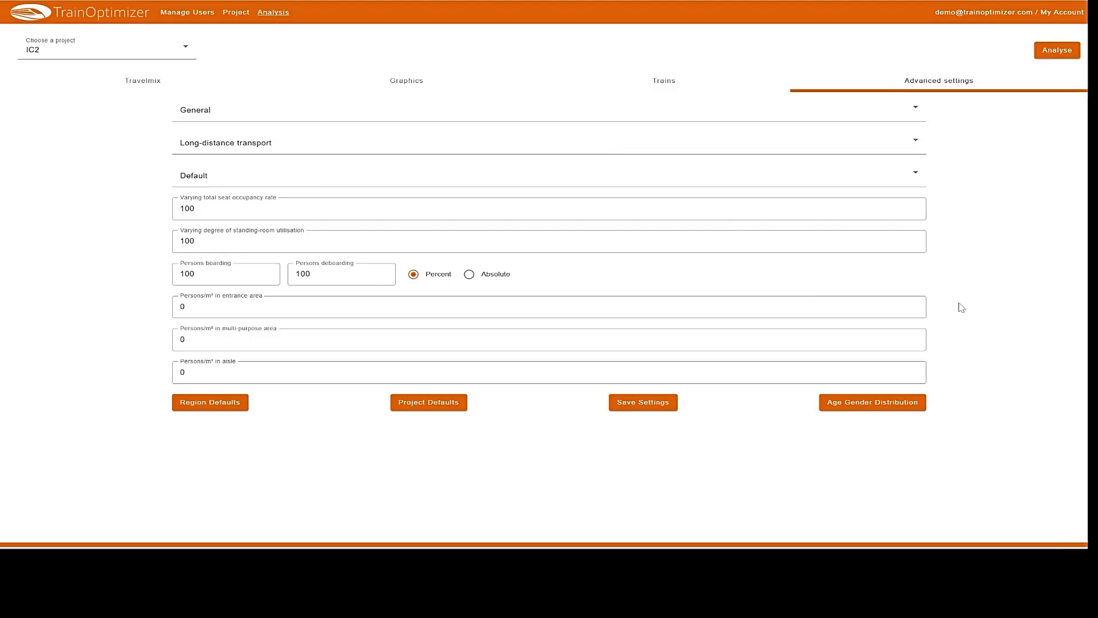
pyautogui.click(1060, 52)
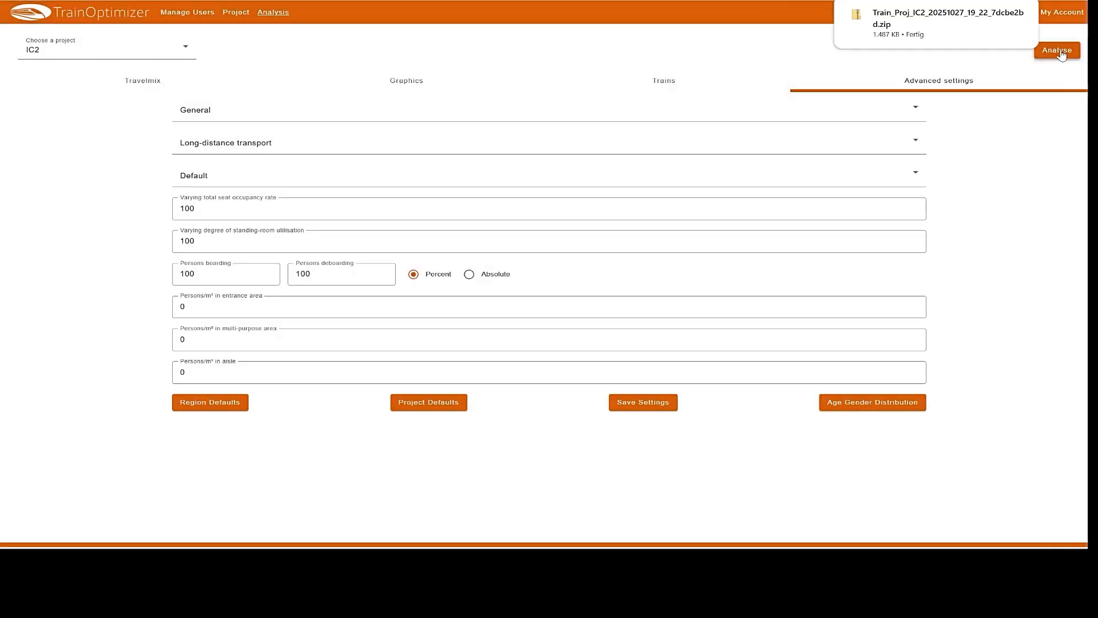
pyautogui.moveTo(995, 36)
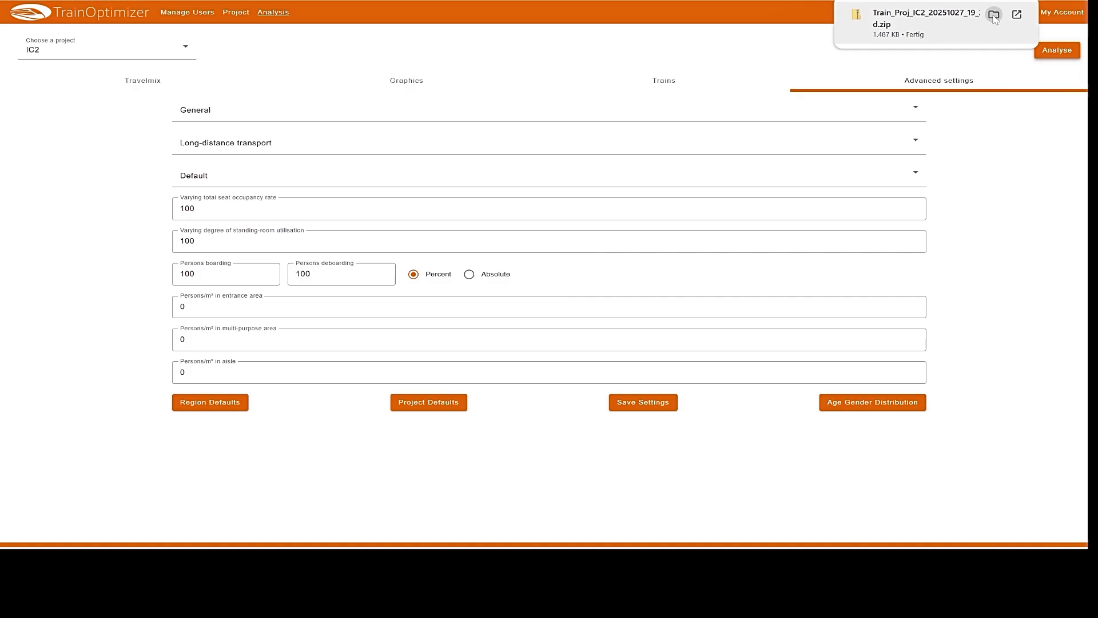
pyautogui.click(995, 16)
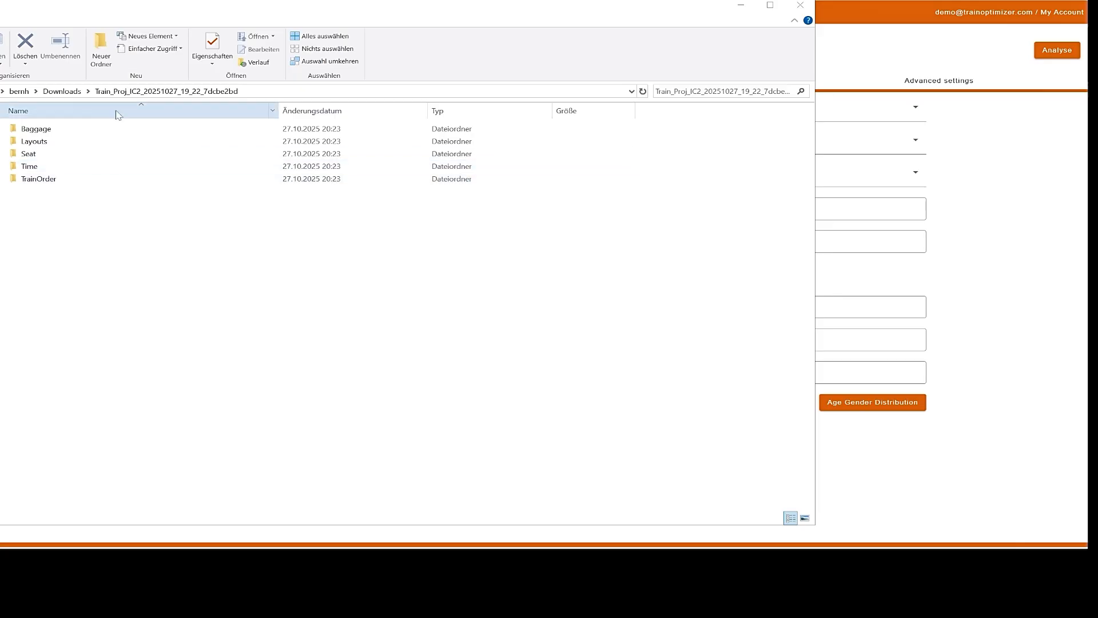
# - Review the Baggage result charts, comparing stowable baggage by carriage area and by travel mix for Wg1 to Wg4
pyautogui.doubleClick(33, 130)
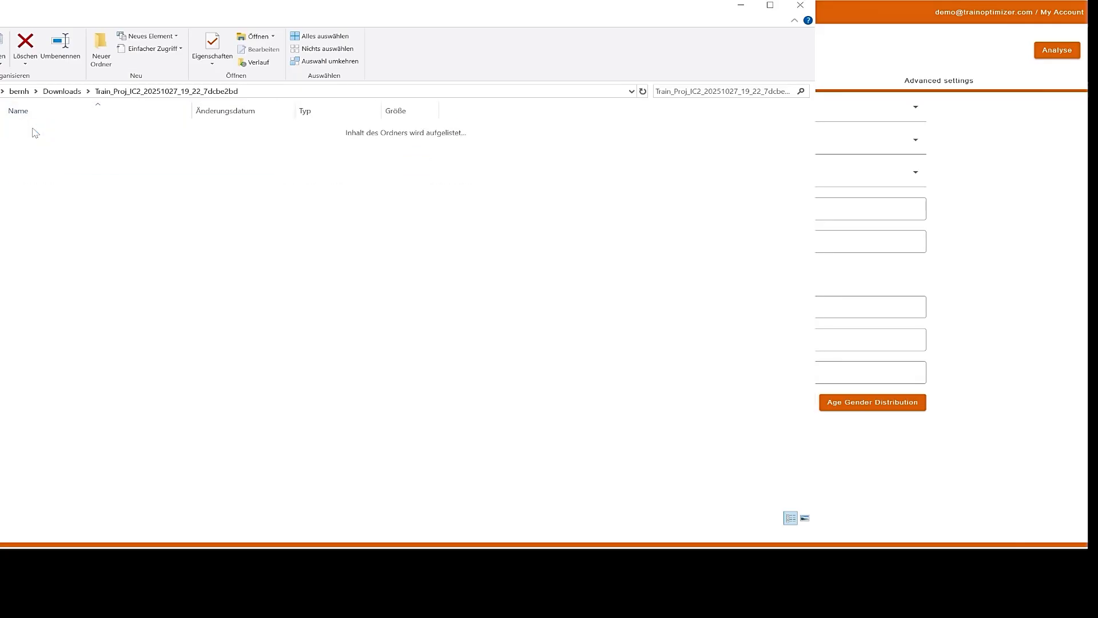
pyautogui.doubleClick(45, 151)
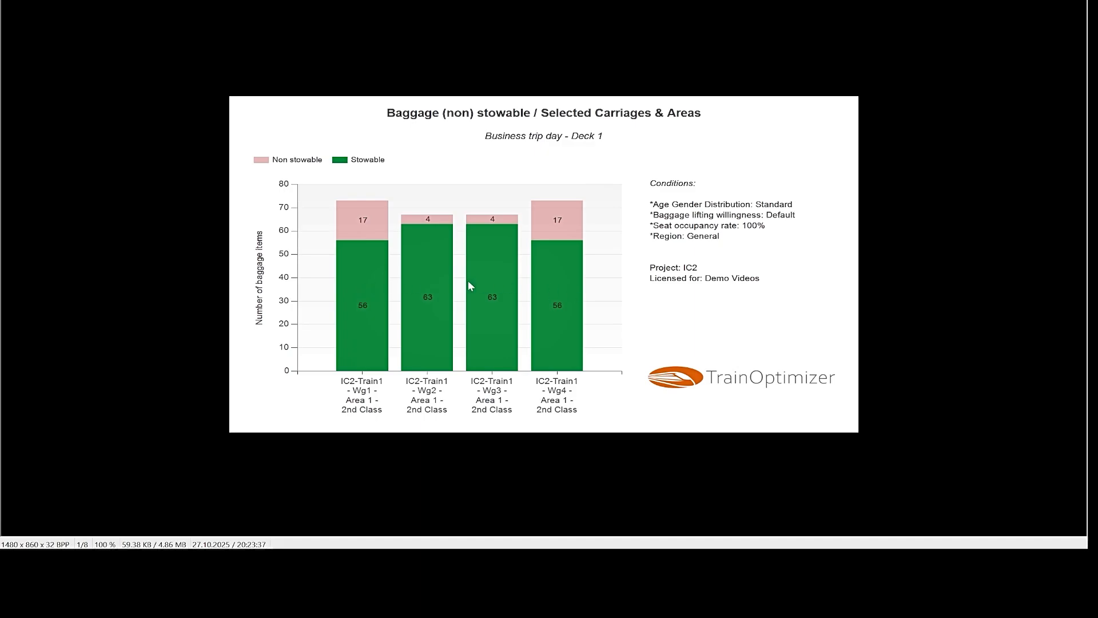
pyautogui.press('Right')
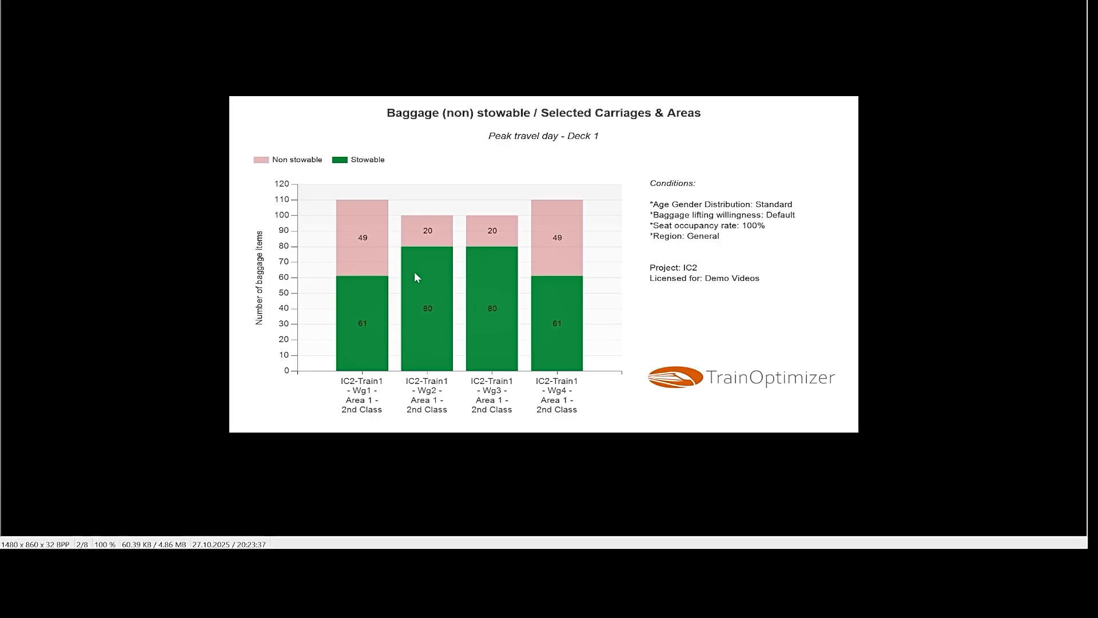
pyautogui.press('Right')
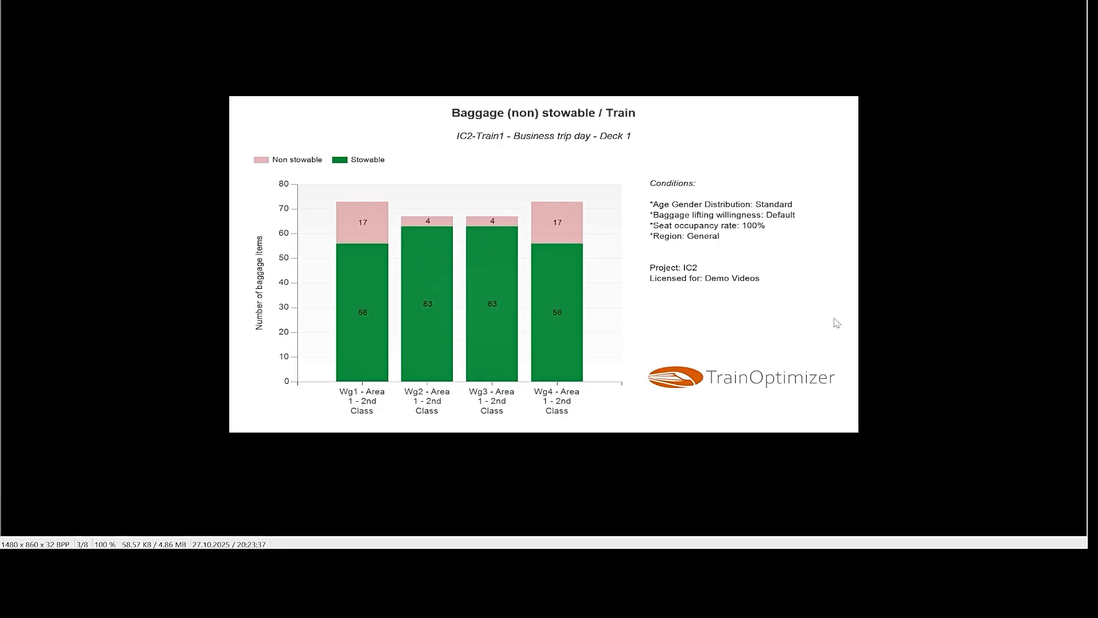
pyautogui.press('Right')
pyautogui.press('Right')
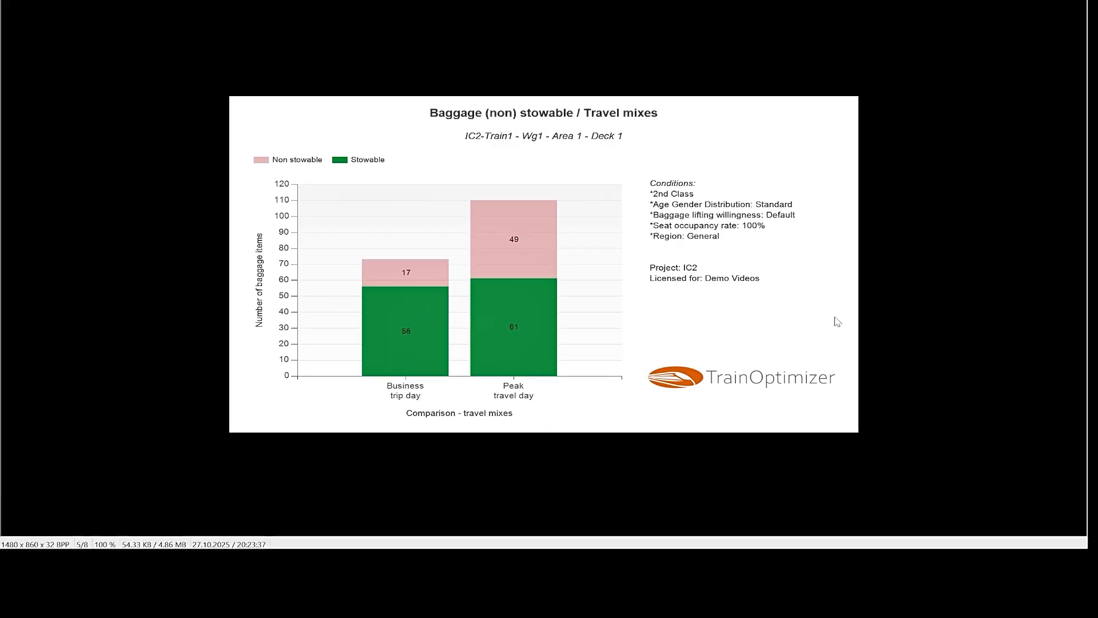
pyautogui.press('Right')
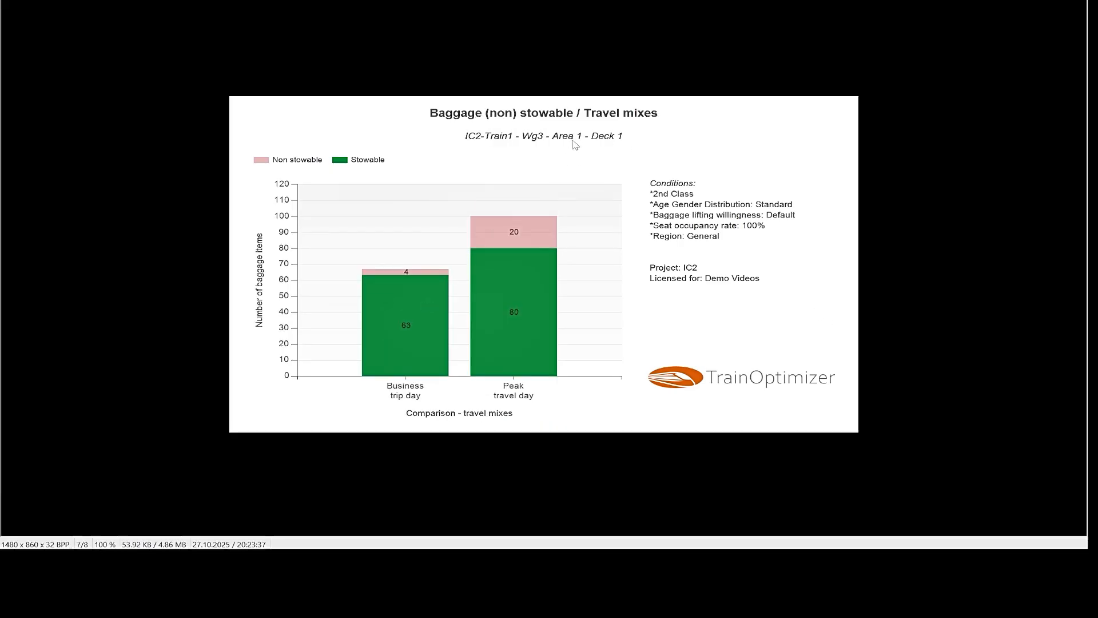
pyautogui.press('Right')
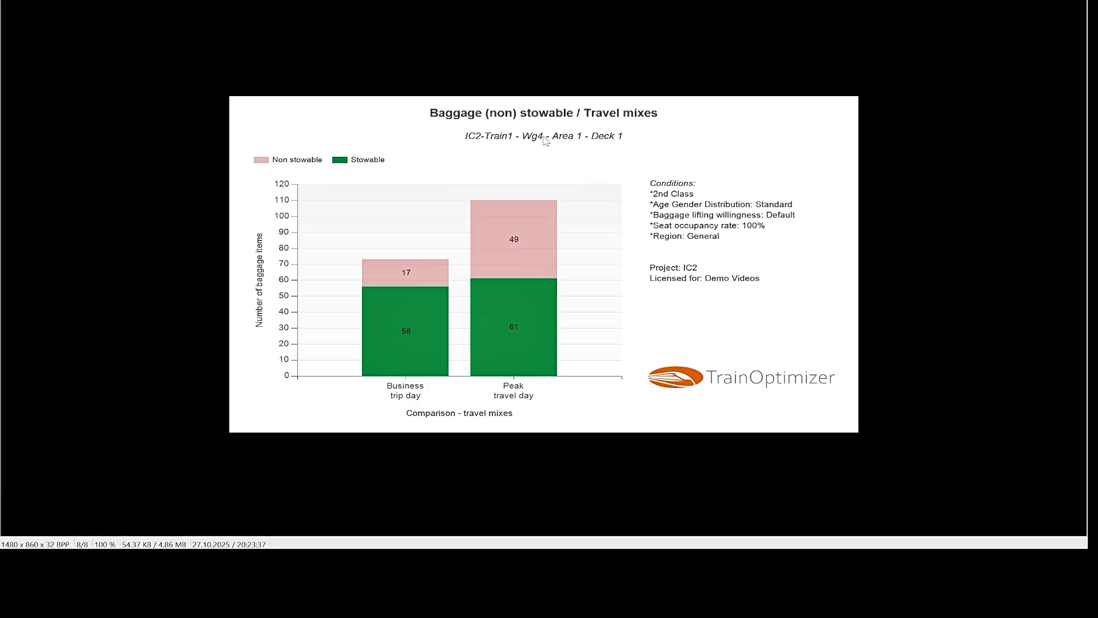
pyautogui.press('Left')
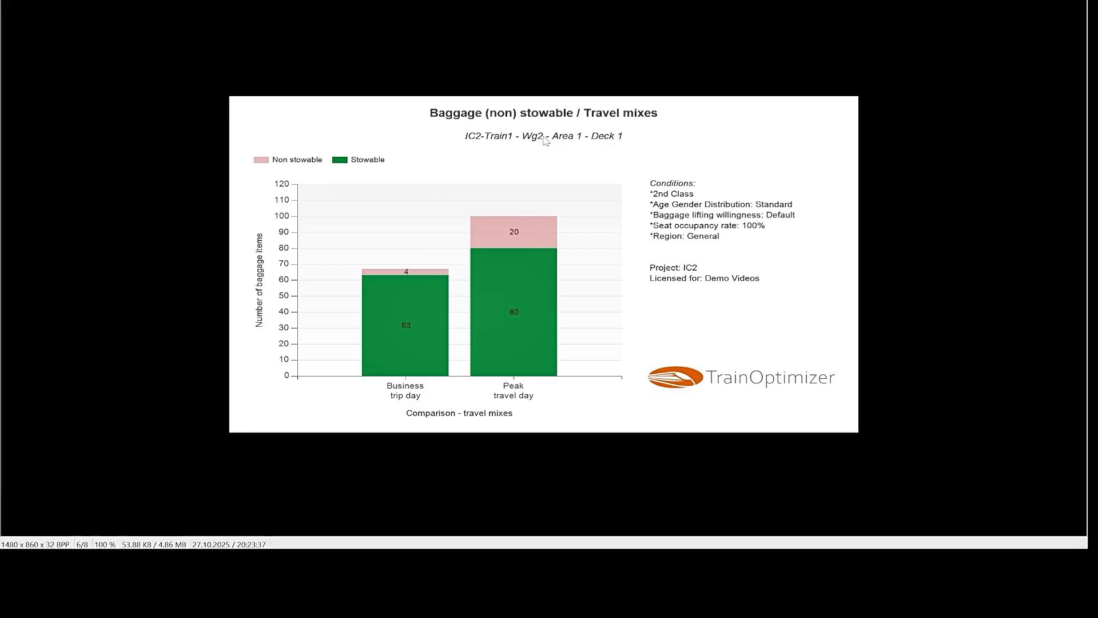
pyautogui.press('Left')
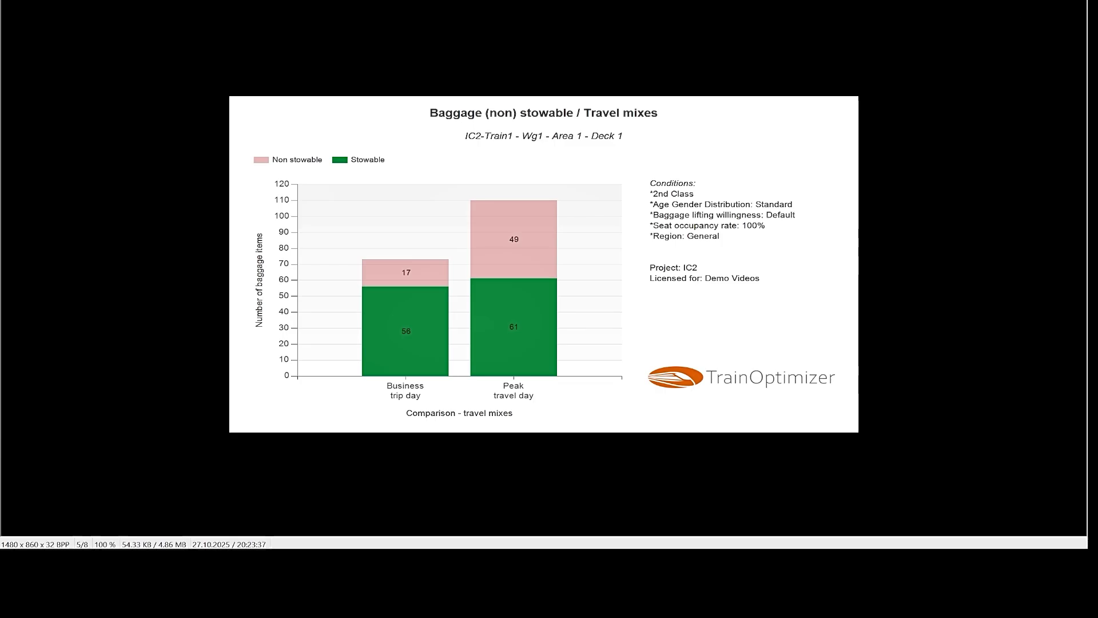
pyautogui.press('Escape')
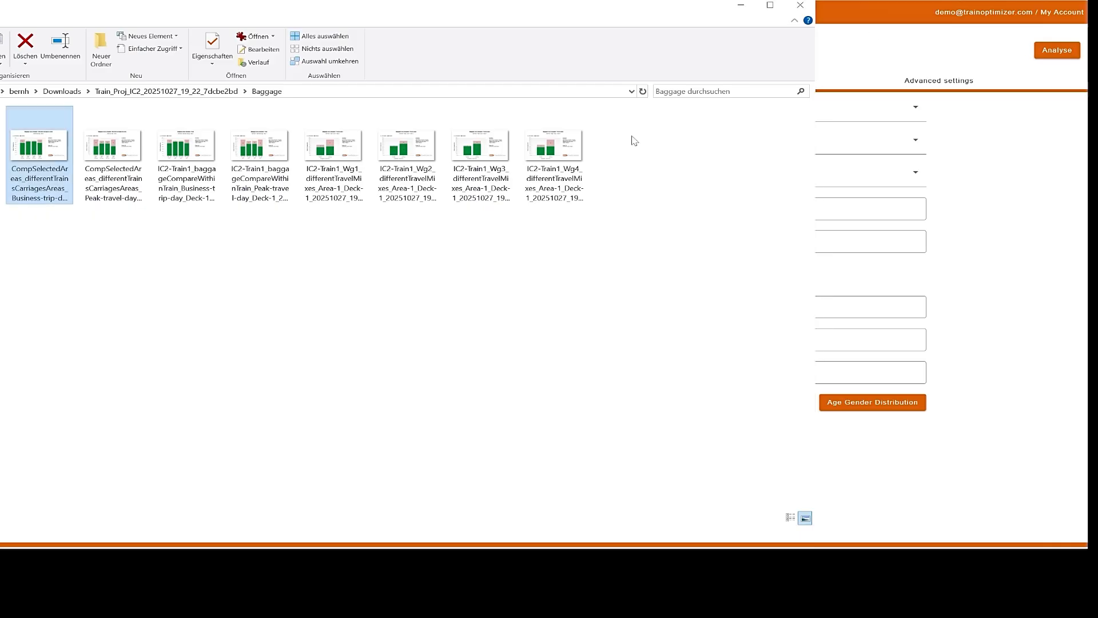
# - Review the Seat result charts, comparing available seats by carriage area, train and travel mix from first to last chart
pyautogui.click(236, 93)
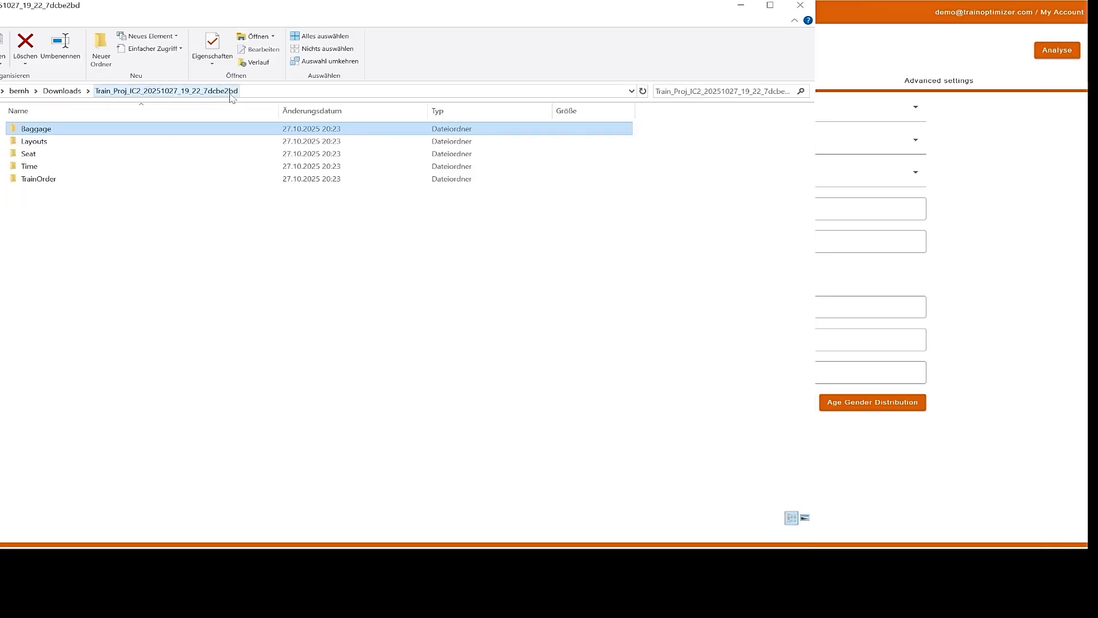
pyautogui.doubleClick(256, 154)
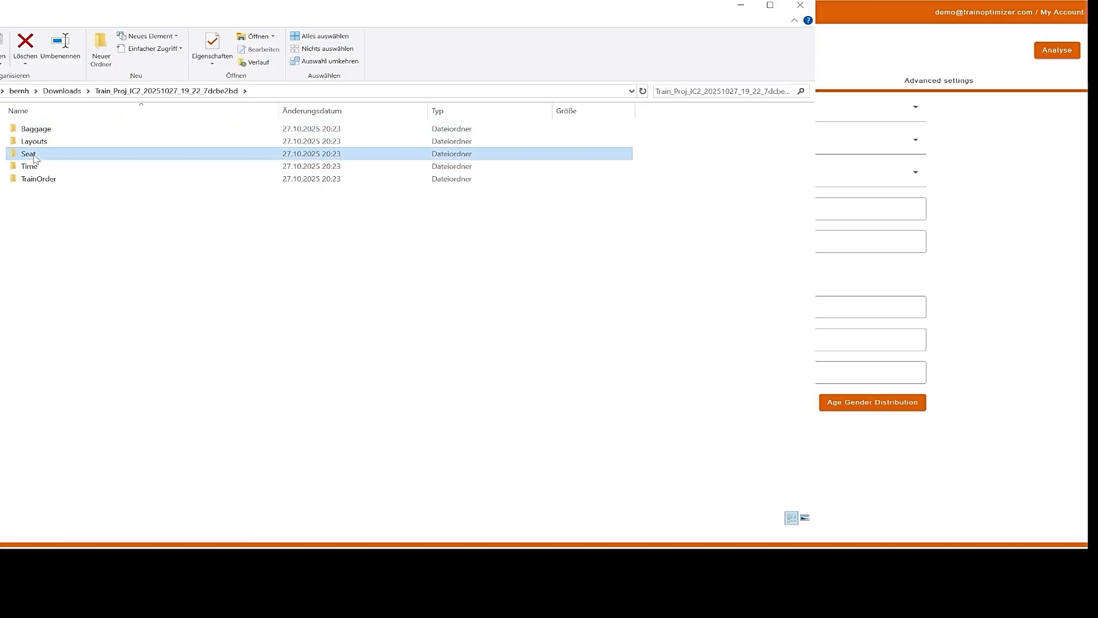
pyautogui.doubleClick(39, 153)
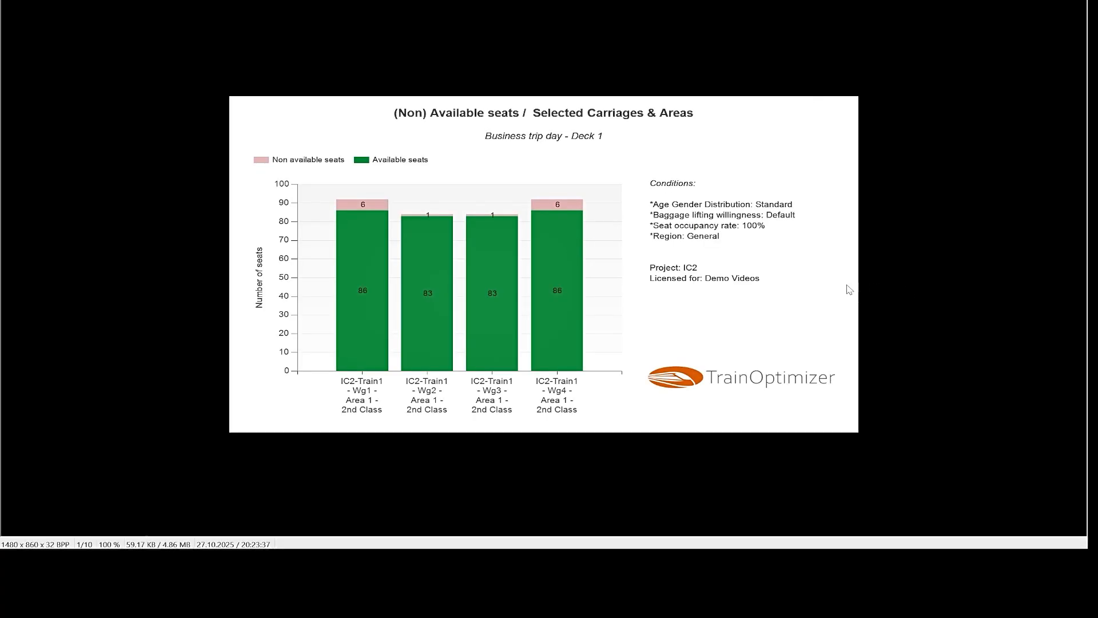
pyautogui.press('Right')
pyautogui.press('Right')
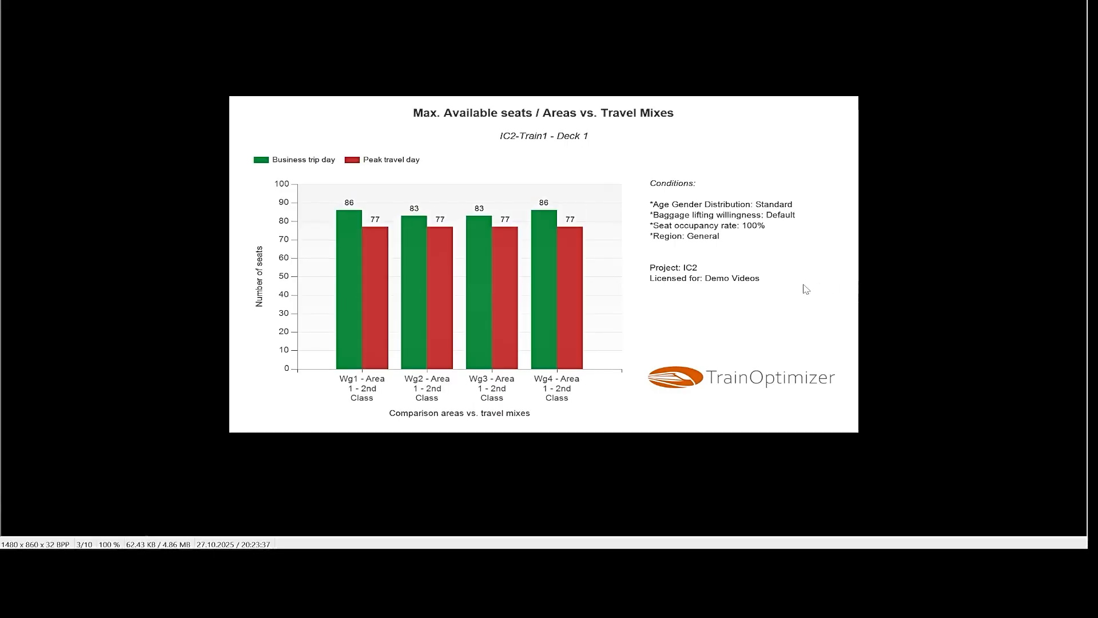
pyautogui.press('Right')
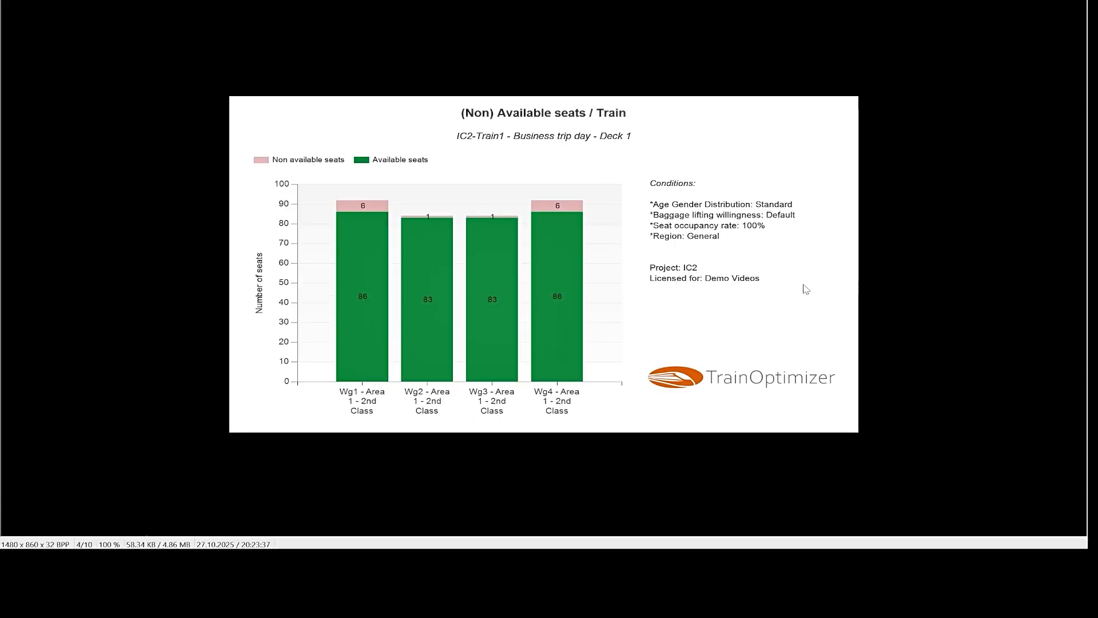
pyautogui.press('Right')
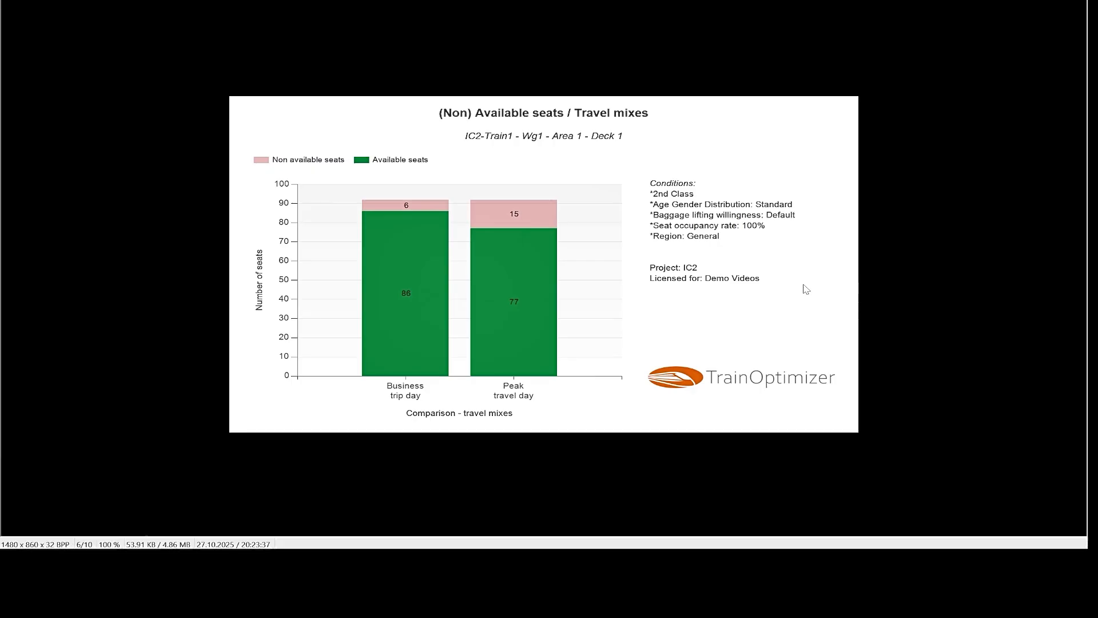
pyautogui.press('Right')
pyautogui.press('Right')
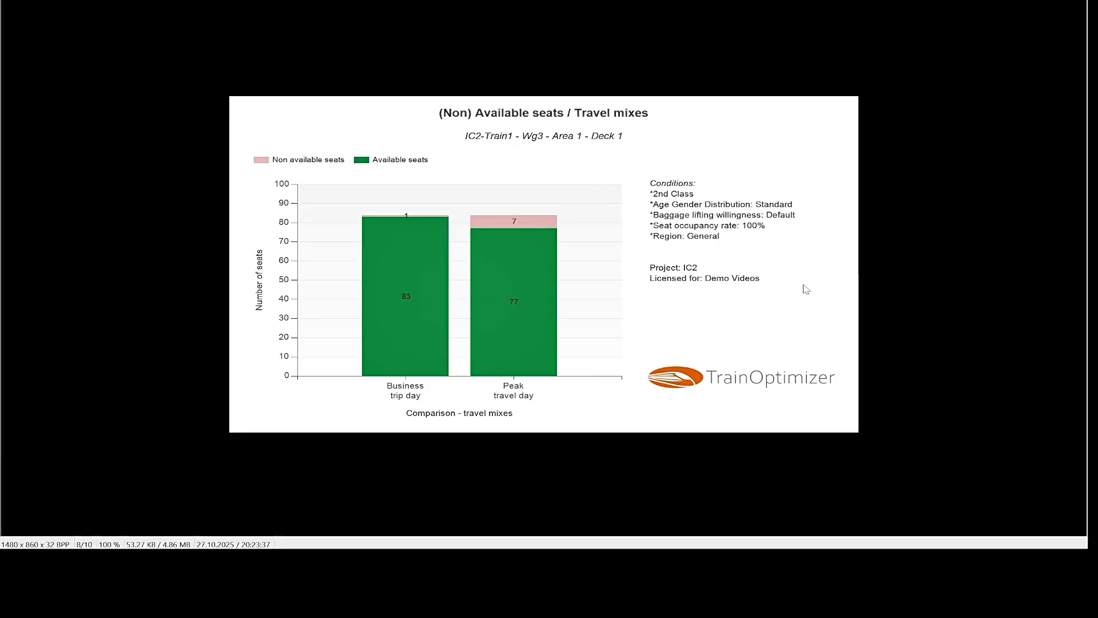
pyautogui.press('Right')
pyautogui.press('Right')
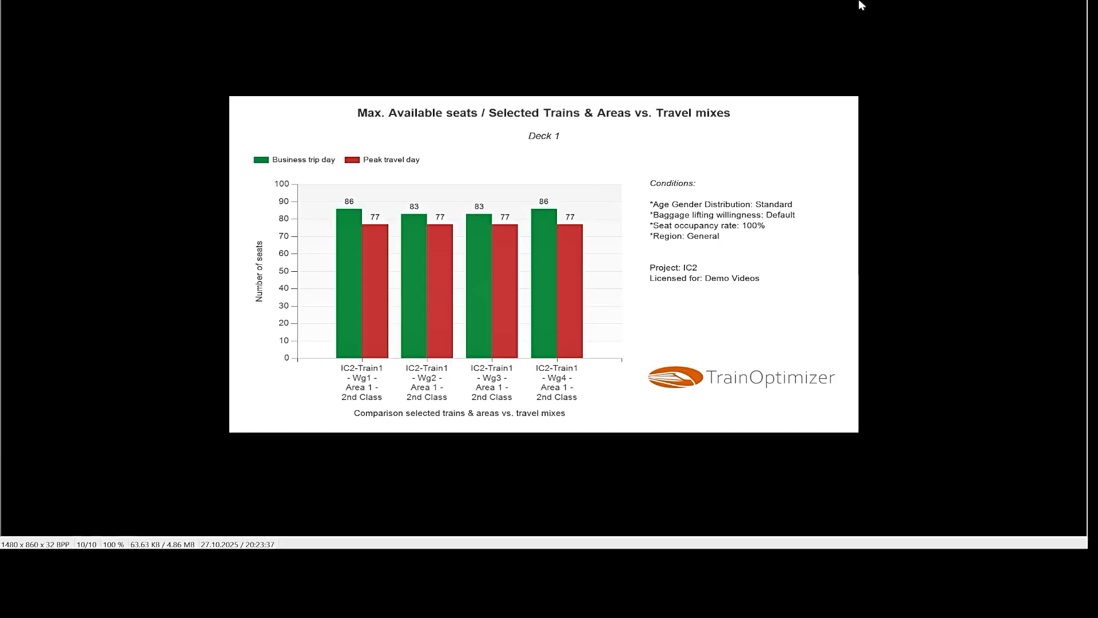
pyautogui.press('Escape')
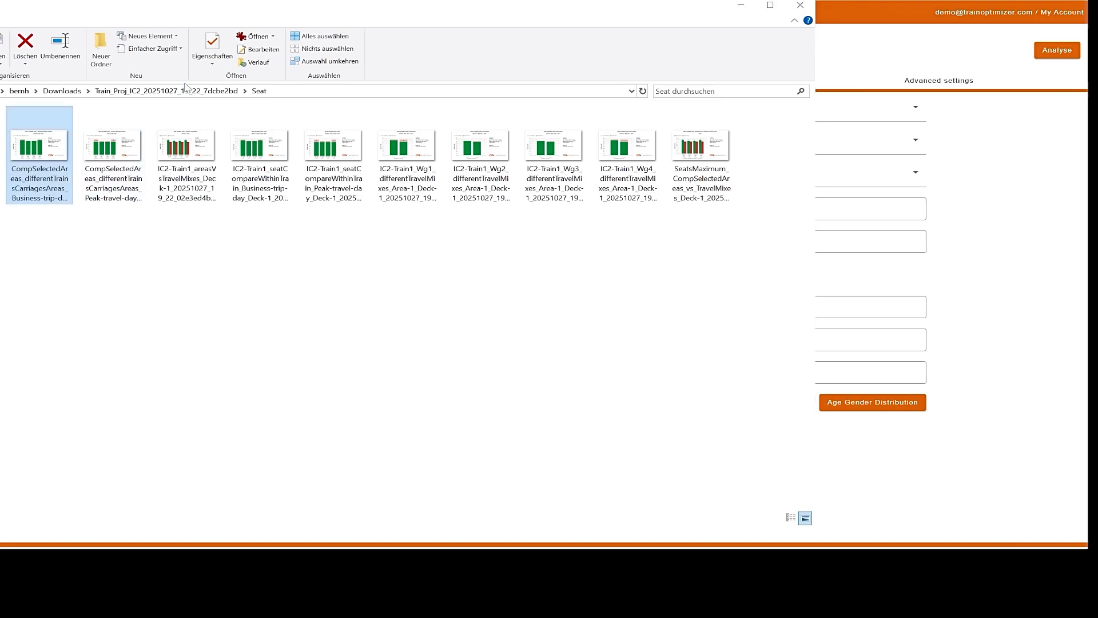
# - Examine the boarding and deboarding time charts per door in the Time results' Total folder, starting with Business trip day
pyautogui.click(188, 91)
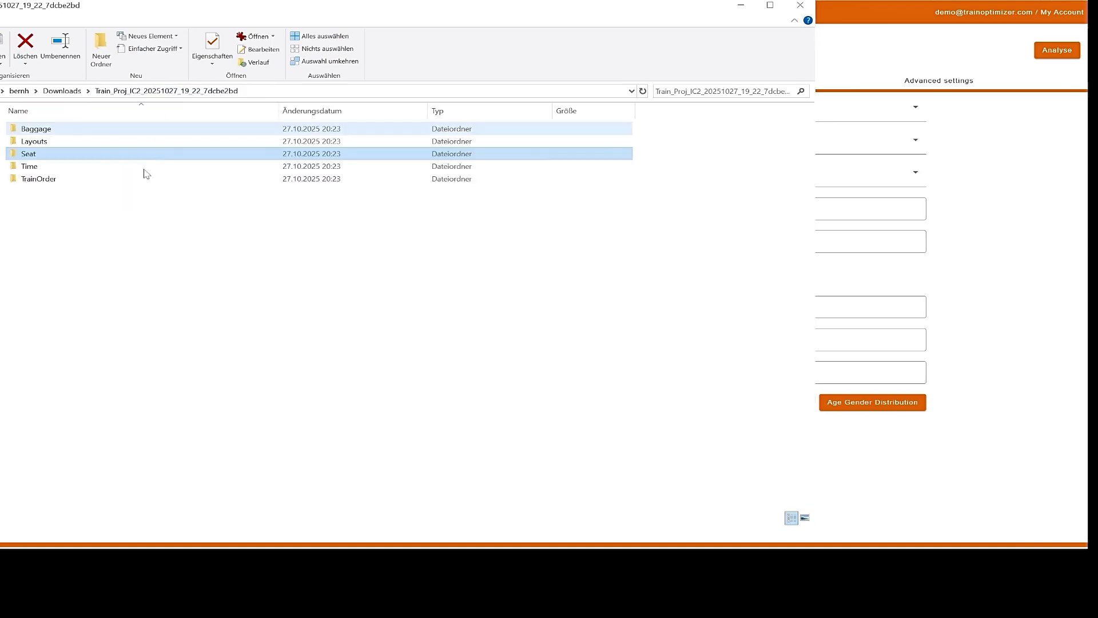
pyautogui.click(38, 167)
pyautogui.doubleClick(37, 167)
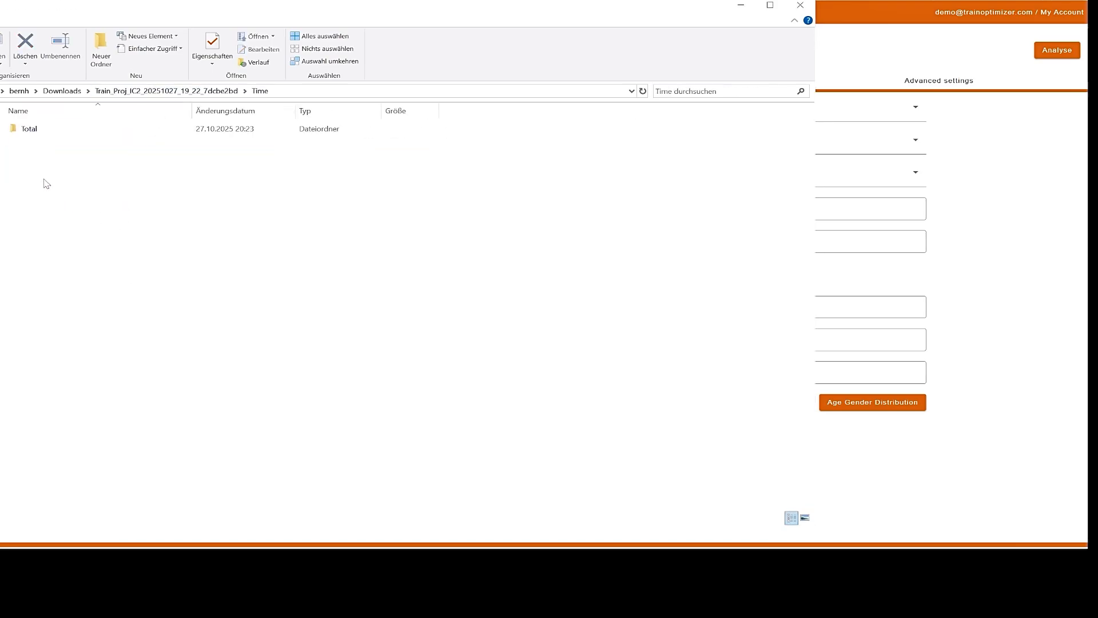
pyautogui.doubleClick(38, 132)
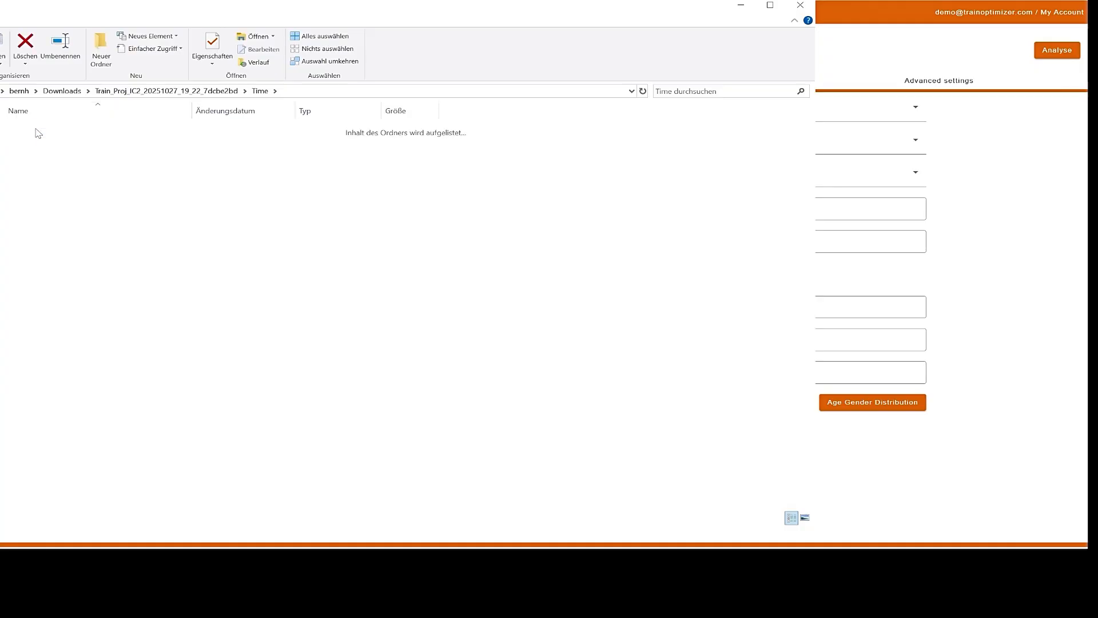
pyautogui.doubleClick(39, 153)
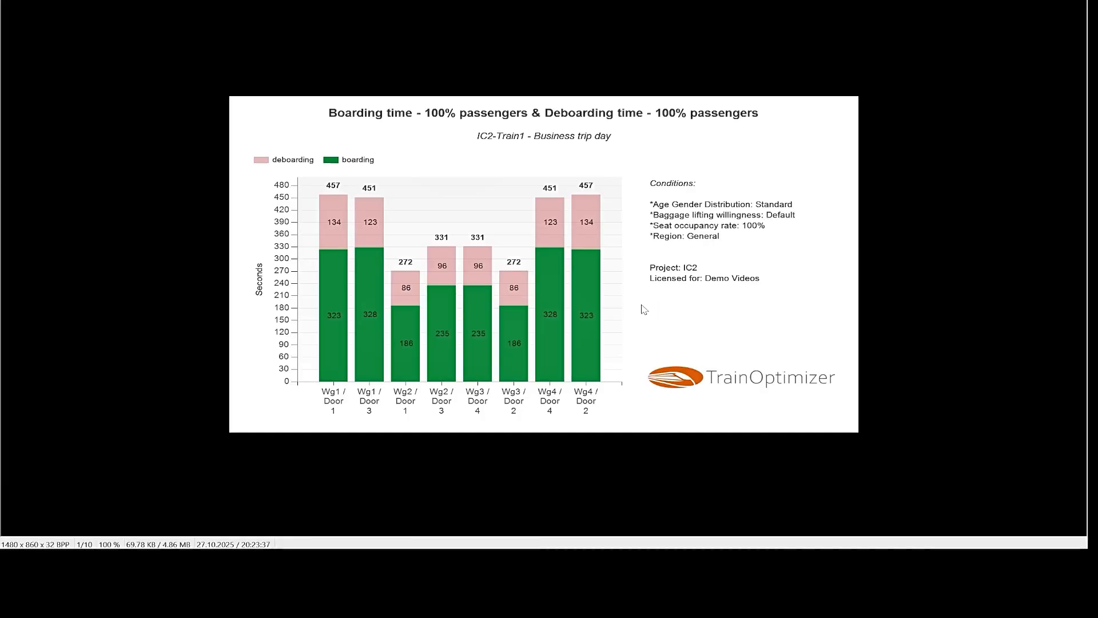